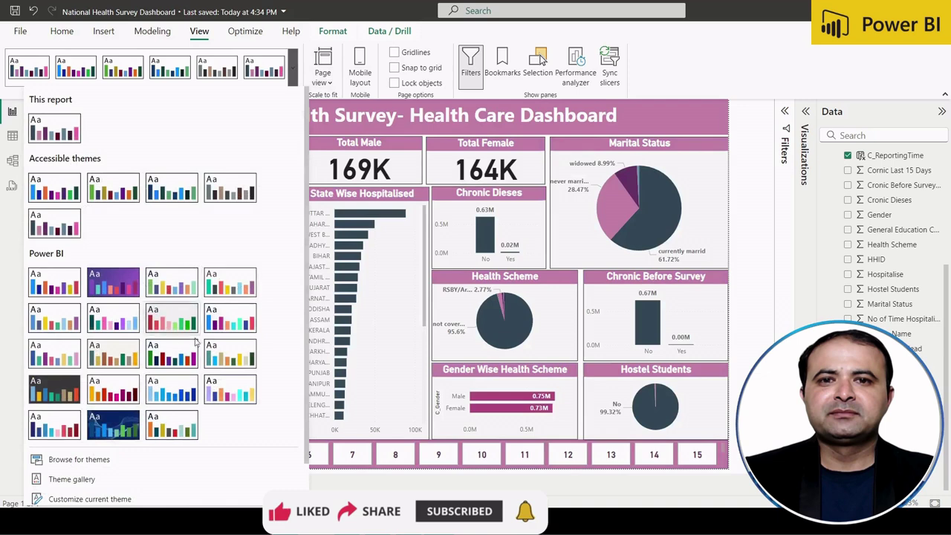
# Try the High contrast, Storm and Twilight report themes on the health care dashboard.
pyautogui.click(186, 357)
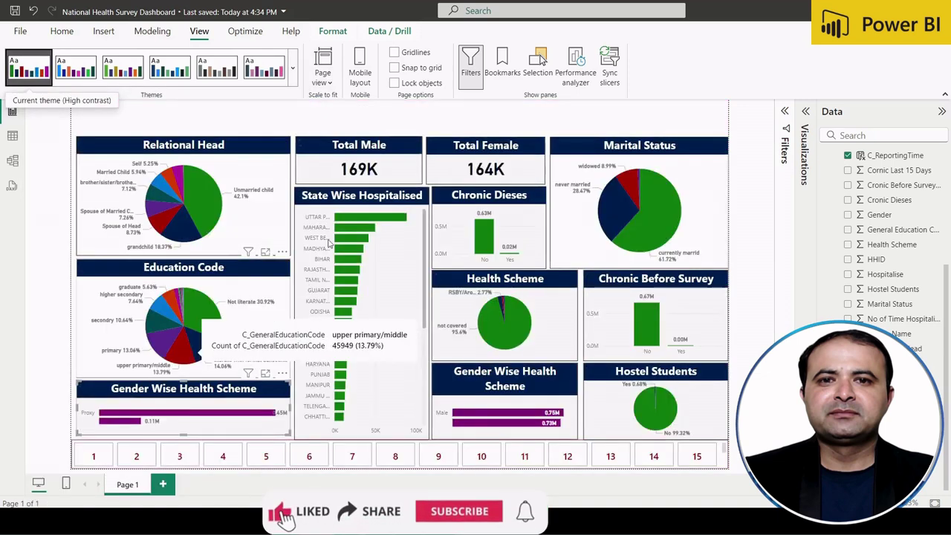
pyautogui.click(292, 68)
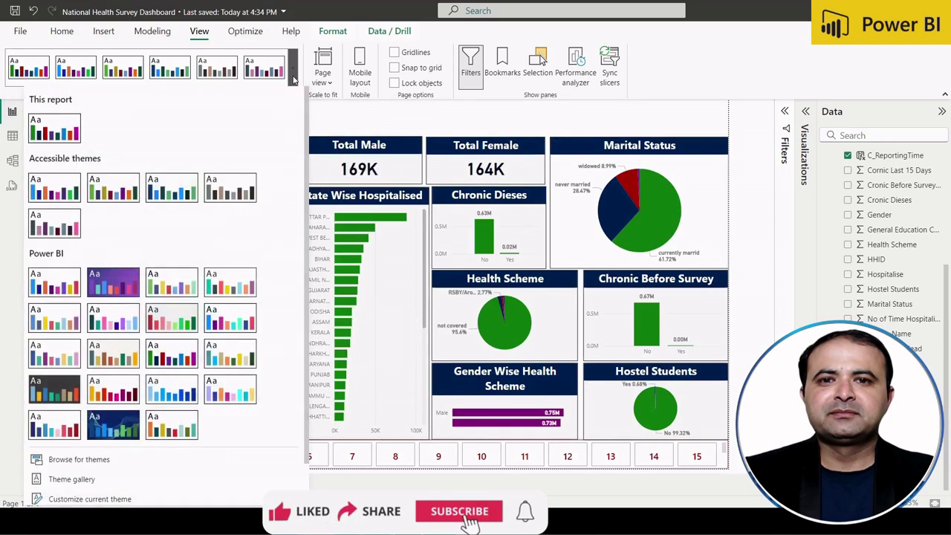
pyautogui.click(183, 399)
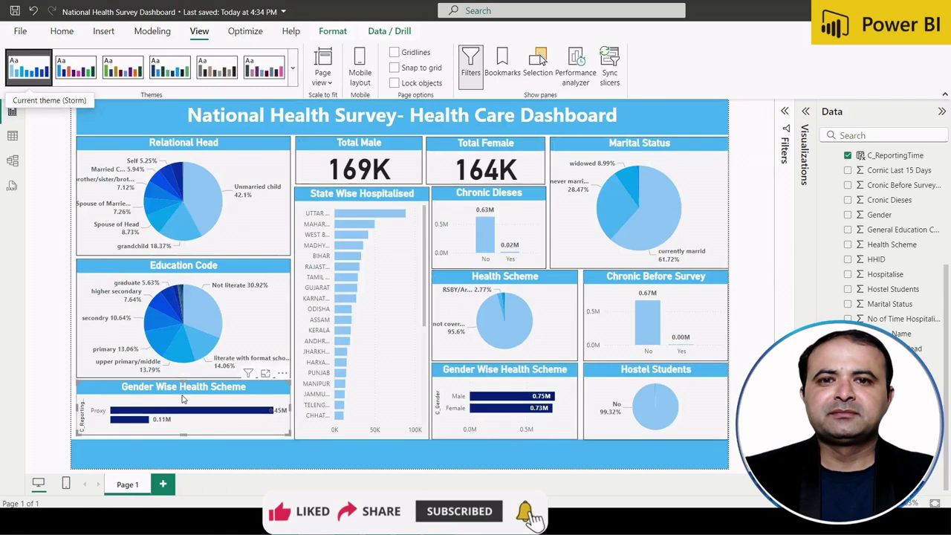
pyautogui.click(294, 82)
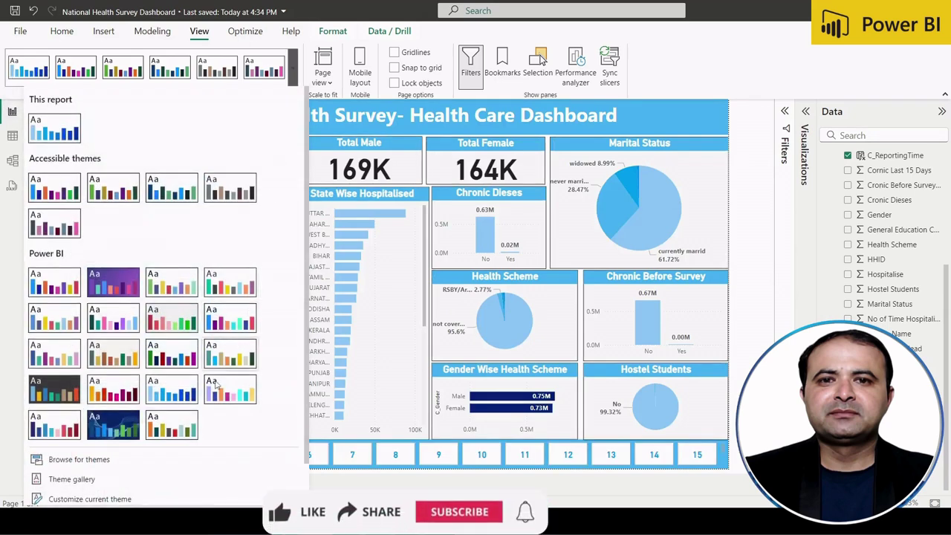
pyautogui.click(187, 423)
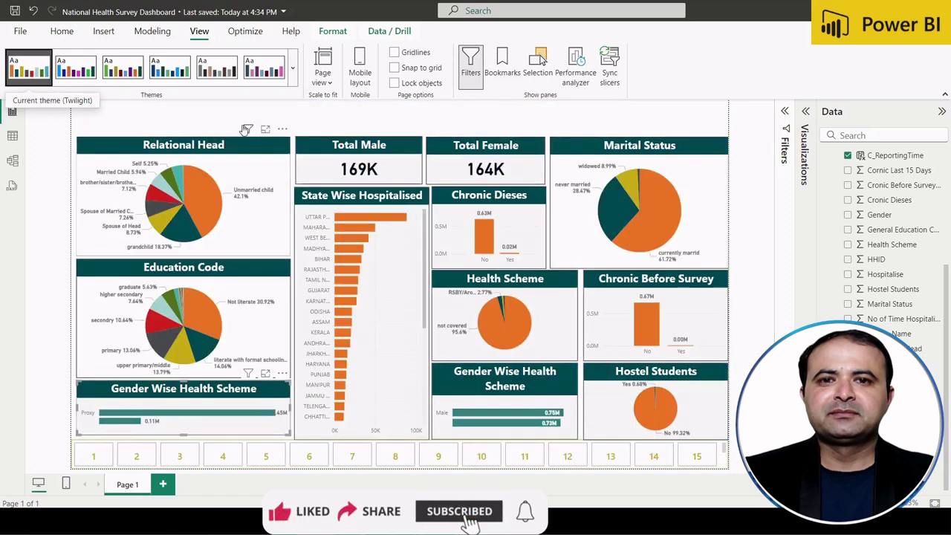
# Apply the Temperature theme to the health care dashboard report.
pyautogui.click(293, 73)
pyautogui.click(54, 430)
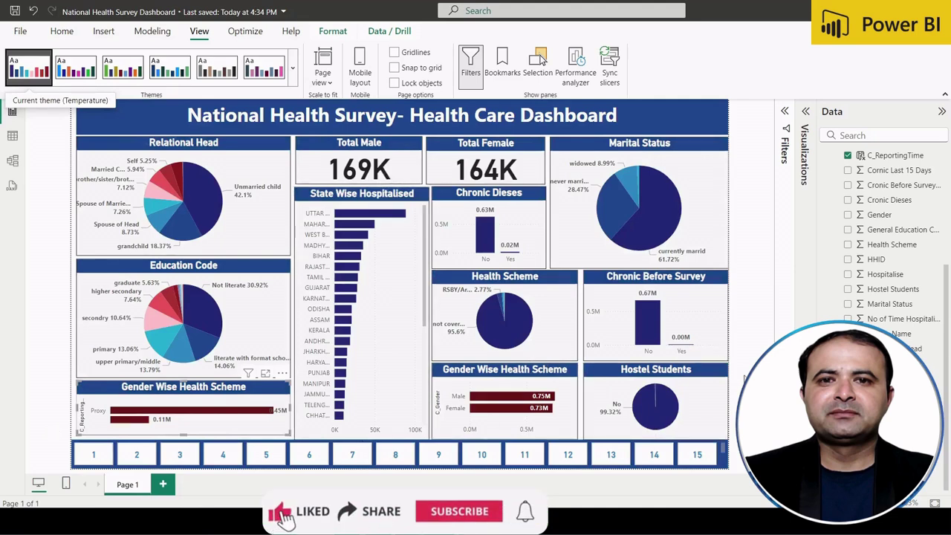
pyautogui.click(745, 379)
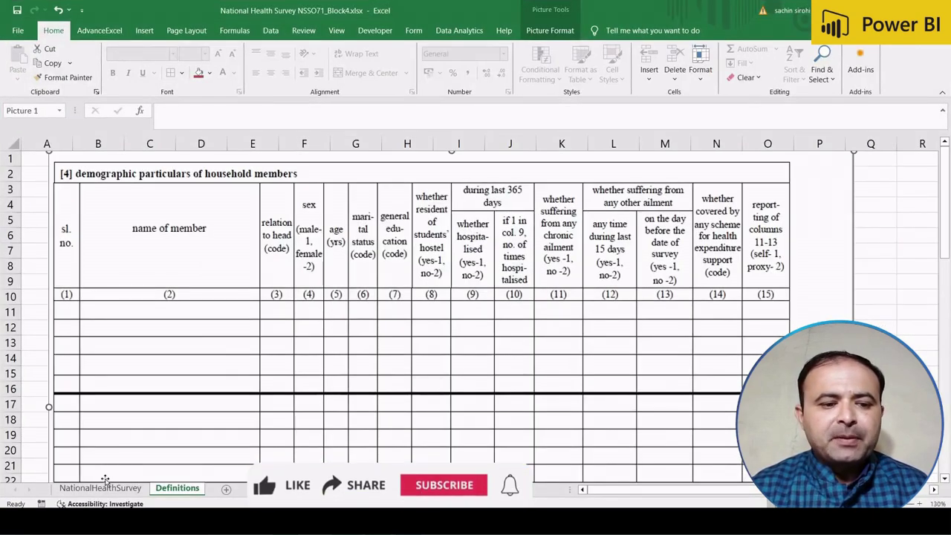
# Examine the columns of the NationalHealthSurvey sheet in Excel alongside the household questionnaire layout in the Definitions sheet.
pyautogui.click(101, 487)
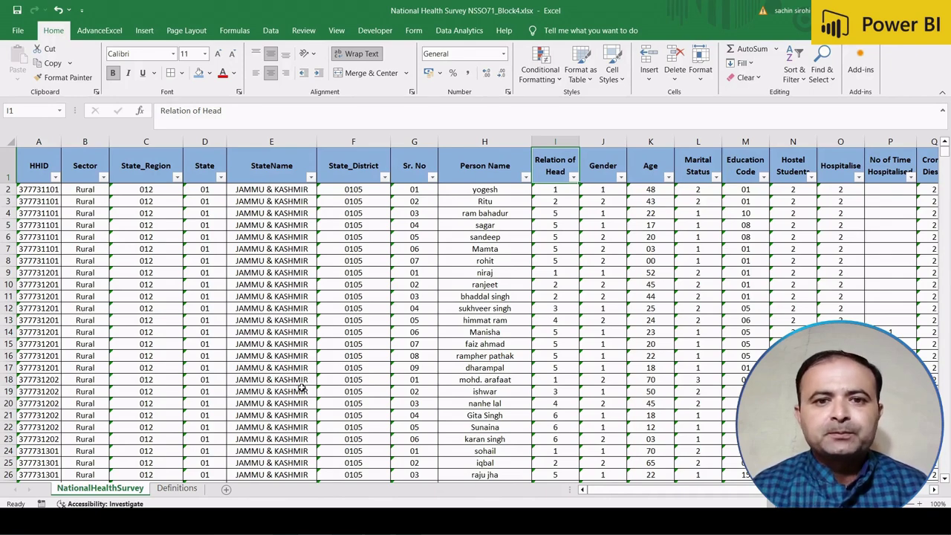
pyautogui.click(187, 491)
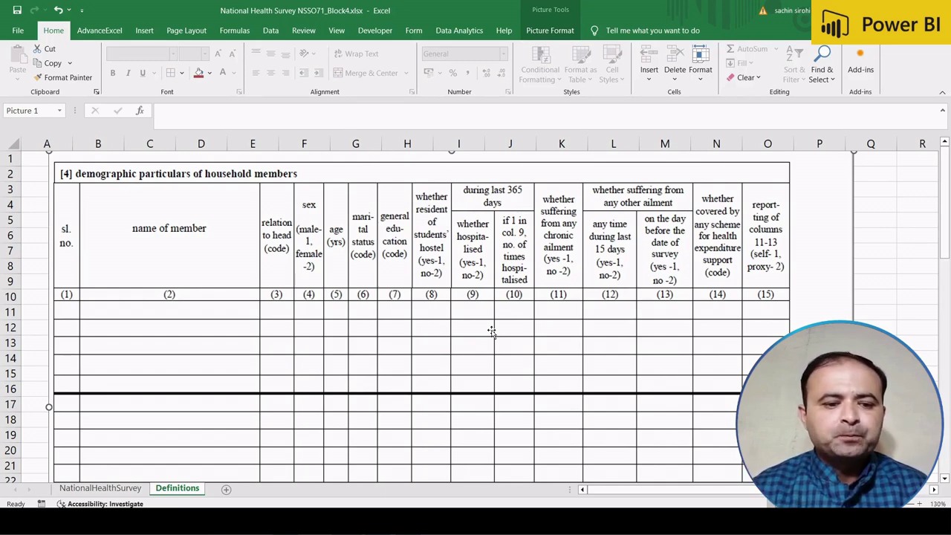
pyautogui.click(129, 485)
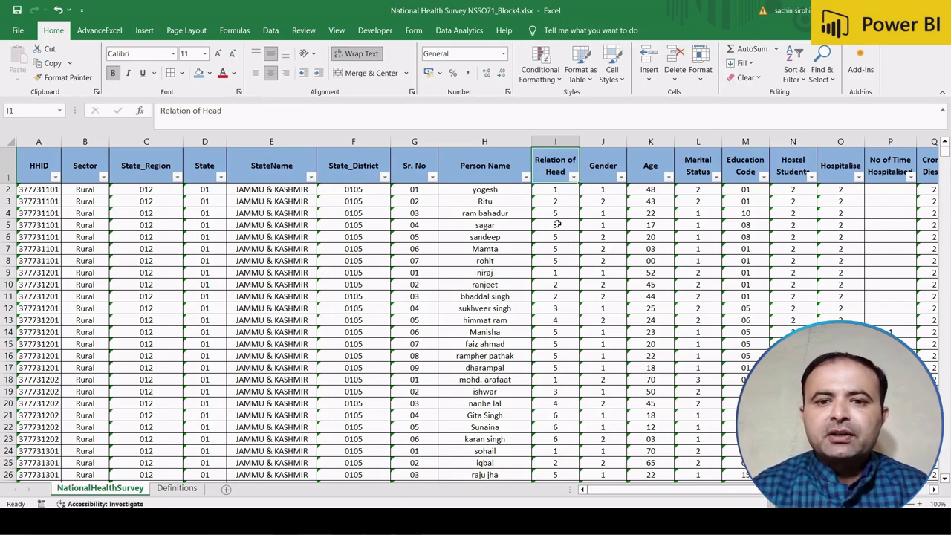
pyautogui.hscroll(5, 556, 223)
pyautogui.hscroll(-2, 557, 224)
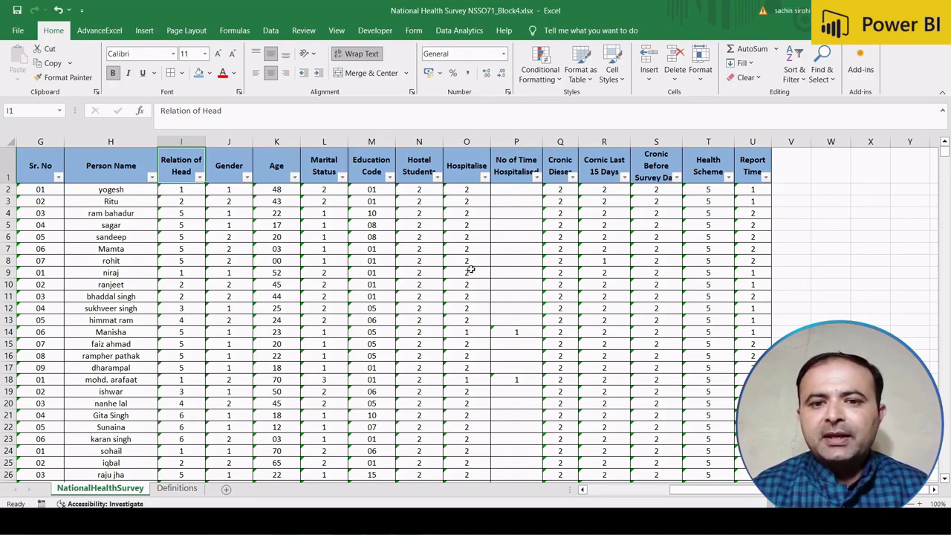
pyautogui.hscroll(-5, 470, 269)
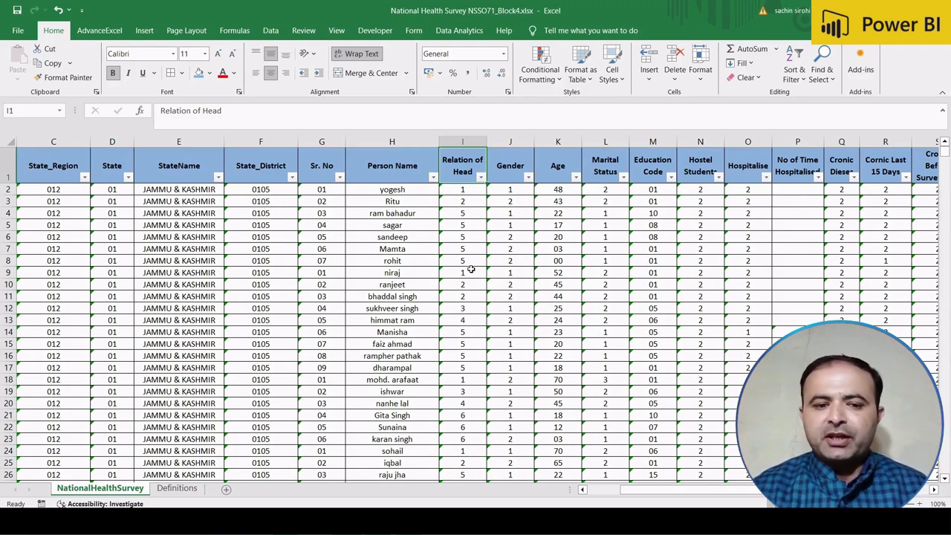
# Read the Block 4 code lists in the Definitions sheet and compare them with the Relation of Head column in NationalHealthSurvey.
pyautogui.click(178, 488)
pyautogui.click(337, 392)
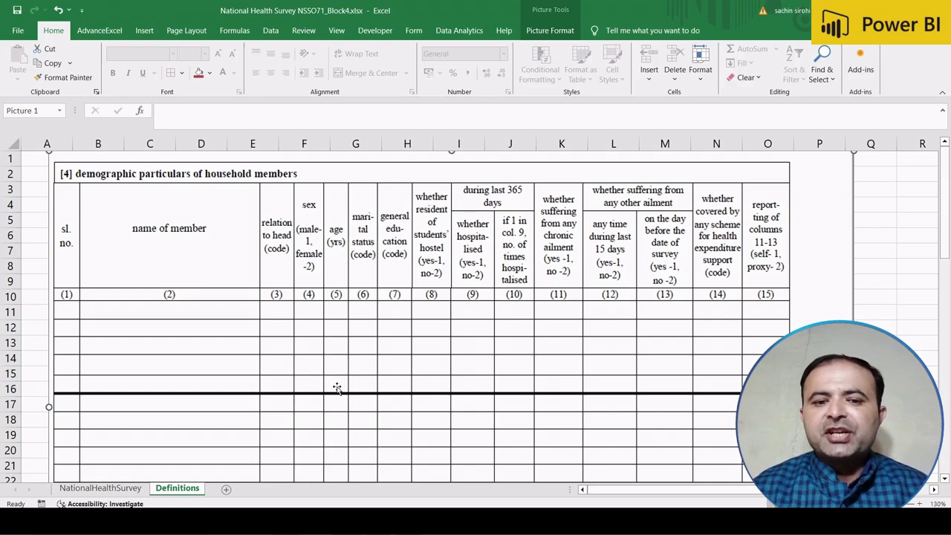
pyautogui.scroll(-5, 336, 388)
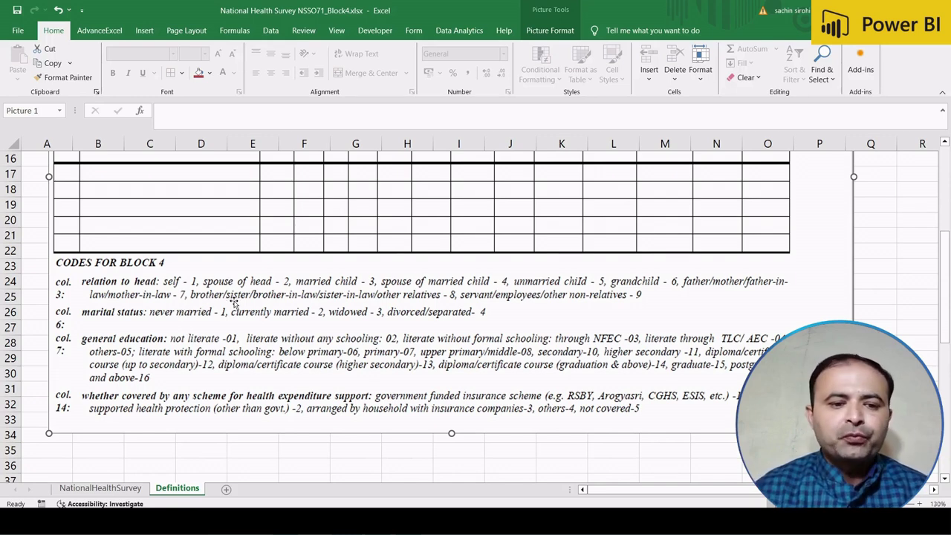
pyautogui.click(91, 491)
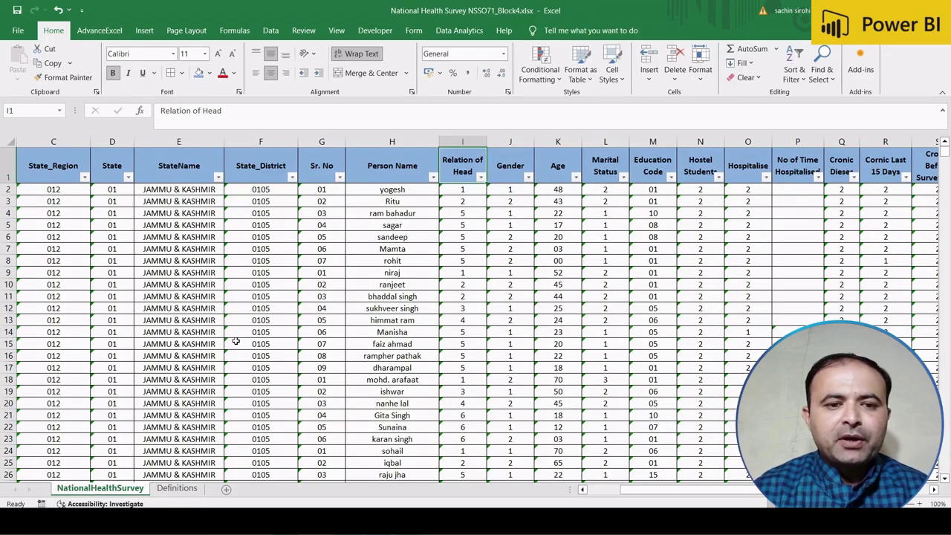
pyautogui.click(469, 203)
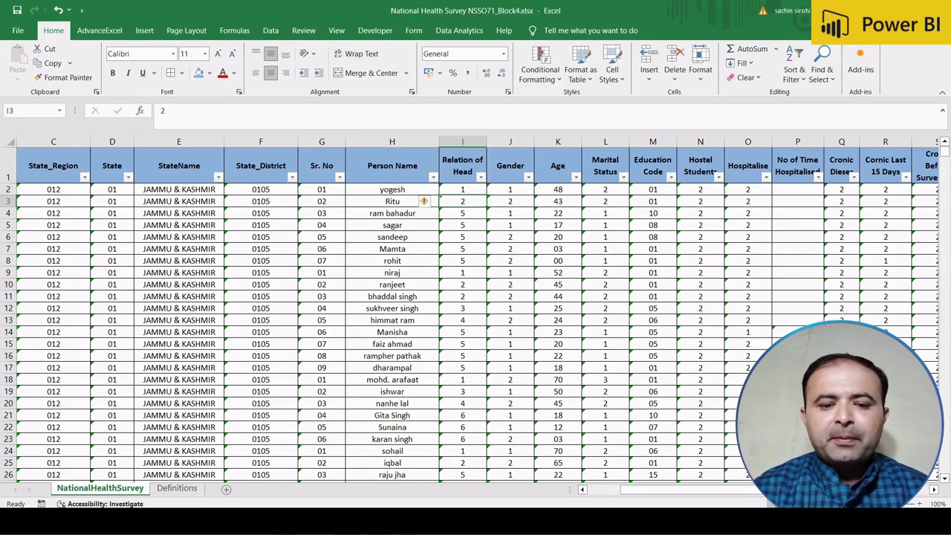
# Switch to Power BI Desktop and load the NationalHealthSurvey sheet from the Excel workbook National Health Survey NSSO71_Block4.xlsx.
pyautogui.hotkey('alt', 'Tab')
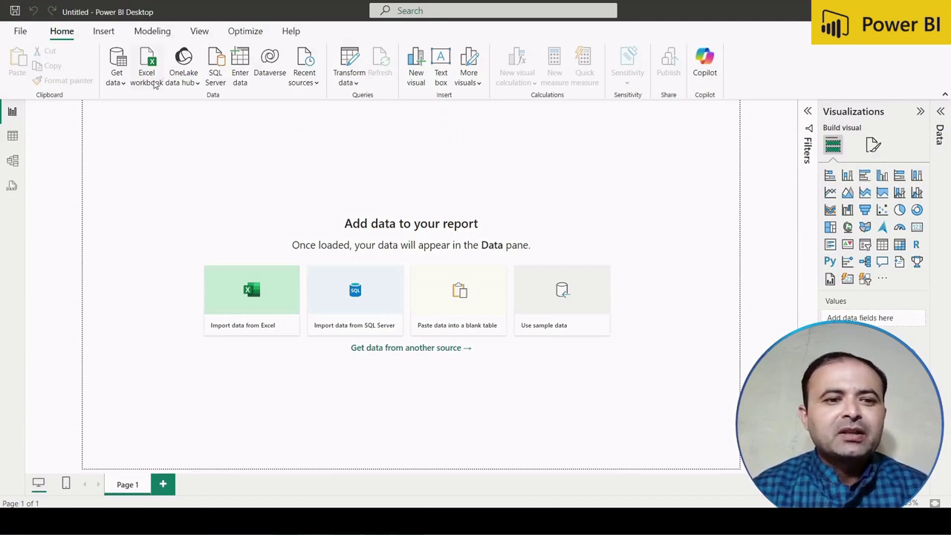
pyautogui.click(147, 83)
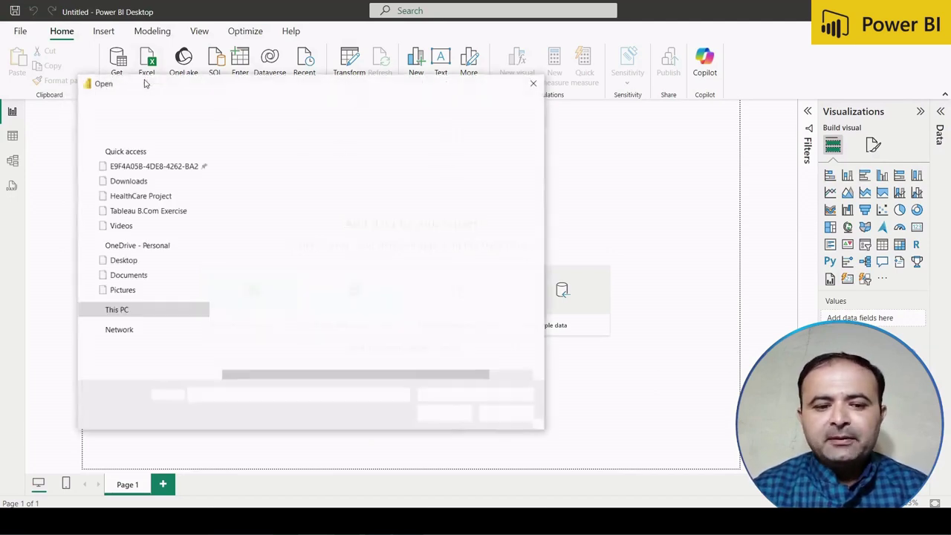
pyautogui.click(260, 176)
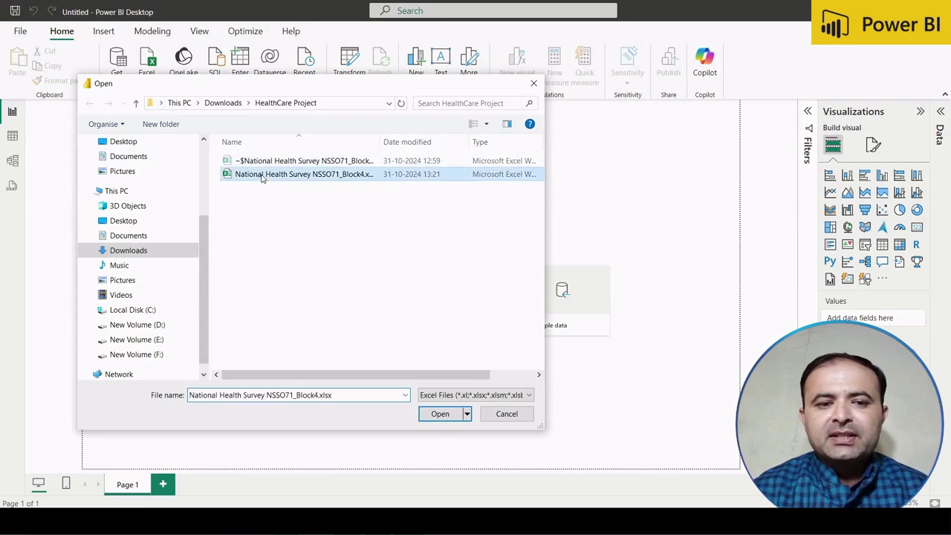
pyautogui.click(440, 414)
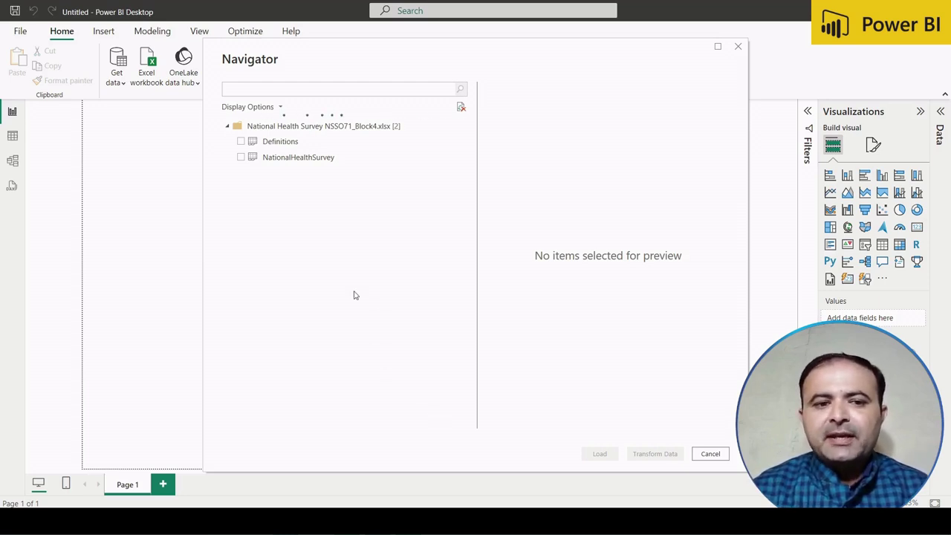
pyautogui.click(241, 158)
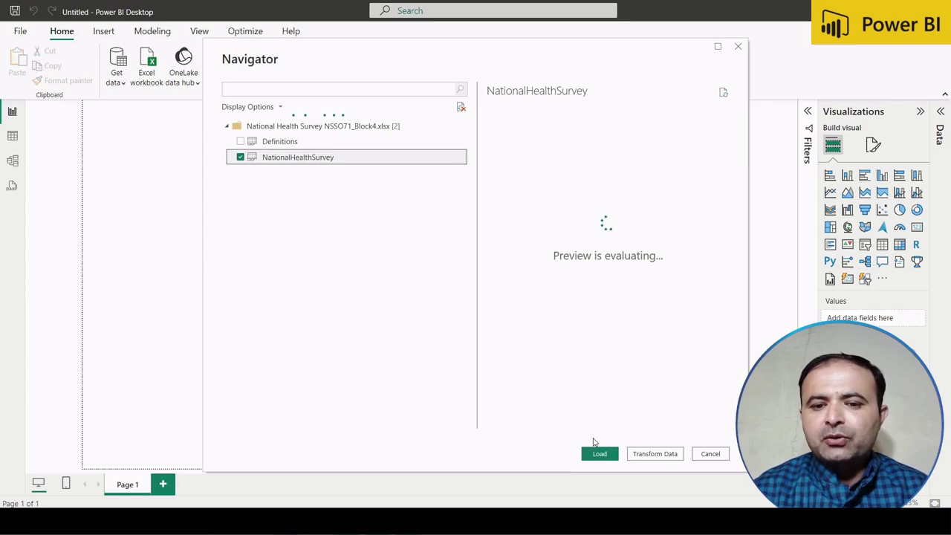
pyautogui.click(596, 454)
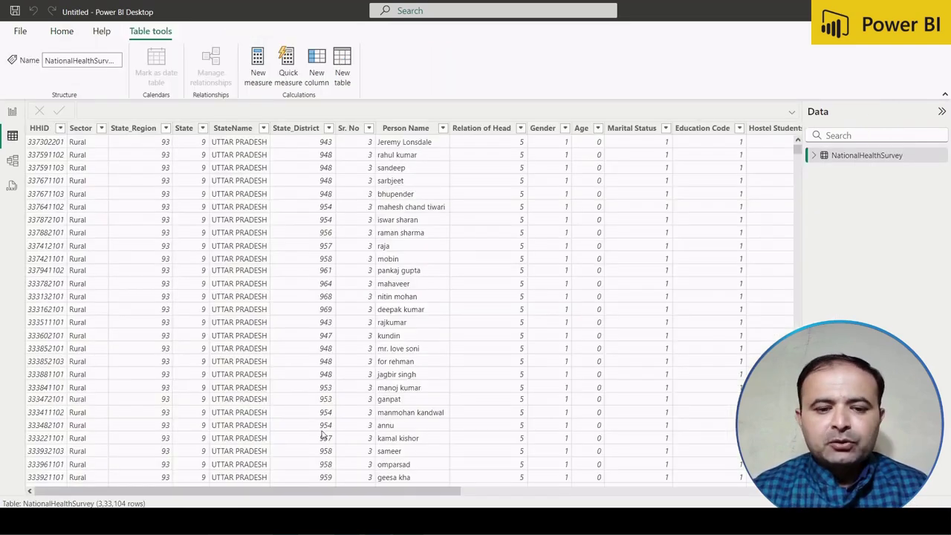
# Switch to Excel and check what the Relation of Head codes mean against the Block 4 code list in the Definitions sheet.
pyautogui.hotkey('alt', 'Tab')
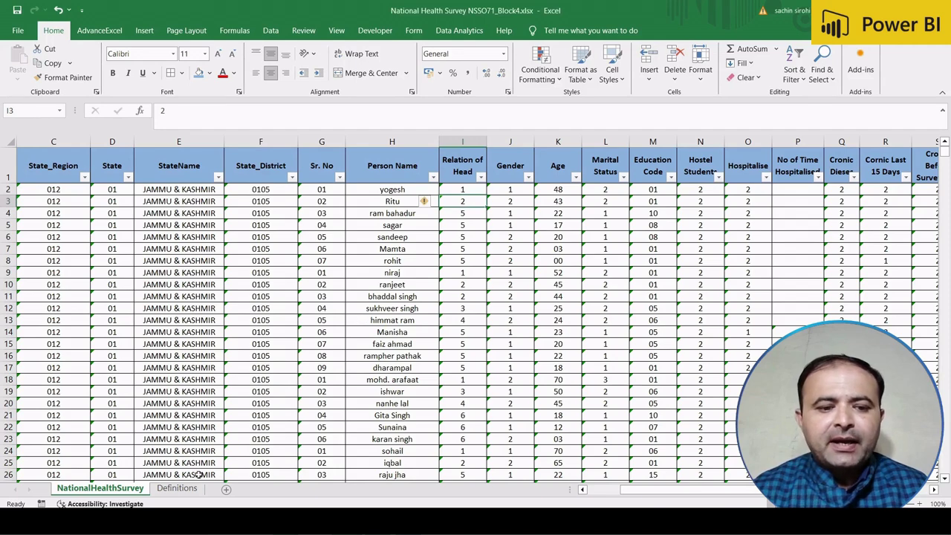
pyautogui.click(185, 494)
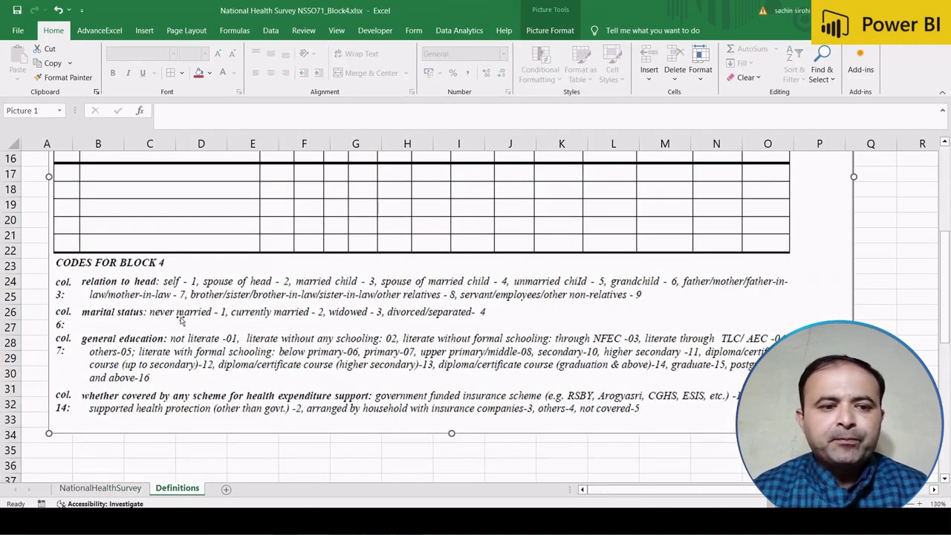
pyautogui.scroll(1, 157, 305)
pyautogui.scroll(4, 158, 306)
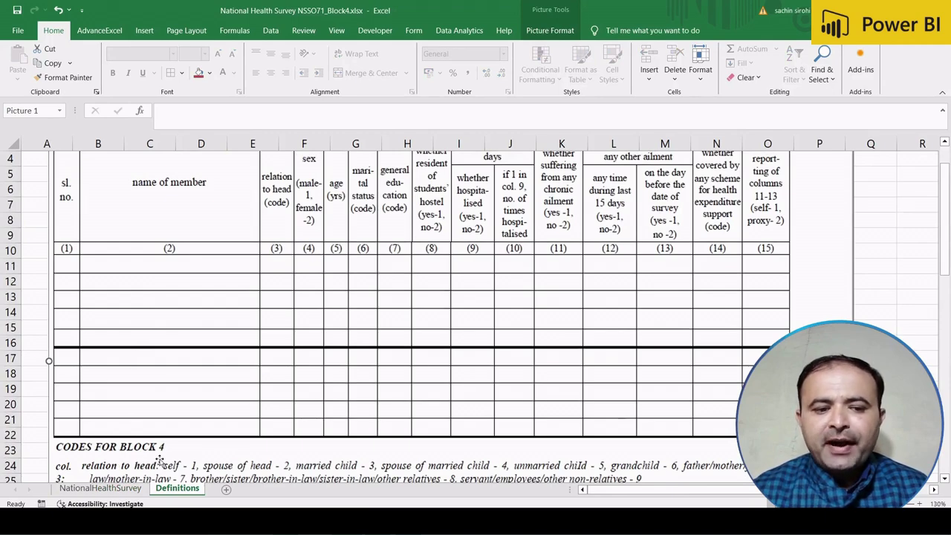
pyautogui.scroll(-3, 160, 457)
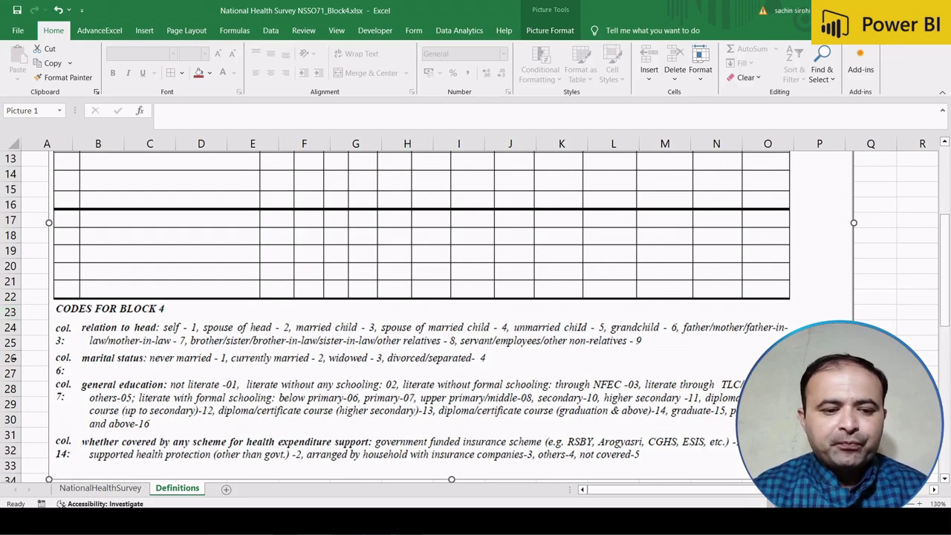
pyautogui.click(106, 488)
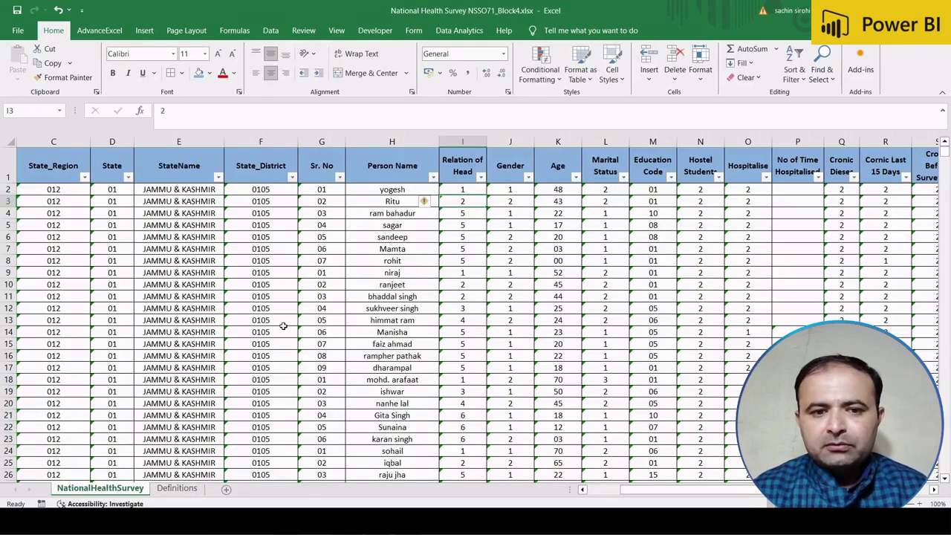
pyautogui.click(456, 190)
pyautogui.click(460, 201)
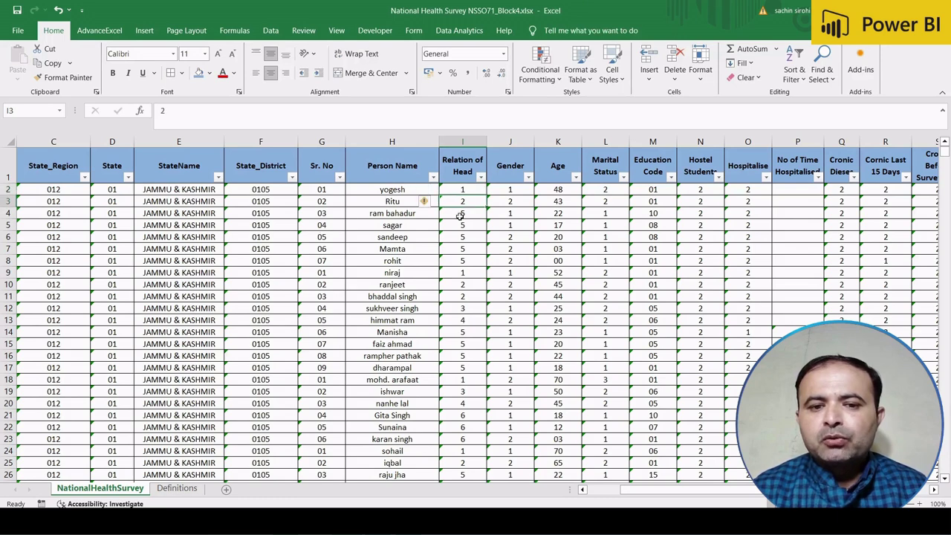
pyautogui.click(460, 214)
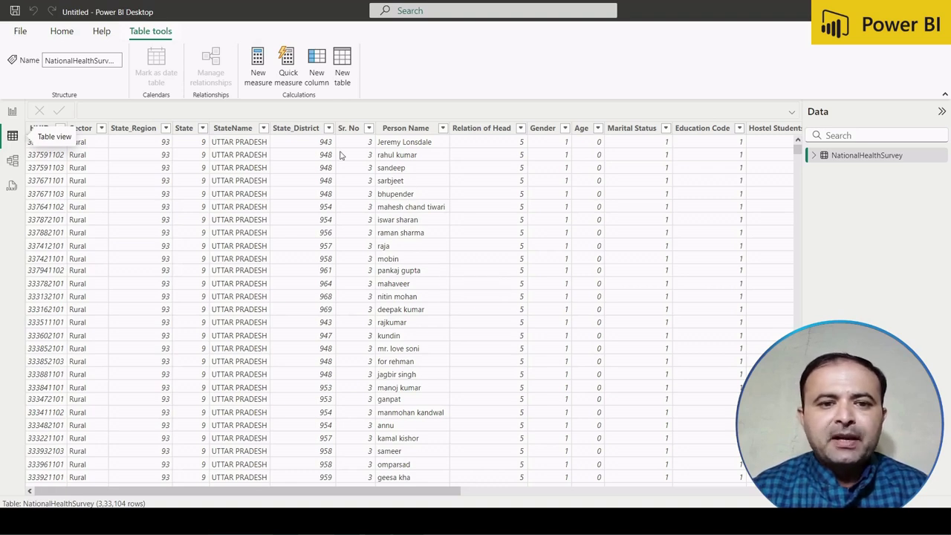
# Add a calculated column named C_RelationOfHead to the NationalHealthSurvey table.
pyautogui.click(468, 138)
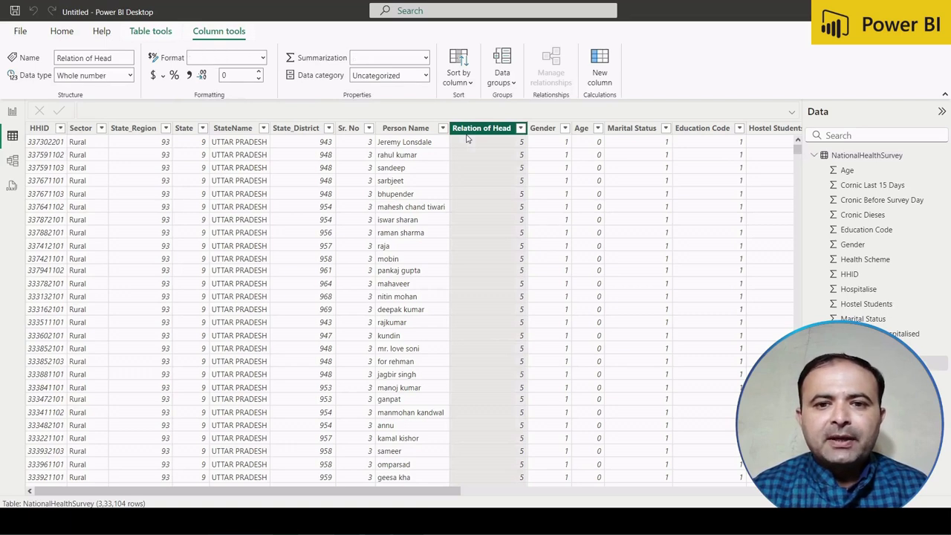
pyautogui.click(599, 71)
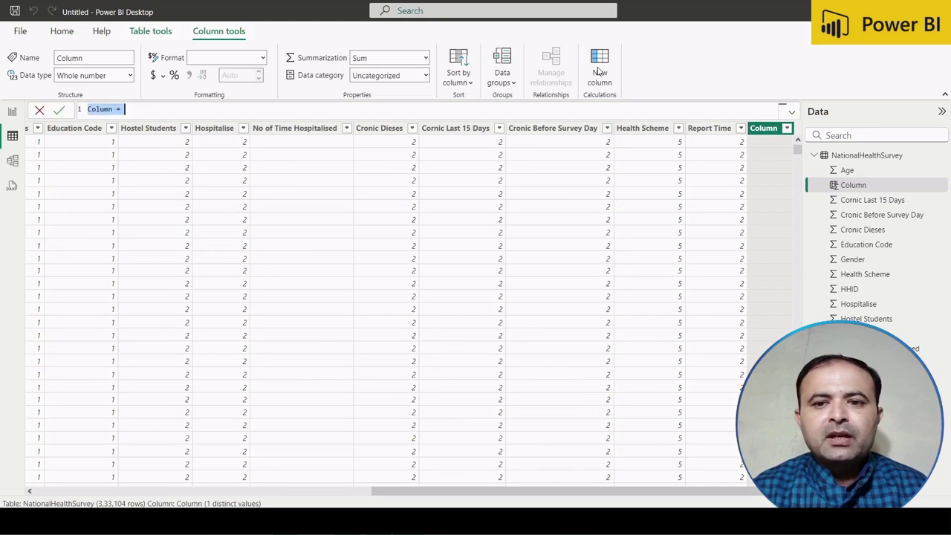
pyautogui.click(140, 108)
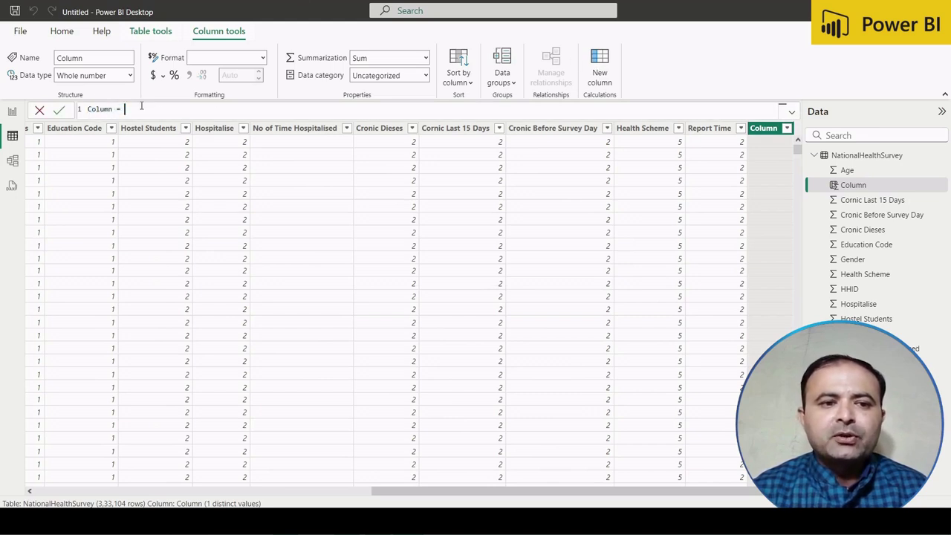
pyautogui.doubleClick(113, 108)
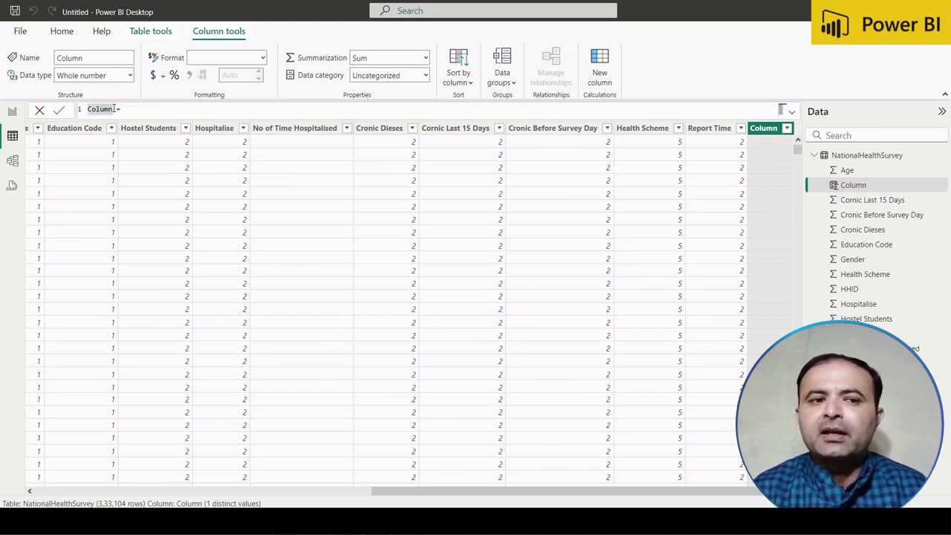
pyautogui.write('C_RelationOfHead')
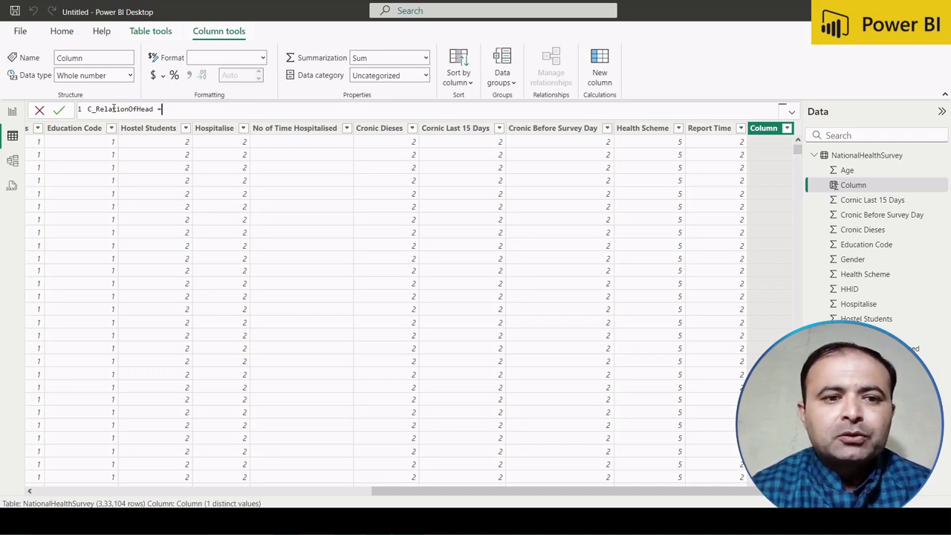
# Begin the C_RelationOfHead formula with a SWITCH function that evaluates NationalHealthSurvey[Relation of Head].
pyautogui.write('SWITCH(')
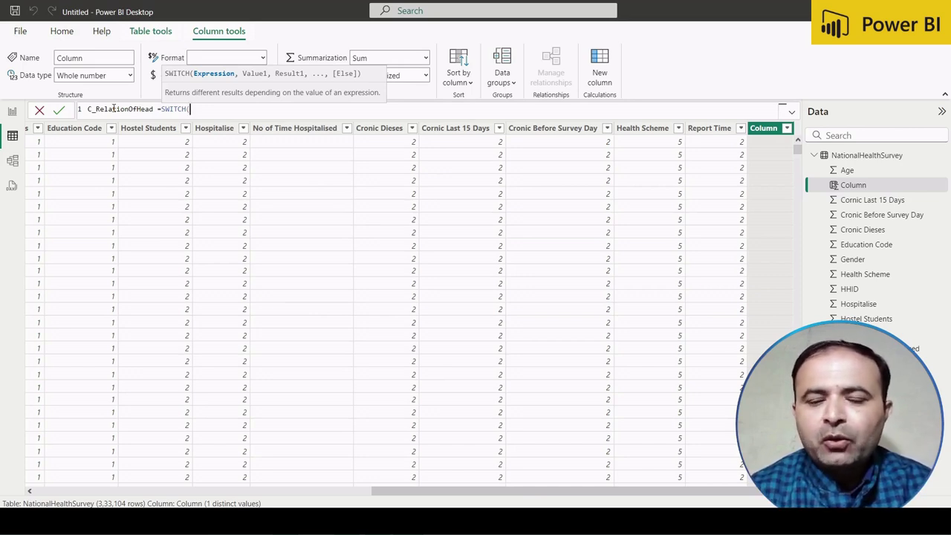
pyautogui.write('nat')
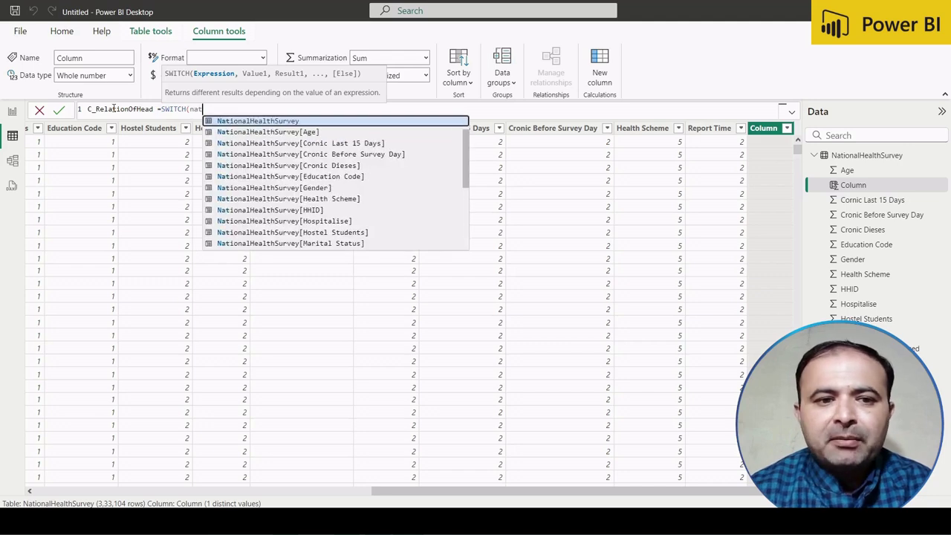
pyautogui.press('Down')
pyautogui.press('Down')
pyautogui.press('Down')
pyautogui.press('Down')
pyautogui.press('Down')
pyautogui.press('Down')
pyautogui.press('Down')
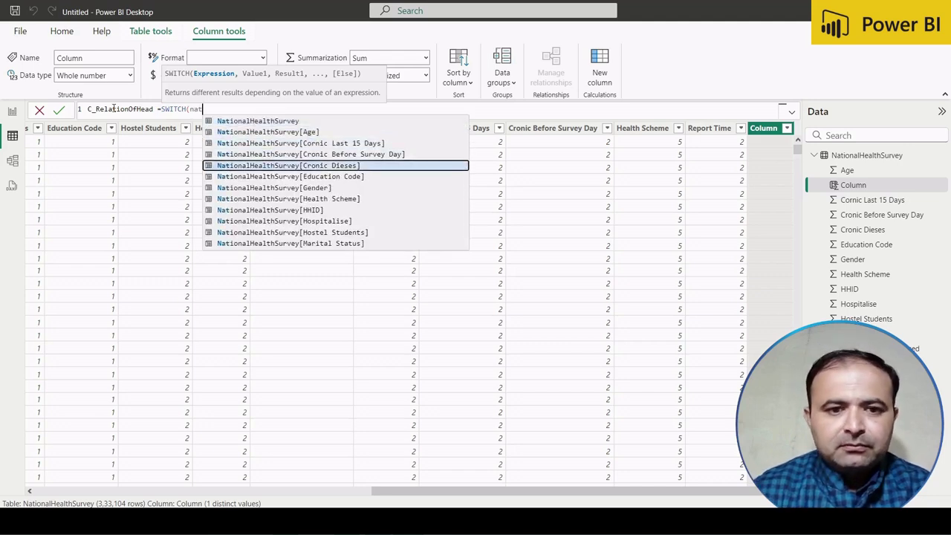
pyautogui.press('Down')
pyautogui.press('Down')
pyautogui.press('Down')
pyautogui.press('Down')
pyautogui.press('Down')
pyautogui.press('Down')
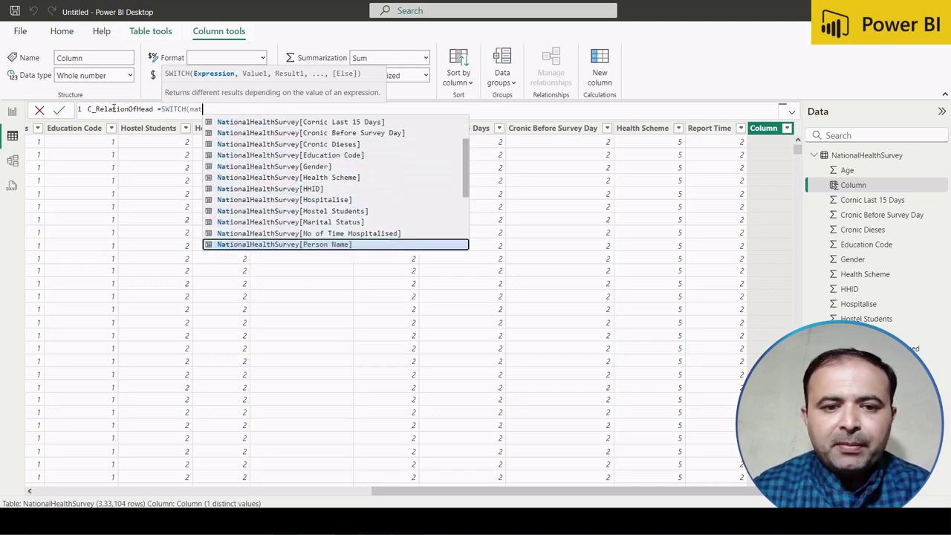
pyautogui.press('Down')
pyautogui.press('Down')
pyautogui.press('Up')
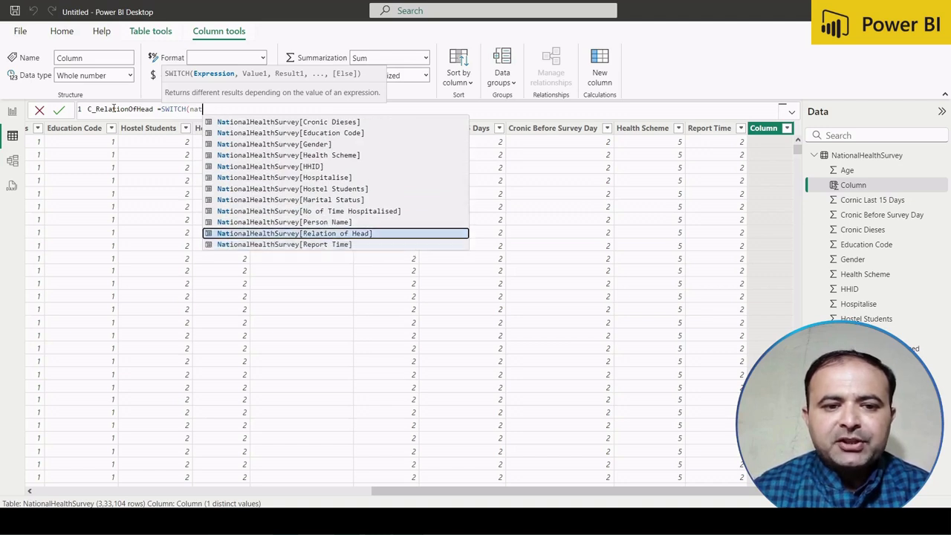
pyautogui.press('Tab')
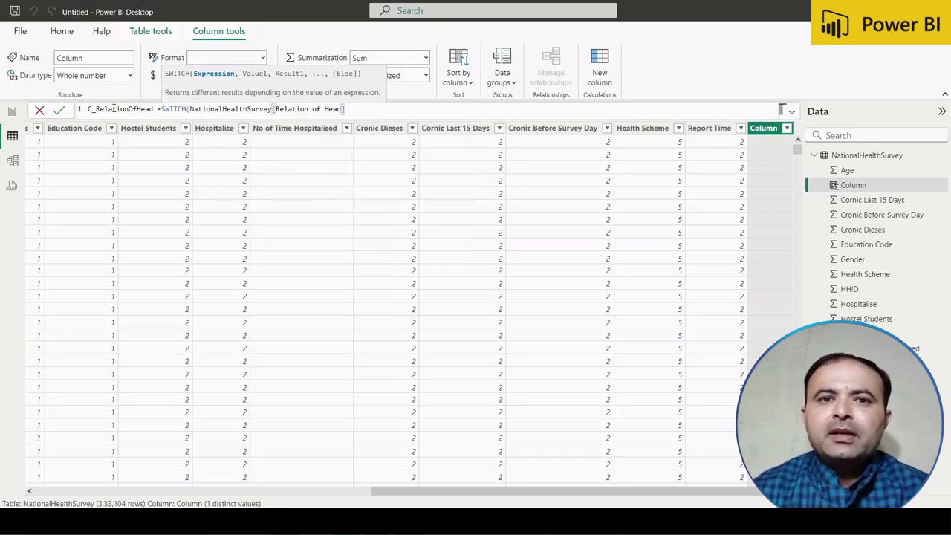
pyautogui.write(',')
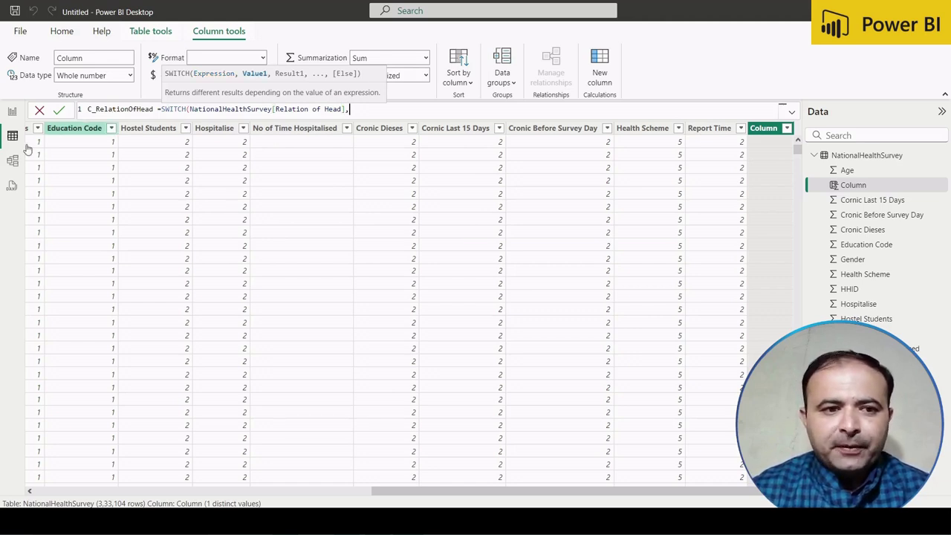
# Switch to Excel and look up the relation to head codes in the Definitions sheet for the SWITCH formula.
pyautogui.hscroll(-5, 129, 179)
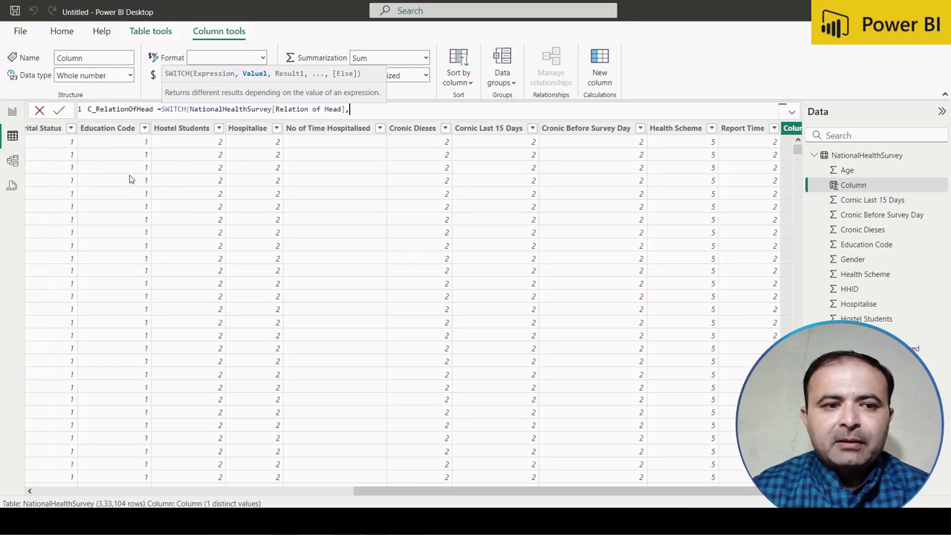
pyautogui.hscroll(3, 129, 179)
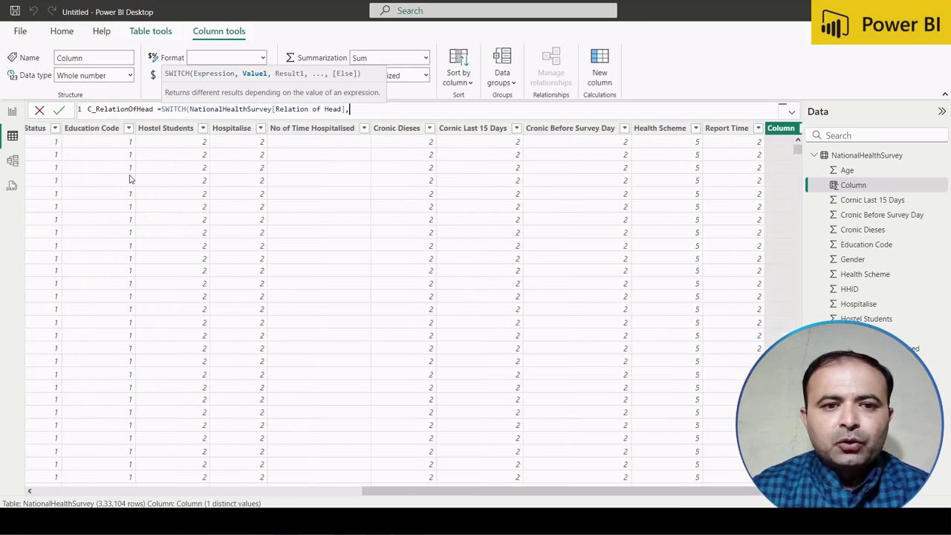
pyautogui.hotkey('alt', 'Tab')
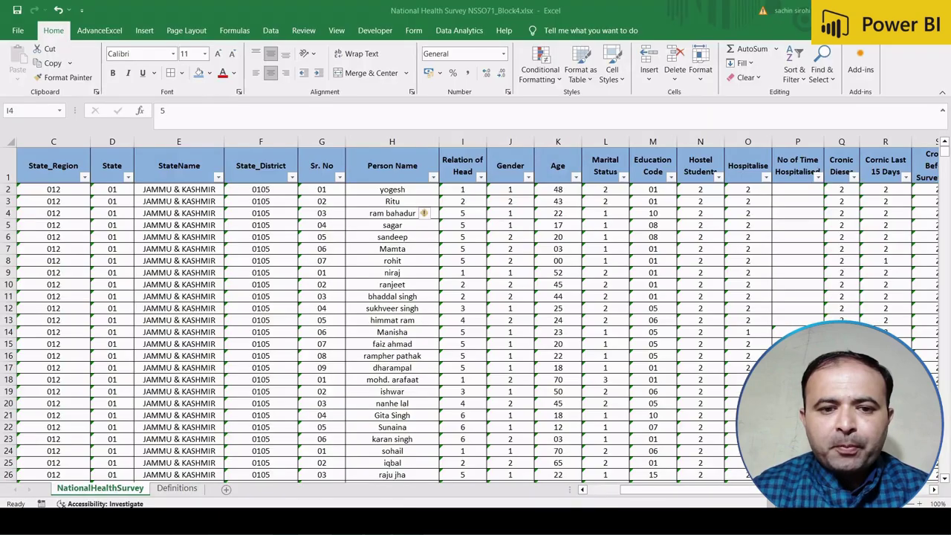
pyautogui.click(175, 488)
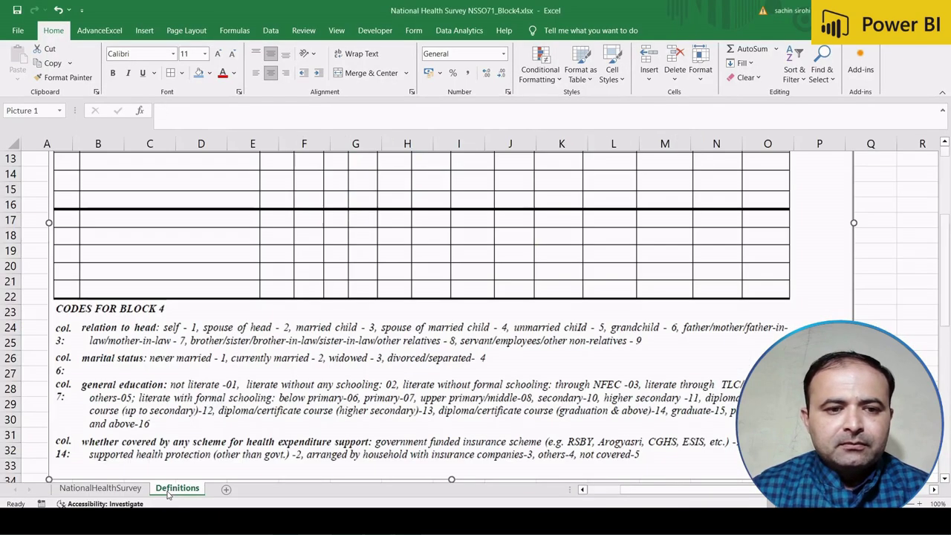
pyautogui.click(246, 398)
pyautogui.scroll(-1, 245, 394)
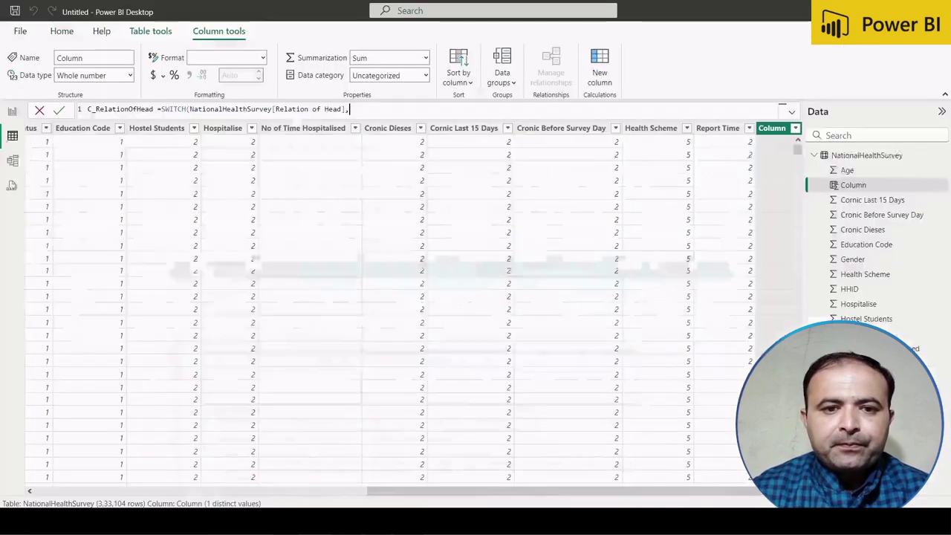
# Switch back to Power BI and map code 1 to "Self" and code 2 to "Spouse of Head" in the SWITCH formula.
pyautogui.write('1')
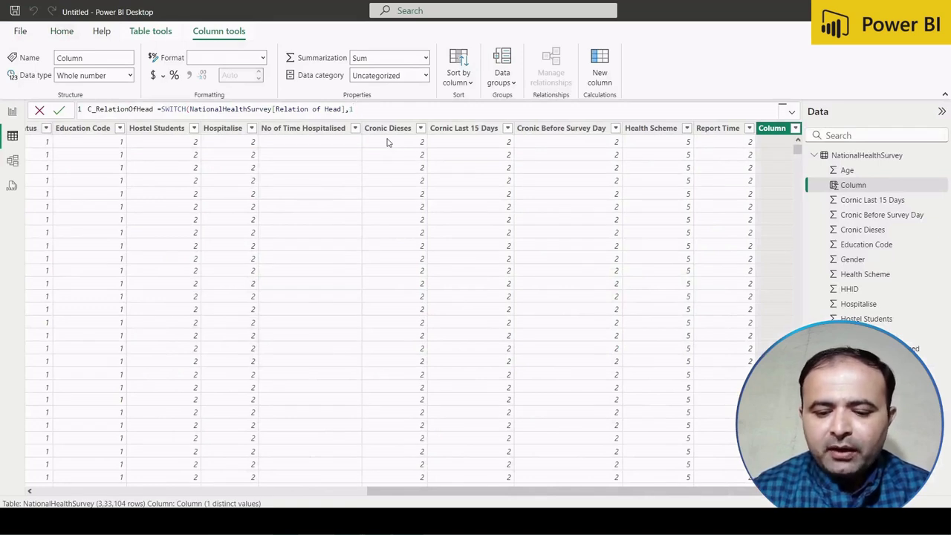
pyautogui.write(',"S')
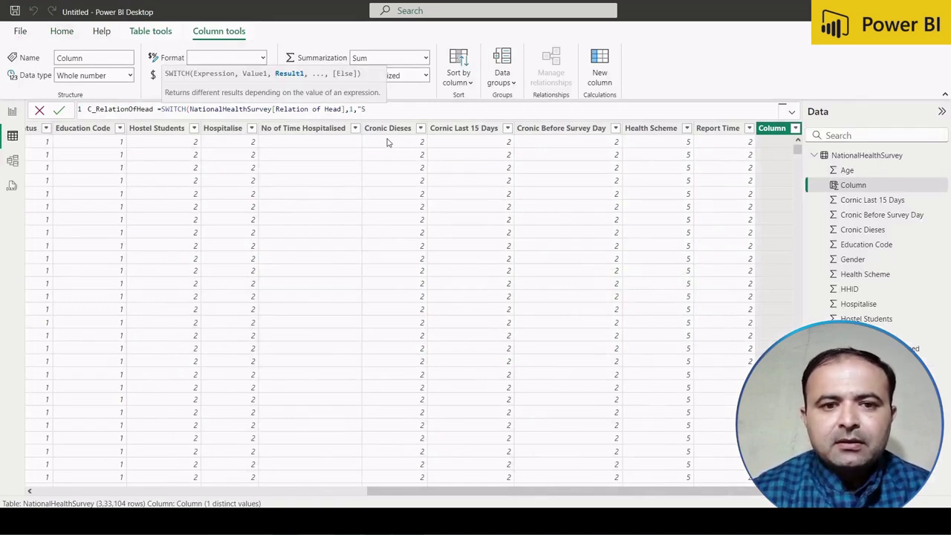
pyautogui.write('elf",2')
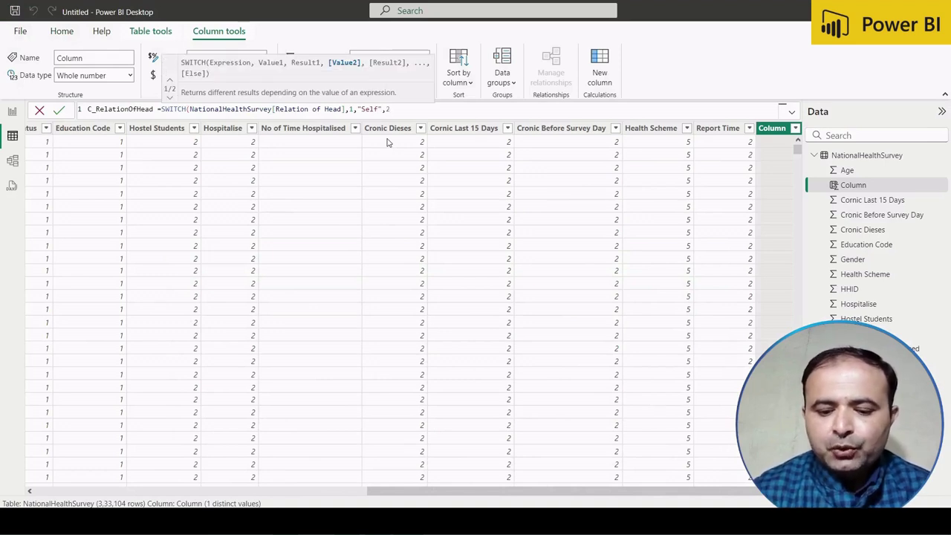
pyautogui.write(',"')
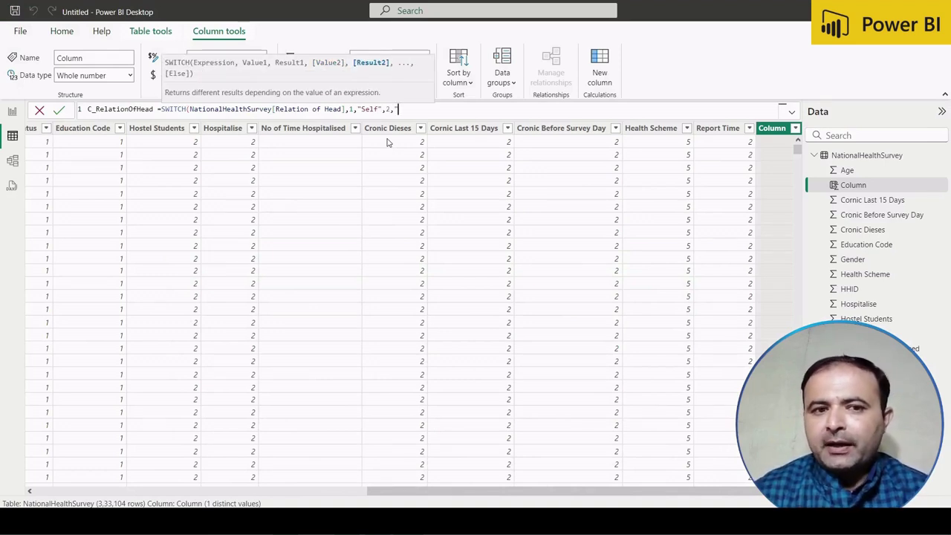
pyautogui.write('S')
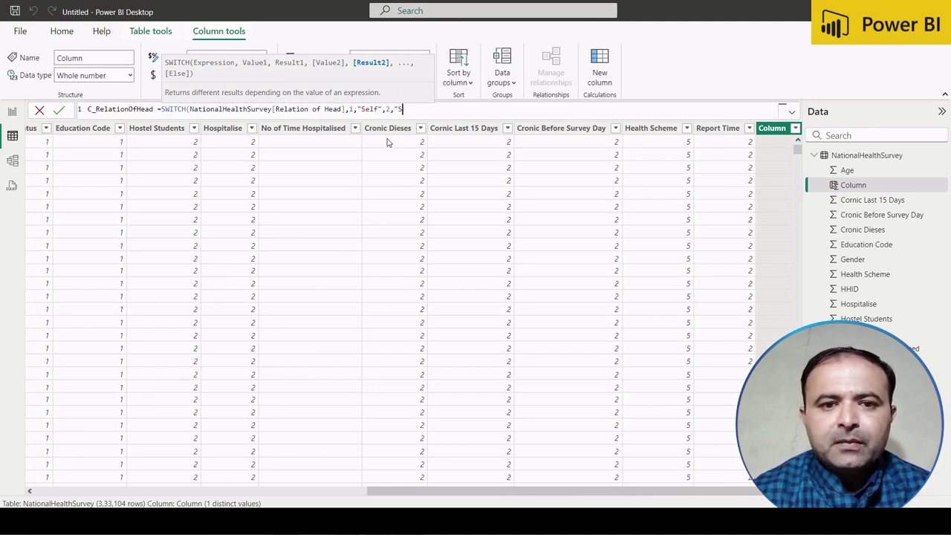
pyautogui.write('pouse')
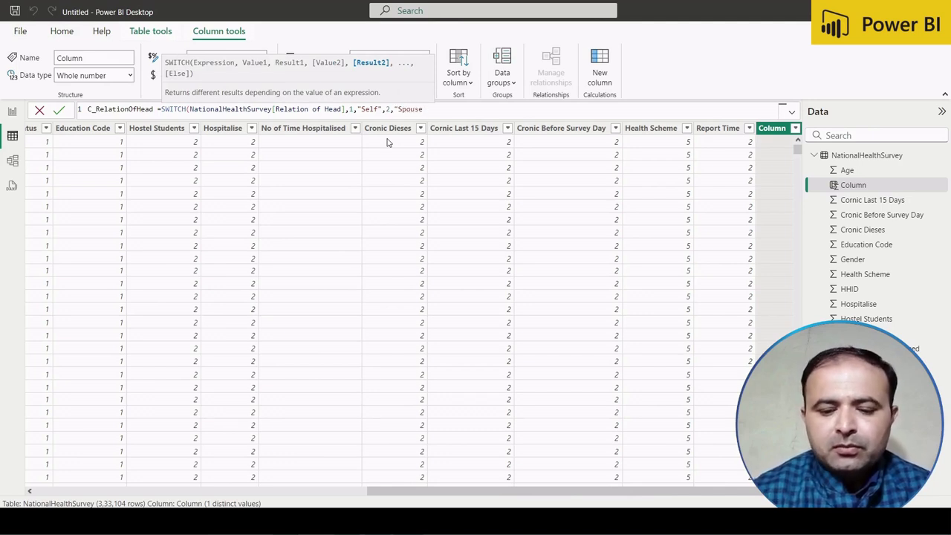
pyautogui.write(' of Head"')
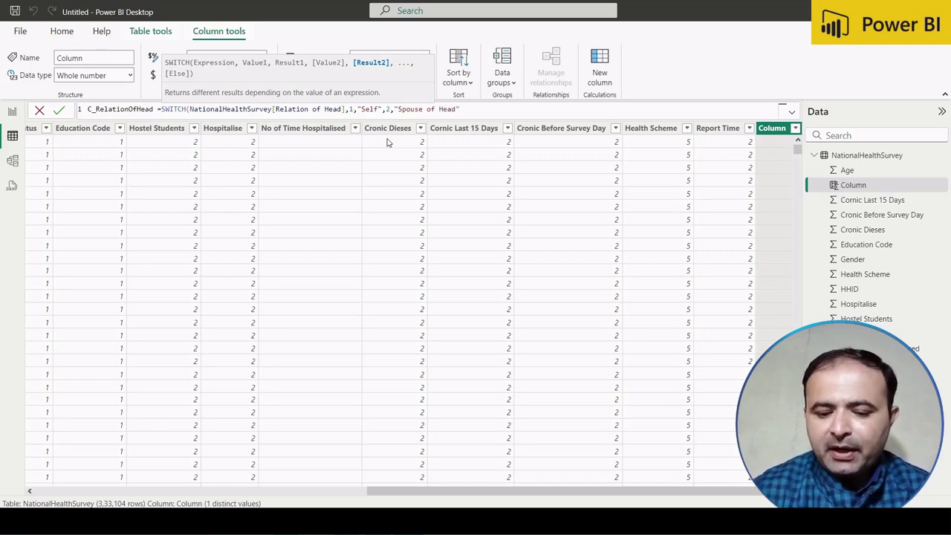
pyautogui.write(',')
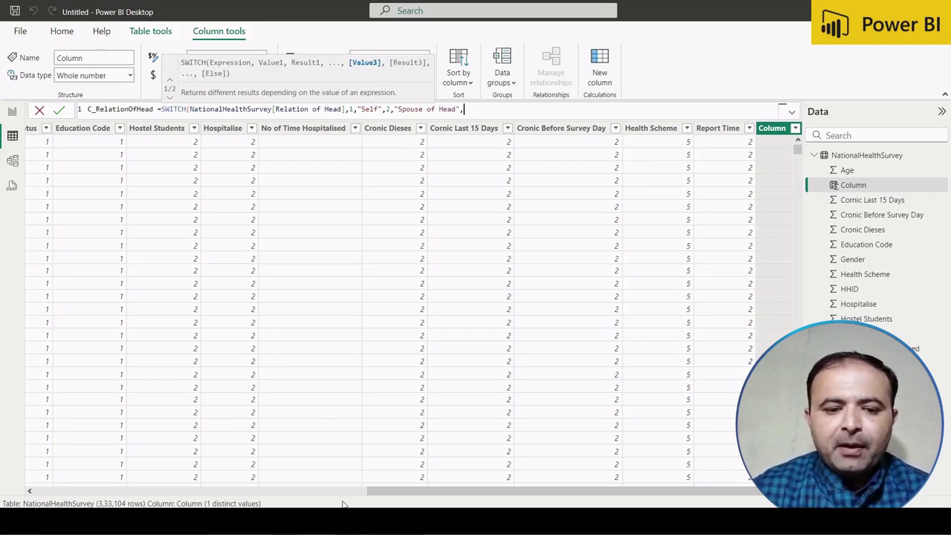
# Check the next relation code in Excel's Definitions sheet, and map code 3 to "married child" in the Power BI formula.
pyautogui.hotkey('alt', 'Tab')
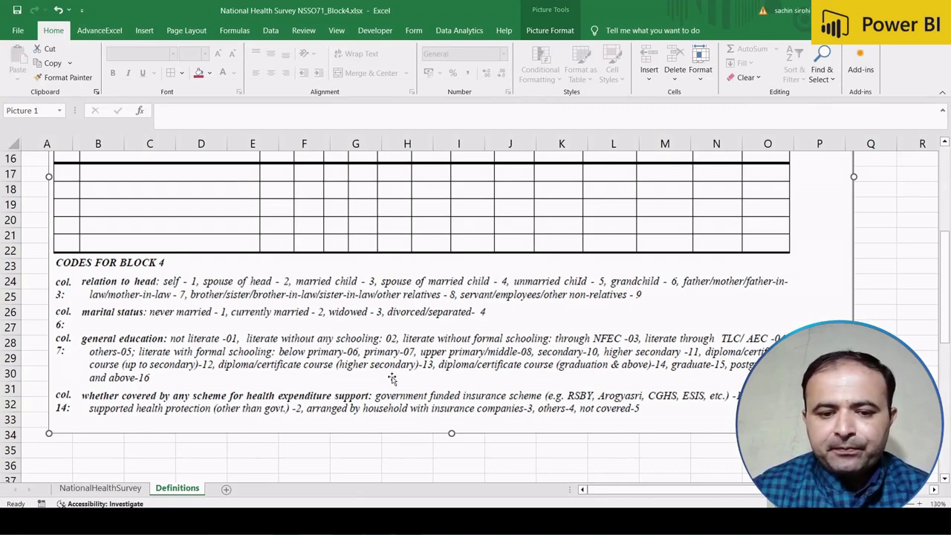
pyautogui.hotkey('alt', 'Tab')
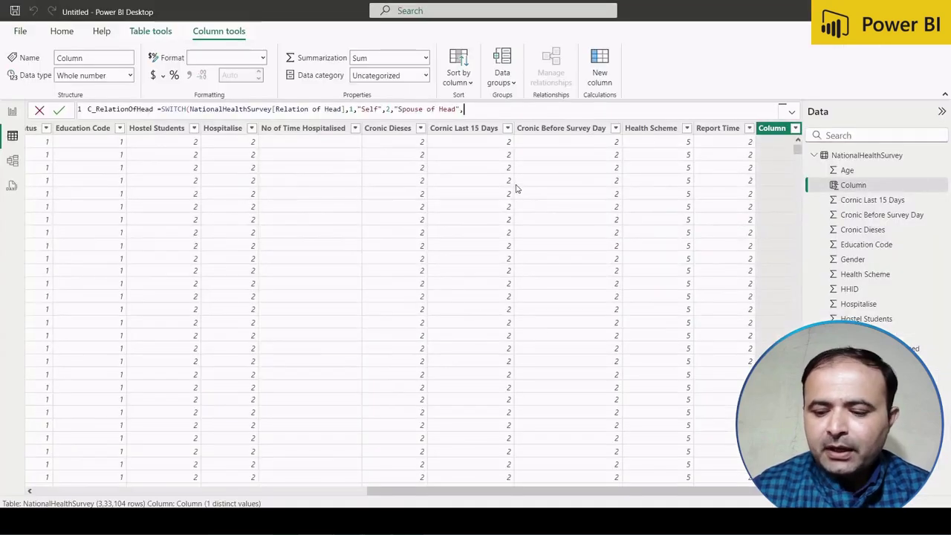
pyautogui.write('3,"marri')
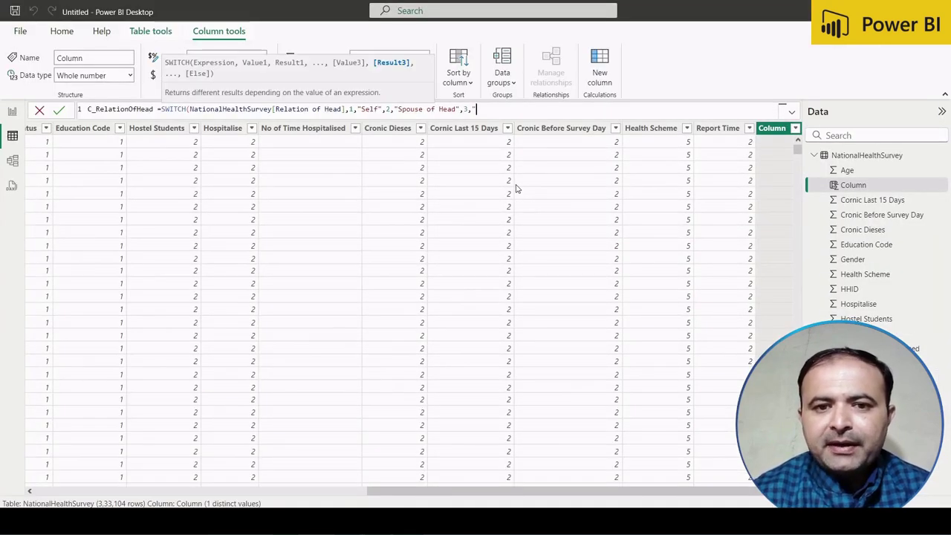
pyautogui.write('ed ')
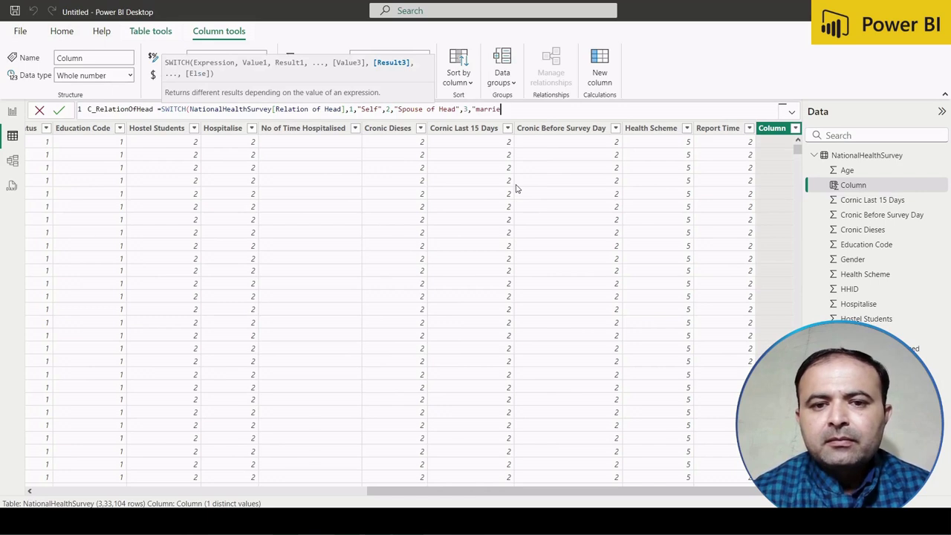
pyautogui.write('child')
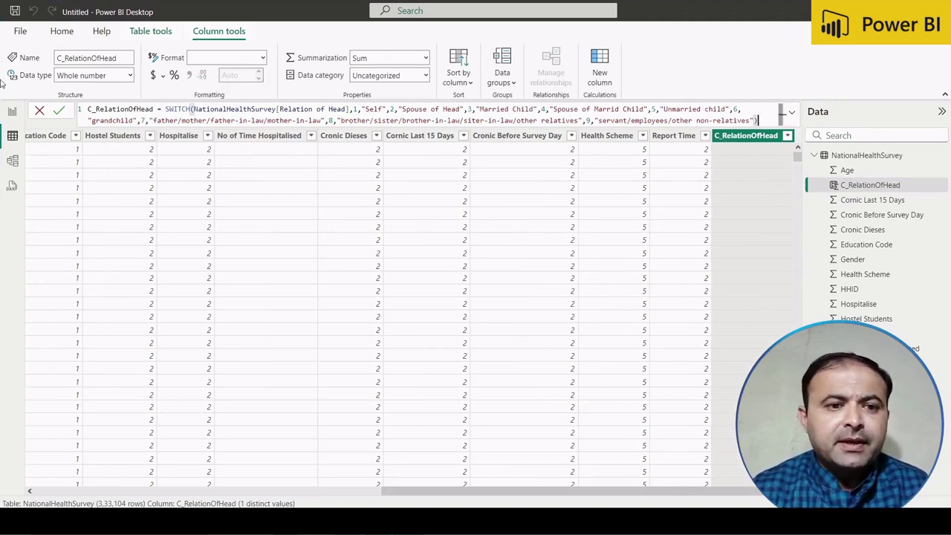
# Open Notepad and copy the complete C_RelationOfHead SWITCH formula into a blank document.
pyautogui.doubleClick(156, 109)
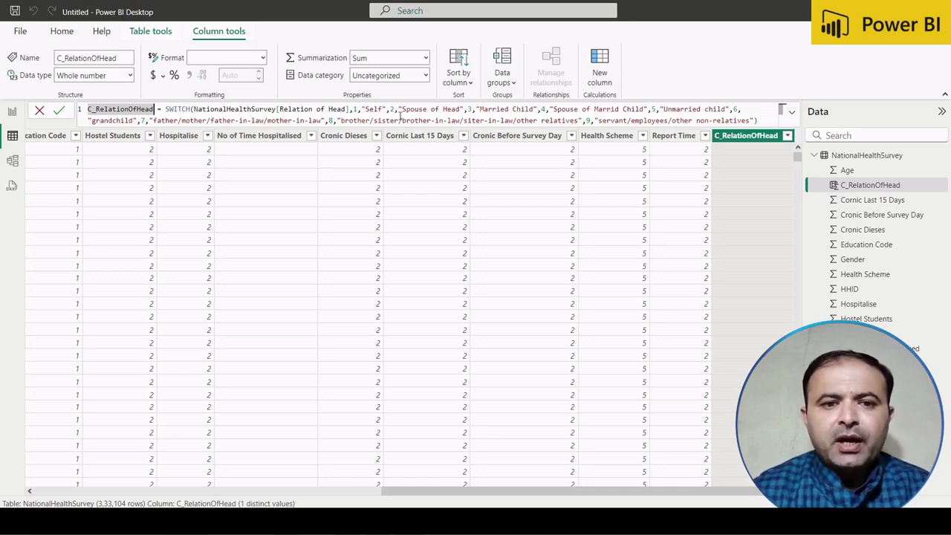
pyautogui.click(354, 110)
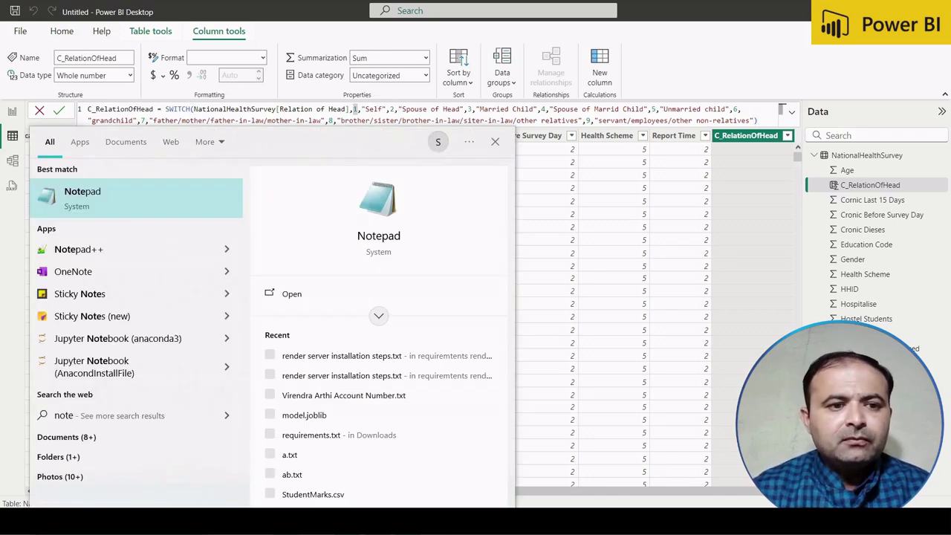
pyautogui.click(142, 194)
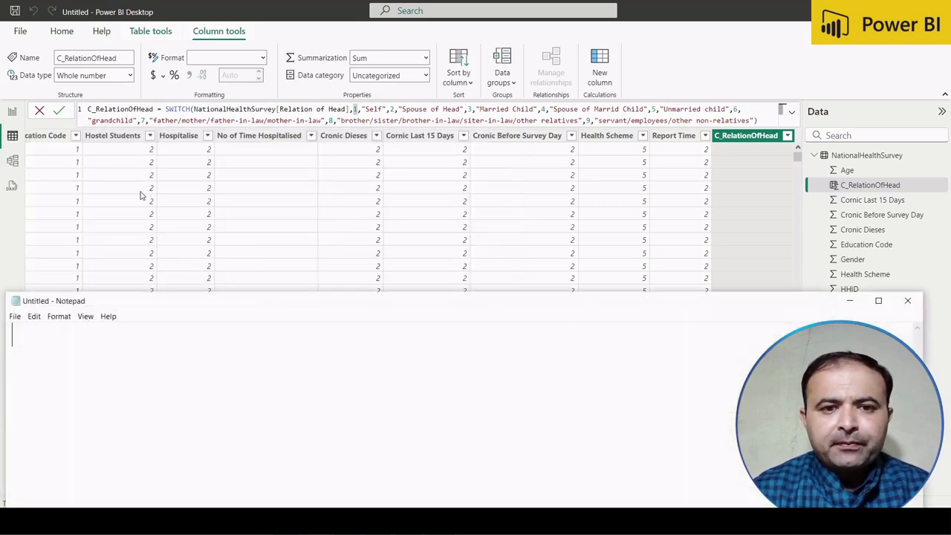
pyautogui.write('C_RelationOfHead = SWITCH(NationalHealthSurvey[Relation of Head],1,"Self",2,"Spouse of Head",3,"Married Child",4,"Spouse of Marrid Child",5,"Unmarried child",6,"grandchild",7,"father/mother/father-in-law/mother-in-law",8,"brother/sister/brother-in-law/siter-in-law/other relatives",9,"servant/employees/other non-relatives")')
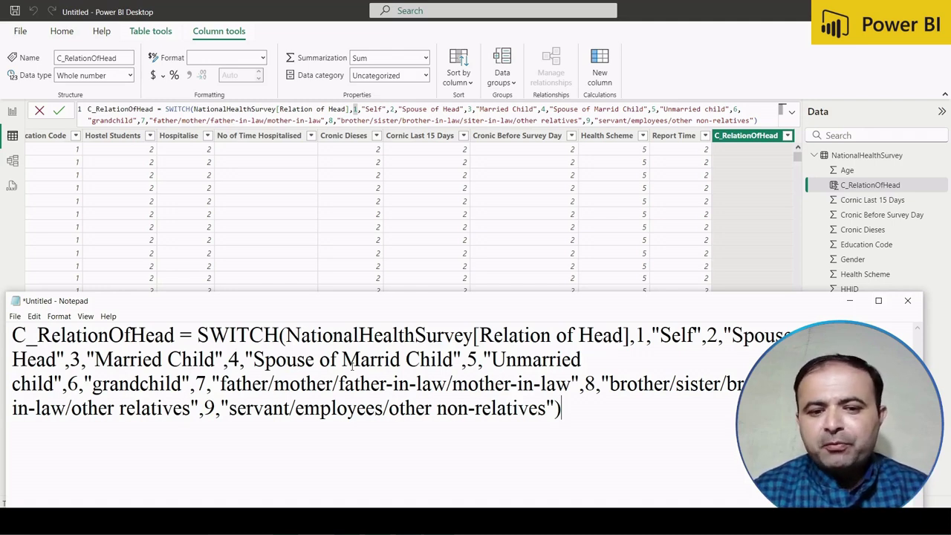
pyautogui.click(390, 360)
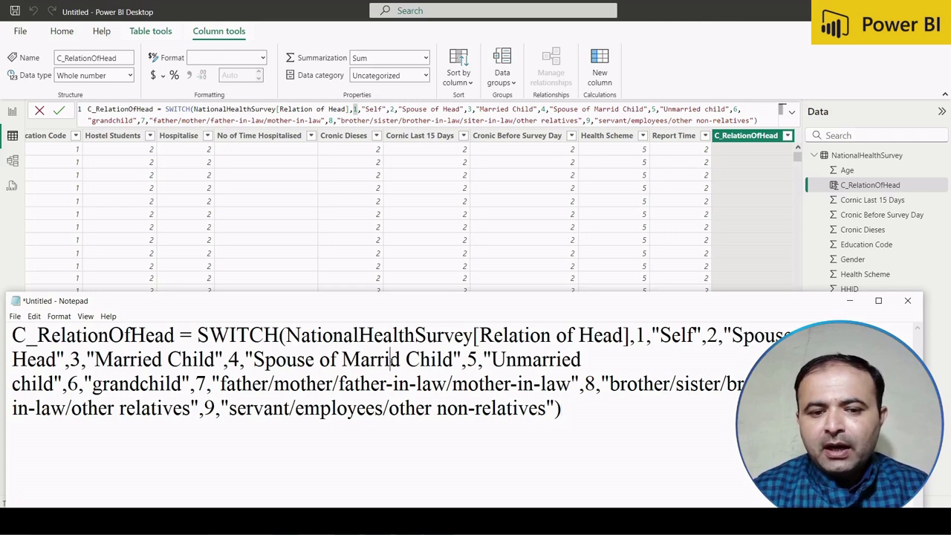
# Correct the code 4 label to "Spouse of Married Child" in the Notepad copy and the Power BI formula, and commit the C_RelationOfHead column.
pyautogui.write('e')
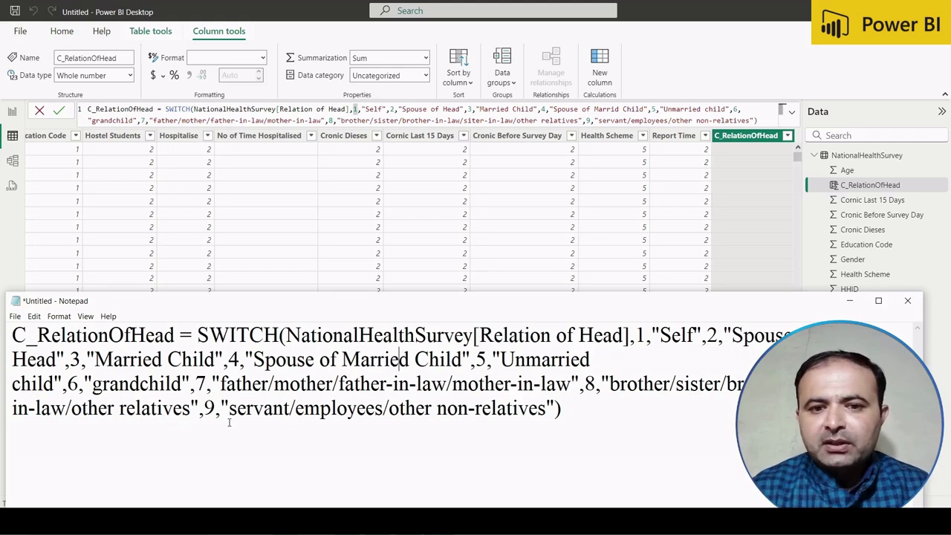
pyautogui.click(615, 109)
pyautogui.doubleClick(616, 109)
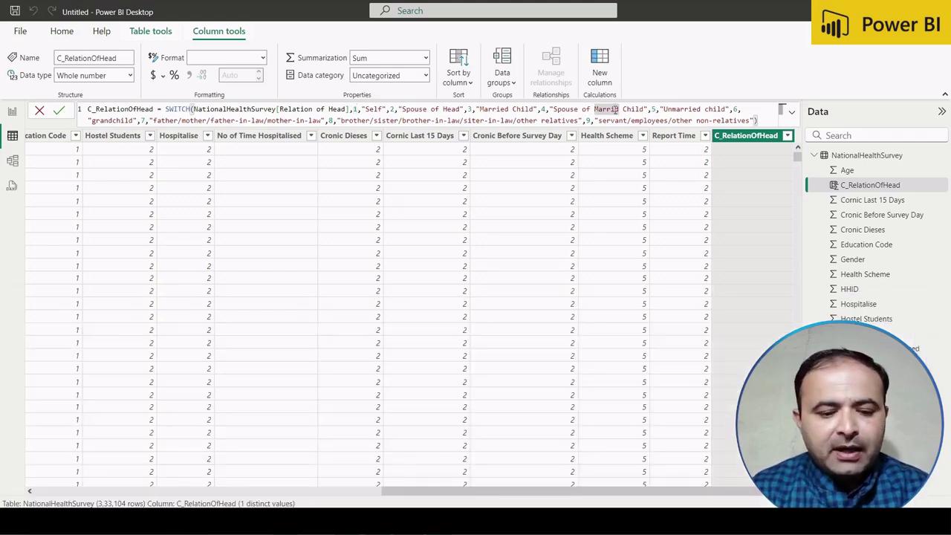
pyautogui.write('Married')
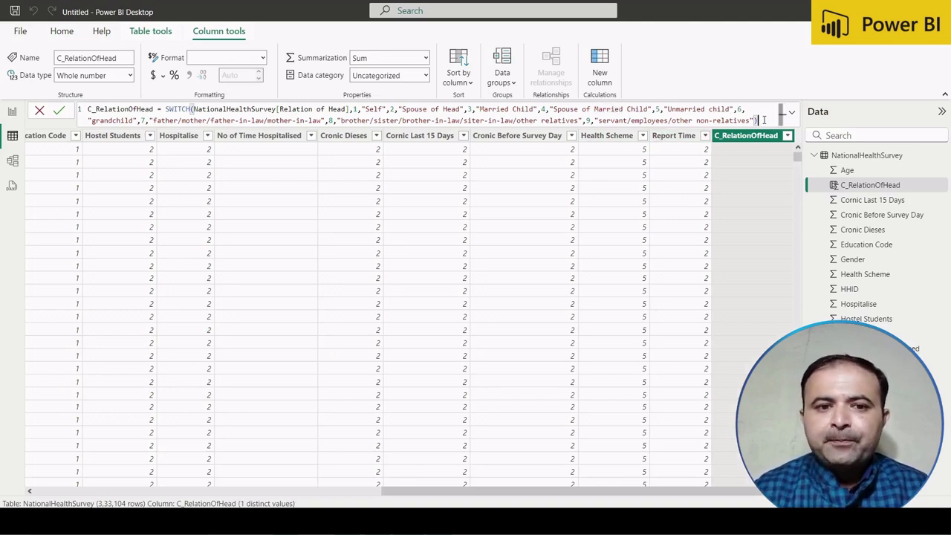
pyautogui.press('Return')
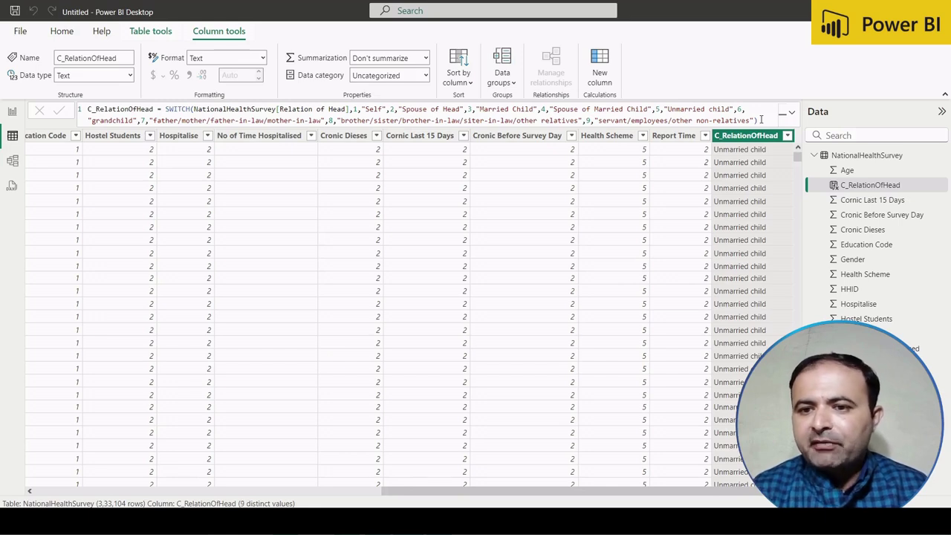
# Review the labels in the C_RelationOfHead column against the coded Relation of Head column in the data table.
pyautogui.click(631, 266)
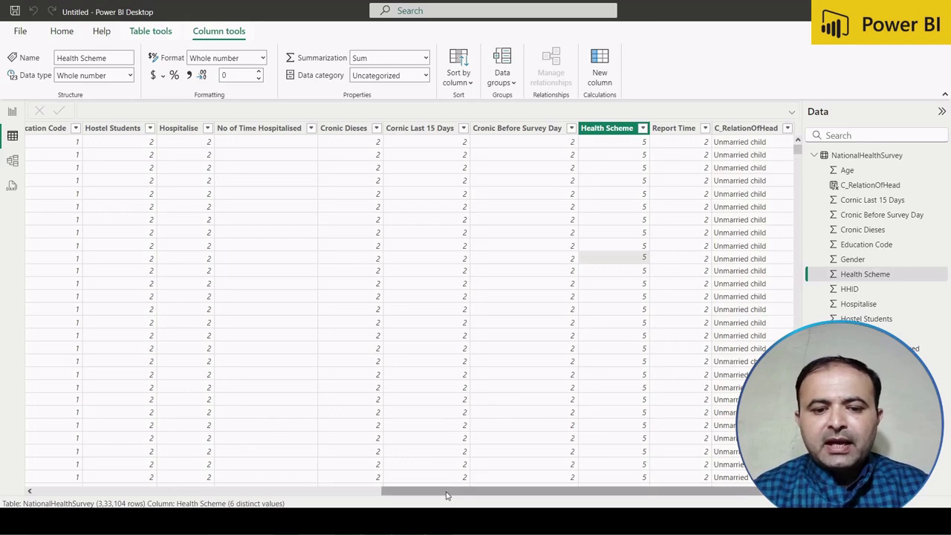
pyautogui.moveTo(438, 496); pyautogui.dragTo(91, 495)
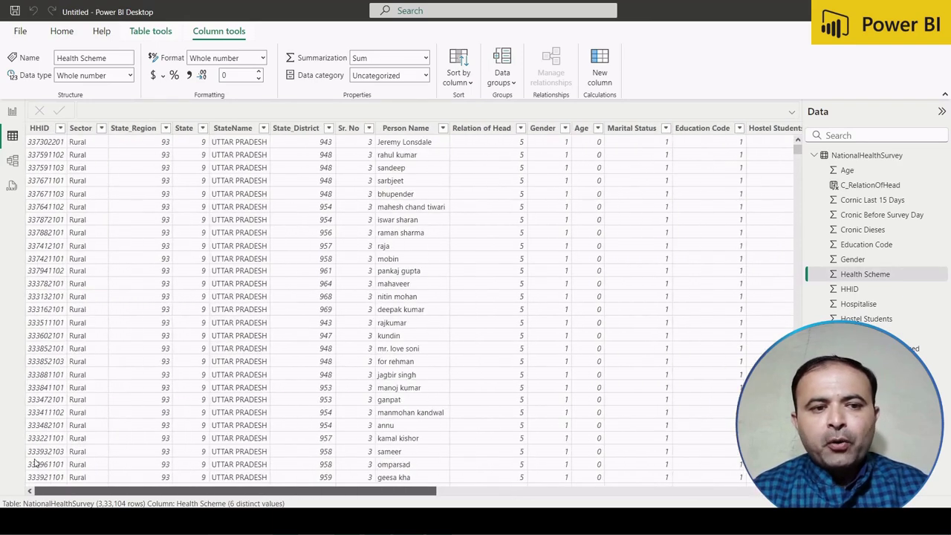
pyautogui.hscroll(10, 186, 461)
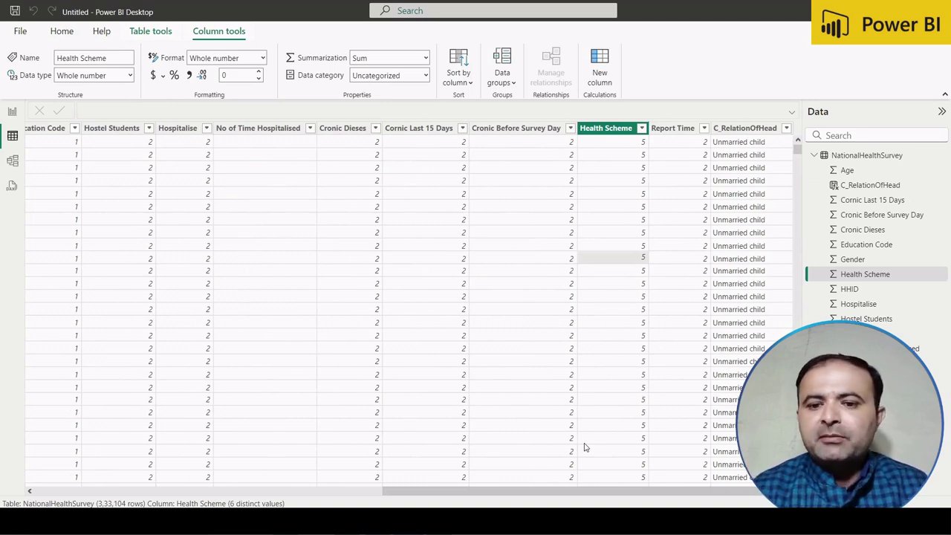
pyautogui.click(750, 131)
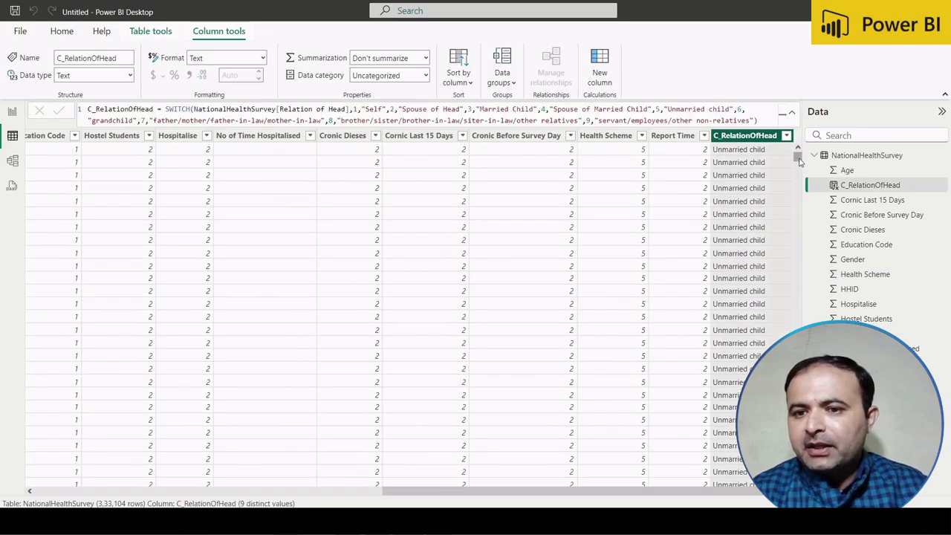
pyautogui.moveTo(797, 158); pyautogui.dragTo(838, 141)
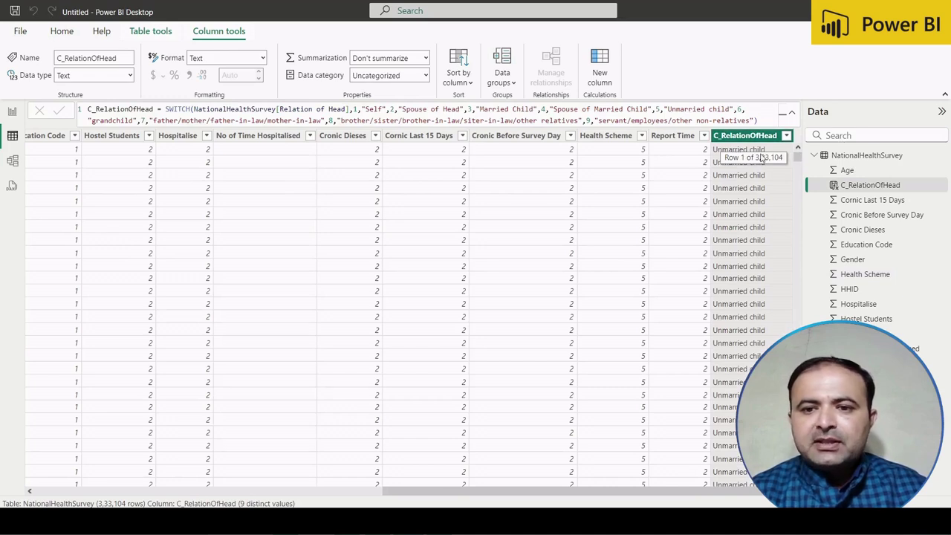
pyautogui.click(624, 216)
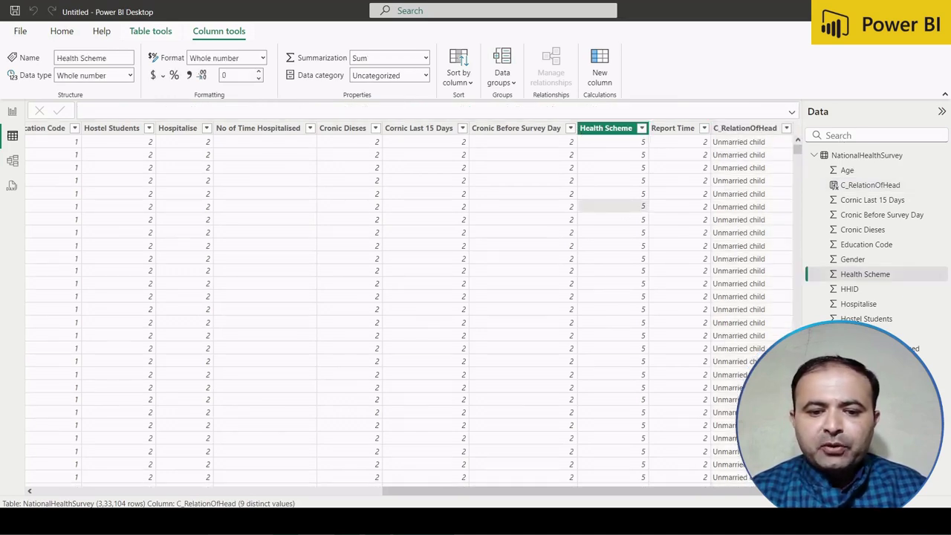
# Compare the SWITCH formula saved in Notepad with the C_RelationOfHead column's formula in Power BI.
pyautogui.hotkey('alt', 'Tab')
pyautogui.click(525, 446)
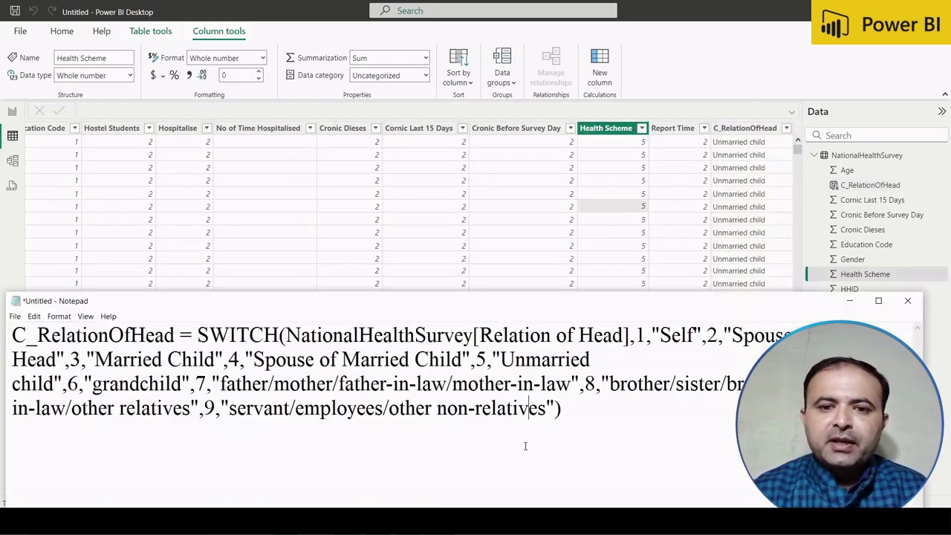
pyautogui.hotkey('alt', 'Tab')
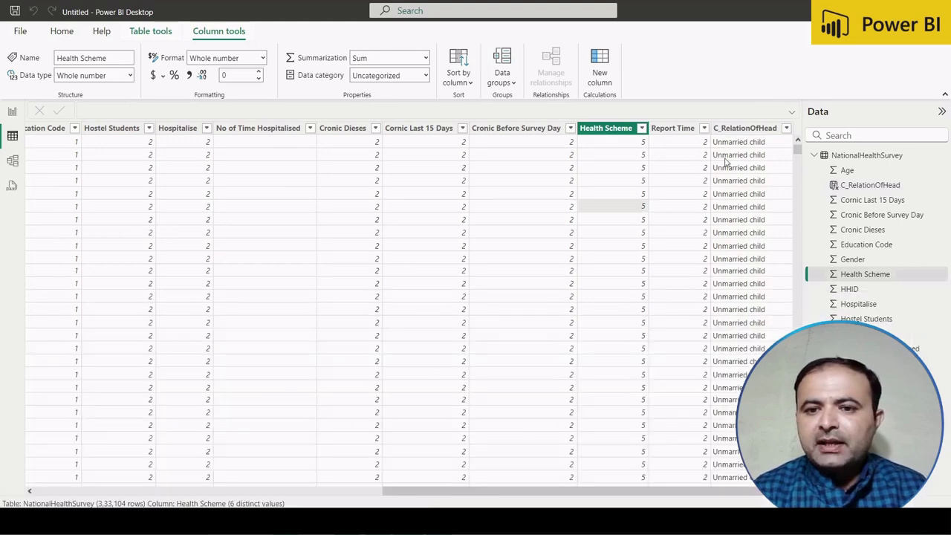
pyautogui.click(719, 129)
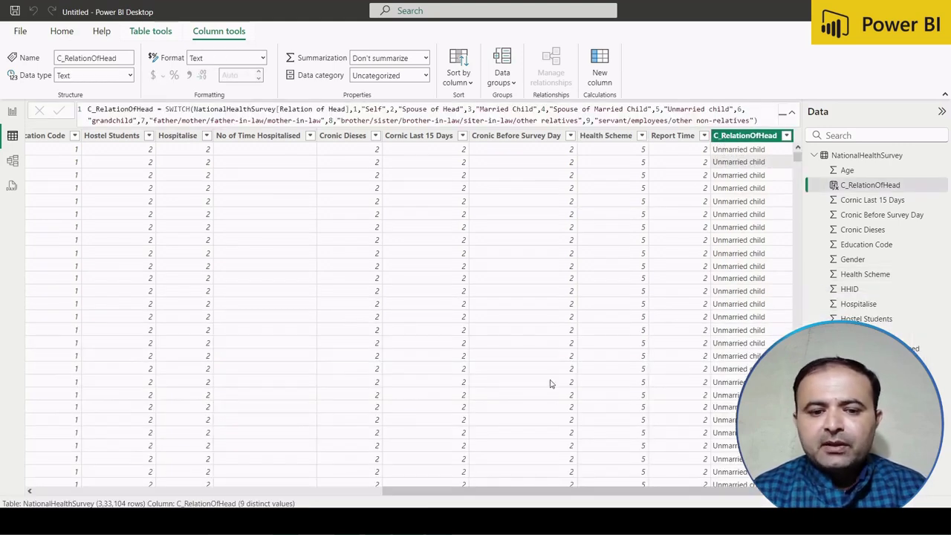
pyautogui.hotkey('alt', 'Tab')
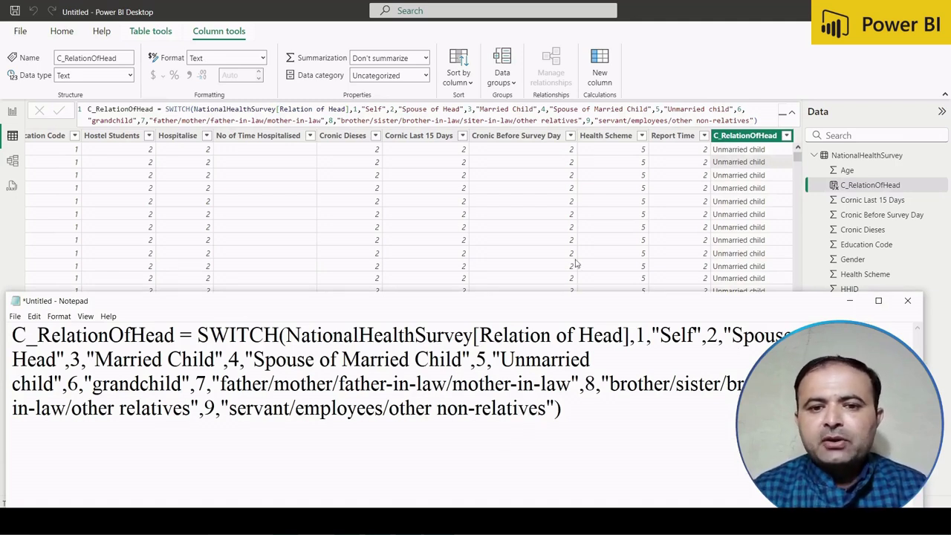
pyautogui.click(547, 227)
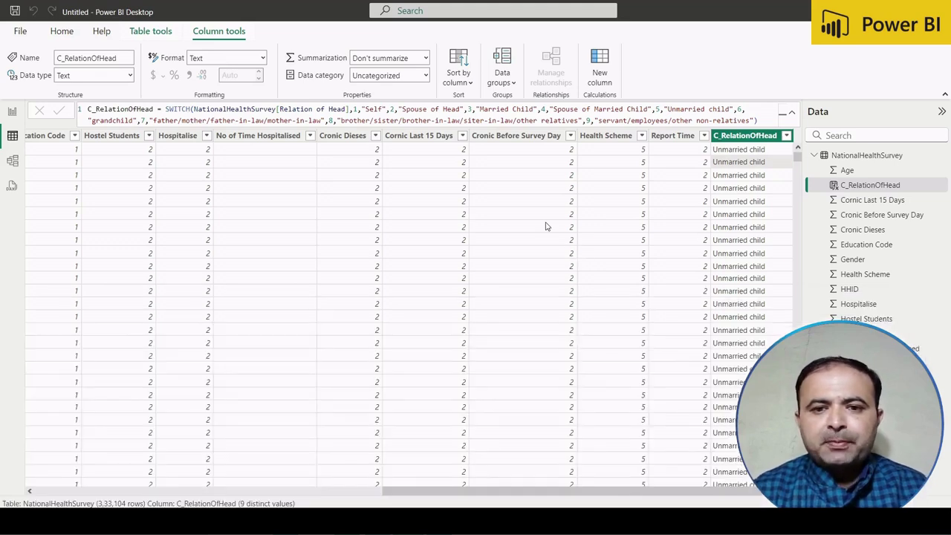
pyautogui.click(546, 227)
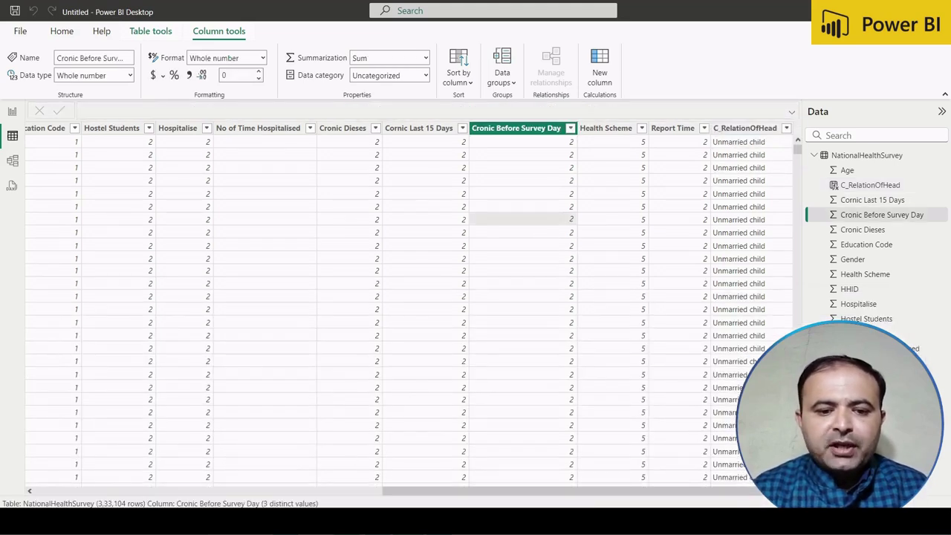
# Look up the marital status codes in Excel's Definitions sheet, and select the Marital Status column in Power BI.
pyautogui.hotkey('alt', 'Tab')
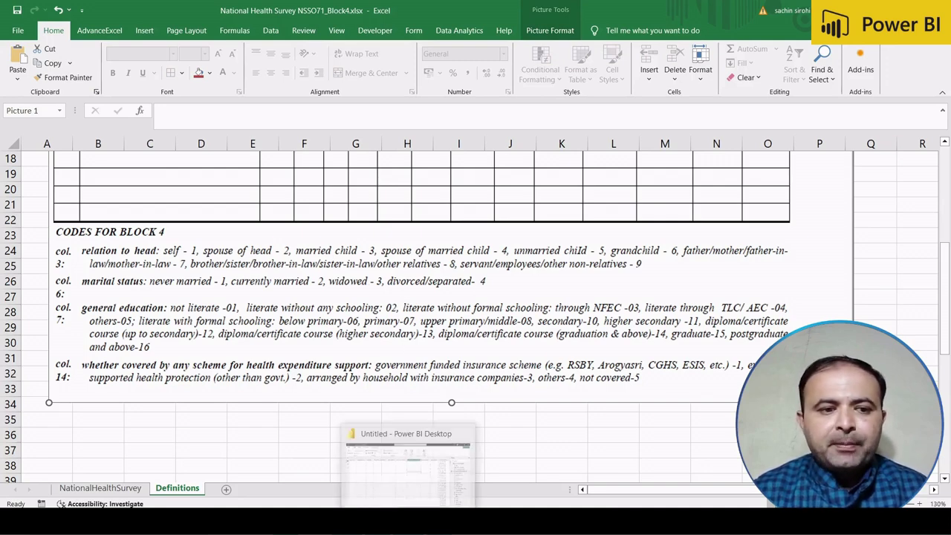
pyautogui.click(410, 521)
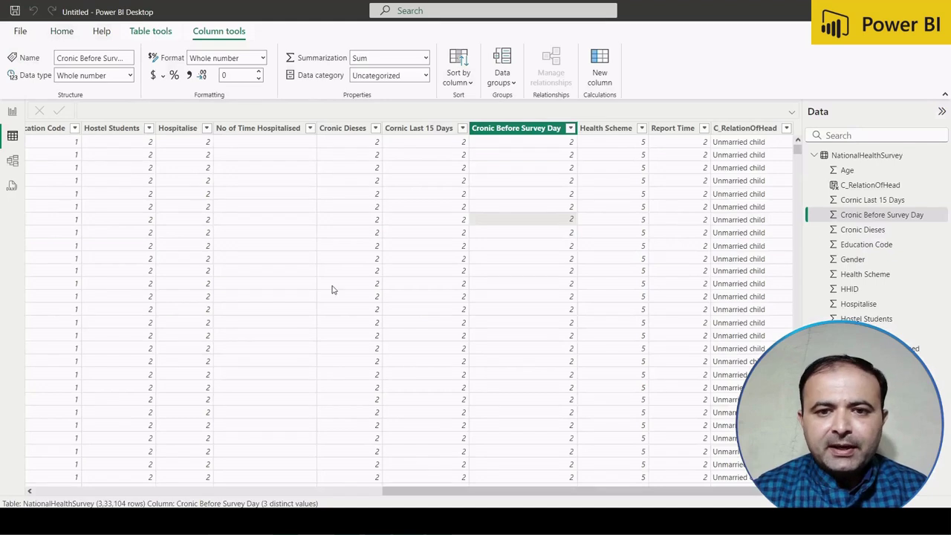
pyautogui.hscroll(-3, 330, 288)
pyautogui.hscroll(-9, 329, 288)
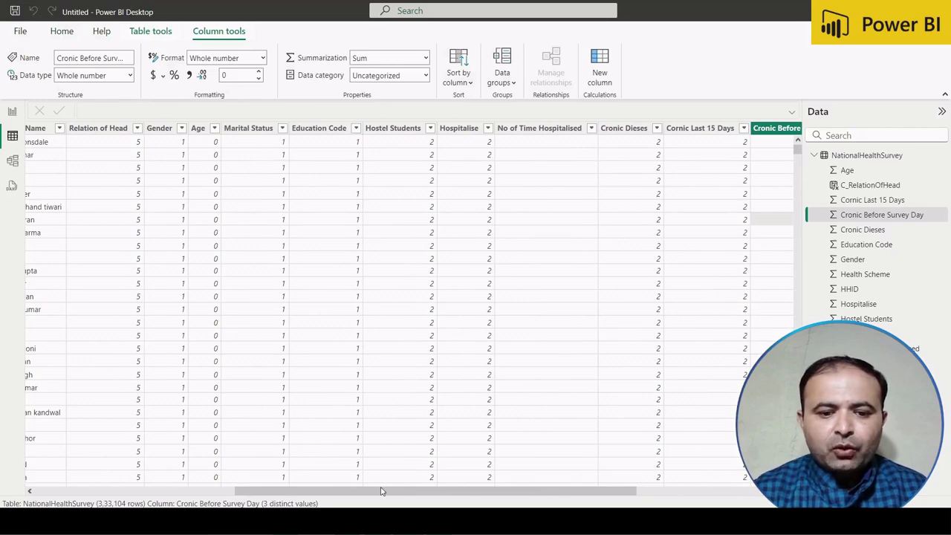
pyautogui.hotkey('alt', 'Tab')
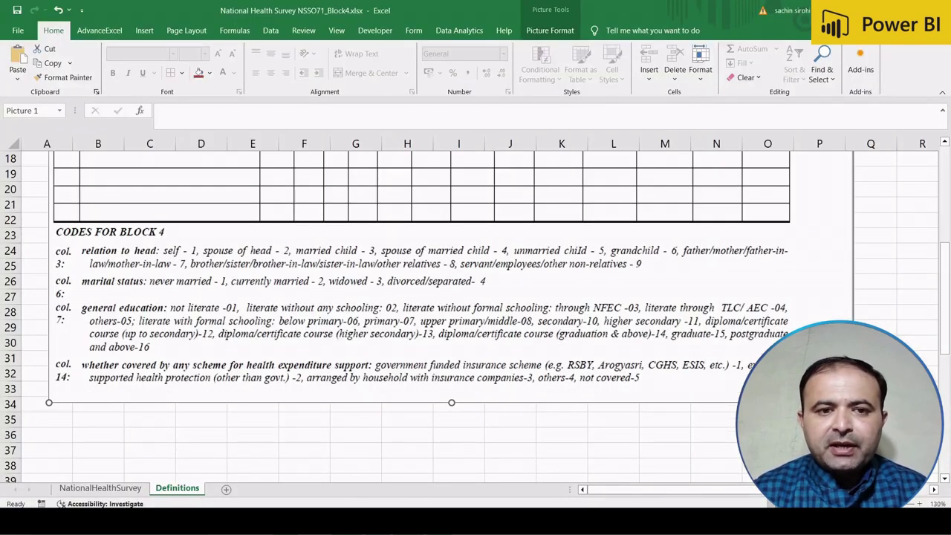
pyautogui.hotkey('alt', 'Tab')
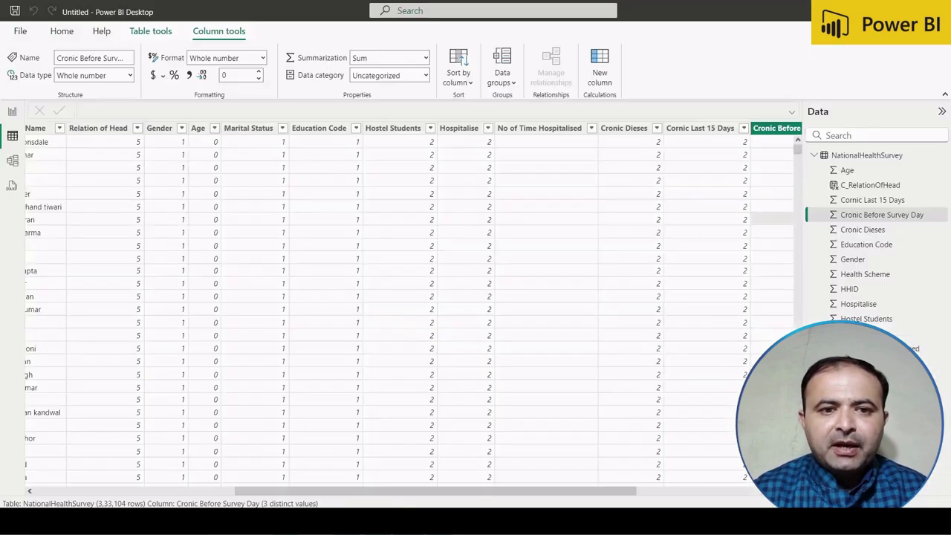
pyautogui.click(263, 129)
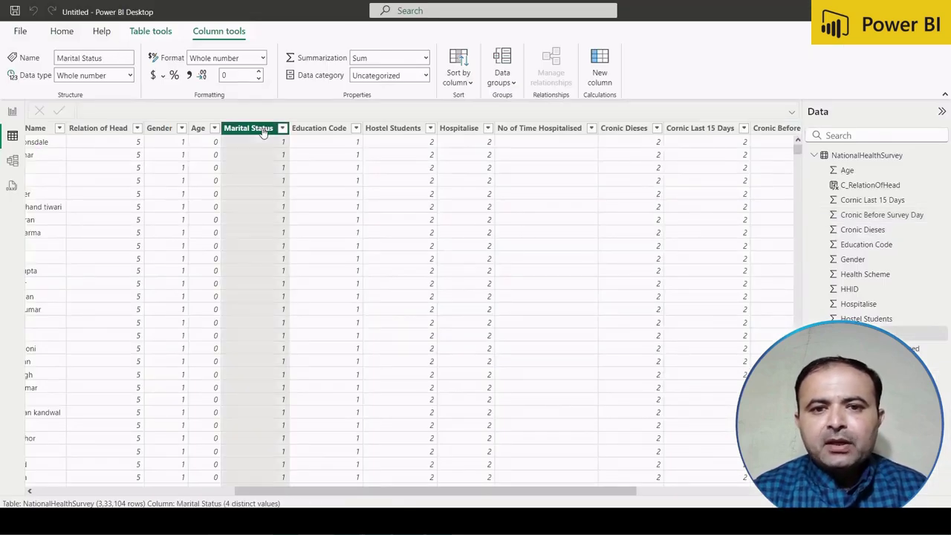
# Add a new calculated column to the NationalHealthSurvey table and name it C_MaritalStatus.
pyautogui.click(603, 66)
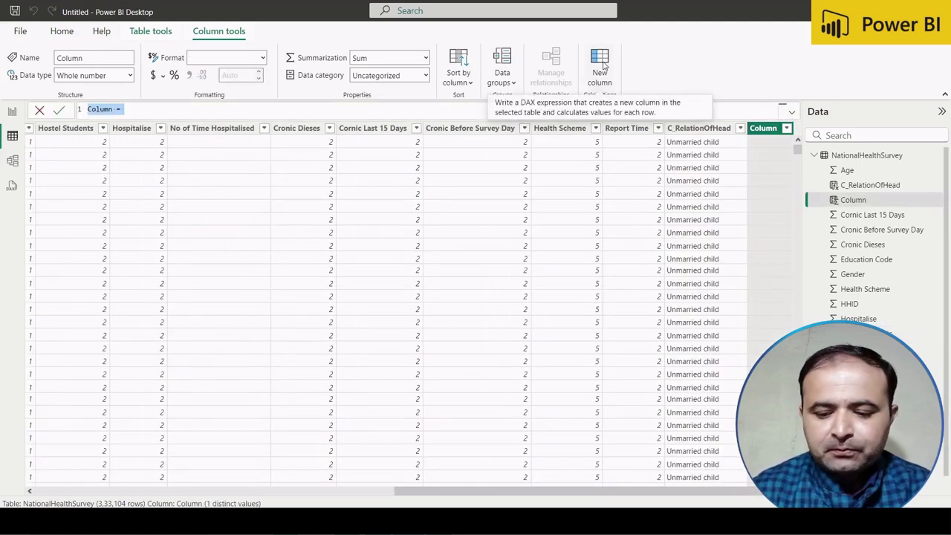
pyautogui.write('C')
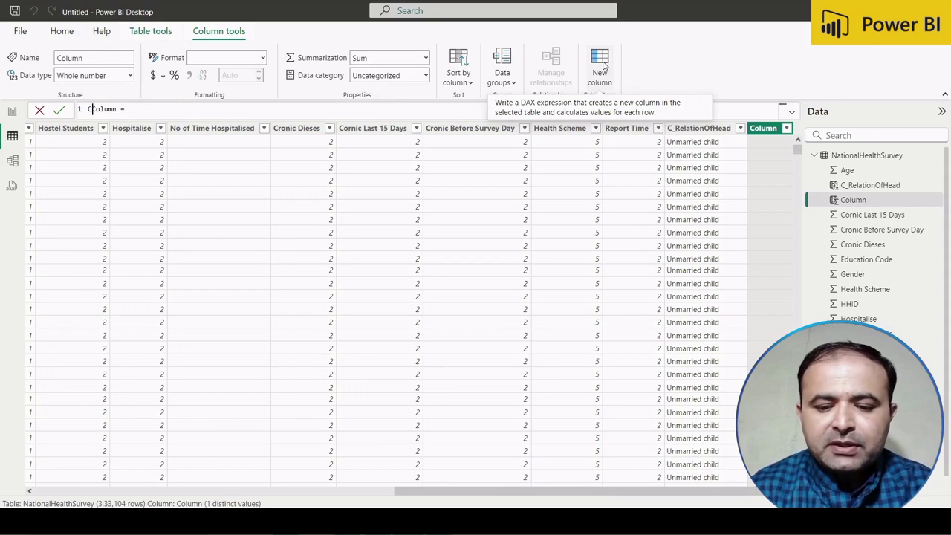
pyautogui.press('Delete')
pyautogui.press('Delete')
pyautogui.press('Delete')
pyautogui.press('Delete')
pyautogui.press('Delete')
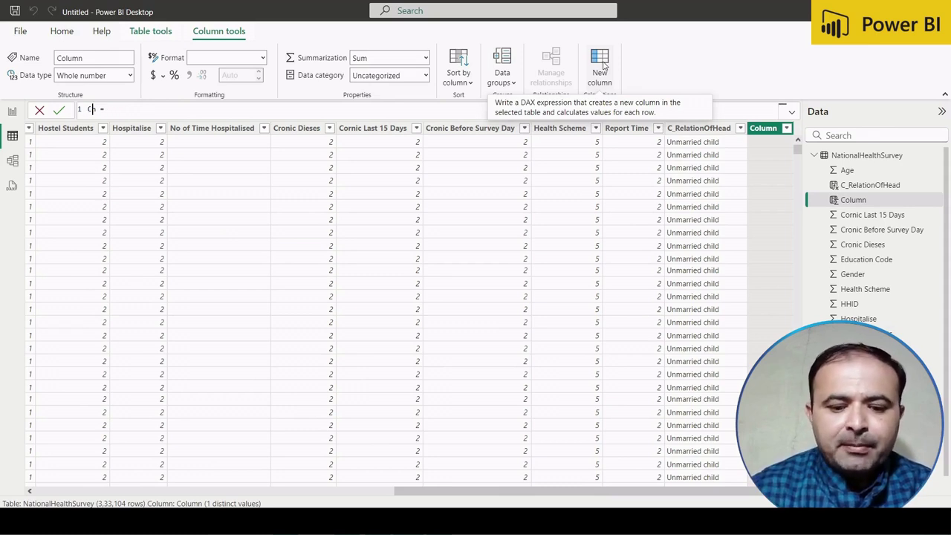
pyautogui.write('Mar')
pyautogui.press('BackSpace')
pyautogui.press('BackSpace')
pyautogui.press('BackSpace')
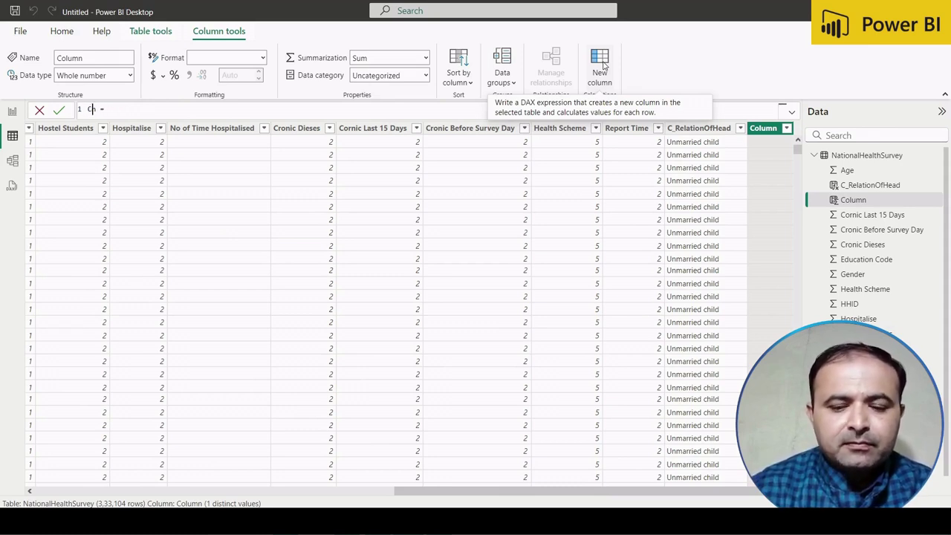
pyautogui.write('_Mari')
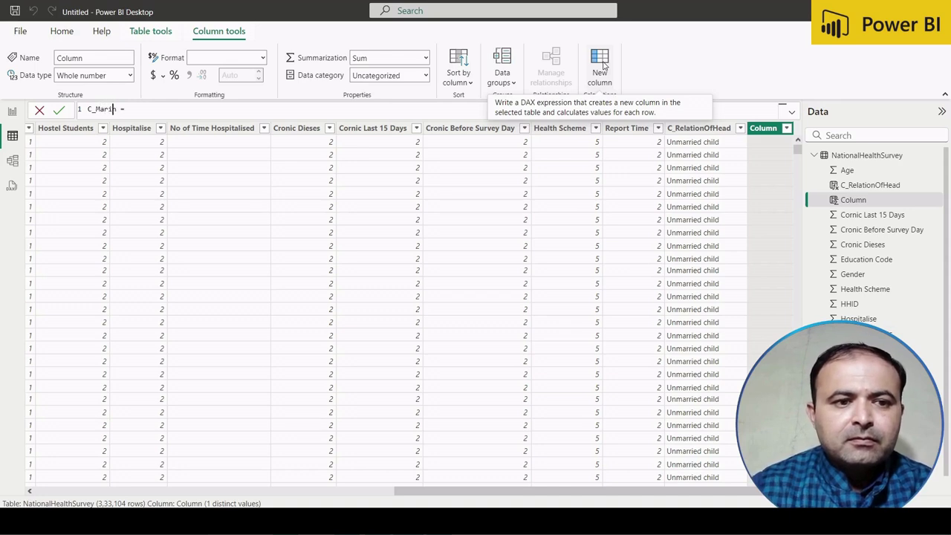
pyautogui.write('talSt')
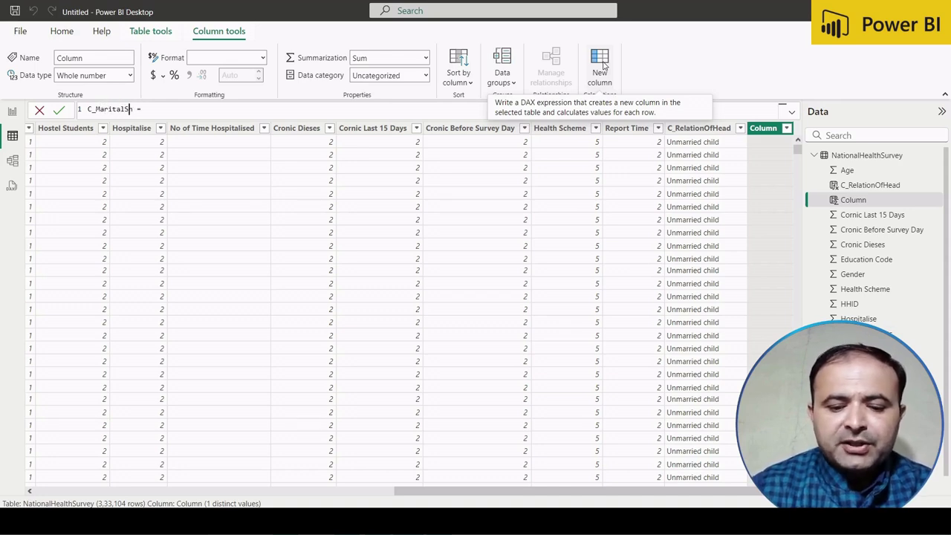
pyautogui.write('atusn')
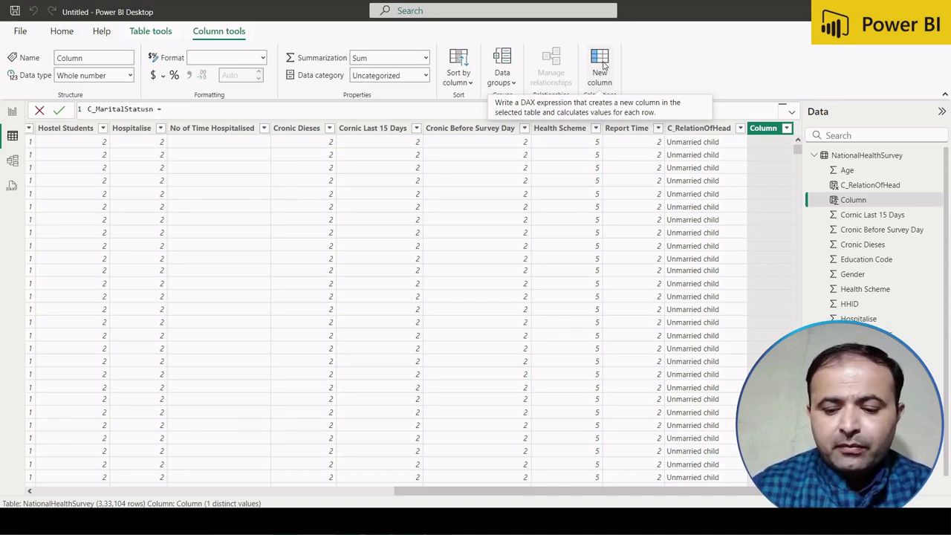
pyautogui.press('Delete')
# Begin the C_MaritalStatus formula with a SWITCH function that evaluates NationalHealthSurvey[Marital Status].
pyautogui.write('s =S')
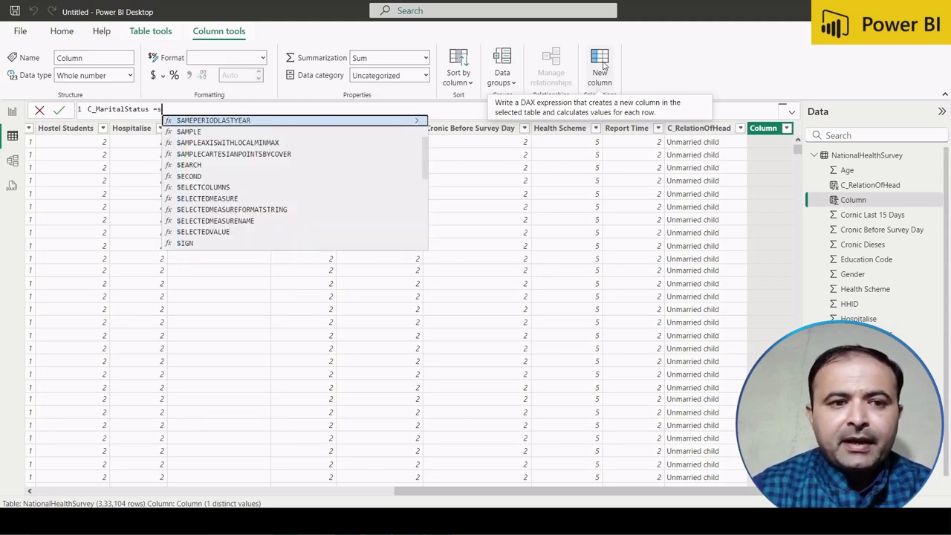
pyautogui.write('WITCH(')
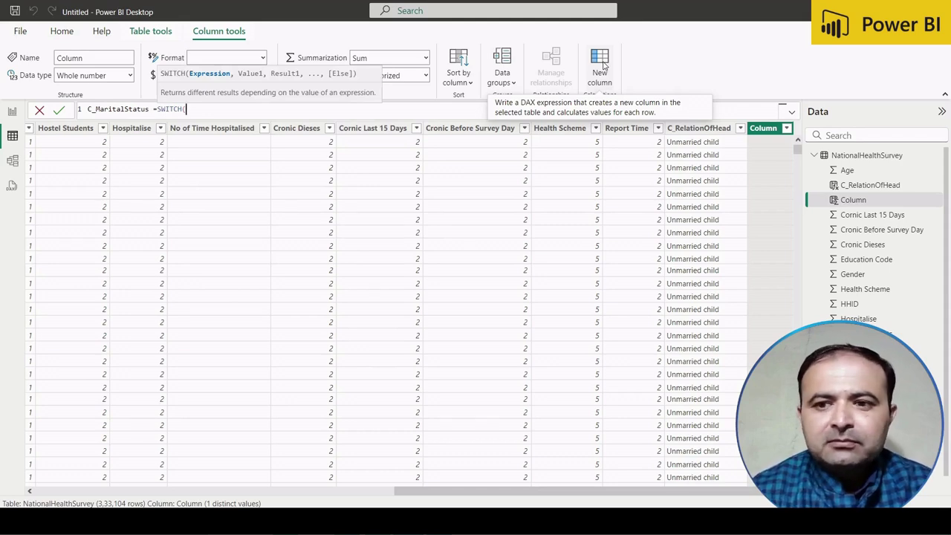
pyautogui.write('nat')
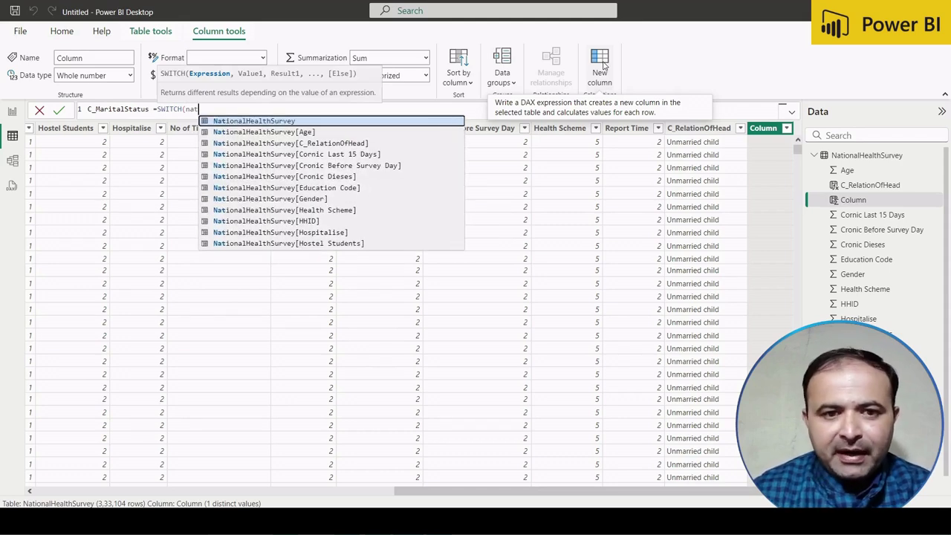
pyautogui.press('Down')
pyautogui.press('Down')
pyautogui.press('Down')
pyautogui.press('Down')
pyautogui.press('Down')
pyautogui.press('Down')
pyautogui.press('Down')
pyautogui.press('Down')
pyautogui.press('Down')
pyautogui.press('Down')
pyautogui.press('Down')
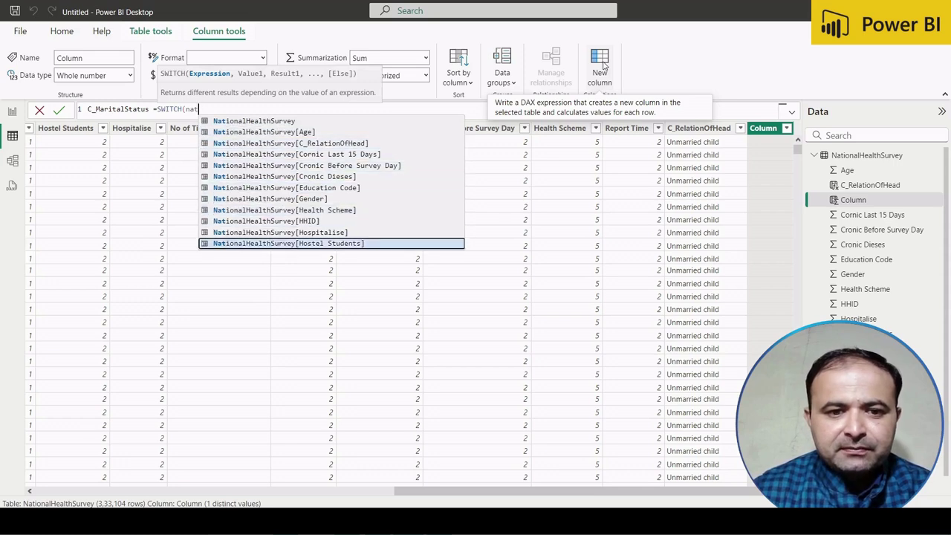
pyautogui.press('Down')
pyautogui.press('Down')
pyautogui.press('Up')
pyautogui.press('Tab')
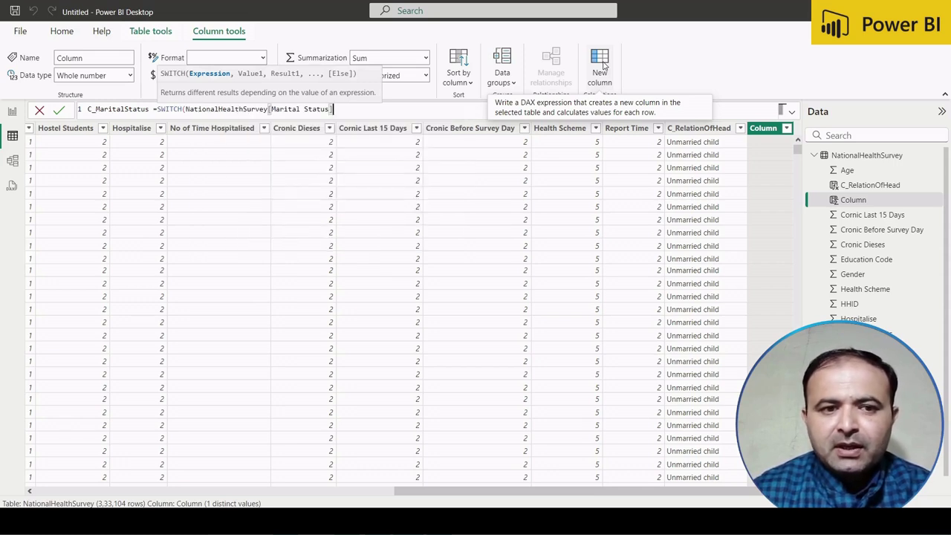
pyautogui.write(',')
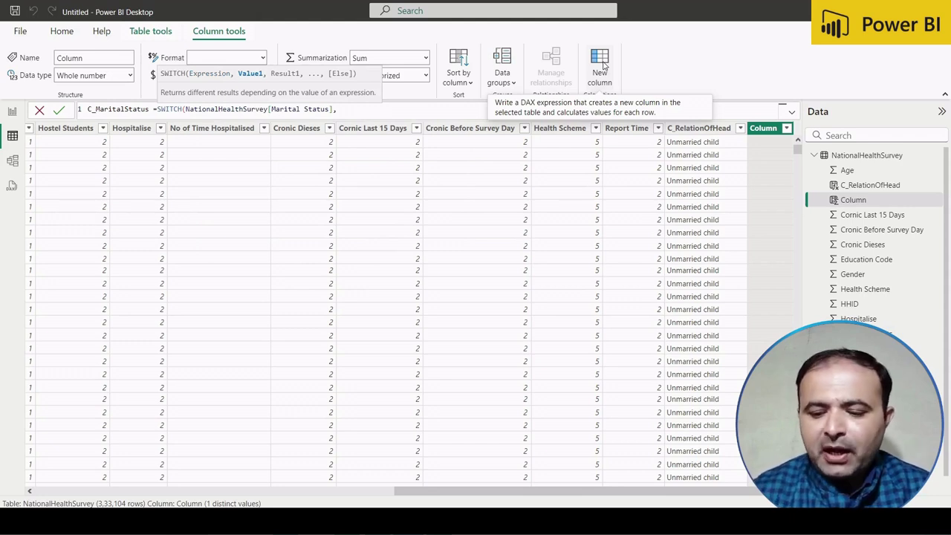
# Complete the C_MaritalStatus SWITCH formula with 1 "never married", 2 "currently marrid", 3 "widowed" and 4 "divorced/seprated".
pyautogui.write('1')
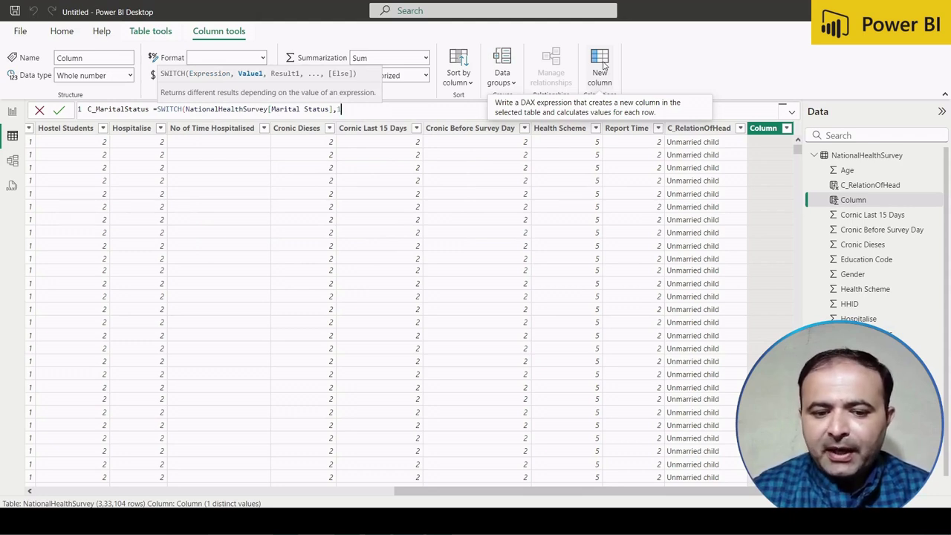
pyautogui.hotkey('alt', 'Tab')
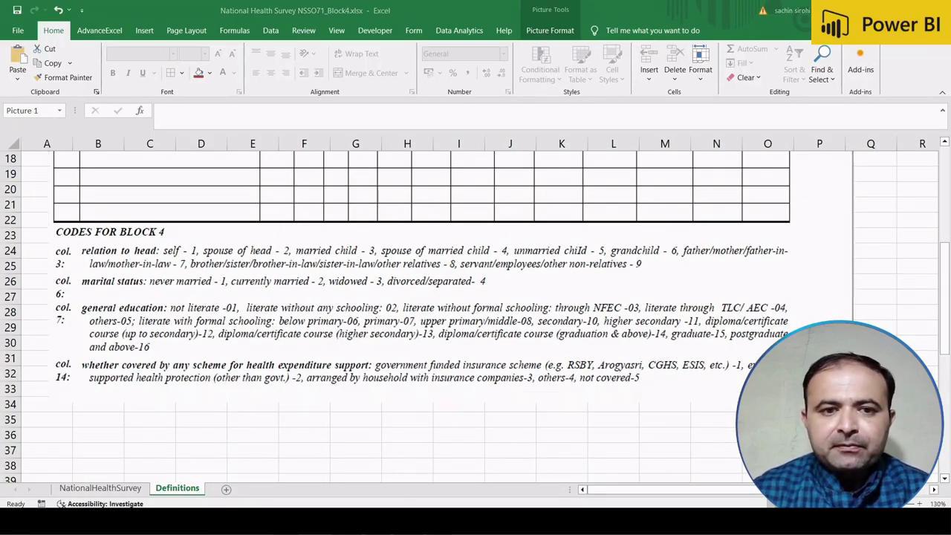
pyautogui.hotkey('alt', 'Tab')
pyautogui.write(',')
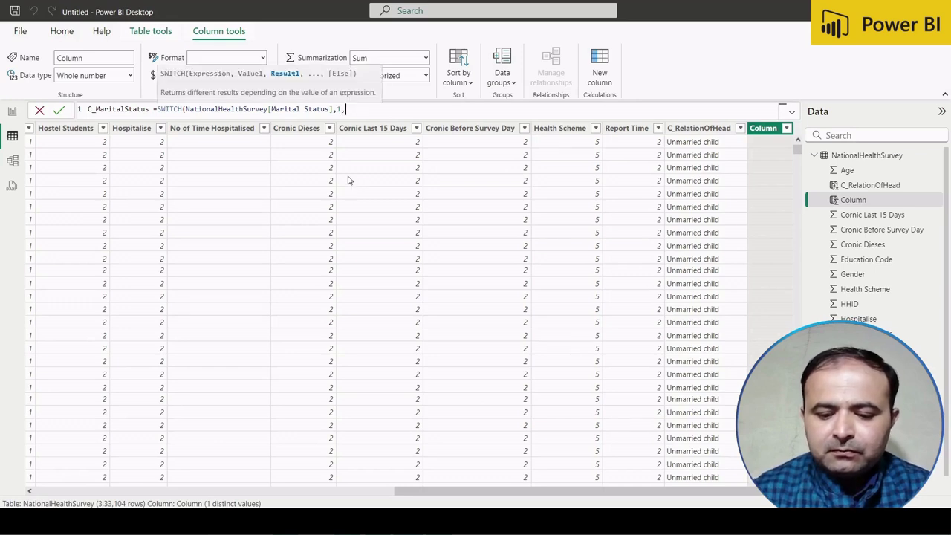
pyautogui.write('"nver')
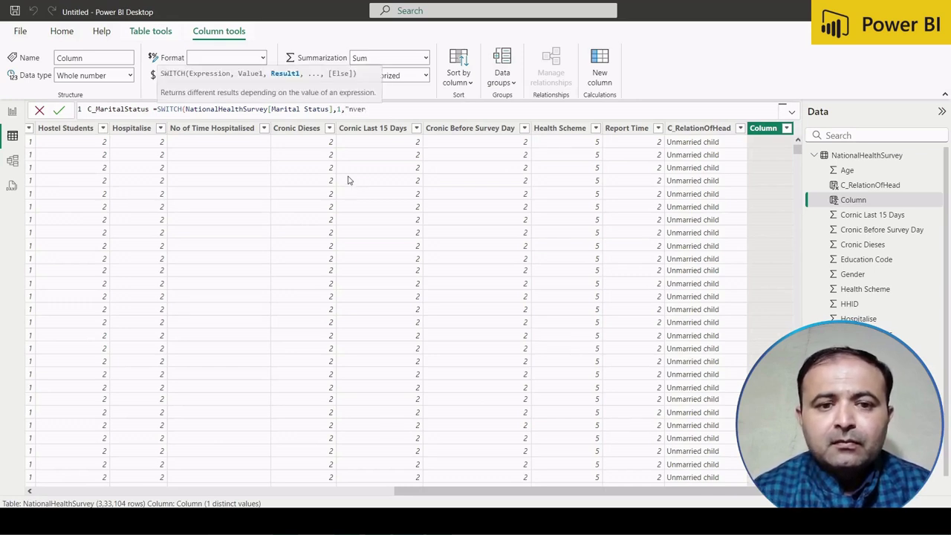
pyautogui.press('BackSpace')
pyautogui.press('BackSpace')
pyautogui.press('BackSpace')
pyautogui.write('ever ')
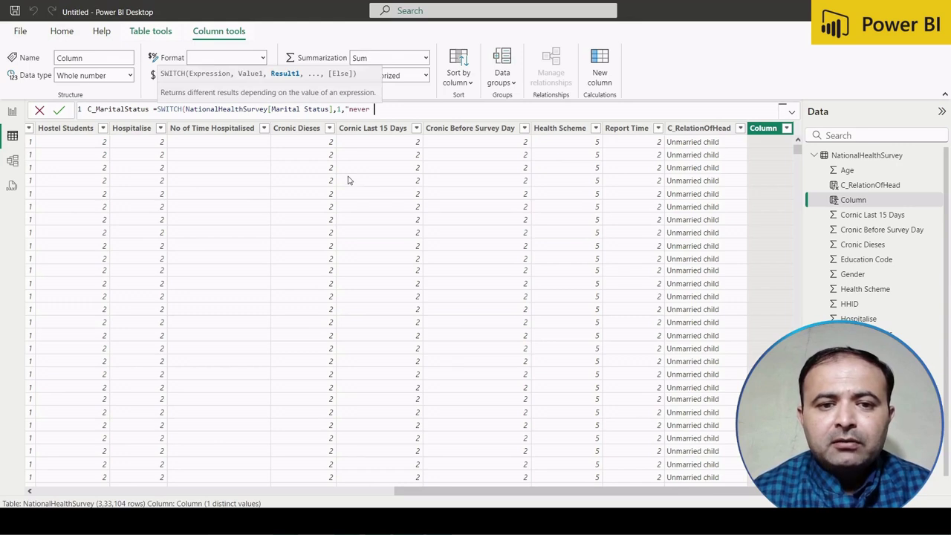
pyautogui.write('married",2,"currently marrid",3,"widowed",4,"divorced/seprated')
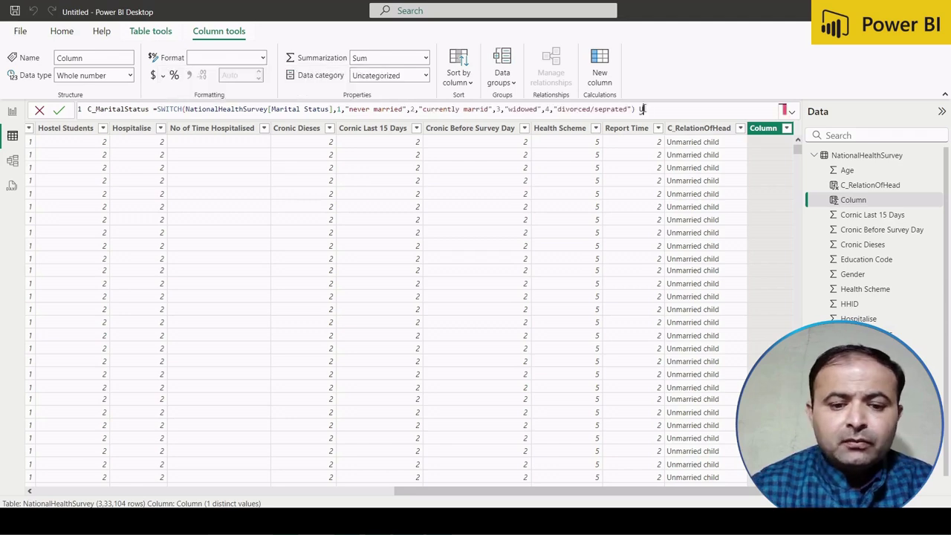
pyautogui.click(643, 108)
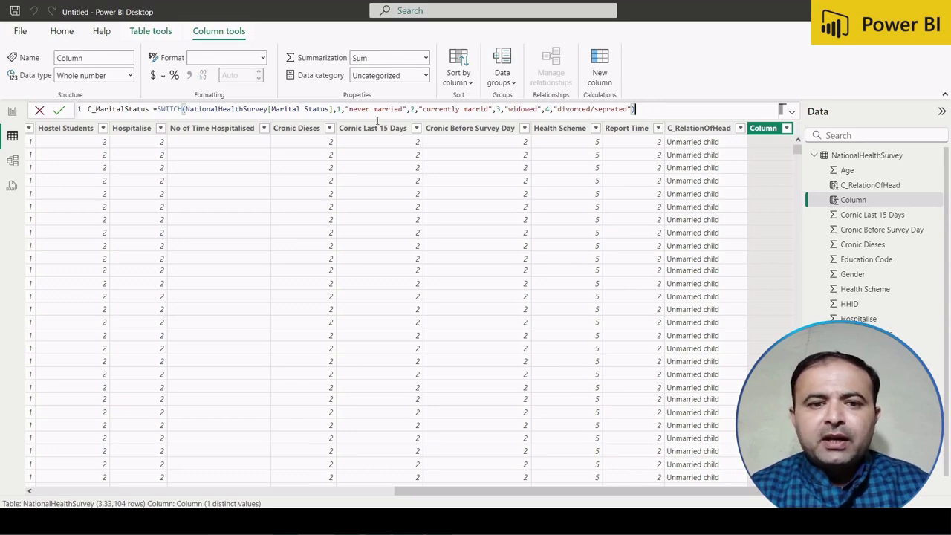
# Copy the whole C_MaritalStatus formula into Notepad, two lines below the C_RelationOfHead formula, and return to Power BI.
pyautogui.moveTo(137, 111); pyautogui.dragTo(89, 110)
pyautogui.hotkey('ctrl', 'c')
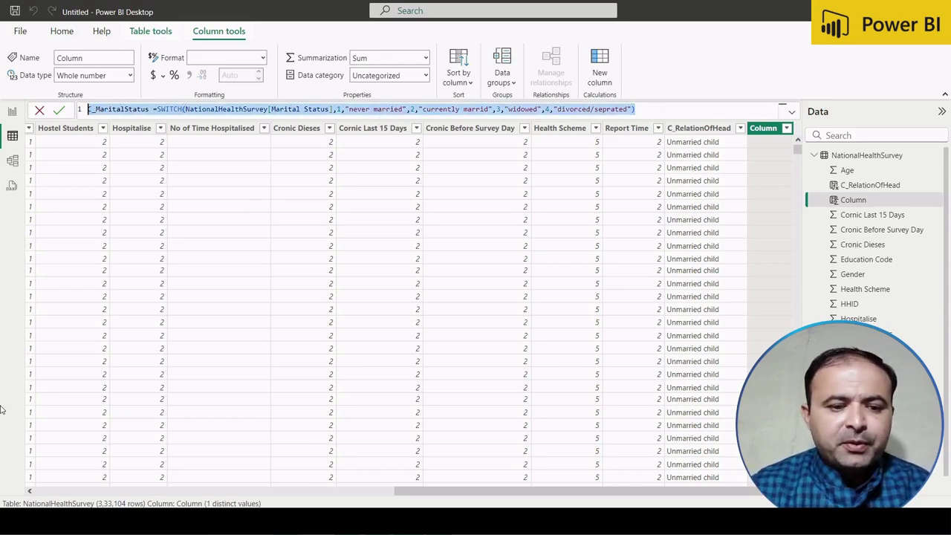
pyautogui.click(476, 522)
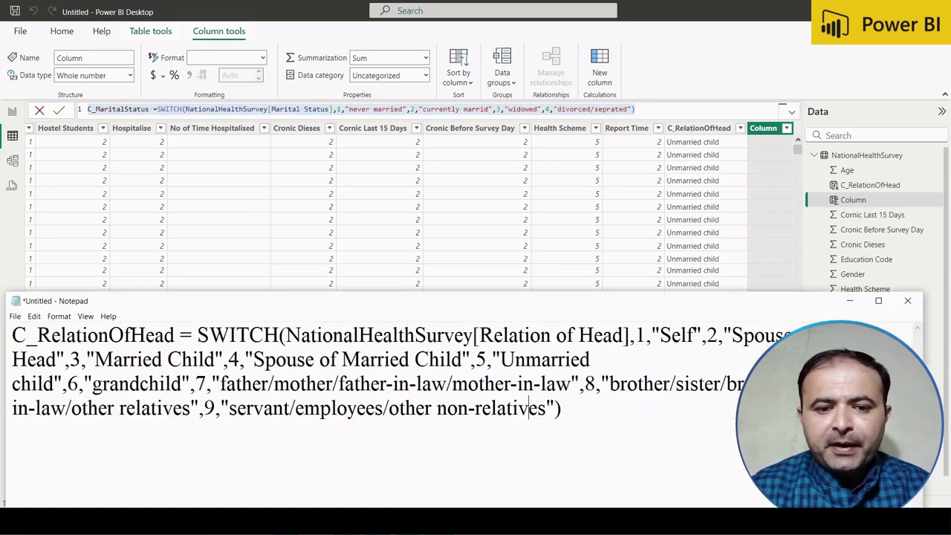
pyautogui.click(572, 422)
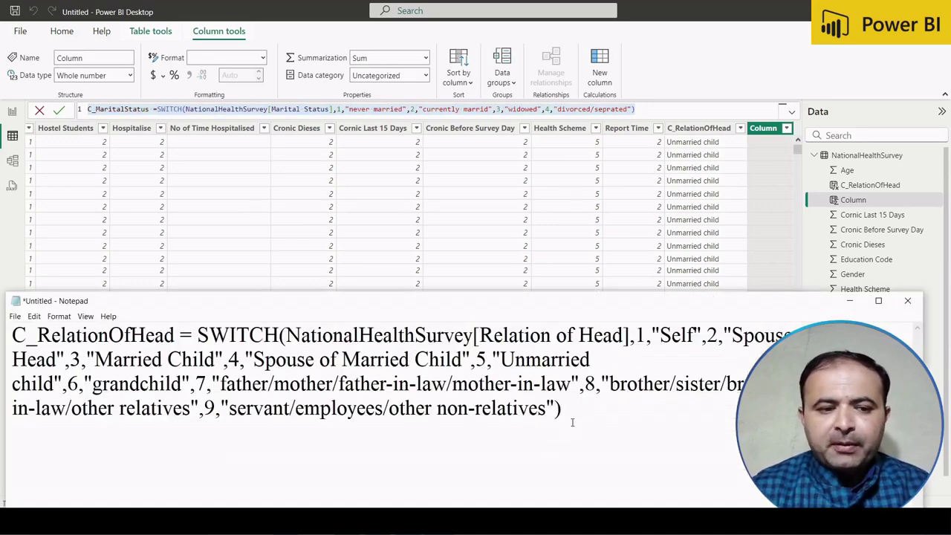
pyautogui.press('Return')
pyautogui.press('Return')
pyautogui.hotkey('ctrl', 'v')
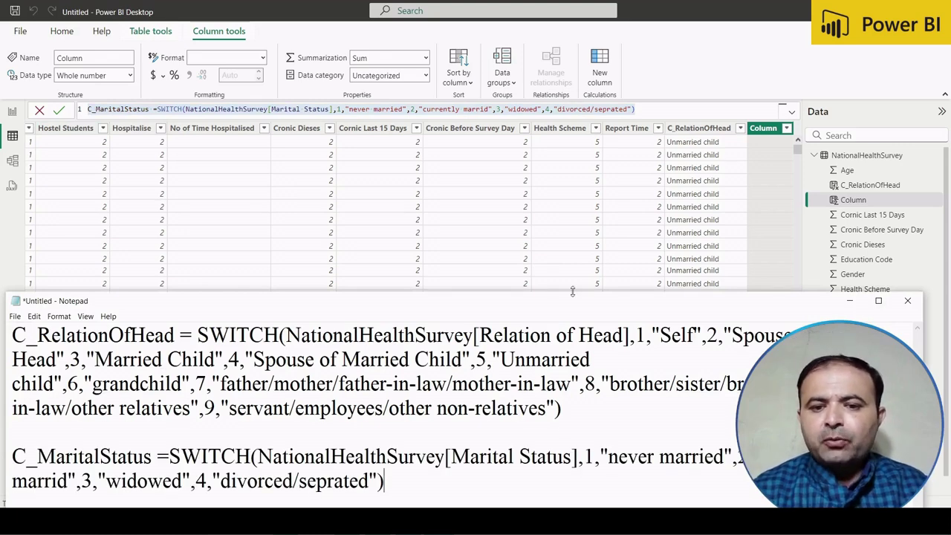
pyautogui.moveTo(573, 306); pyautogui.dragTo(573, 280)
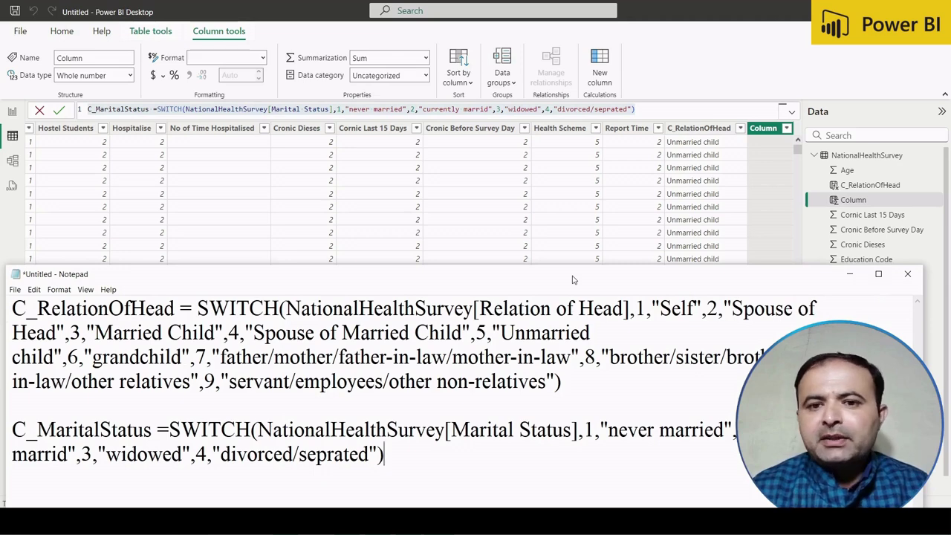
pyautogui.click(847, 277)
# Commit the C_MaritalStatus formula and review the labels in the new column.
pyautogui.click(668, 106)
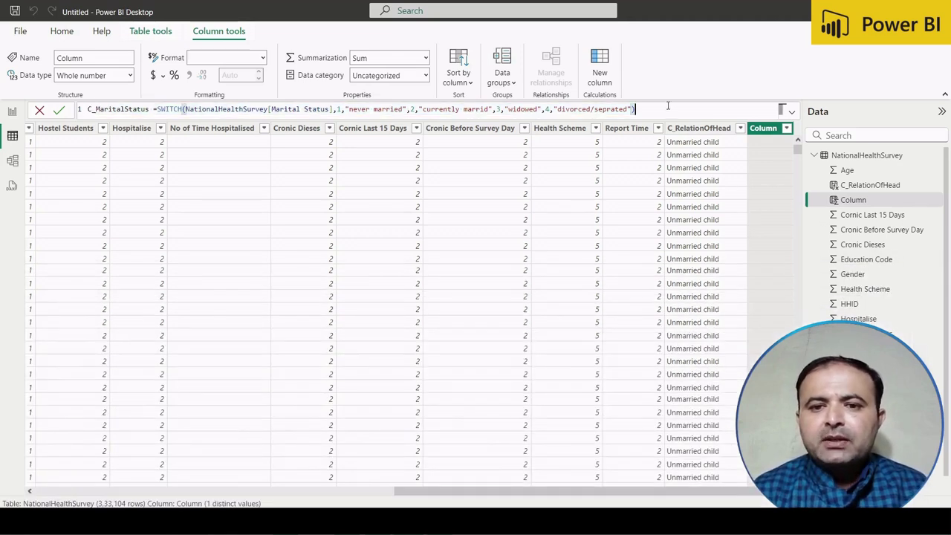
pyautogui.press('Return')
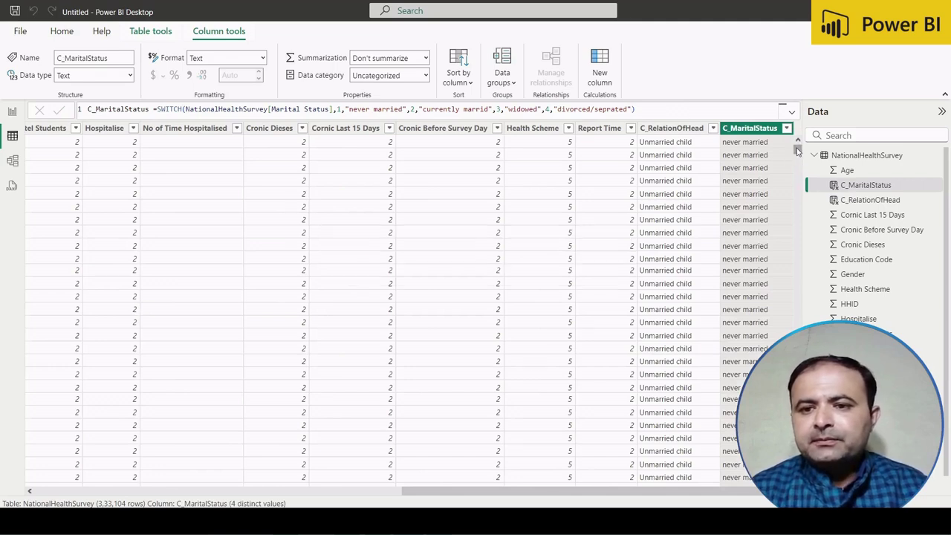
pyautogui.moveTo(797, 150); pyautogui.dragTo(624, 213)
pyautogui.click(624, 213)
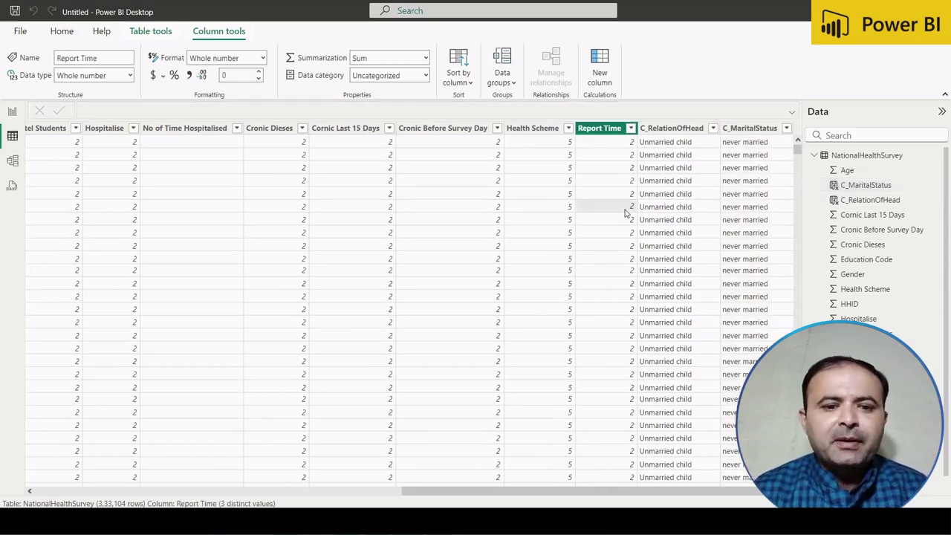
# Save the report as National Health Survey Dashboard.
pyautogui.click(21, 31)
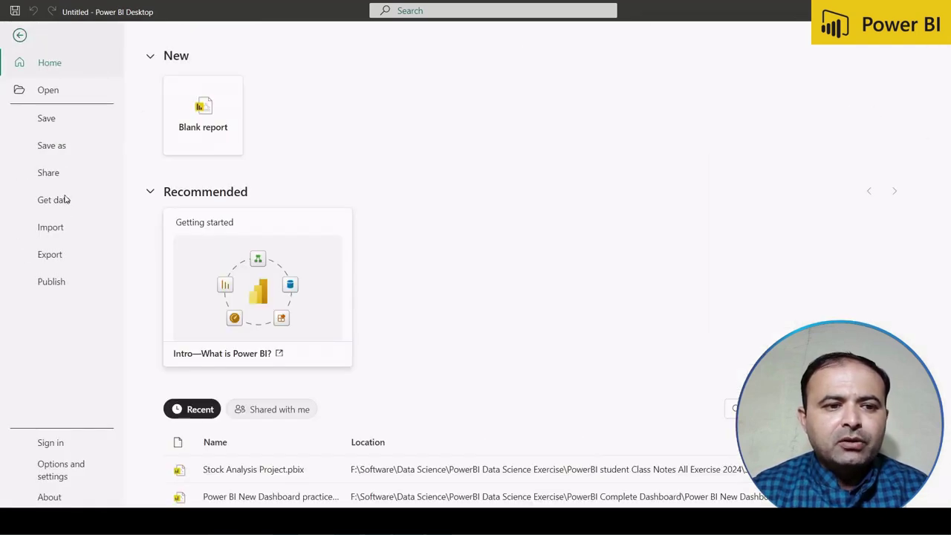
pyautogui.click(53, 145)
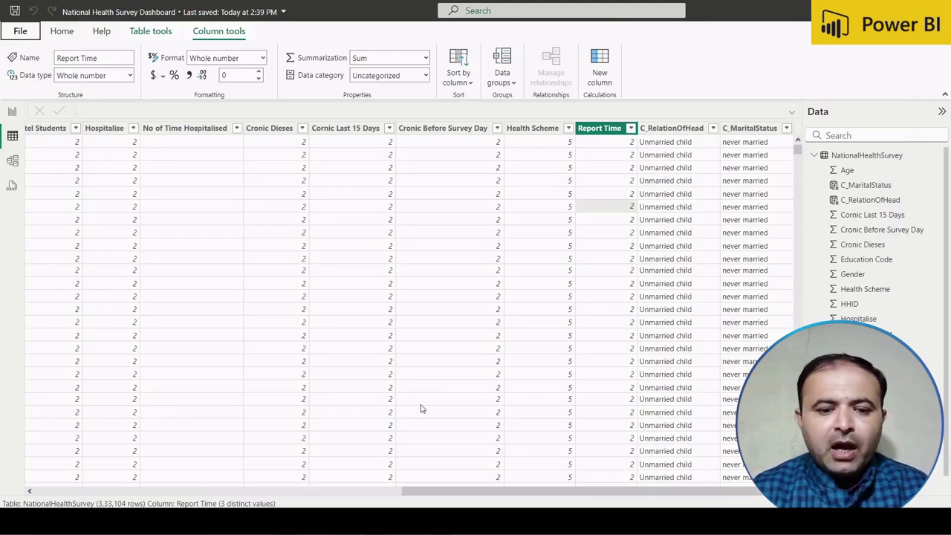
# Check the general education codes in Excel's Definitions sheet, and add a calculated column named C_GenertalEducationCode in Power BI.
pyautogui.click(315, 457)
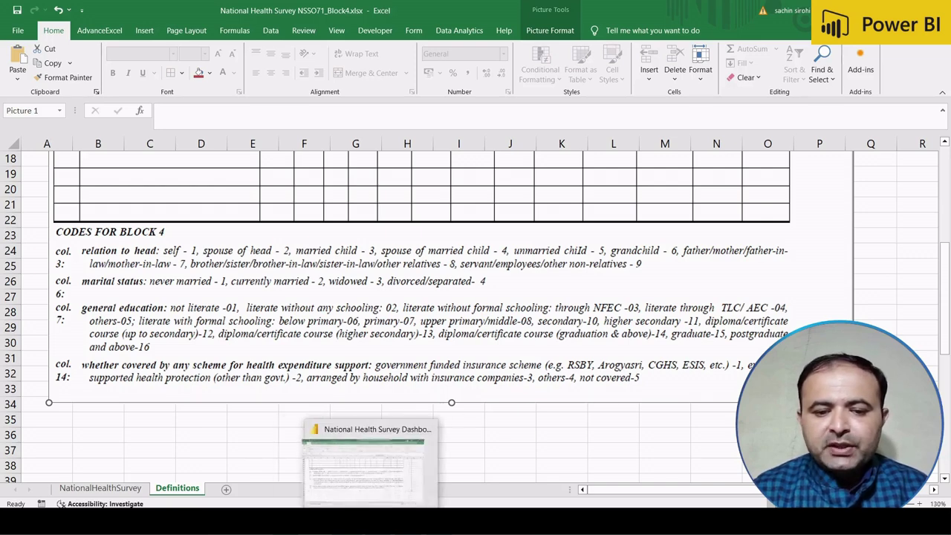
pyautogui.click(408, 521)
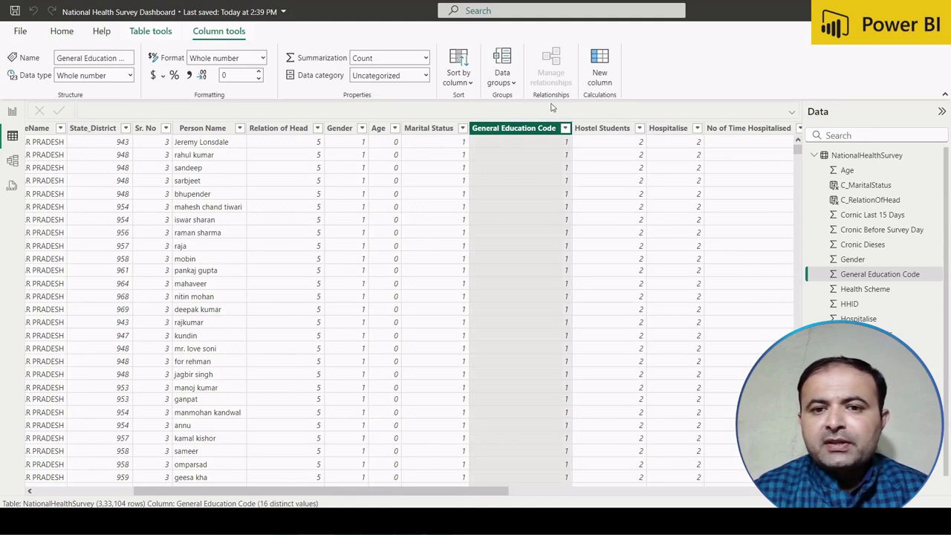
pyautogui.click(597, 69)
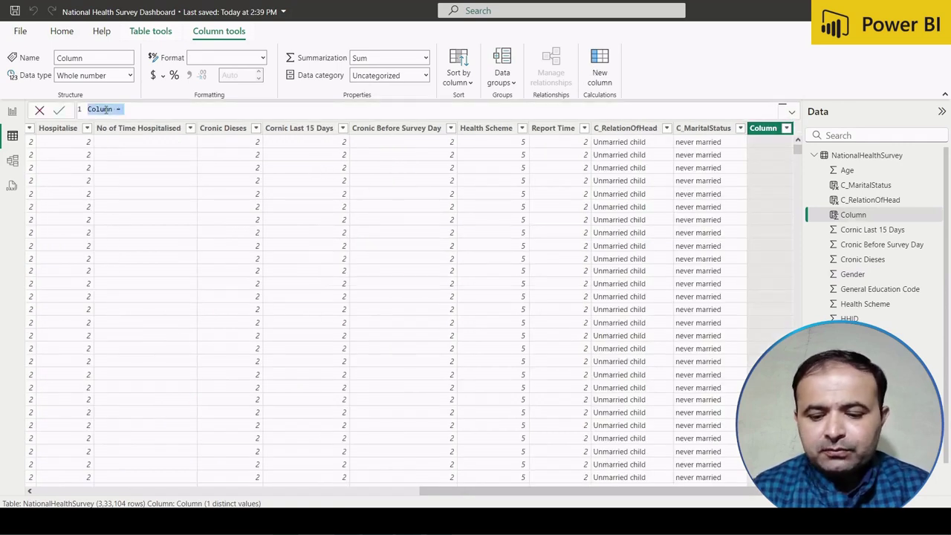
pyautogui.doubleClick(106, 109)
pyautogui.press('BackSpace')
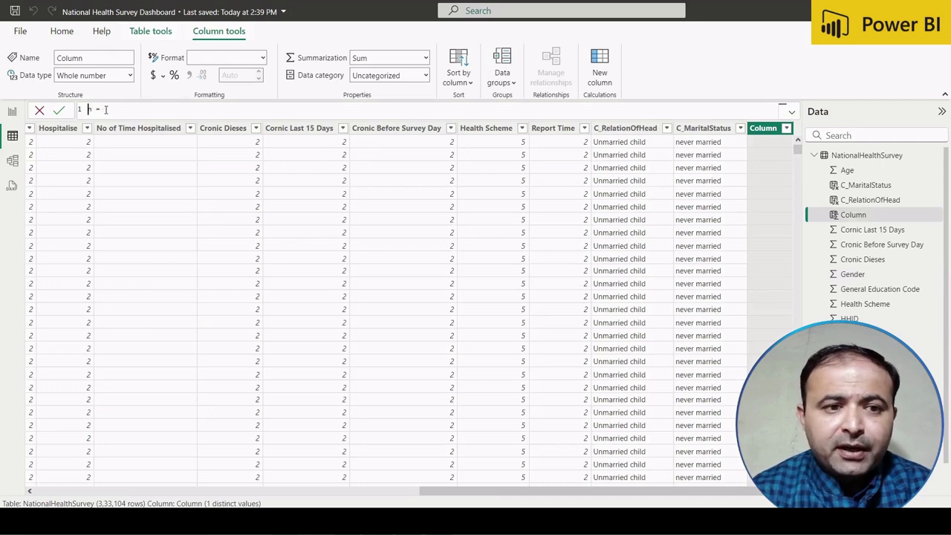
pyautogui.write('C_G')
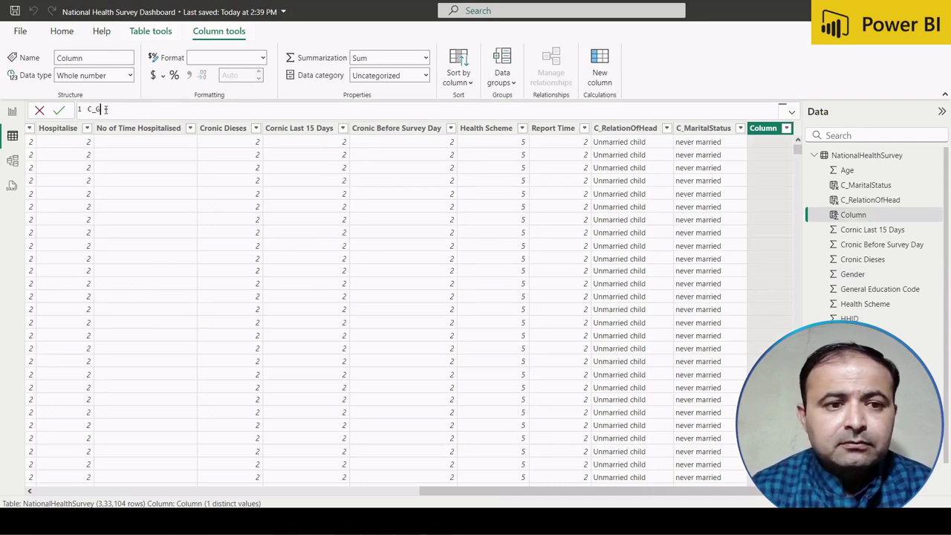
pyautogui.write('endertalEdu')
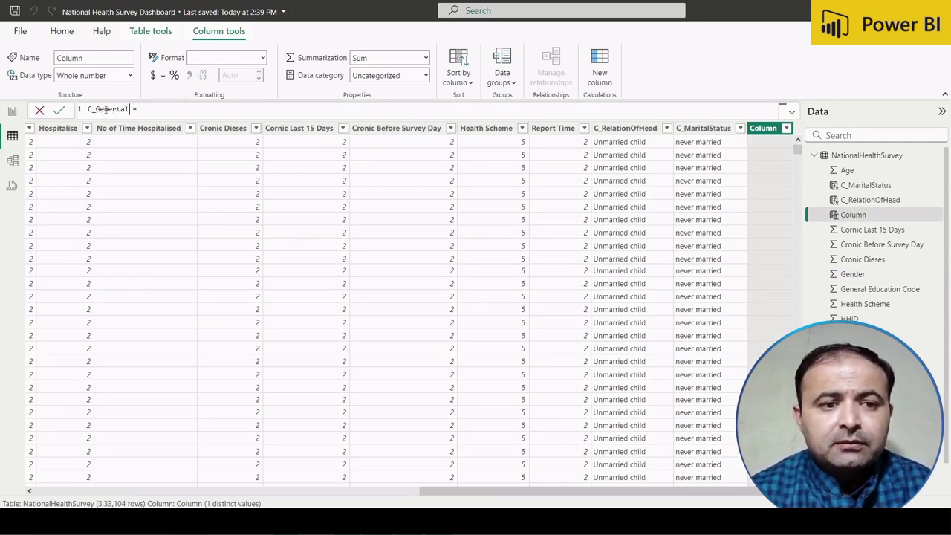
pyautogui.write('cationCode')
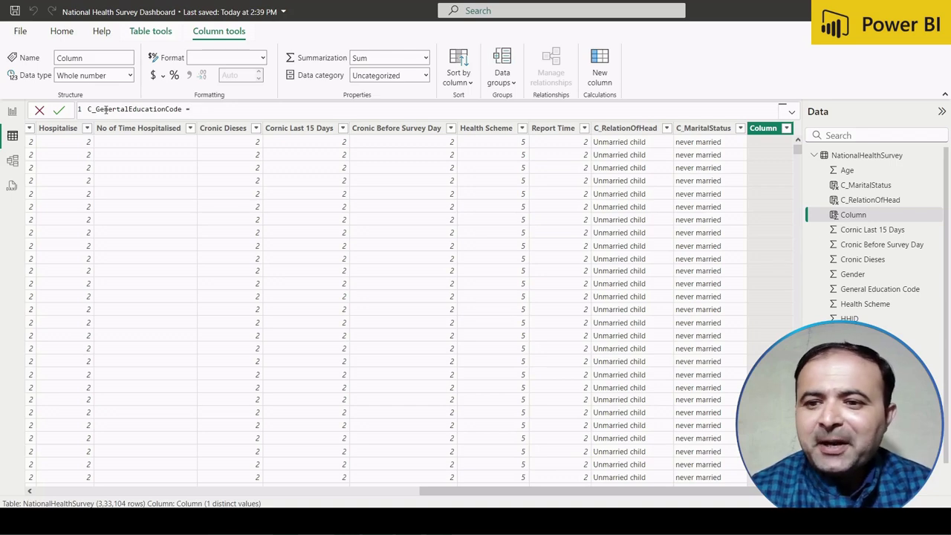
pyautogui.write('nat')
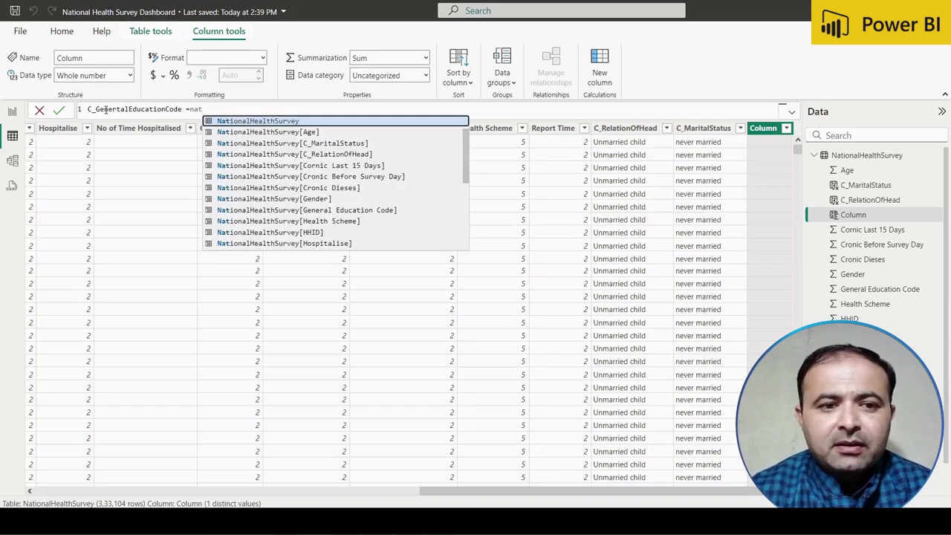
pyautogui.press('BackSpace')
pyautogui.press('BackSpace')
pyautogui.press('BackSpace')
# Start the C_GenertalEducationCode formula with a SWITCH on NationalHealthSurvey[General Education Code].
pyautogui.write('sw')
pyautogui.press('Tab')
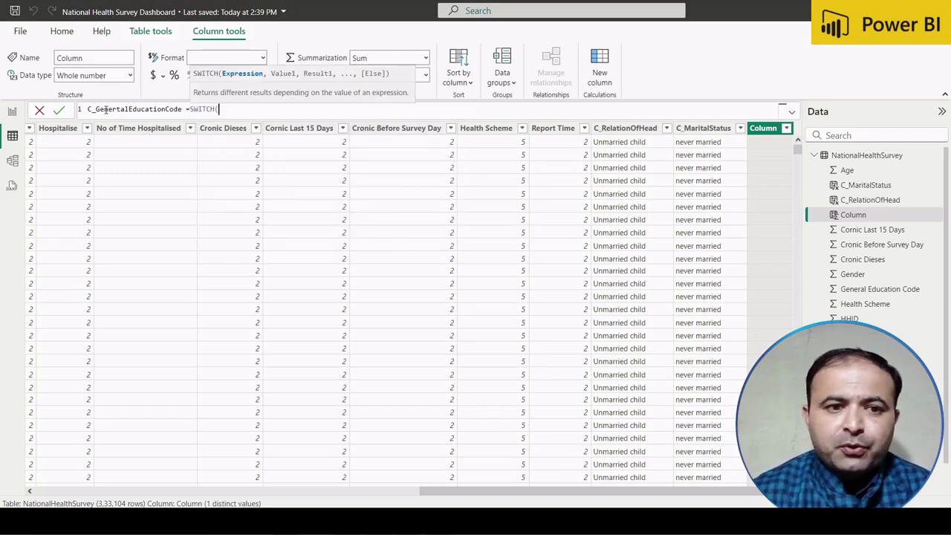
pyautogui.write('nat')
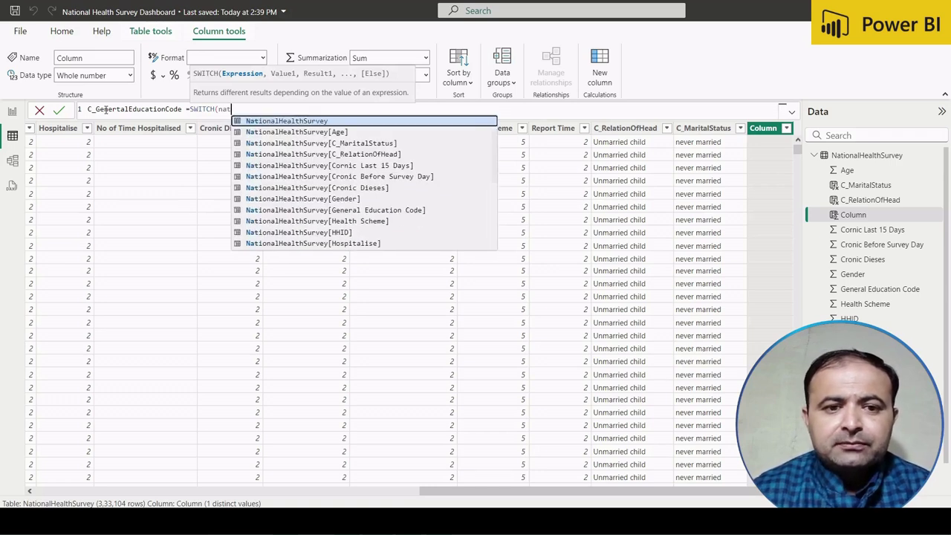
pyautogui.press('Down')
pyautogui.press('Down')
pyautogui.press('Down')
pyautogui.press('Down')
pyautogui.press('Down')
pyautogui.press('Down')
pyautogui.press('Down')
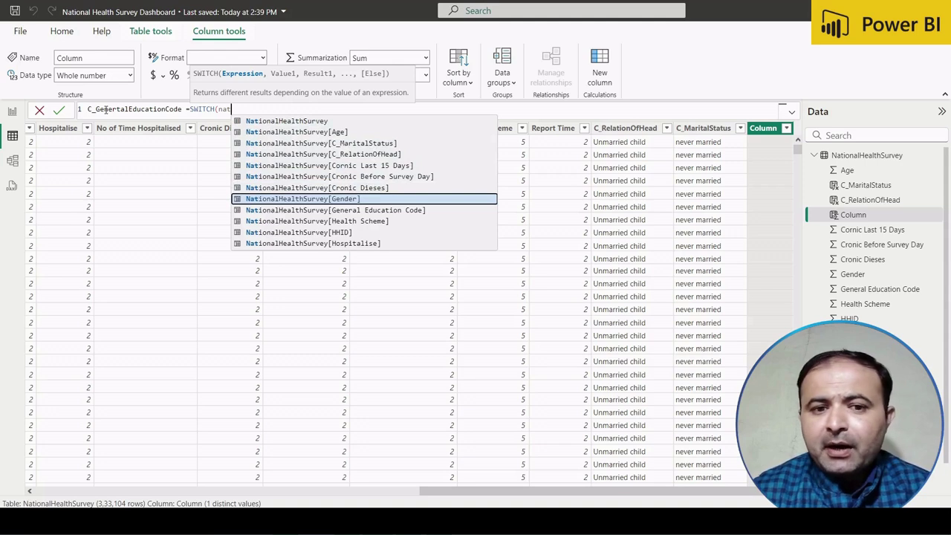
pyautogui.press('Down')
pyautogui.press('Down')
pyautogui.press('Down')
pyautogui.press('Down')
pyautogui.press('Down')
pyautogui.press('Down')
pyautogui.press('Down')
pyautogui.press('Down')
pyautogui.press('Down')
pyautogui.press('Down')
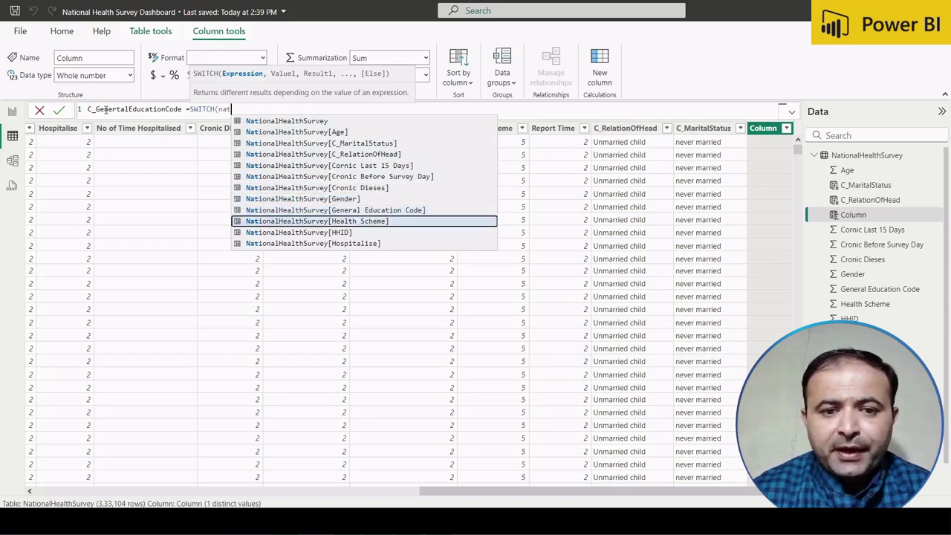
pyautogui.press('Down')
pyautogui.press('Down')
pyautogui.press('Down')
pyautogui.press('Down')
pyautogui.press('Down')
pyautogui.press('Down')
pyautogui.press('Down')
pyautogui.press('Down')
pyautogui.press('Down')
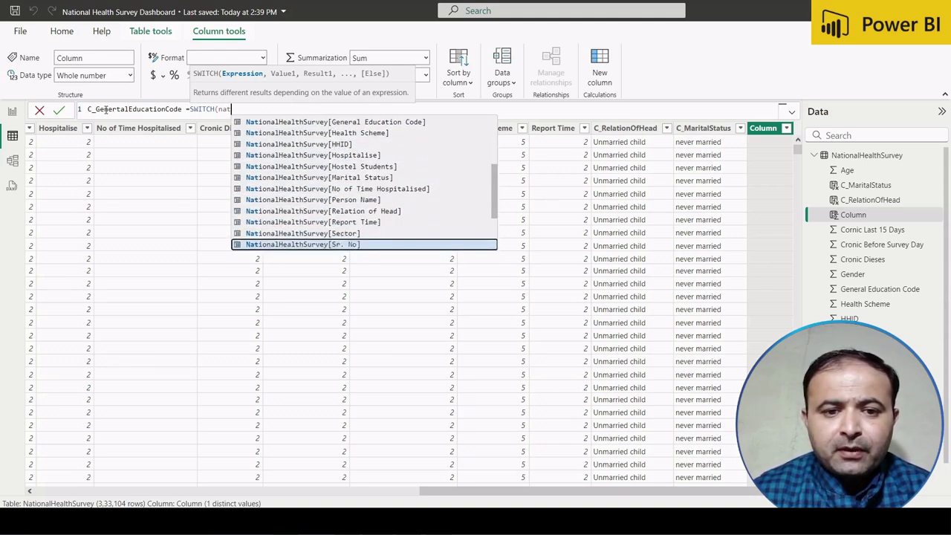
pyautogui.press('Down')
pyautogui.press('Down')
pyautogui.press('Down')
pyautogui.press('Down')
pyautogui.press('Down')
pyautogui.press('Down')
pyautogui.press('Down')
pyautogui.press('Down')
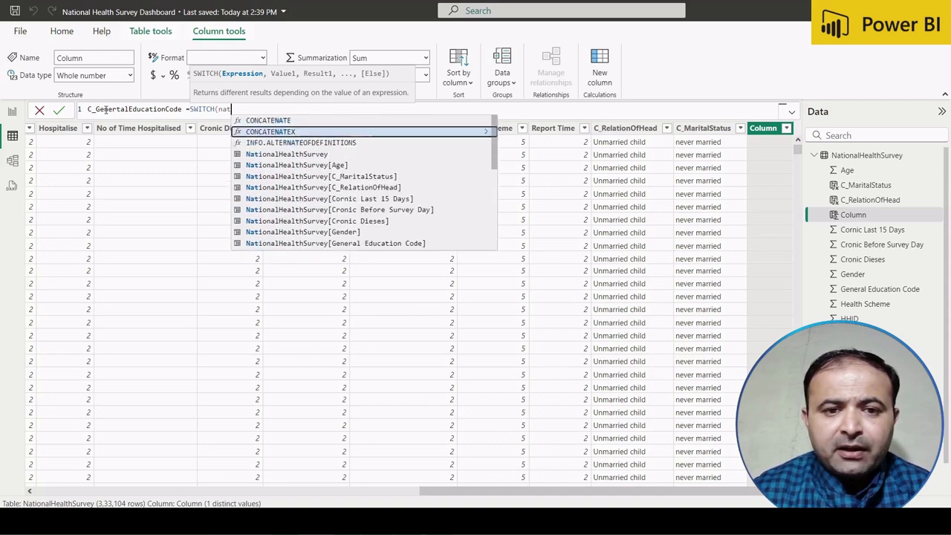
pyautogui.press('Down')
pyautogui.press('Down')
pyautogui.press('Down')
pyautogui.press('Down')
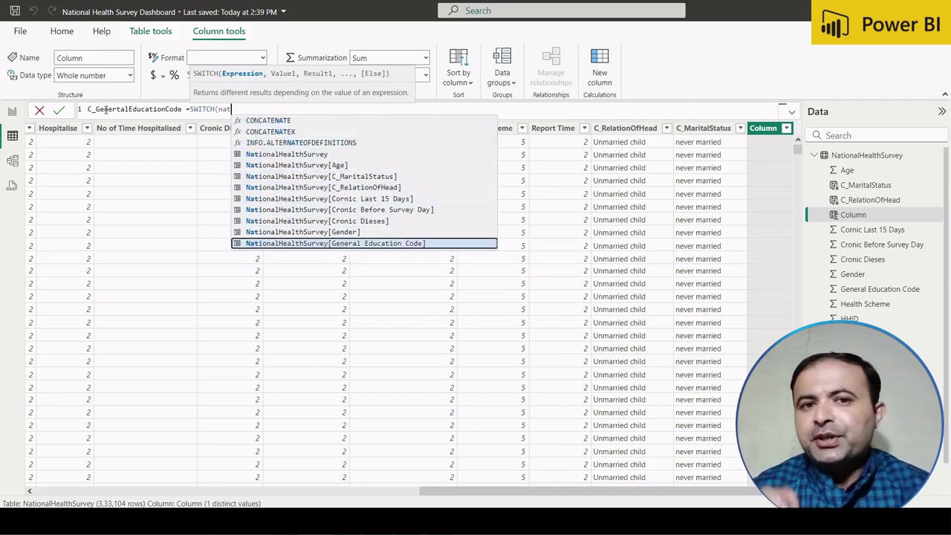
pyautogui.press('Tab')
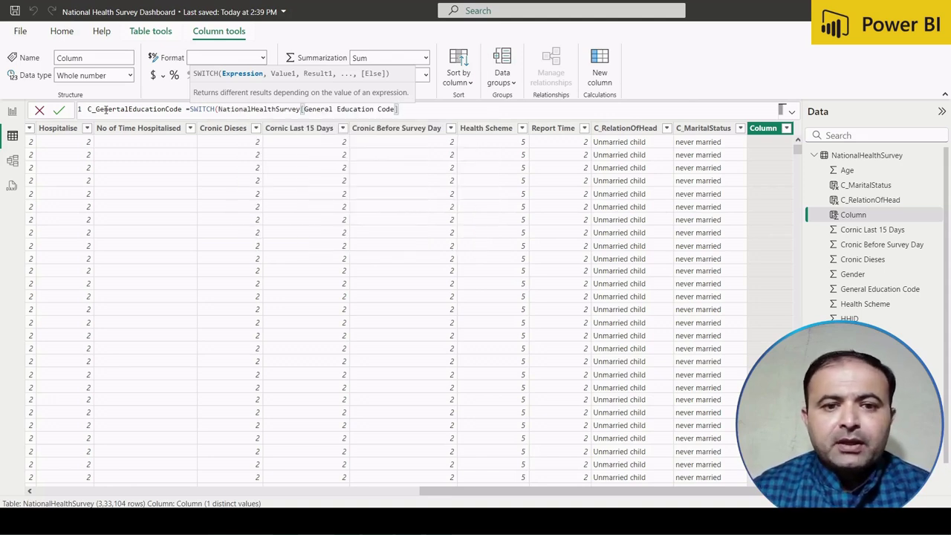
pyautogui.write(',')
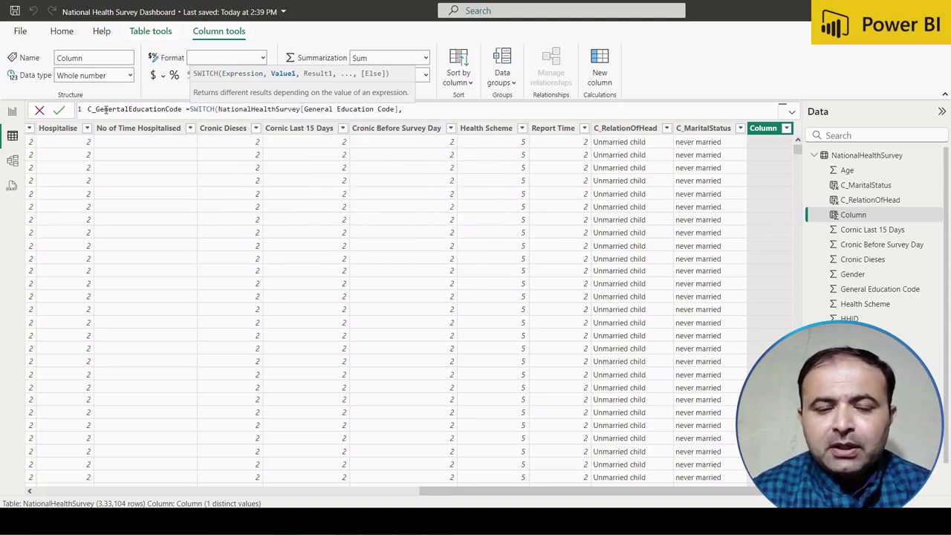
# Enter 1, without a leading zero, as the first SWITCH value after checking the codes in the General Education Code column.
pyautogui.write('0')
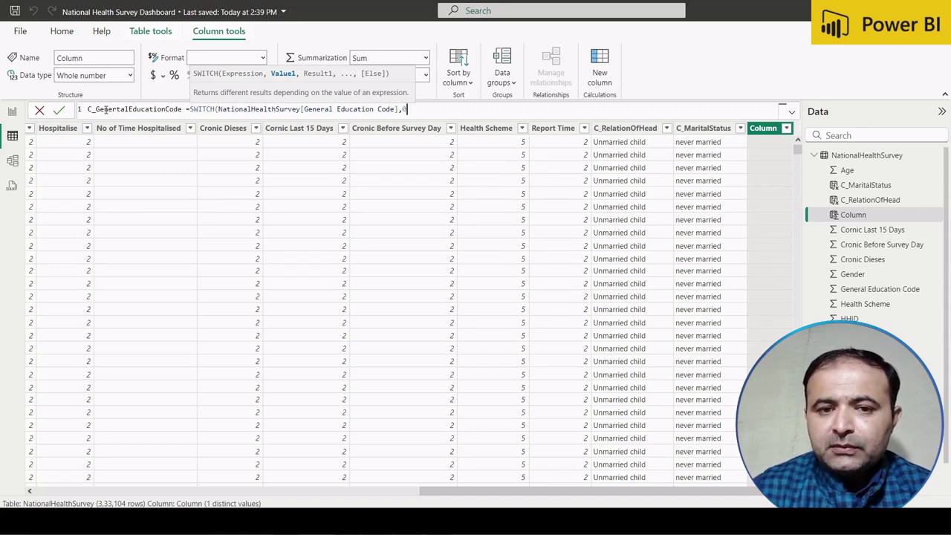
pyautogui.write('1,"')
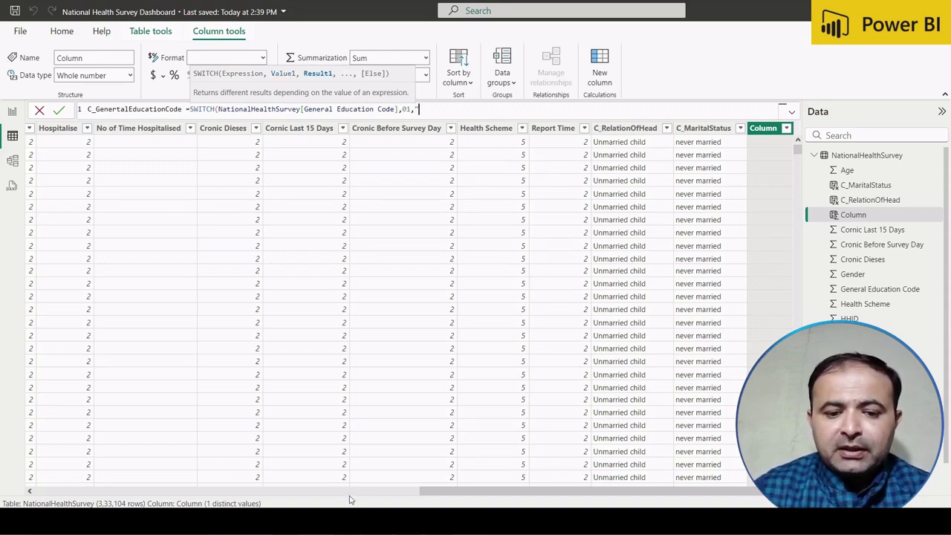
pyautogui.click(378, 521)
pyautogui.click(408, 522)
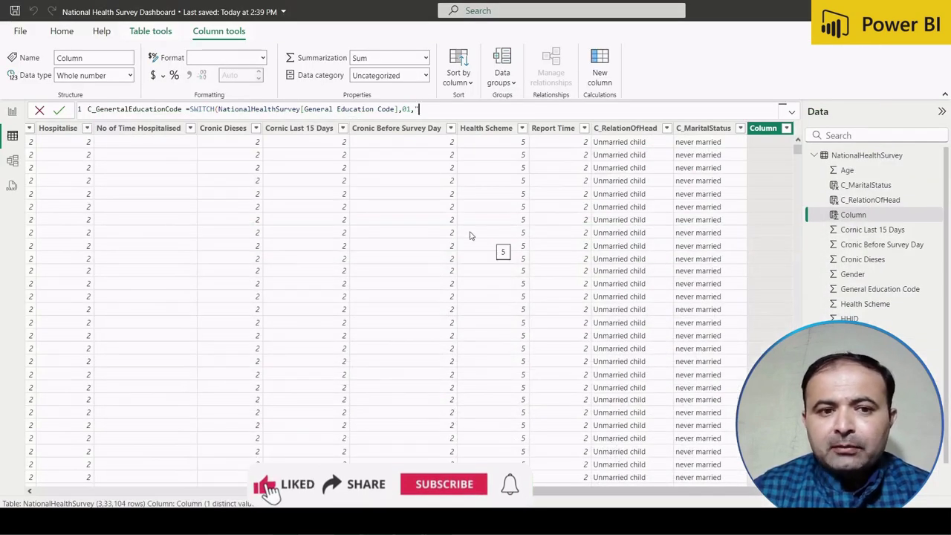
pyautogui.hscroll(-3, 334, 214)
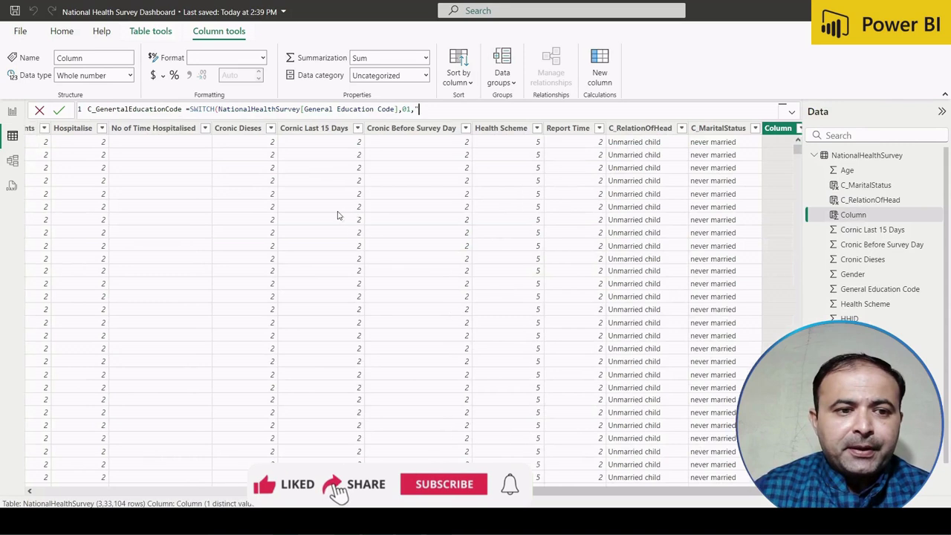
pyautogui.hscroll(-3, 346, 217)
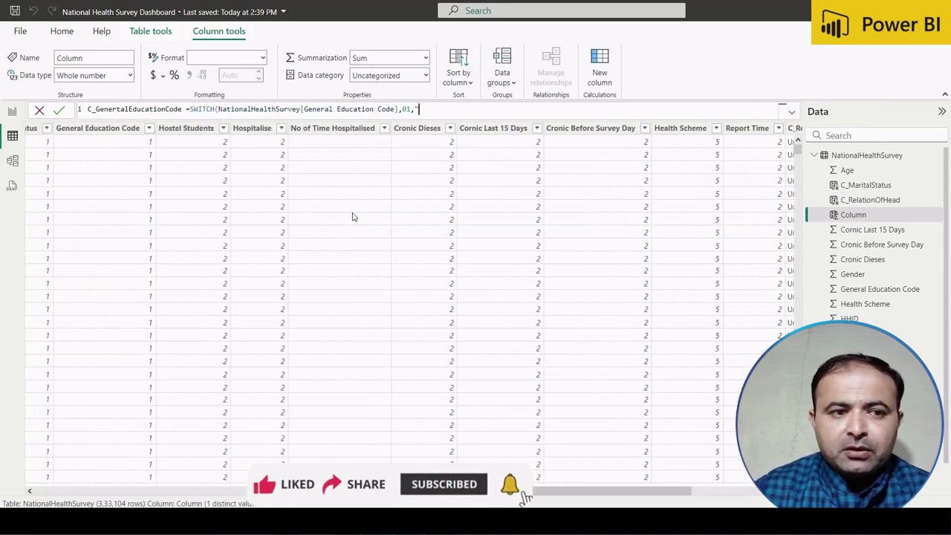
pyautogui.hscroll(2, 353, 217)
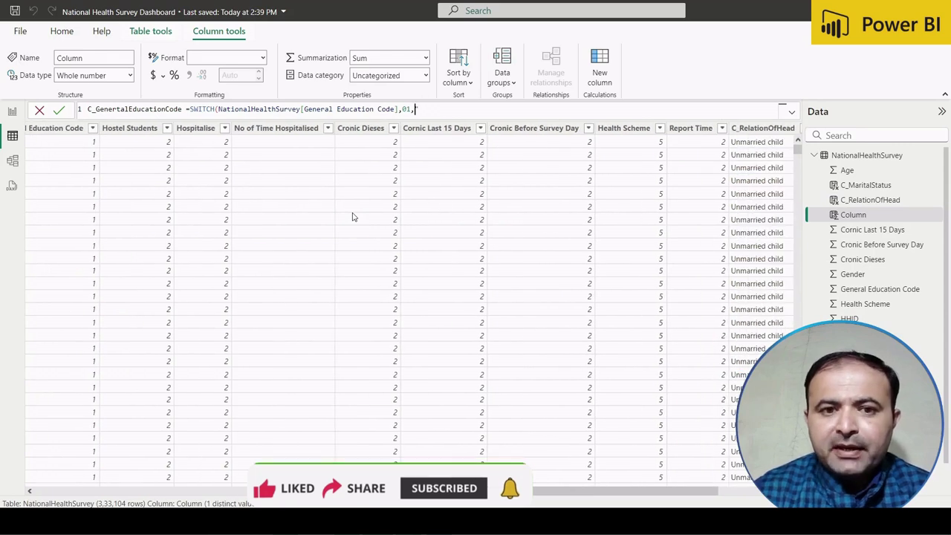
pyautogui.press('Left')
pyautogui.press('Left')
pyautogui.press('Left')
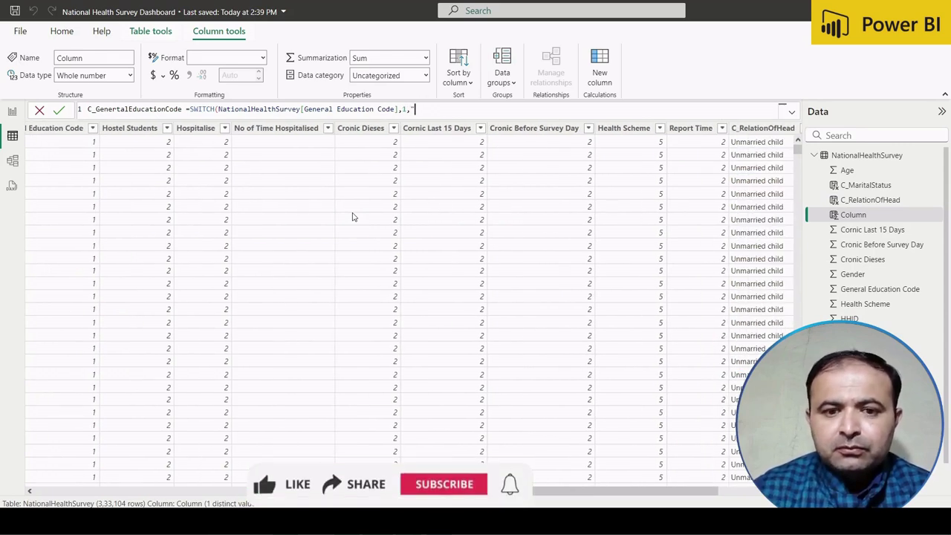
# Label code 1 "Not literate" and add the remaining education labels from code 2 "literate without any schooling" to code 16 "postgraduate and above".
pyautogui.write('P')
pyautogui.press('BackSpace')
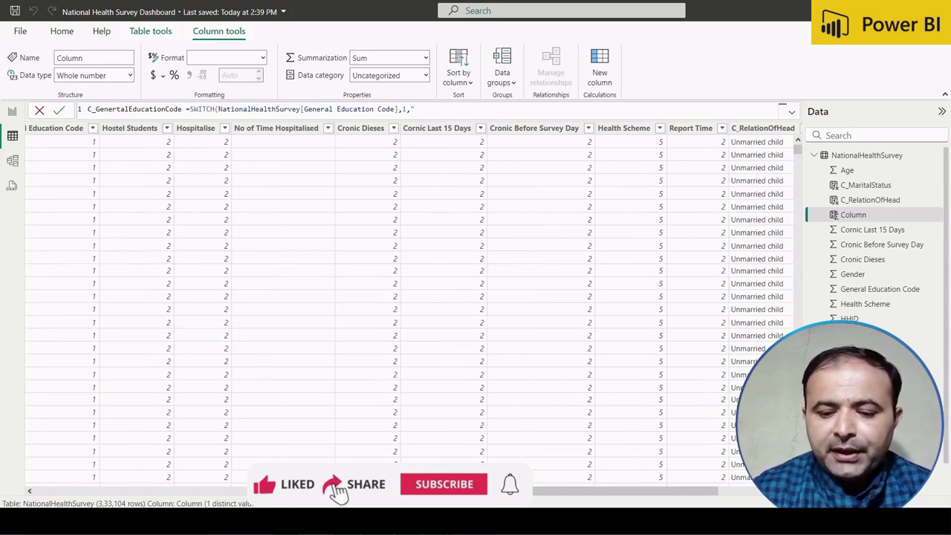
pyautogui.write('Not ')
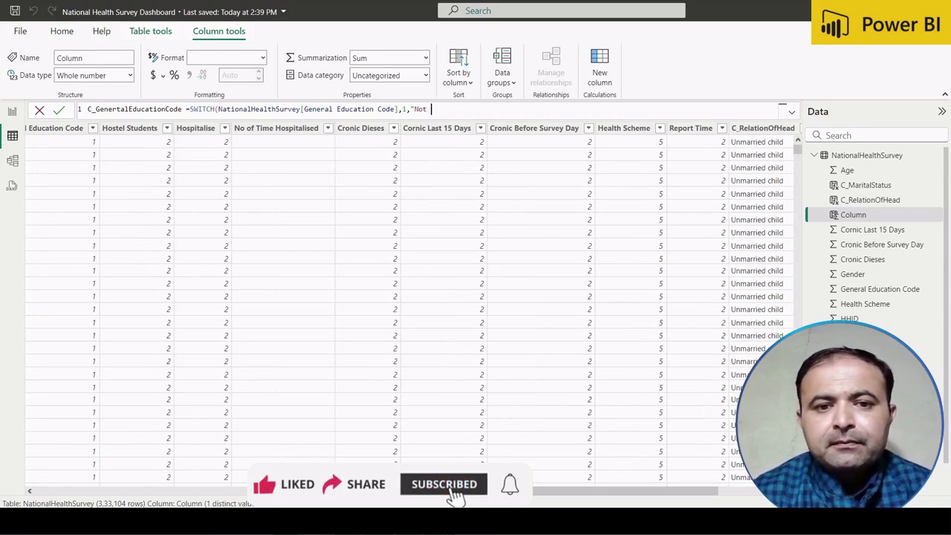
pyautogui.write('lit')
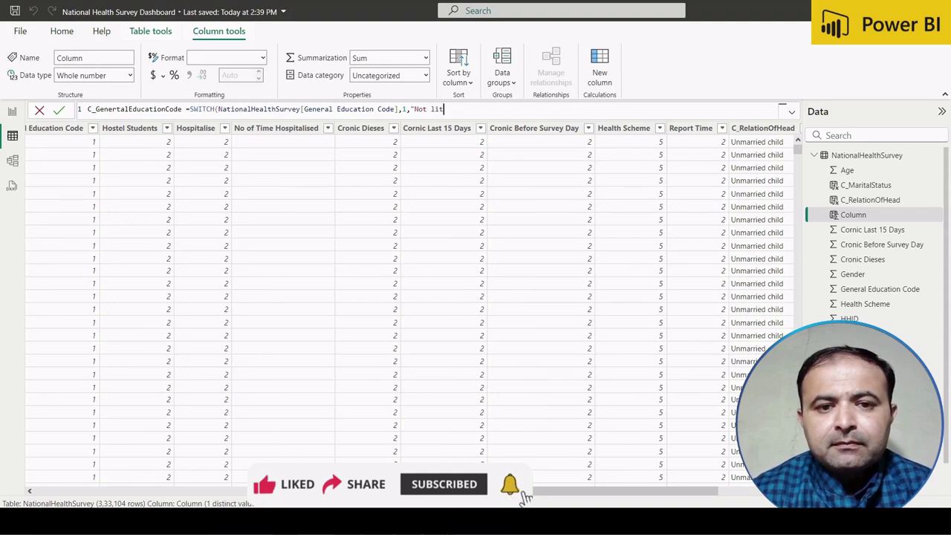
pyautogui.write('erate",')
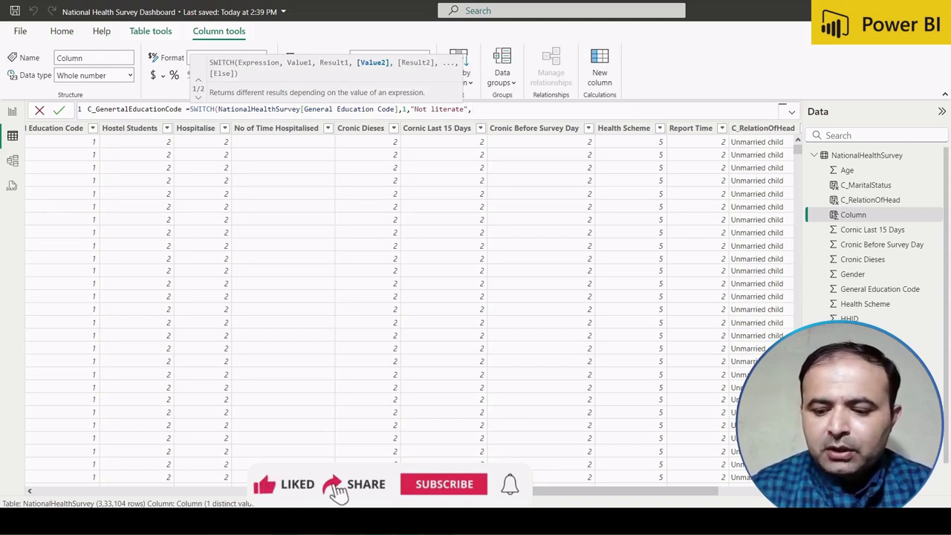
pyautogui.write('2')
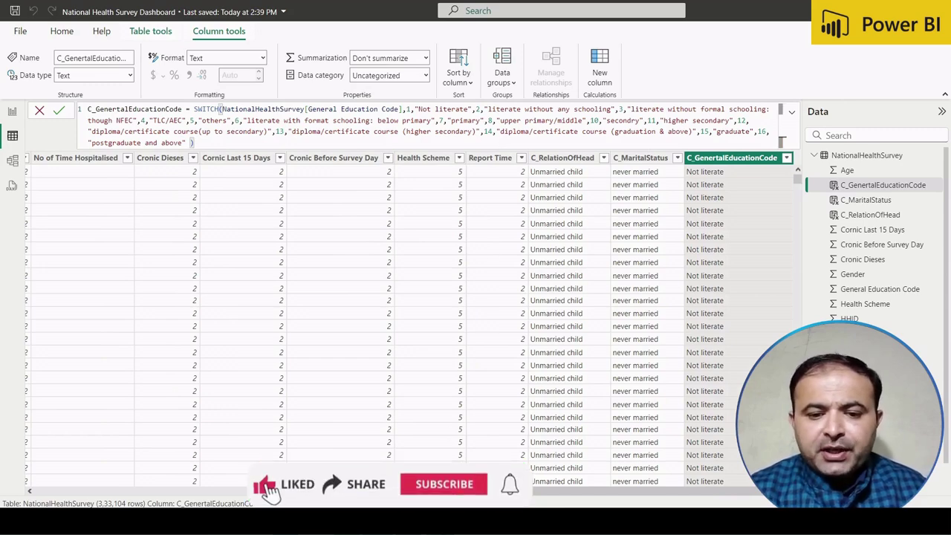
# Check the education codes in Excel's Definitions sheet, copy the whole C_GenertalEducationCode formula into Notepad below C_MaritalStatus, and return to Power BI.
pyautogui.hotkey('alt', 'Tab')
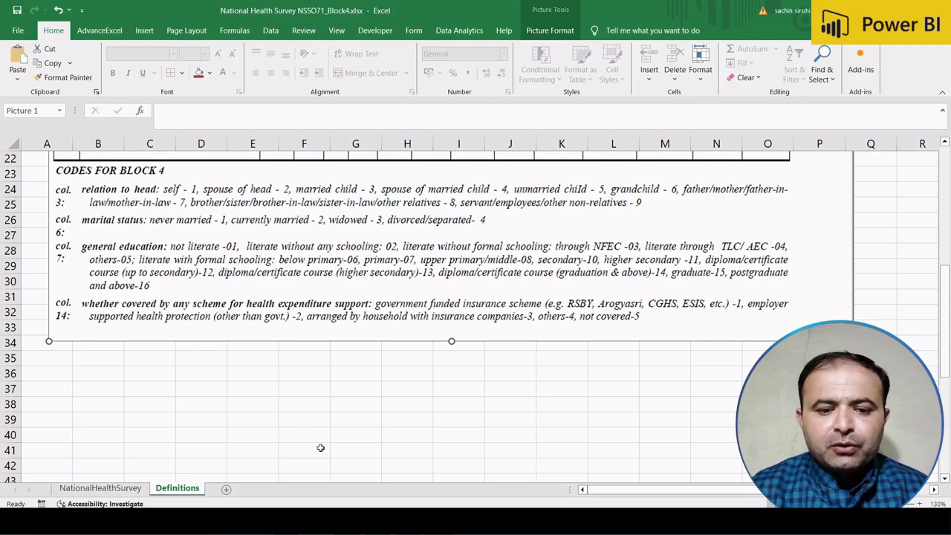
pyautogui.hotkey('alt', 'Tab')
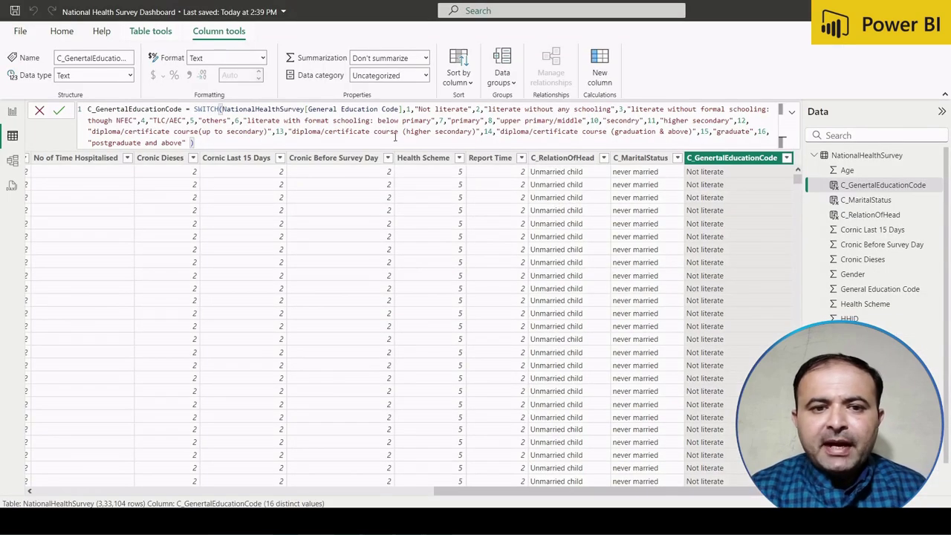
pyautogui.hotkey('ctrl', 'a')
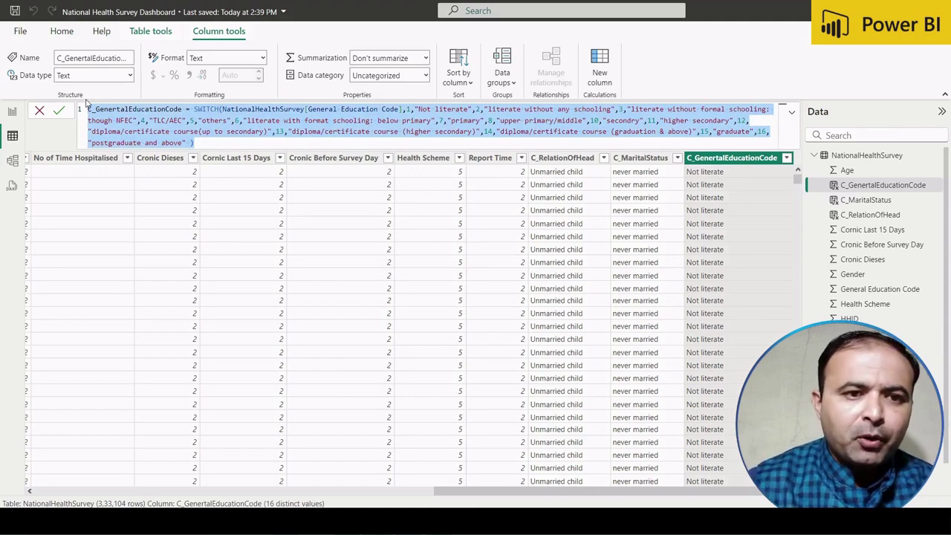
pyautogui.hotkey('alt', 'Tab')
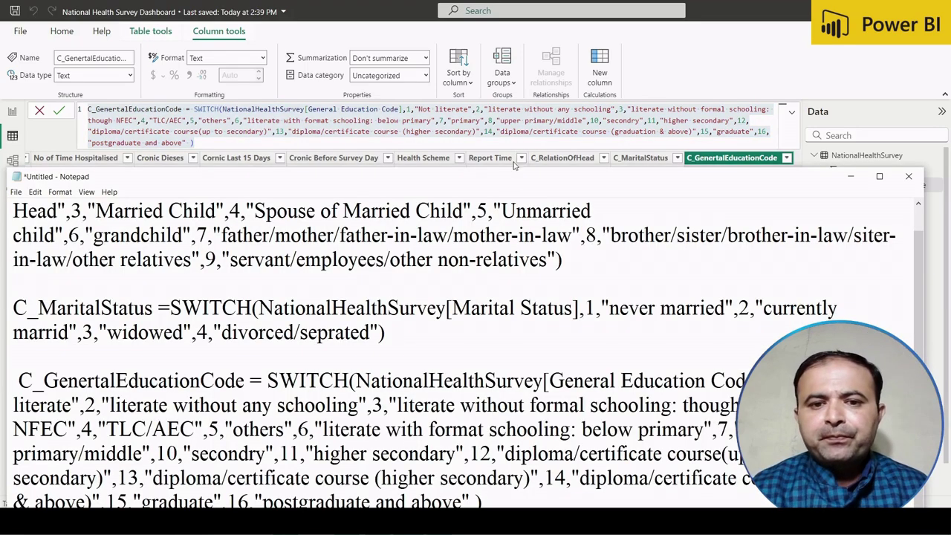
pyautogui.moveTo(510, 184); pyautogui.dragTo(520, 159)
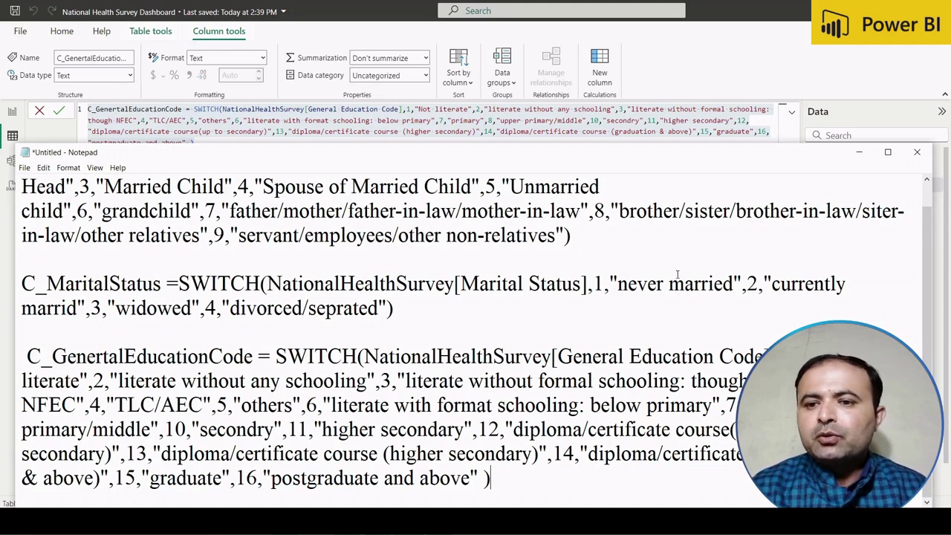
pyautogui.click(859, 152)
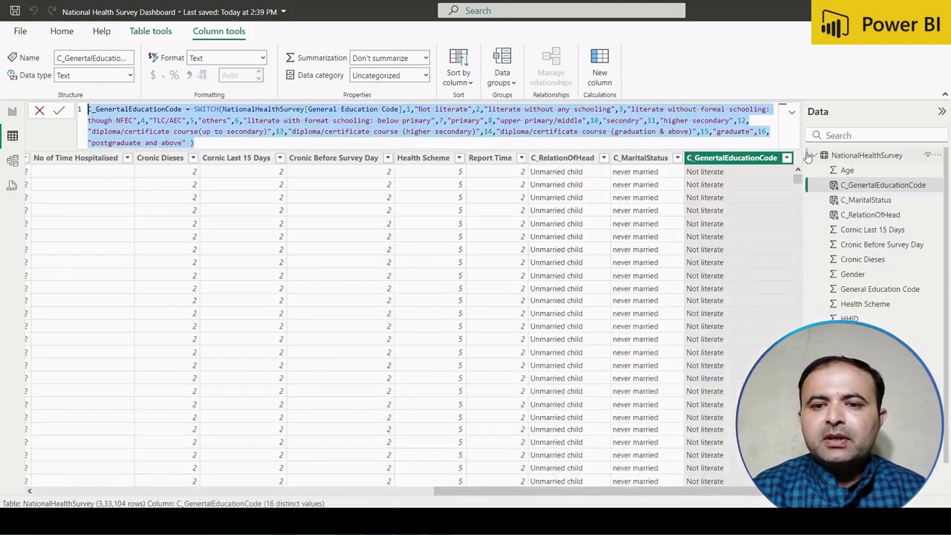
# Commit the C_GenertalEducationCode formula and review the labels in the new column.
pyautogui.click(770, 134)
pyautogui.press('Return')
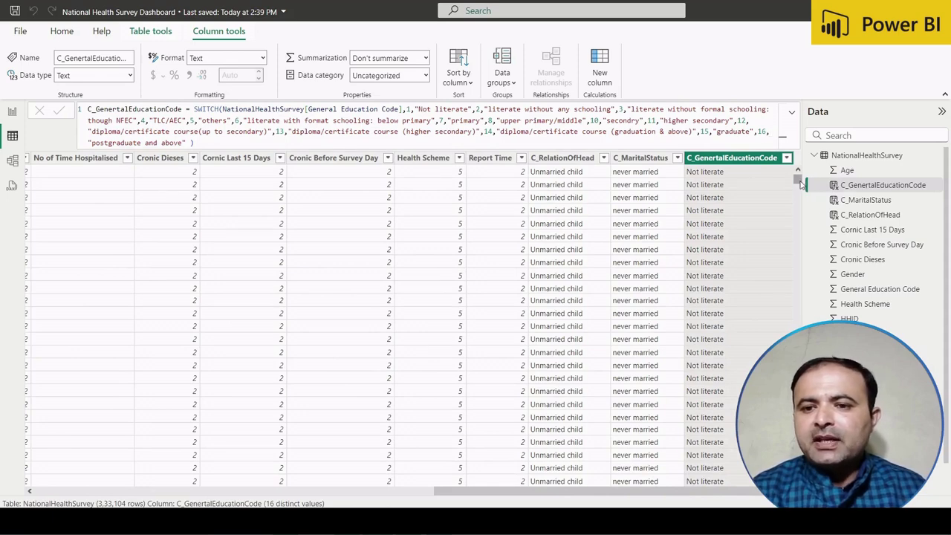
pyautogui.moveTo(799, 183)
pyautogui.mouseDown()
pyautogui.moveTo(799, 195)
pyautogui.moveTo(797, 172)
pyautogui.mouseUp()
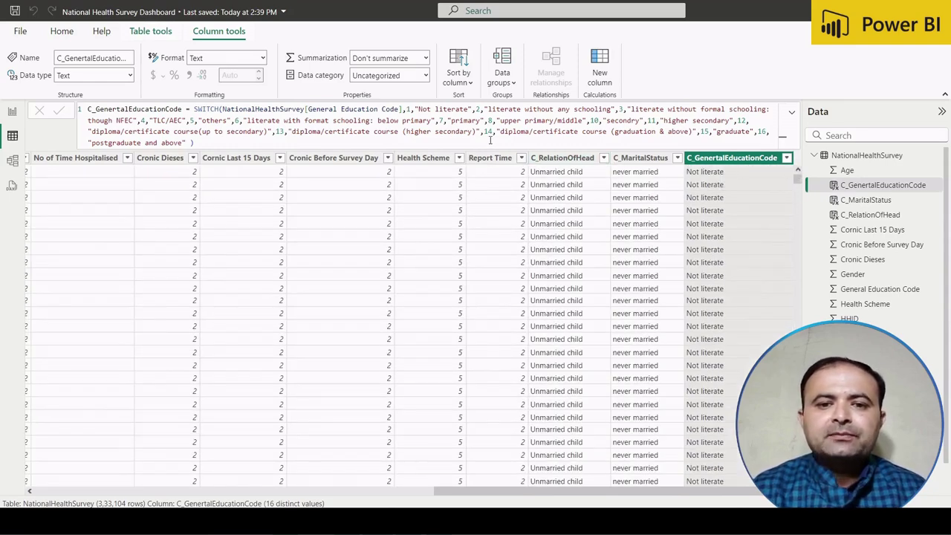
pyautogui.click(490, 139)
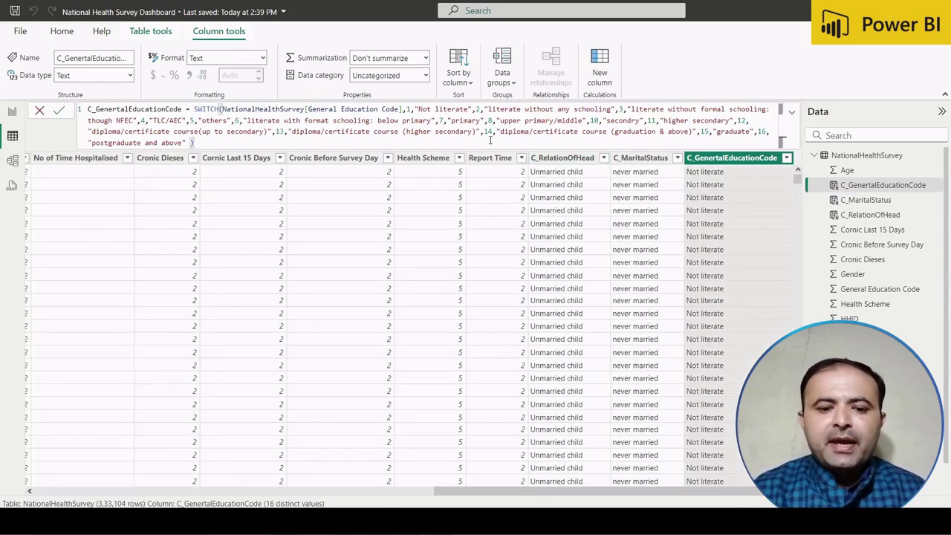
# Consult the code definitions in Excel, return to Power BI and select the Health Scheme column.
pyautogui.hotkey('alt', 'Tab')
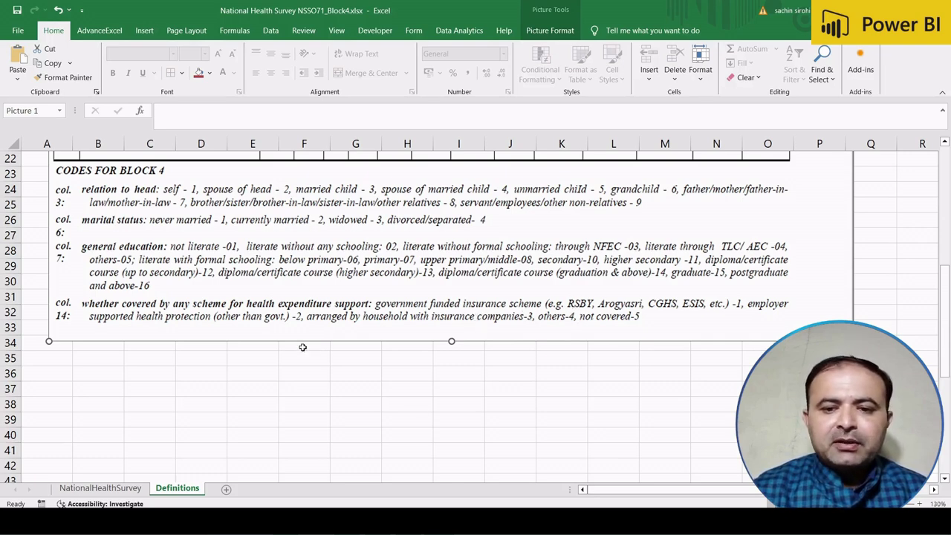
pyautogui.moveTo(377, 520)
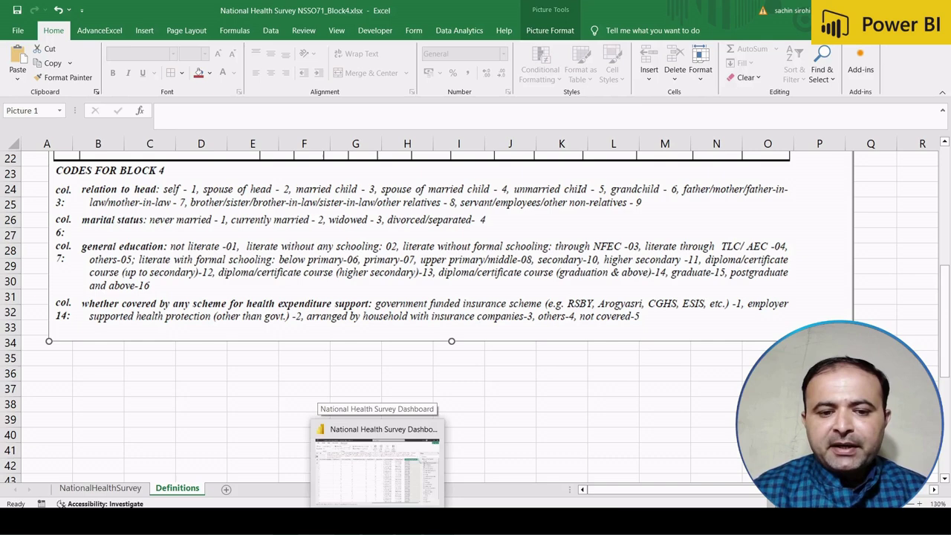
pyautogui.click(377, 460)
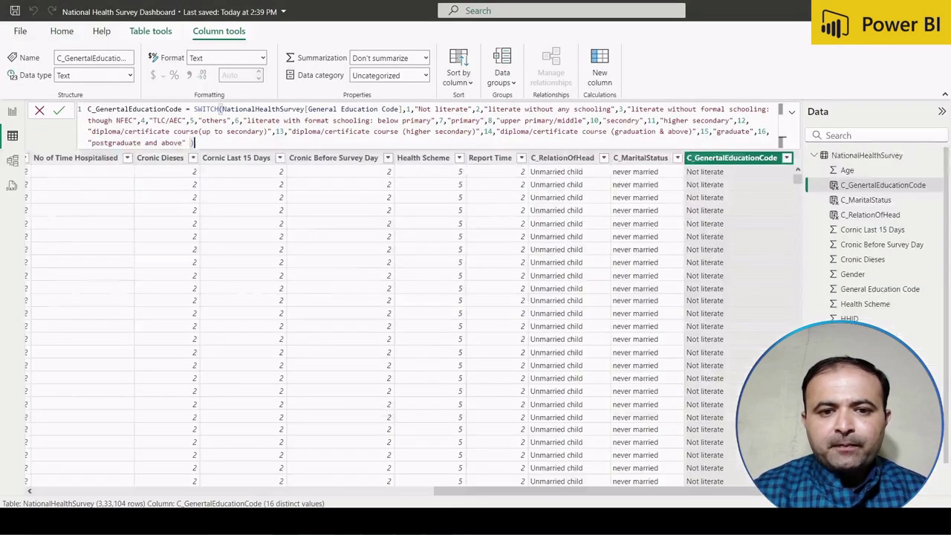
pyautogui.click(416, 161)
# In Excel, examine column 14 of the form in the Definitions sheet and locate the matching Health Scheme column in the NationalHealthSurvey sheet.
pyautogui.click(424, 520)
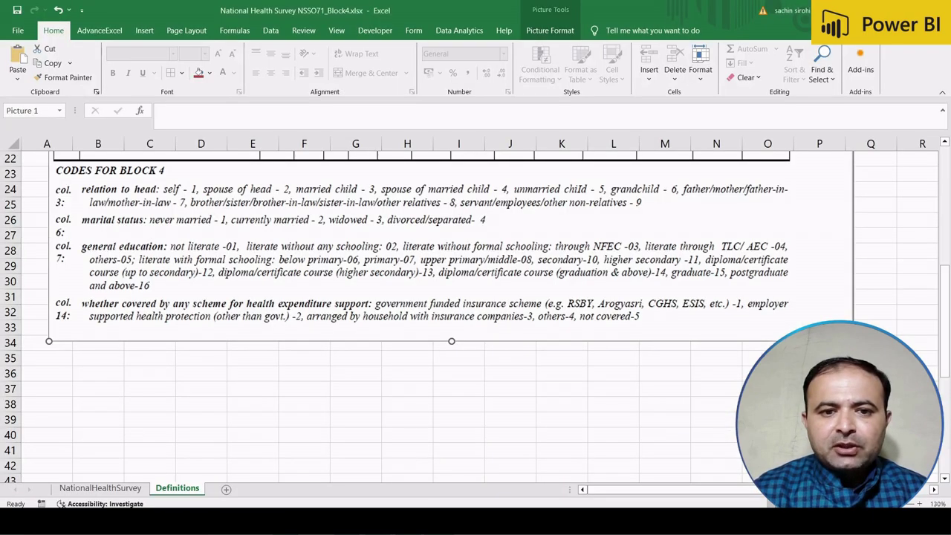
pyautogui.scroll(5, 252, 374)
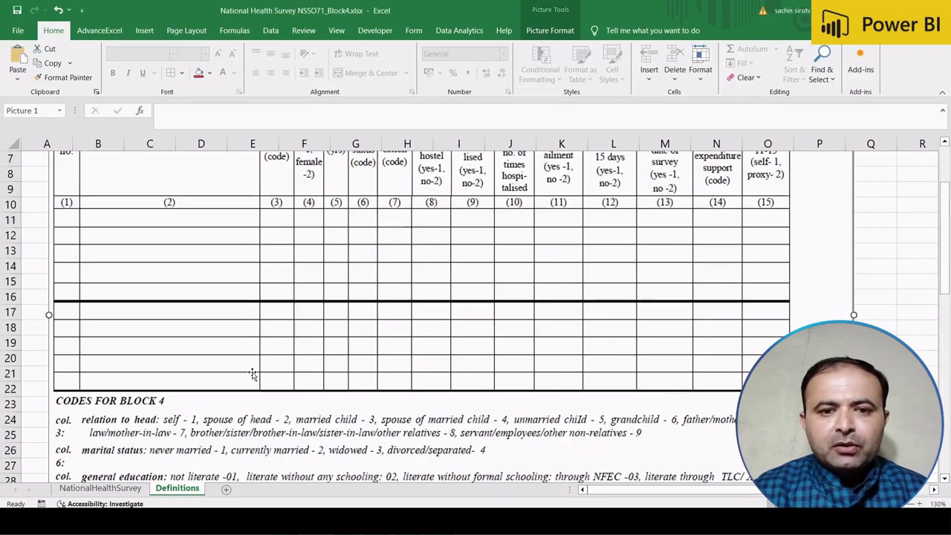
pyautogui.scroll(2, 253, 374)
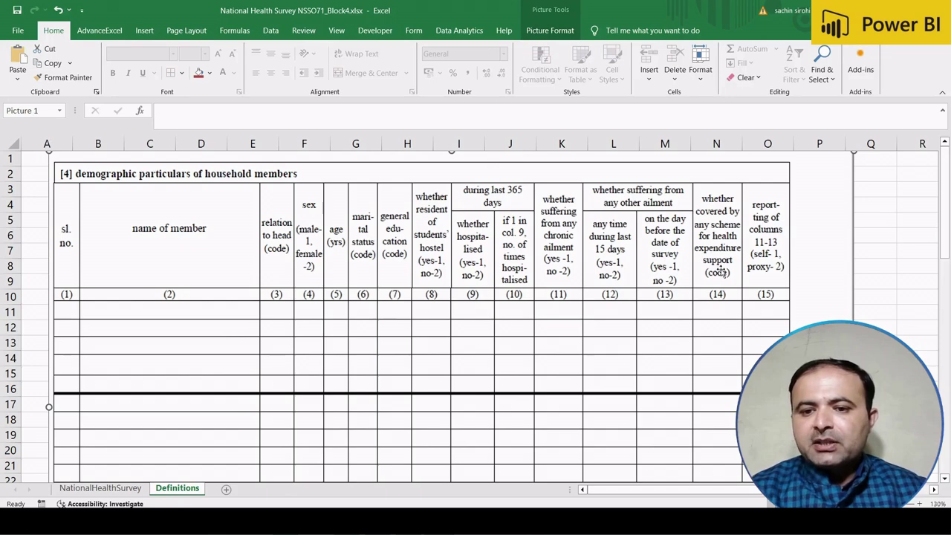
pyautogui.click(97, 487)
pyautogui.hscroll(4, 523, 338)
pyautogui.hscroll(1, 523, 338)
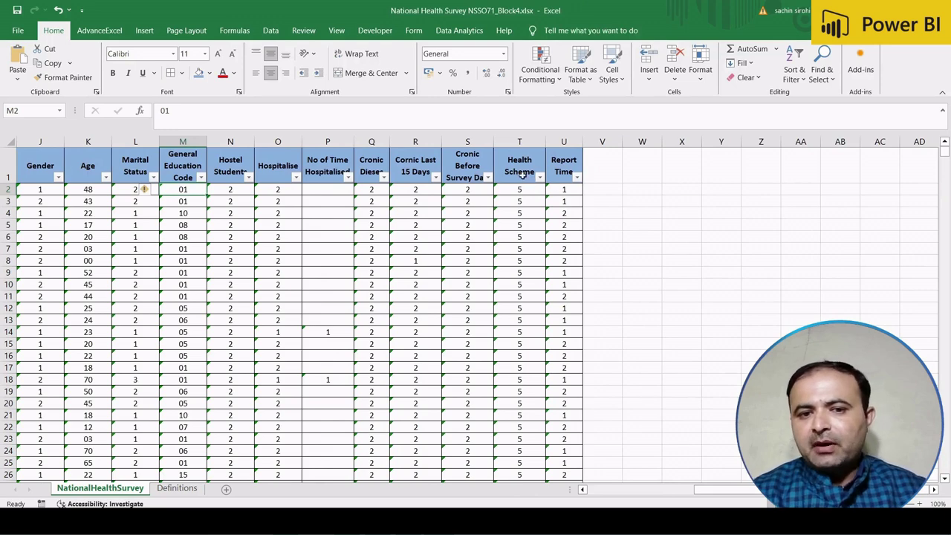
pyautogui.click(521, 172)
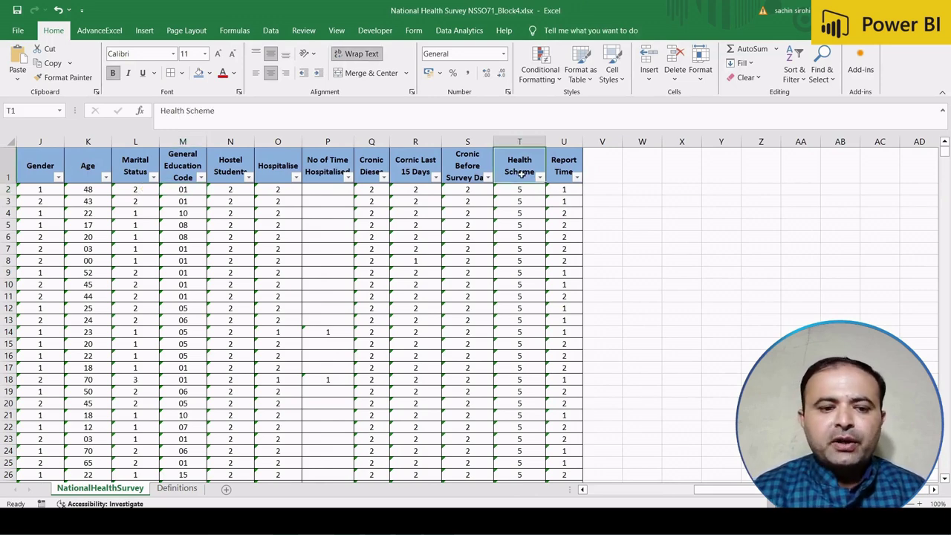
# Read the health expenditure support codes for column 14 in the Definitions sheet and return to Power BI.
pyautogui.click(180, 488)
pyautogui.scroll(-1, 456, 401)
pyautogui.scroll(-8, 456, 402)
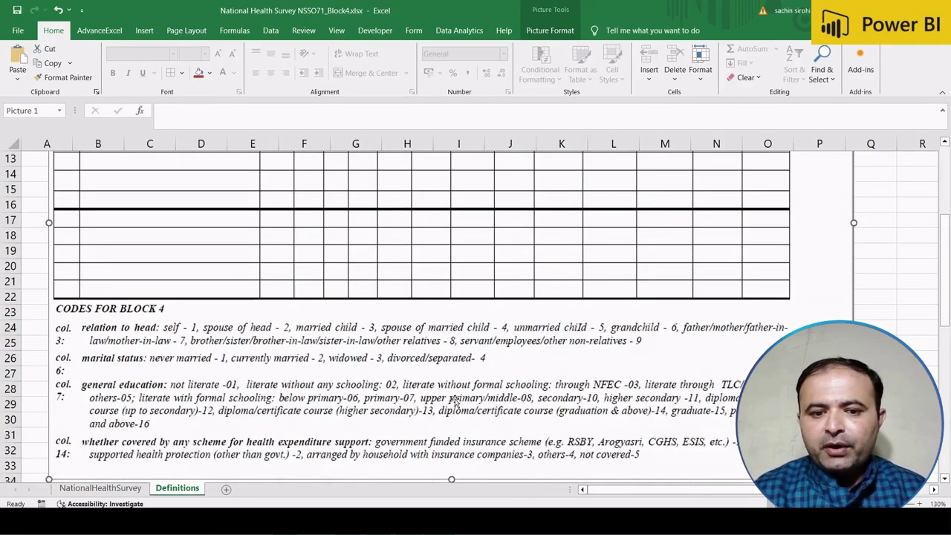
pyautogui.scroll(3, 455, 401)
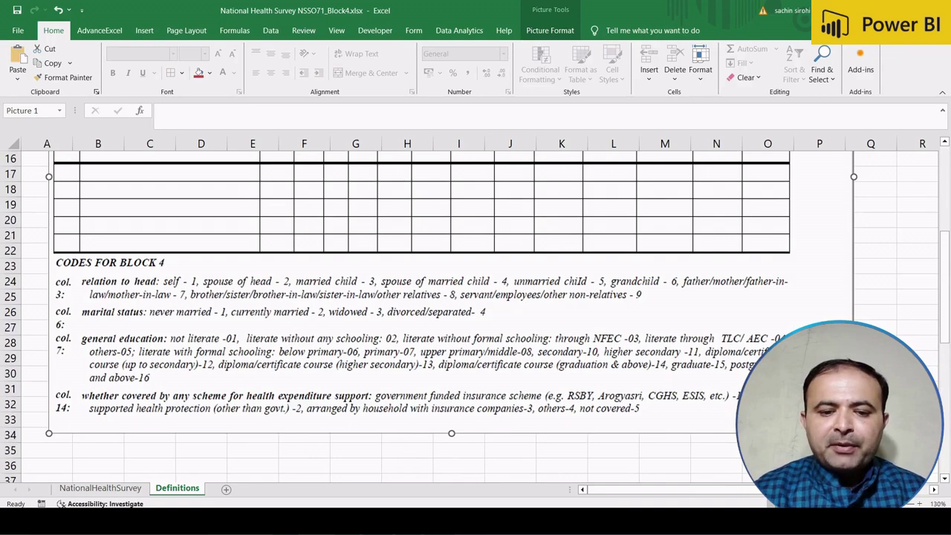
pyautogui.click(401, 521)
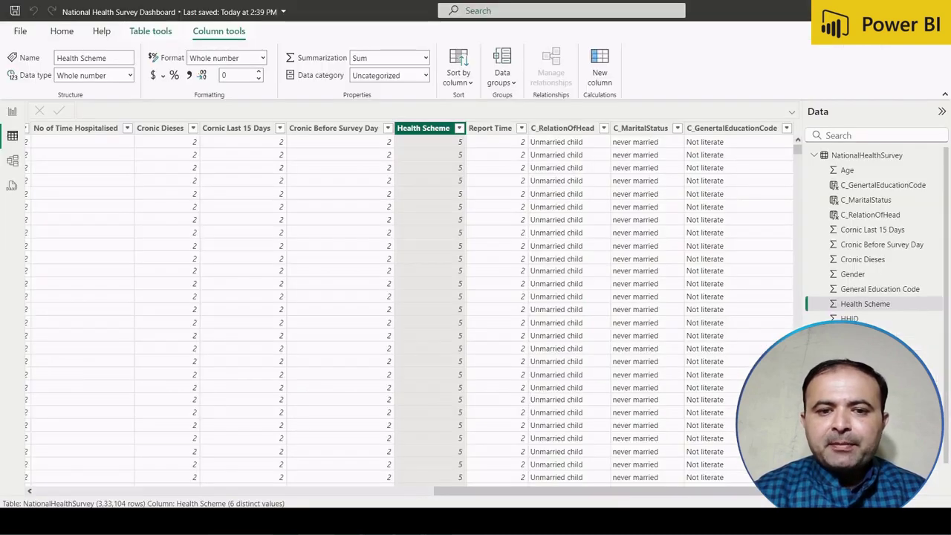
# Add a new calculated column to the NationalHealthSurvey table and name it C_HeathScheme in its formula.
pyautogui.click(736, 129)
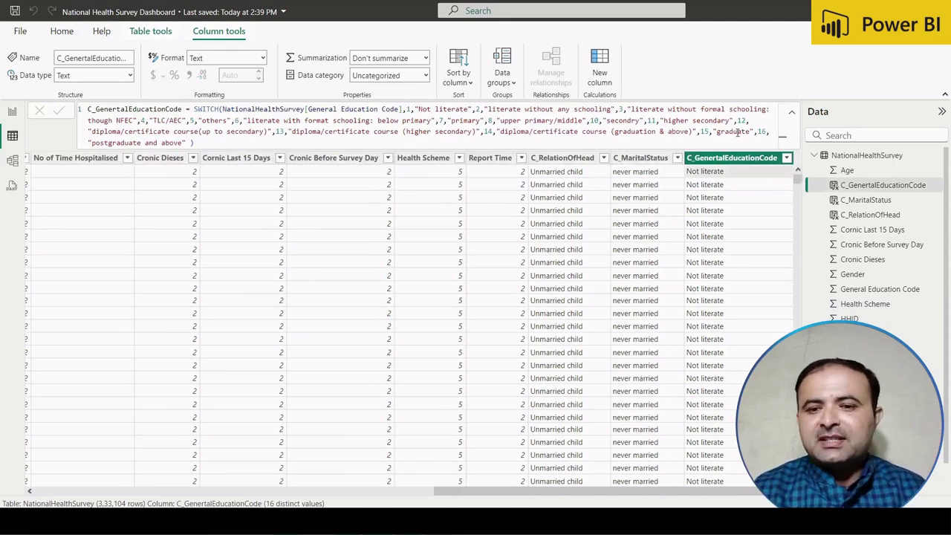
pyautogui.click(596, 66)
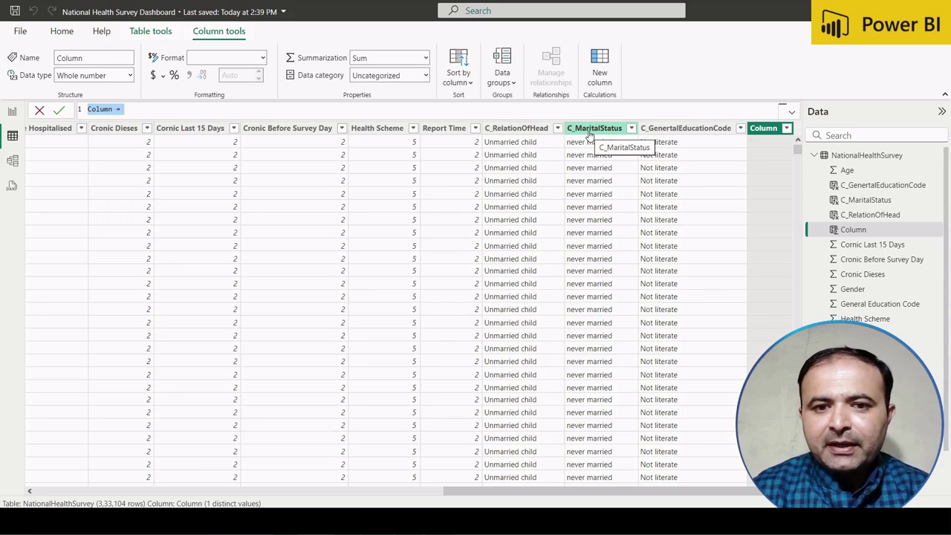
pyautogui.press('Home')
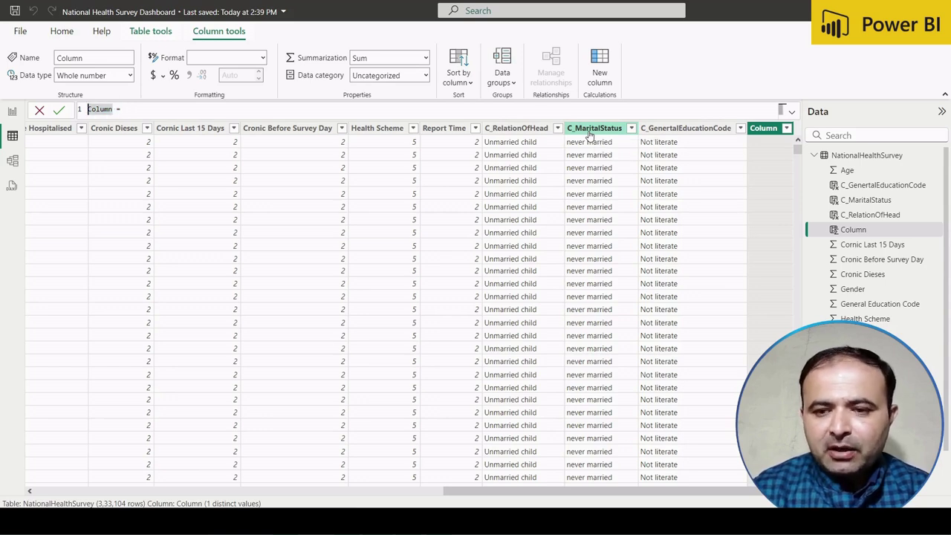
pyautogui.click(116, 109)
pyautogui.press('BackSpace')
pyautogui.press('BackSpace')
pyautogui.press('BackSpace')
pyautogui.press('BackSpace')
pyautogui.press('BackSpace')
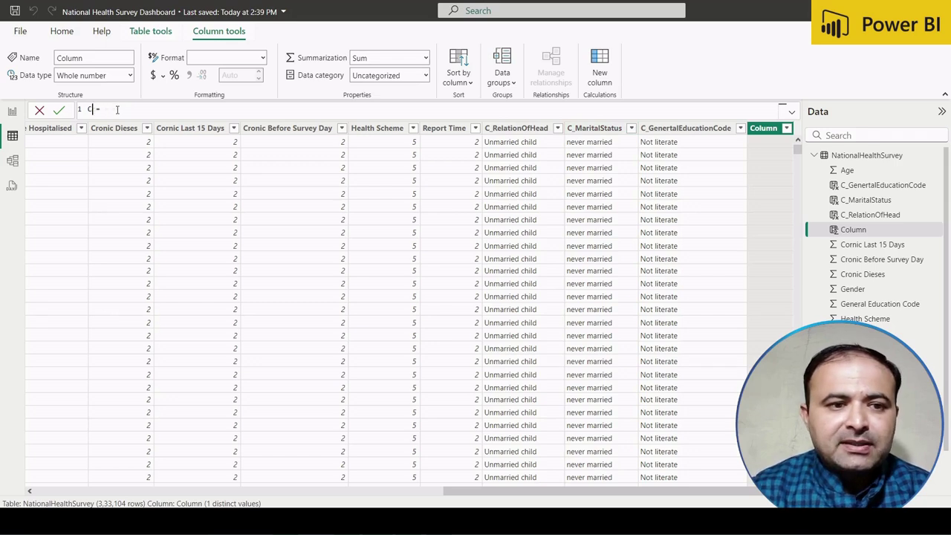
pyautogui.write('_Heath')
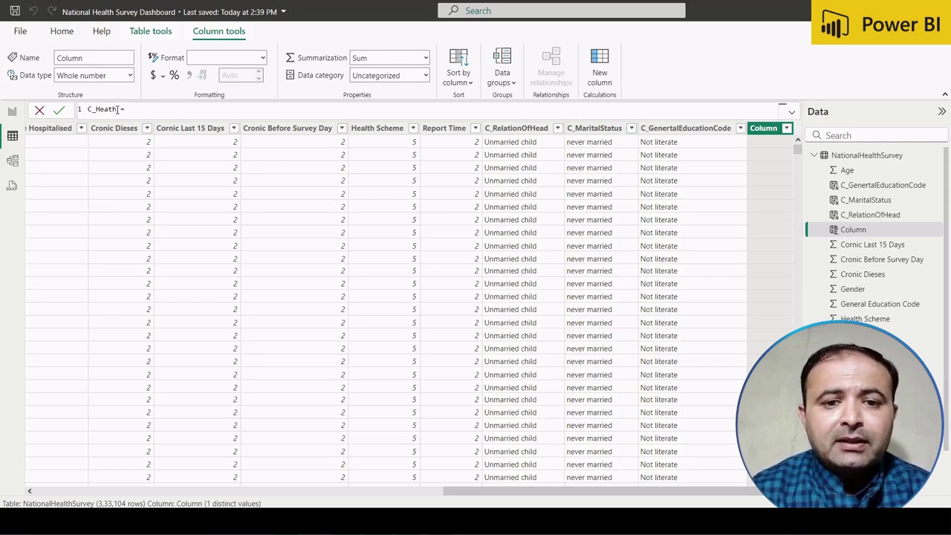
pyautogui.write('Scheme')
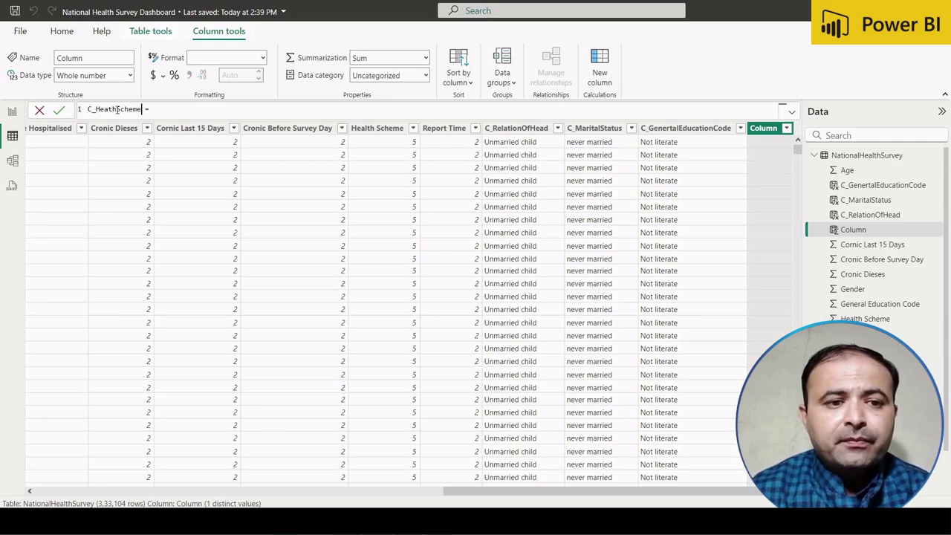
# Start the C_HeathScheme formula with SWITCH, using NationalHealthSurvey[Health Scheme] as the expression.
pyautogui.click(167, 110)
pyautogui.write('SWITCH(')
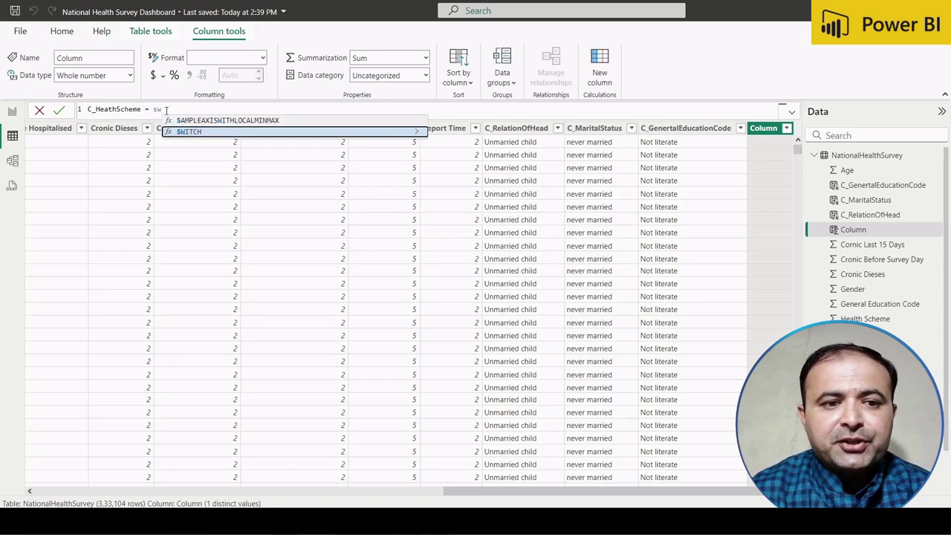
pyautogui.write('nat')
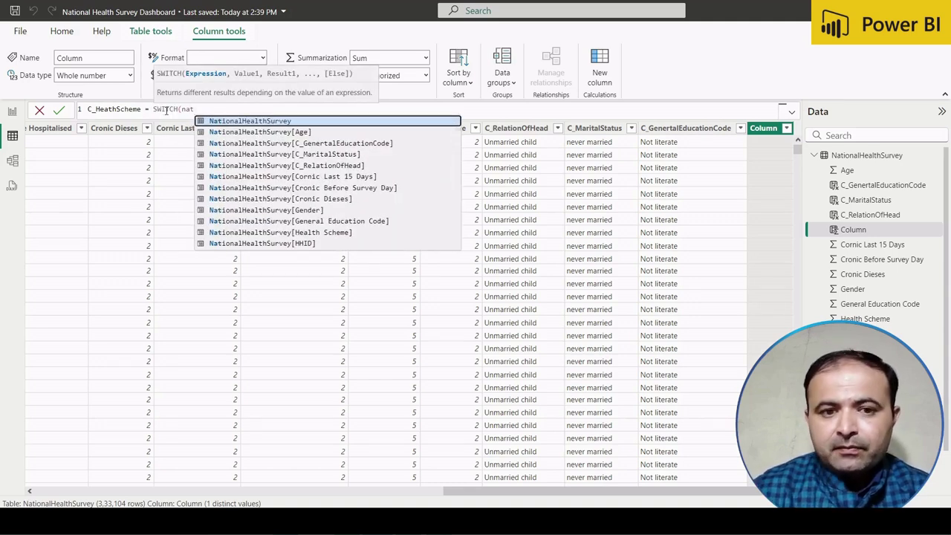
pyautogui.press('Down')
pyautogui.press('Down')
pyautogui.press('Down')
pyautogui.press('Down')
pyautogui.press('Down')
pyautogui.press('Down')
pyautogui.press('Down')
pyautogui.press('Down')
pyautogui.press('Down')
pyautogui.press('Down')
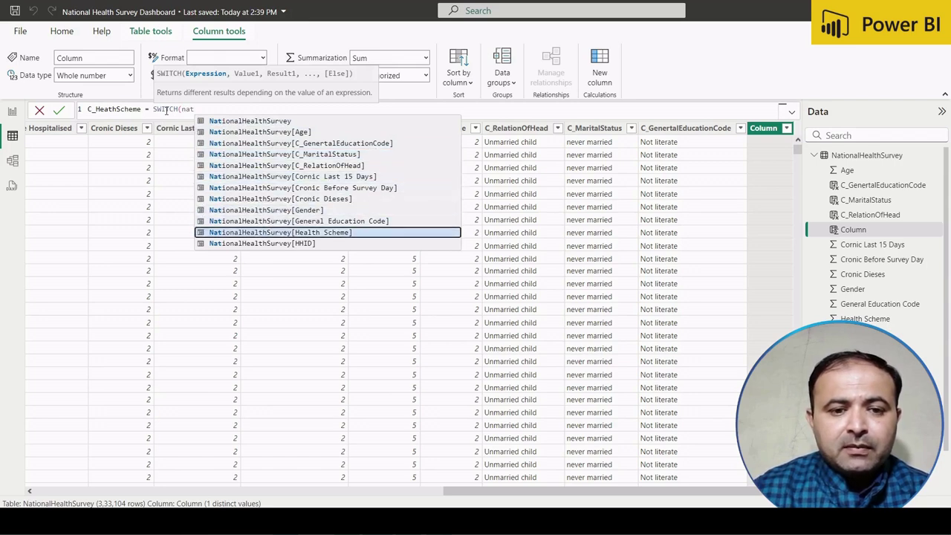
pyautogui.press('Tab')
pyautogui.write(',')
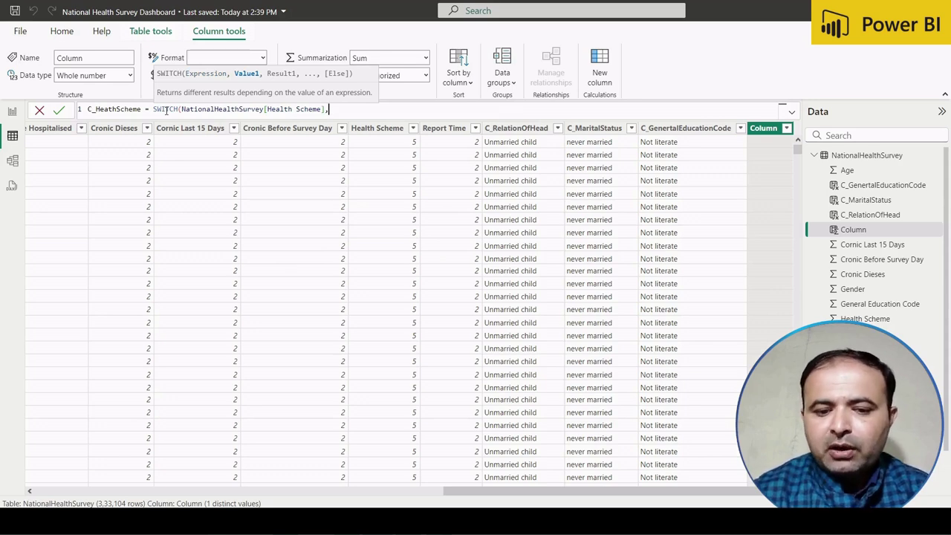
# Using Excel's Definitions sheet, label codes 1 to 5 "RSBY/Arogyasri/CGHS,ESIS", "Other than govt", "arrangee by household with insurance companies", "others" and "not covred", and commit the formula.
pyautogui.write('1,"RSBY",')
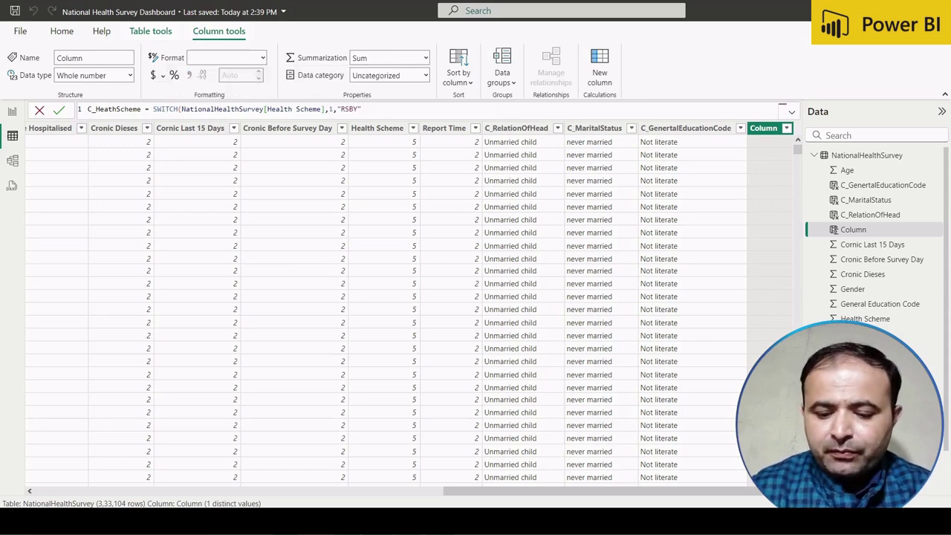
pyautogui.write('/')
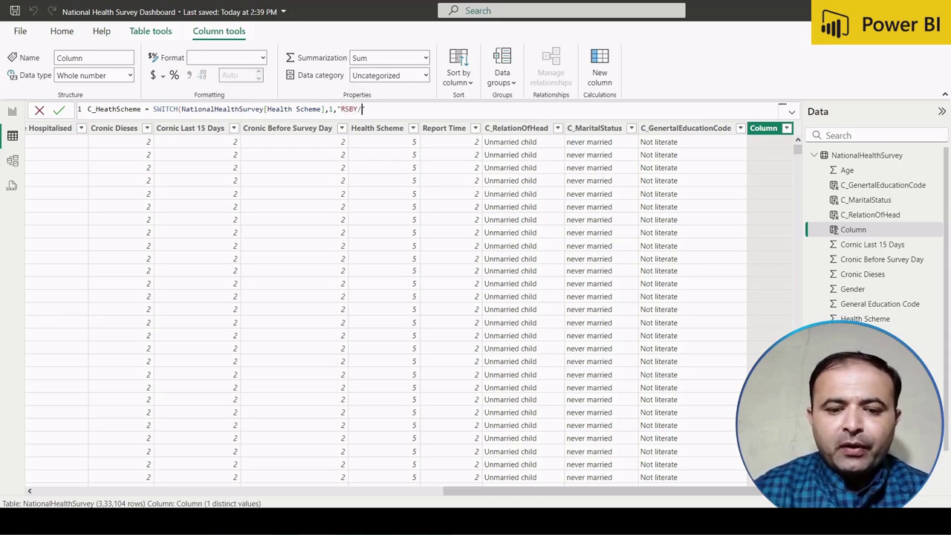
pyautogui.hotkey('alt', 'Tab')
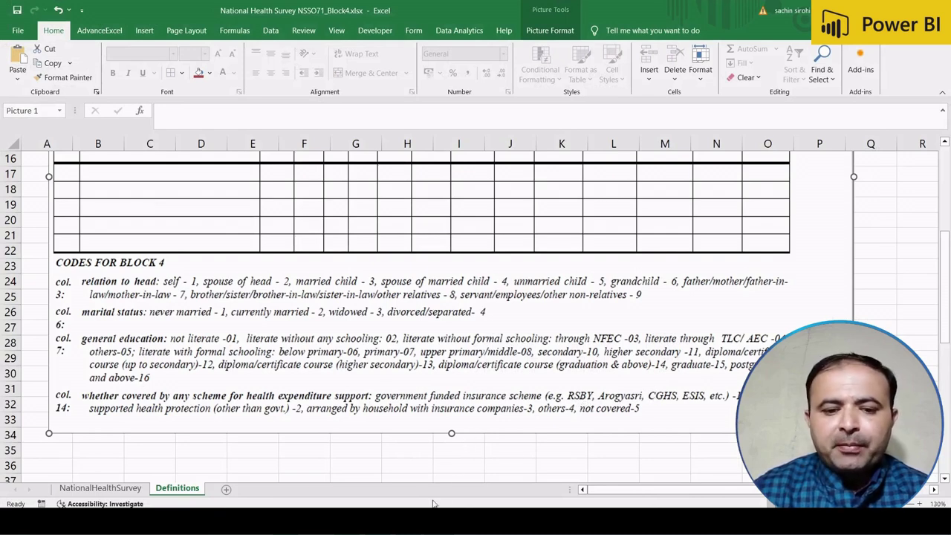
pyautogui.moveTo(398, 521)
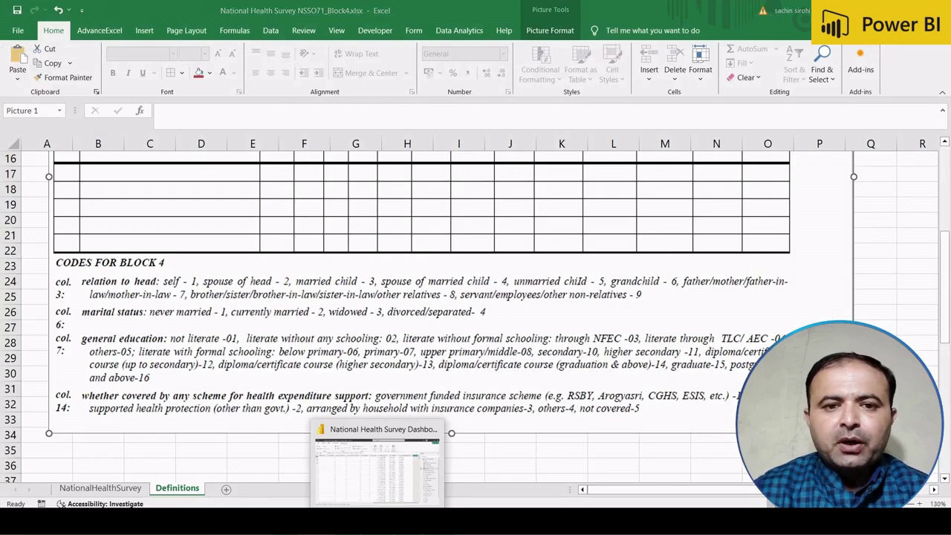
pyautogui.click(379, 461)
pyautogui.write('Arogyasri/CGHS,ESIS",2,"Other than govt",3,"arrangee by household with insurance companies",4,"others",5,"not covred")')
pyautogui.press('Return')
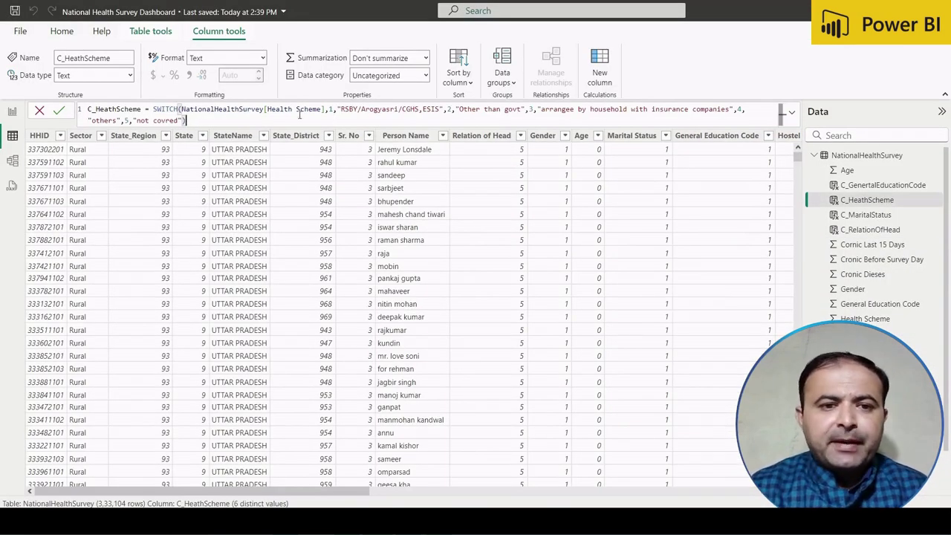
# Copy the whole C_HeathScheme formula and paste it into Notepad below the C_GenertalEducationCode formula.
pyautogui.hotkey('ctrl', 'a')
pyautogui.hotkey('ctrl', 'c')
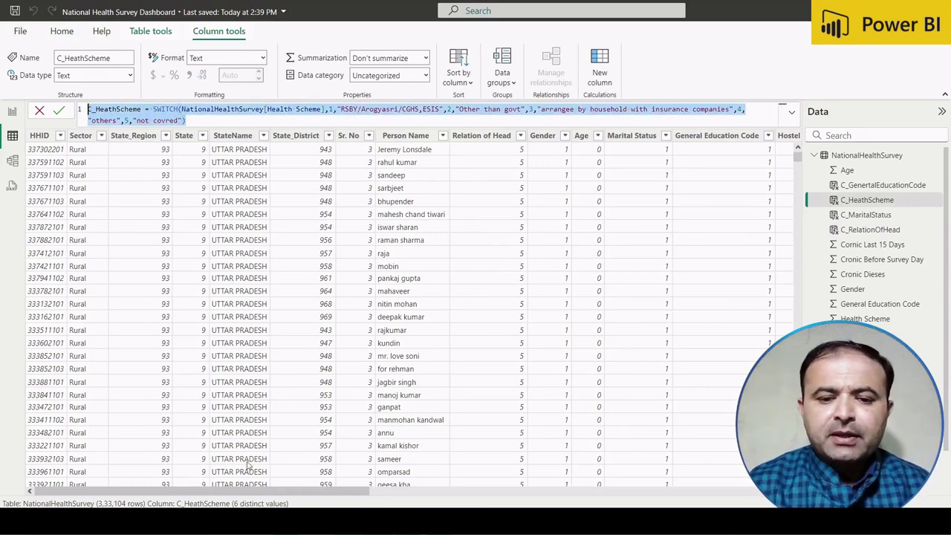
pyautogui.hotkey('alt', 'Tab')
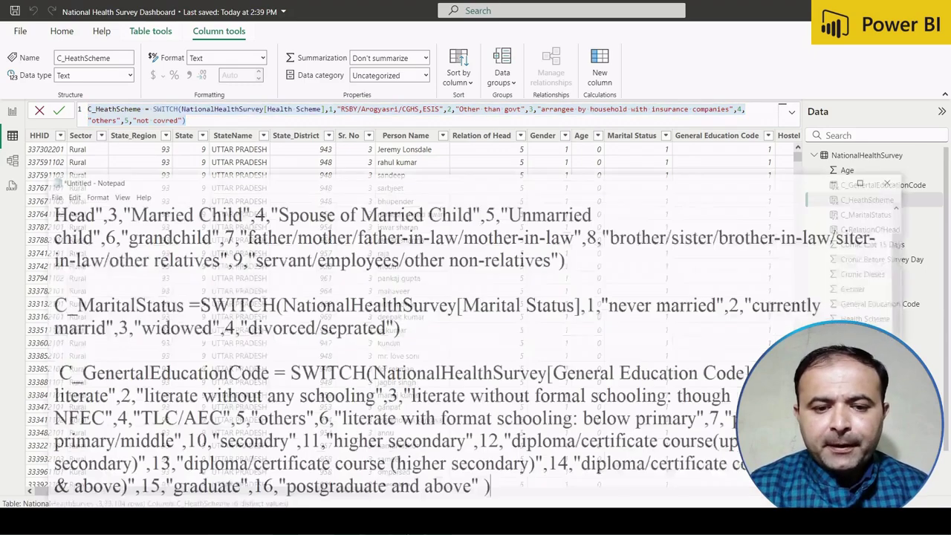
pyautogui.press('Return')
pyautogui.press('Return')
pyautogui.press('Return')
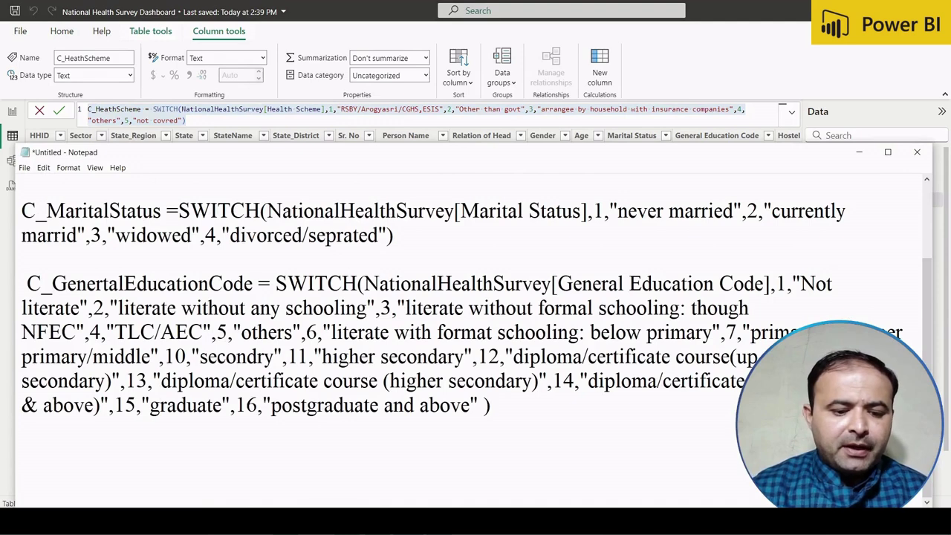
pyautogui.hotkey('ctrl', 'v')
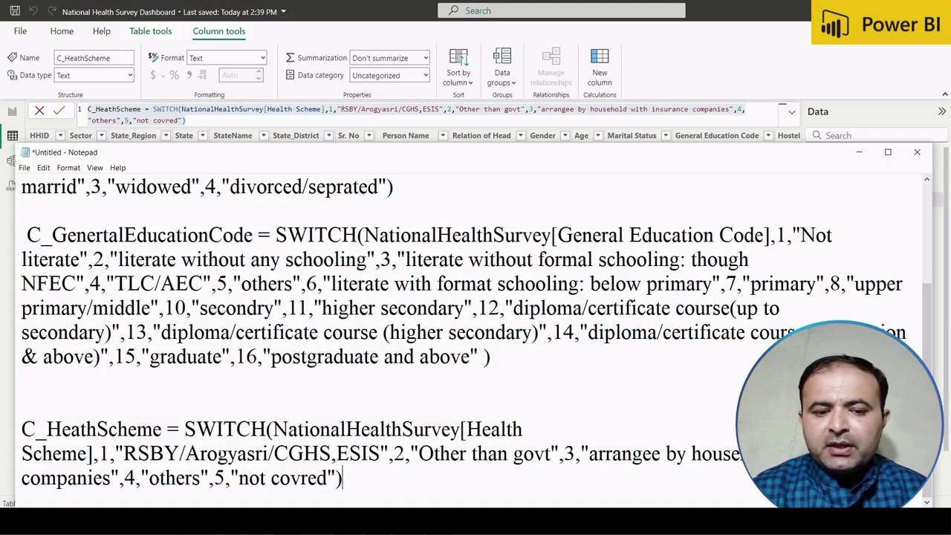
pyautogui.click(288, 454)
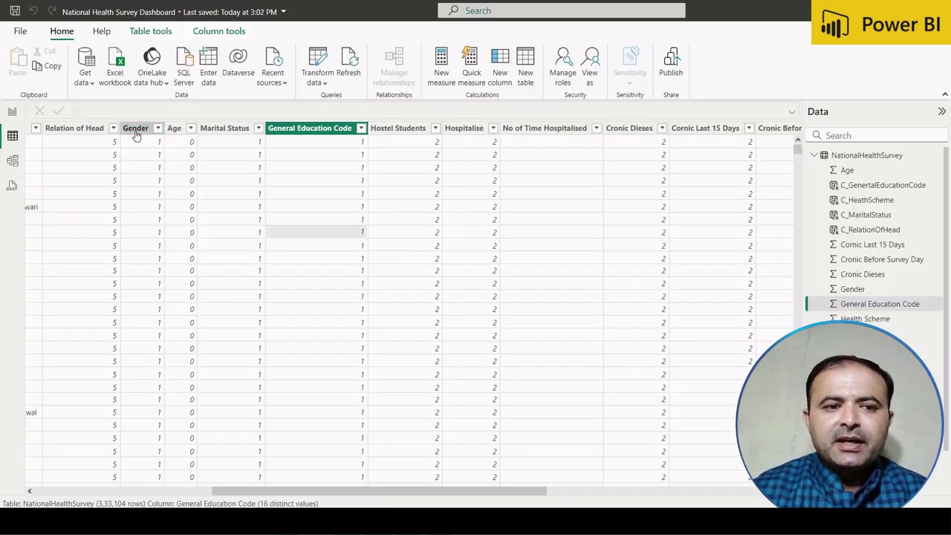
# Select the Gender column in Power BI and add a new calculated column named C_Gender in its formula.
pyautogui.click(136, 128)
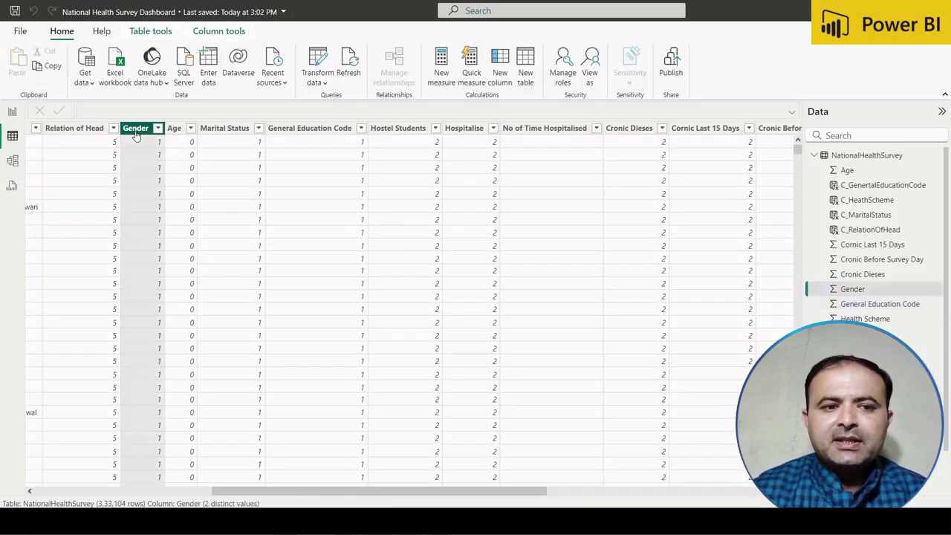
pyautogui.click(502, 65)
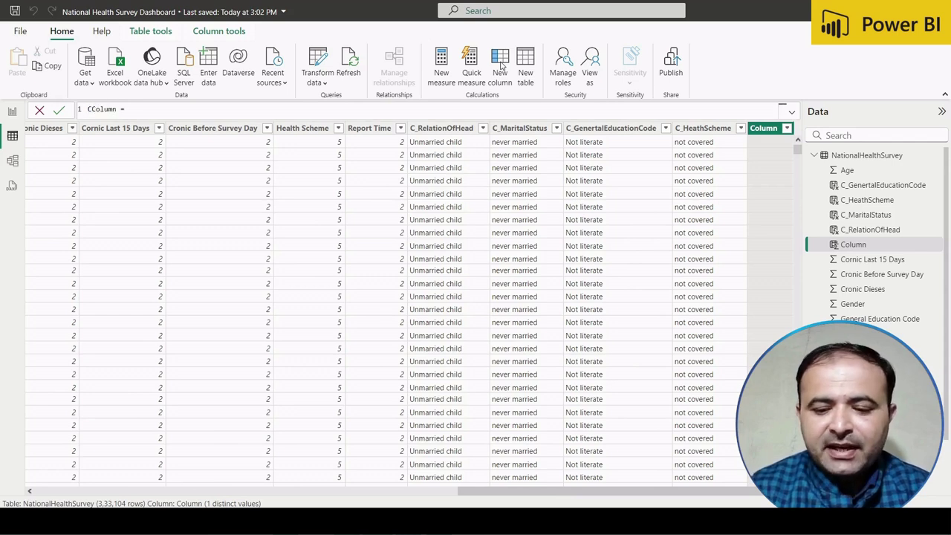
pyautogui.write('_Gende')
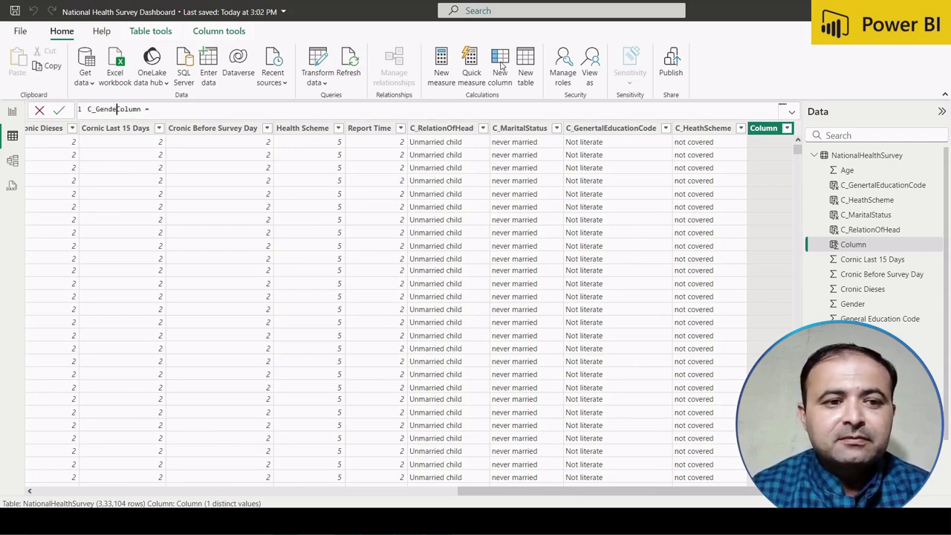
pyautogui.write('r')
pyautogui.press('Delete')
pyautogui.press('Delete')
pyautogui.press('Delete')
pyautogui.press('Delete')
pyautogui.press('Delete')
pyautogui.press('Delete')
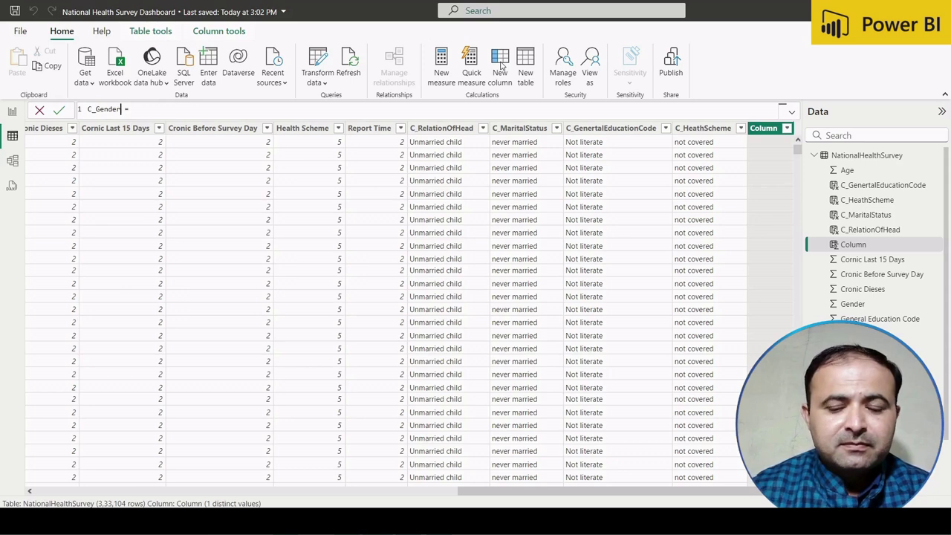
# Start the C_Gender formula with SWITCH, using NationalHealthSurvey[Gender] as the expression.
pyautogui.press('Right')
pyautogui.press('Right')
pyautogui.write('sw')
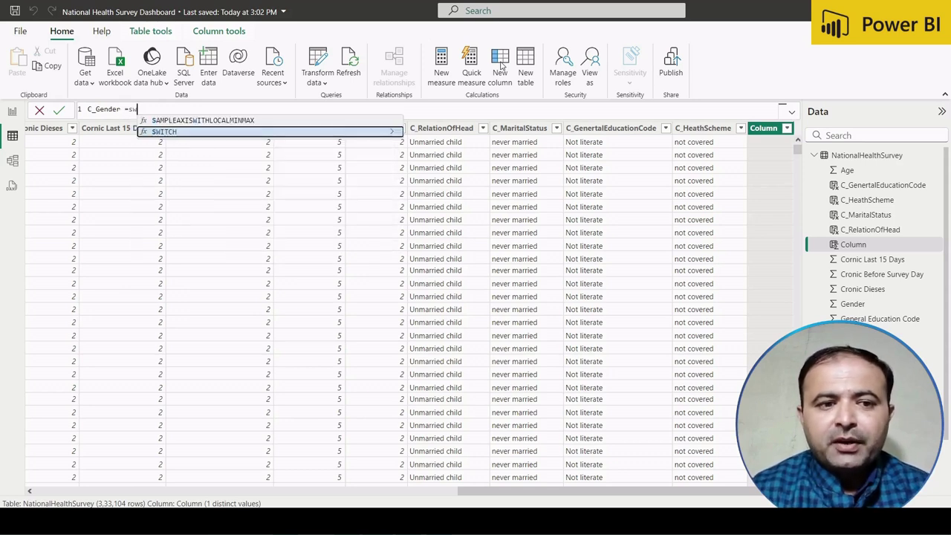
pyautogui.press('Tab')
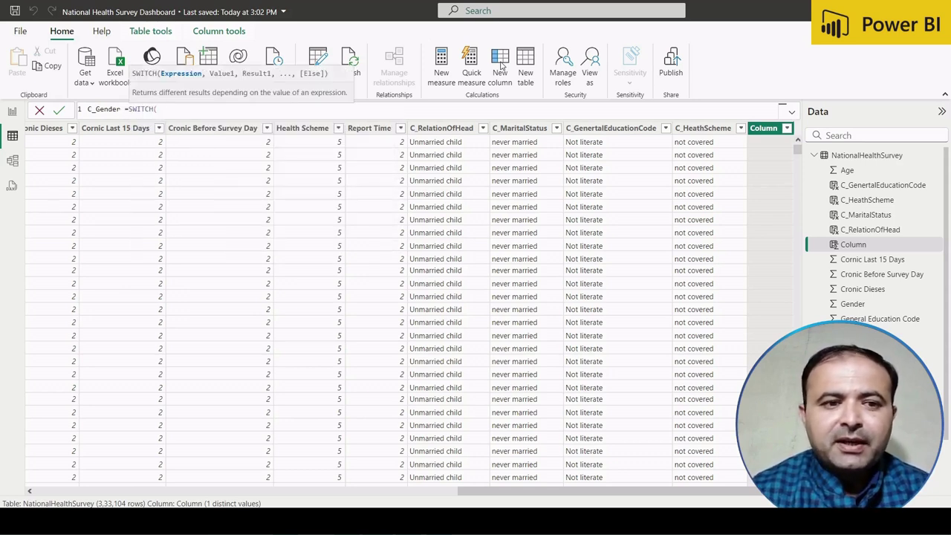
pyautogui.write('nat')
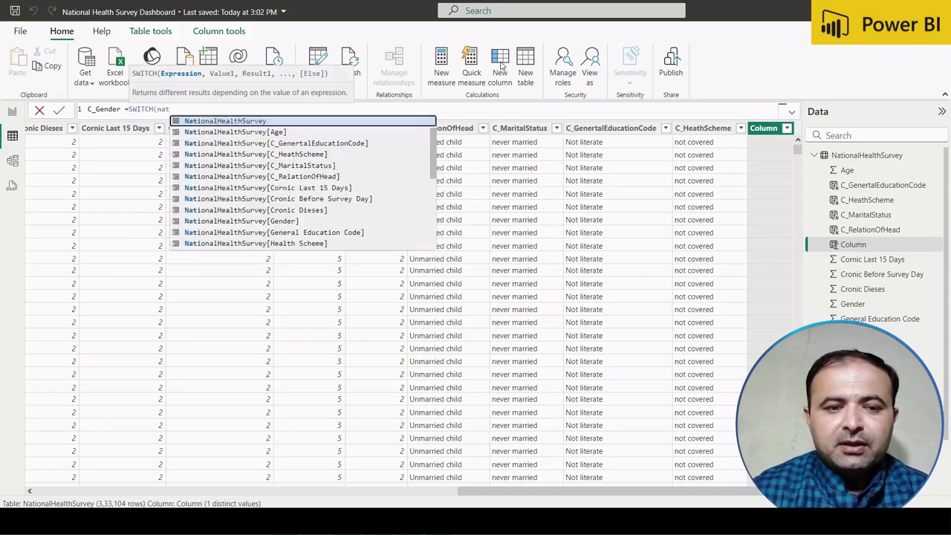
pyautogui.press('Down')
pyautogui.press('Down')
pyautogui.press('Down')
pyautogui.press('Down')
pyautogui.press('Down')
pyautogui.press('Down')
pyautogui.press('Down')
pyautogui.press('Down')
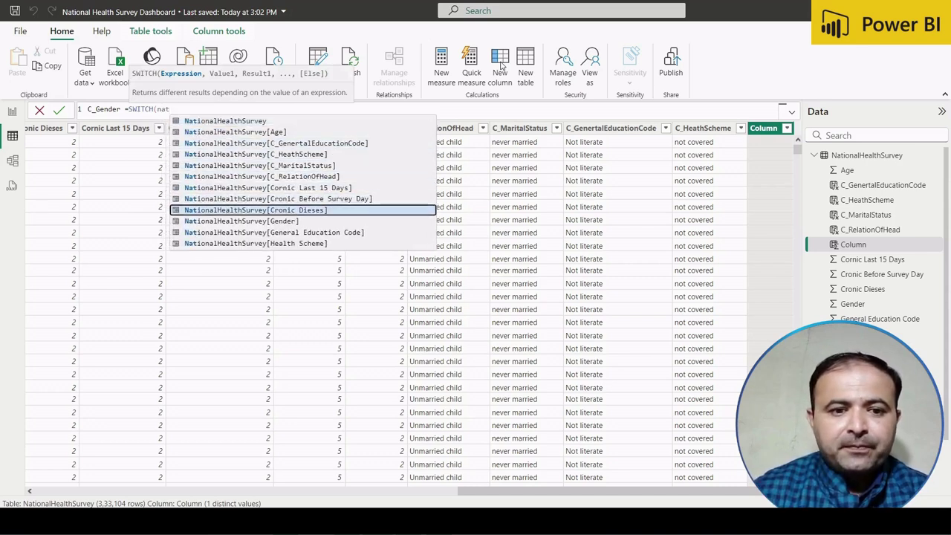
pyautogui.press('Tab')
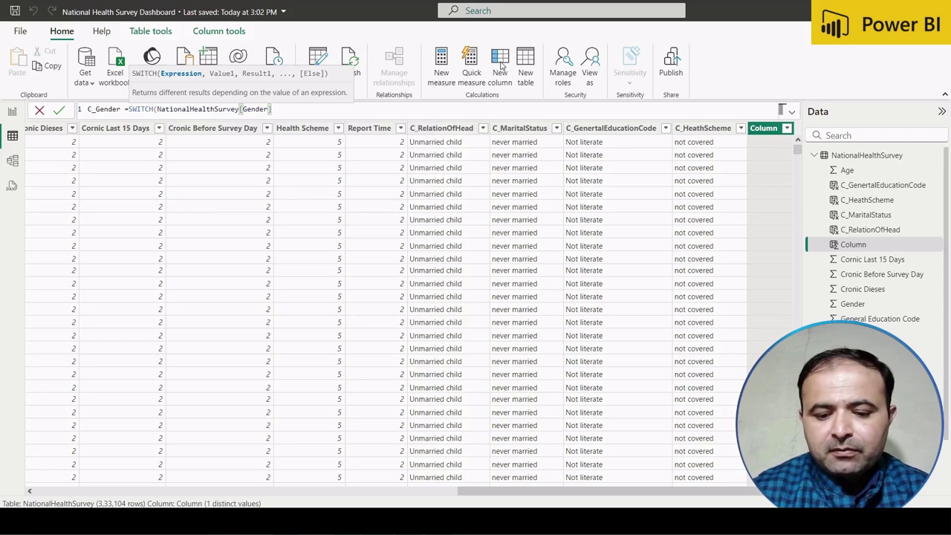
# Label gender code 1 "Male" and code 2 "Female" in the C_Gender formula, and commit it.
pyautogui.write(',1')
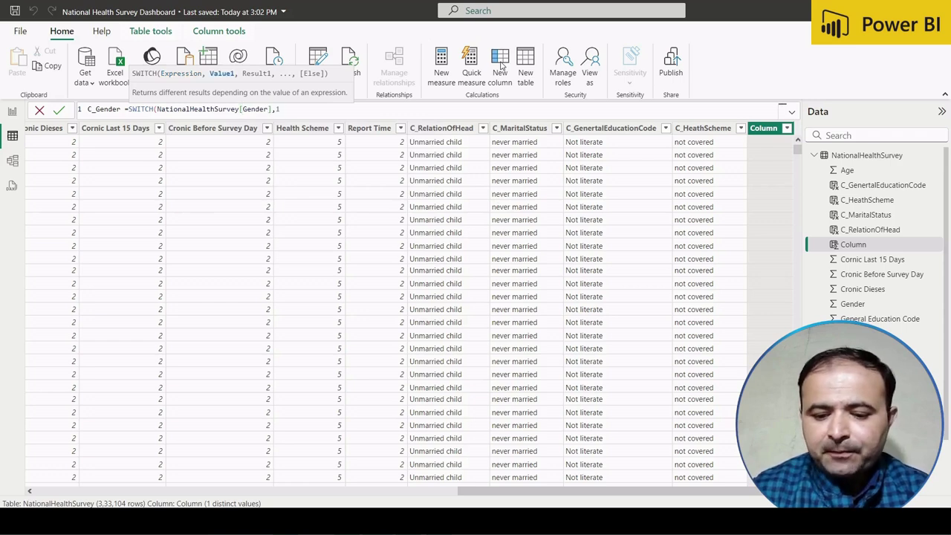
pyautogui.write(',')
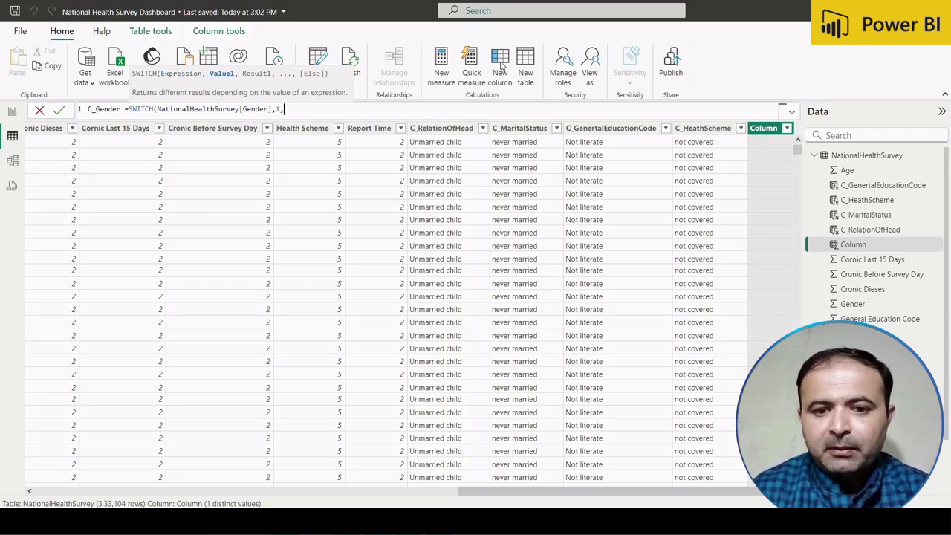
pyautogui.write('"M')
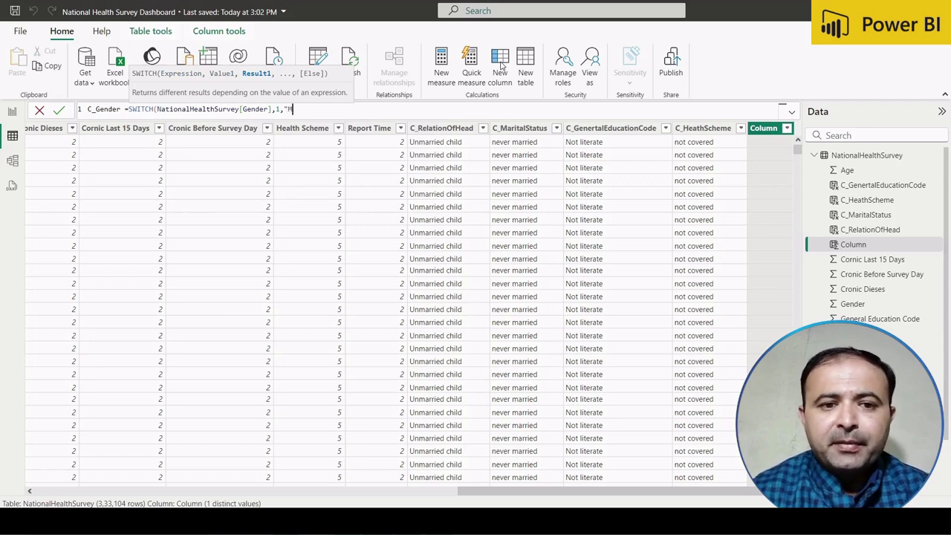
pyautogui.write('ale",')
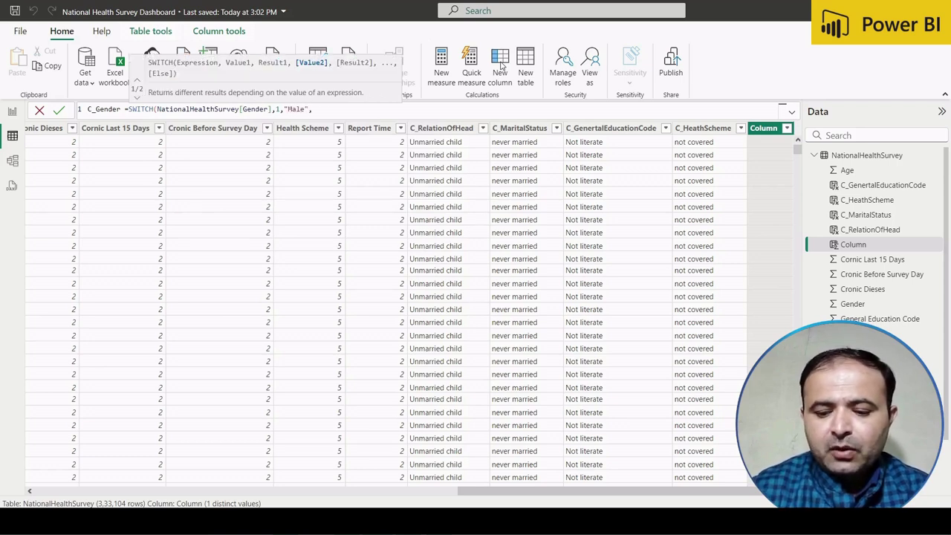
pyautogui.write('2,"')
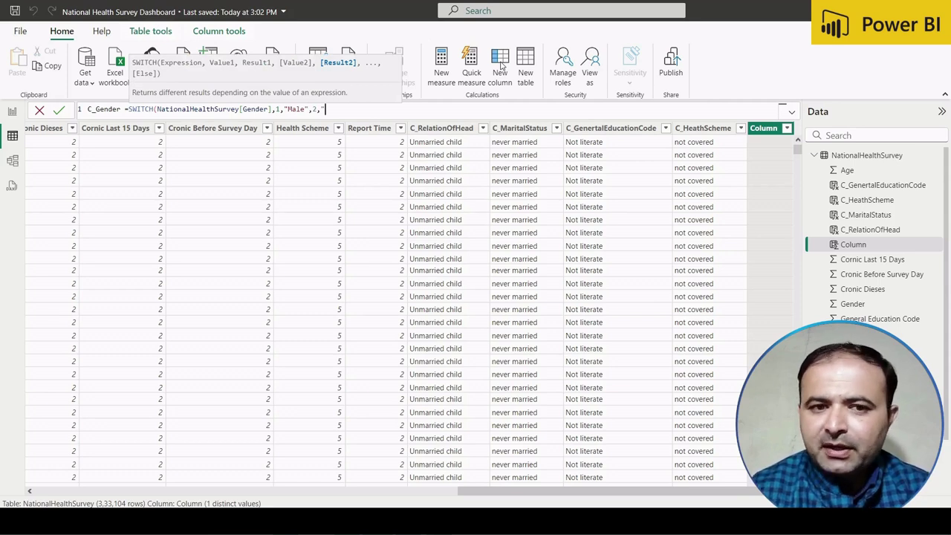
pyautogui.write('Female")')
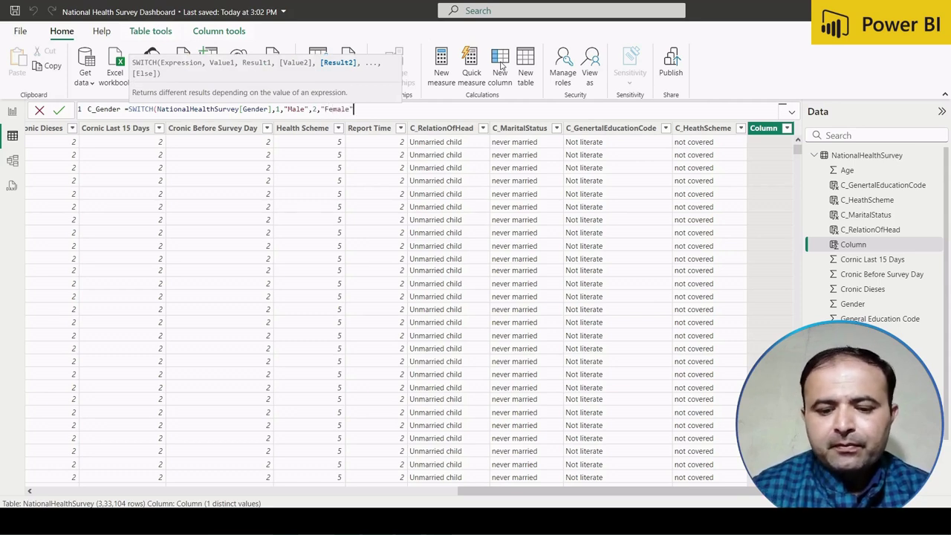
pyautogui.press('Return')
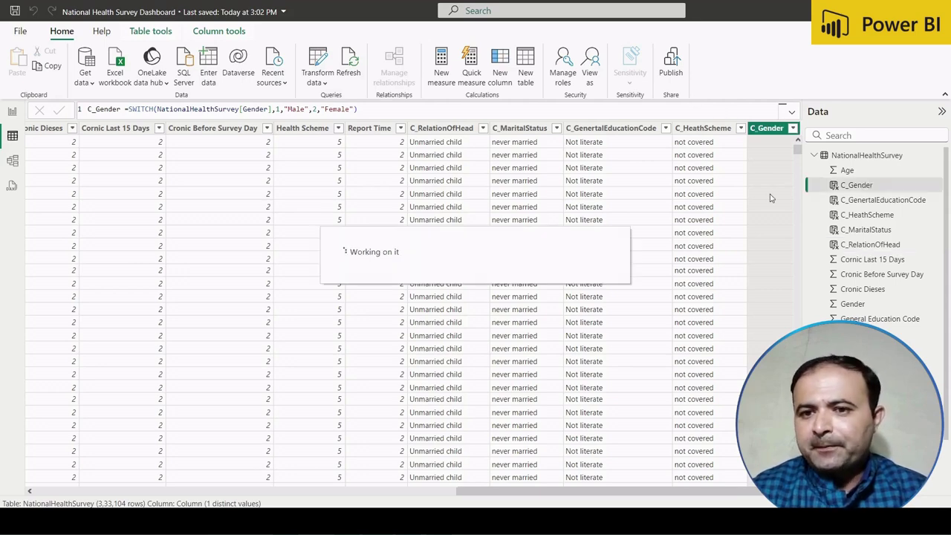
# Check the students' hostel codes on Excel's Definitions sheet, and add a calculated column named C_Hostel_Student in Power BI.
pyautogui.hscroll(-5, 771, 198)
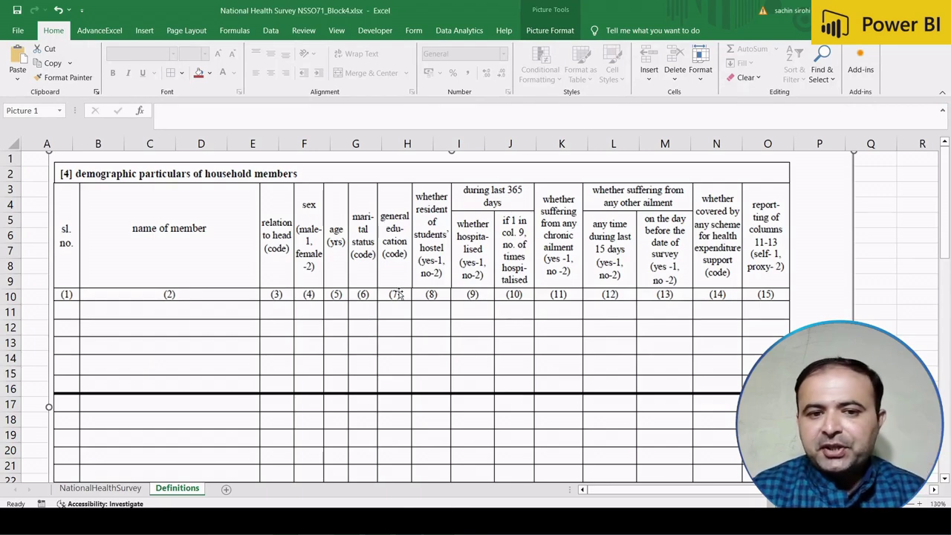
pyautogui.scroll(-9, 402, 309)
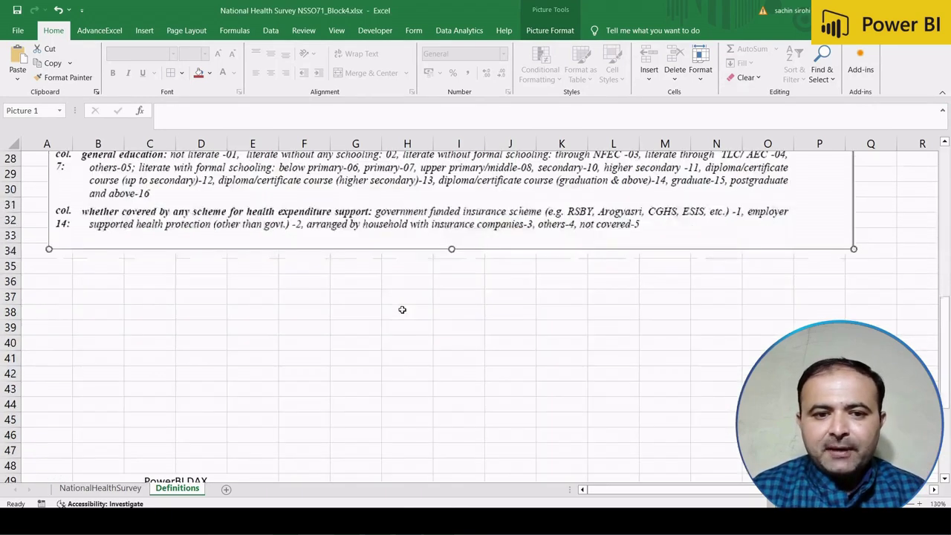
pyautogui.scroll(7, 402, 309)
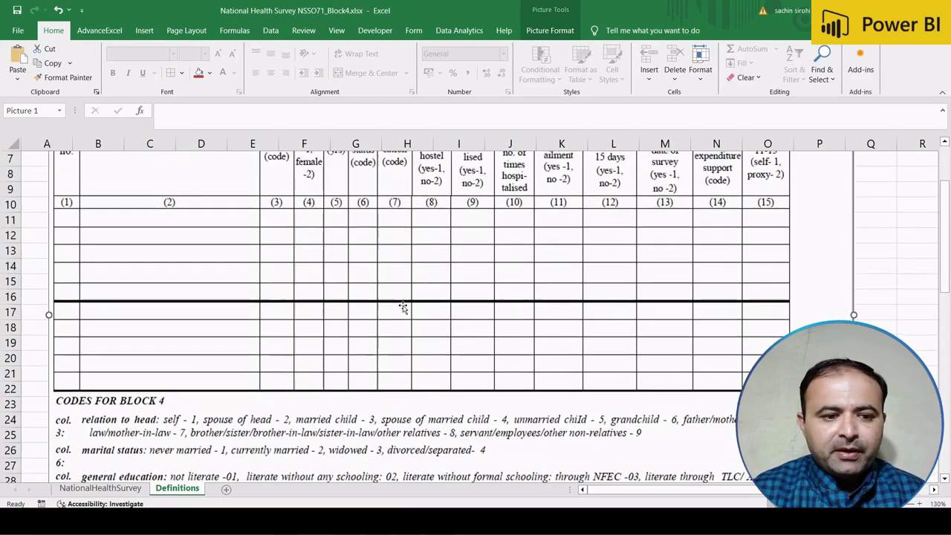
pyautogui.scroll(2, 402, 309)
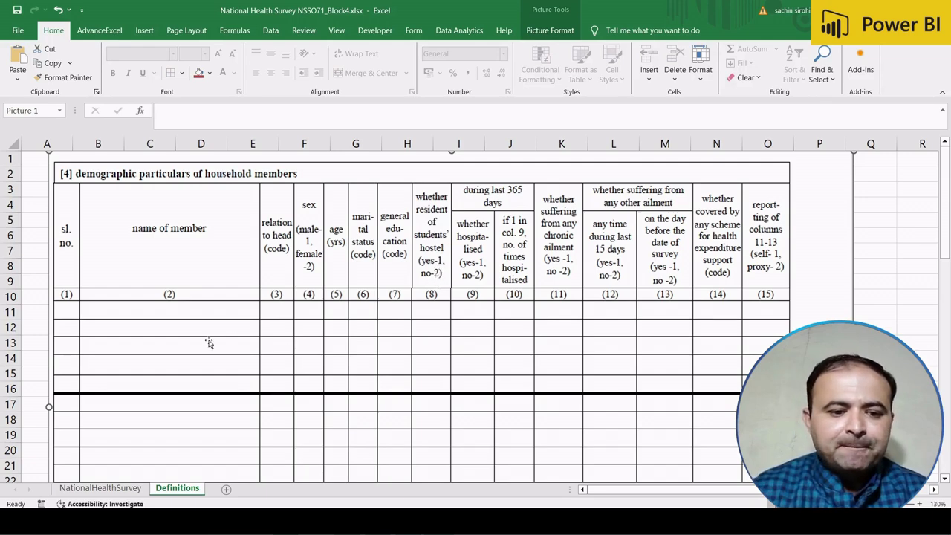
pyautogui.write('Hosted =')
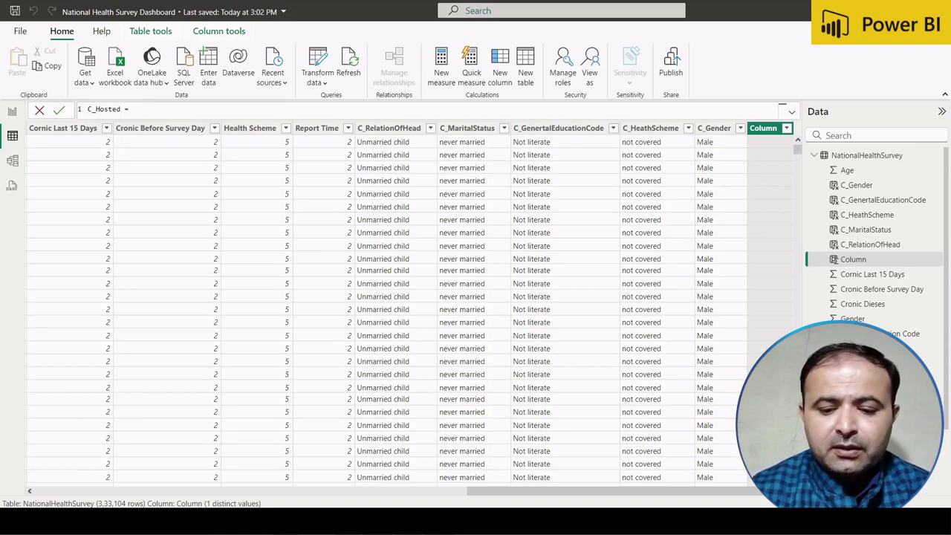
pyautogui.press('BackSpace')
pyautogui.write('l_')
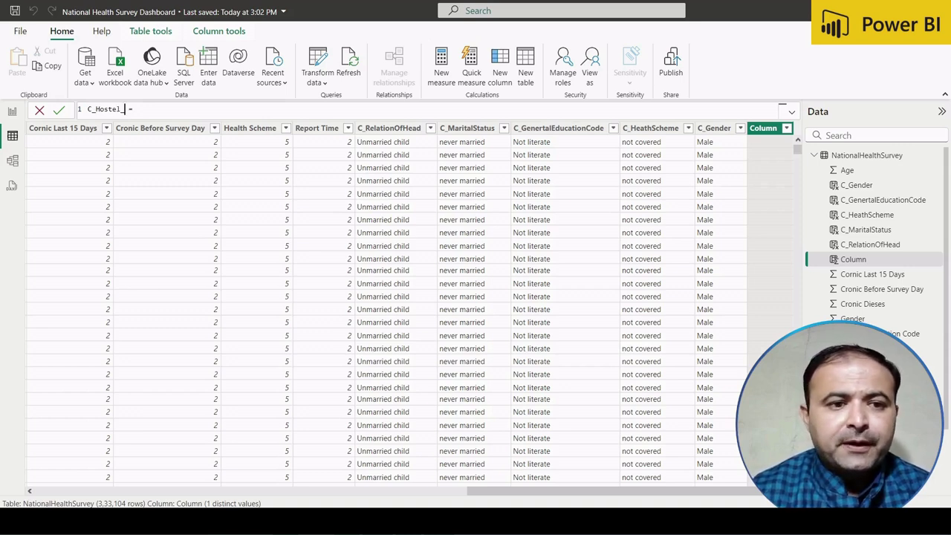
pyautogui.write('Student')
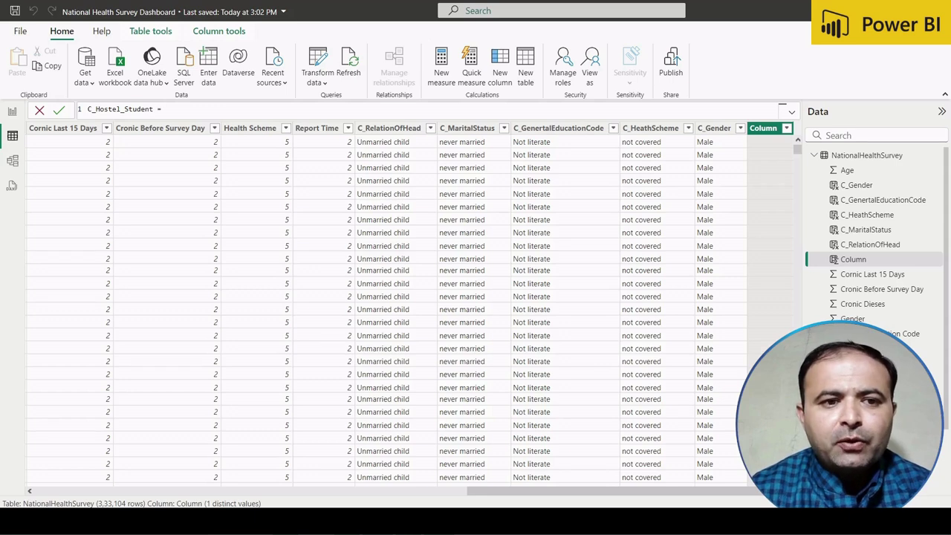
# Start the C_Hostel_Student formula with SWITCH, using NationalHealthSurvey[Hostel Students] as the expression.
pyautogui.write('SWITCH(')
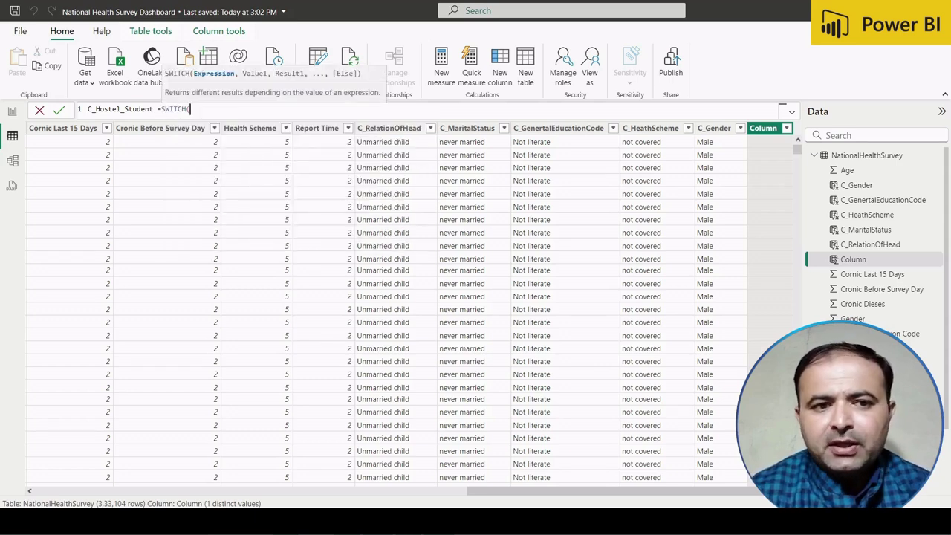
pyautogui.write('nat')
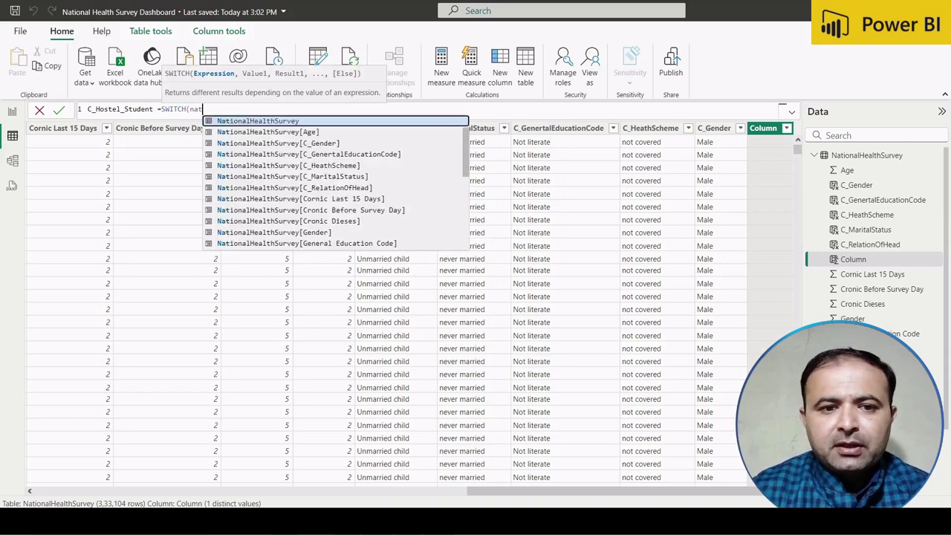
pyautogui.press('Down')
pyautogui.press('Down')
pyautogui.press('Down')
pyautogui.press('Down')
pyautogui.press('Down')
pyautogui.press('Down')
pyautogui.press('Down')
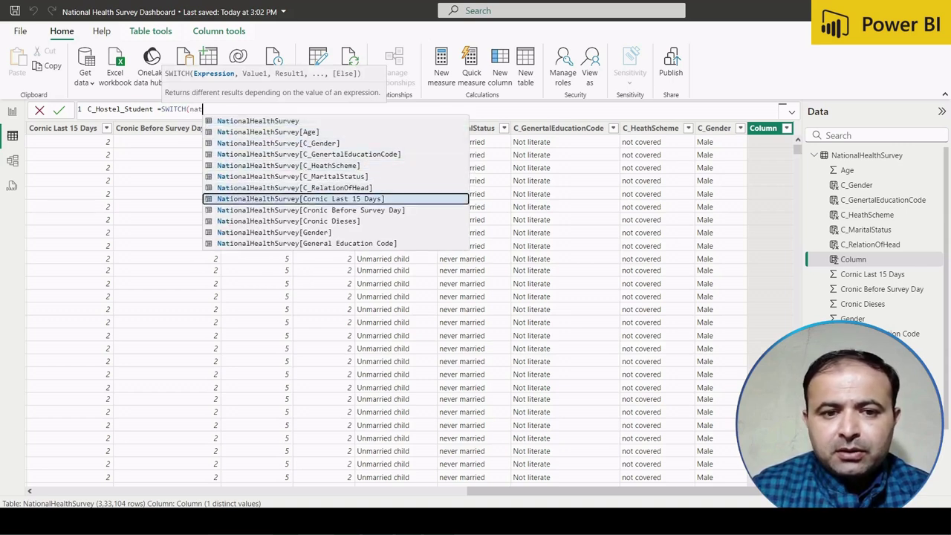
pyautogui.press('Down')
pyautogui.press('Down')
pyautogui.press('Down')
pyautogui.press('Down')
pyautogui.press('Down')
pyautogui.press('Down')
pyautogui.press('Down')
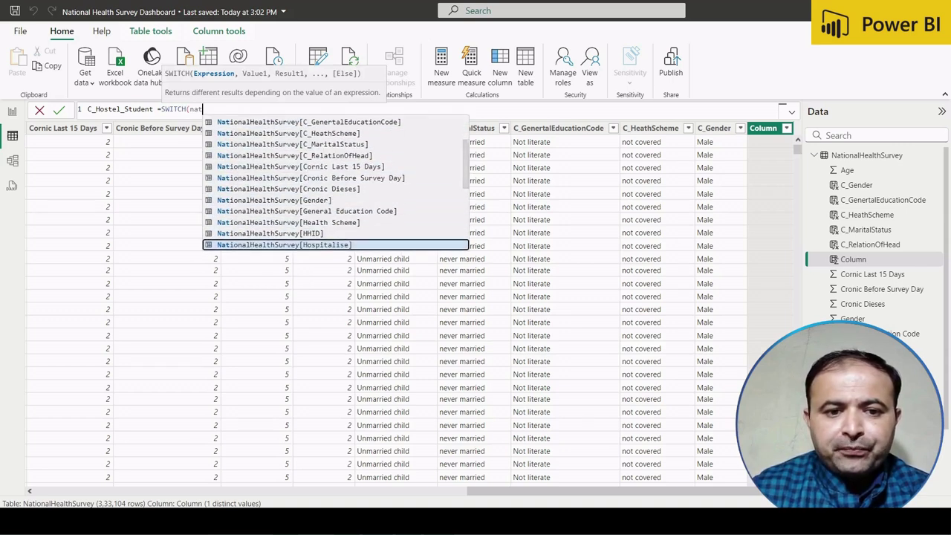
pyautogui.press('Down')
pyautogui.press('Down')
pyautogui.press('Down')
pyautogui.press('Up')
pyautogui.press('Up')
pyautogui.press('Tab')
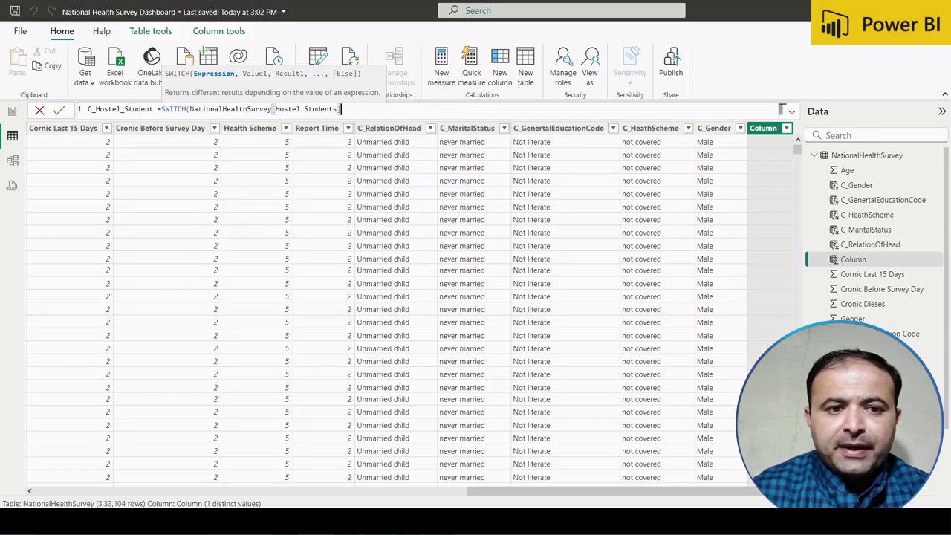
# Label hostel code 1 "Yes" and code 2 "No" in the C_Hostel_Student formula, and commit it.
pyautogui.write(',1"')
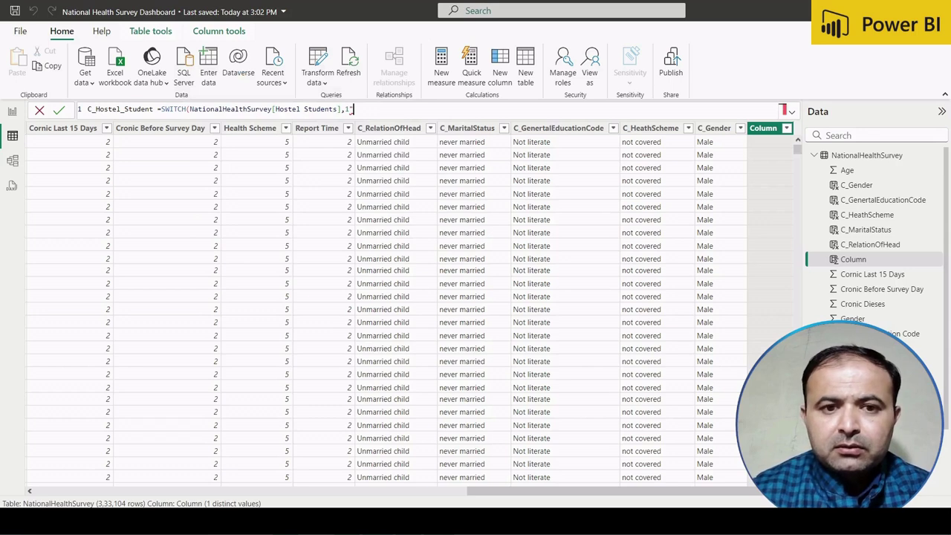
pyautogui.press('BackSpace')
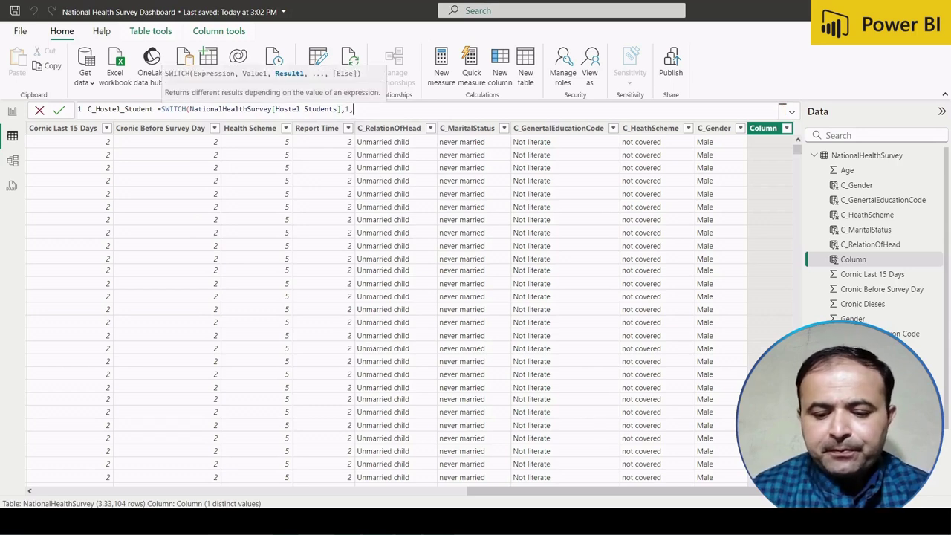
pyautogui.write(',')
pyautogui.write('"')
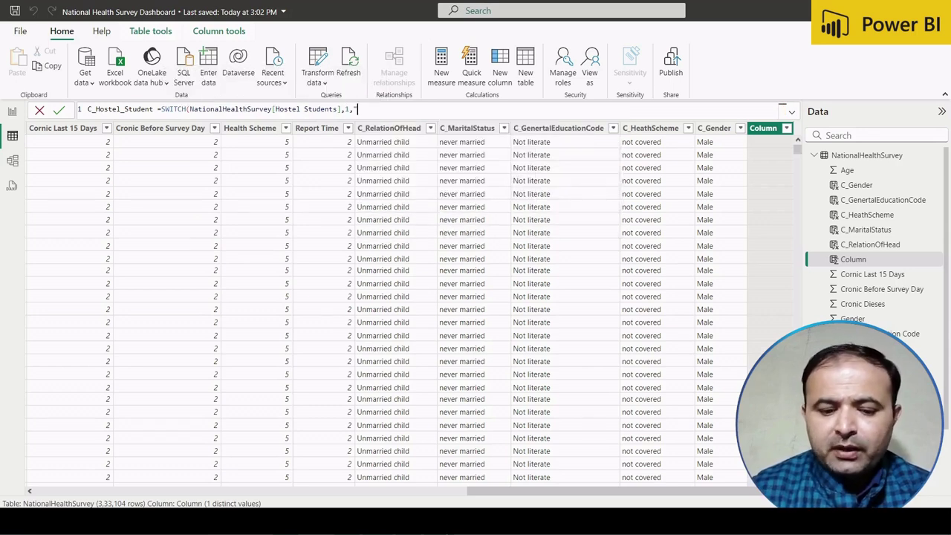
pyautogui.write('Yes",2"No')
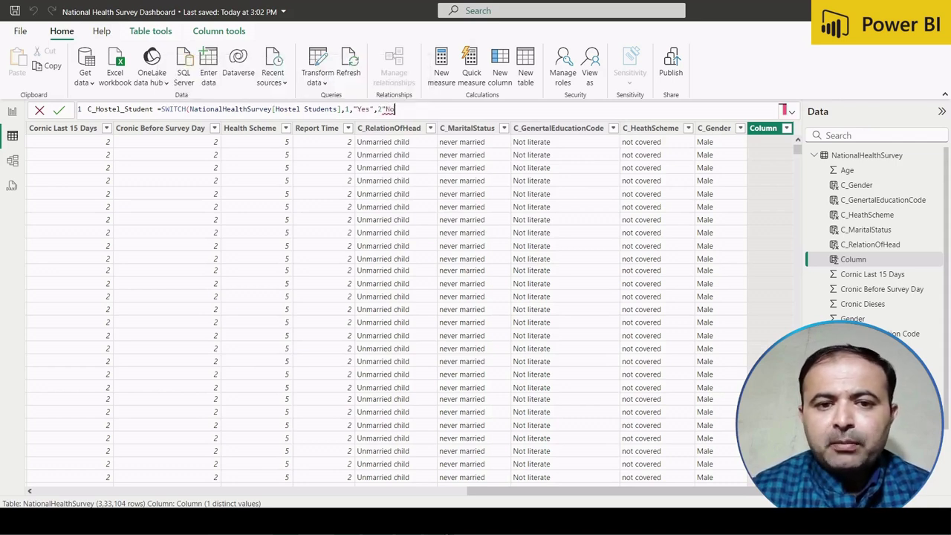
pyautogui.press('BackSpace')
pyautogui.press('BackSpace')
pyautogui.press('BackSpace')
pyautogui.write(',2"')
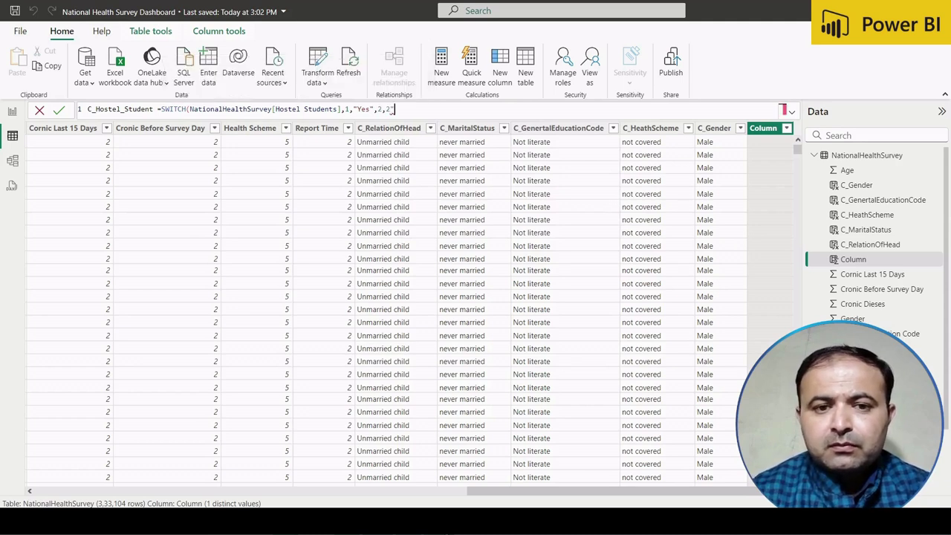
pyautogui.press('BackSpace')
pyautogui.press('BackSpace')
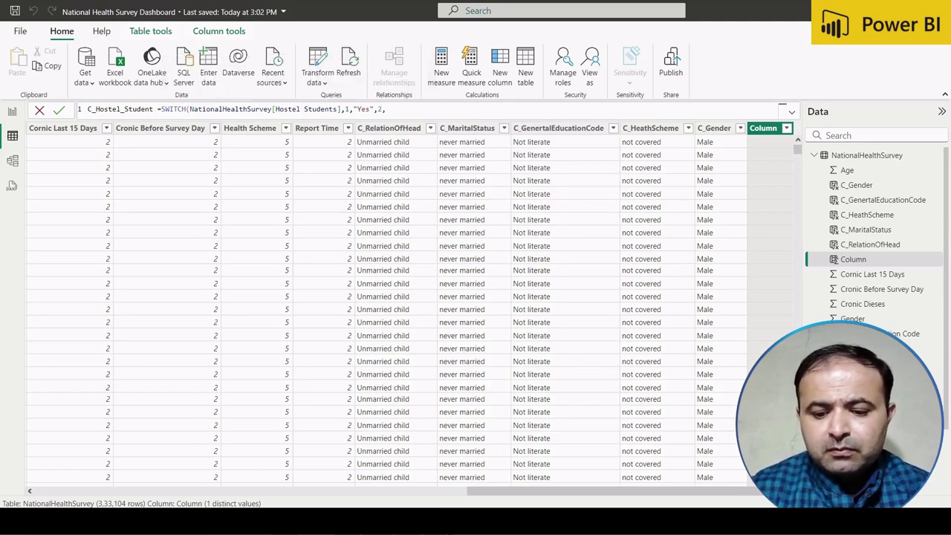
pyautogui.write('"No")')
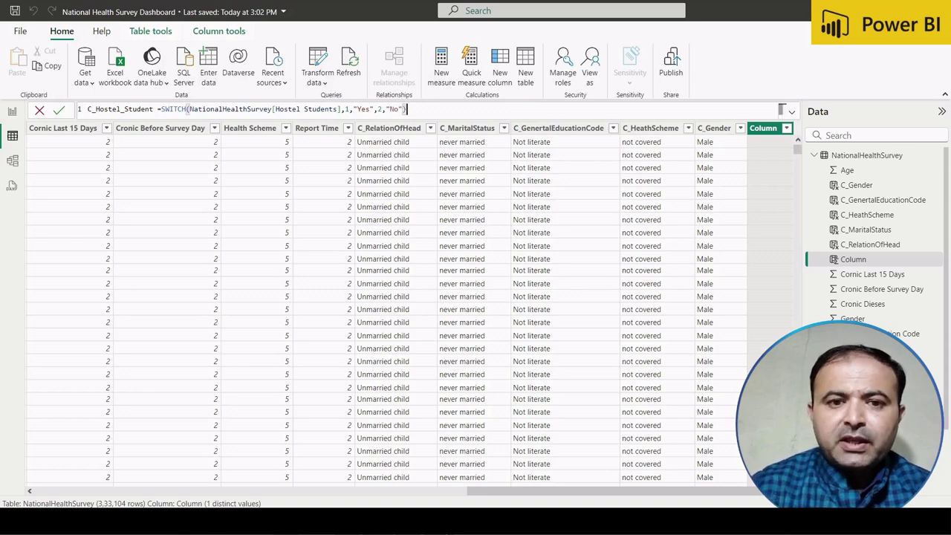
pyautogui.press('Return')
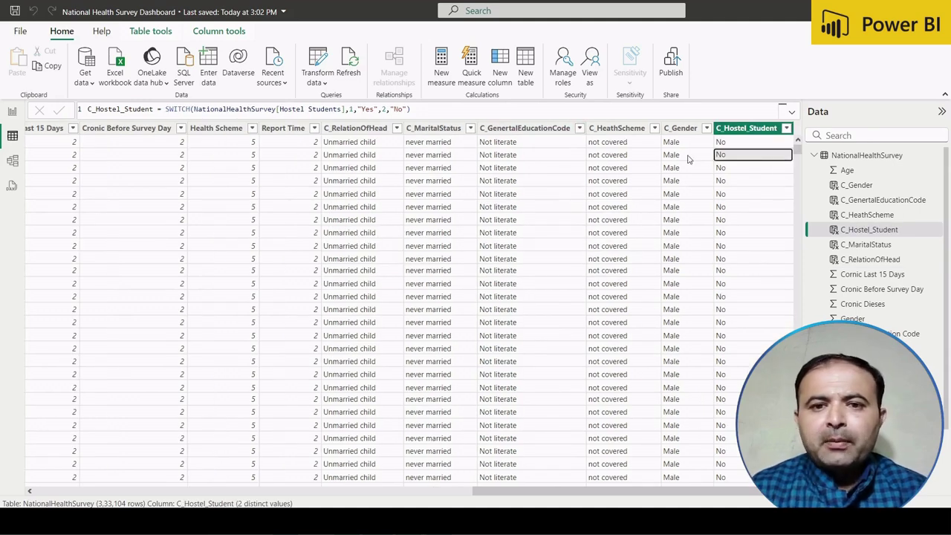
# Review the code definitions for the survey columns on Excel's Definitions sheet, and return to the Power BI table.
pyautogui.hotkey('alt', 'Tab')
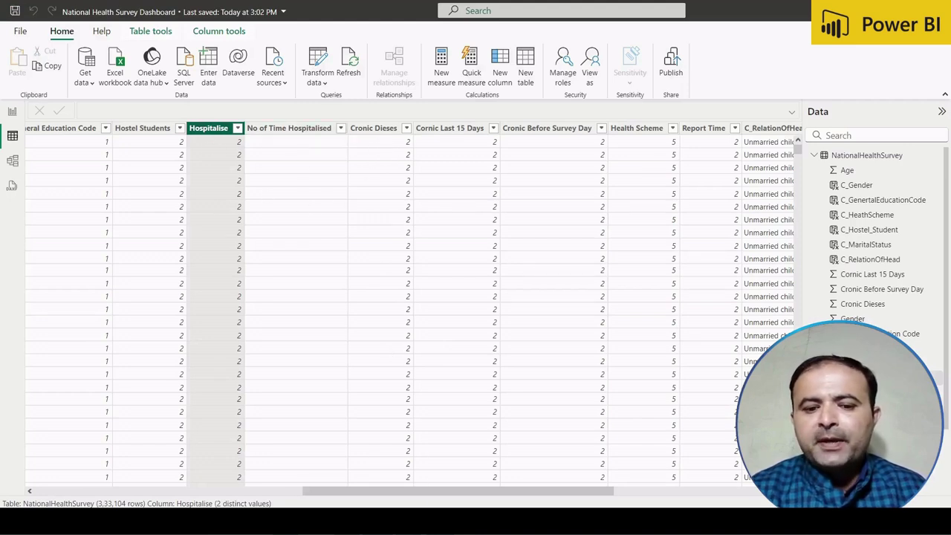
pyautogui.click(450, 427)
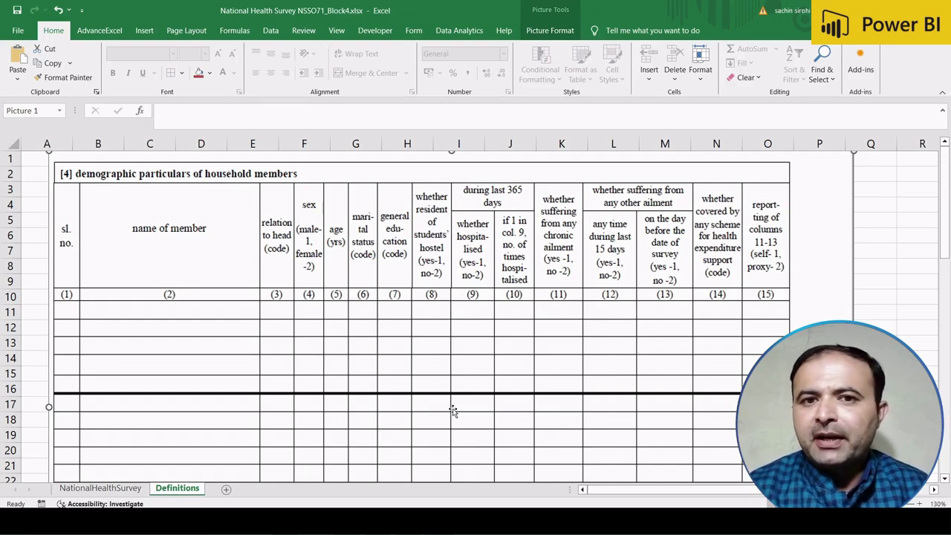
pyautogui.hotkey('alt', 'Tab')
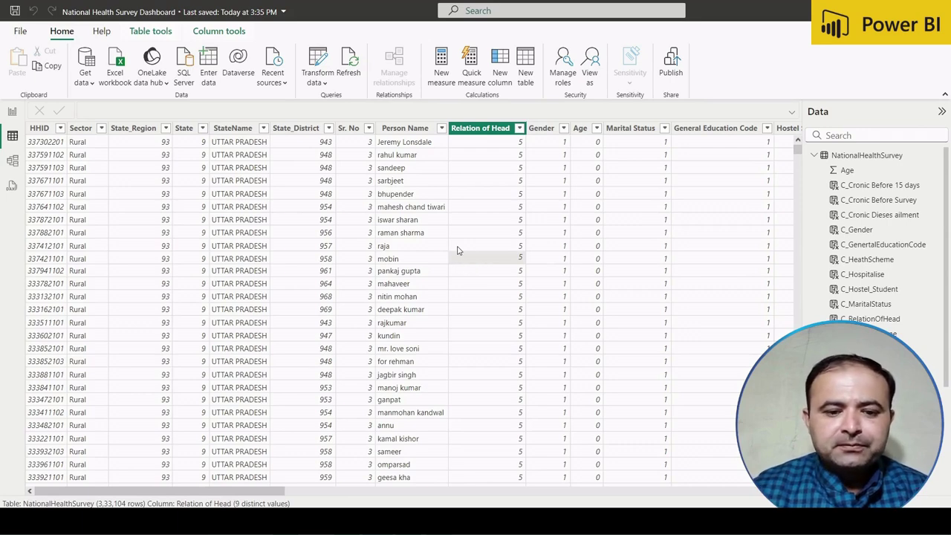
# Review the formulas of the calculated columns C_RelationOfHead and C_MaritalStatus in the NationalHealthSurvey table.
pyautogui.hscroll(3, 318, 220)
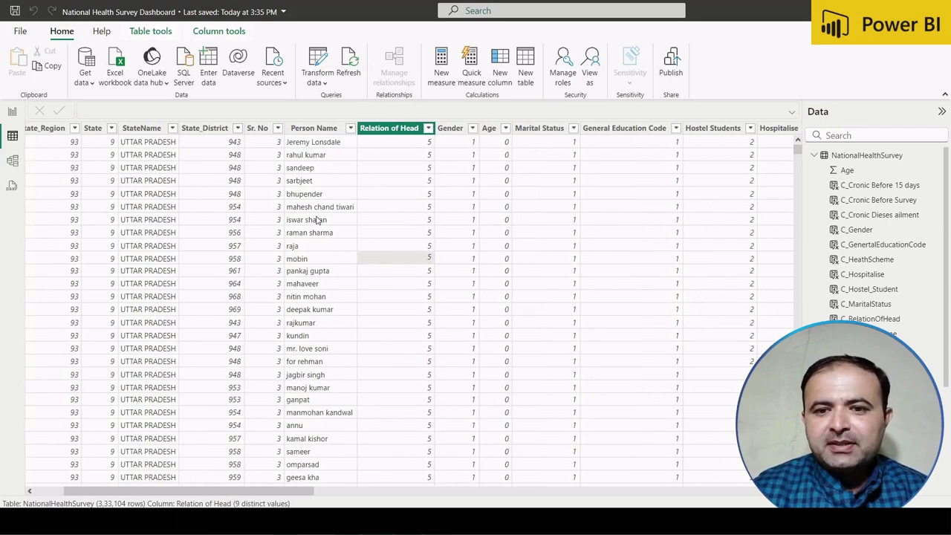
pyautogui.hscroll(20, 318, 220)
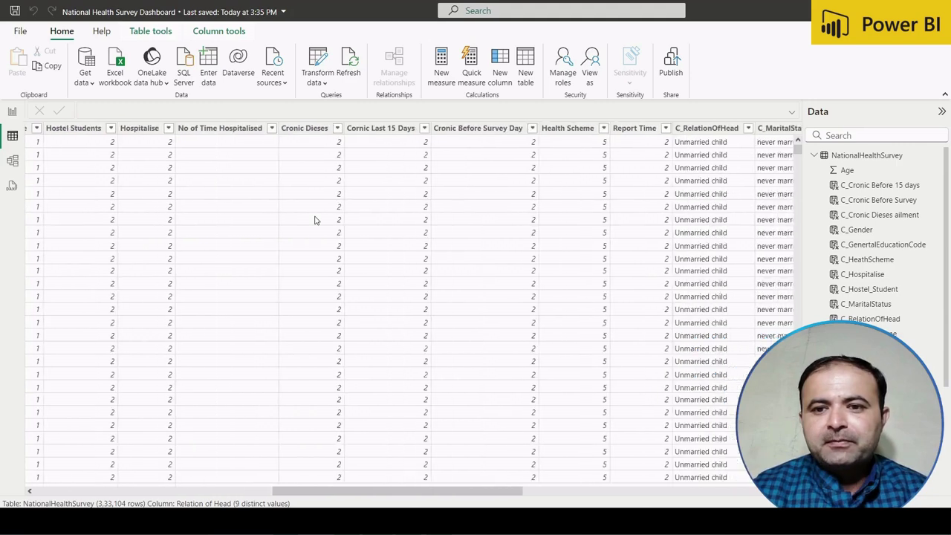
pyautogui.hscroll(5, 315, 220)
pyautogui.hscroll(4, 434, 188)
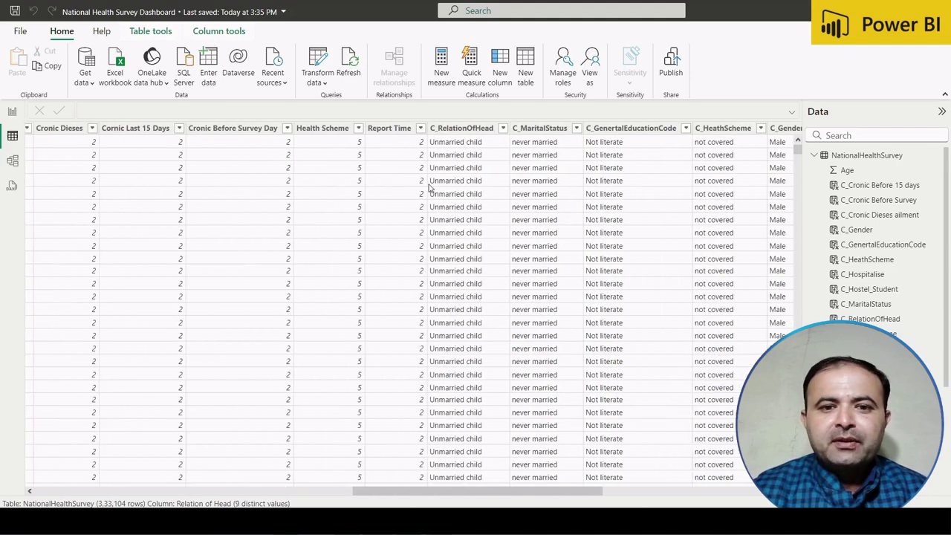
pyautogui.hscroll(4, 428, 188)
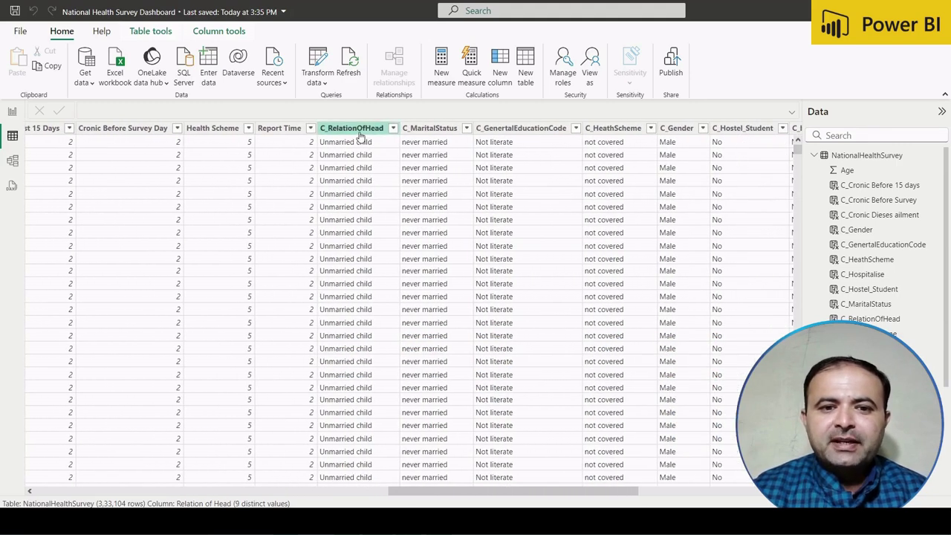
pyautogui.click(360, 134)
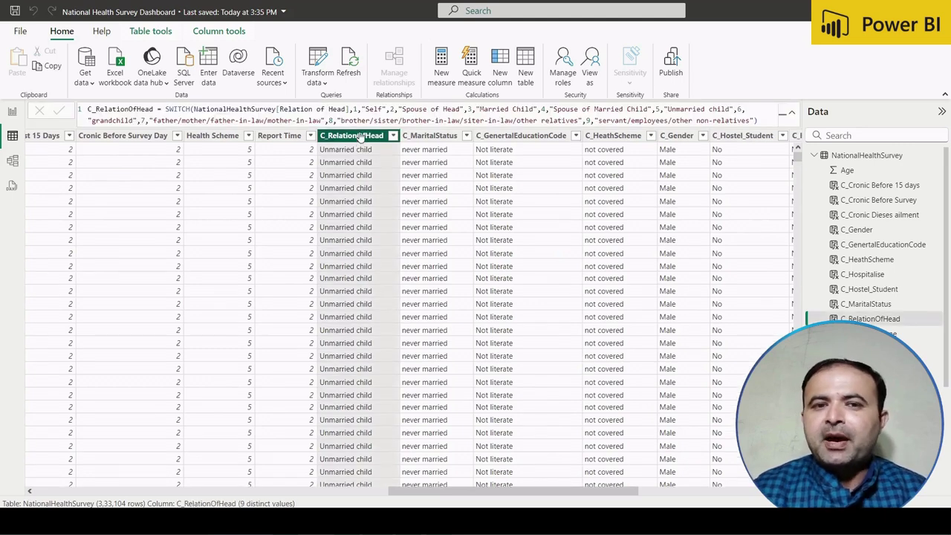
pyautogui.click(428, 136)
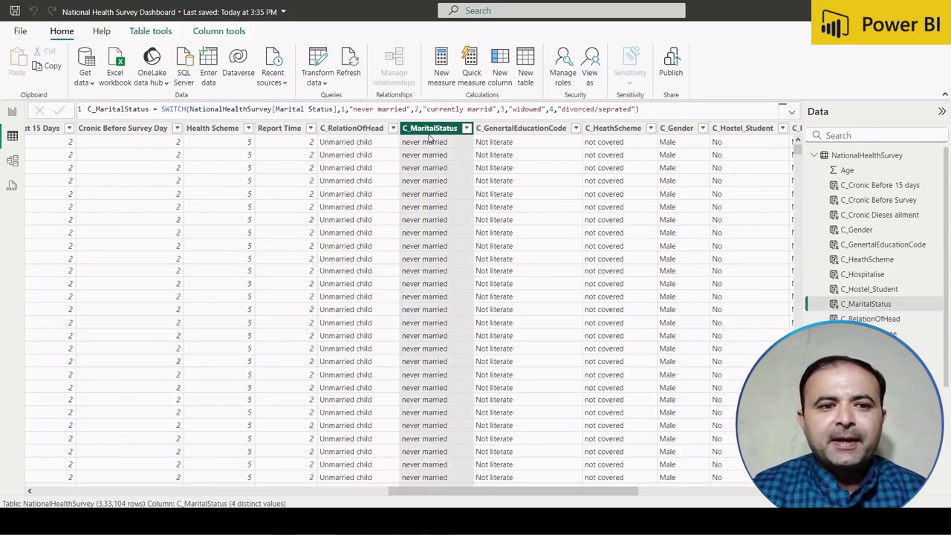
# Correct the misspelled name of the calculated education column to C_GeneralEducationCode in its formula.
pyautogui.hscroll(2, 523, 212)
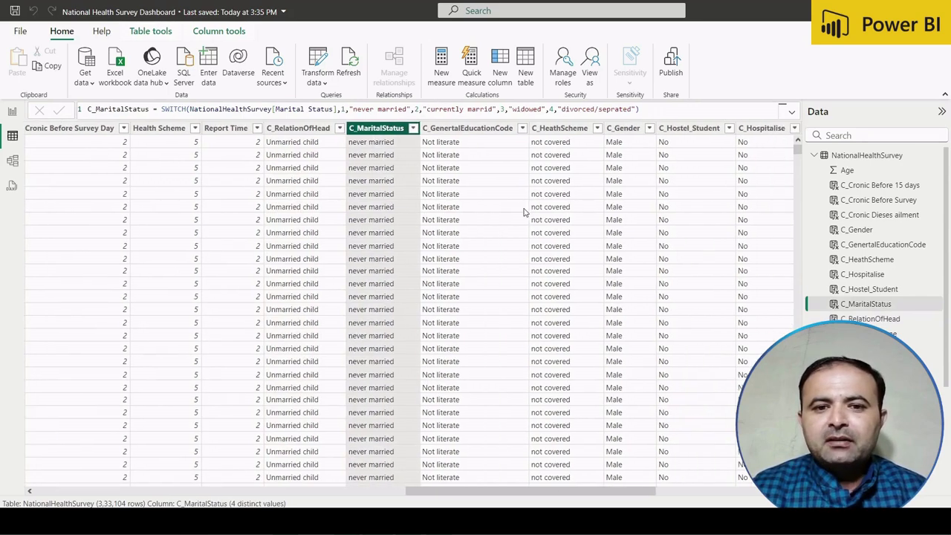
pyautogui.hscroll(1, 522, 212)
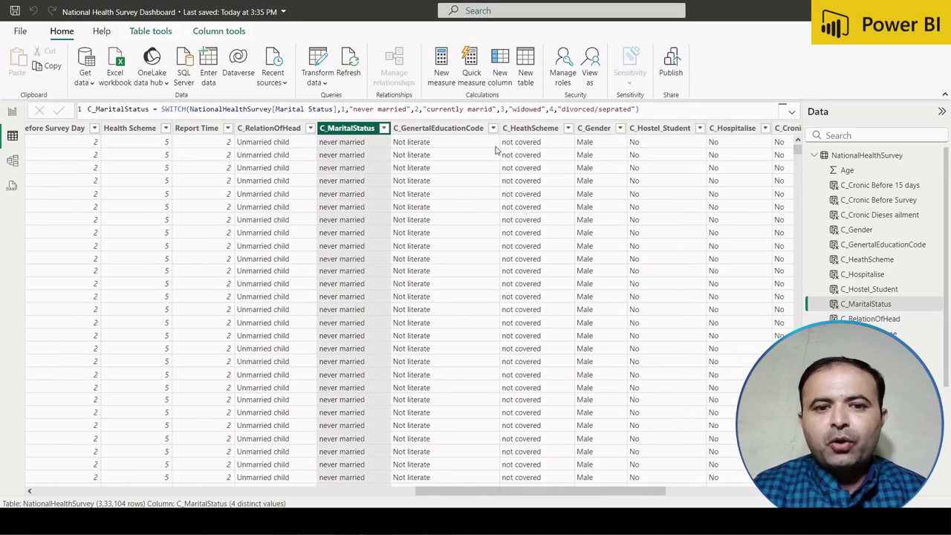
pyautogui.click(451, 128)
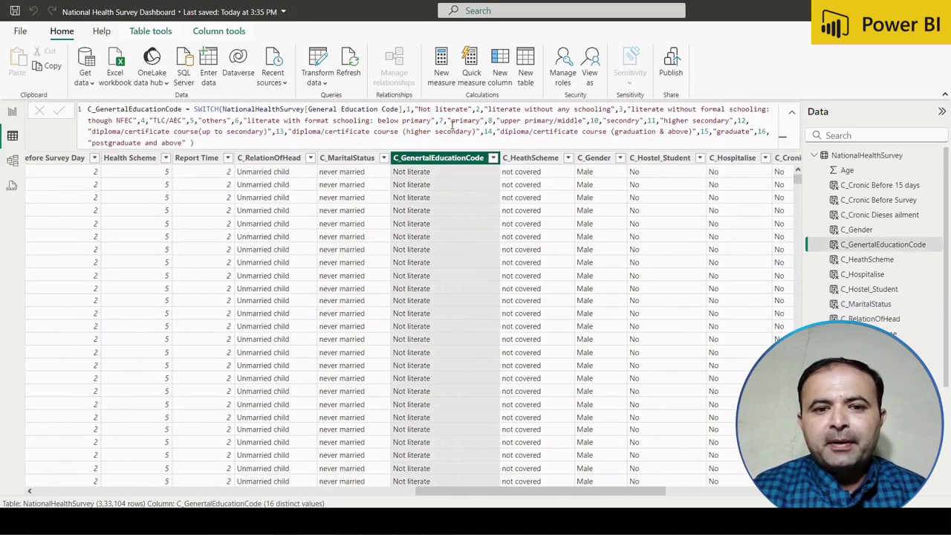
pyautogui.press('Return')
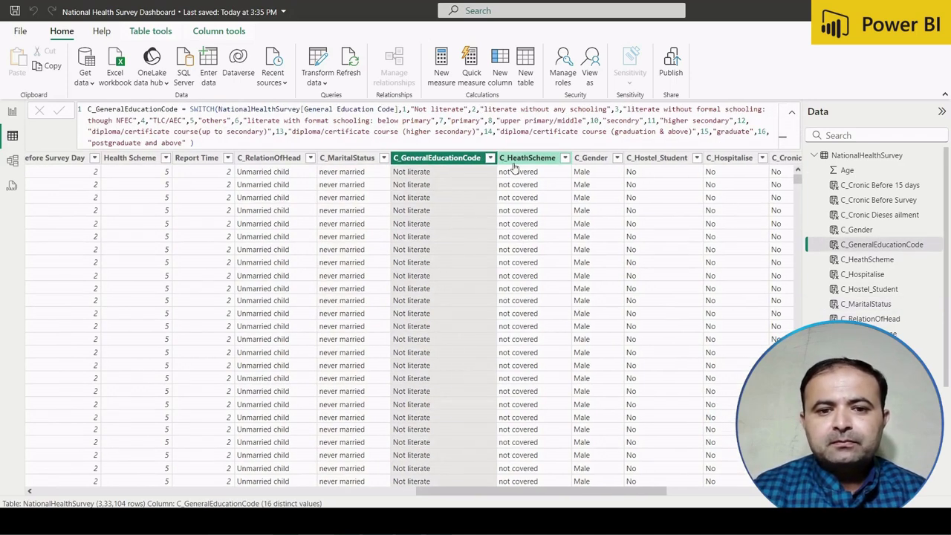
# Review the formulas of the calculated columns from C_HeathScheme through C_ReportingTime, covering gender, hostel, hospitalisation and chronic ailments.
pyautogui.click(514, 162)
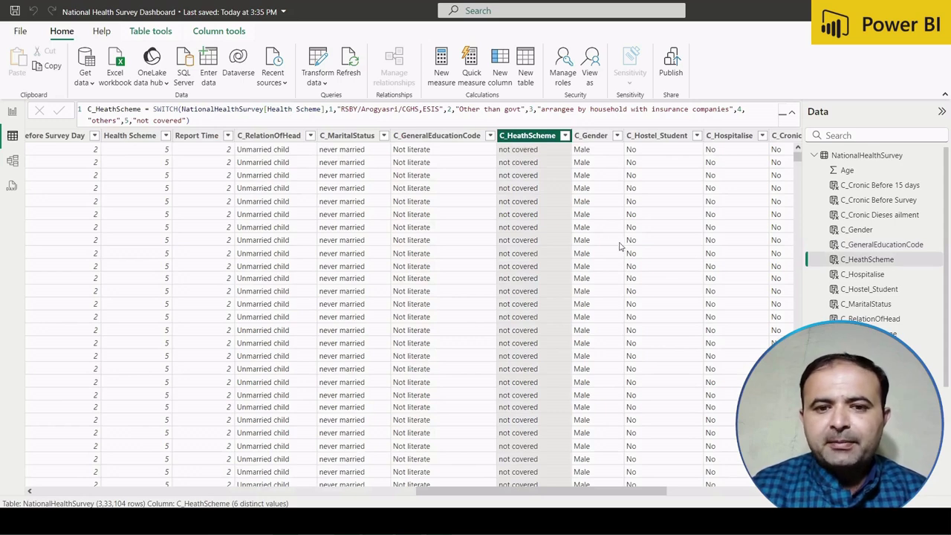
pyautogui.hscroll(5, 623, 252)
pyautogui.hscroll(3, 623, 251)
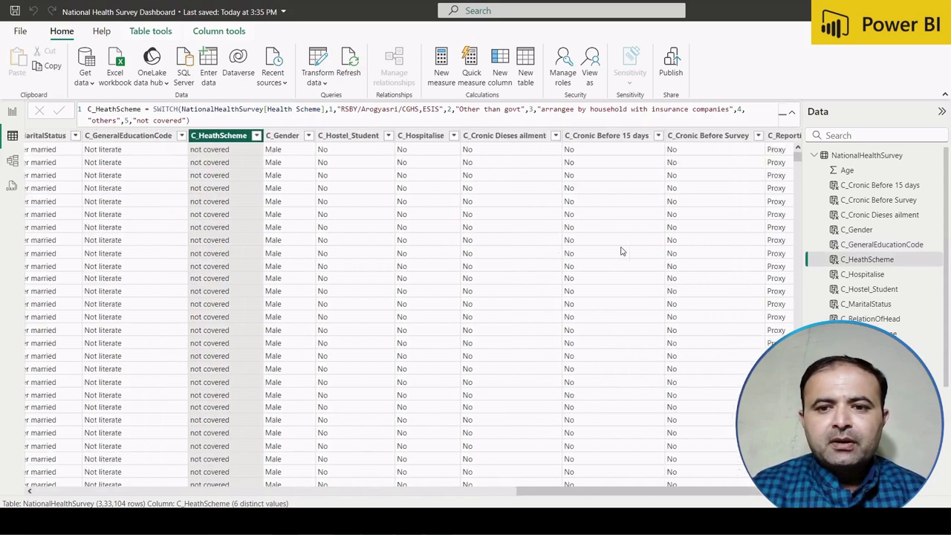
pyautogui.click(238, 141)
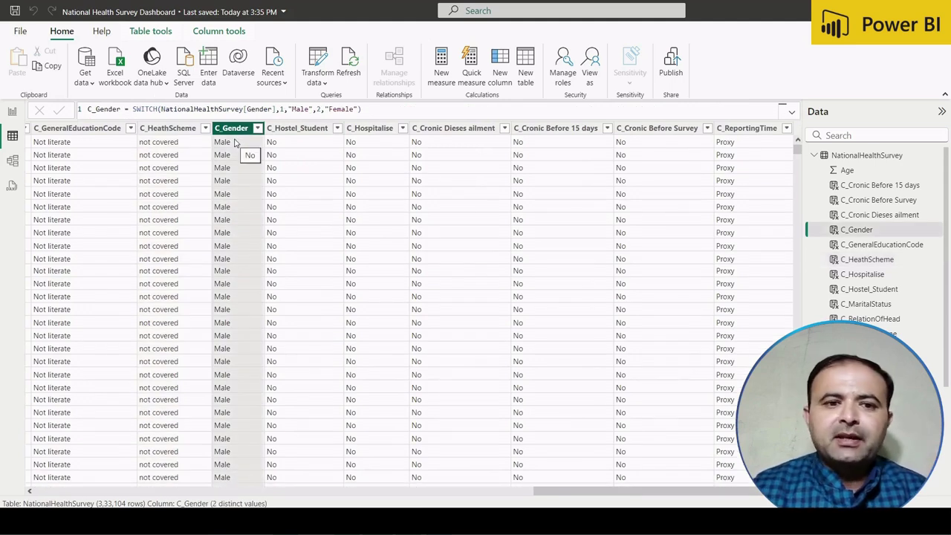
pyautogui.click(286, 134)
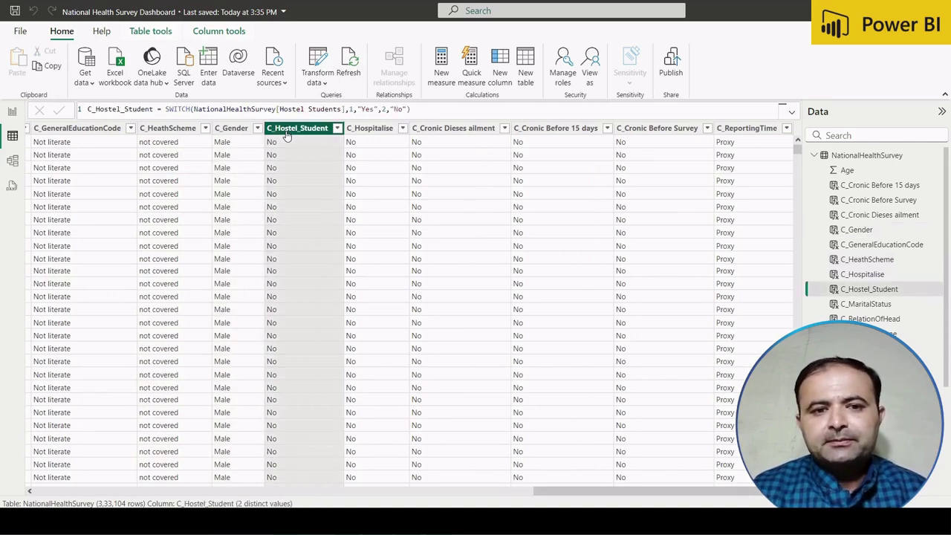
pyautogui.click(368, 131)
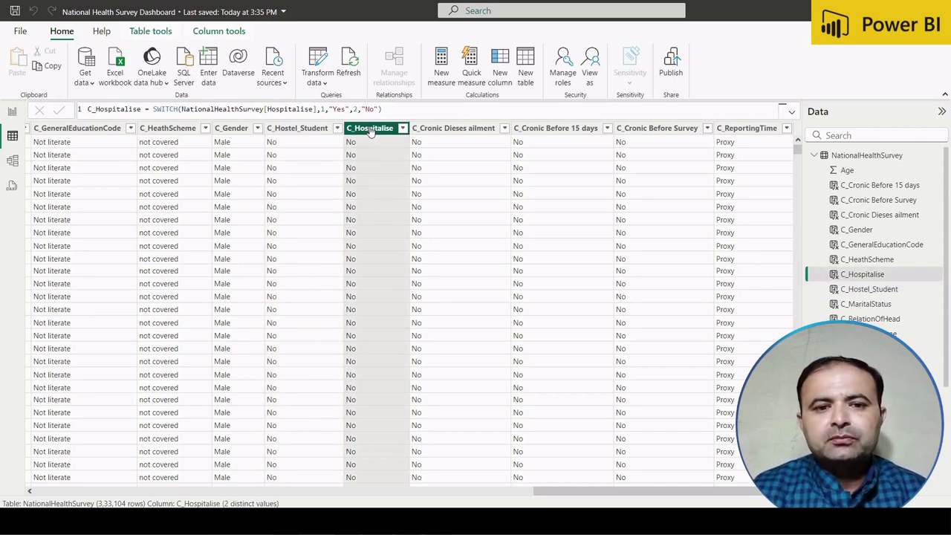
pyautogui.click(435, 134)
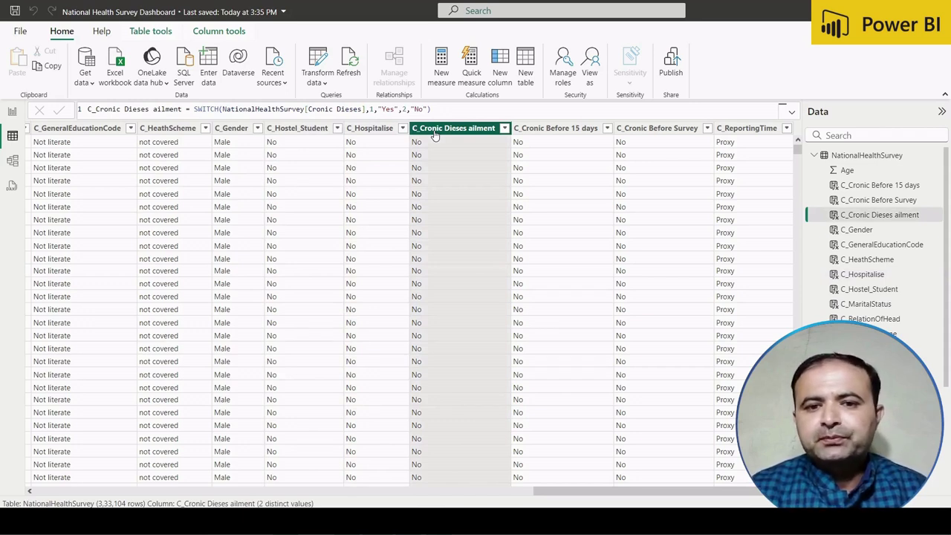
pyautogui.click(548, 131)
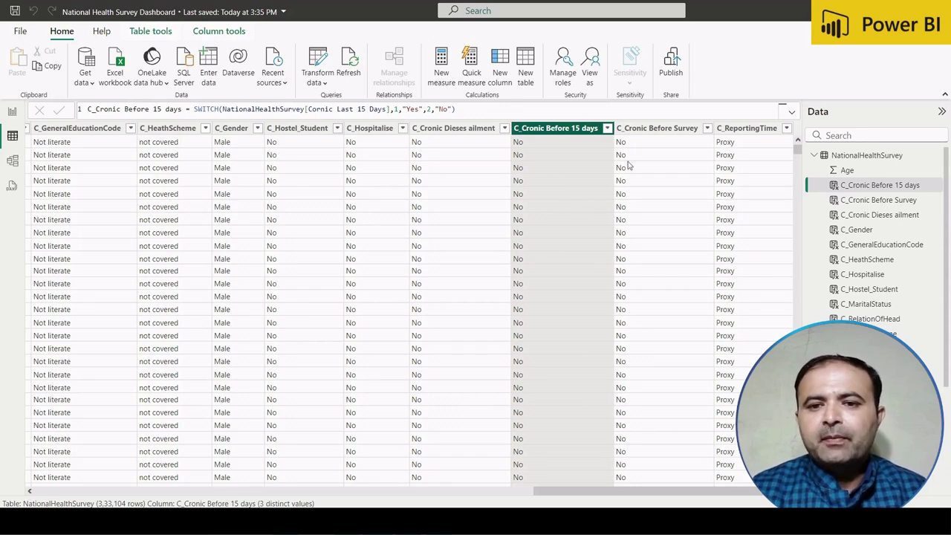
pyautogui.click(657, 132)
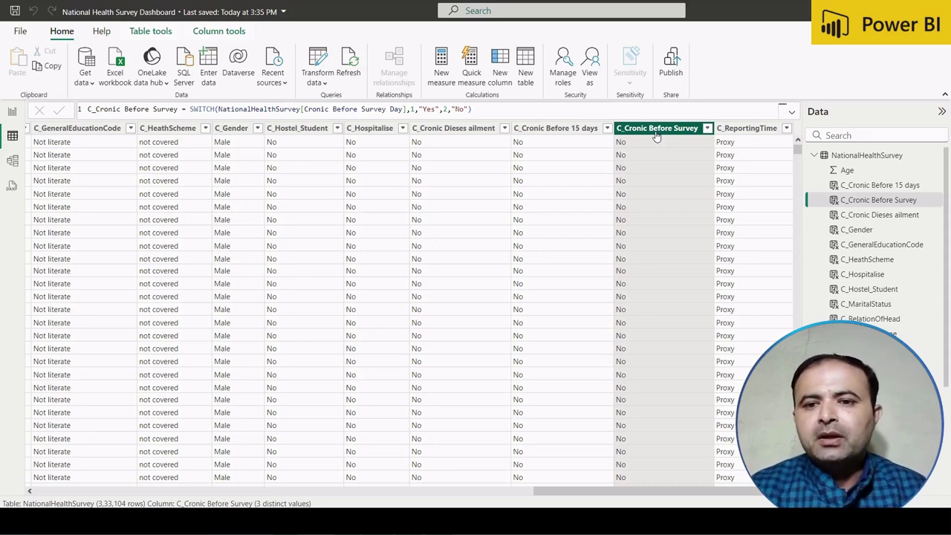
pyautogui.click(741, 131)
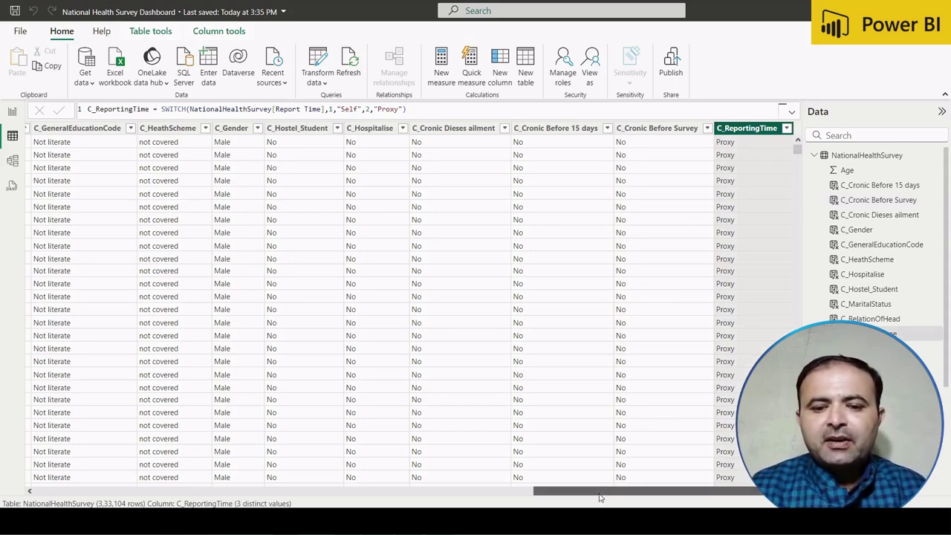
pyautogui.moveTo(601, 497); pyautogui.dragTo(2, 473)
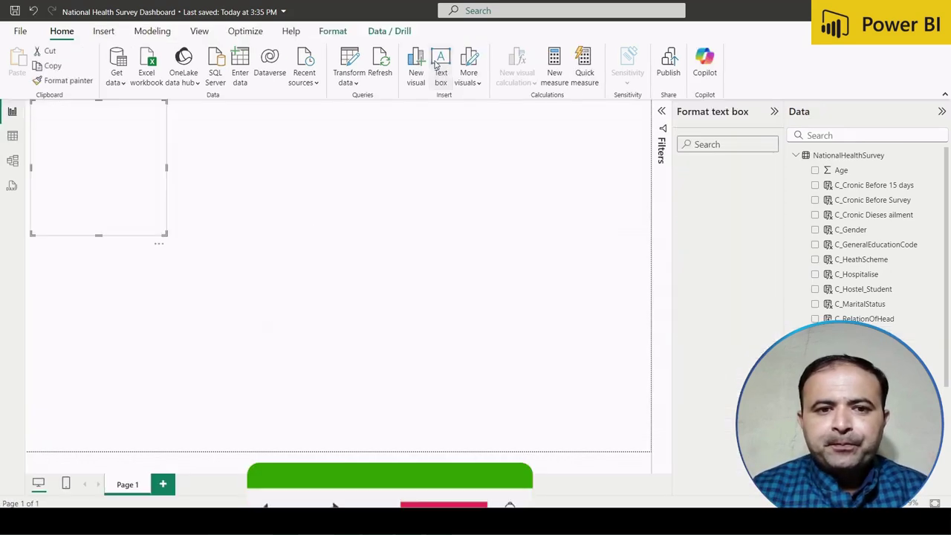
# Stretch the text box on the report page across the full page width and reduce it to a thin banner.
pyautogui.click(168, 168)
pyautogui.moveTo(167, 168); pyautogui.dragTo(651, 142)
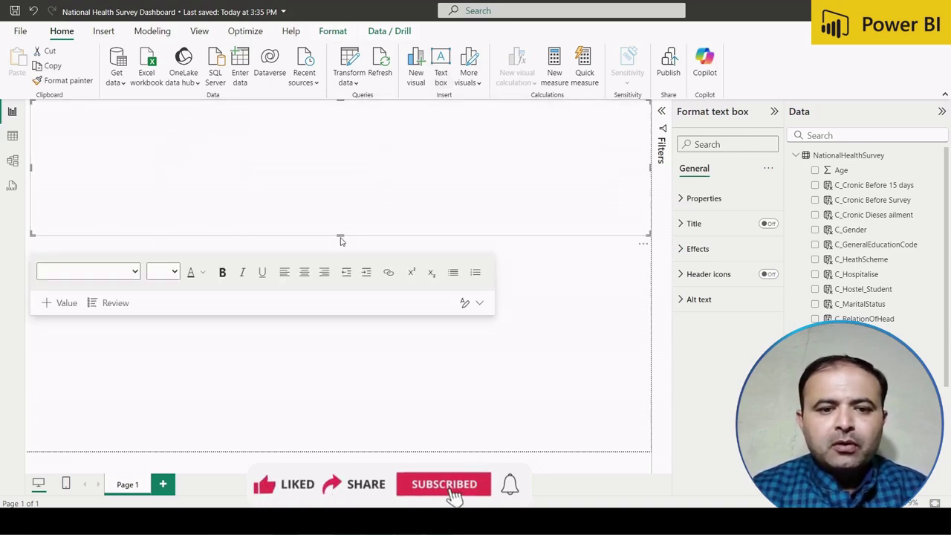
pyautogui.moveTo(342, 240); pyautogui.dragTo(342, 128)
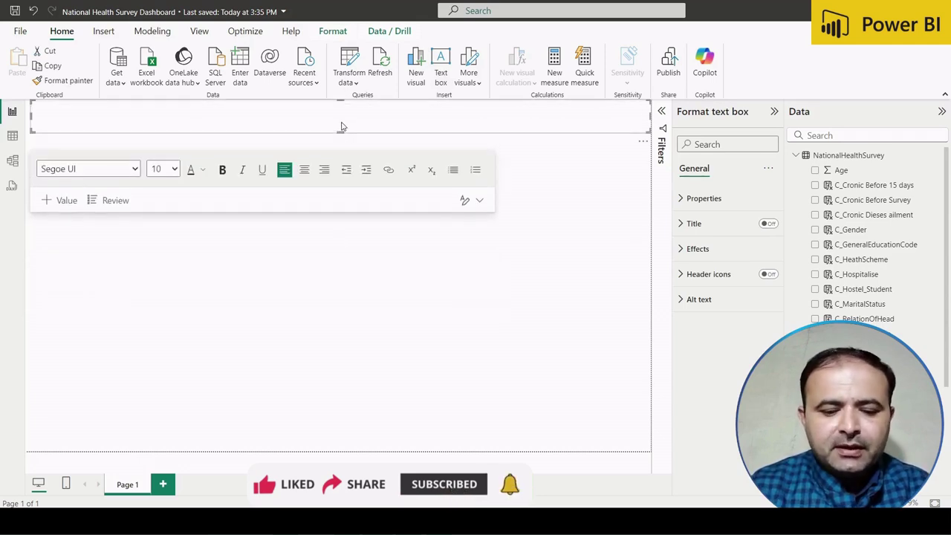
# Enter the title "National Health Survey- Health Care Dashboard" in the text box, in bold, size 28 and centred.
pyautogui.write('National Health Survey- HealthCare Dashboard')
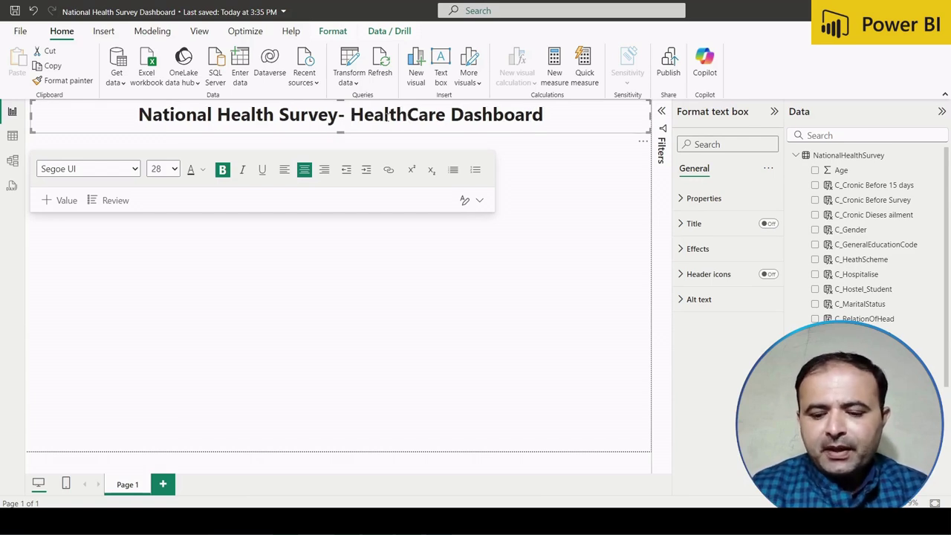
pyautogui.press('Right')
pyautogui.press('Right')
pyautogui.press('Right')
pyautogui.press('Right')
pyautogui.press('Right')
pyautogui.press('Right')
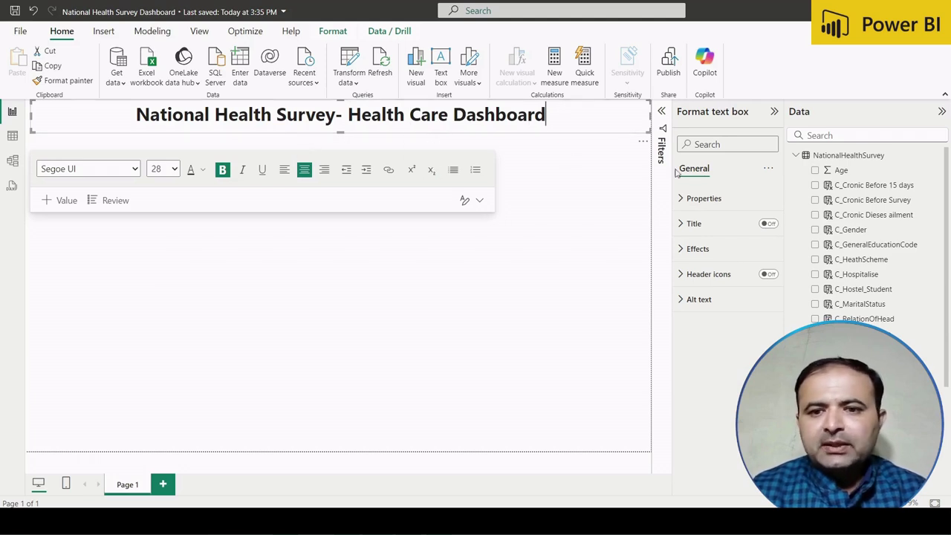
# Set the title text box's background colour to dark blue.
pyautogui.click(684, 250)
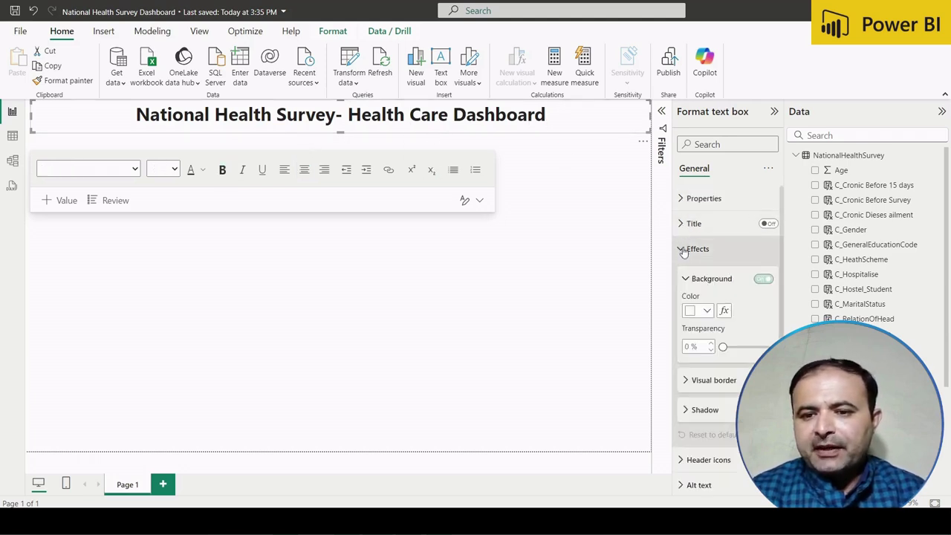
pyautogui.click(707, 312)
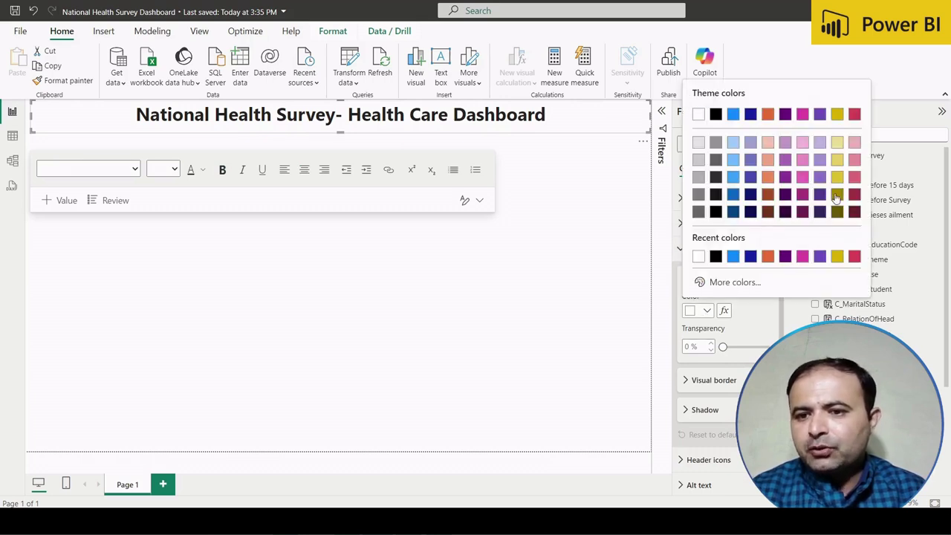
pyautogui.click(750, 256)
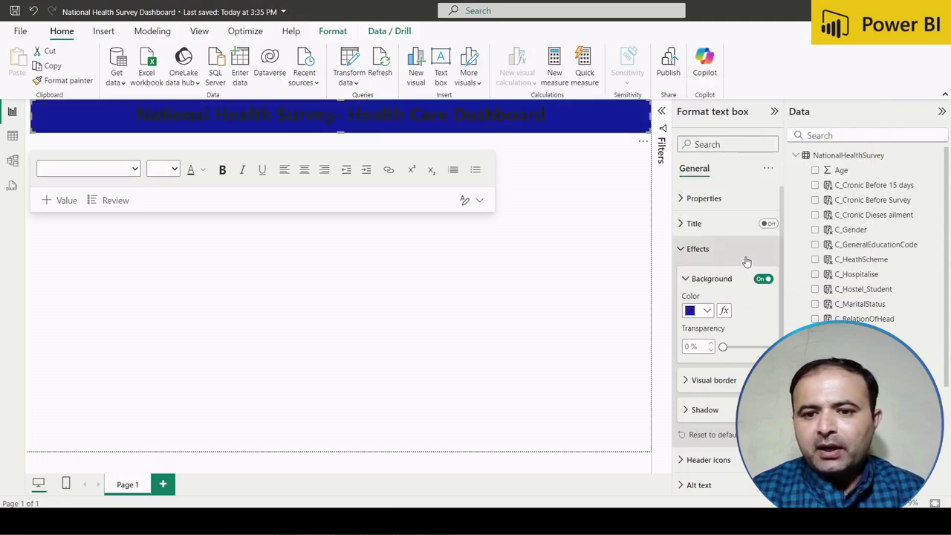
# Change the font colour of the whole dashboard title to white, and deselect the text box.
pyautogui.click(203, 172)
pyautogui.click(216, 221)
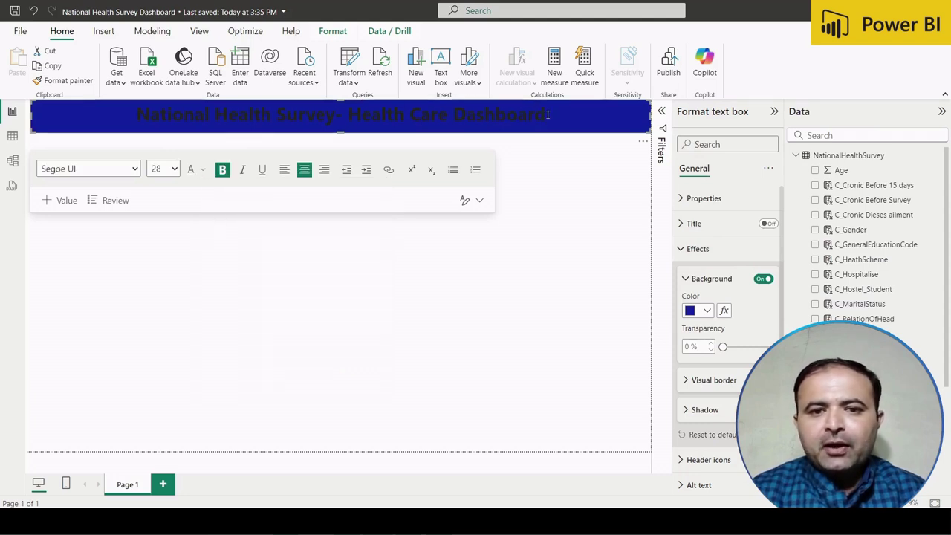
pyautogui.moveTo(547, 115); pyautogui.dragTo(141, 118)
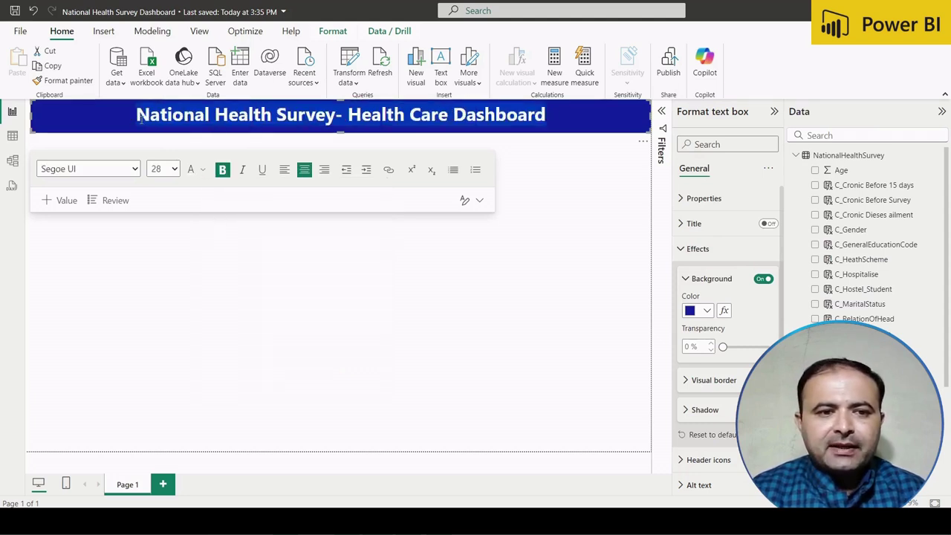
pyautogui.click(202, 170)
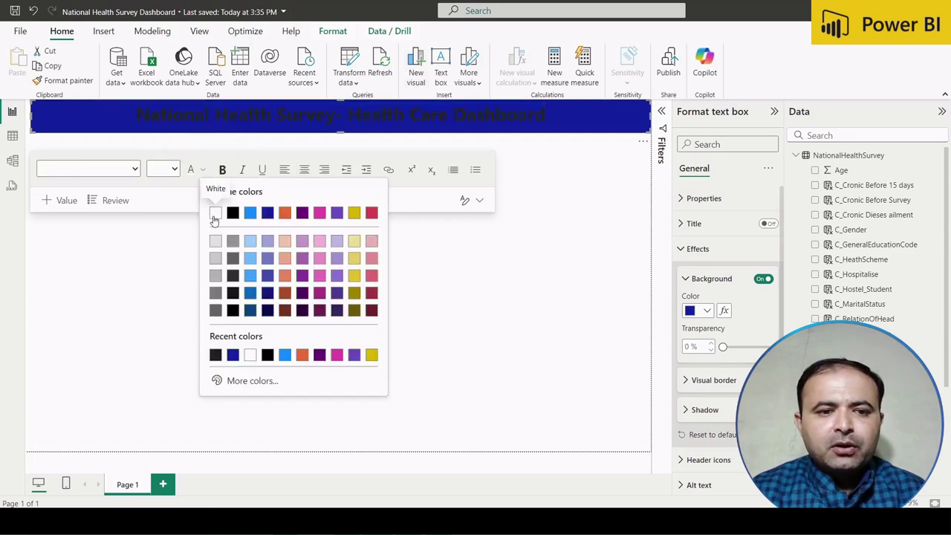
pyautogui.click(215, 214)
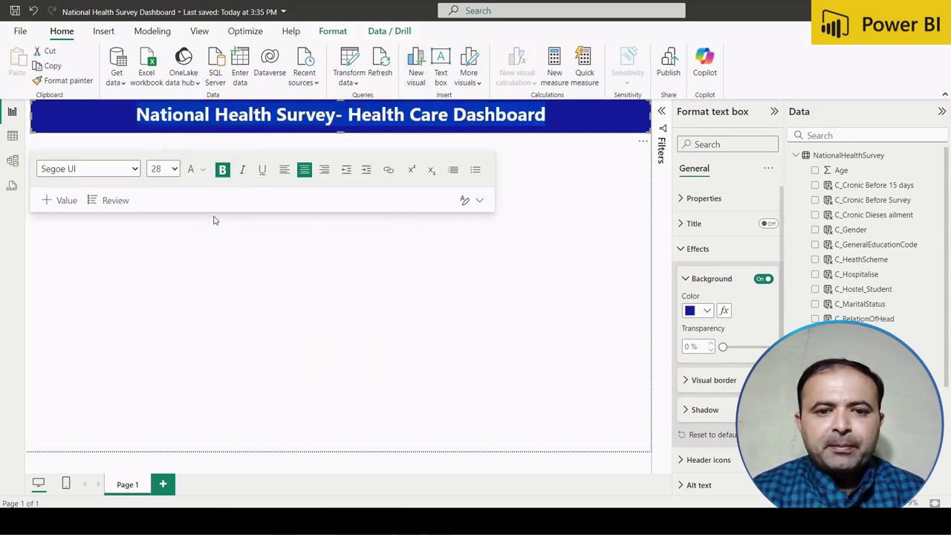
pyautogui.click(556, 122)
pyautogui.click(561, 227)
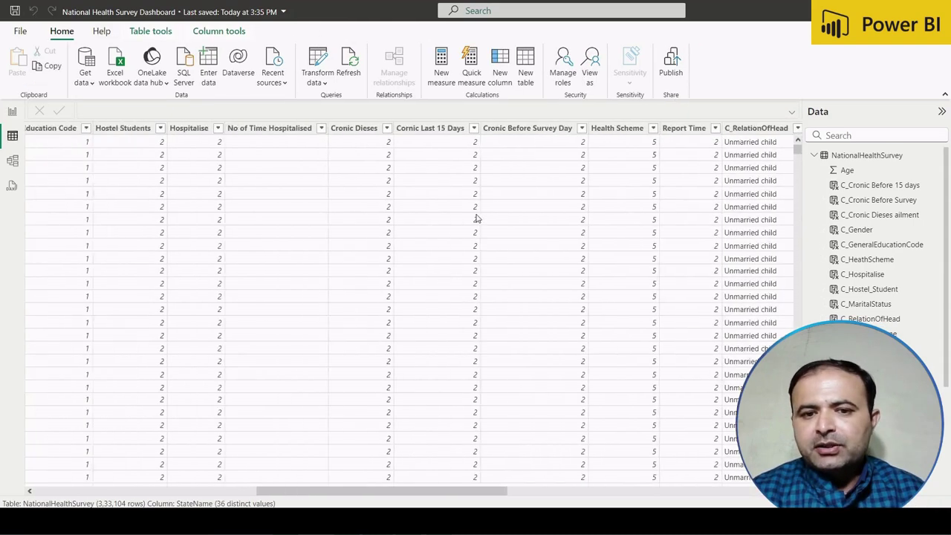
# Look over the first columns of the NationalHealthSurvey table, including the person names, and return to the report page.
pyautogui.hscroll(-15, 476, 217)
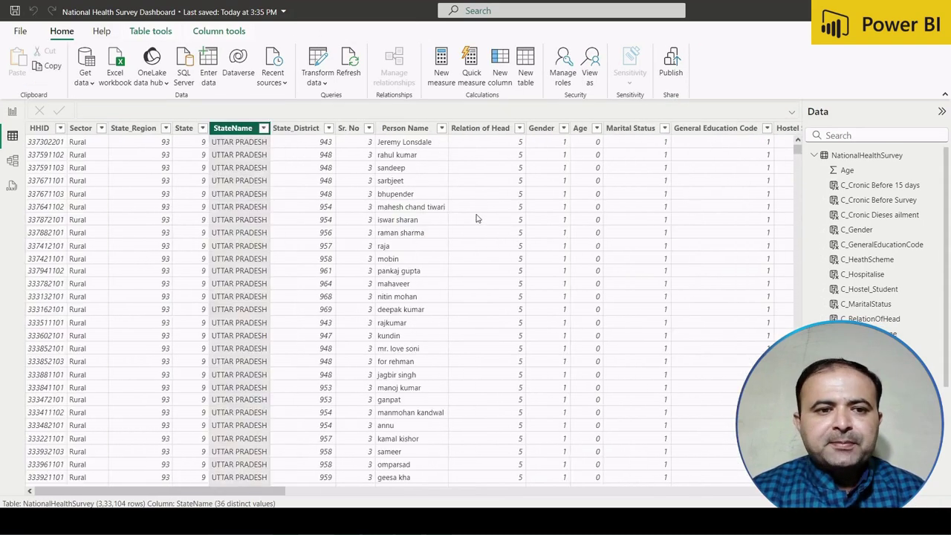
pyautogui.click(409, 234)
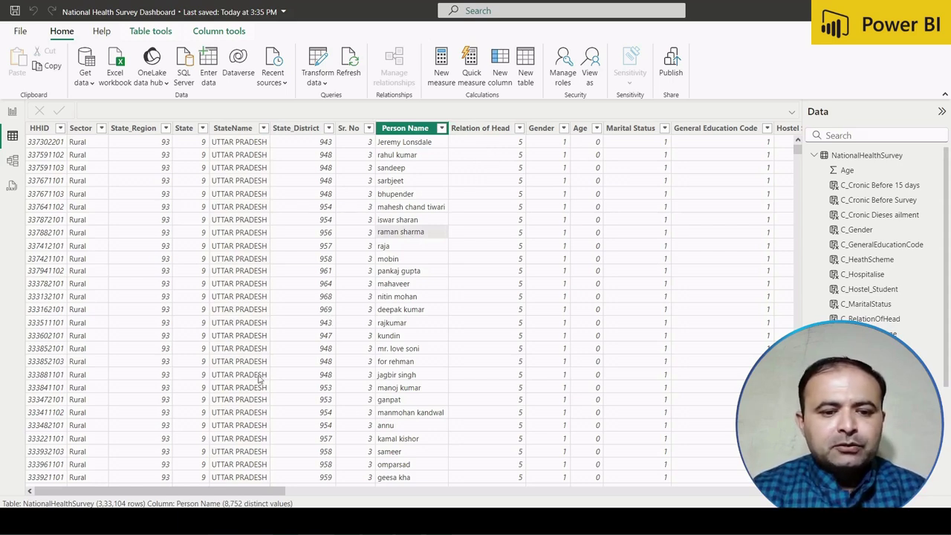
pyautogui.click(11, 112)
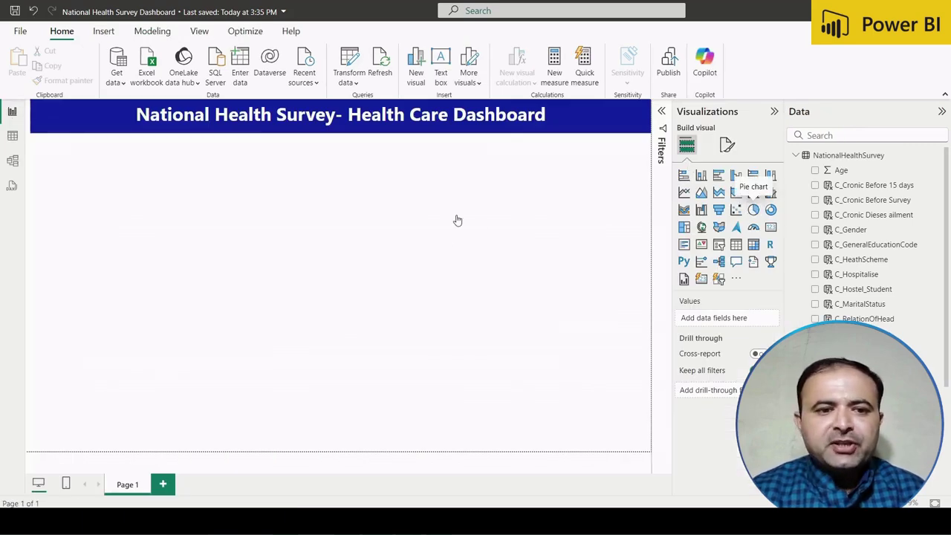
# Insert a pie chart, shrink it to about a quarter of the page width and place it directly beneath the title at the left.
pyautogui.moveTo(360, 243); pyautogui.dragTo(360, 243)
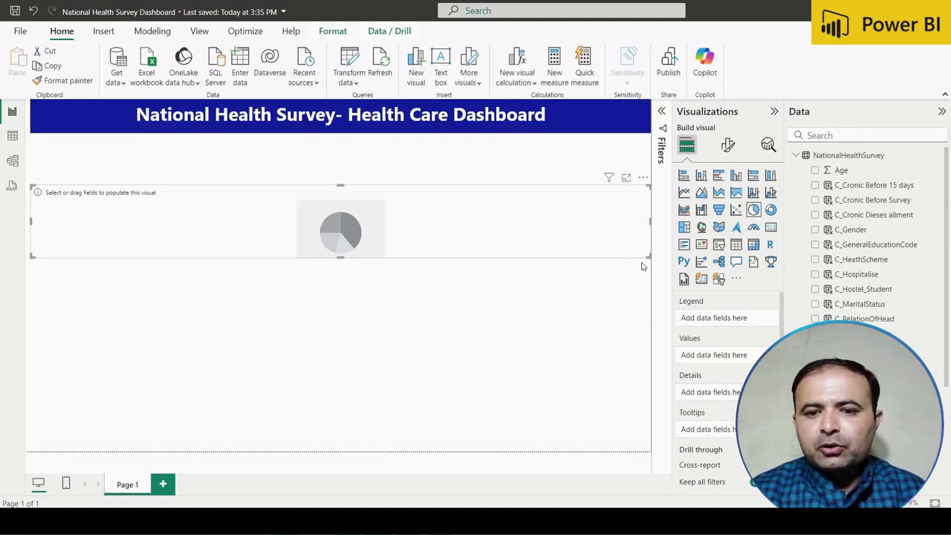
pyautogui.moveTo(646, 259); pyautogui.dragTo(240, 312)
pyautogui.moveTo(195, 266); pyautogui.dragTo(193, 217)
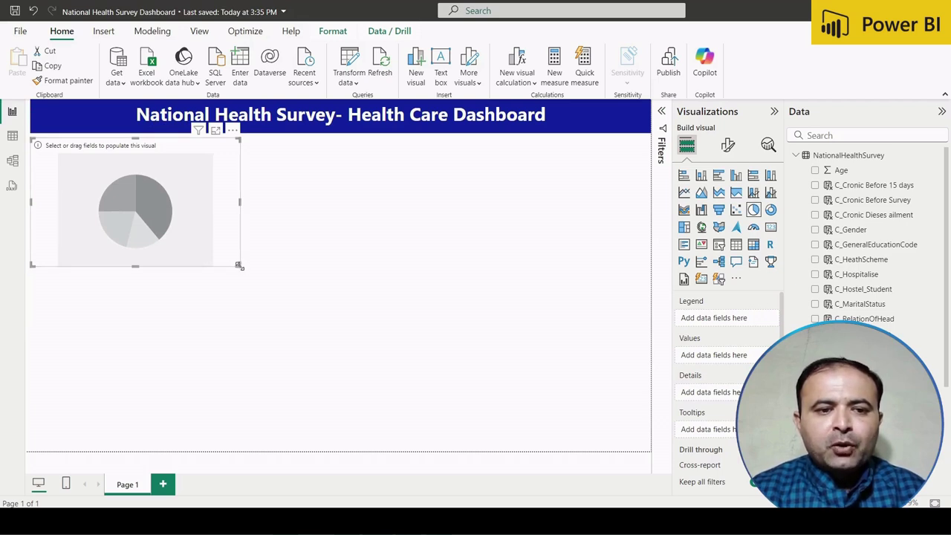
pyautogui.moveTo(239, 266); pyautogui.dragTo(196, 246)
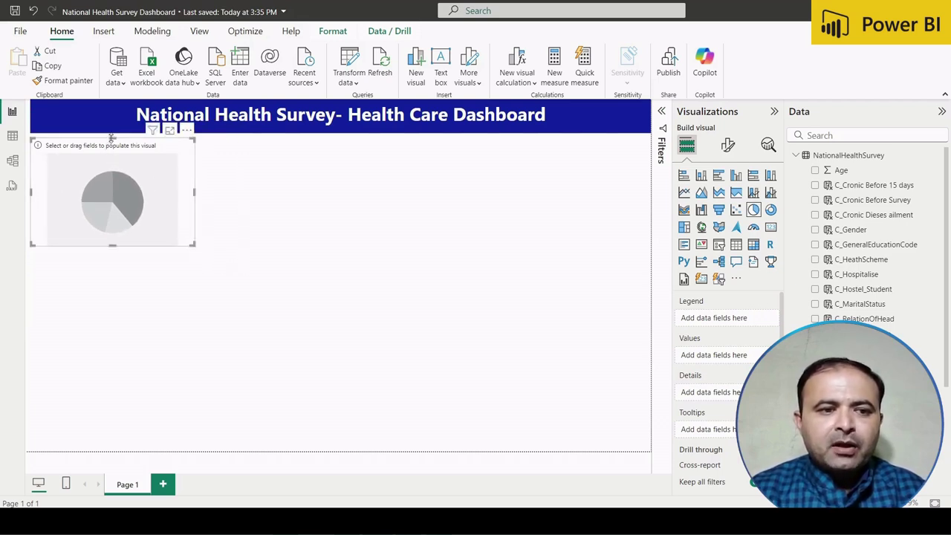
pyautogui.moveTo(111, 137); pyautogui.dragTo(111, 137)
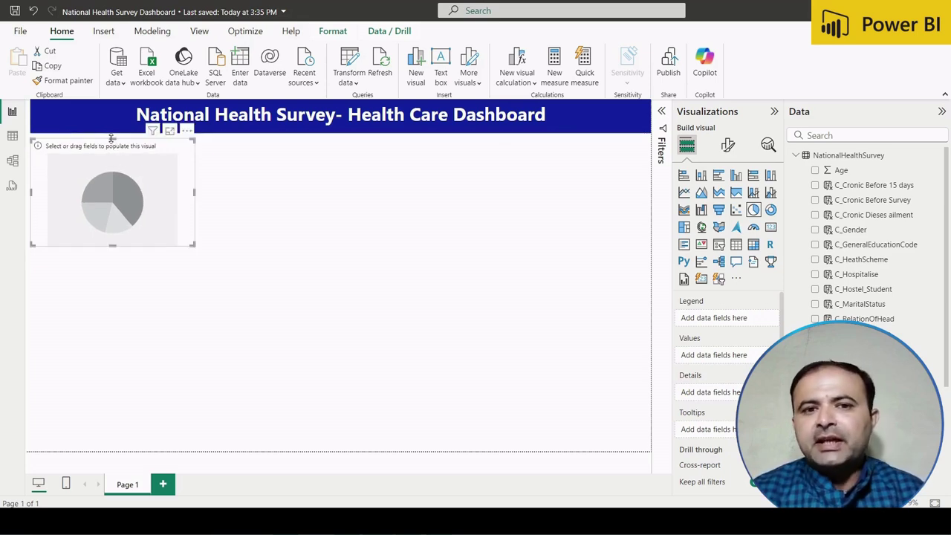
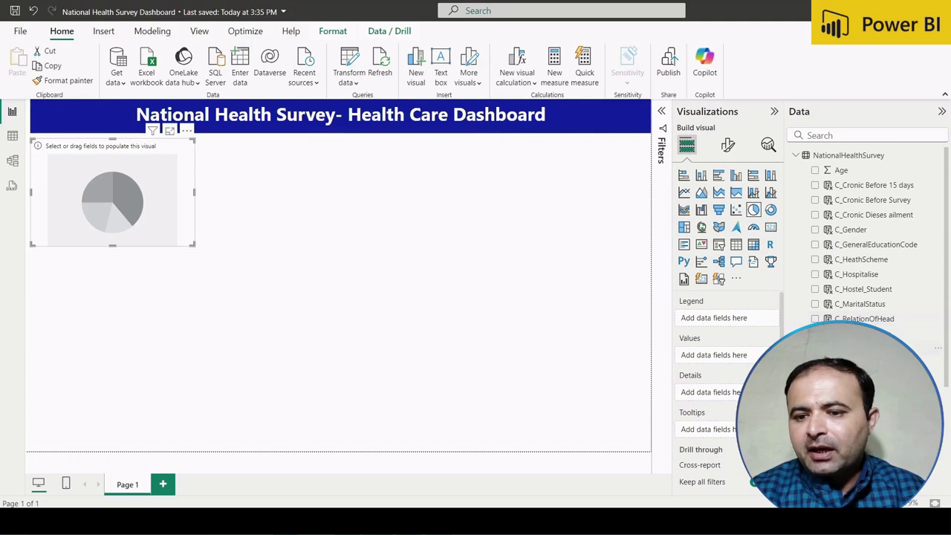
# Populate the pie chart with Marital Status as values and C_RelationOfHead as the legend.
pyautogui.scroll(-1, 846, 311)
pyautogui.scroll(-3, 869, 312)
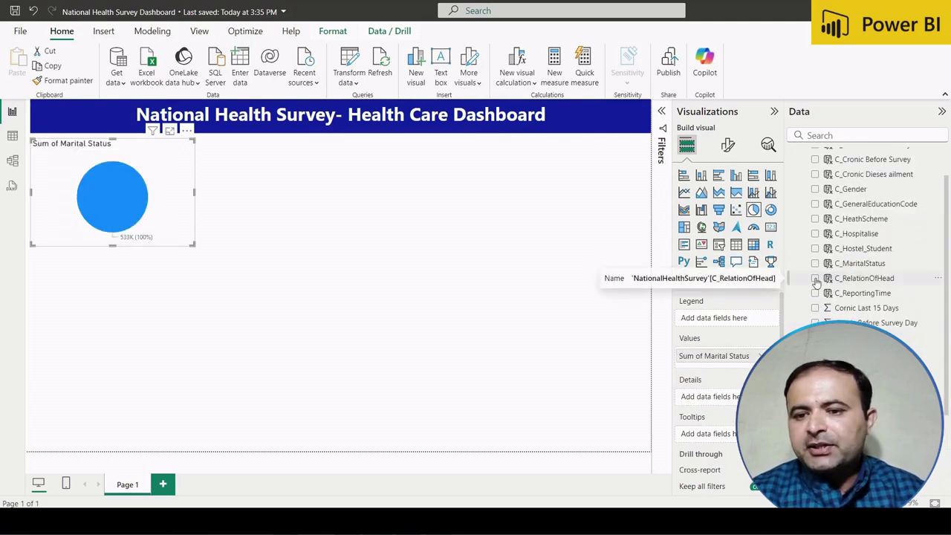
pyautogui.click(815, 278)
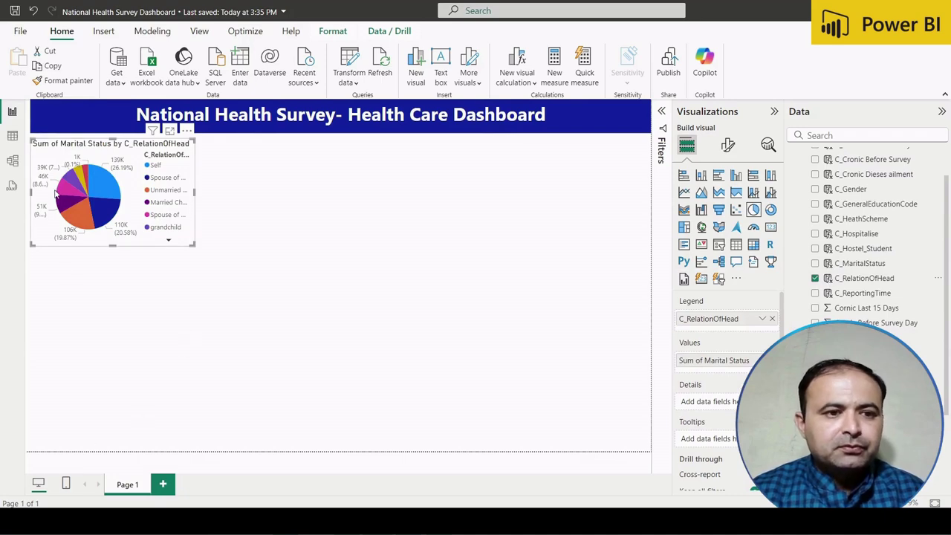
# Check the Relation of Head column in the survey table, and remove Sum of Marital Status from the pie chart's values.
pyautogui.click(12, 136)
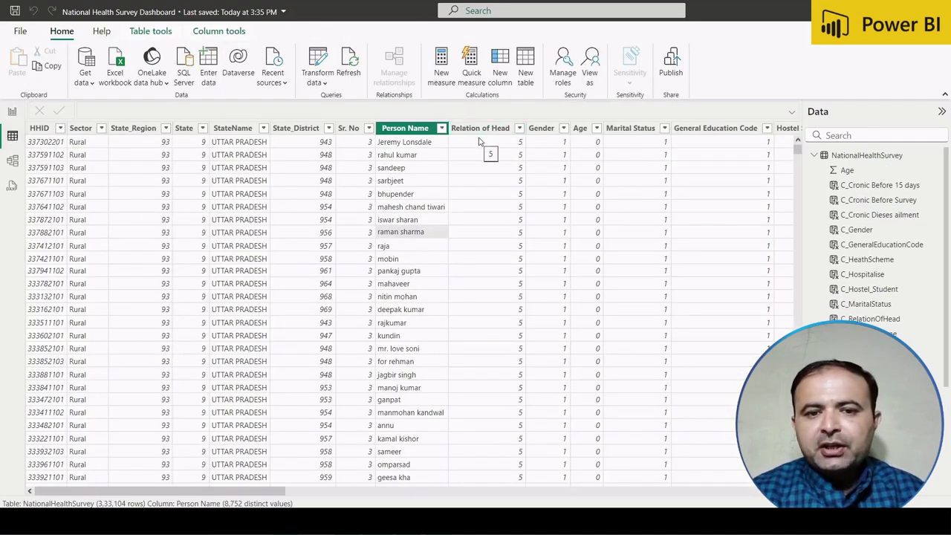
pyautogui.click(12, 113)
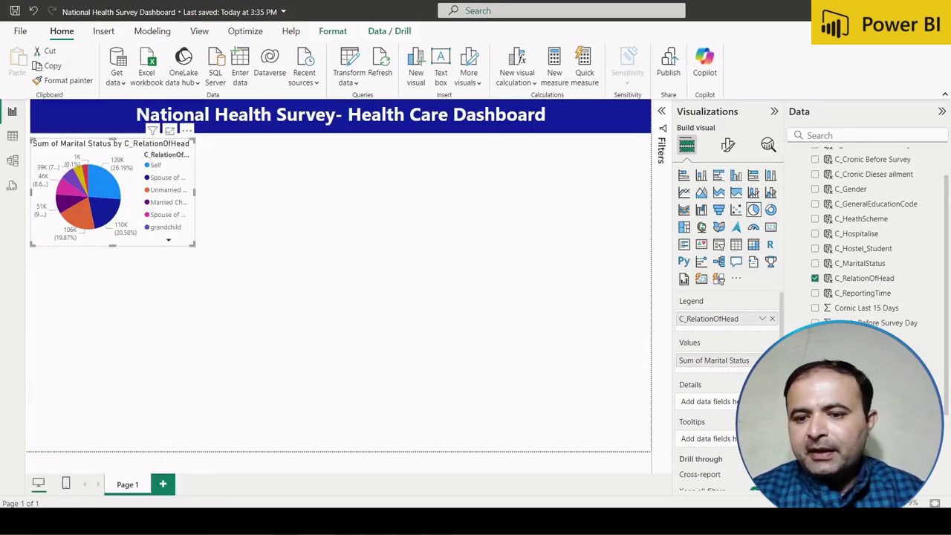
pyautogui.moveTo(713, 361); pyautogui.dragTo(495, 362)
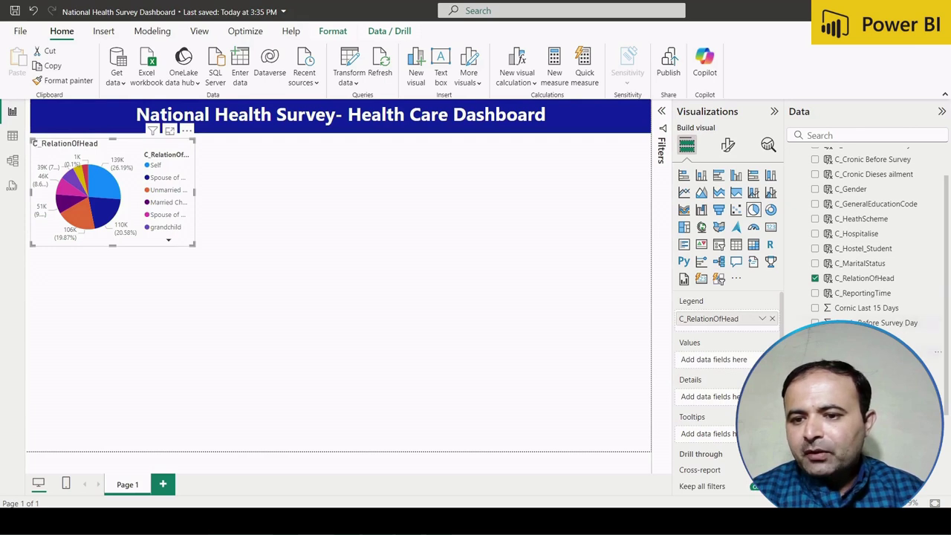
# Add the Relation of Head field as the pie chart's values, then slightly enlarge the chart and nudge it beneath the header.
pyautogui.scroll(-2, 862, 238)
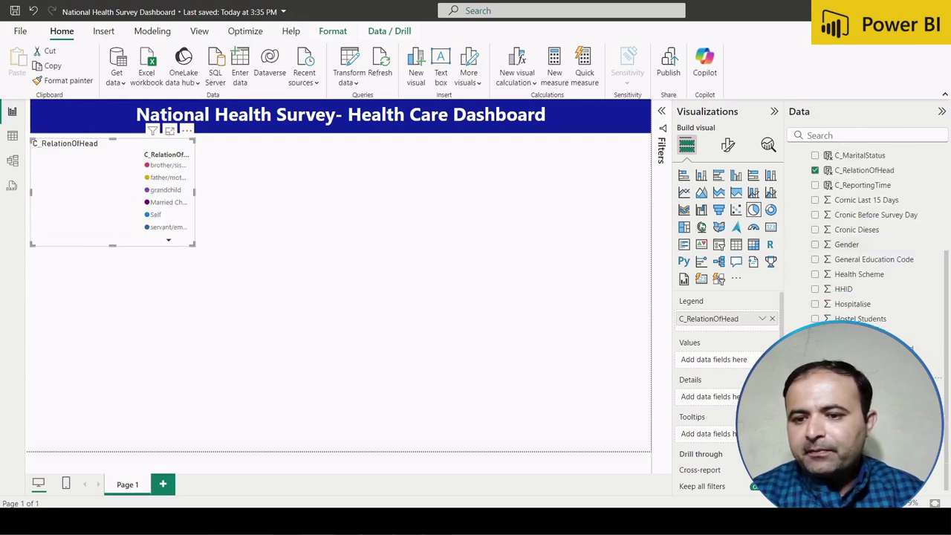
pyautogui.click(815, 378)
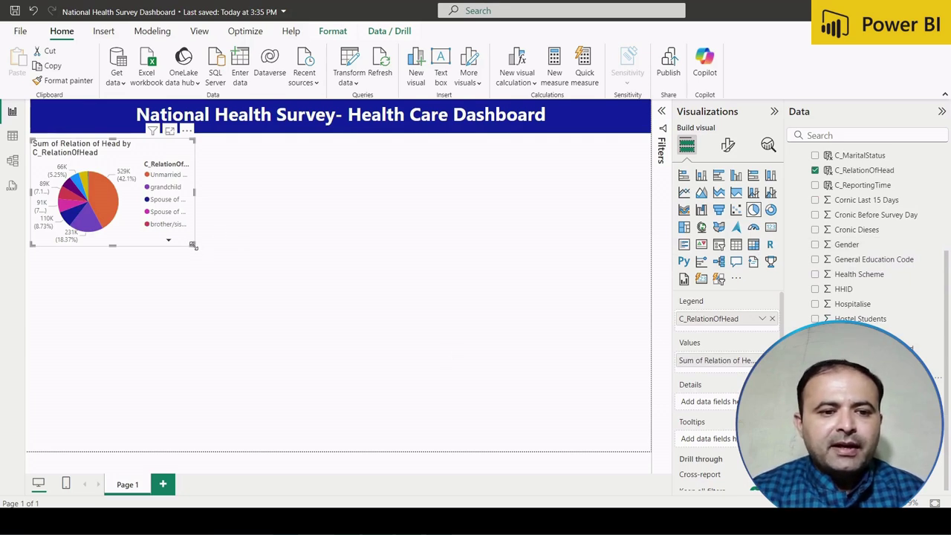
pyautogui.moveTo(193, 243)
pyautogui.mouseDown()
pyautogui.moveTo(206, 263)
pyautogui.moveTo(194, 228)
pyautogui.mouseUp()
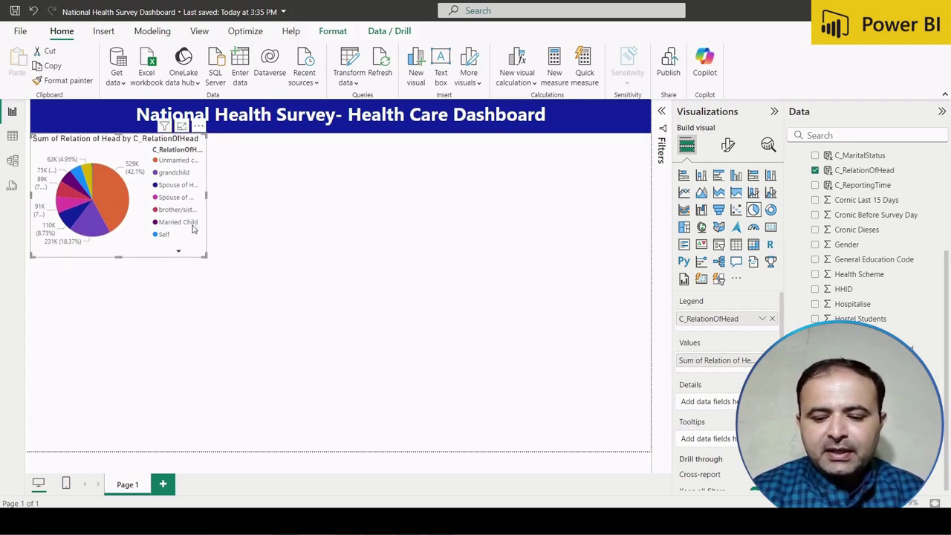
pyautogui.press('Down')
pyautogui.press('Down')
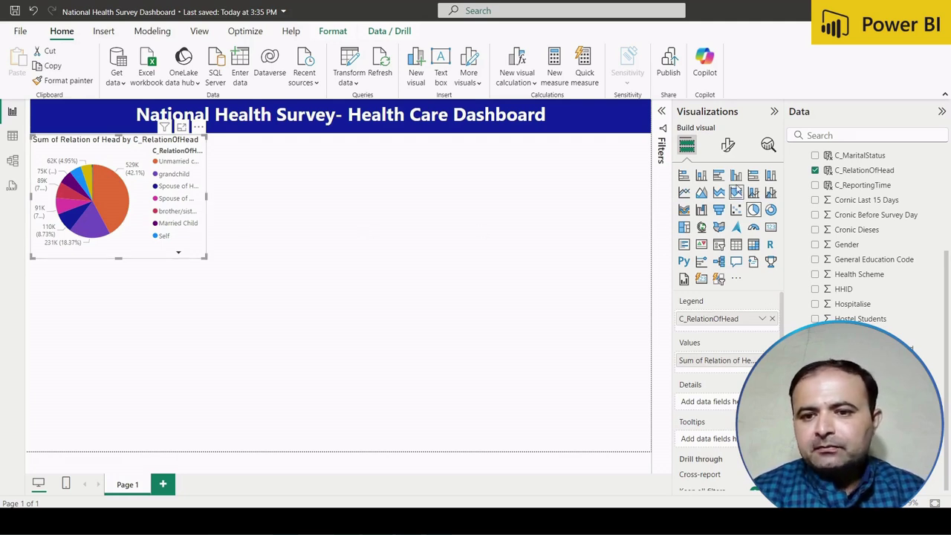
# Replace the pie chart's title text with "Regional Head".
pyautogui.click(731, 149)
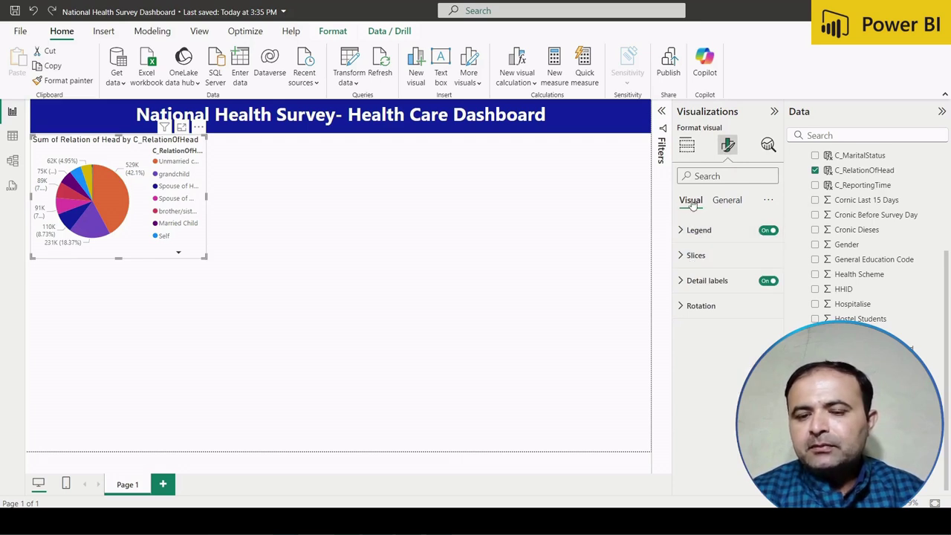
pyautogui.click(726, 202)
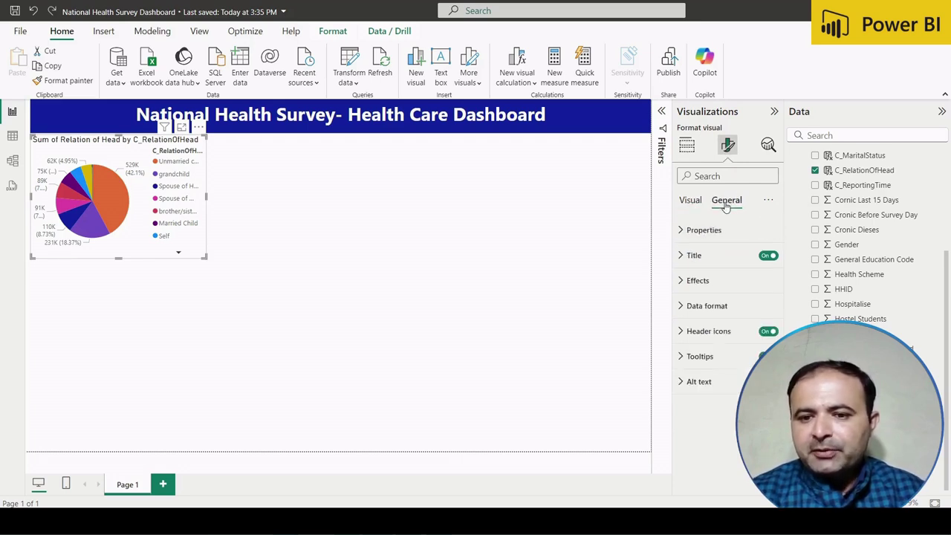
pyautogui.click(680, 256)
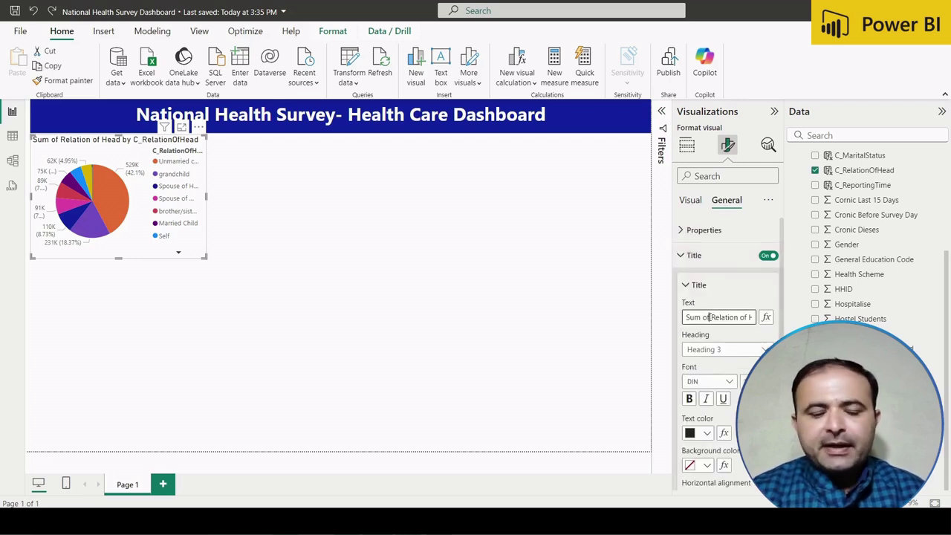
pyautogui.click(709, 318)
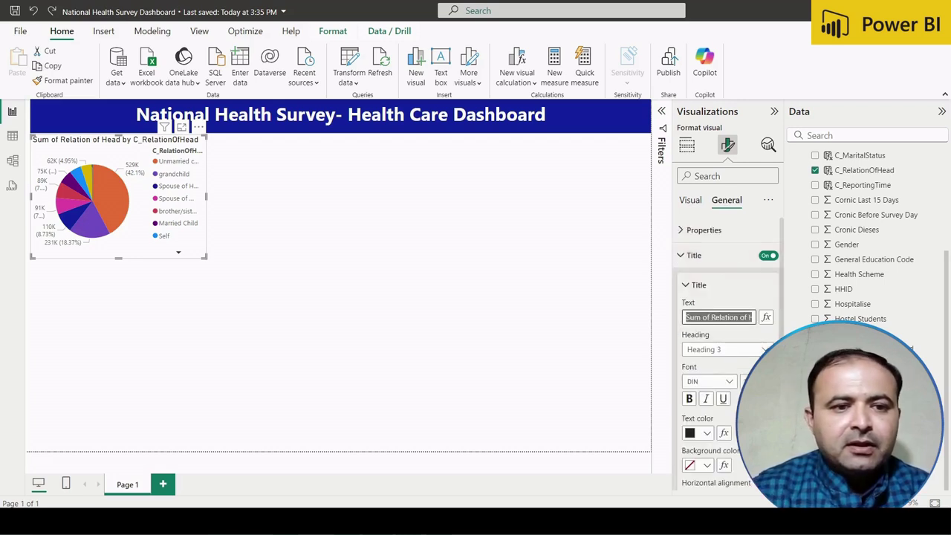
pyautogui.write('Reg')
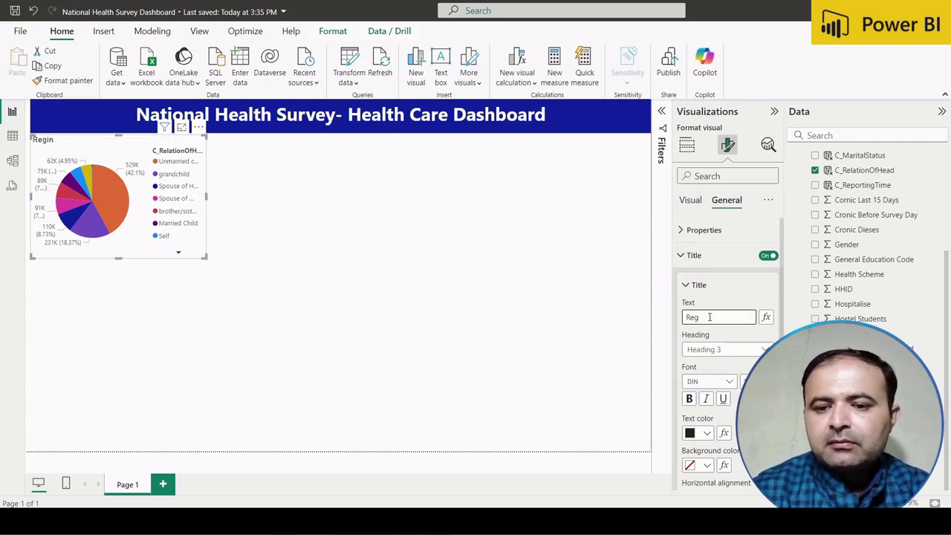
pyautogui.press('BackSpace')
pyautogui.press('BackSpace')
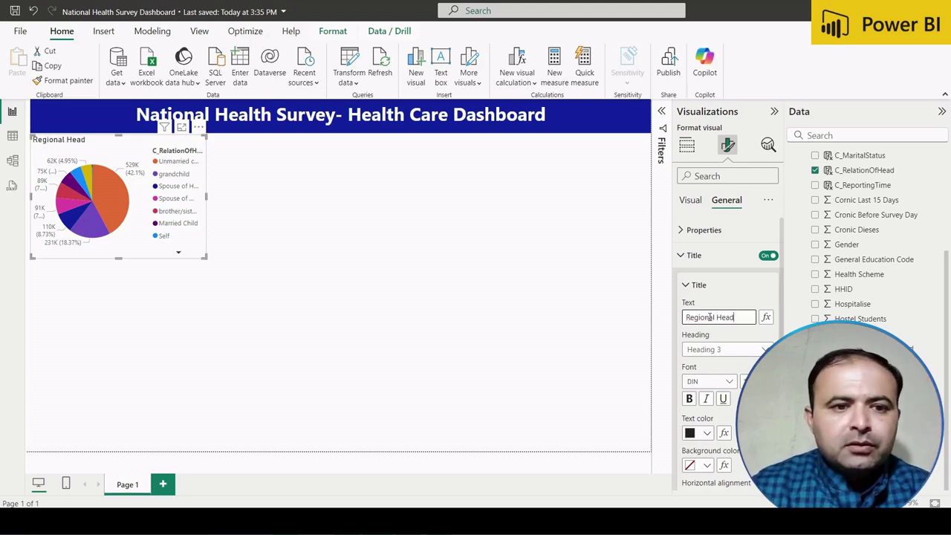
# Reword the pie chart's title text as "Relationl Head".
pyautogui.write('PU')
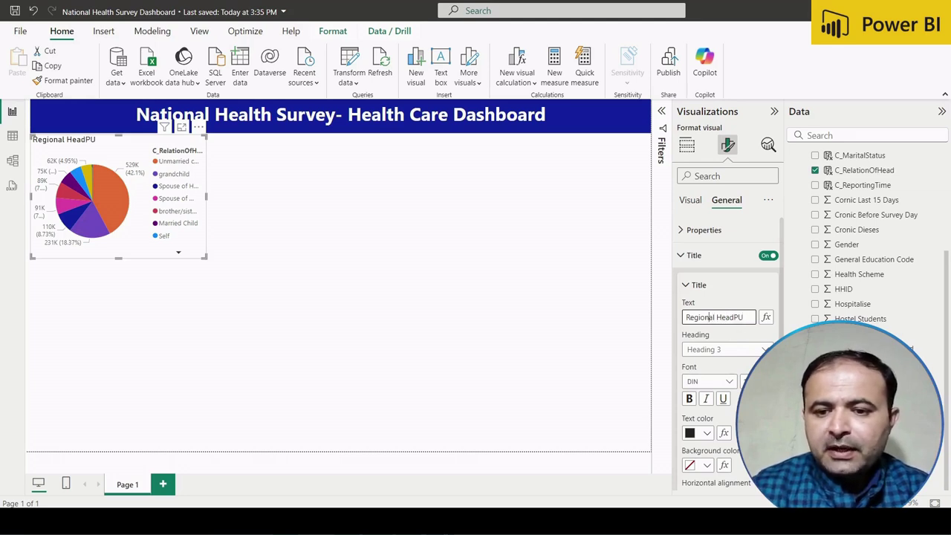
pyautogui.press('BackSpace')
pyautogui.press('BackSpace')
pyautogui.press('BackSpace')
pyautogui.press('BackSpace')
pyautogui.press('BackSpace')
pyautogui.press('BackSpace')
pyautogui.press('BackSpace')
pyautogui.write('Rela')
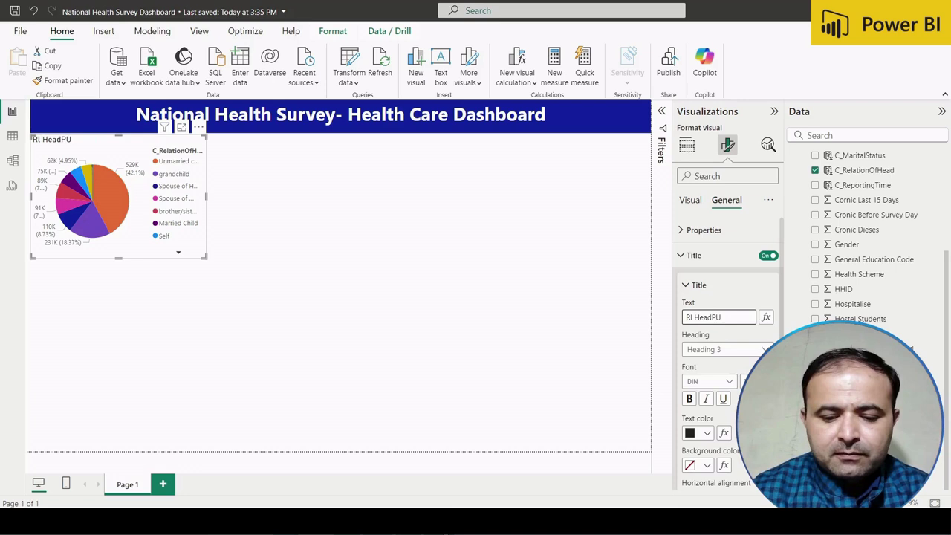
pyautogui.write('tio')
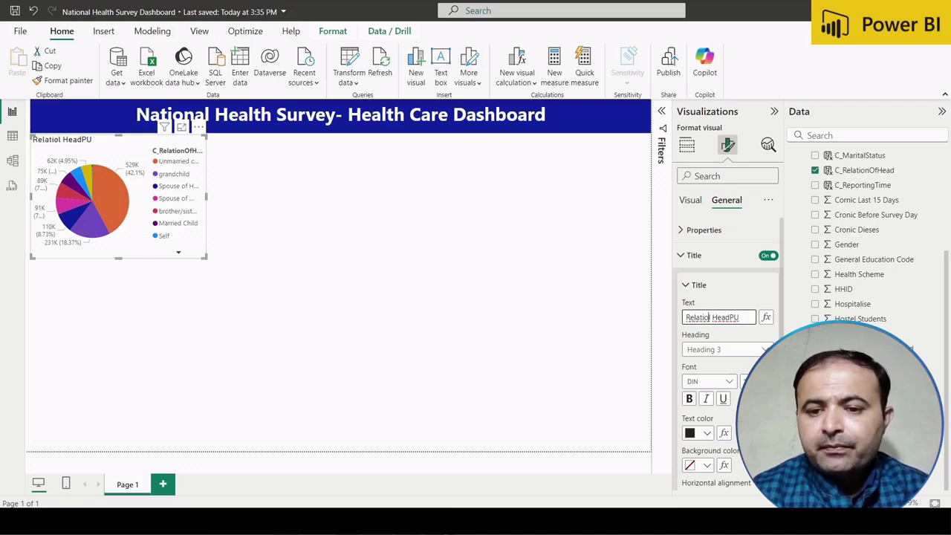
pyautogui.press('BackSpace')
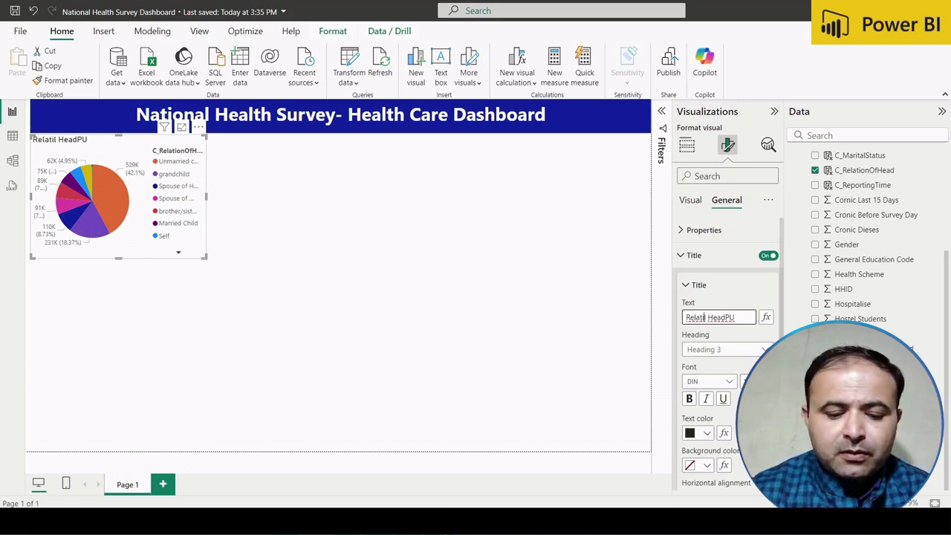
pyautogui.write('on')
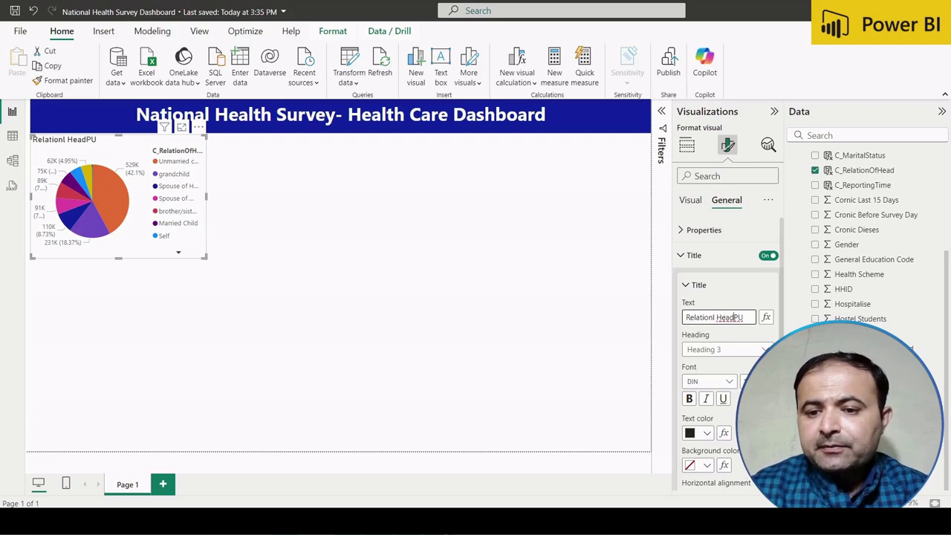
pyautogui.press('BackSpace')
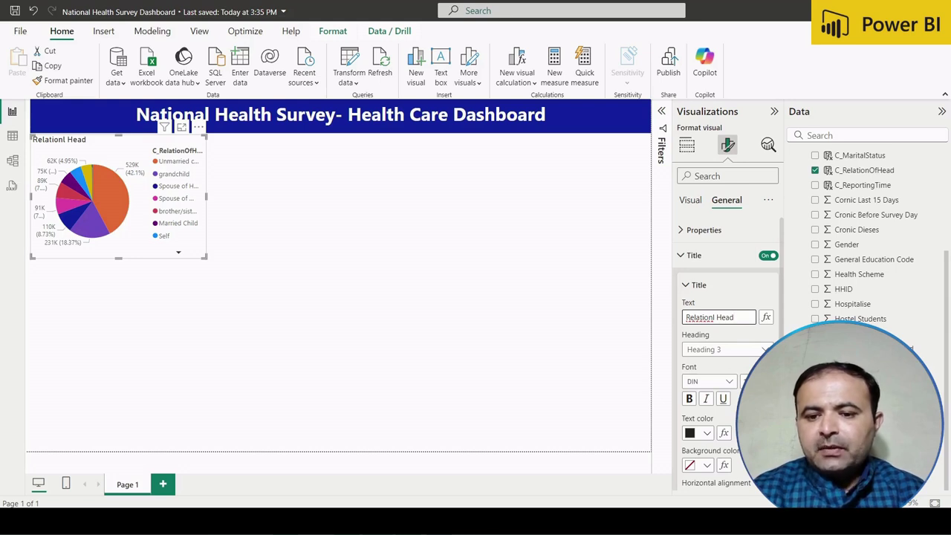
# Try black and then a medium gray as the background color of the pie chart's title.
pyautogui.scroll(-5, 709, 274)
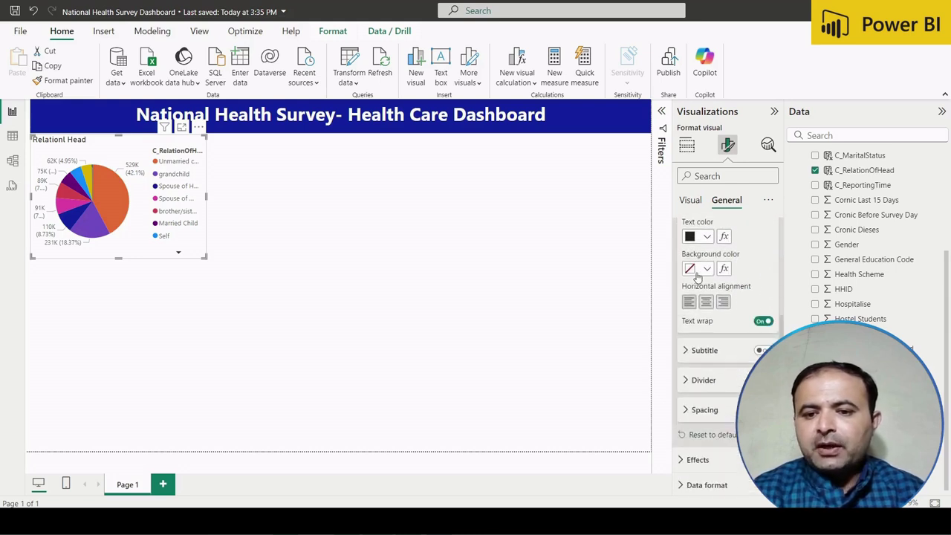
pyautogui.click(707, 270)
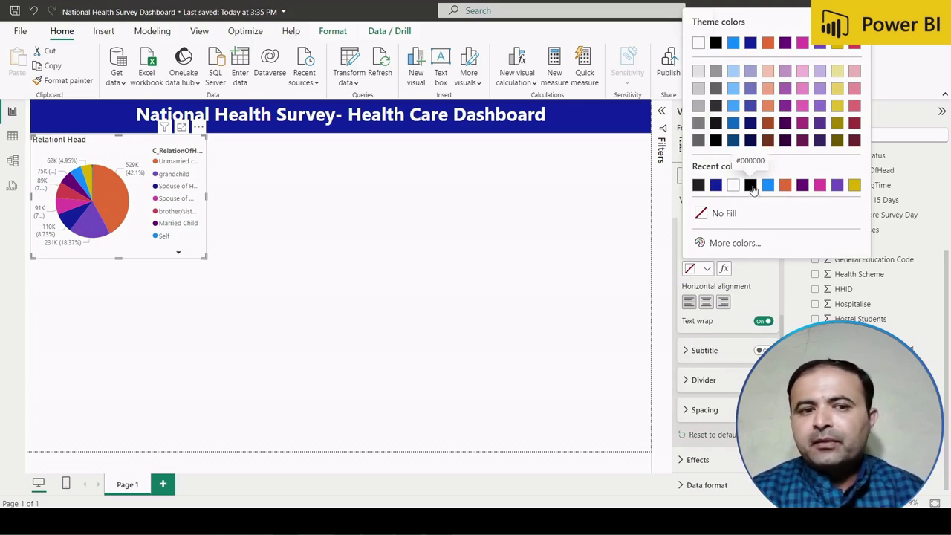
pyautogui.click(718, 127)
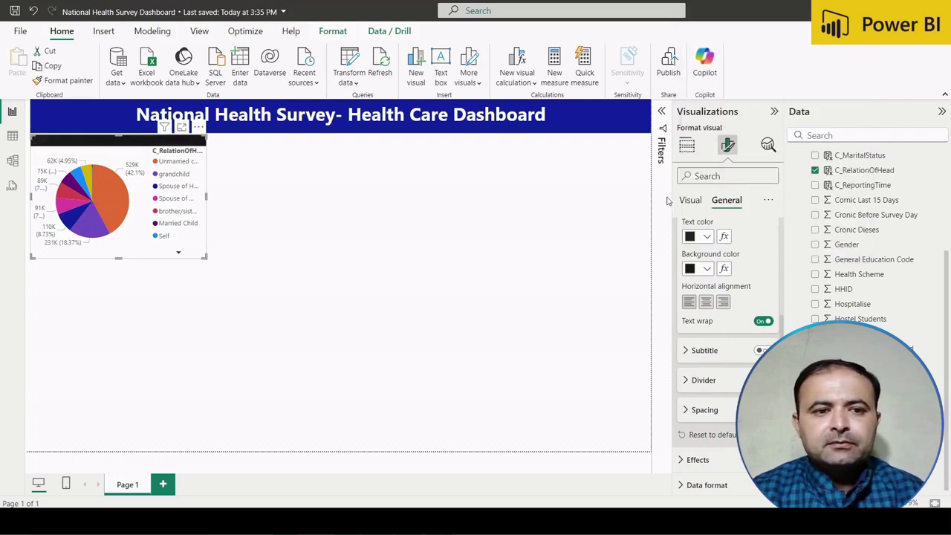
pyautogui.click(707, 269)
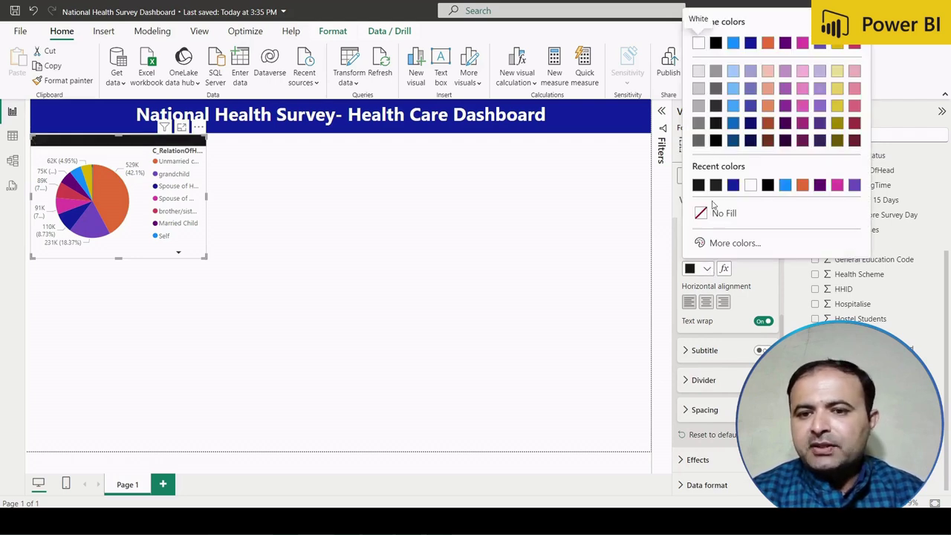
pyautogui.click(700, 107)
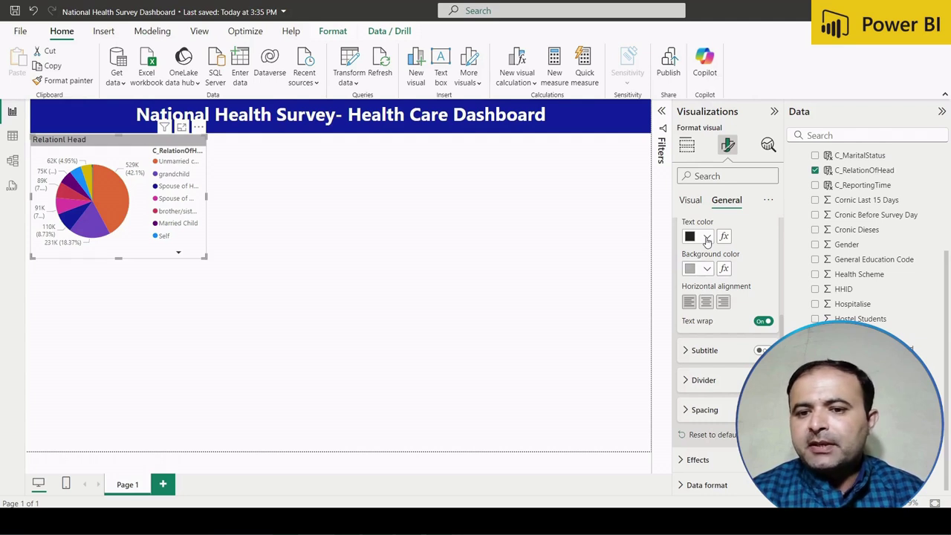
# Give the pie chart's title a dark blue background with white, centered text.
pyautogui.click(706, 268)
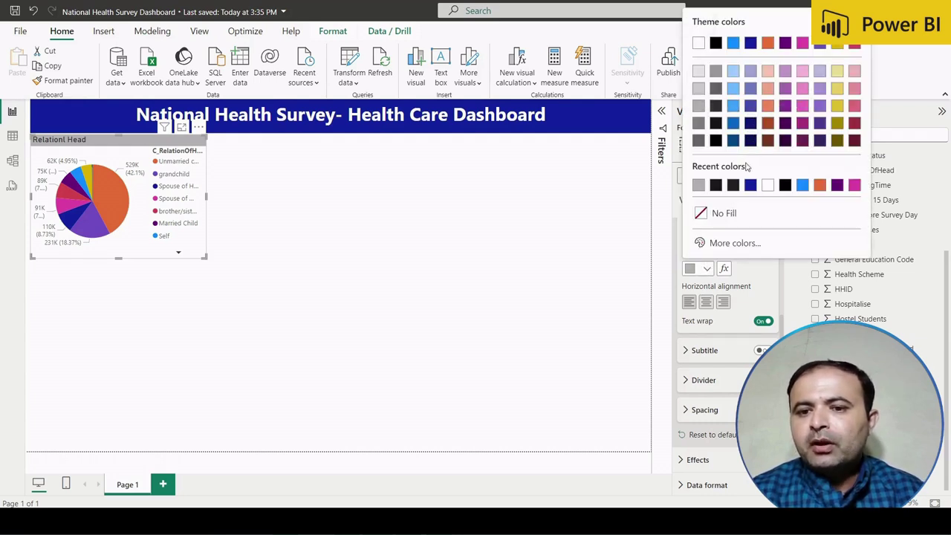
pyautogui.click(750, 185)
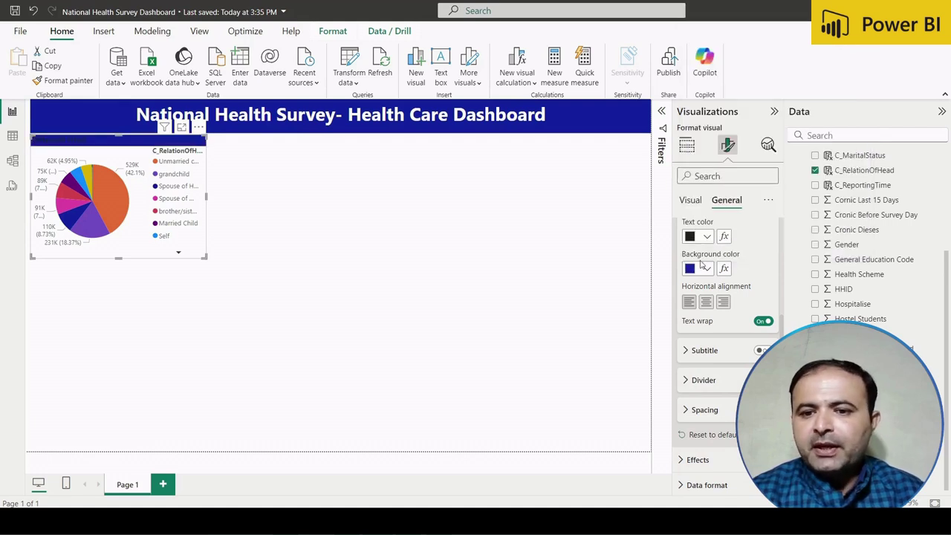
pyautogui.click(707, 236)
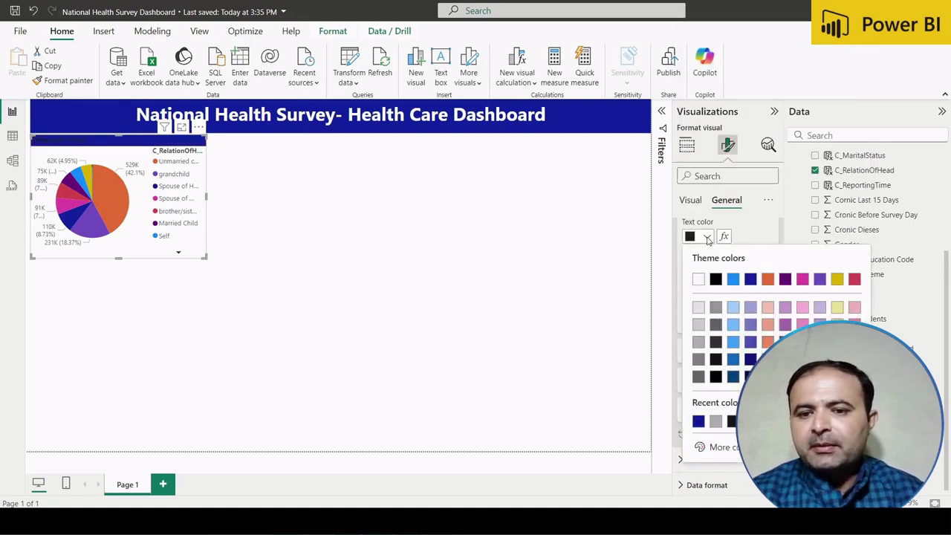
pyautogui.click(699, 279)
pyautogui.click(707, 303)
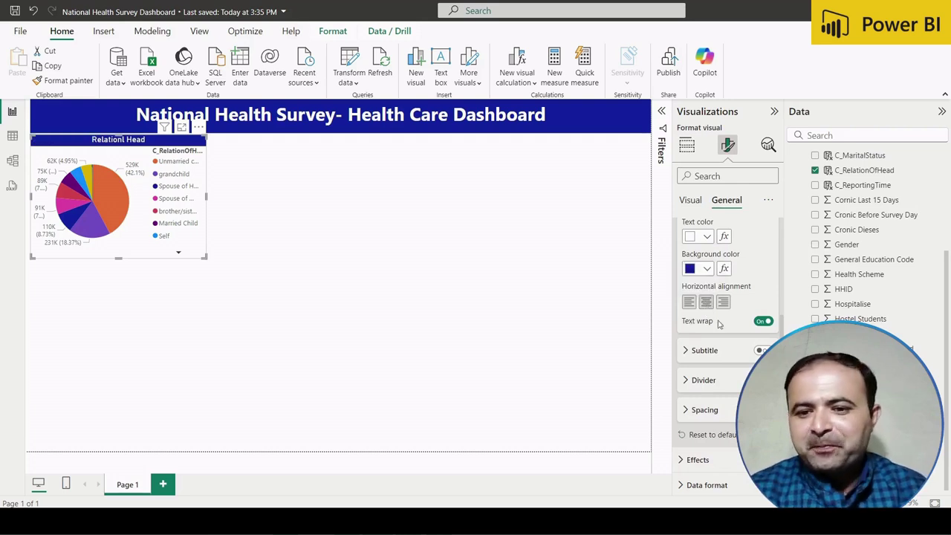
# Make the pie chart's title bold with a font size of 16.
pyautogui.scroll(-2, 730, 295)
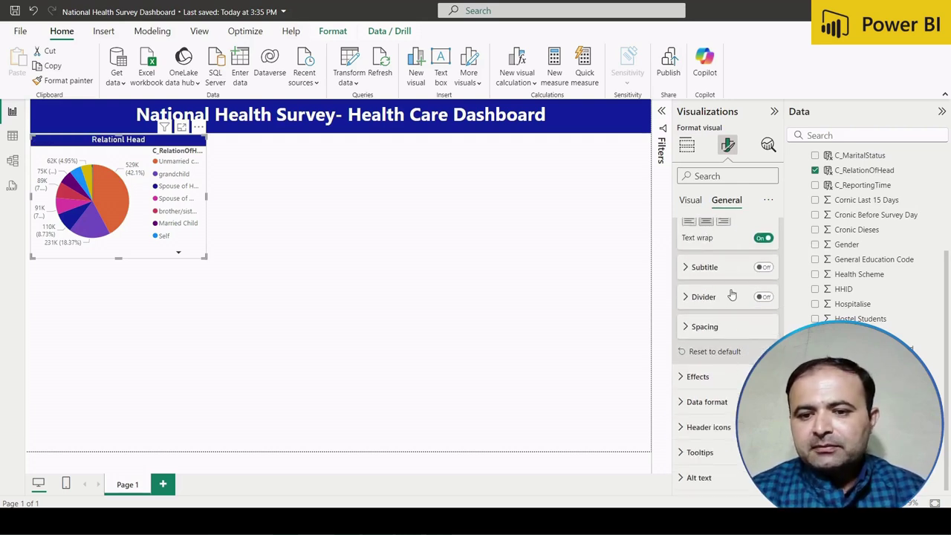
pyautogui.scroll(5, 732, 295)
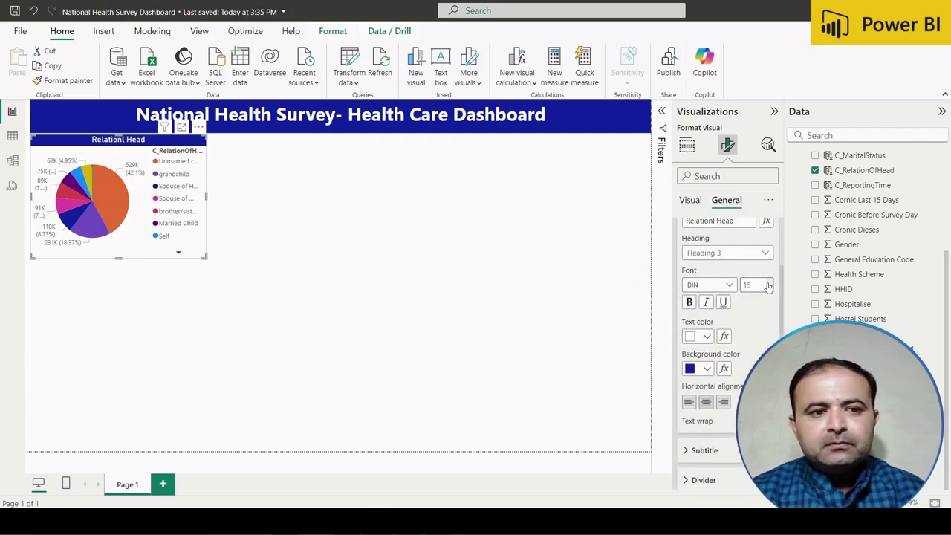
pyautogui.click(690, 303)
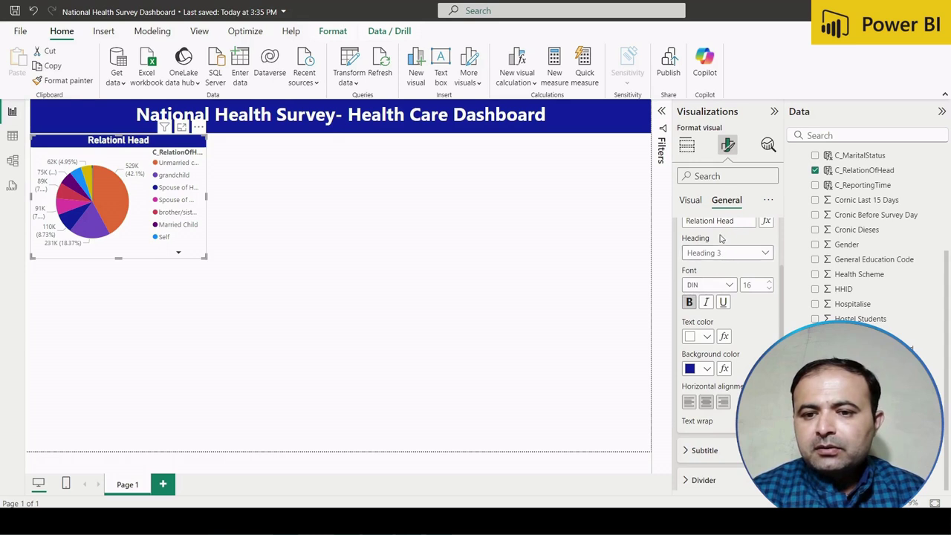
# Correct the spelling of the pie chart's title to "Relational Head".
pyautogui.scroll(1, 717, 249)
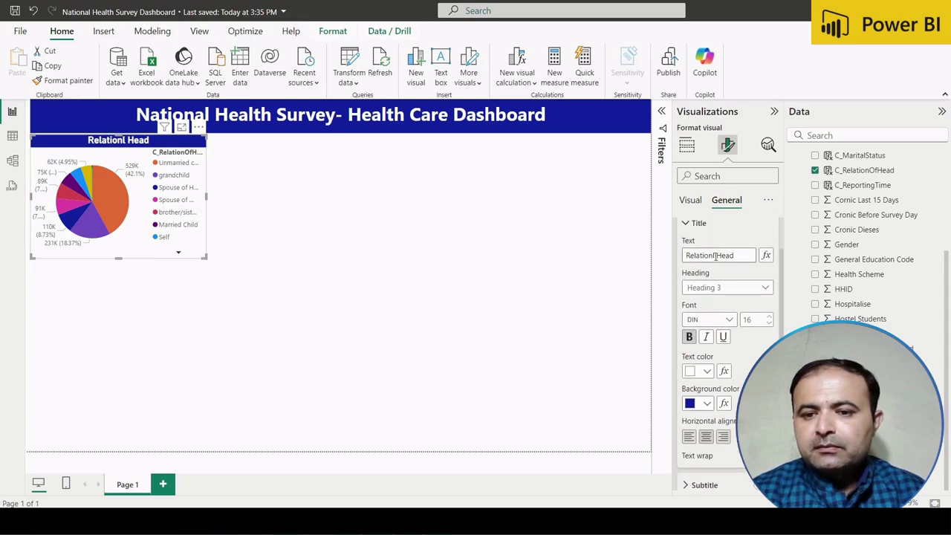
pyautogui.click(716, 255)
pyautogui.write('a')
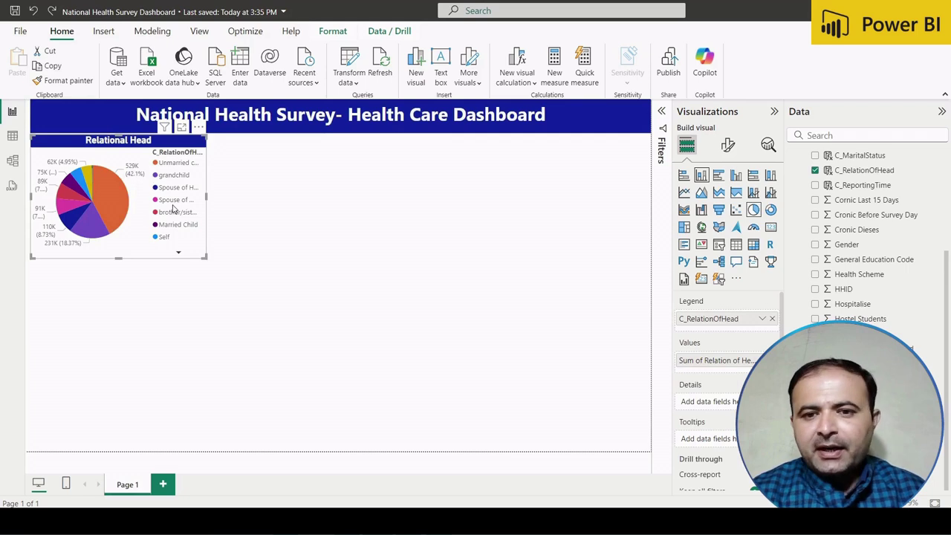
# Turn off the pie chart's legend and set its detail label contents to All detail labels.
pyautogui.click(728, 145)
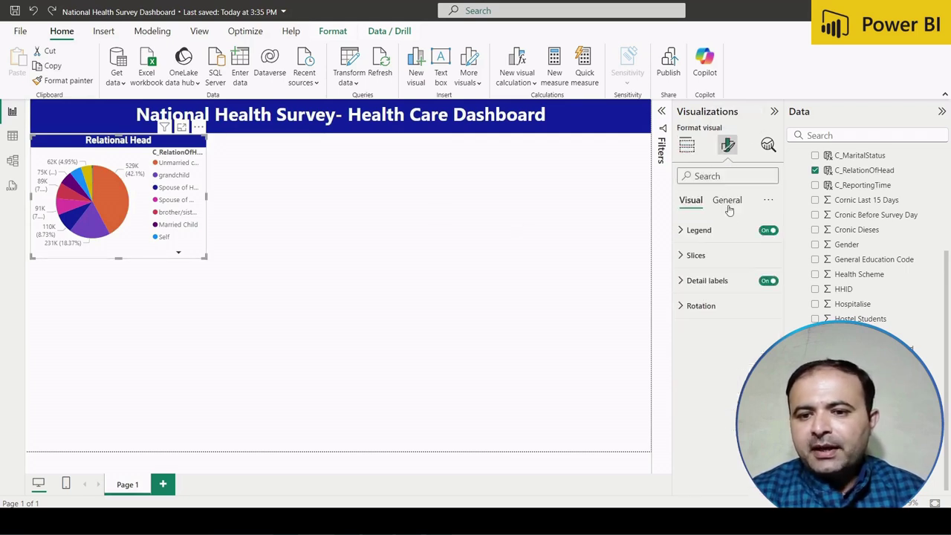
pyautogui.click(767, 230)
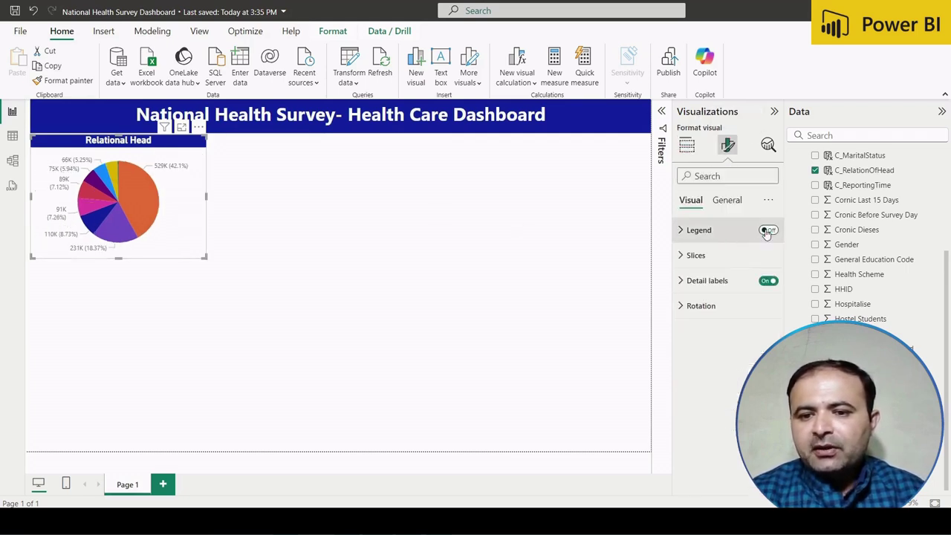
pyautogui.click(682, 280)
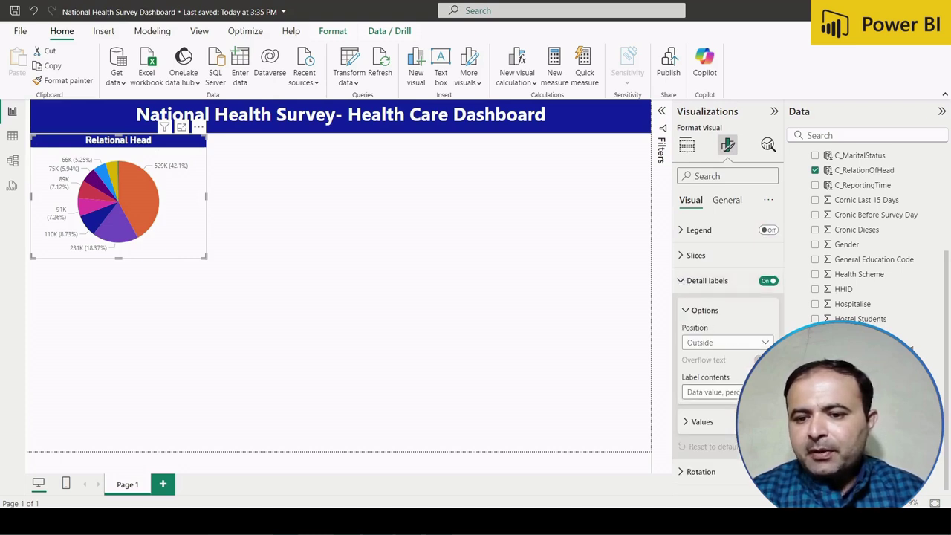
pyautogui.click(721, 391)
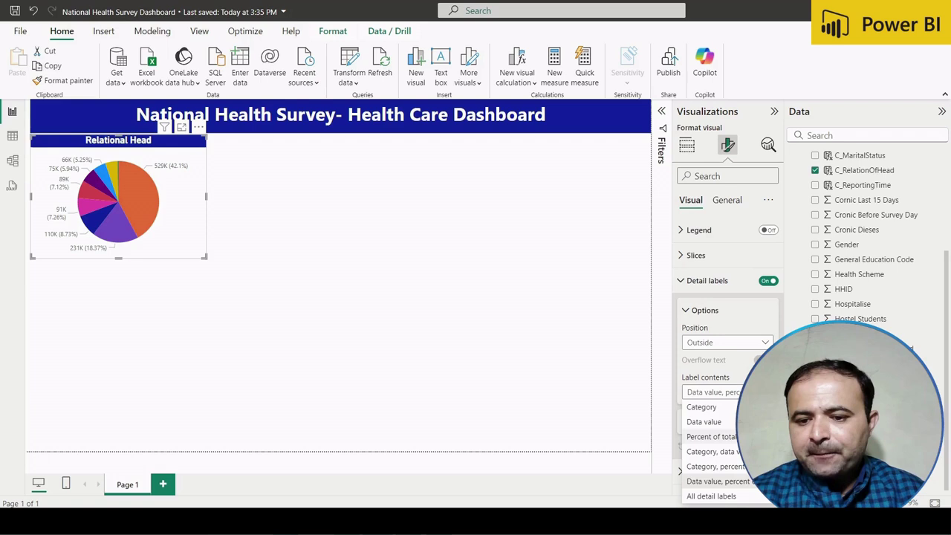
pyautogui.click(711, 496)
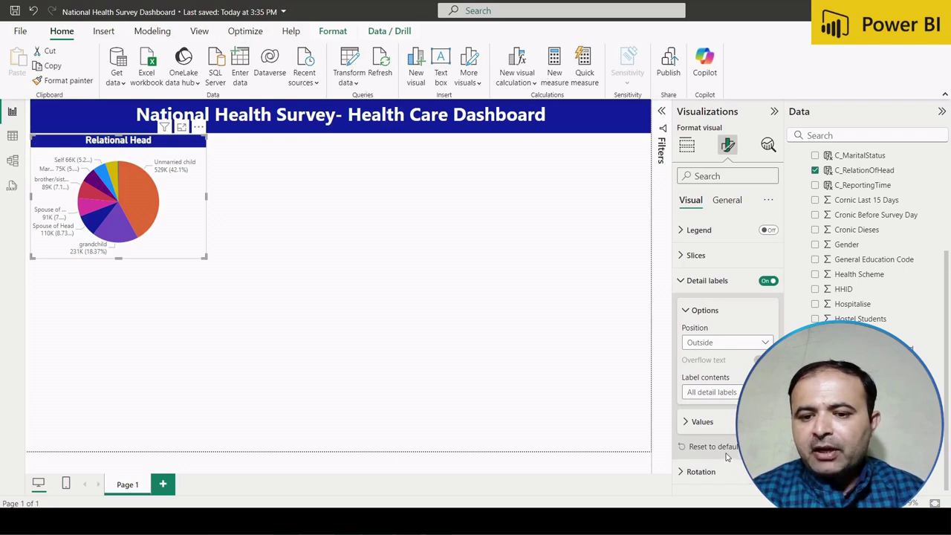
# Make the pie chart's detail label values bold and enlarge the chart downward.
pyautogui.click(702, 423)
pyautogui.scroll(-2, 700, 416)
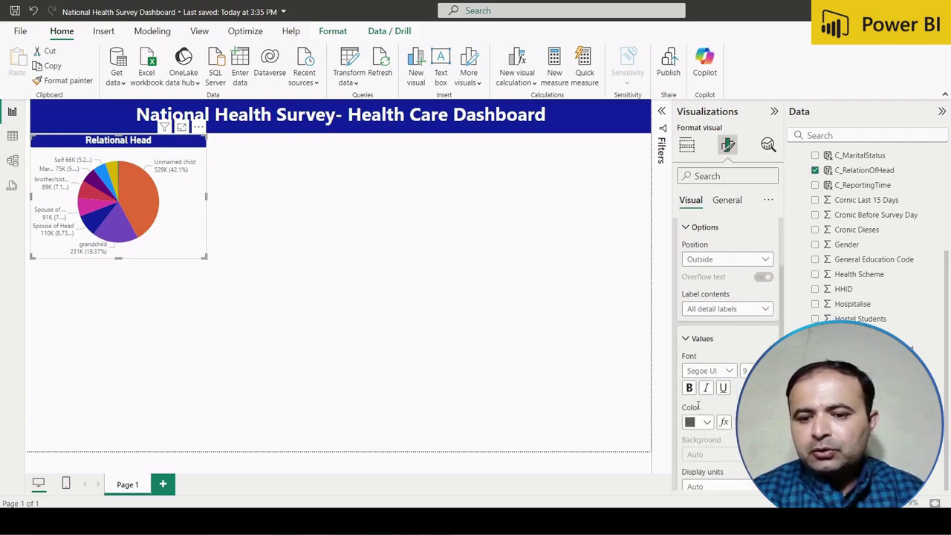
pyautogui.click(688, 388)
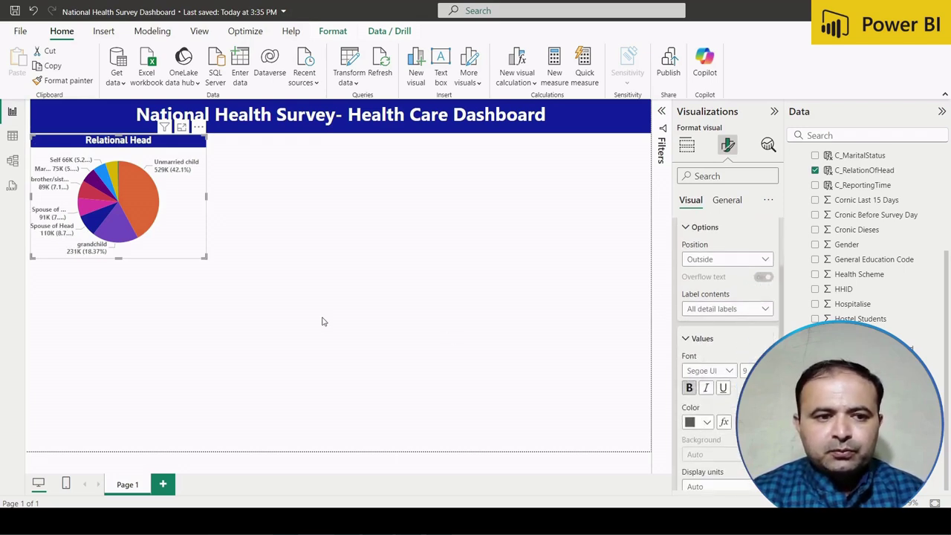
pyautogui.moveTo(206, 257); pyautogui.dragTo(206, 283)
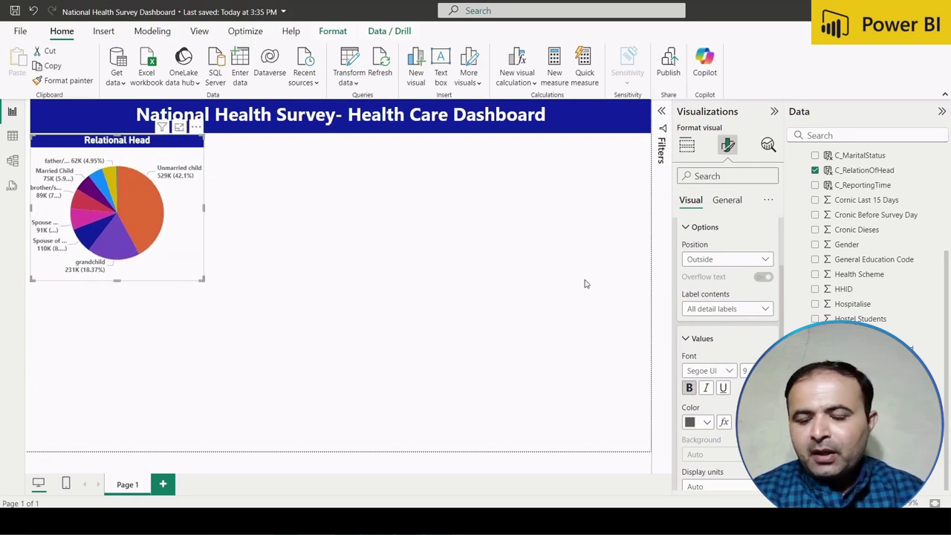
# Try Category, data value as the detail label contents on a slightly narrower, taller pie chart.
pyautogui.click(719, 310)
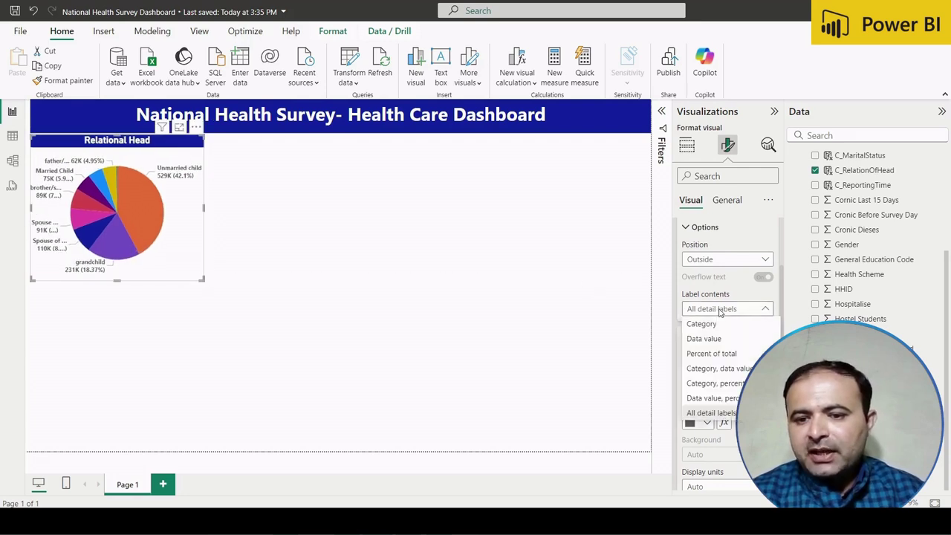
pyautogui.click(719, 368)
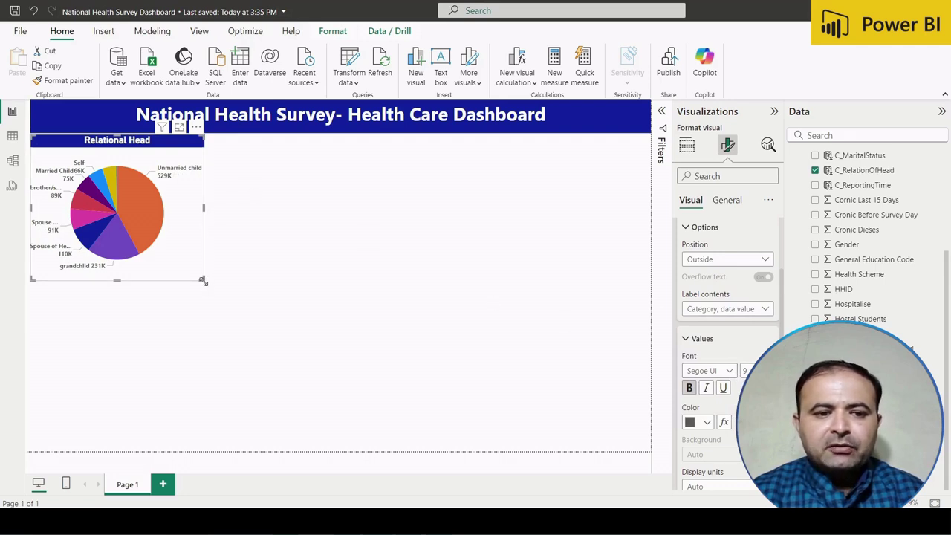
pyautogui.moveTo(202, 280); pyautogui.dragTo(195, 299)
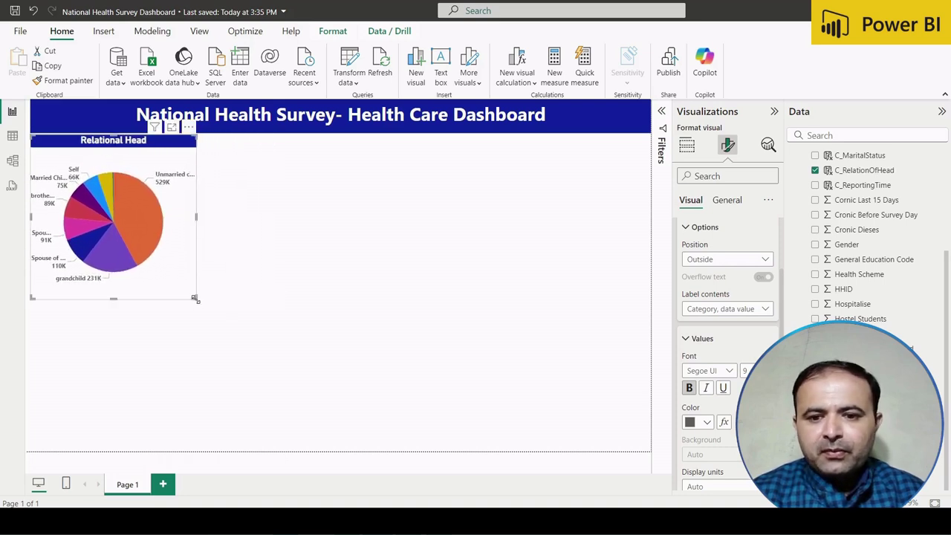
# Set the detail label contents to Category, percent of total and reduce the pie chart's height.
pyautogui.click(766, 310)
pyautogui.click(739, 383)
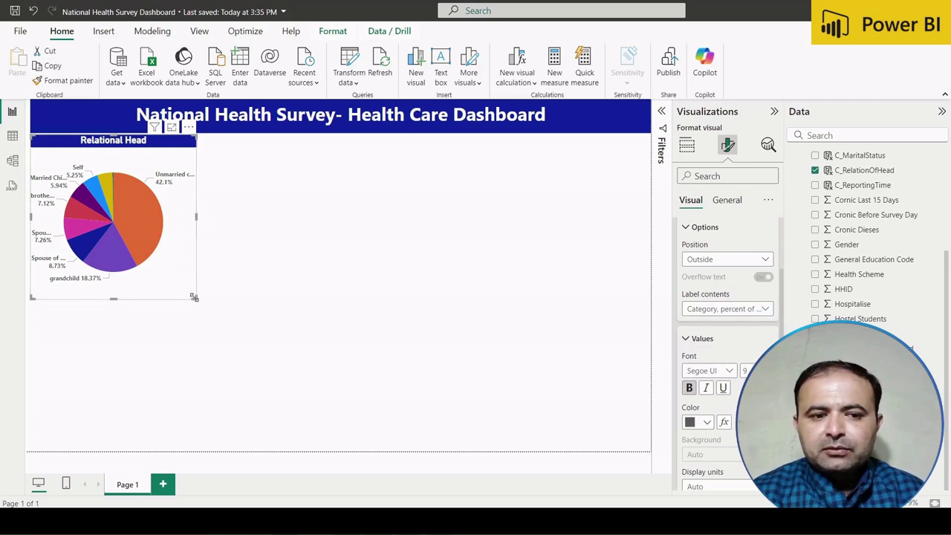
pyautogui.moveTo(193, 297); pyautogui.dragTo(198, 253)
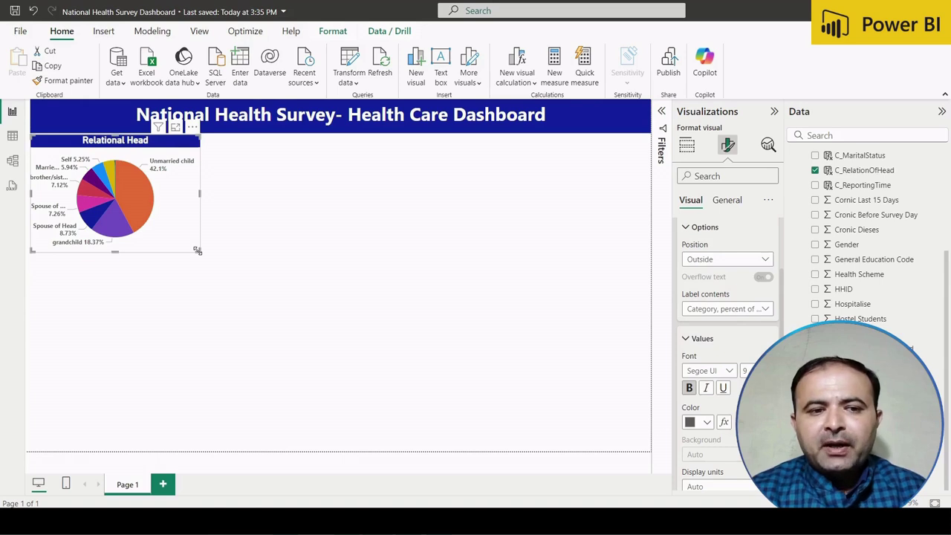
# Set the pie chart's background color to the lightest gray shade of the white theme color.
pyautogui.click(731, 201)
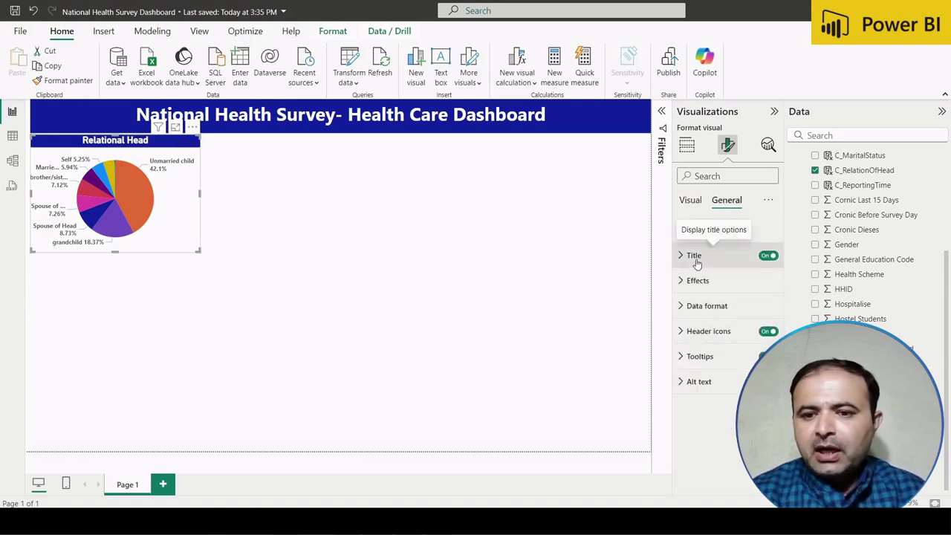
pyautogui.click(688, 281)
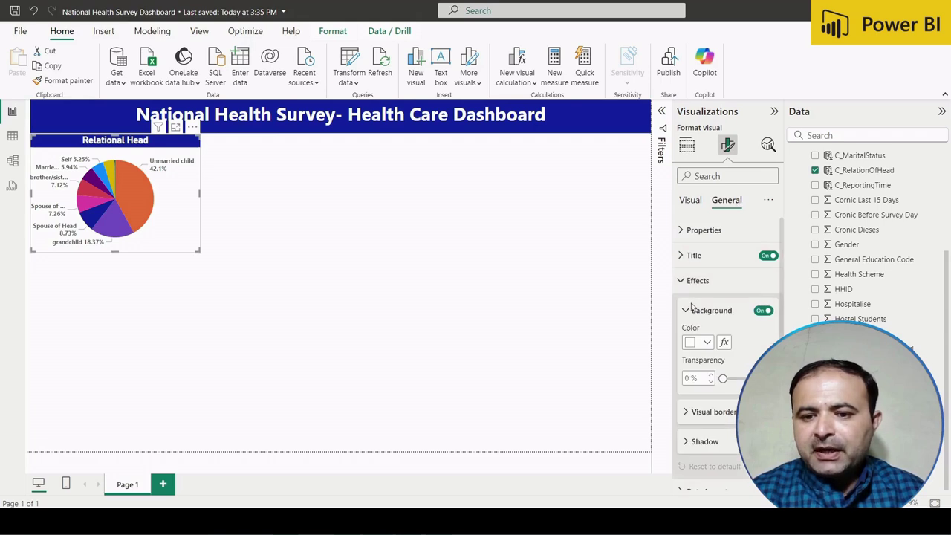
pyautogui.click(707, 343)
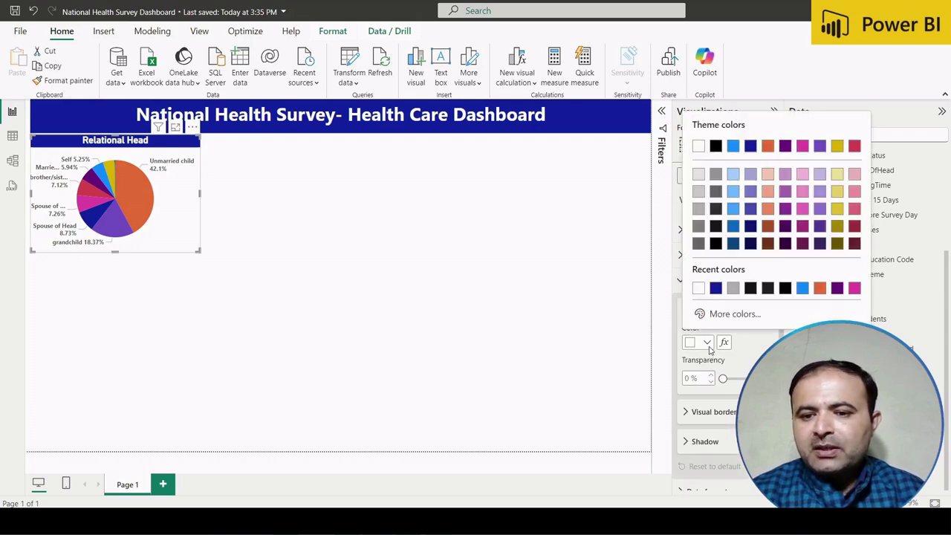
pyautogui.click(732, 289)
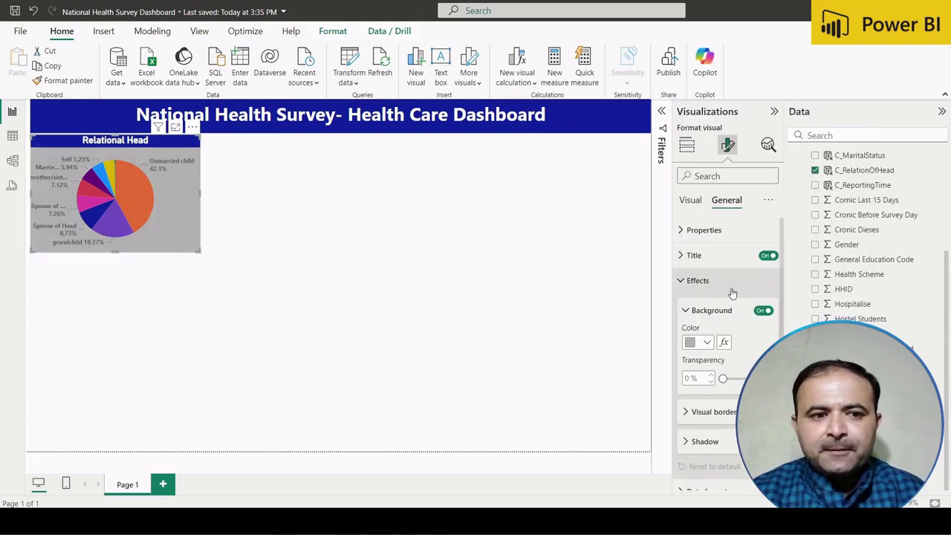
pyautogui.click(707, 344)
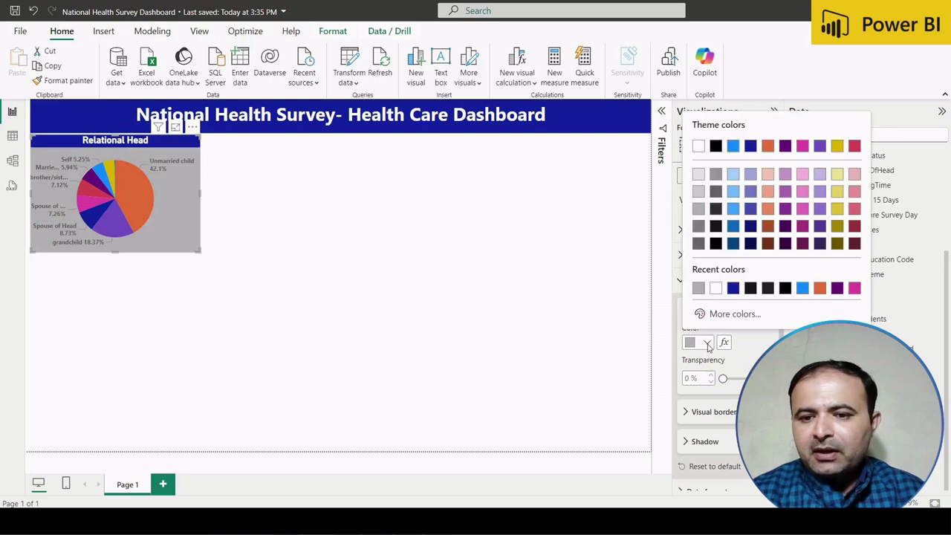
pyautogui.click(698, 175)
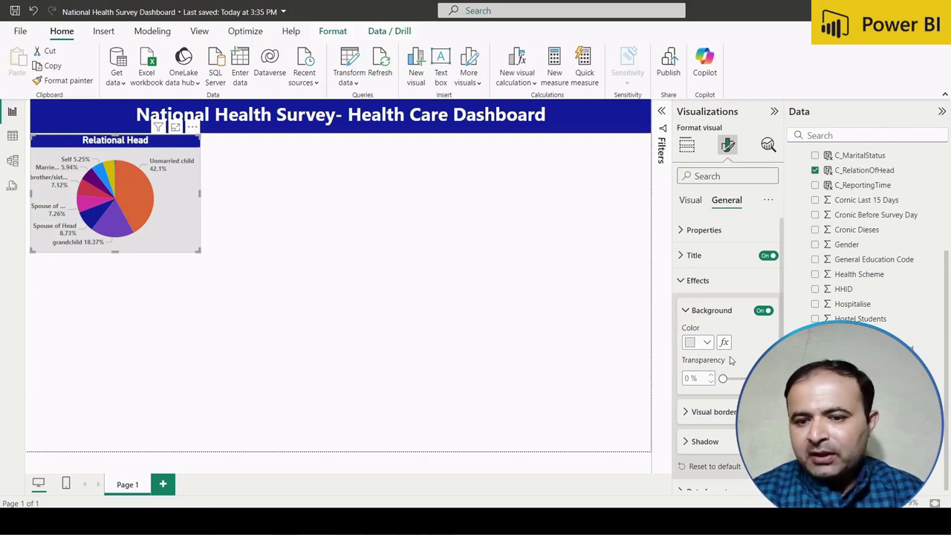
# Turn on the pie chart's visual border and increase its background transparency.
pyautogui.scroll(-3, 730, 360)
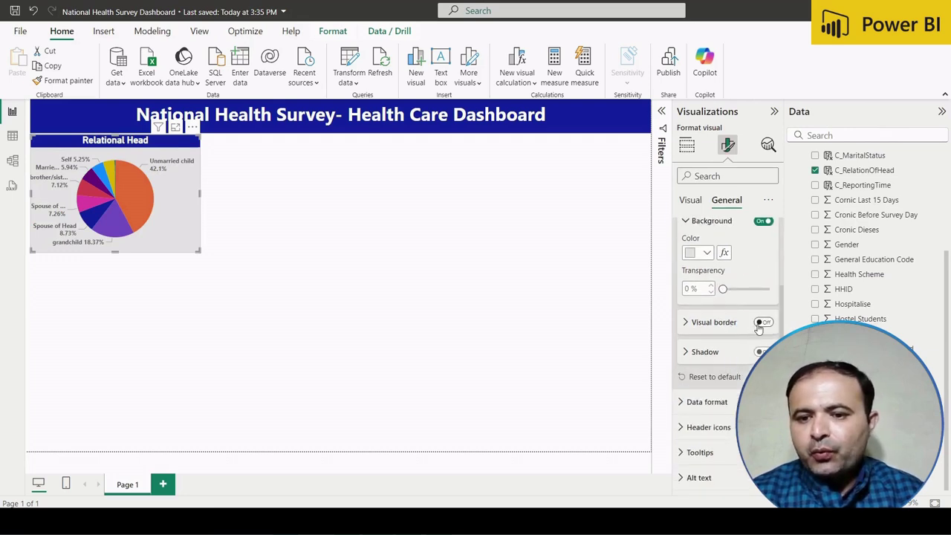
pyautogui.click(761, 324)
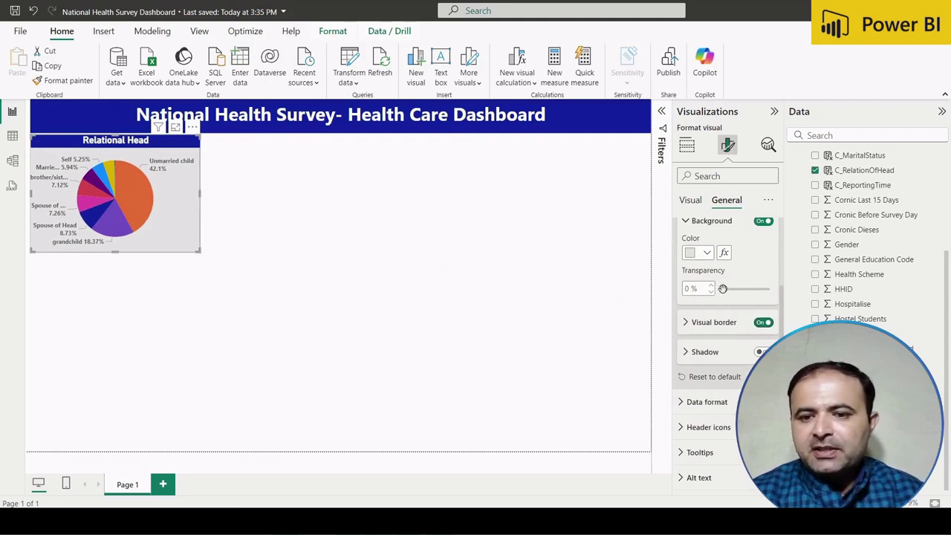
pyautogui.moveTo(723, 288); pyautogui.dragTo(751, 290)
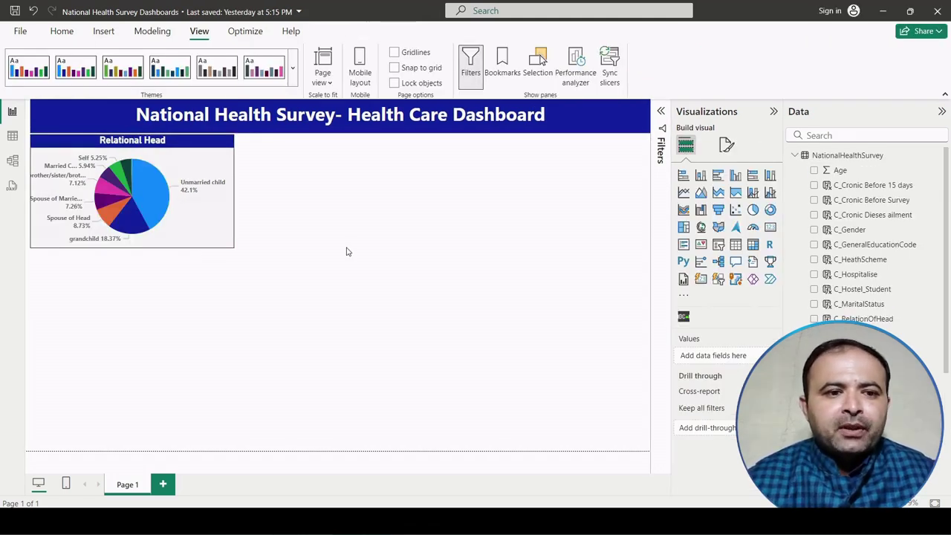
# Duplicate the Relational Head pie chart and place the copy at the report page's upper-right corner, below the heading.
pyautogui.click(206, 150)
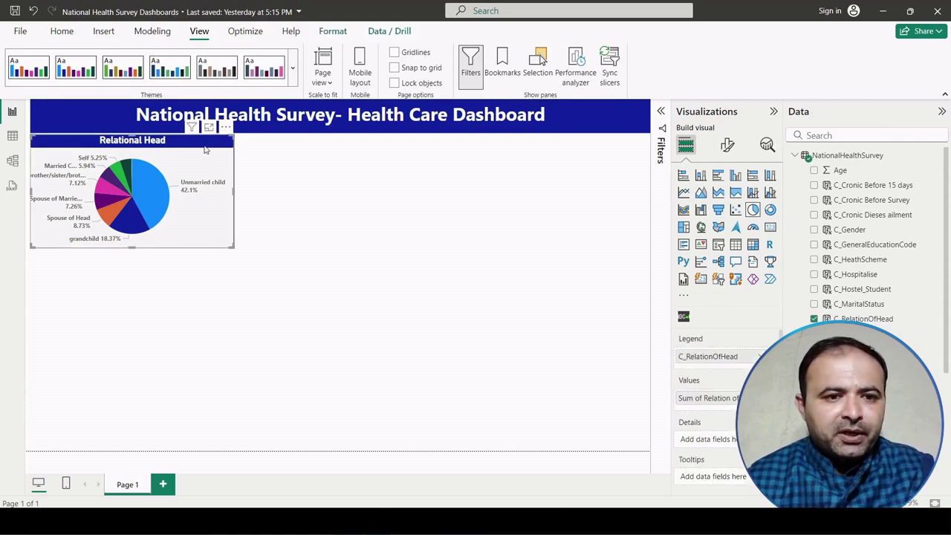
pyautogui.hotkey('ctrl', 'c')
pyautogui.hotkey('ctrl', 'v')
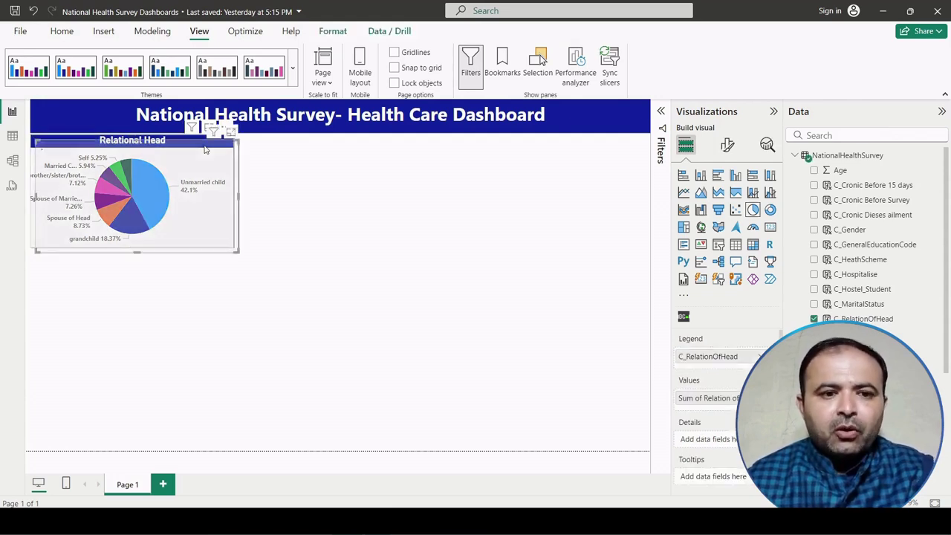
pyautogui.moveTo(206, 150); pyautogui.dragTo(614, 146)
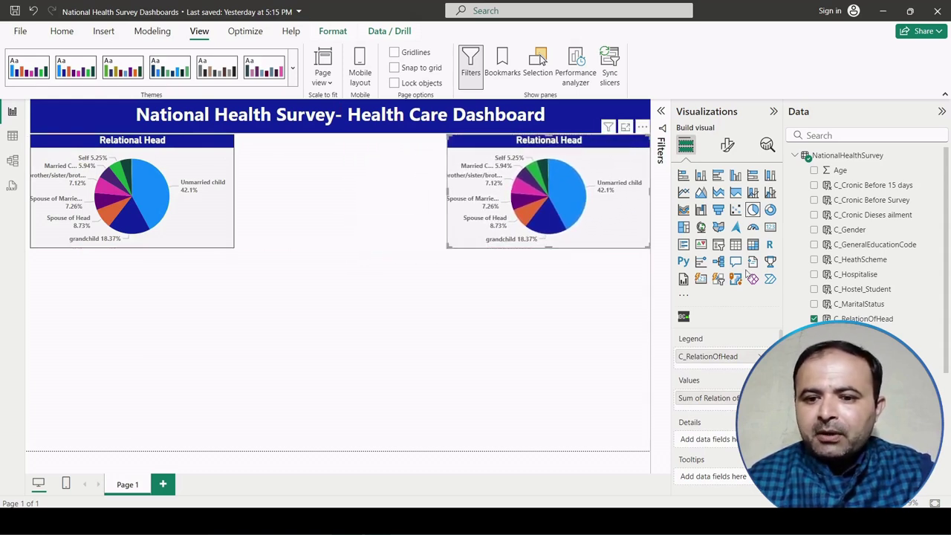
# Replace the copied pie chart's fields with C_MaritalStatus as the legend and the count of C_MaritalStatus as the values.
pyautogui.moveTo(707, 356); pyautogui.dragTo(520, 355)
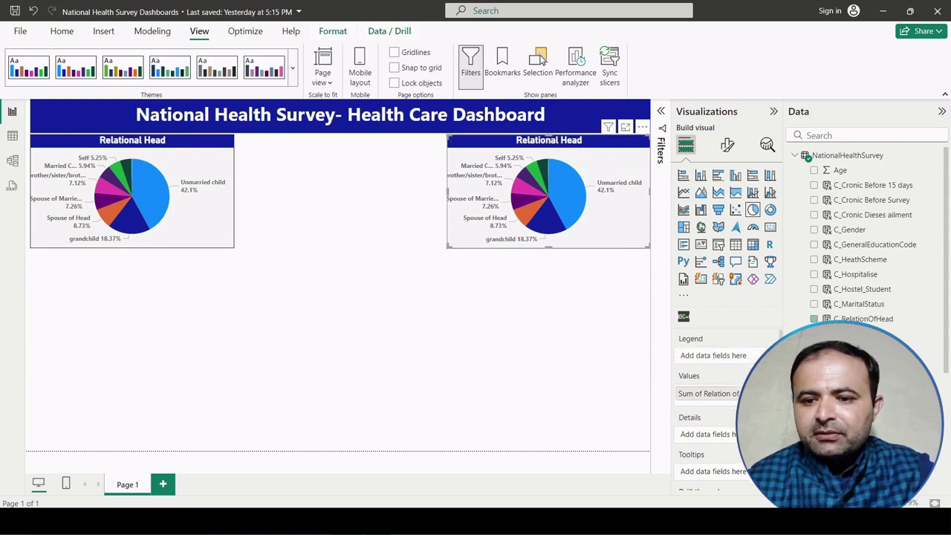
pyautogui.moveTo(487, 390); pyautogui.dragTo(487, 391)
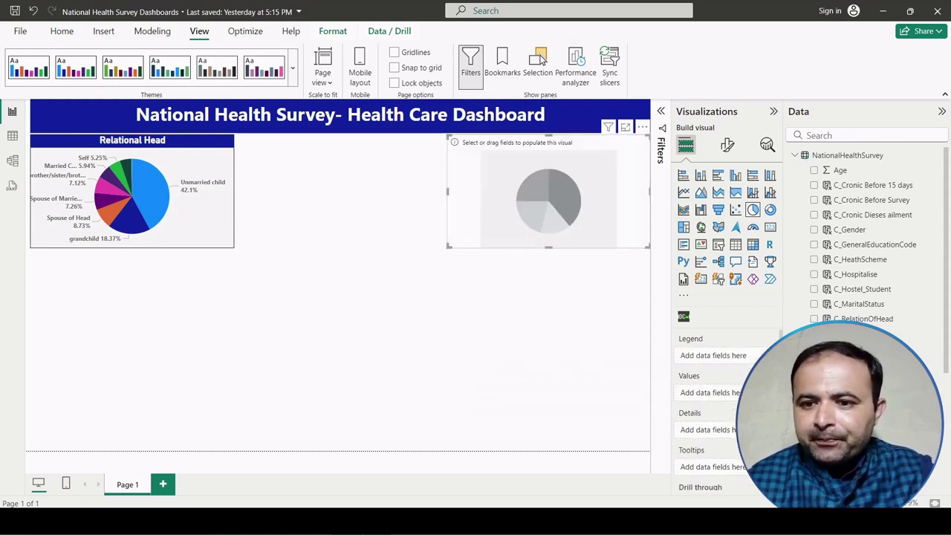
pyautogui.click(814, 305)
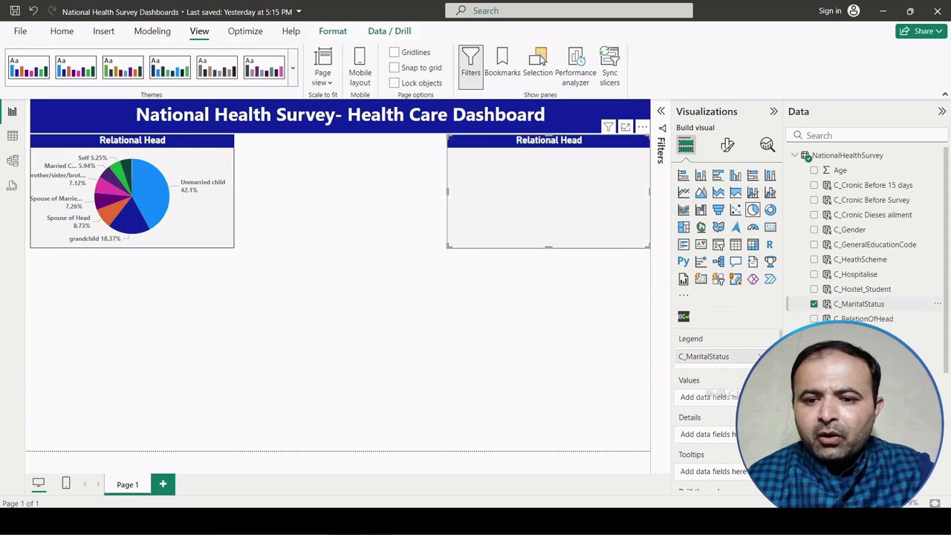
pyautogui.moveTo(735, 405); pyautogui.dragTo(734, 405)
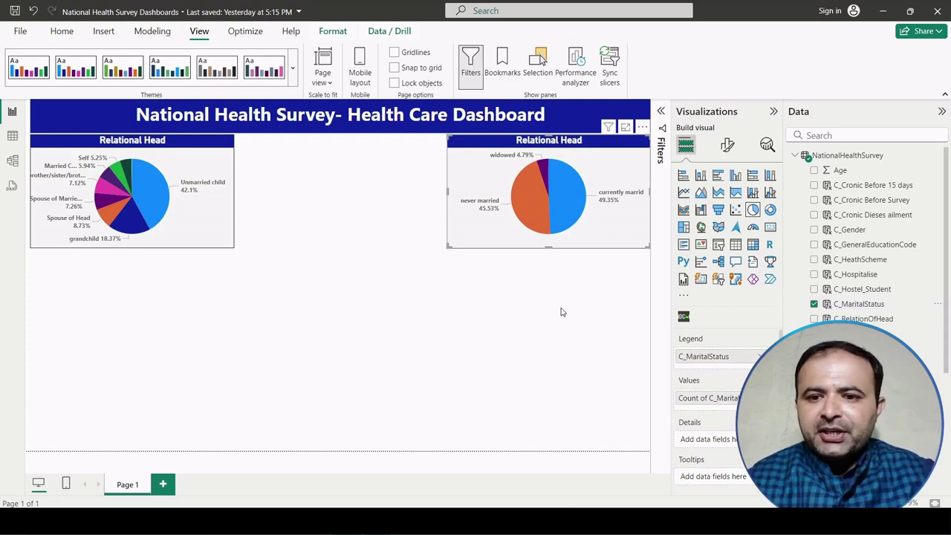
# Change the copied pie chart's title to "Marital Status".
pyautogui.click(728, 149)
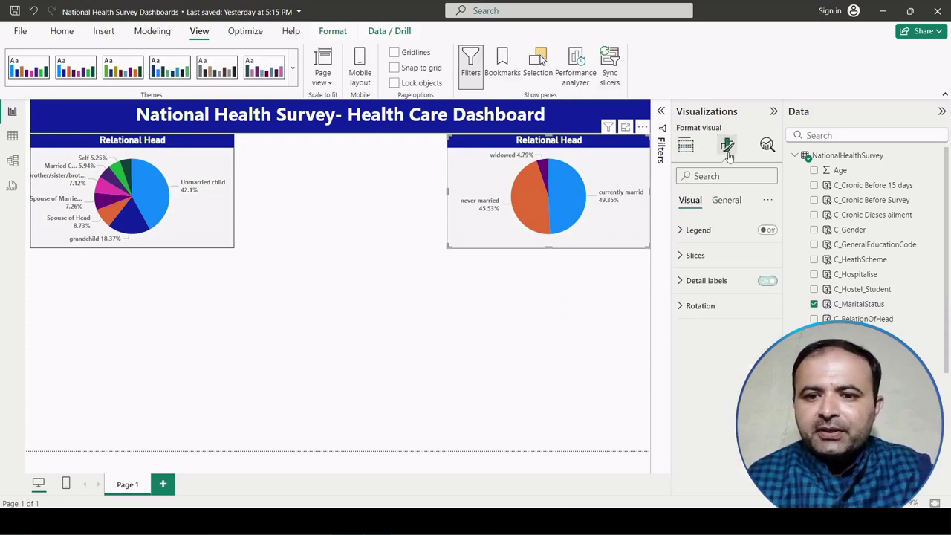
pyautogui.click(728, 201)
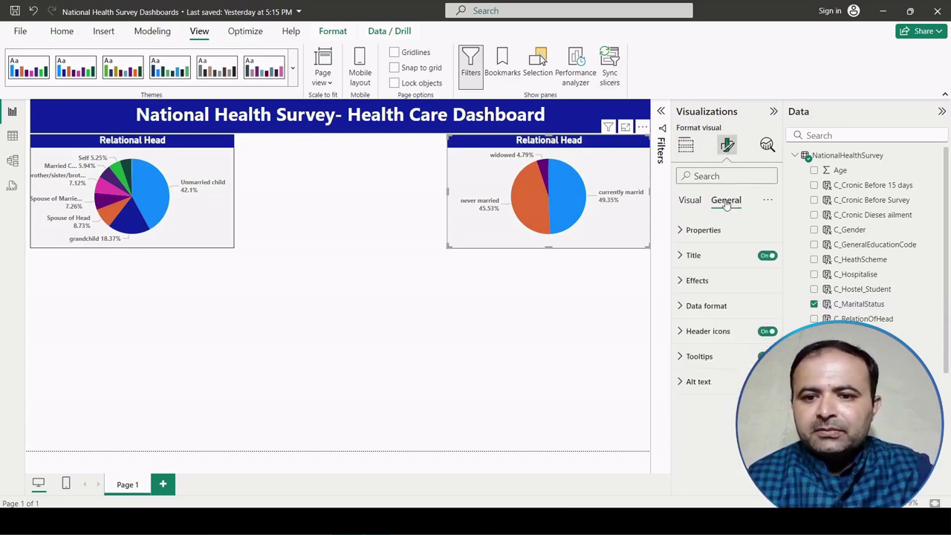
pyautogui.click(716, 266)
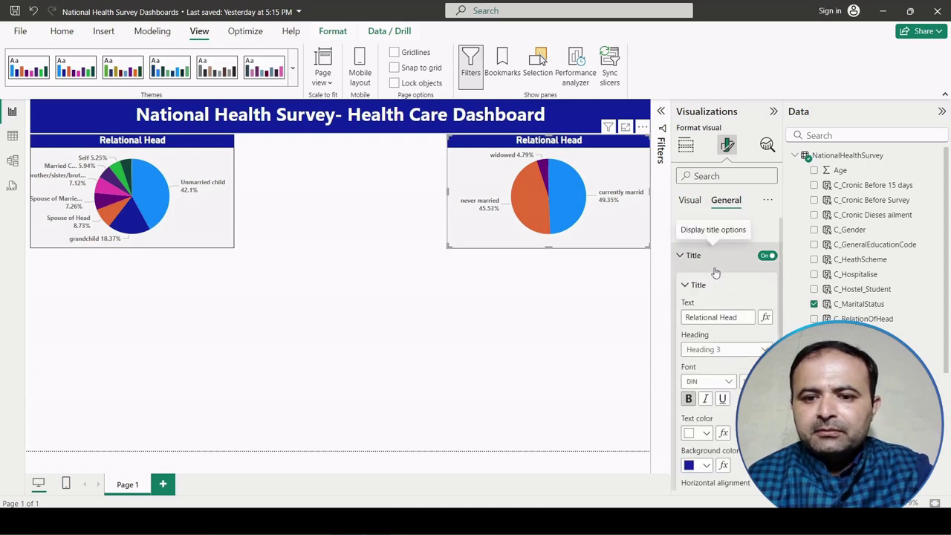
pyautogui.click(742, 315)
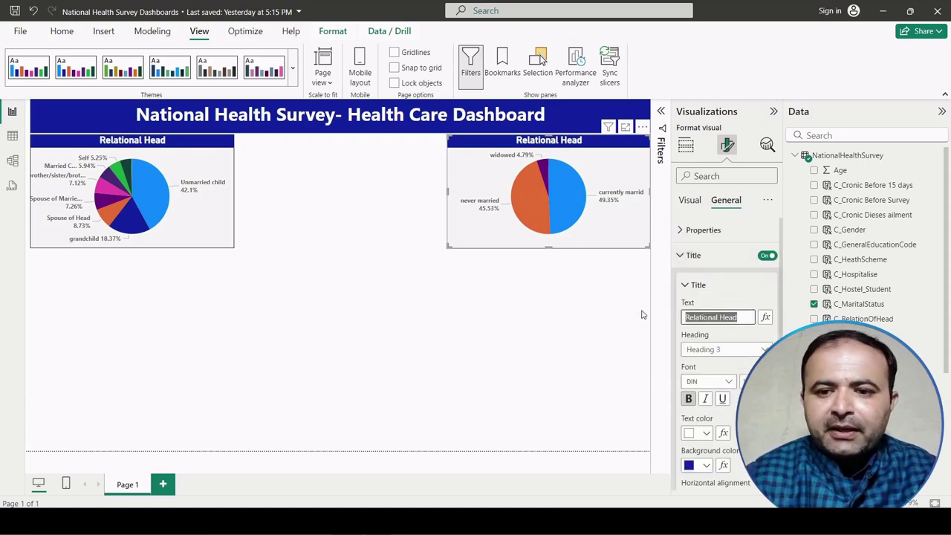
pyautogui.write('Mat')
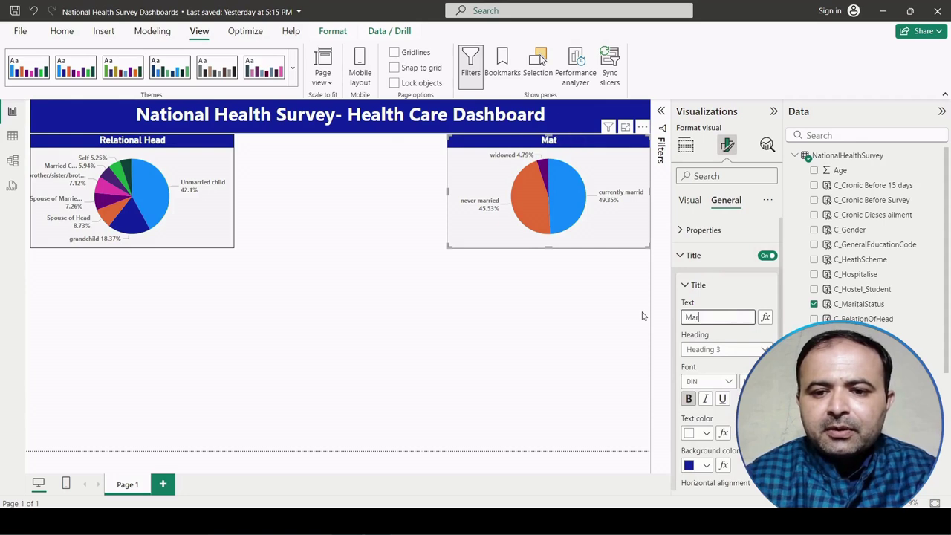
pyautogui.write('ital Sta')
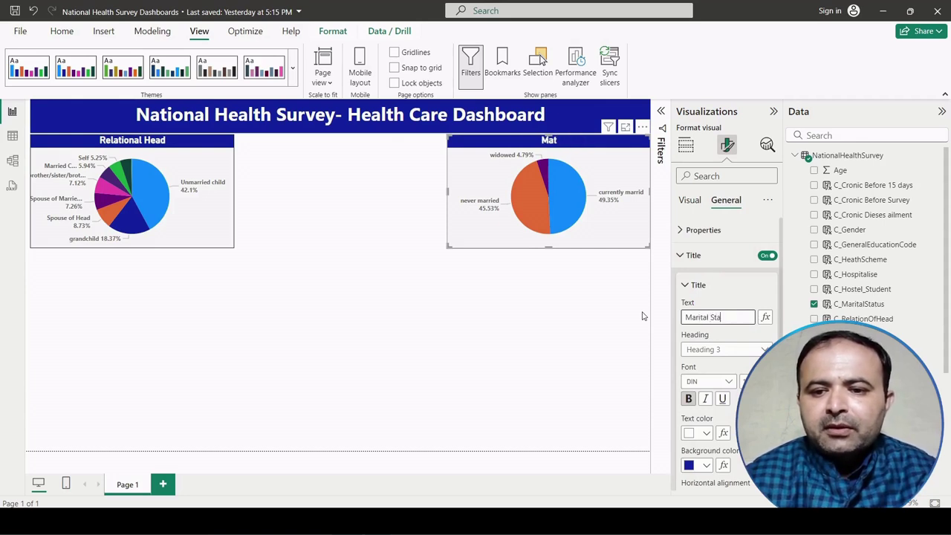
pyautogui.write('tus')
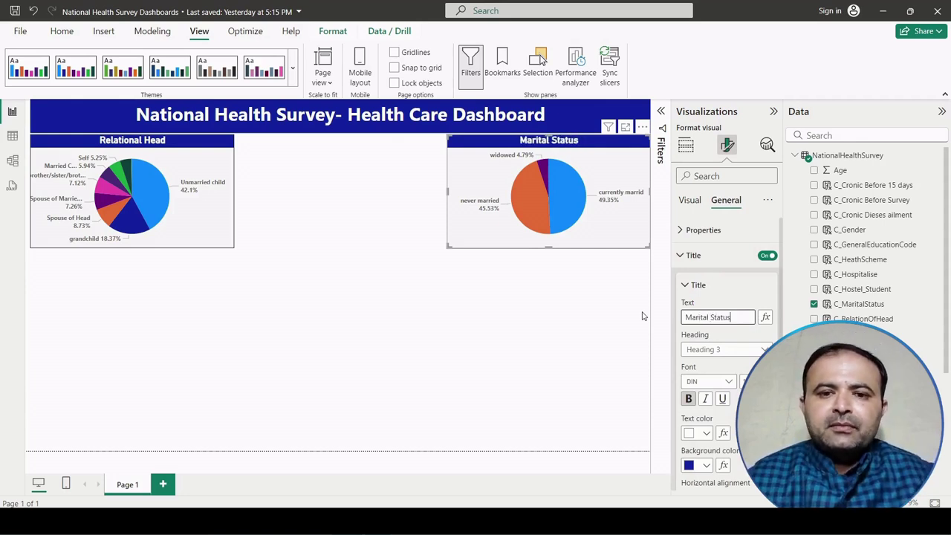
pyautogui.click(448, 330)
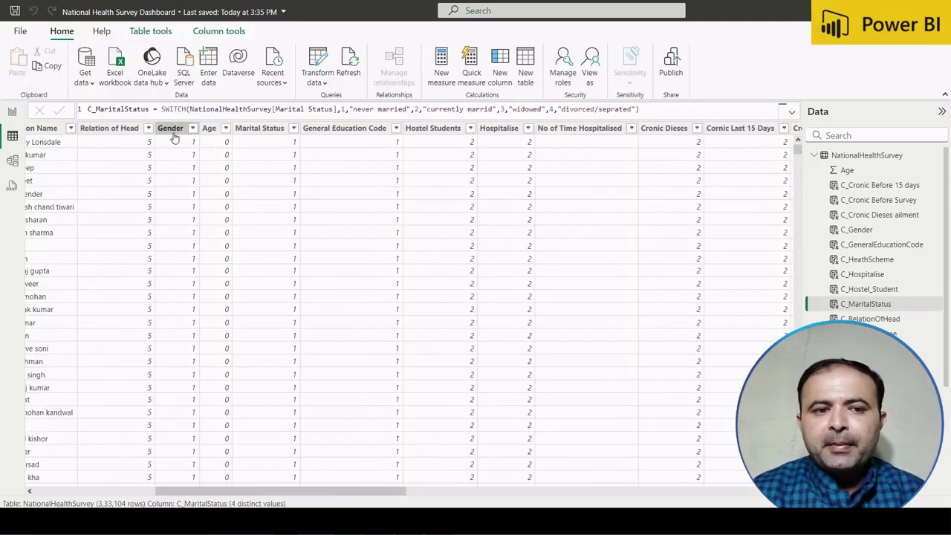
# Create a new measure in the NationalHealthSurvey table and name it "Total Male".
pyautogui.click(171, 130)
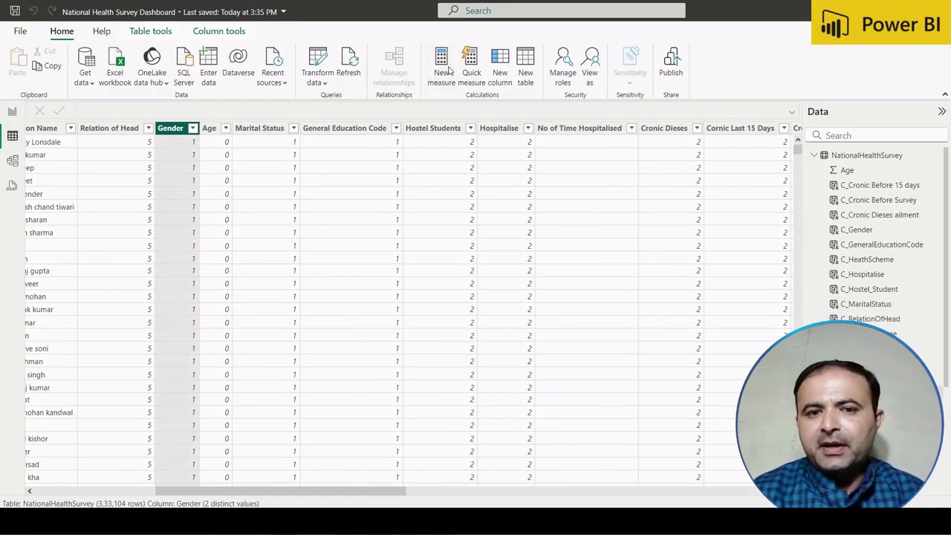
pyautogui.click(449, 69)
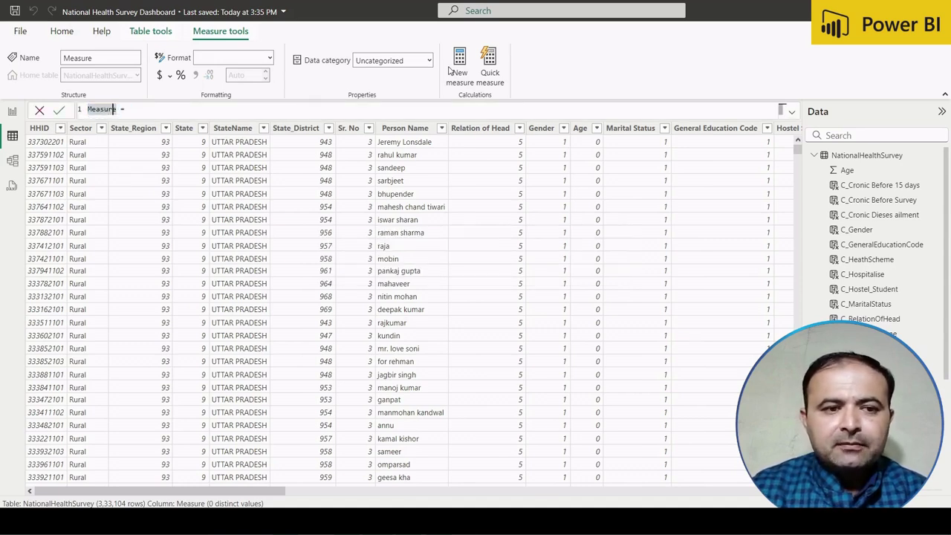
pyautogui.press('BackSpace')
pyautogui.press('BackSpace')
pyautogui.press('BackSpace')
pyautogui.press('BackSpace')
pyautogui.press('BackSpace')
pyautogui.press('BackSpace')
pyautogui.press('BackSpace')
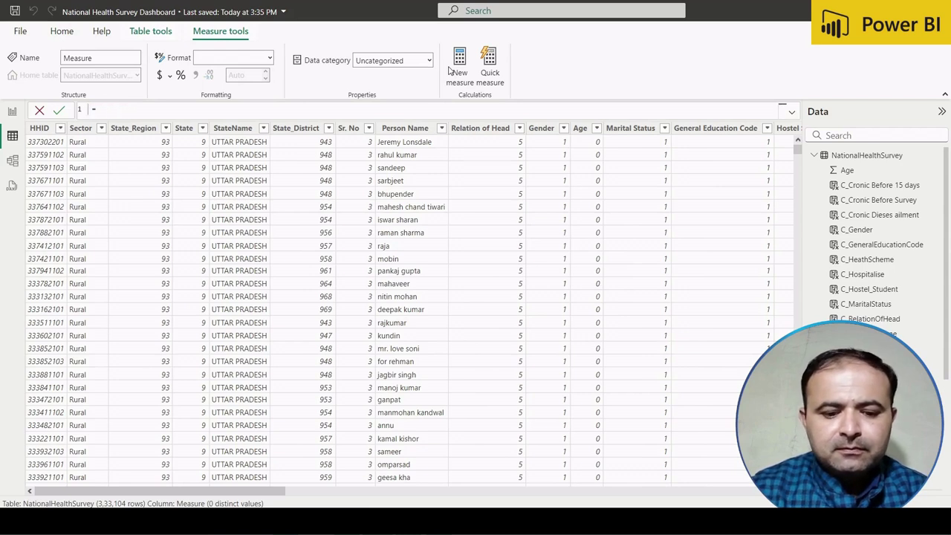
pyautogui.write('Total Male =')
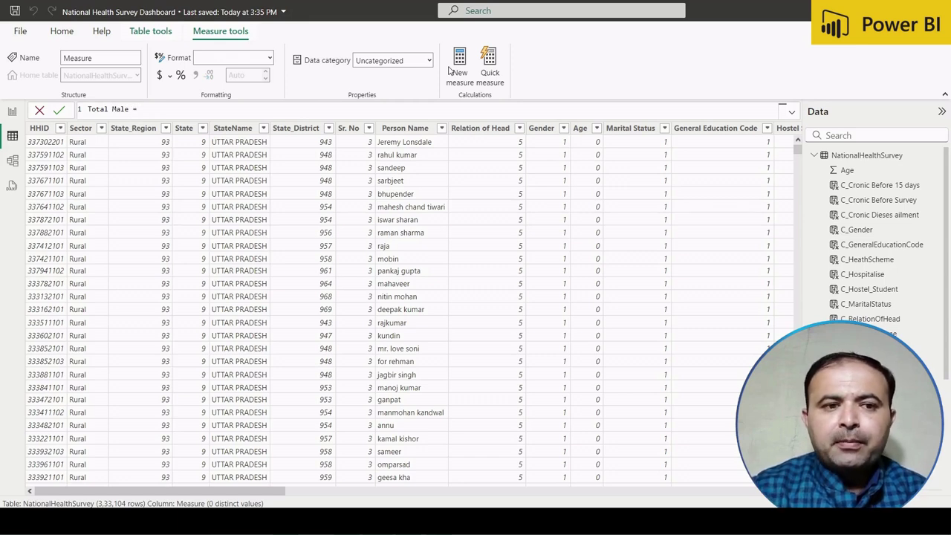
pyautogui.write('IF(')
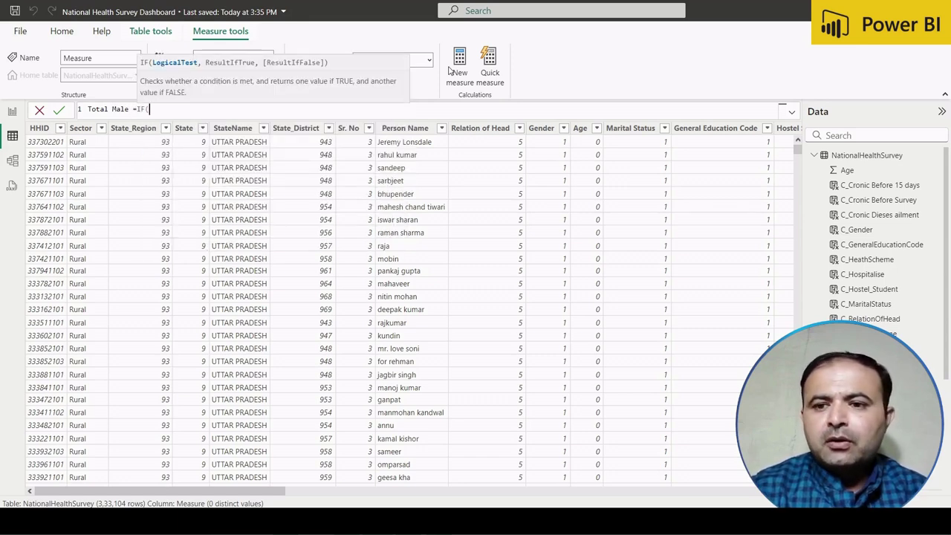
pyautogui.write('nat')
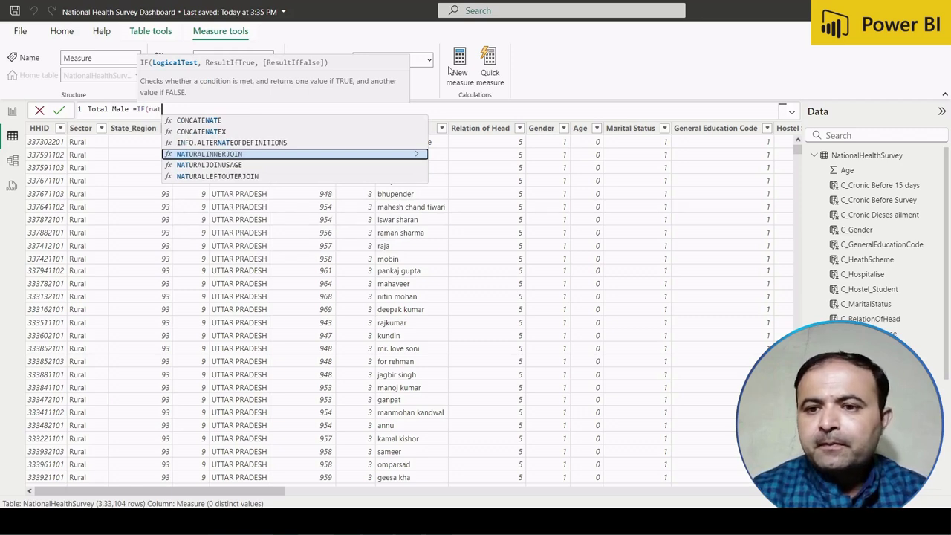
pyautogui.write('ti')
pyautogui.press('BackSpace')
pyautogui.press('BackSpace')
pyautogui.press('BackSpace')
pyautogui.press('BackSpace')
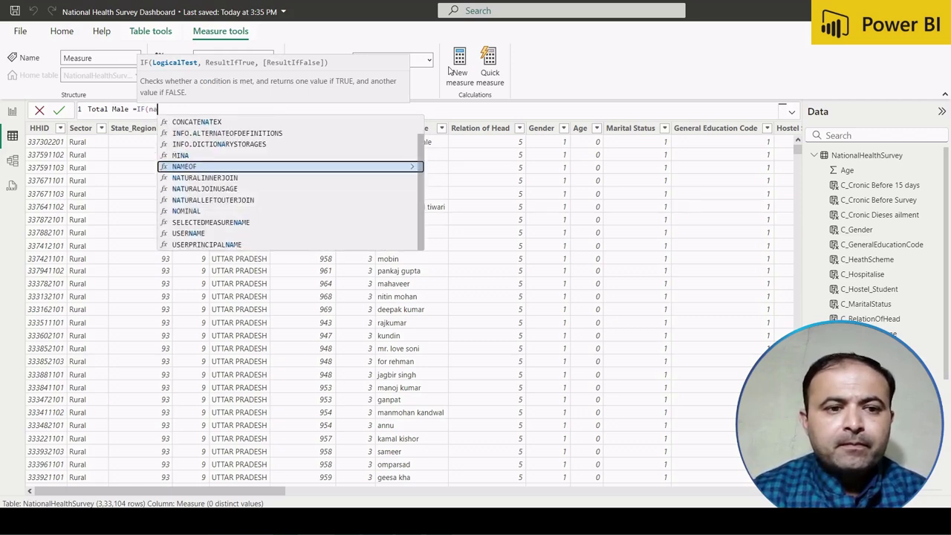
pyautogui.press('BackSpace')
pyautogui.press('BackSpace')
pyautogui.press('BackSpace')
pyautogui.press('BackSpace')
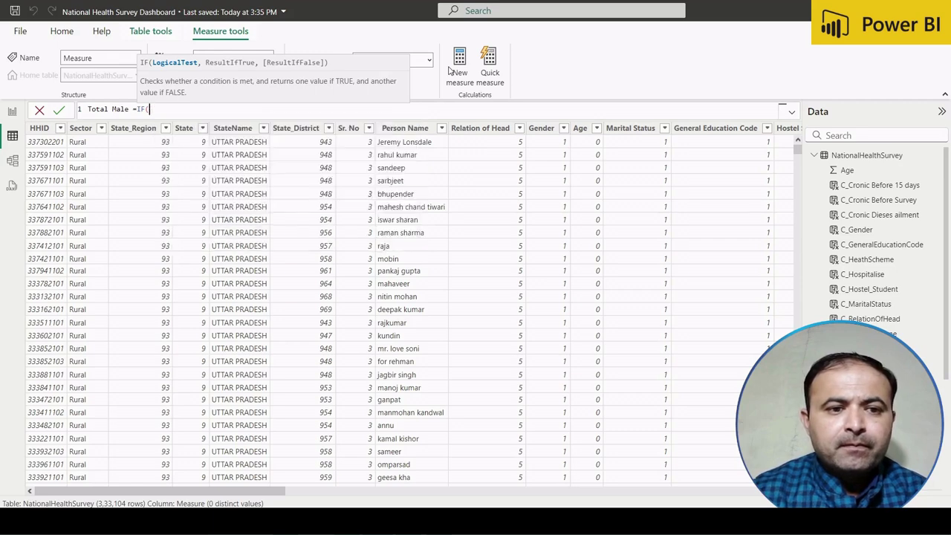
pyautogui.write('u')
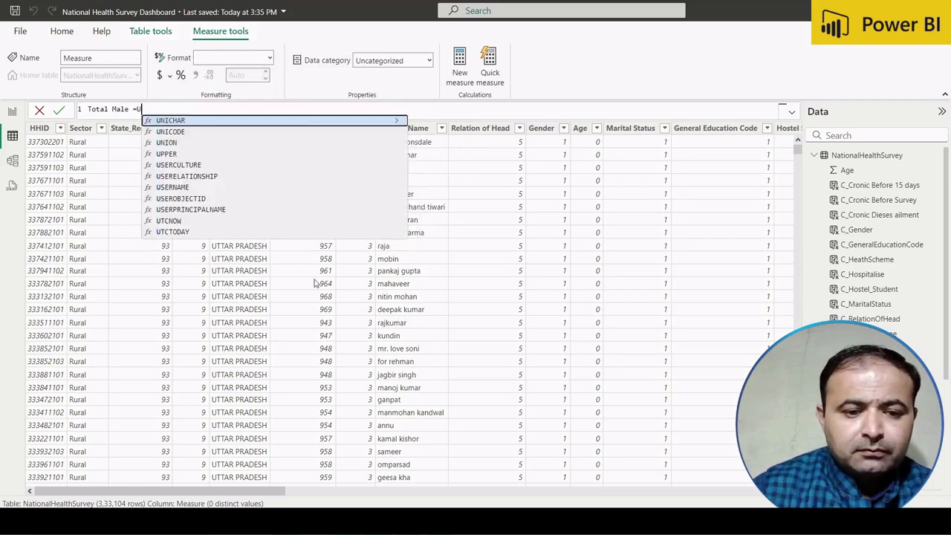
pyautogui.press('BackSpace')
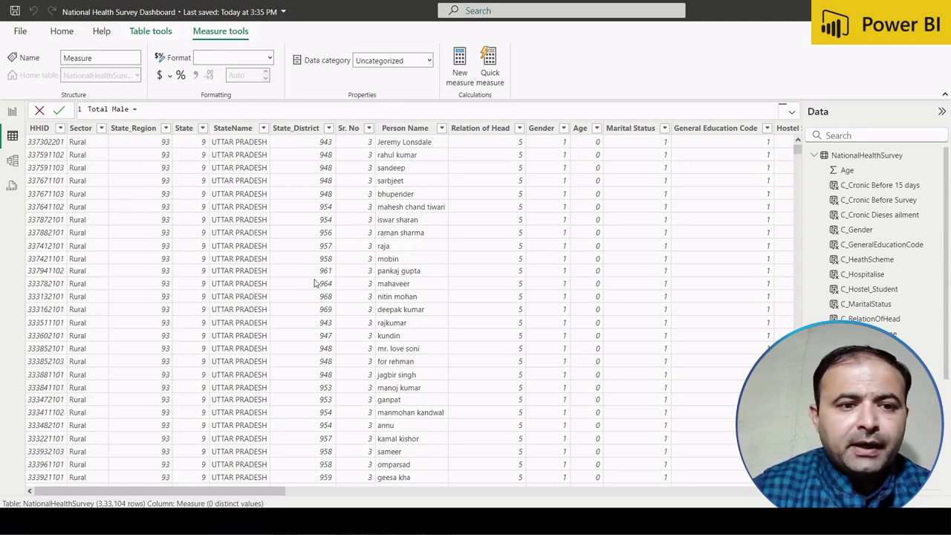
# Begin the Total Male formula with CALCULATE and a COUNT of NationalHealthSurvey[Gender] as its expression.
pyautogui.write('CALCULATE(')
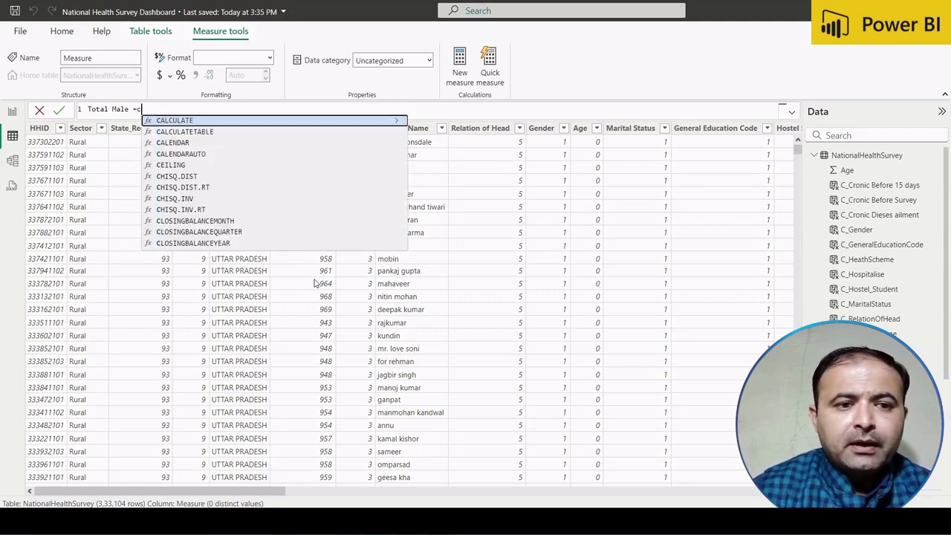
pyautogui.write('COUNT(')
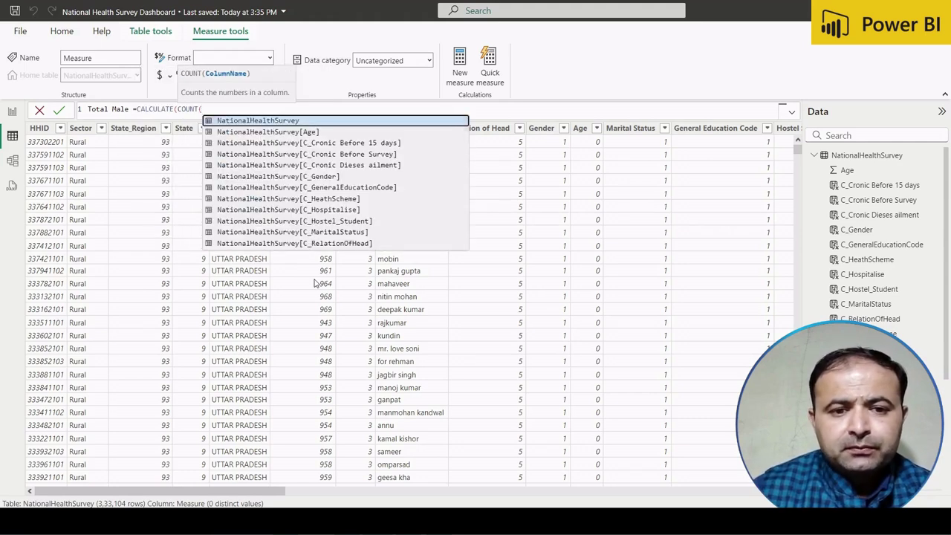
pyautogui.press('Down')
pyautogui.press('Down')
pyautogui.press('Down')
pyautogui.press('Down')
pyautogui.press('Down')
pyautogui.press('Down')
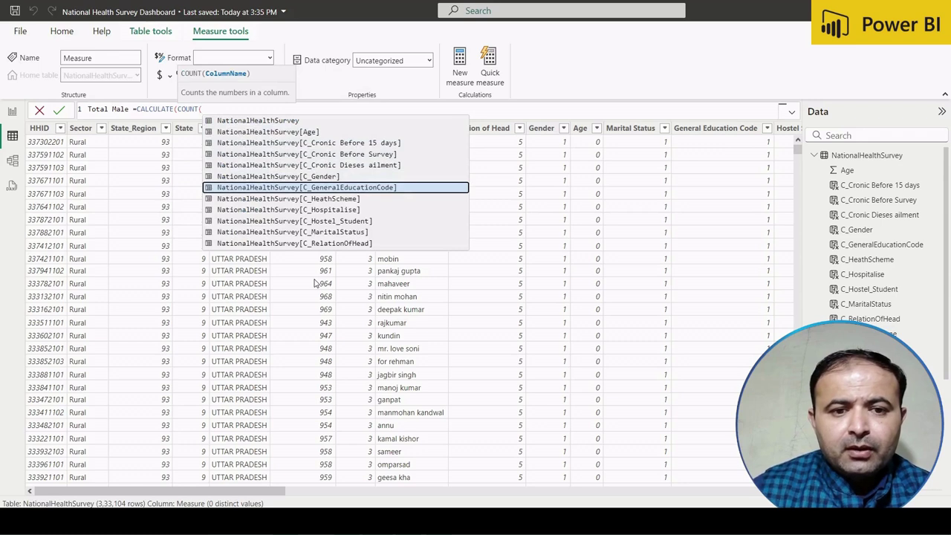
pyautogui.press('Up')
pyautogui.press('Down')
pyautogui.press('Down')
pyautogui.press('Down')
pyautogui.press('Down')
pyautogui.press('Down')
pyautogui.press('Down')
pyautogui.press('Down')
pyautogui.press('Down')
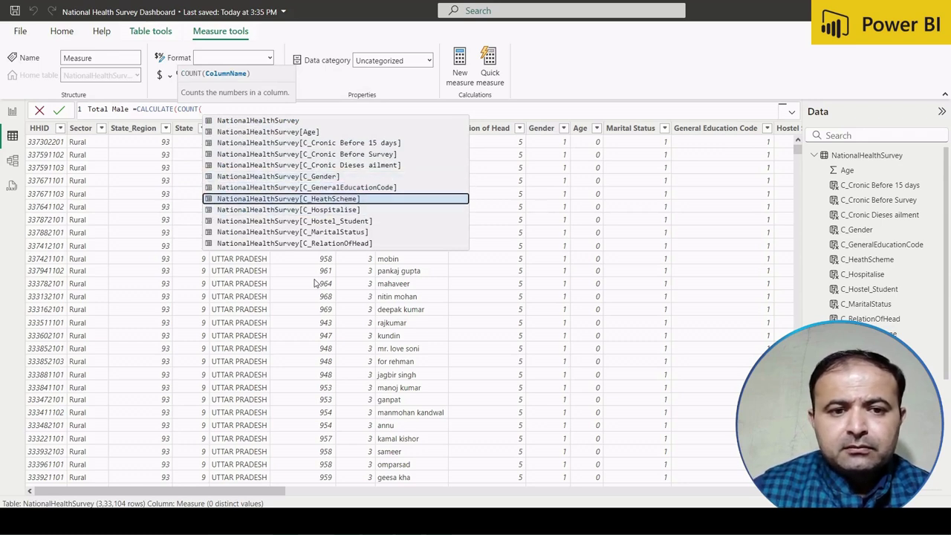
pyautogui.press('Down')
pyautogui.press('Down')
pyautogui.press('Down')
pyautogui.press('Down')
pyautogui.press('Down')
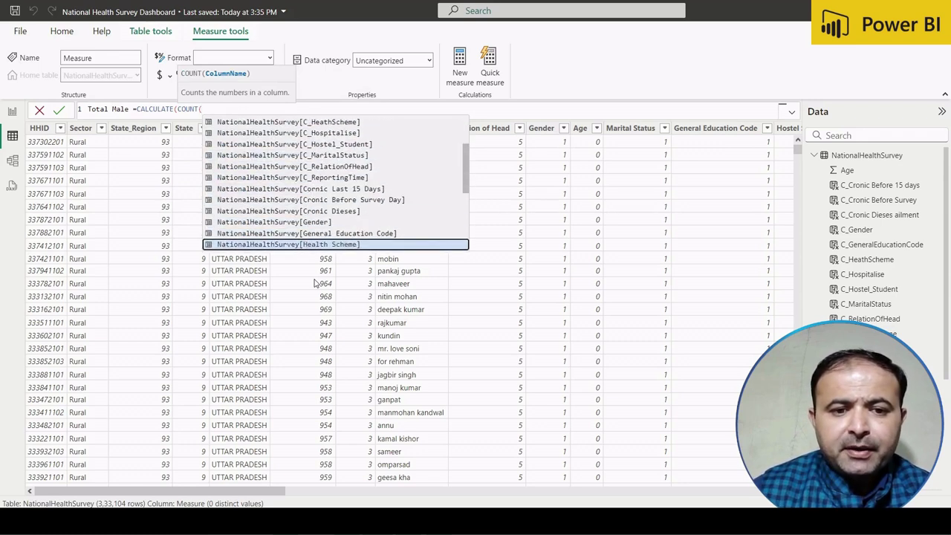
pyautogui.press('Up')
pyautogui.press('Up')
pyautogui.press('Tab')
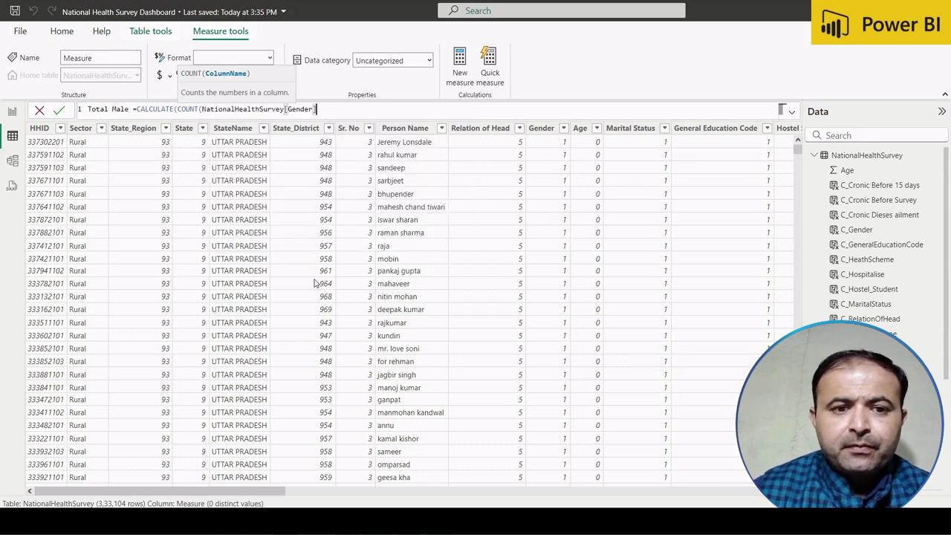
# Add a FILTER over the NationalHealthSurvey table as the filter argument of the Total Male formula.
pyautogui.write(',fi')
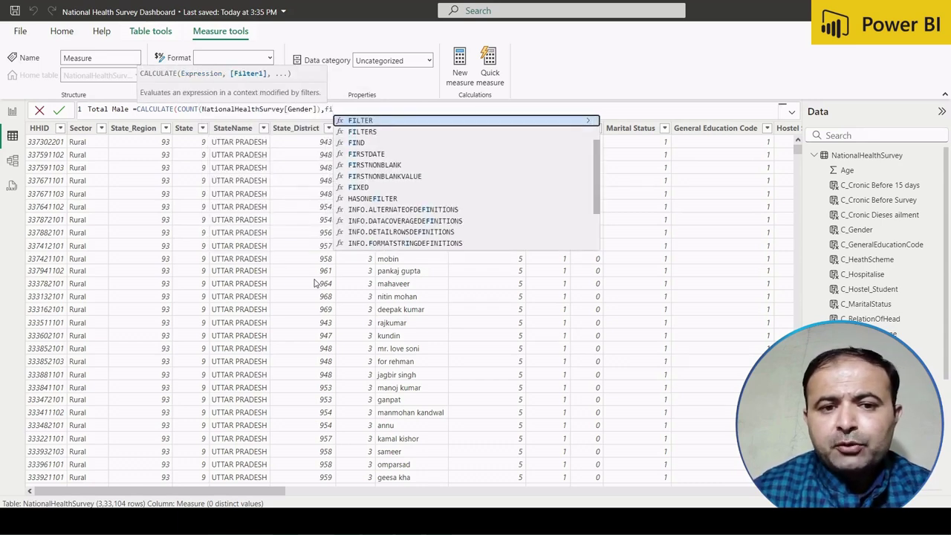
pyautogui.press('Tab')
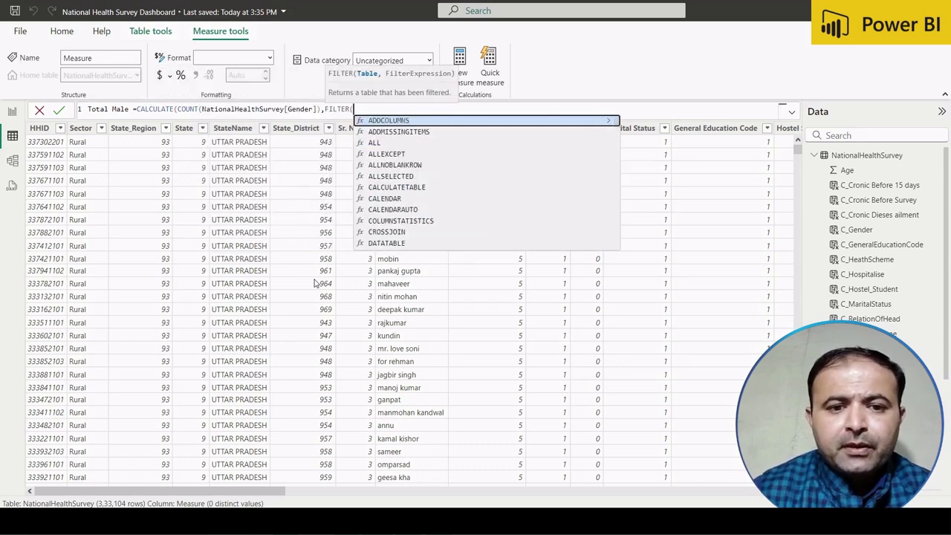
pyautogui.write('nat')
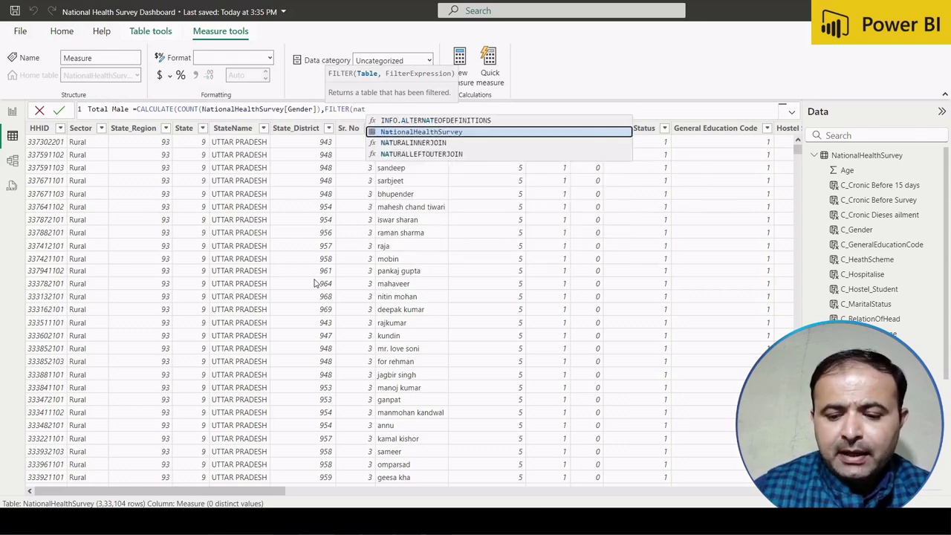
pyautogui.press('Tab')
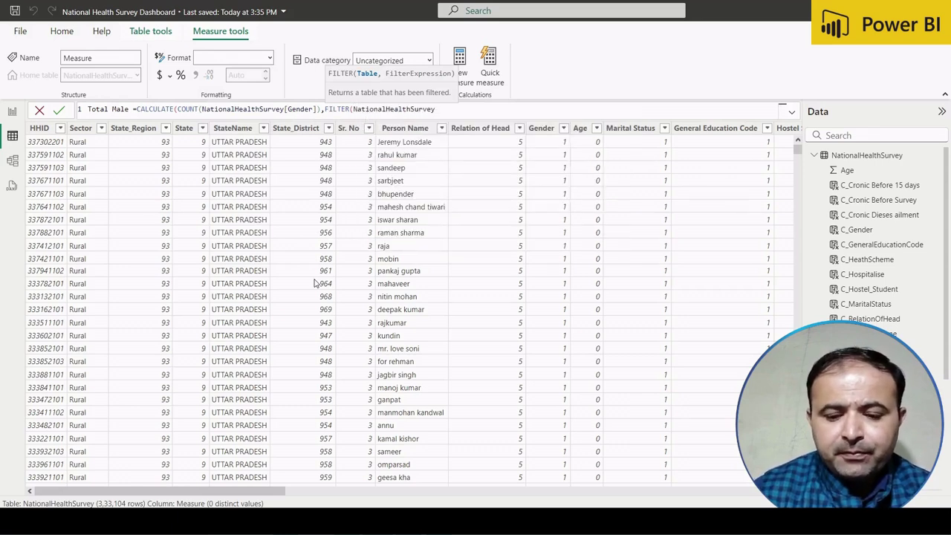
pyautogui.write(',nat')
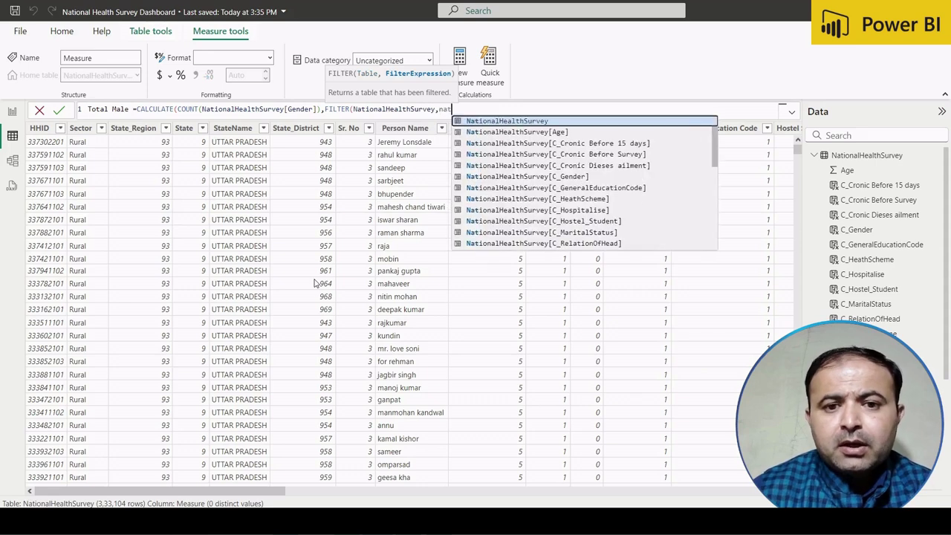
pyautogui.press('Down')
pyautogui.press('Down')
pyautogui.press('Down')
pyautogui.press('Down')
pyautogui.press('Down')
pyautogui.press('Down')
pyautogui.press('Down')
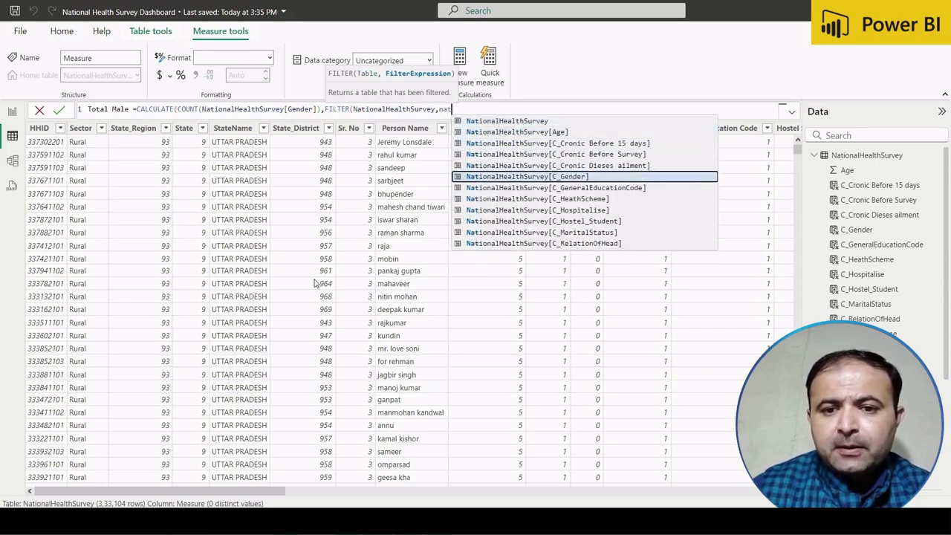
pyautogui.press('Down')
pyautogui.press('BackSpace')
pyautogui.press('BackSpace')
pyautogui.press('BackSpace')
pyautogui.press('BackSpace')
pyautogui.press('BackSpace')
pyautogui.press('BackSpace')
pyautogui.press('BackSpace')
pyautogui.press('BackSpace')
pyautogui.press('BackSpace')
pyautogui.press('BackSpace')
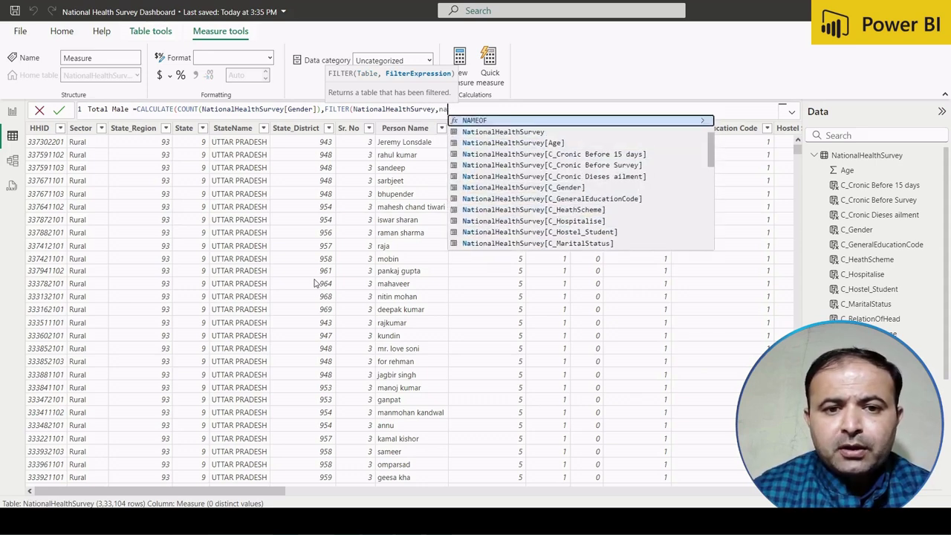
pyautogui.press('Tab')
pyautogui.write(',g')
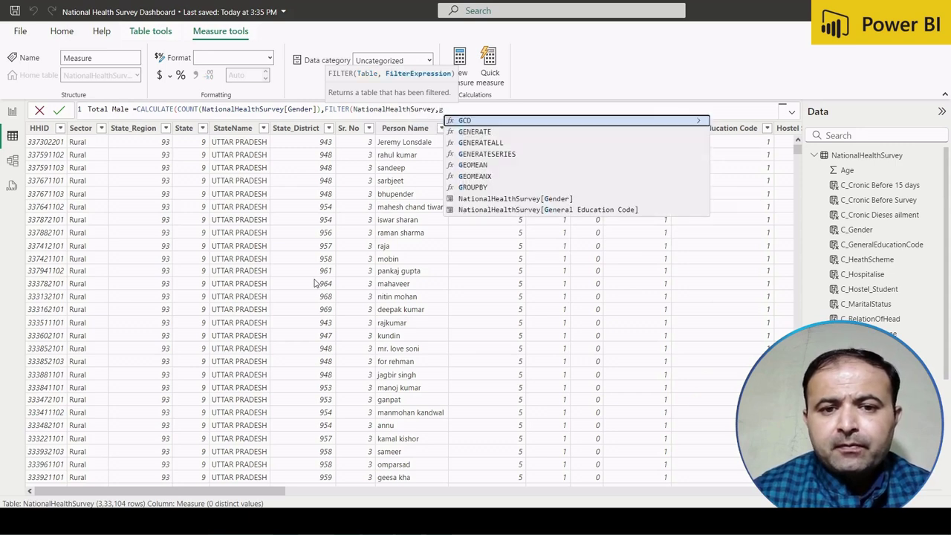
pyautogui.press('BackSpace')
# Set the filter condition to NationalHealthSurvey[Gender]==1, close the formula and commit the Total Male measure.
pyautogui.write('nat')
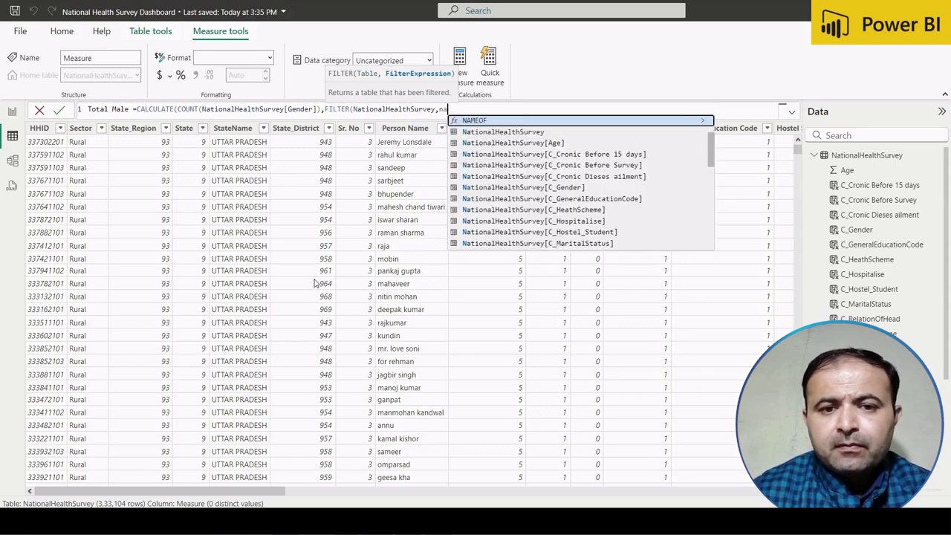
pyautogui.press('Down')
pyautogui.press('Down')
pyautogui.press('Down')
pyautogui.press('Down')
pyautogui.press('Down')
pyautogui.press('Down')
pyautogui.press('Down')
pyautogui.press('Down')
pyautogui.press('Down')
pyautogui.press('Down')
pyautogui.press('Down')
pyautogui.press('Down')
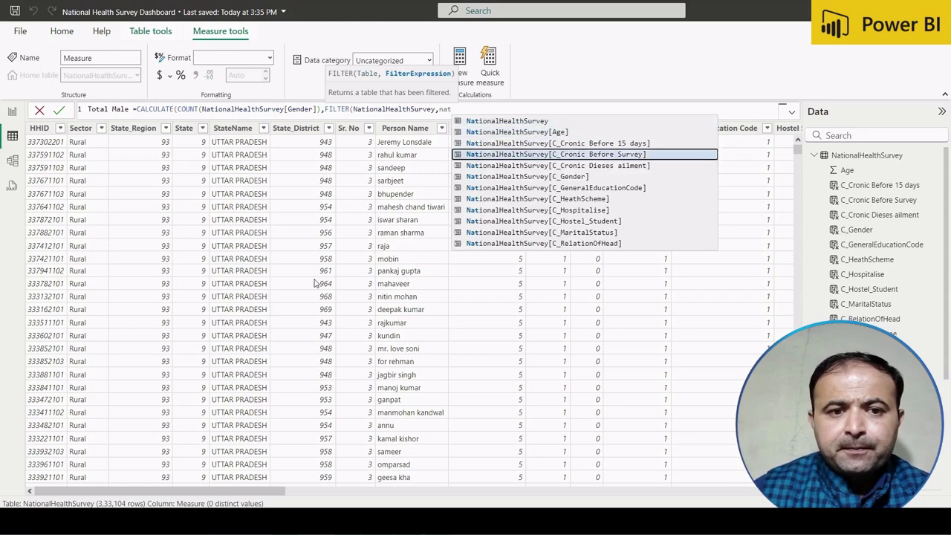
pyautogui.press('Down')
pyautogui.press('Down')
pyautogui.press('Down')
pyautogui.press('Down')
pyautogui.press('Down')
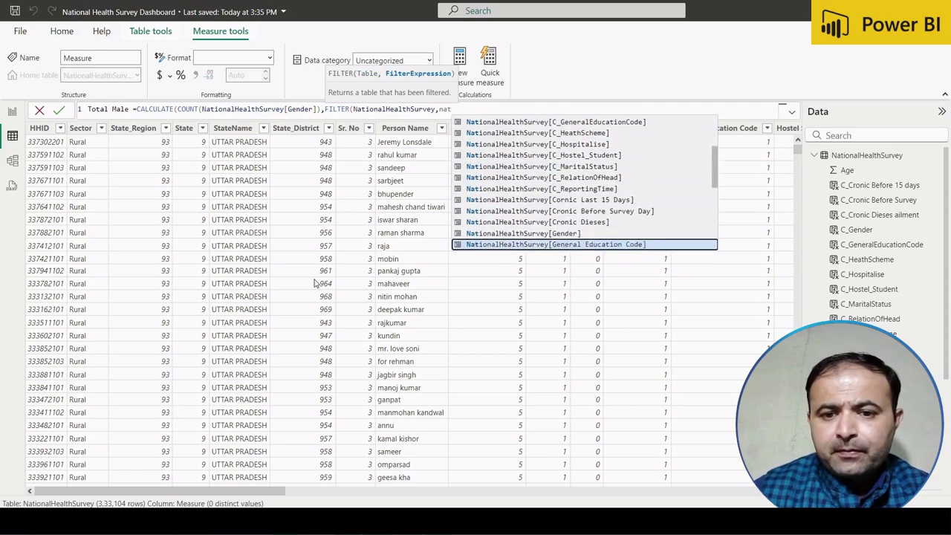
pyautogui.press('Up')
pyautogui.press('Tab')
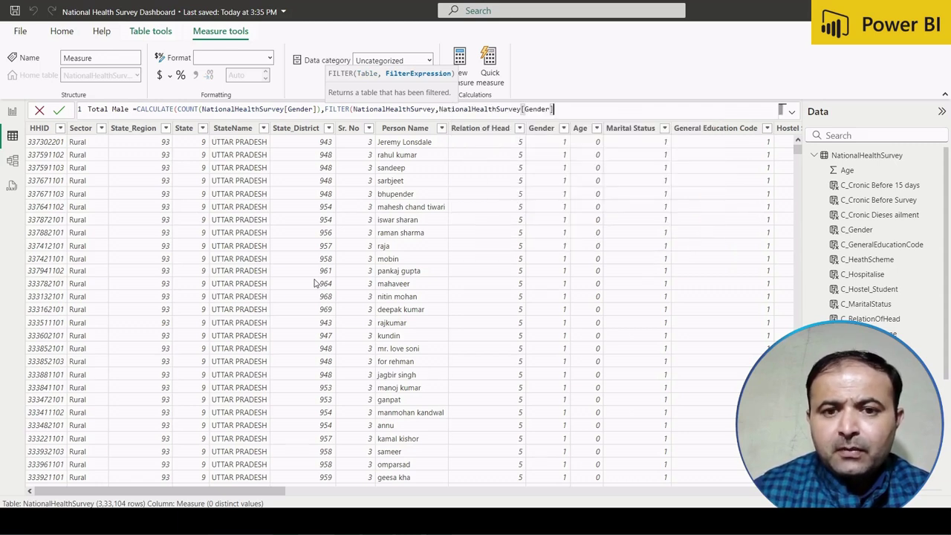
pyautogui.write('=')
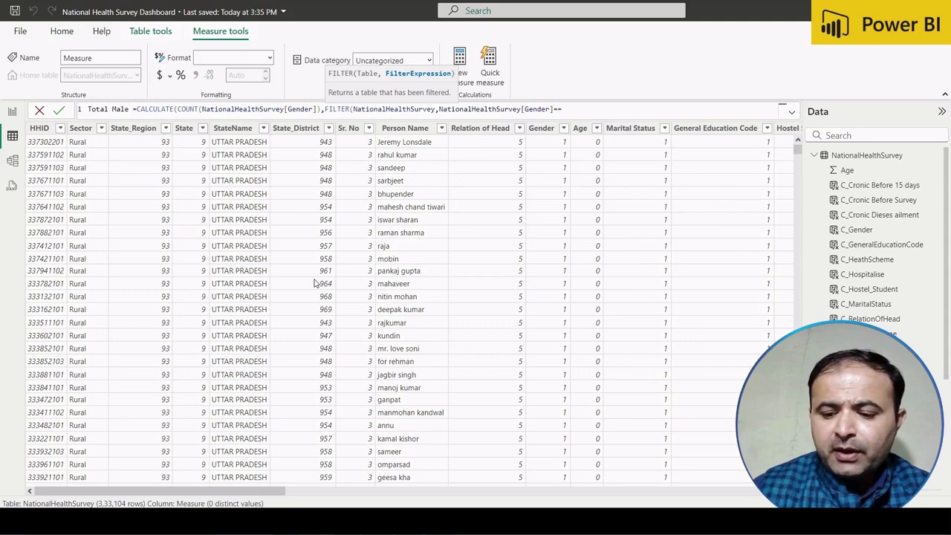
pyautogui.write('=1')
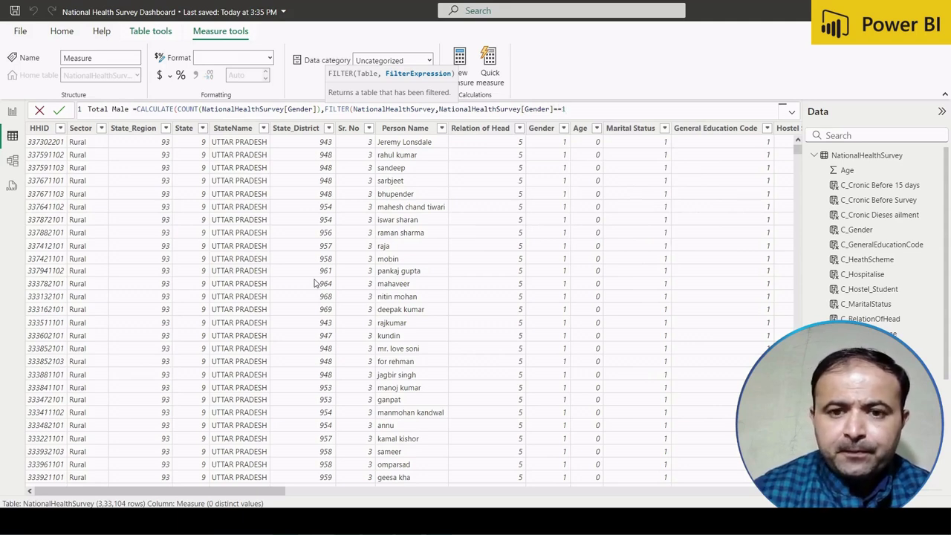
pyautogui.write(')')
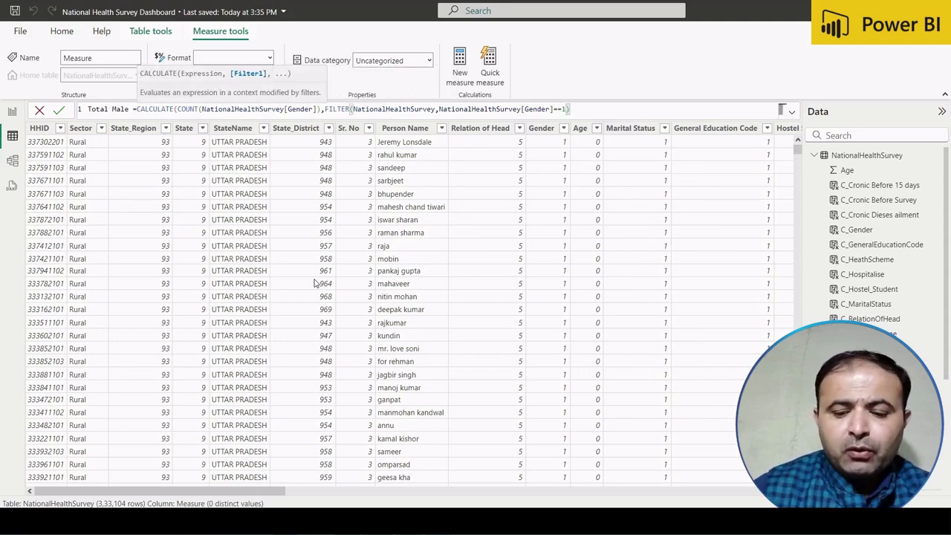
pyautogui.write(')')
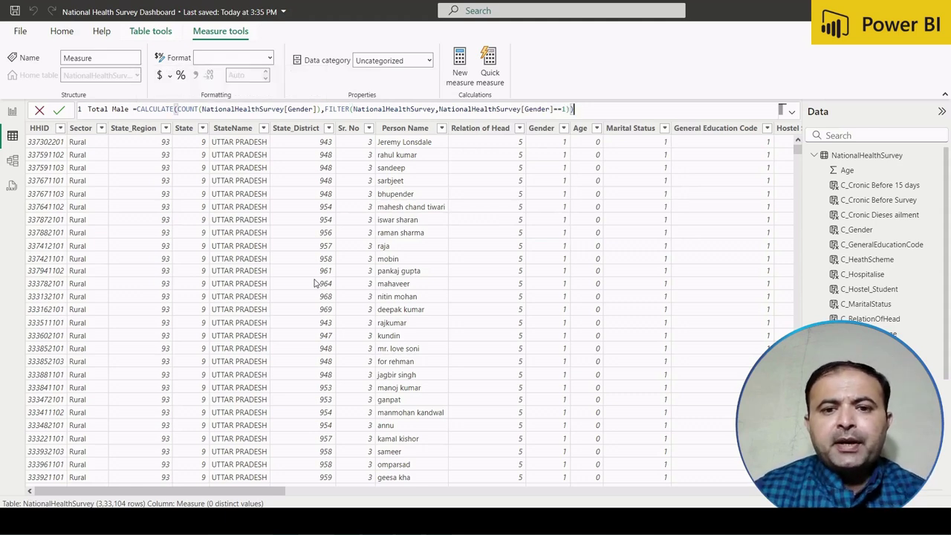
pyautogui.press('Return')
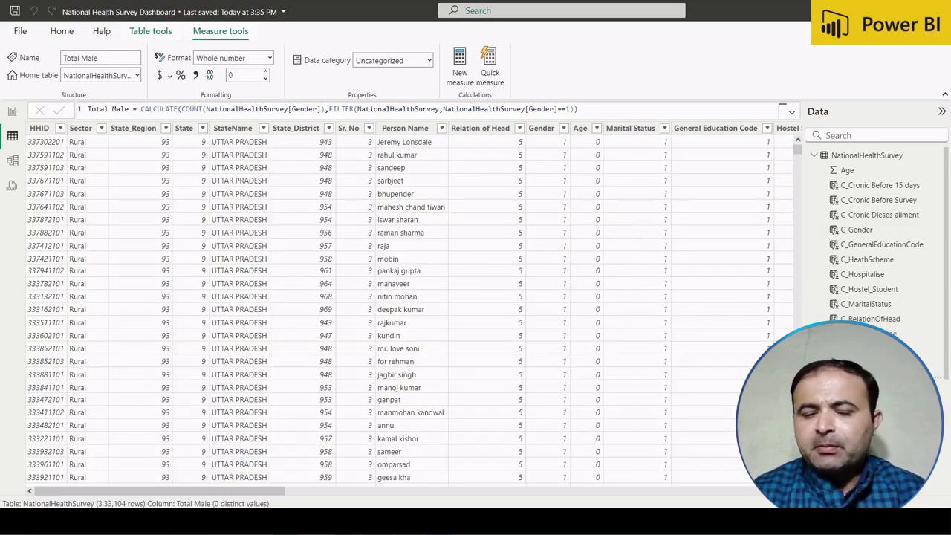
# Add a card visual showing the Total Male measure between the two pie charts and shrink it to a small tile.
pyautogui.click(12, 111)
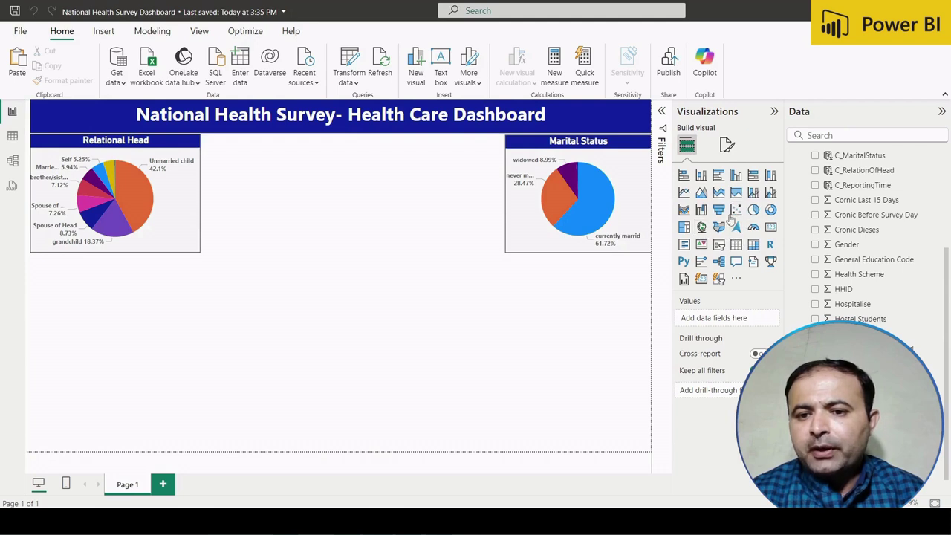
pyautogui.click(770, 227)
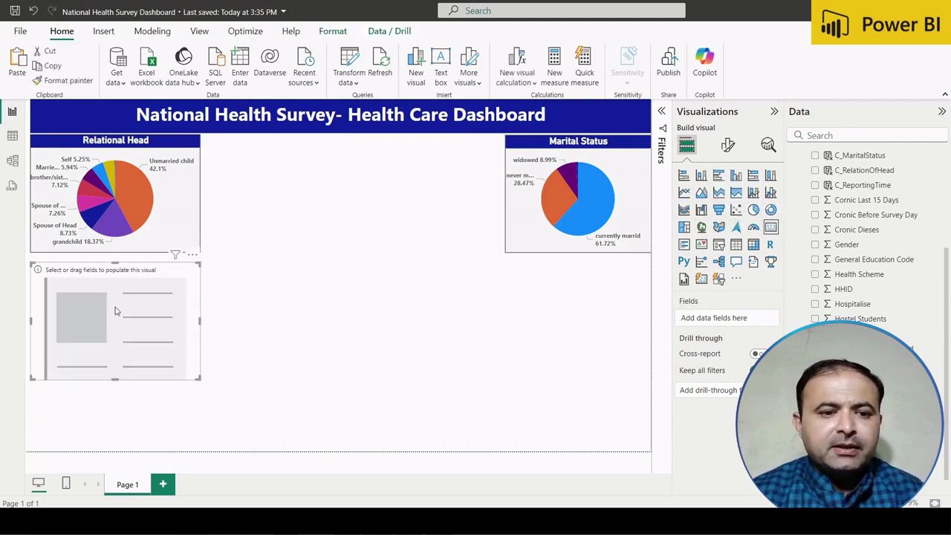
pyautogui.moveTo(105, 298); pyautogui.dragTo(293, 173)
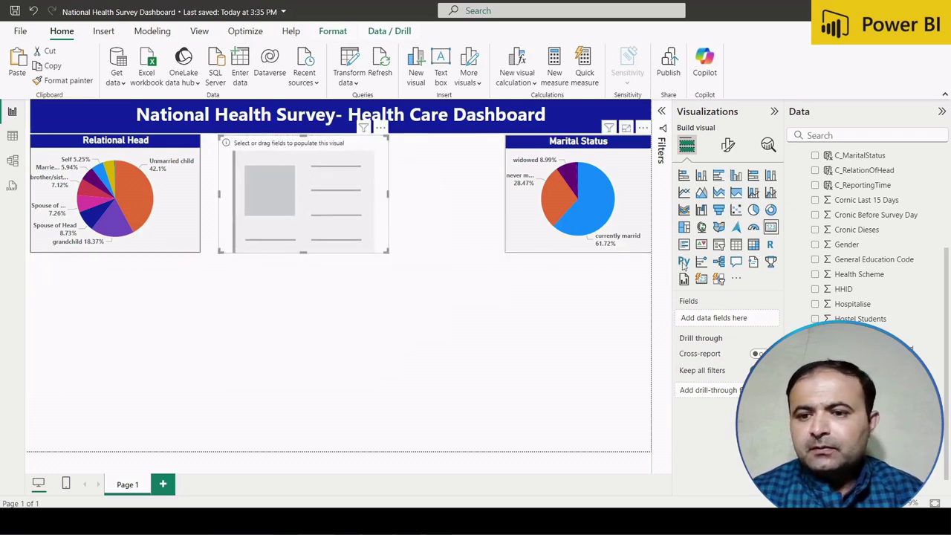
pyautogui.scroll(-1, 868, 249)
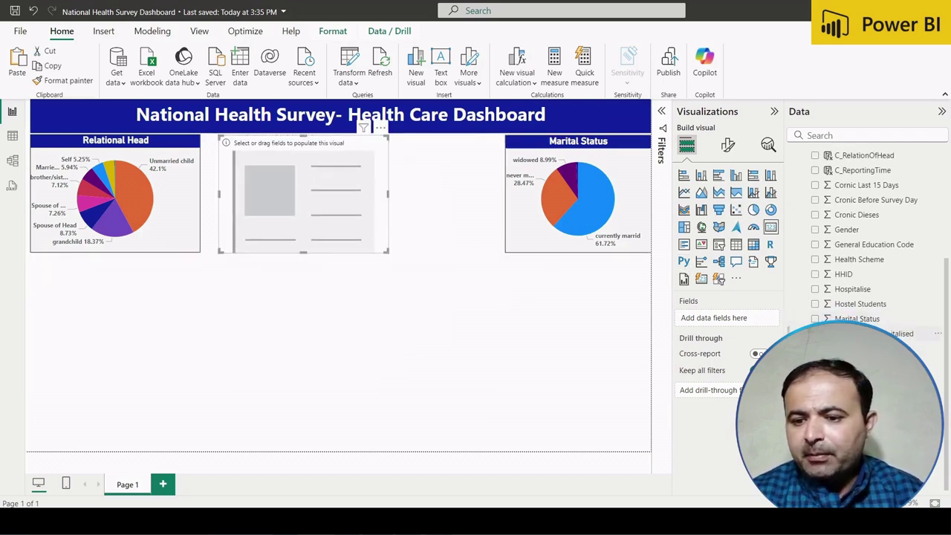
pyautogui.click(816, 423)
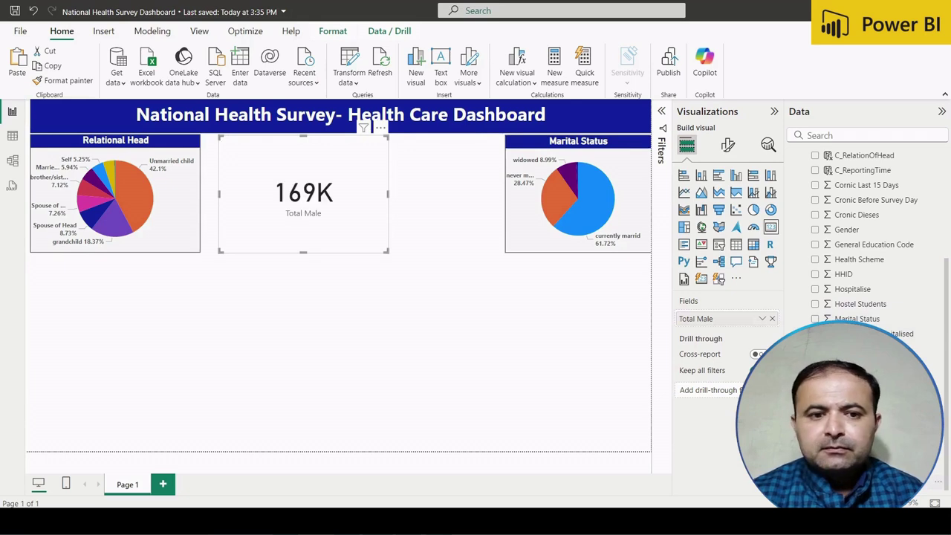
pyautogui.moveTo(387, 253); pyautogui.dragTo(268, 187)
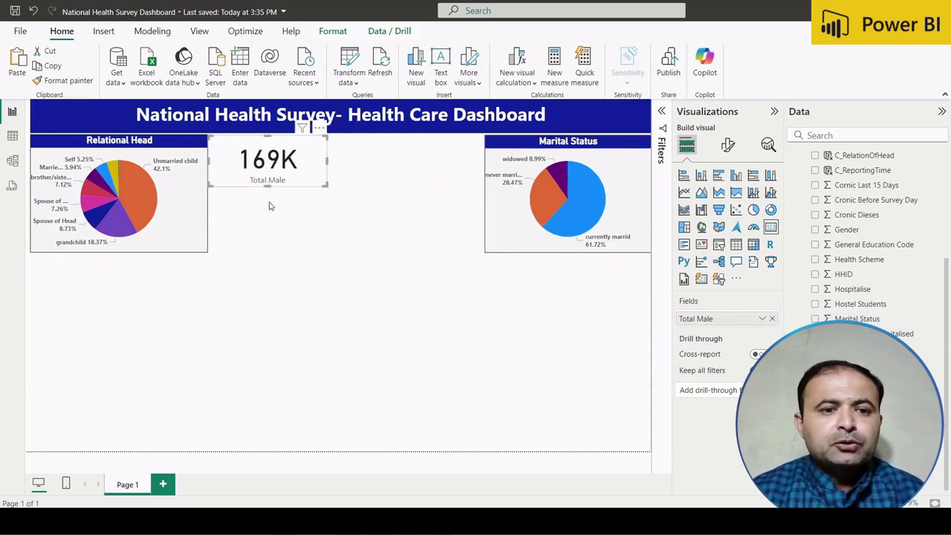
pyautogui.click(269, 205)
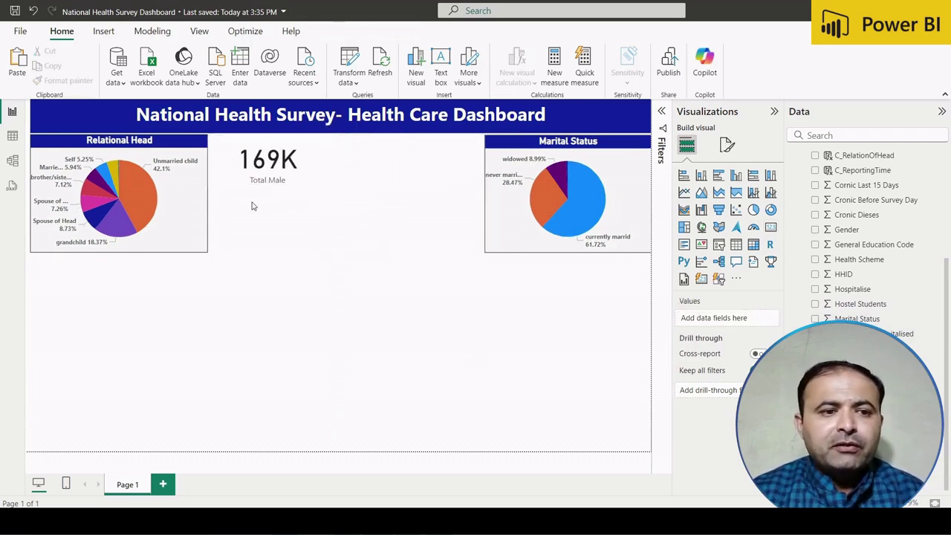
# Copy the whole Total Male formula and paste it into a new measure in the NationalHealthSurvey table.
pyautogui.click(12, 134)
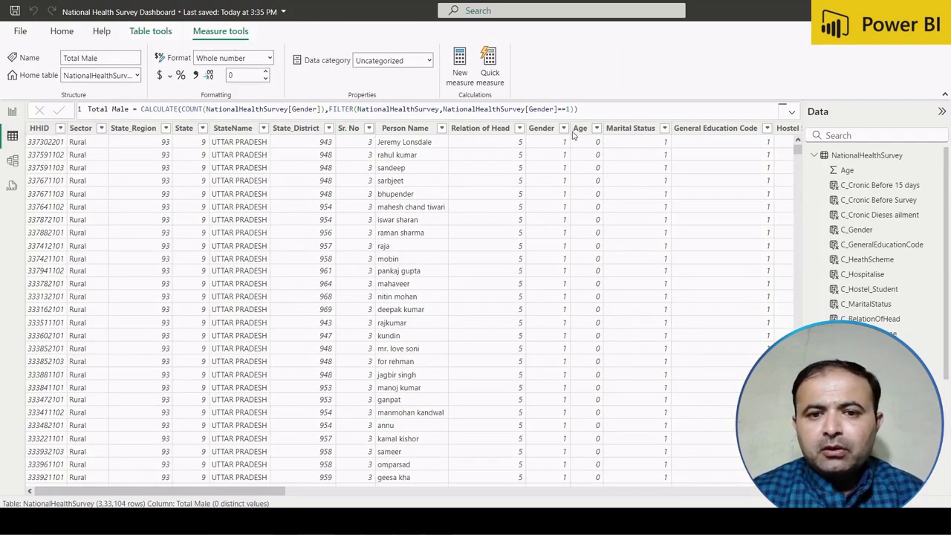
pyautogui.click(595, 113)
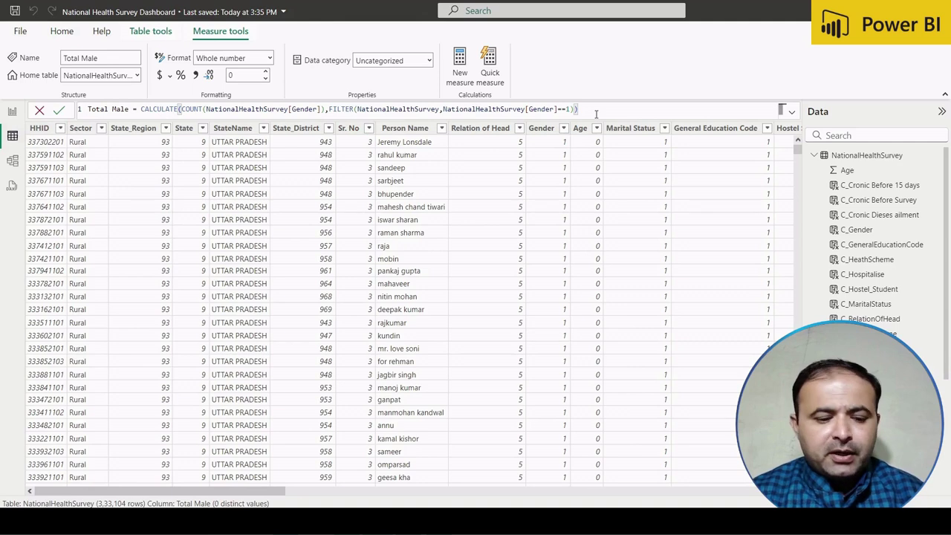
pyautogui.hotkey('ctrl', 'a')
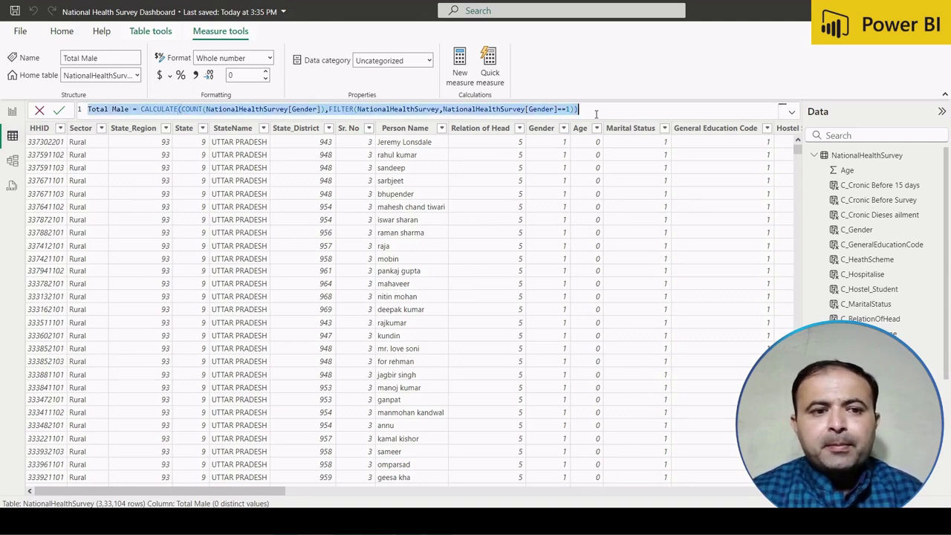
pyautogui.press('Return')
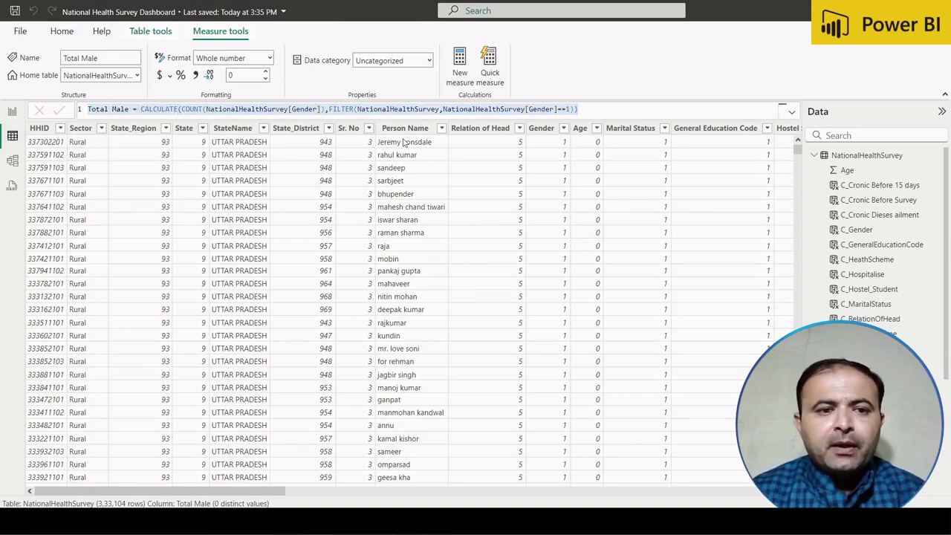
pyautogui.click(458, 65)
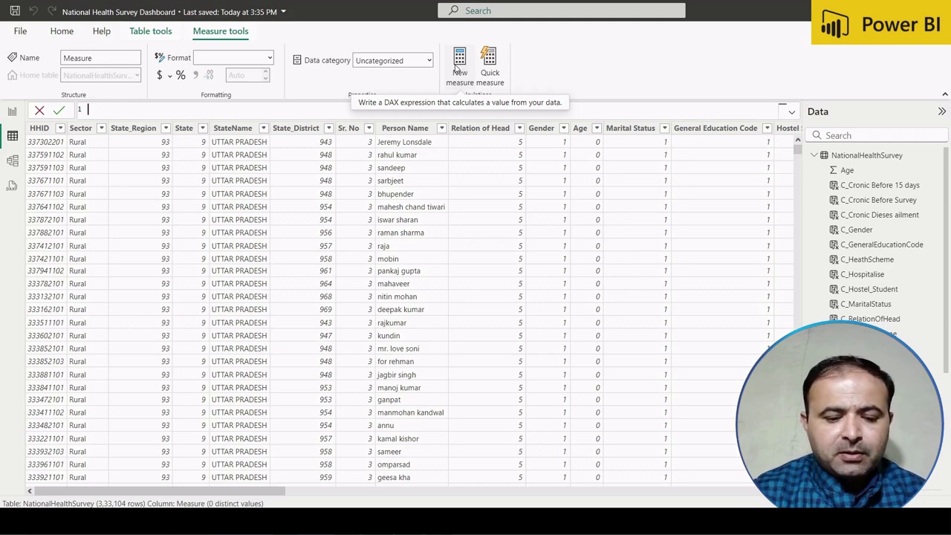
pyautogui.write('Total Male = CALCULATE(COUNT(NationalHealthSurvey[Gender]),FILTER(NationalHealthSurvey,NationalHealthSurvey[Gender] = "1"))')
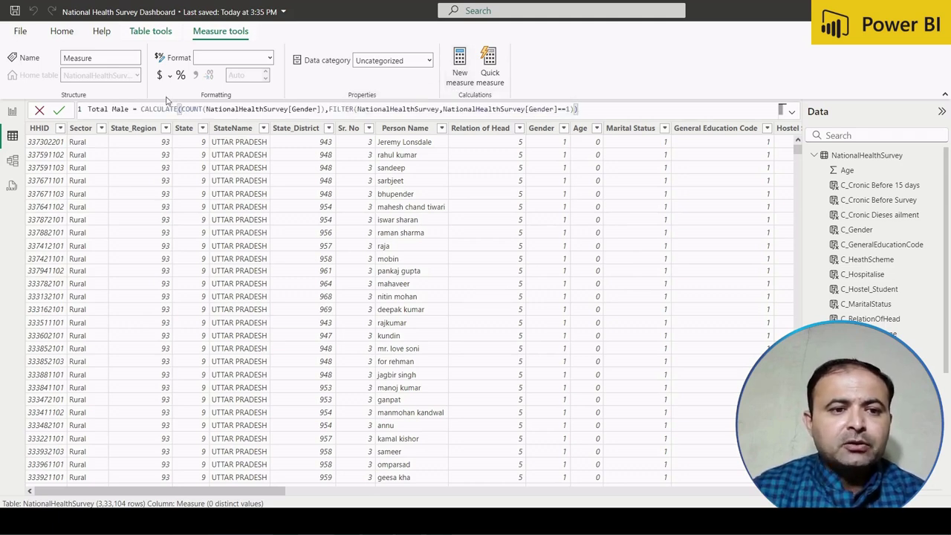
# Rename the copied measure "Total FeMale", set its filter condition to NationalHealthSurvey[Gender]==2 and commit it.
pyautogui.click(113, 109)
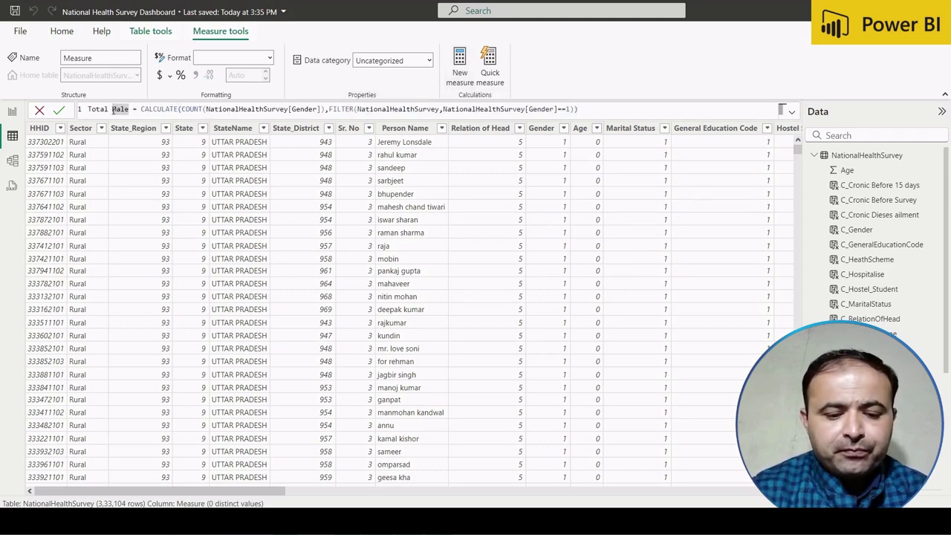
pyautogui.write('Fe')
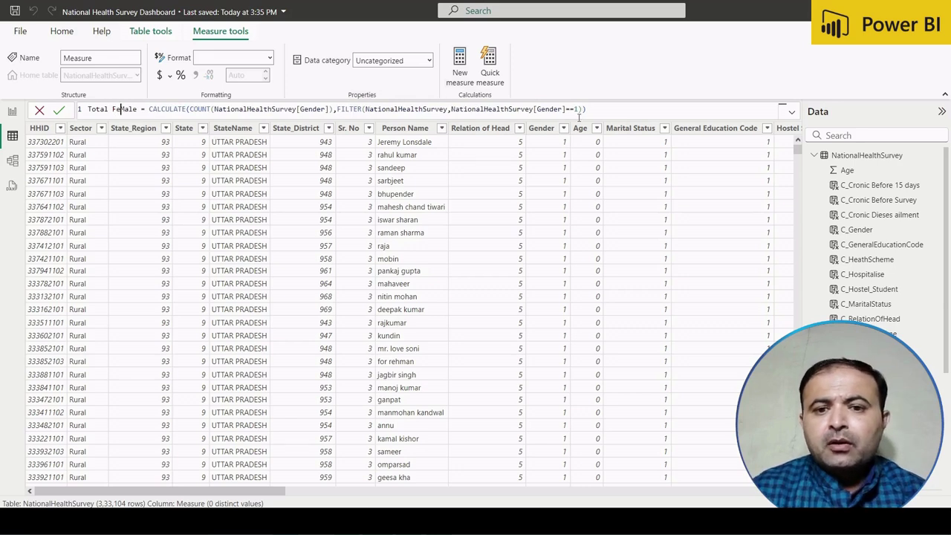
pyautogui.click(580, 112)
pyautogui.press('BackSpace')
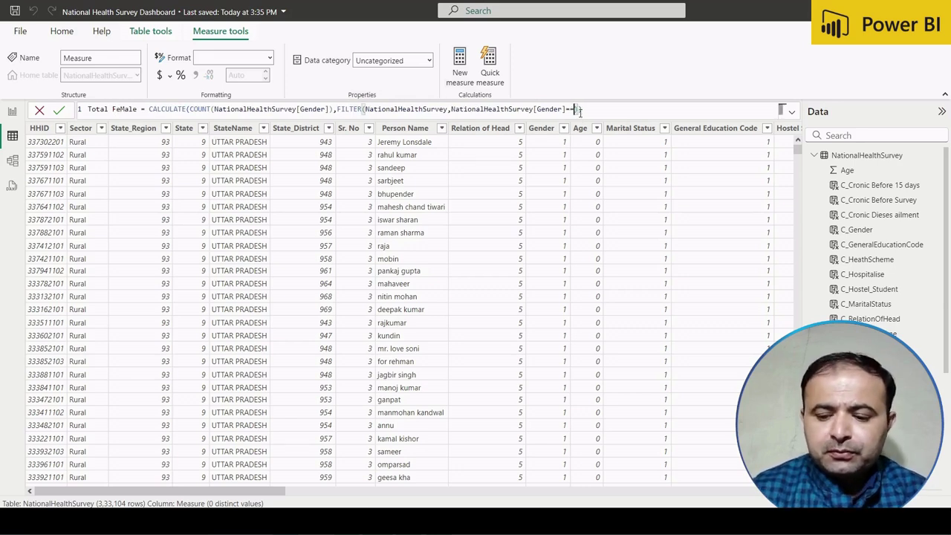
pyautogui.write('2')
pyautogui.press('Return')
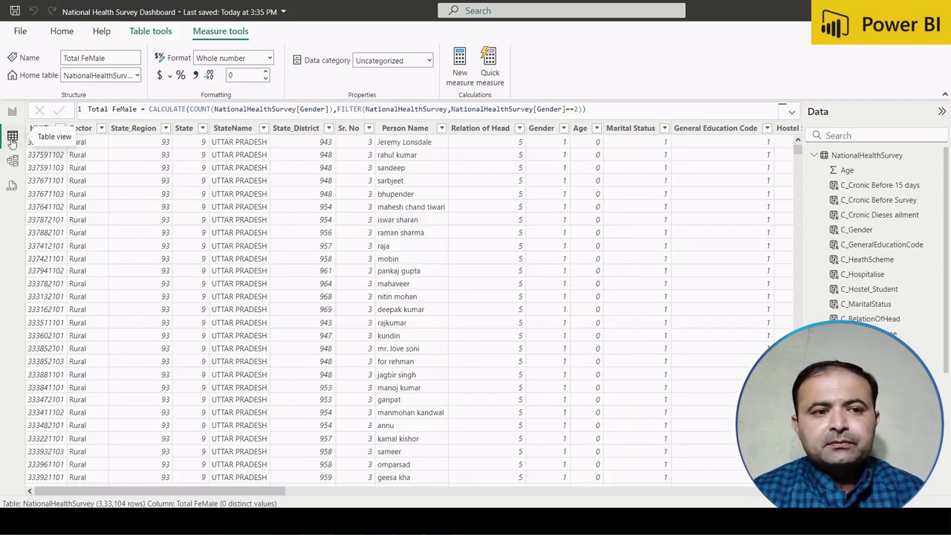
# Add a second card visual between the Total Male card and the Marital Status chart, shrunk to about the Total Male card's size.
pyautogui.click(12, 111)
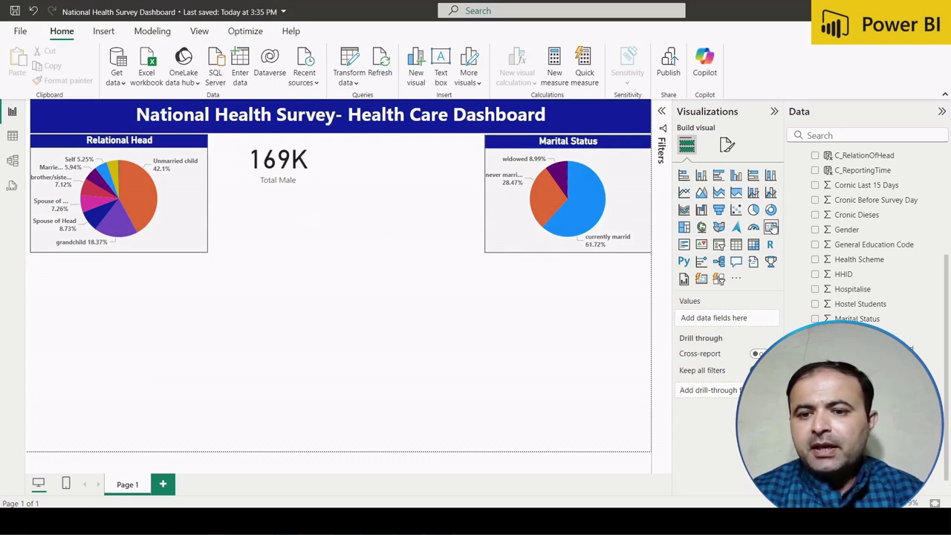
pyautogui.click(772, 227)
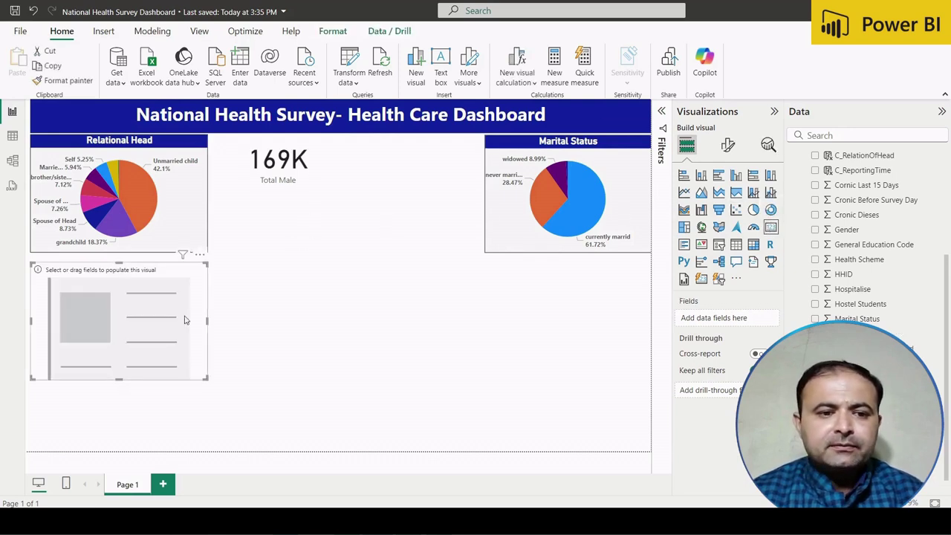
pyautogui.moveTo(181, 319); pyautogui.dragTo(433, 194)
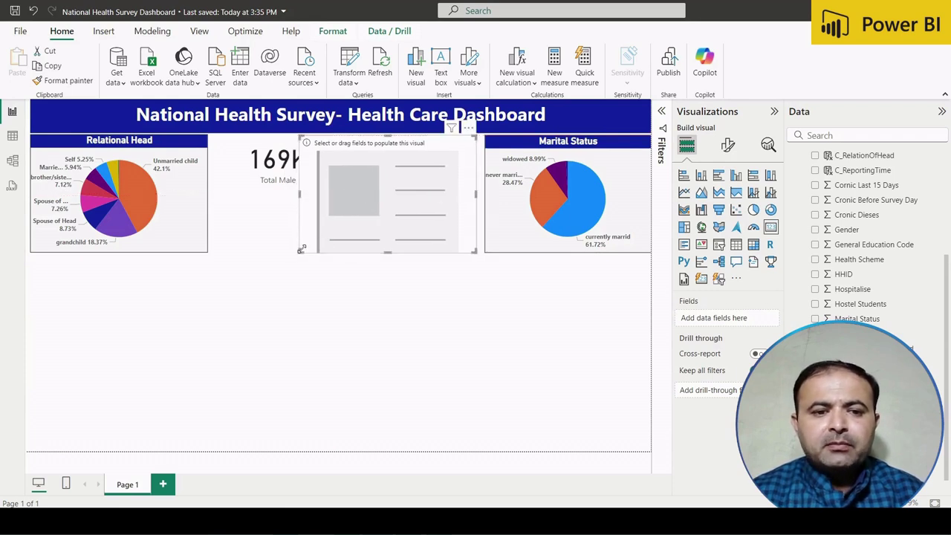
pyautogui.moveTo(301, 252); pyautogui.dragTo(362, 185)
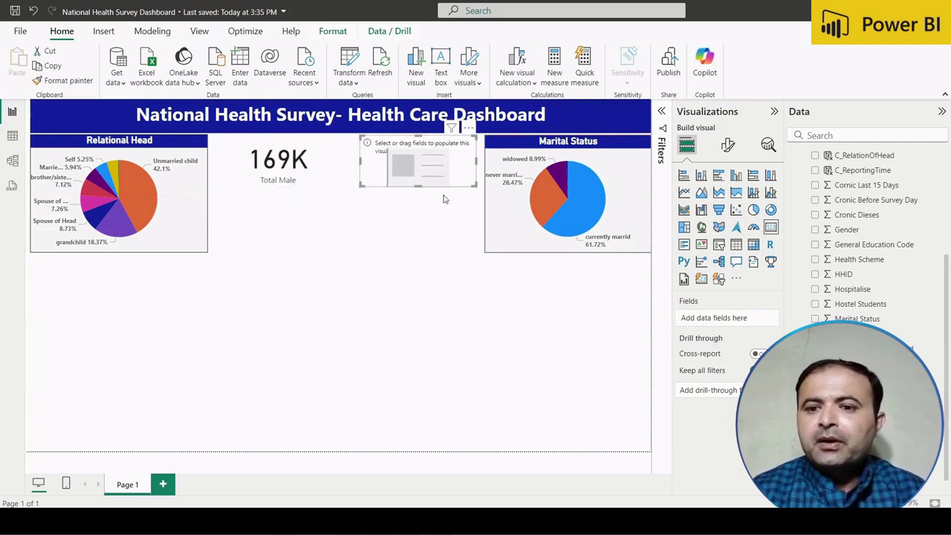
# Fill the empty second card with the Total FeMale measure.
pyautogui.scroll(-1, 877, 238)
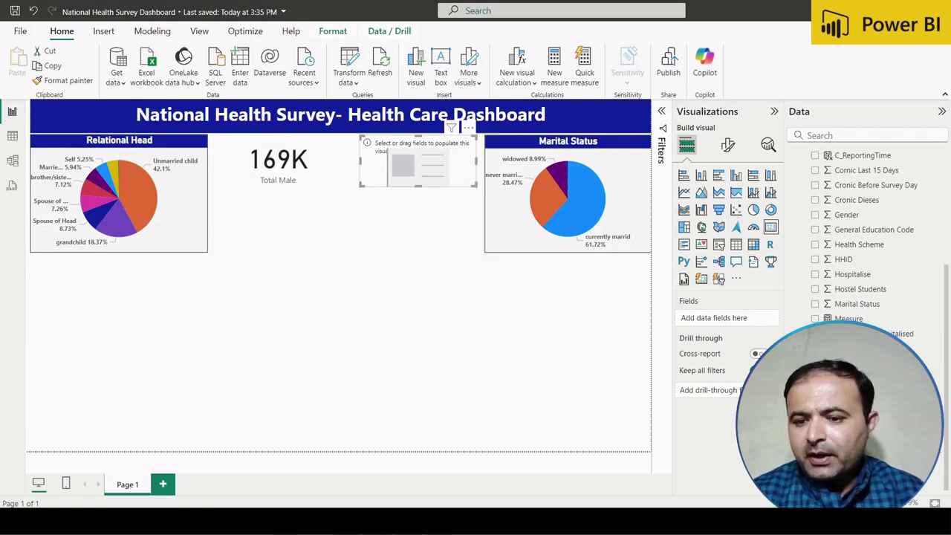
pyautogui.scroll(5, 877, 238)
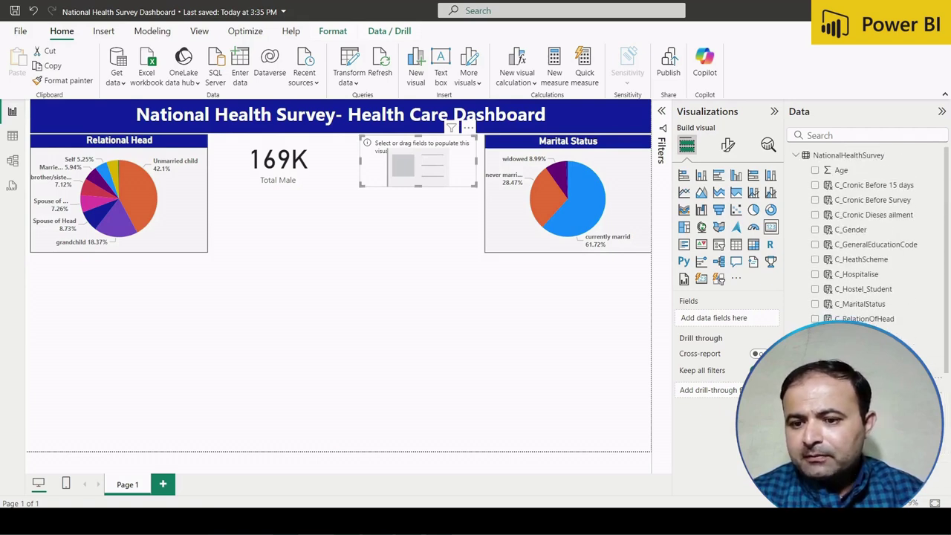
pyautogui.scroll(-3, 877, 250)
pyautogui.scroll(-1, 877, 249)
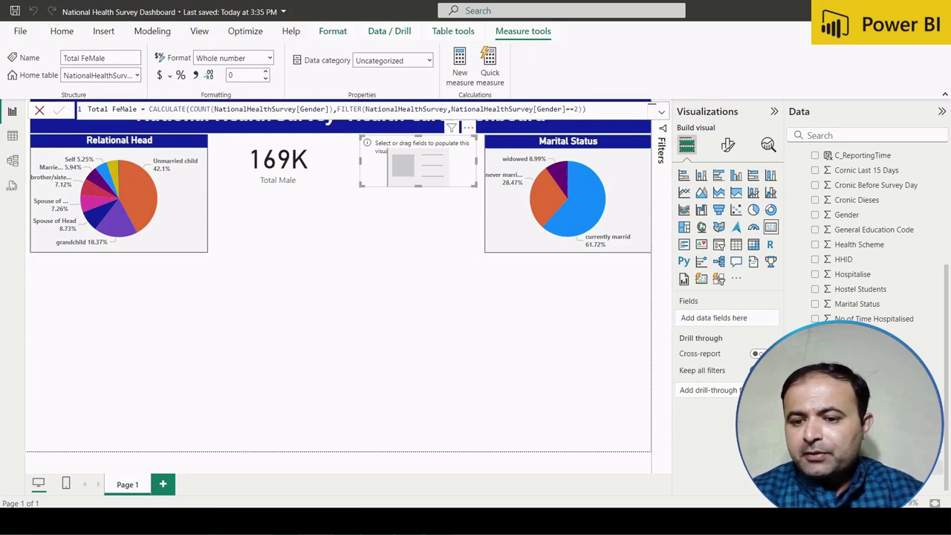
pyautogui.click(815, 468)
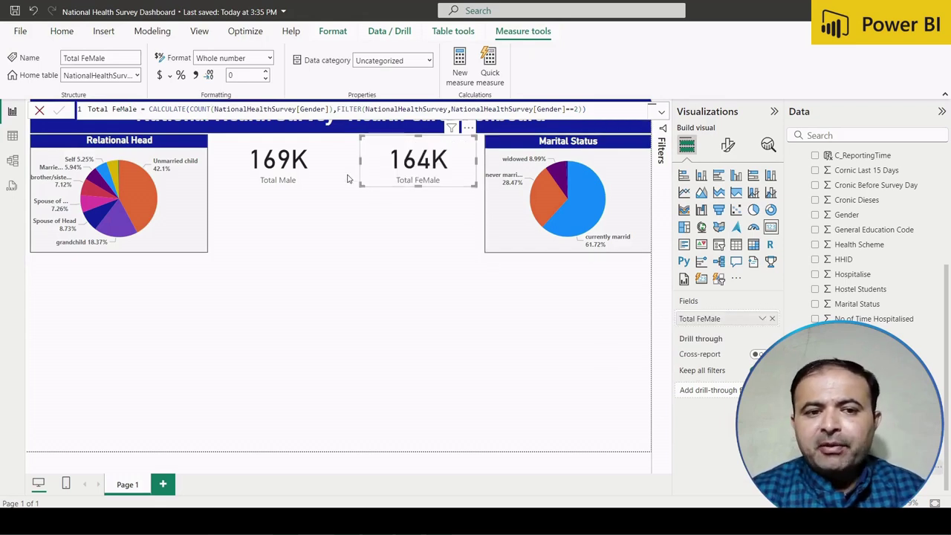
pyautogui.click(347, 178)
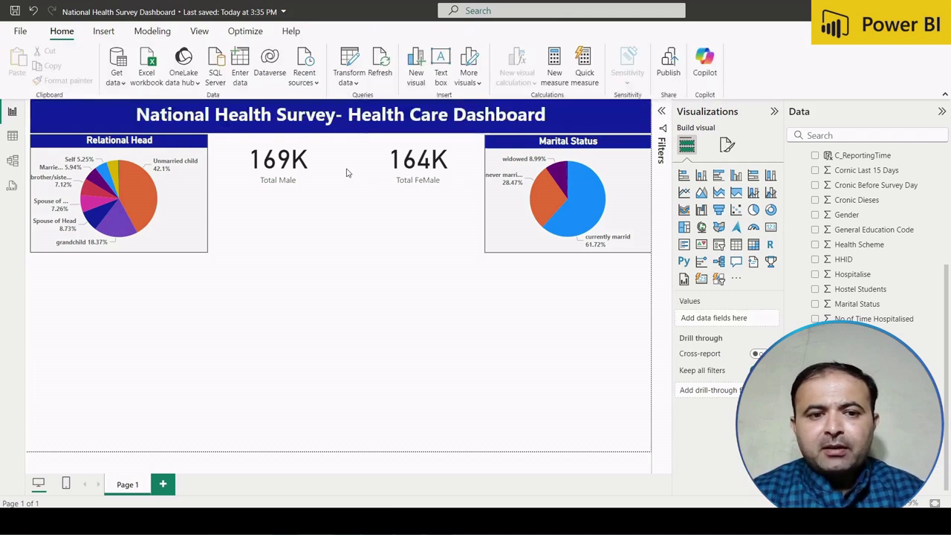
# Copy the formatting of the Relational Head pie chart onto the Total Male card with Format Painter.
pyautogui.click(303, 154)
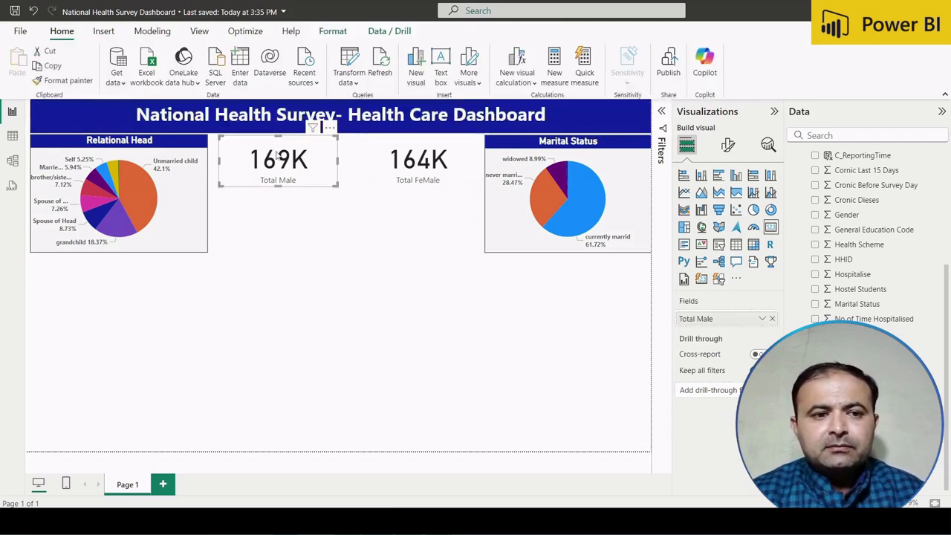
pyautogui.click(198, 151)
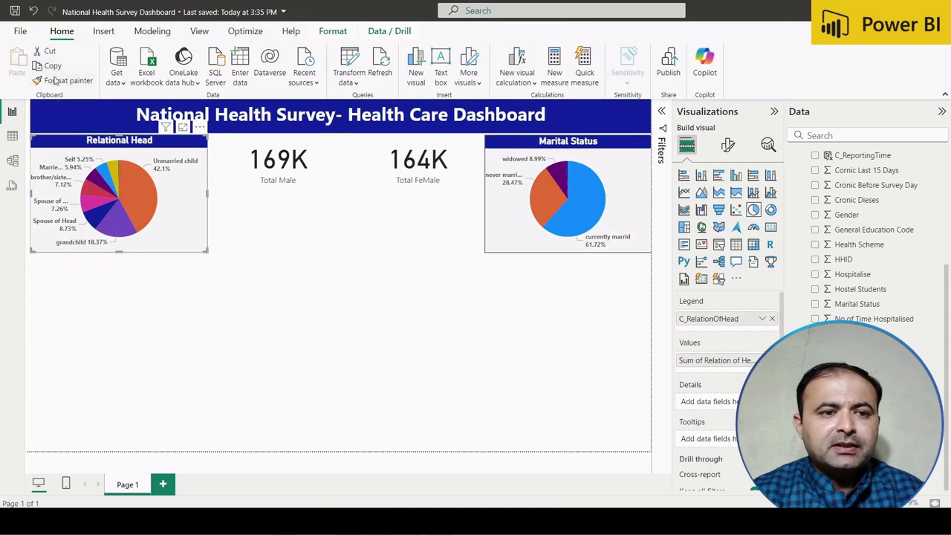
pyautogui.click(66, 84)
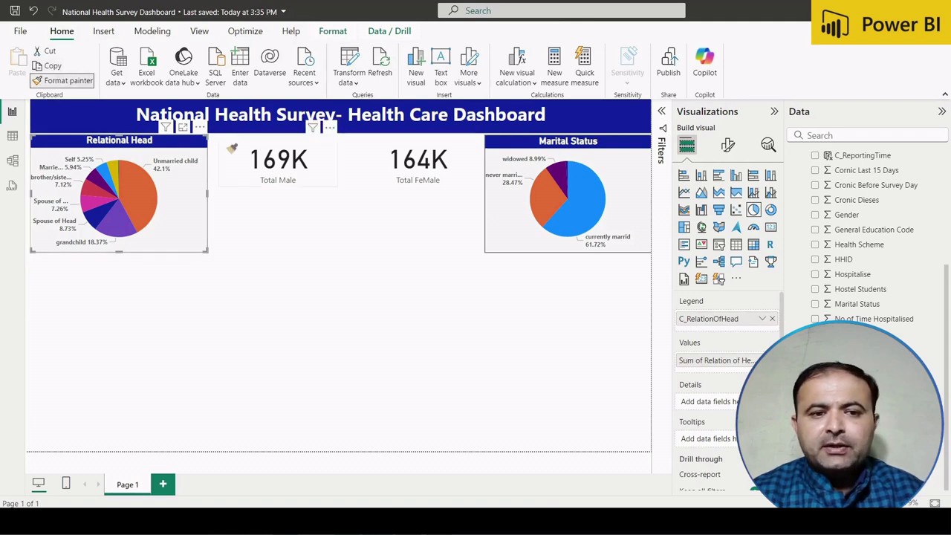
pyautogui.click(229, 146)
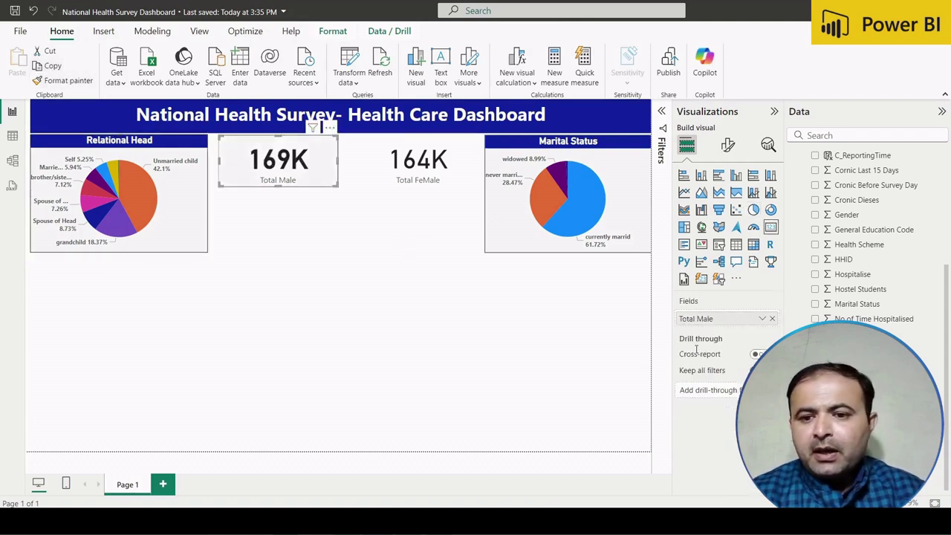
# Turn off the Total Male card's category label and turn on its title with the text "Total Male".
pyautogui.click(727, 145)
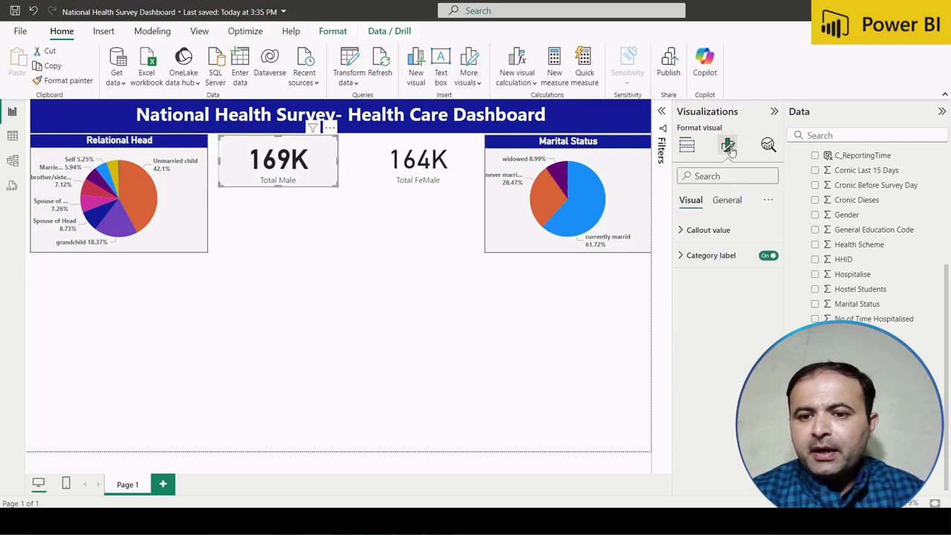
pyautogui.click(773, 261)
pyautogui.click(734, 203)
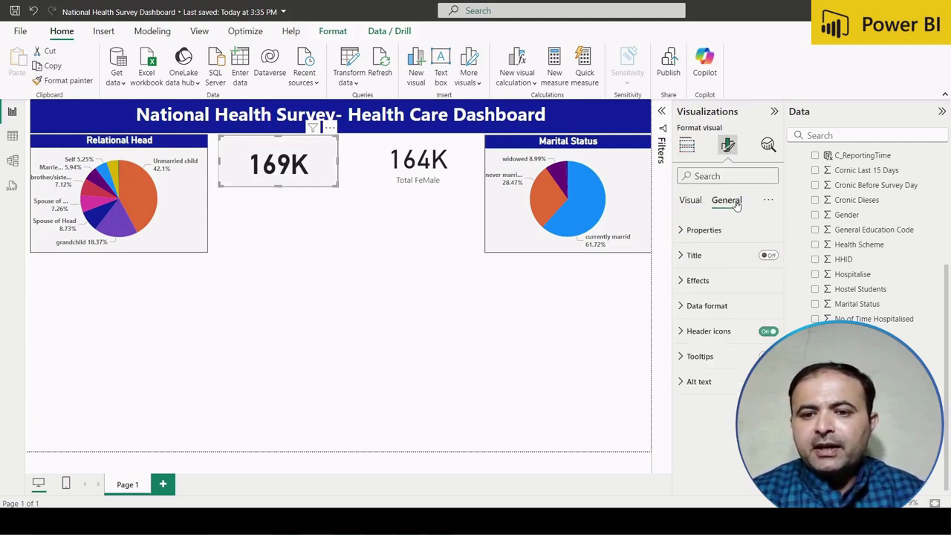
pyautogui.click(698, 256)
pyautogui.click(766, 257)
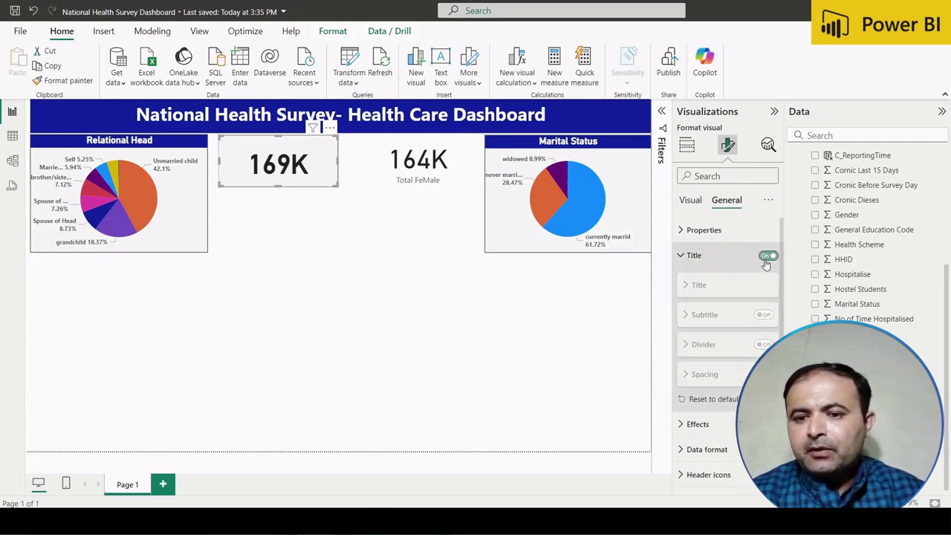
pyautogui.click(713, 285)
pyautogui.click(718, 316)
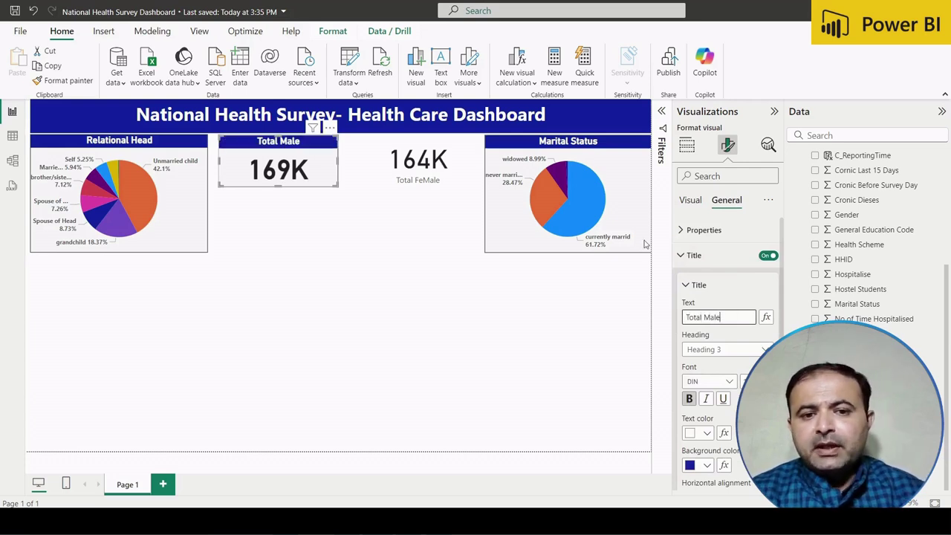
# Turn on the title of the Total FeMale card and set its text to "Total Female".
pyautogui.click(442, 149)
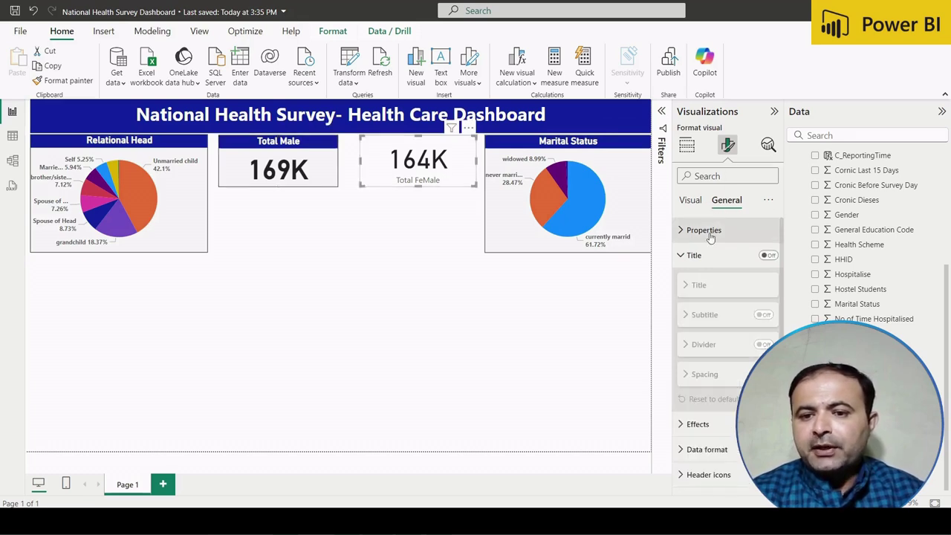
pyautogui.click(769, 255)
pyautogui.click(730, 288)
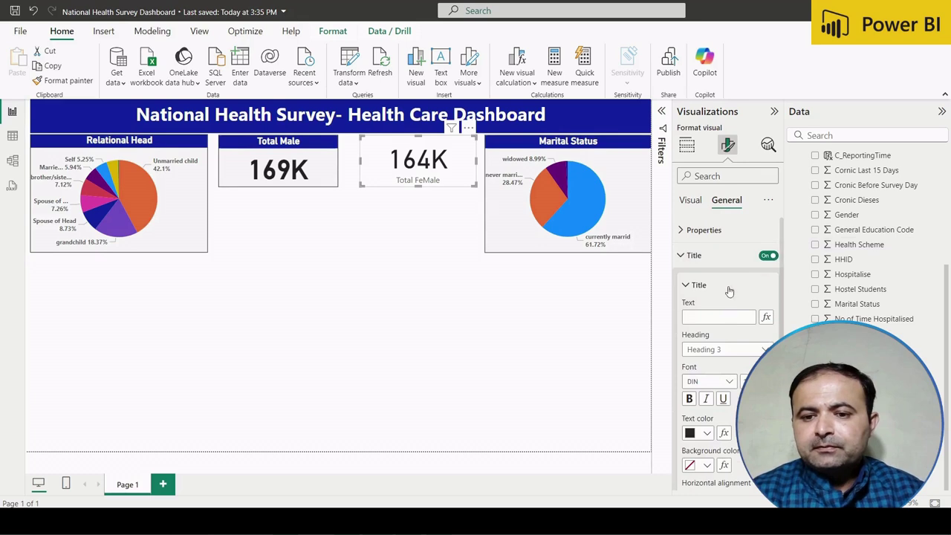
pyautogui.click(717, 318)
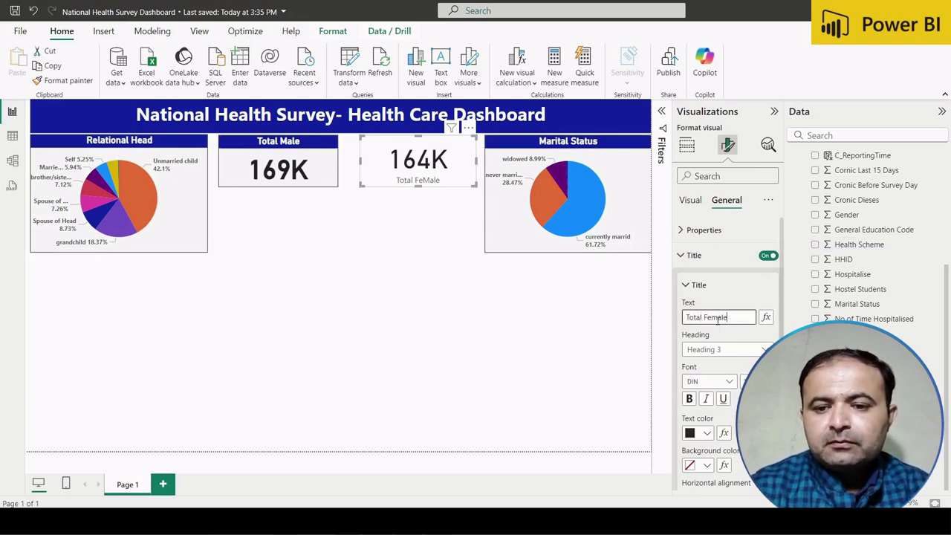
pyautogui.press('Return')
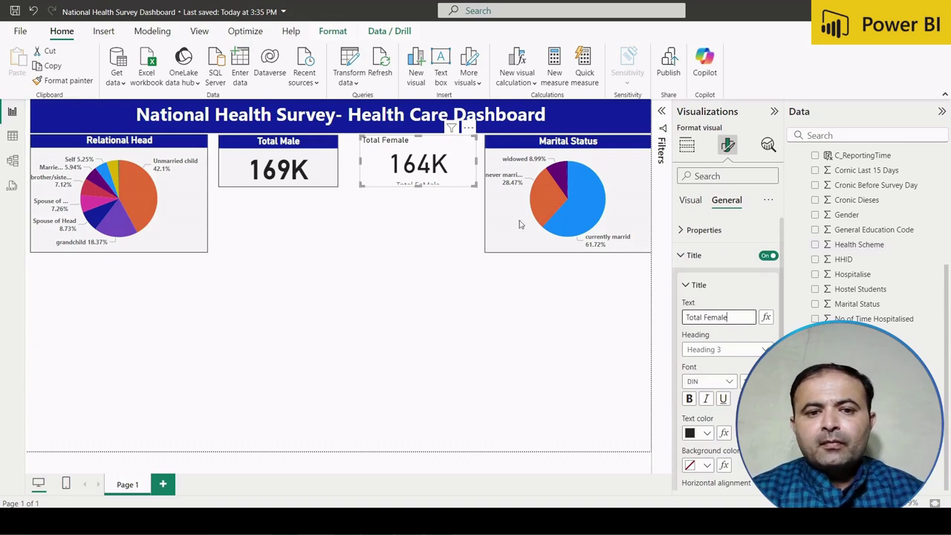
# Copy the Total Male card's formatting onto the Total Female card with Format Painter.
pyautogui.click(262, 146)
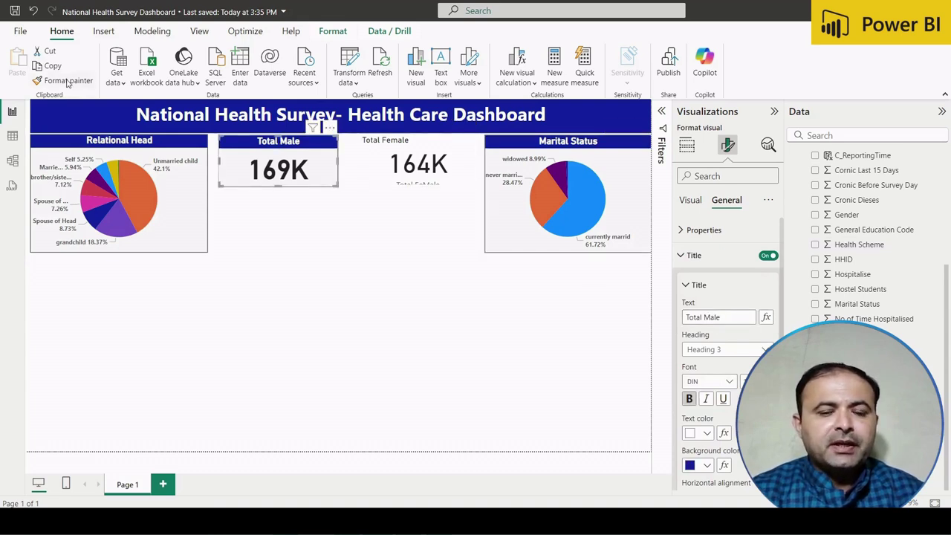
pyautogui.click(65, 80)
pyautogui.click(399, 148)
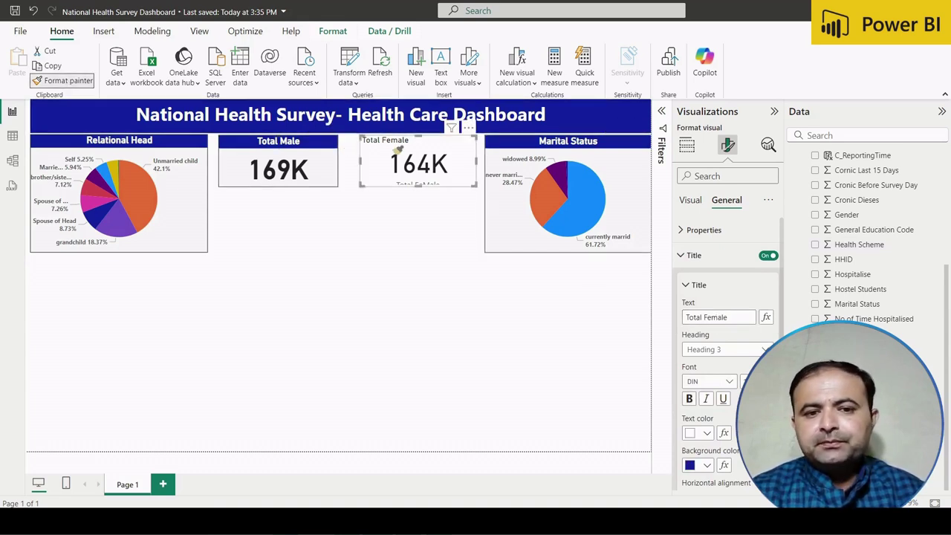
# Collapse the Total Female card's title settings and move the Total Male card slightly closer to the Total Female card.
pyautogui.click(689, 288)
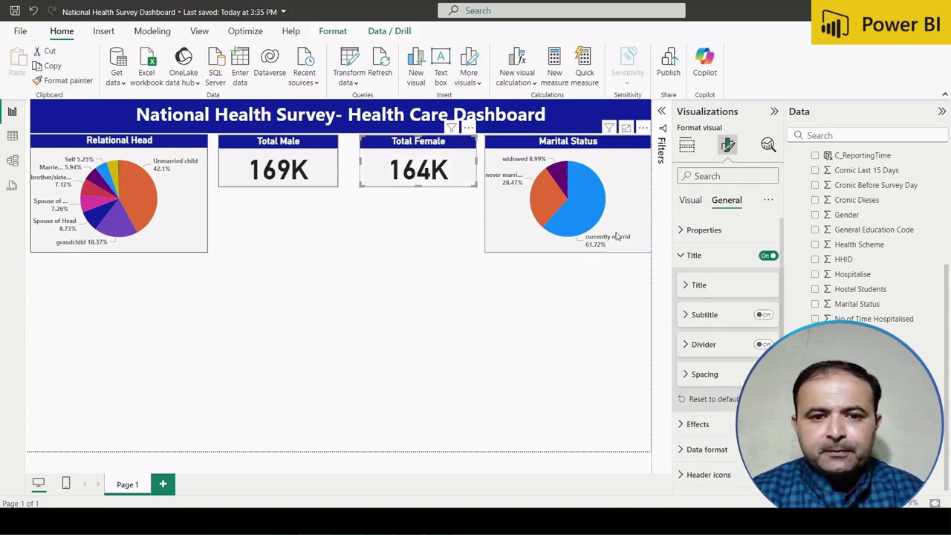
pyautogui.scroll(-1, 724, 271)
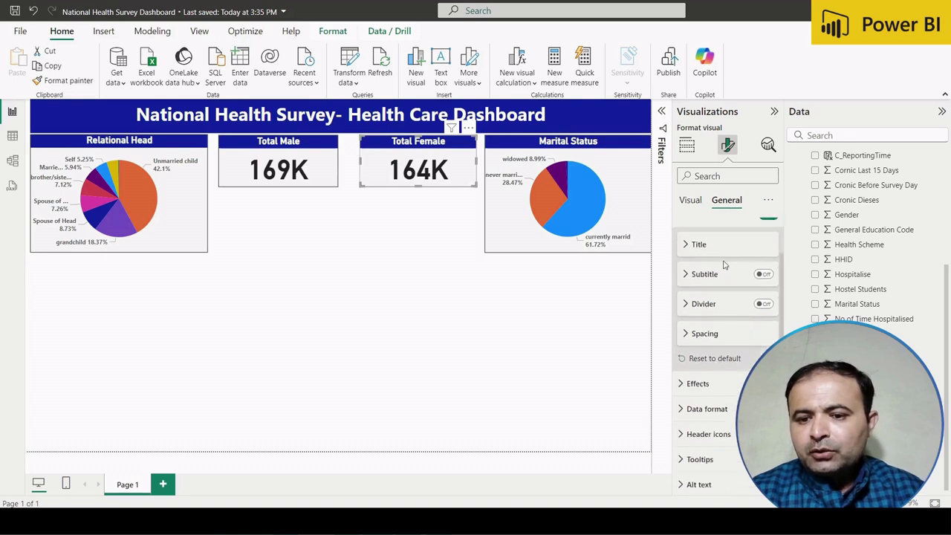
pyautogui.scroll(1, 723, 268)
pyautogui.click(690, 201)
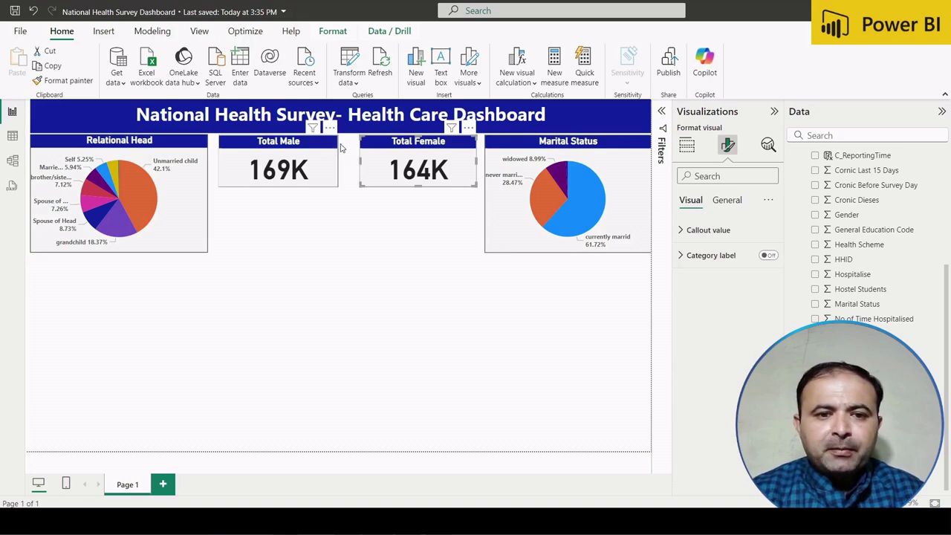
pyautogui.moveTo(333, 148); pyautogui.dragTo(342, 148)
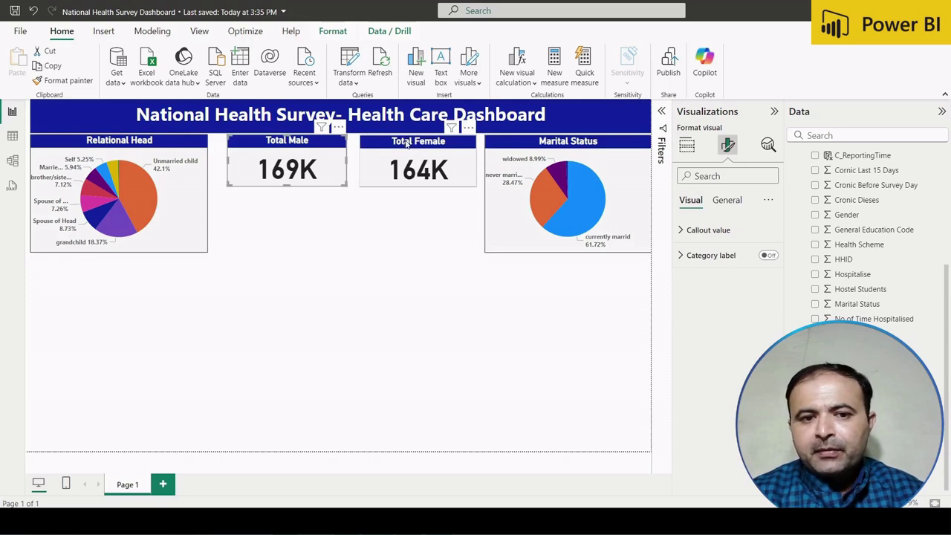
# Look through the NationalHealthSurvey table's columns in Table view, then return to the report page.
pyautogui.click(13, 137)
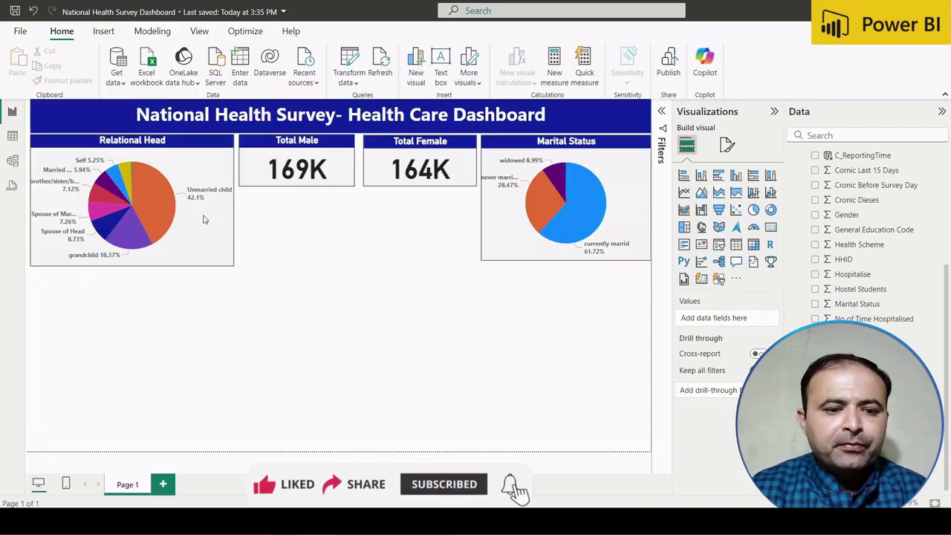
pyautogui.click(13, 137)
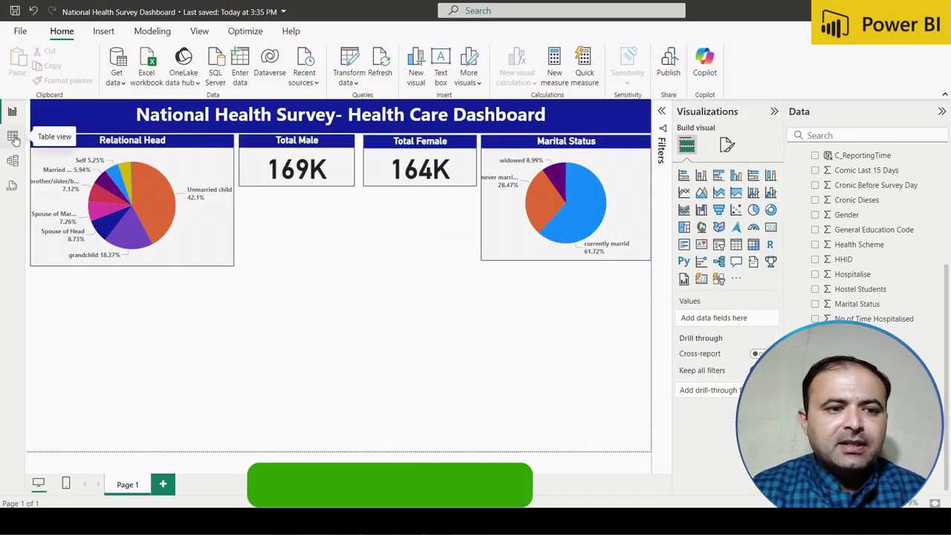
pyautogui.click(13, 137)
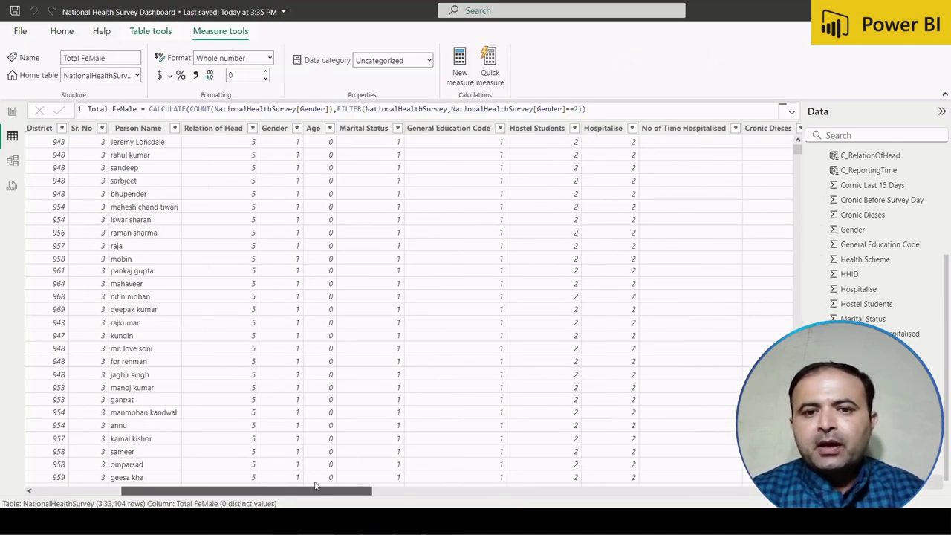
pyautogui.moveTo(315, 484); pyautogui.dragTo(267, 484)
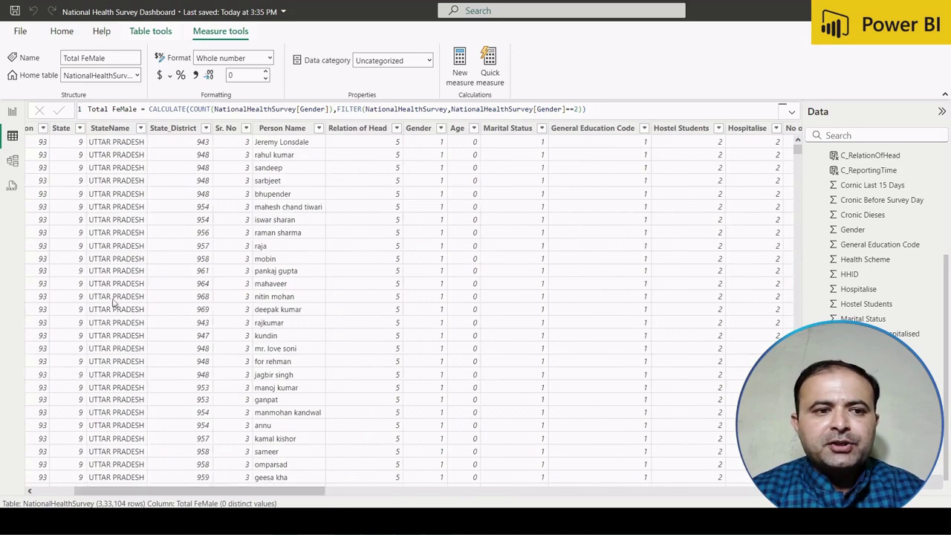
pyautogui.click(13, 111)
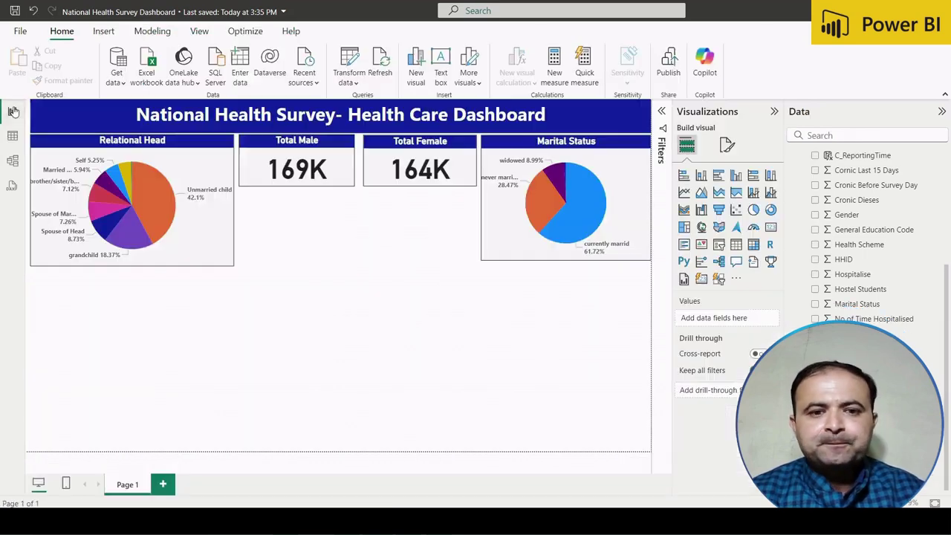
# Duplicate the Relational Head pie chart directly below the original and remove the copy's legend and values fields.
pyautogui.click(225, 154)
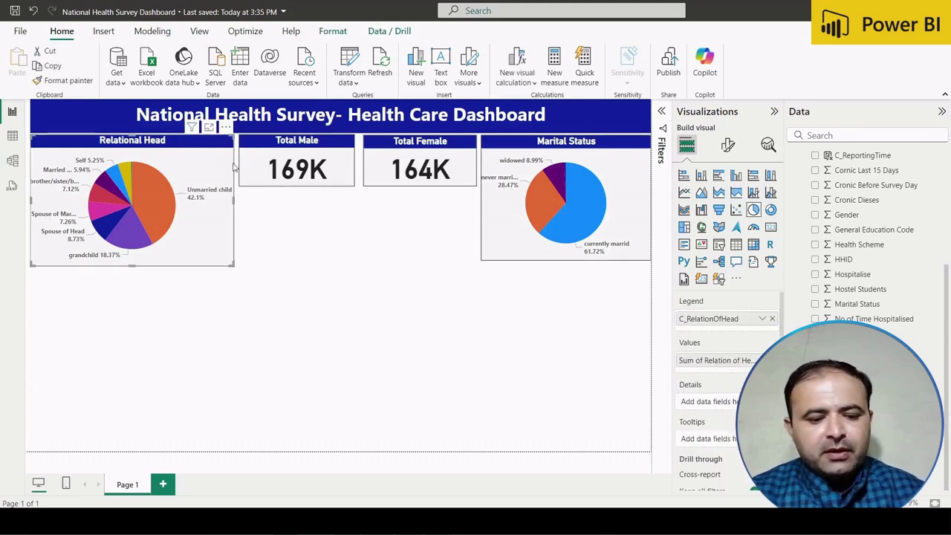
pyautogui.hotkey('ctrl', 'c')
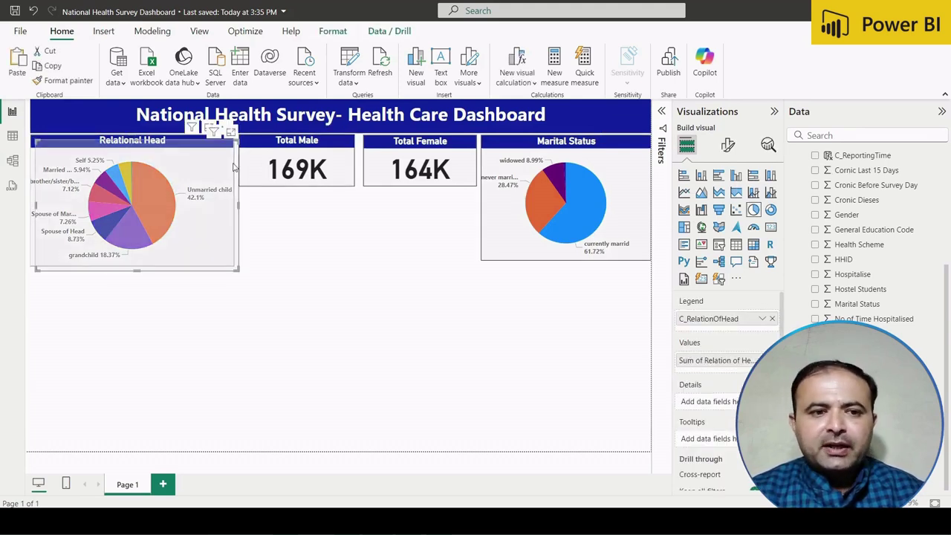
pyautogui.hotkey('ctrl', 'v')
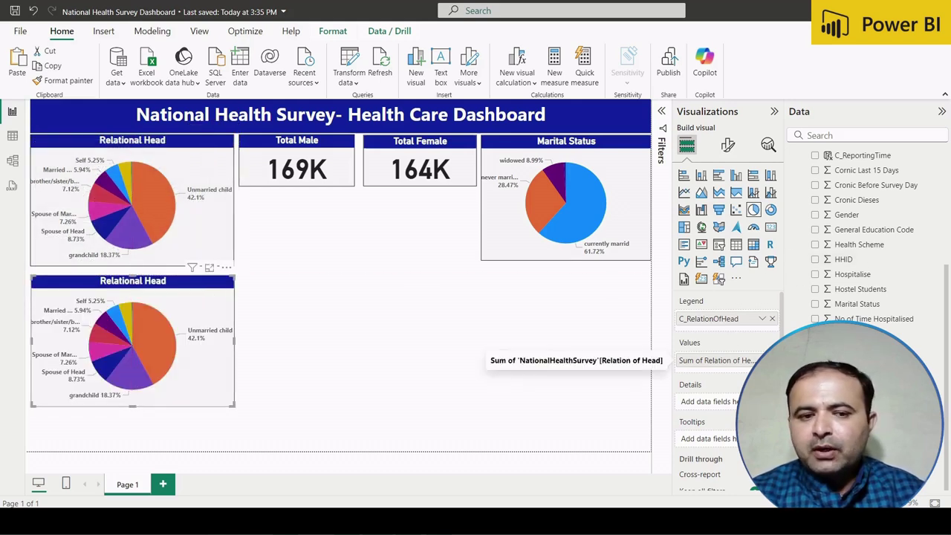
pyautogui.click(772, 361)
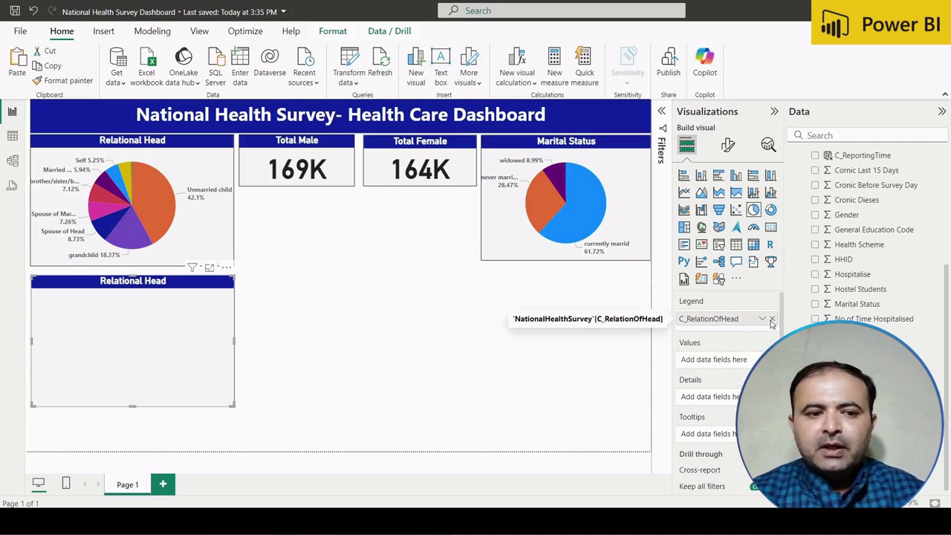
pyautogui.click(772, 319)
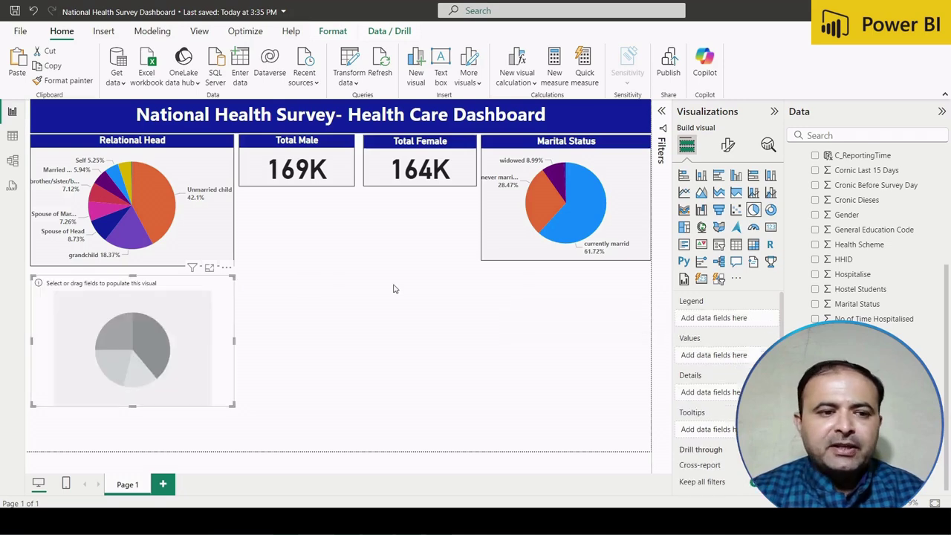
# Examine the General Education Code column's filter values and the calculated C_ columns in the survey table.
pyautogui.click(12, 135)
pyautogui.hscroll(5, 503, 231)
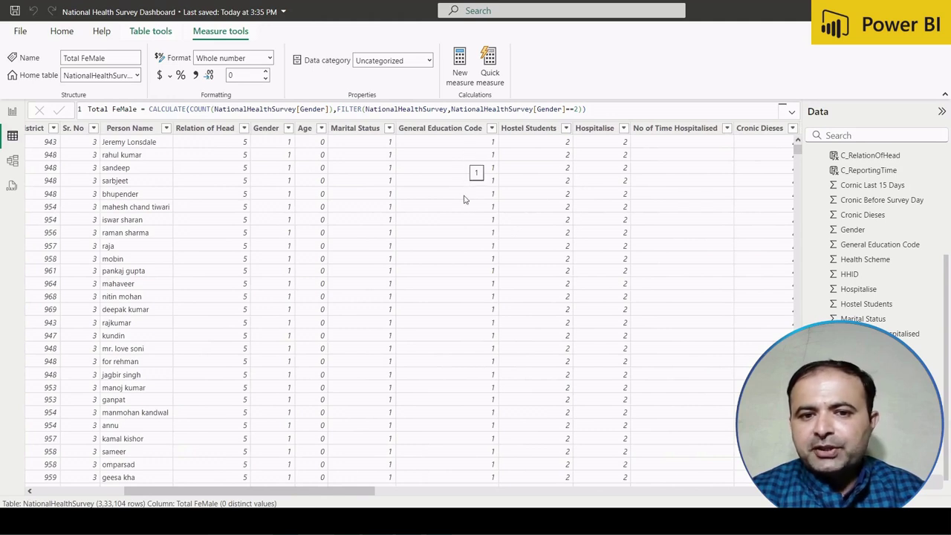
pyautogui.click(491, 131)
pyautogui.click(491, 131)
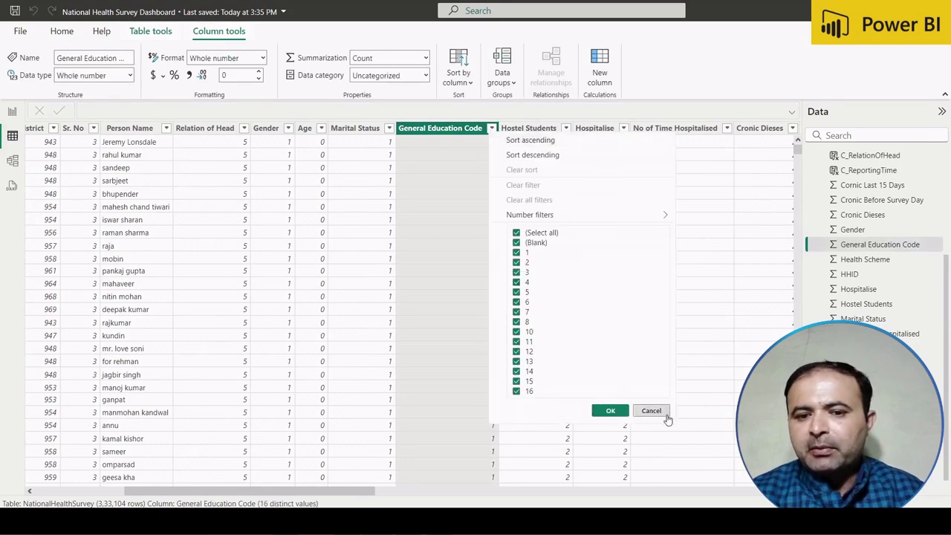
pyautogui.click(654, 412)
pyautogui.moveTo(364, 490); pyautogui.dragTo(675, 477)
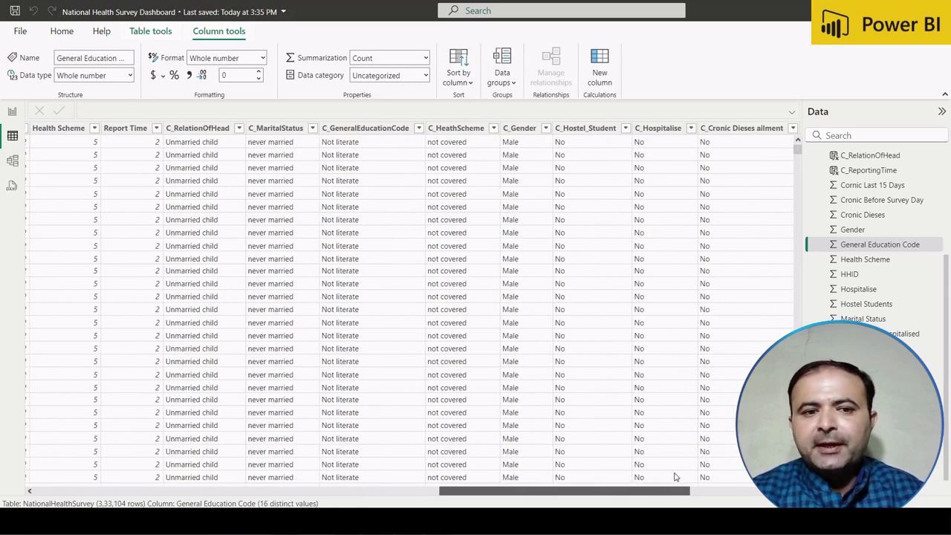
pyautogui.moveTo(674, 477); pyautogui.dragTo(395, 453)
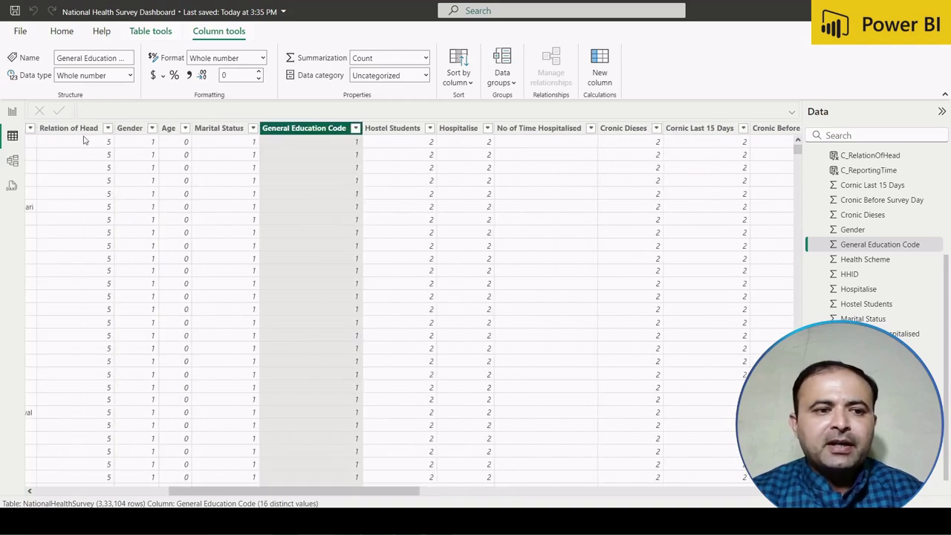
pyautogui.click(12, 113)
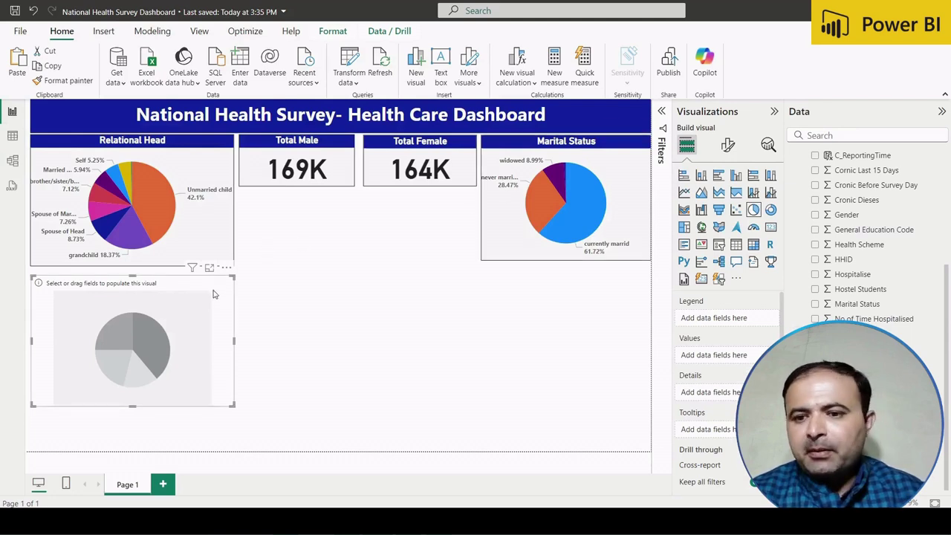
# Fill the empty pie chart with C_GeneralEducationCode as legend and its count as values, and move it up closer to the chart above.
pyautogui.scroll(5, 863, 283)
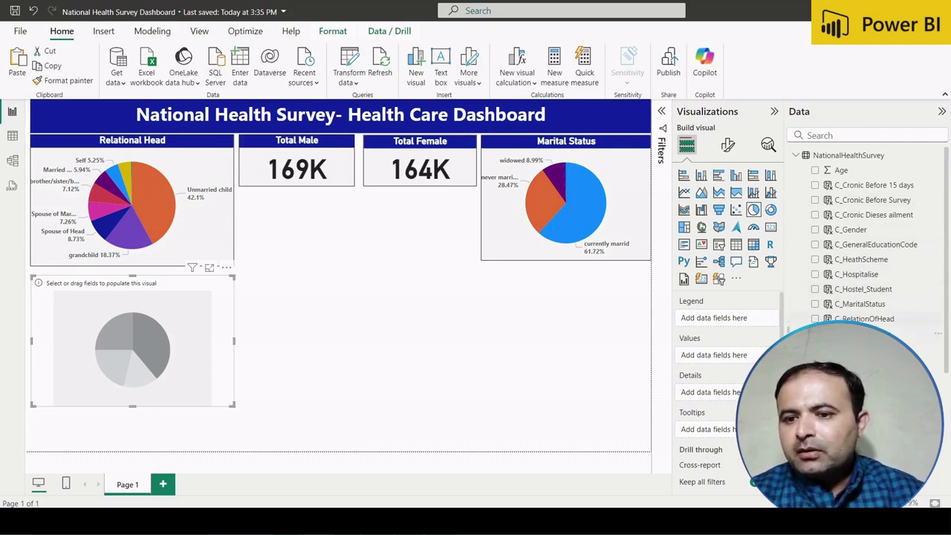
pyautogui.click(817, 246)
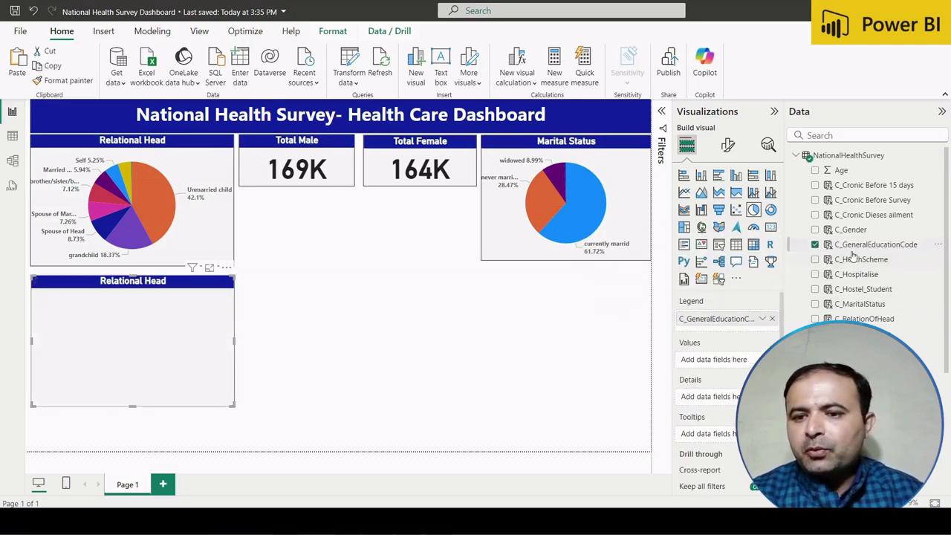
pyautogui.moveTo(852, 250); pyautogui.dragTo(740, 364)
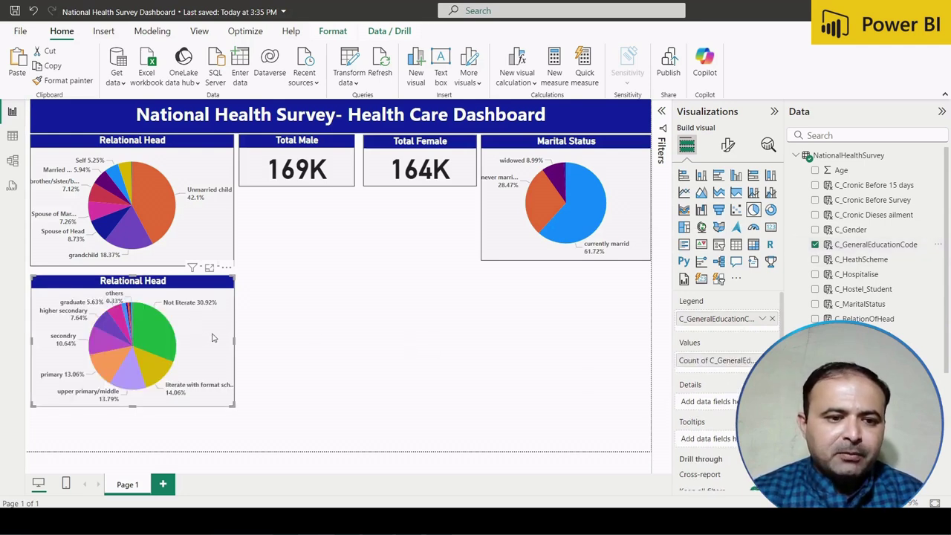
pyautogui.moveTo(212, 287); pyautogui.dragTo(211, 281)
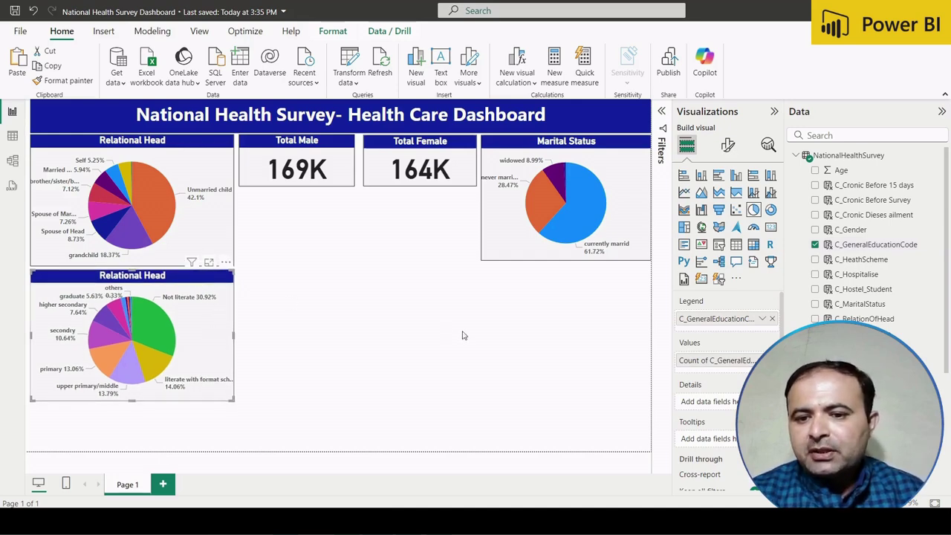
# Change the lower pie chart's title text to "Education Code".
pyautogui.click(727, 145)
pyautogui.click(728, 200)
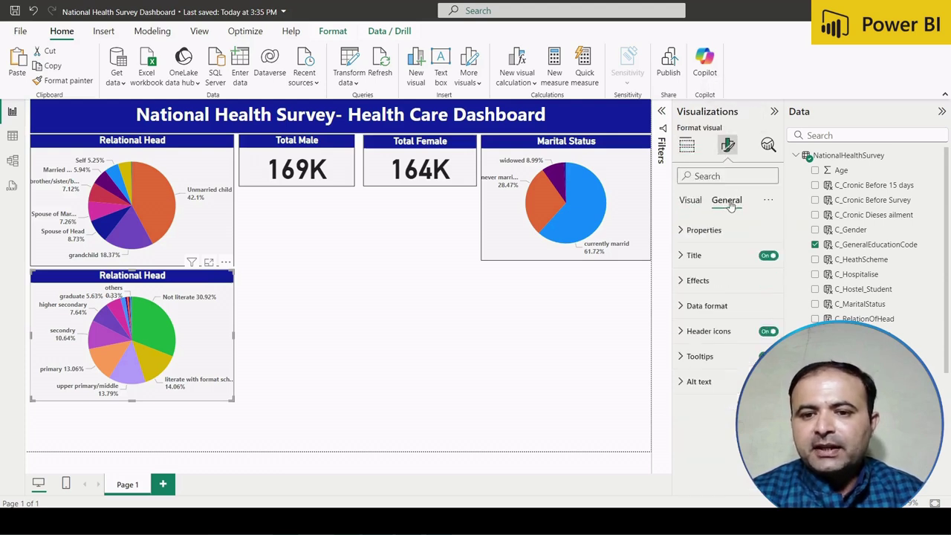
pyautogui.click(713, 254)
pyautogui.moveTo(745, 318); pyautogui.dragTo(666, 320)
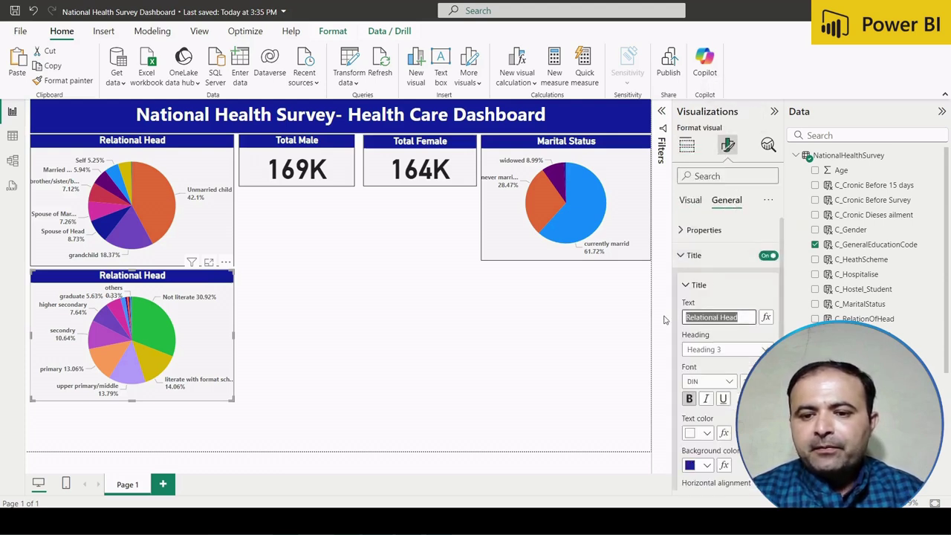
pyautogui.write('Education Code')
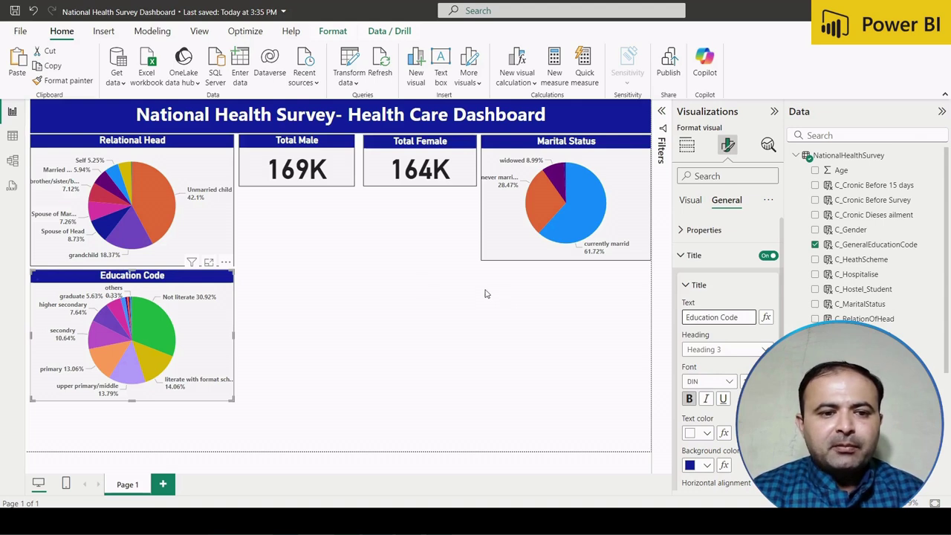
pyautogui.click(543, 327)
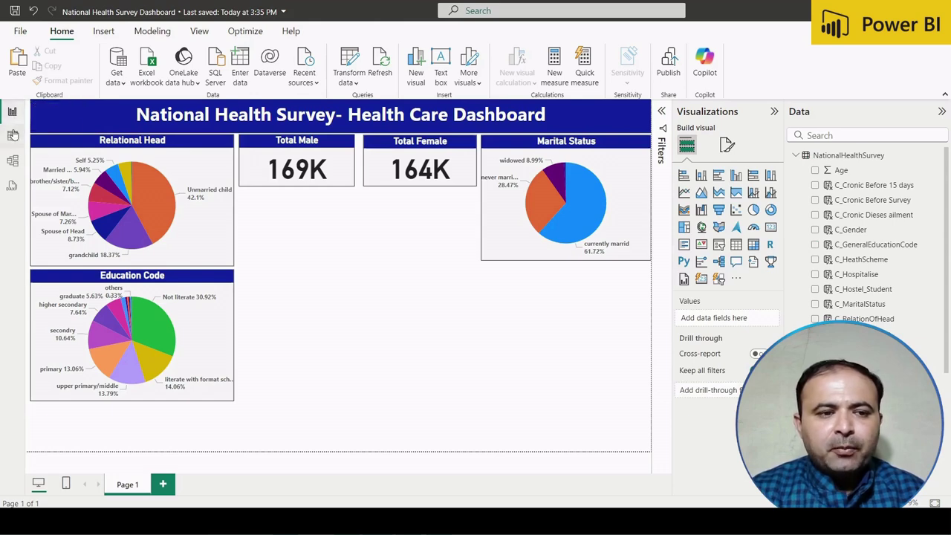
# Examine the No of Time Hospitalised column's filter values and the neighbouring columns in the survey table, and return to the report page.
pyautogui.click(12, 135)
pyautogui.hscroll(1, 562, 284)
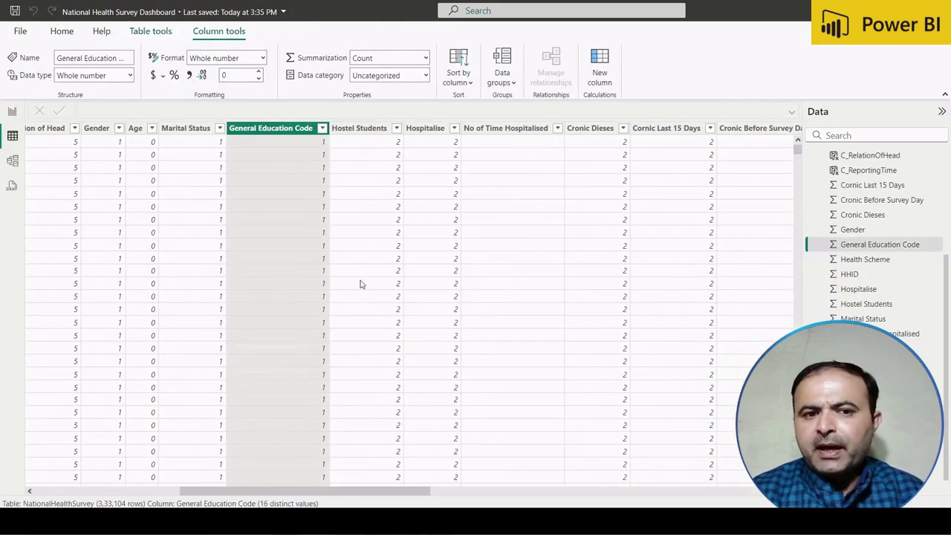
pyautogui.hscroll(-4, 385, 284)
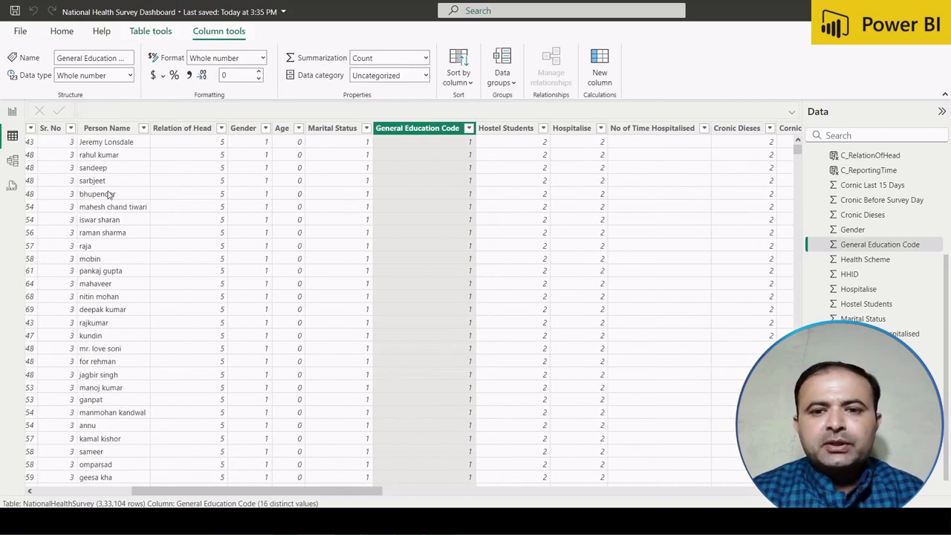
pyautogui.click(705, 131)
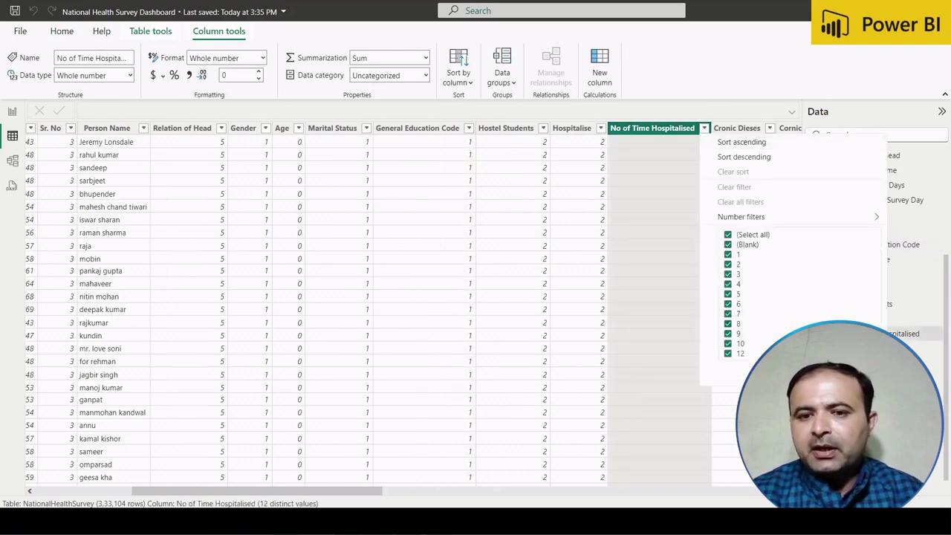
pyautogui.press('Escape')
pyautogui.hscroll(-5, 401, 341)
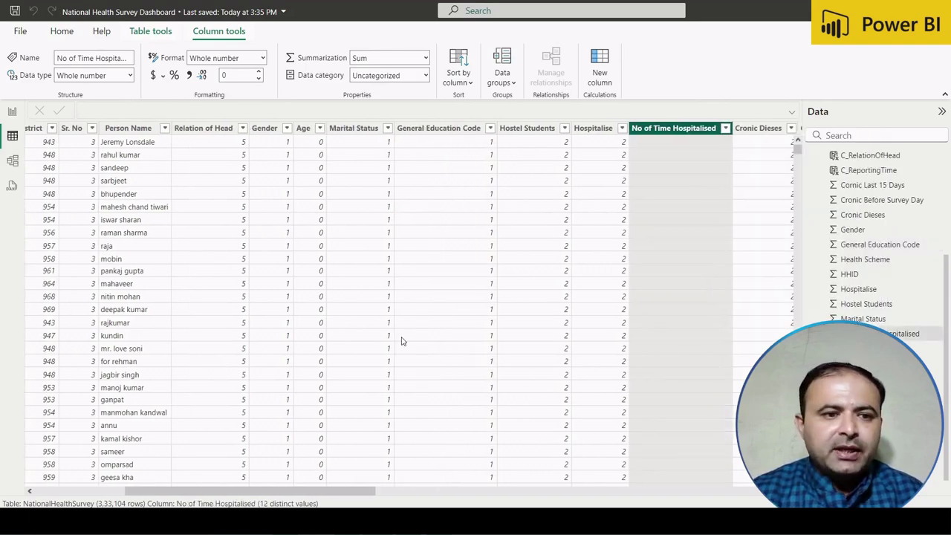
pyautogui.hscroll(5, 401, 341)
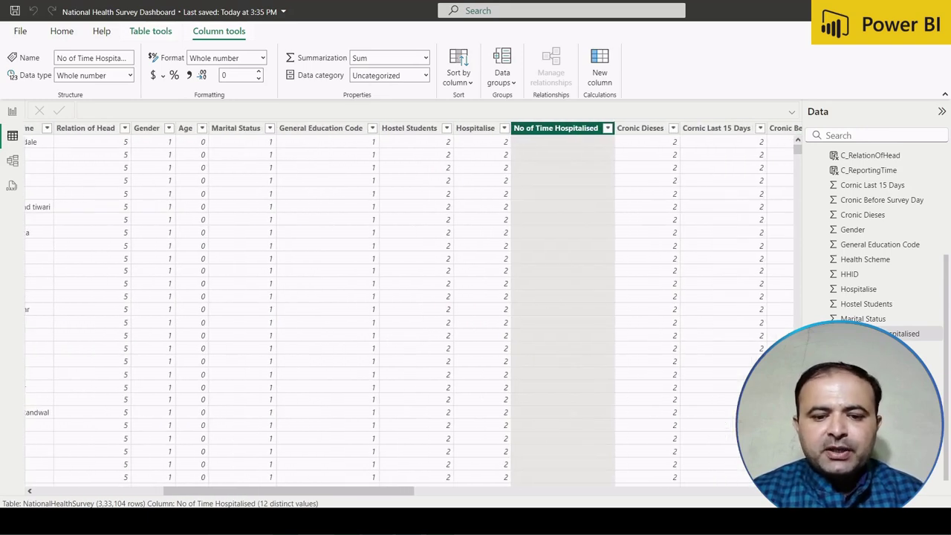
pyautogui.hotkey('alt', 'Tab')
pyautogui.hotkey('alt', 'Tab')
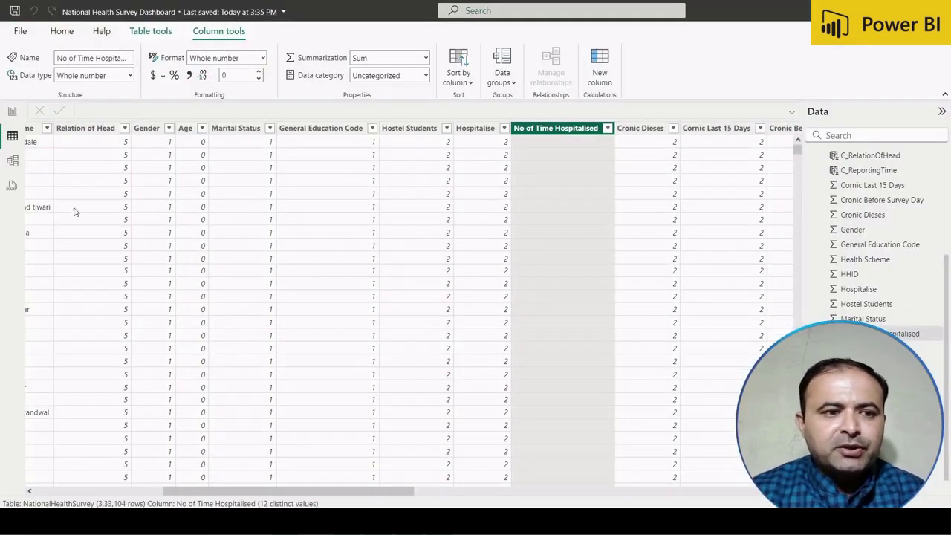
pyautogui.click(12, 112)
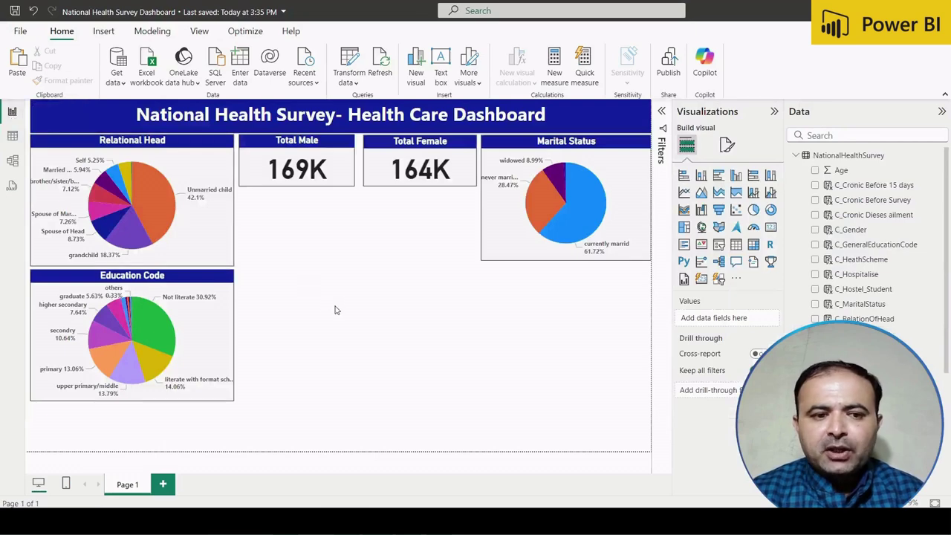
# Add a stacked column chart beside the Education Code pie chart and widen it to the Total Female card's right edge.
pyautogui.click(229, 295)
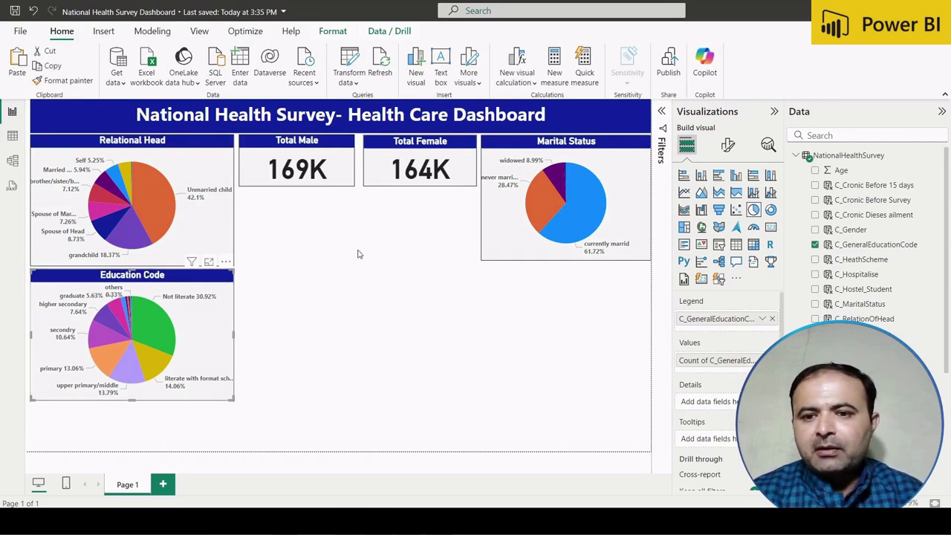
pyautogui.click(482, 268)
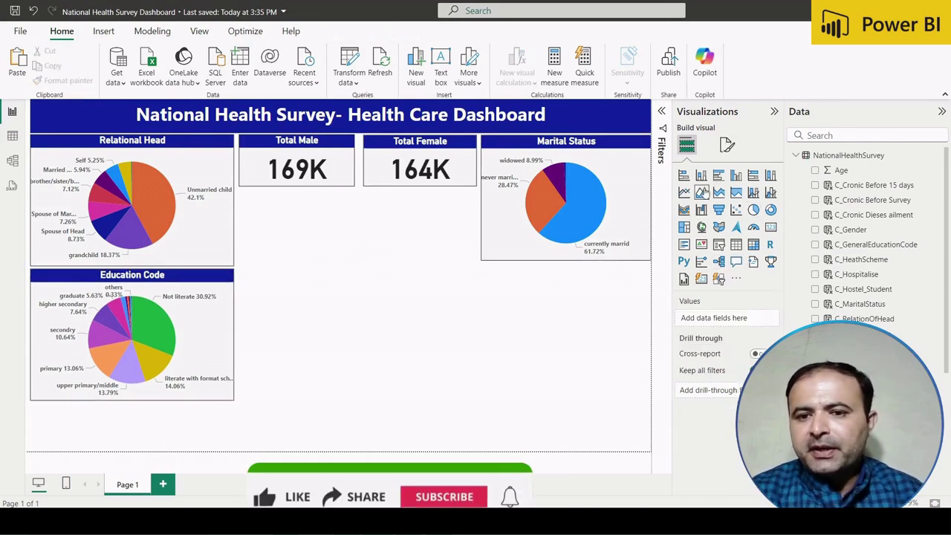
pyautogui.click(701, 176)
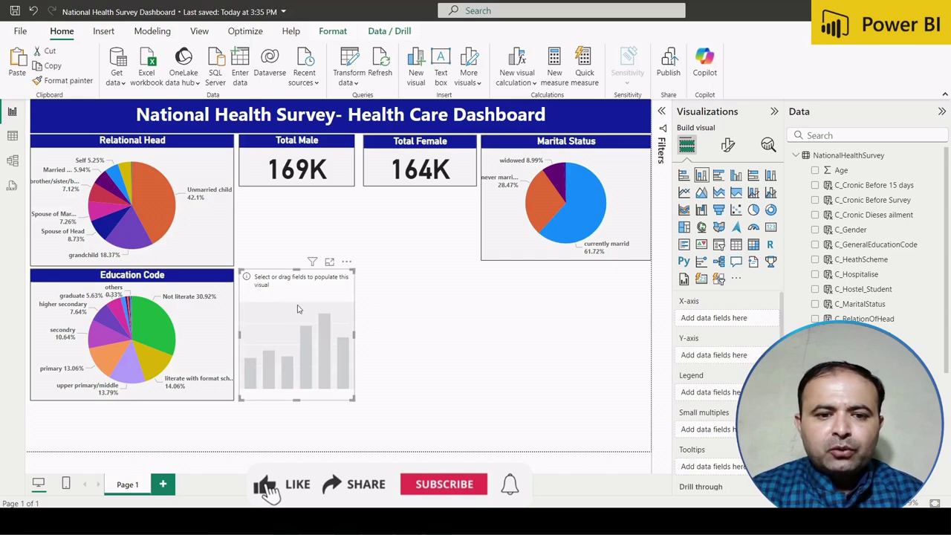
pyautogui.moveTo(355, 400); pyautogui.dragTo(476, 407)
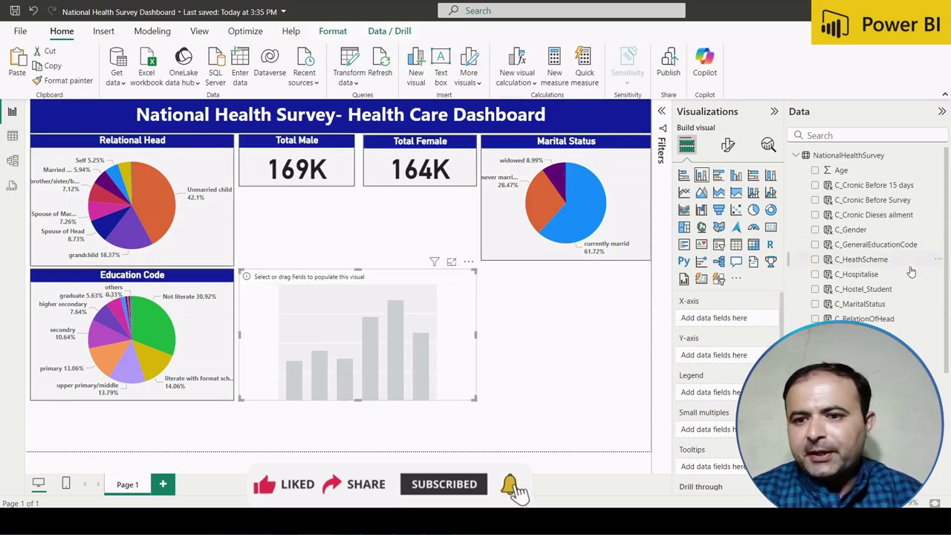
# Fill the empty column chart with StateName on the X-axis and the sum of Hospitalise on the Y-axis.
pyautogui.scroll(-5, 842, 301)
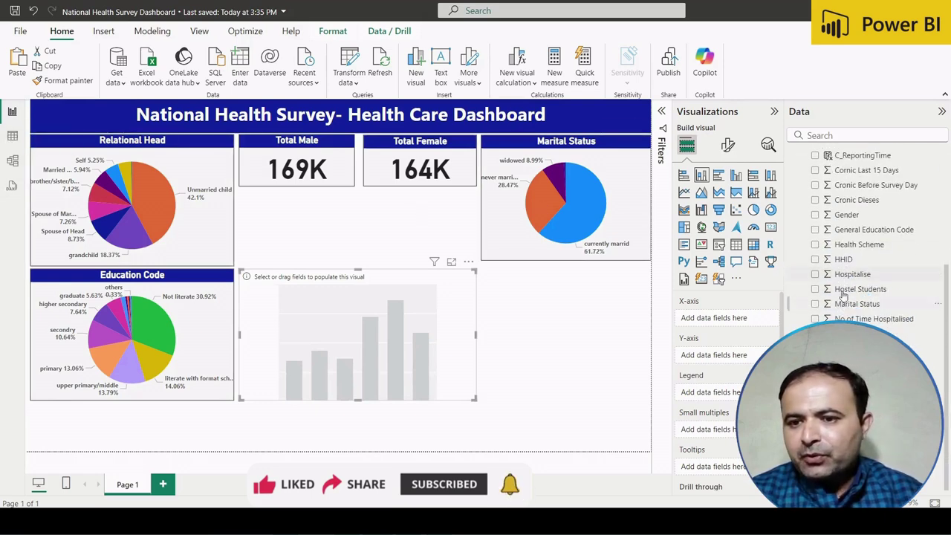
pyautogui.scroll(1, 854, 301)
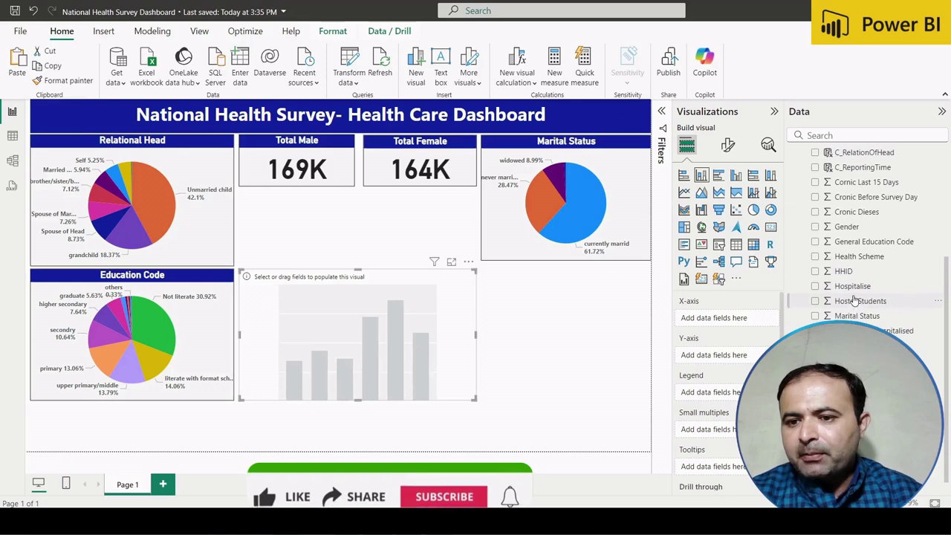
pyautogui.scroll(-1, 855, 299)
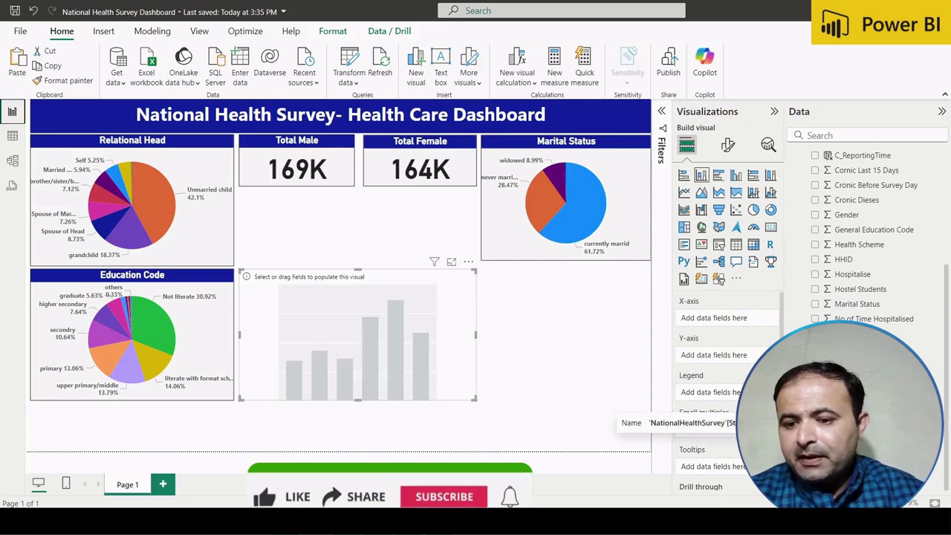
pyautogui.click(816, 422)
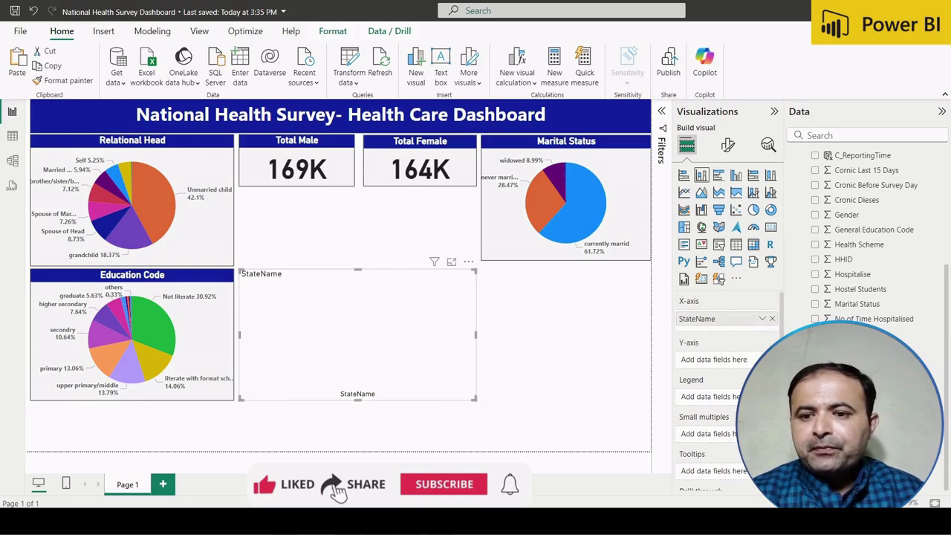
pyautogui.scroll(2, 840, 294)
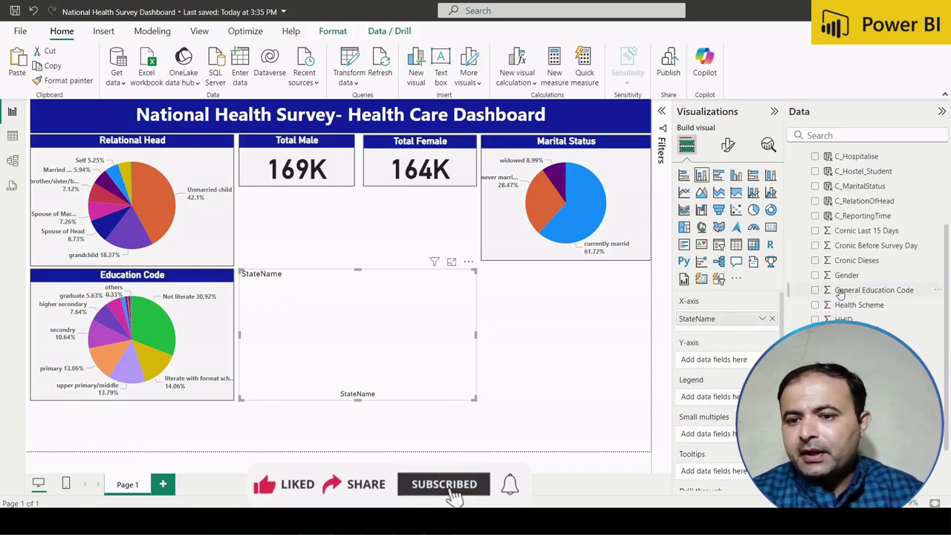
pyautogui.scroll(2, 840, 294)
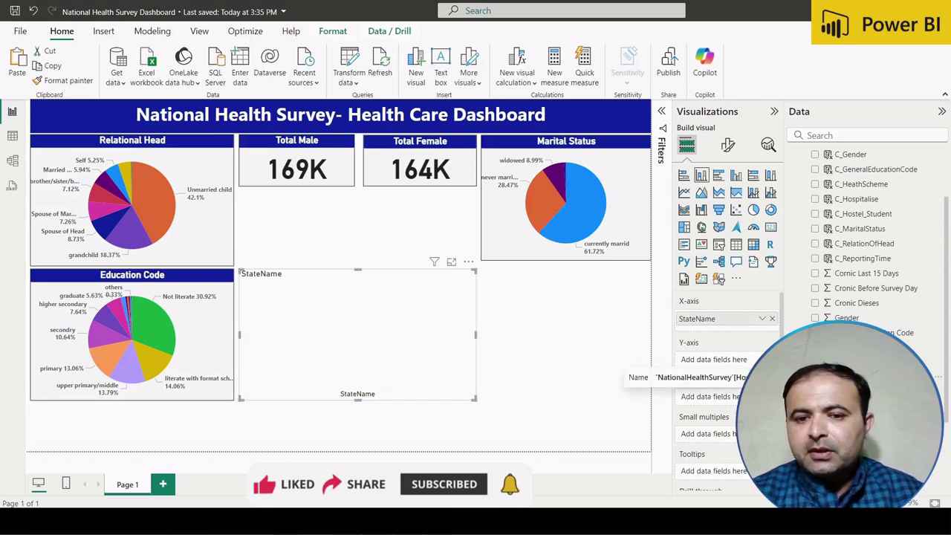
pyautogui.moveTo(714, 365); pyautogui.dragTo(714, 360)
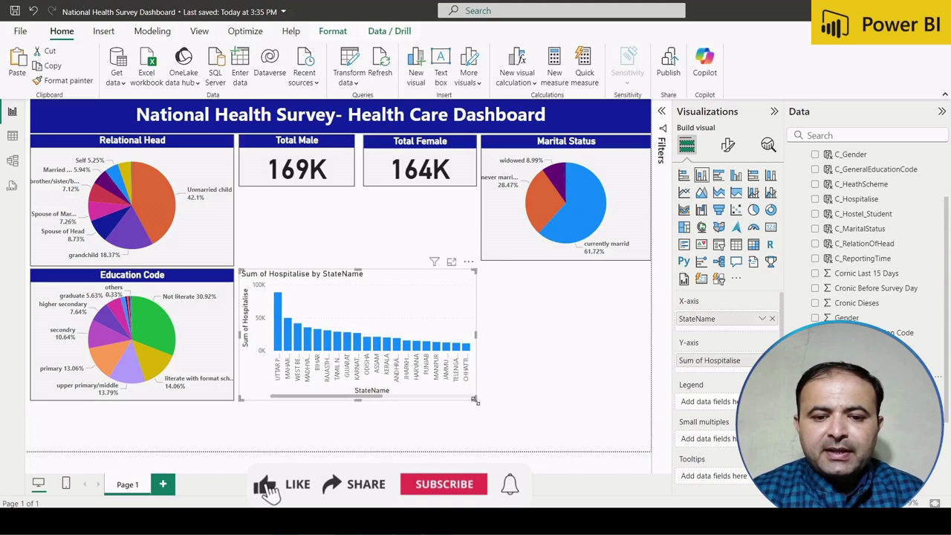
# Convert the Hospitalise chart to a clustered bar chart and resize it to fill the space below the Total Male card at about the card's width.
pyautogui.moveTo(495, 405); pyautogui.dragTo(386, 400)
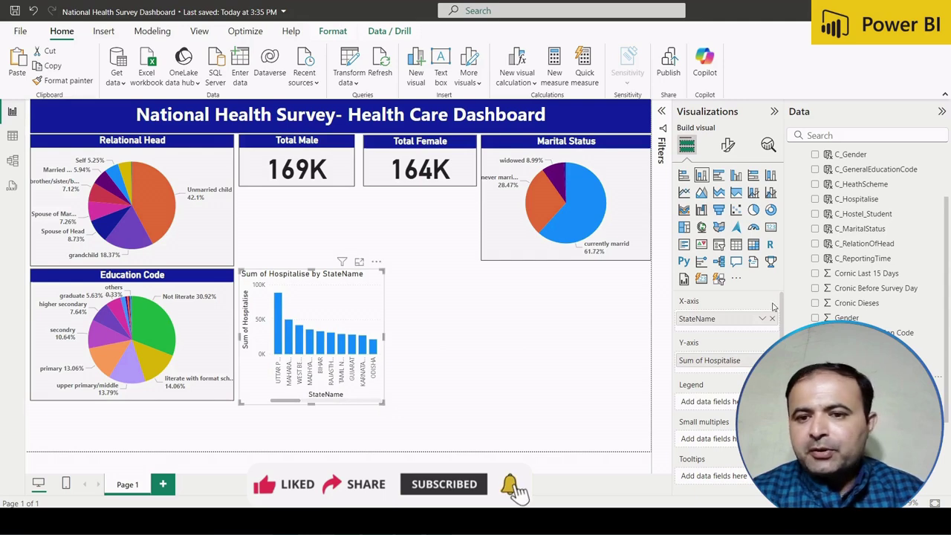
pyautogui.click(718, 175)
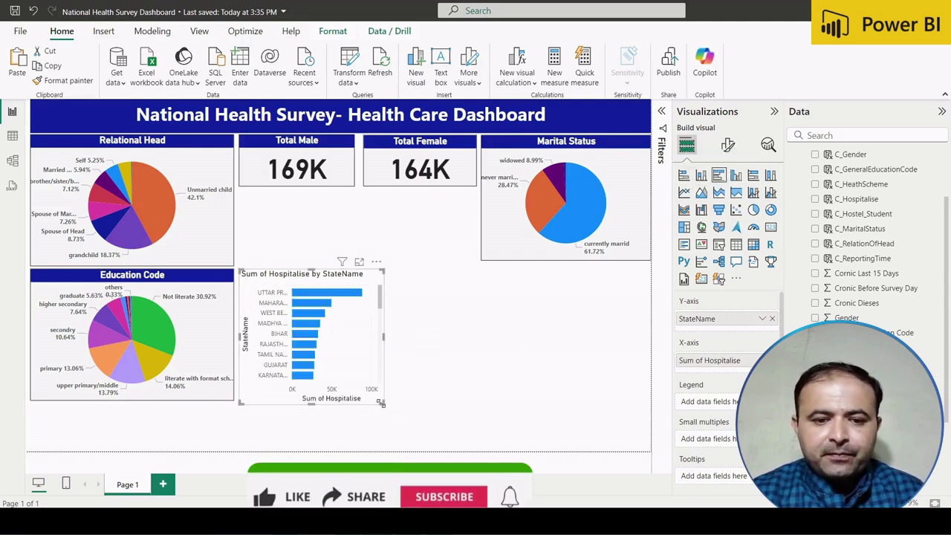
pyautogui.moveTo(382, 405); pyautogui.dragTo(380, 451)
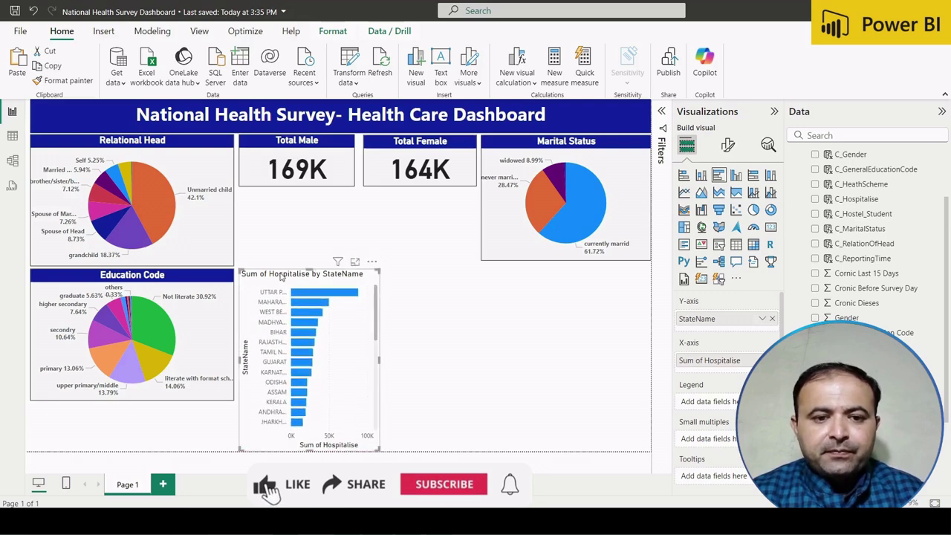
pyautogui.moveTo(308, 269); pyautogui.dragTo(301, 193)
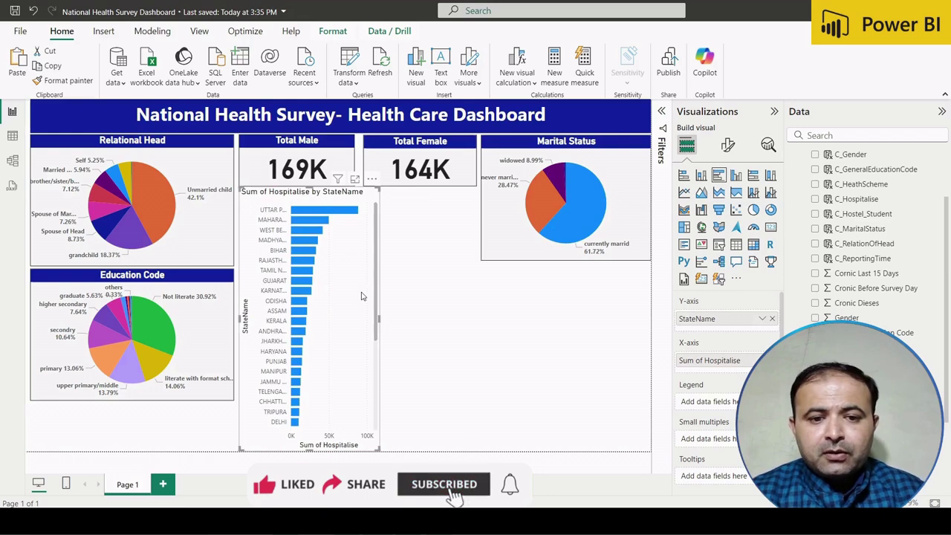
pyautogui.moveTo(378, 321); pyautogui.dragTo(355, 324)
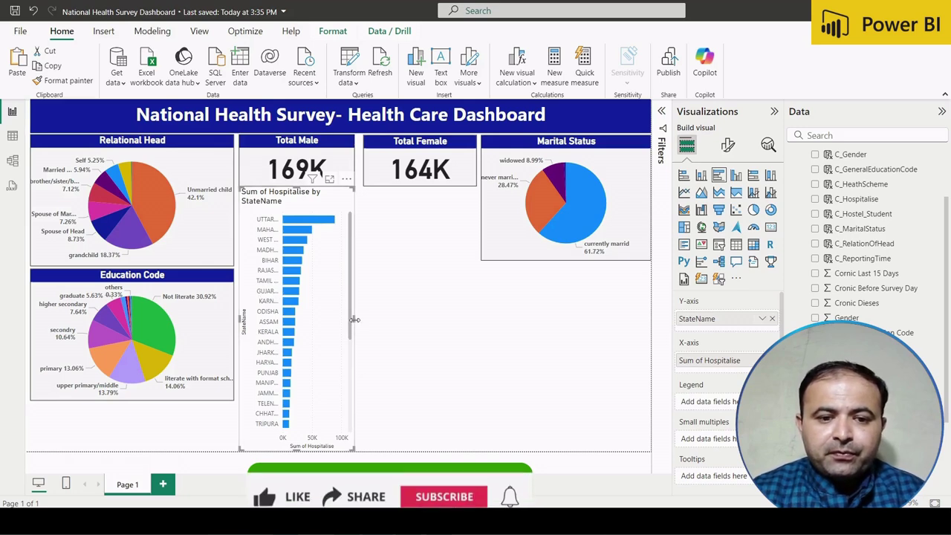
pyautogui.moveTo(352, 322)
pyautogui.mouseDown()
pyautogui.moveTo(366, 324)
pyautogui.moveTo(349, 315)
pyautogui.moveTo(466, 318)
pyautogui.moveTo(341, 316)
pyautogui.mouseUp()
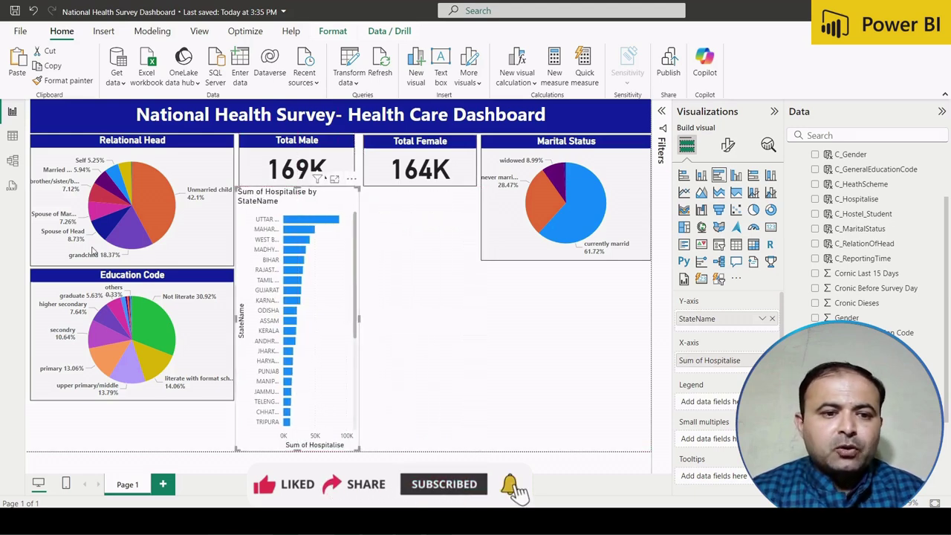
# Copy the Relational Head chart's formatting onto the Hospitalise bar chart and raise the bar chart's lower edge slightly.
pyautogui.click(168, 247)
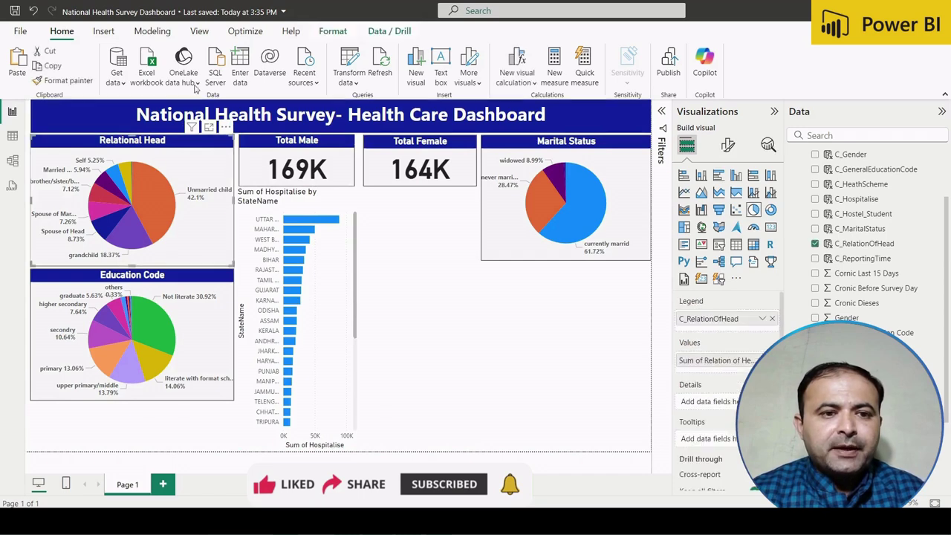
pyautogui.click(67, 80)
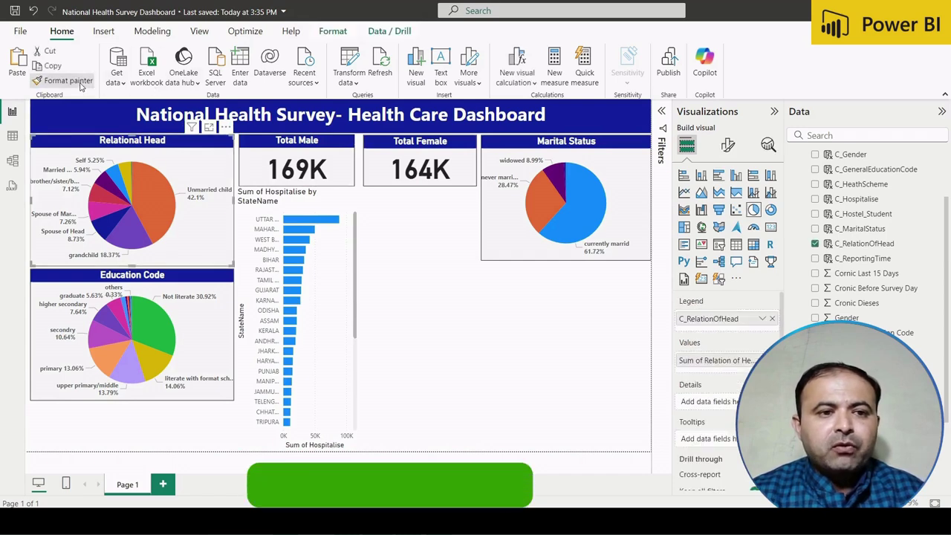
pyautogui.click(327, 258)
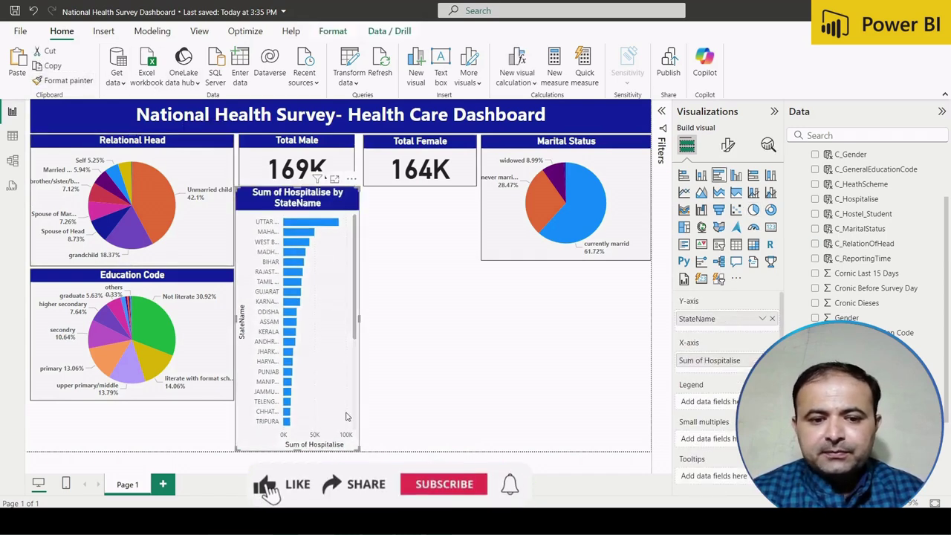
pyautogui.moveTo(359, 449); pyautogui.dragTo(360, 425)
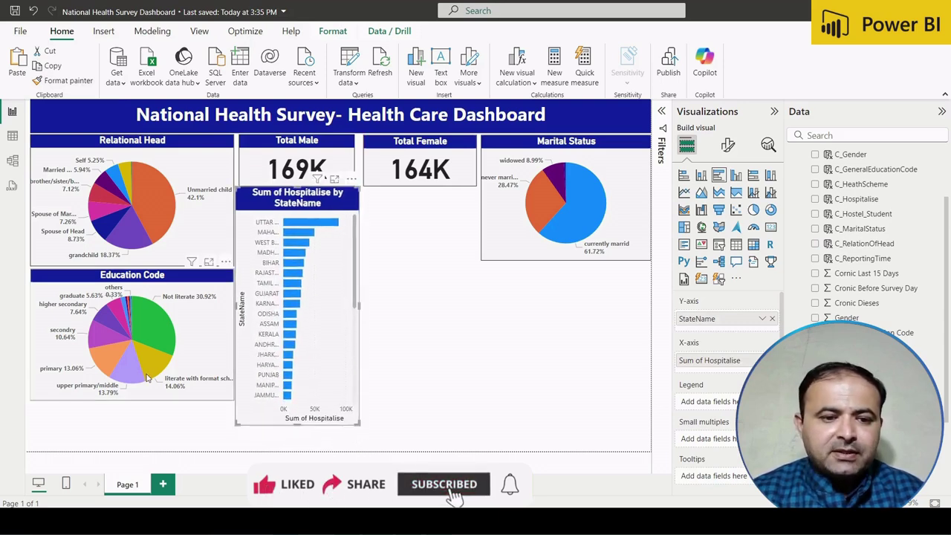
# Shorten the Relational Head pie chart to align with the Marital Status chart's lower edge and move the Education Code chart up beneath it.
pyautogui.click(216, 255)
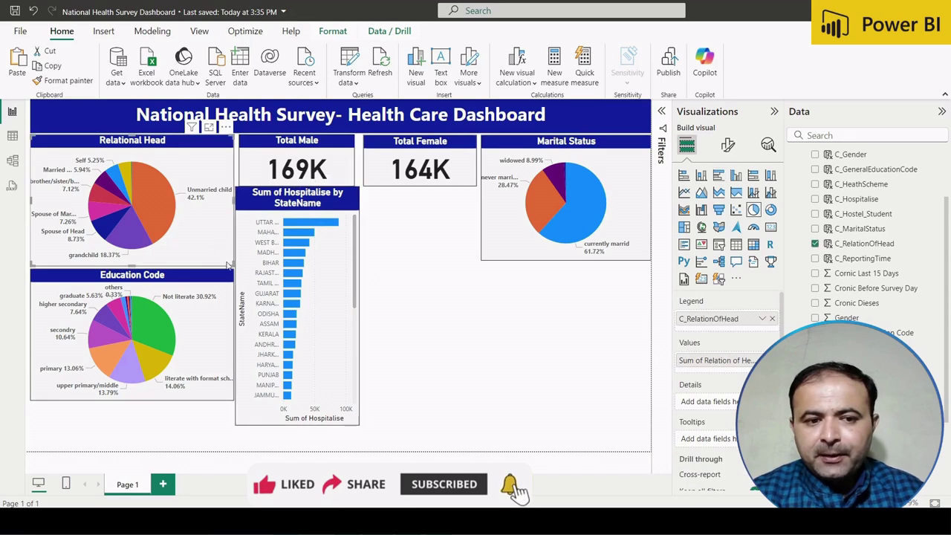
pyautogui.moveTo(233, 262); pyautogui.dragTo(231, 271)
pyautogui.click(230, 275)
# Change the Hospitalise bar chart's title to "State Wise Hospitalise".
pyautogui.click(339, 227)
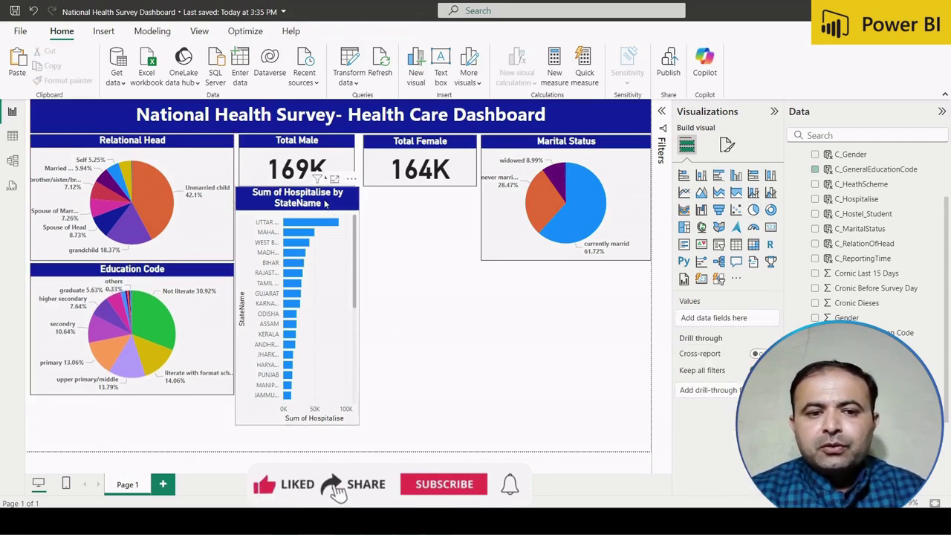
pyautogui.click(728, 146)
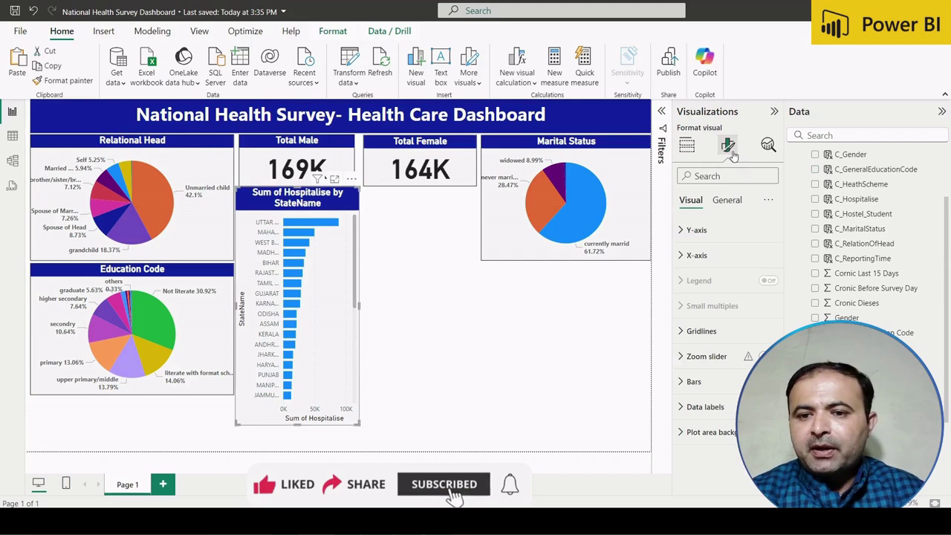
pyautogui.click(727, 200)
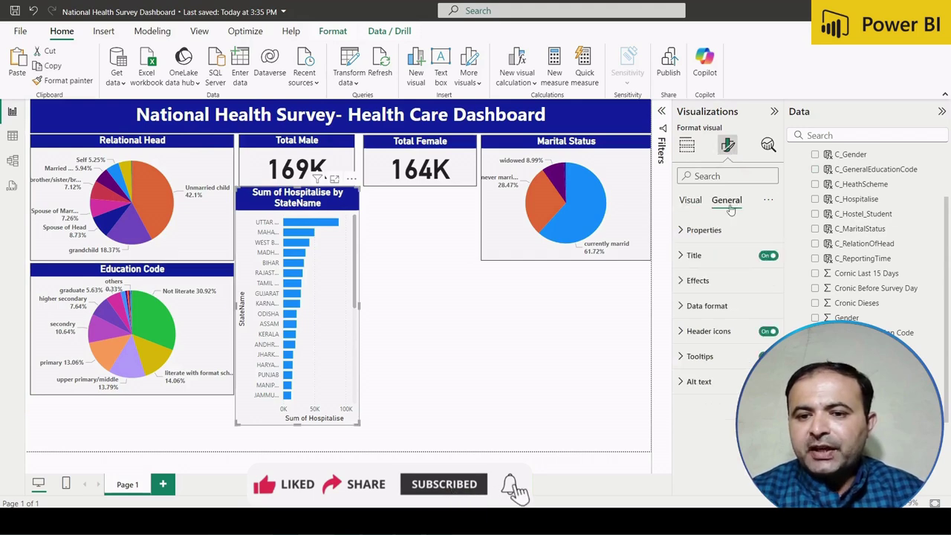
pyautogui.click(718, 255)
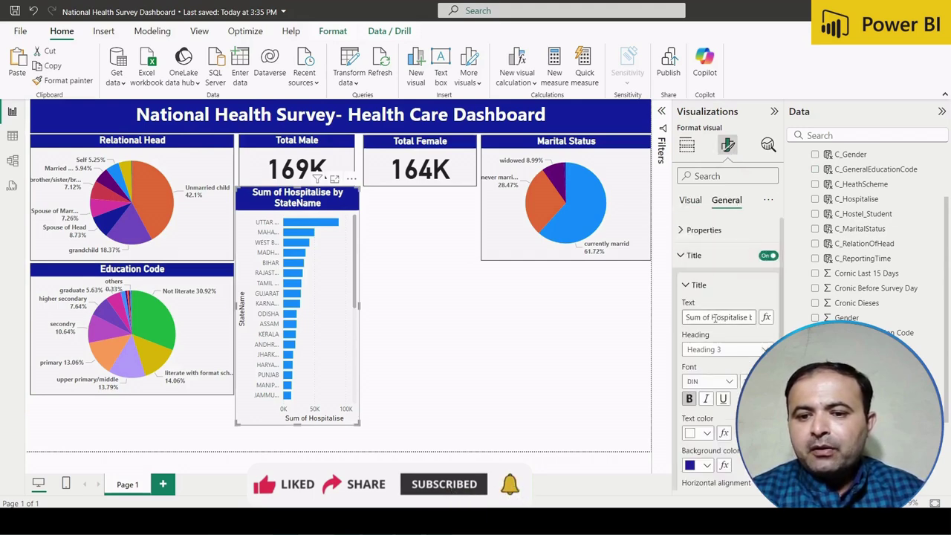
pyautogui.moveTo(712, 317); pyautogui.dragTo(639, 319)
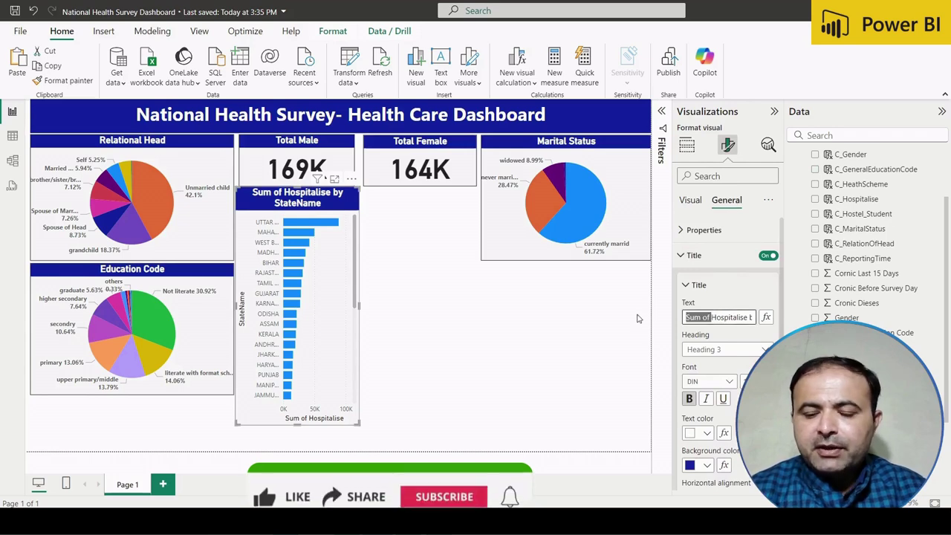
pyautogui.press('BackSpace')
pyautogui.write('Sta')
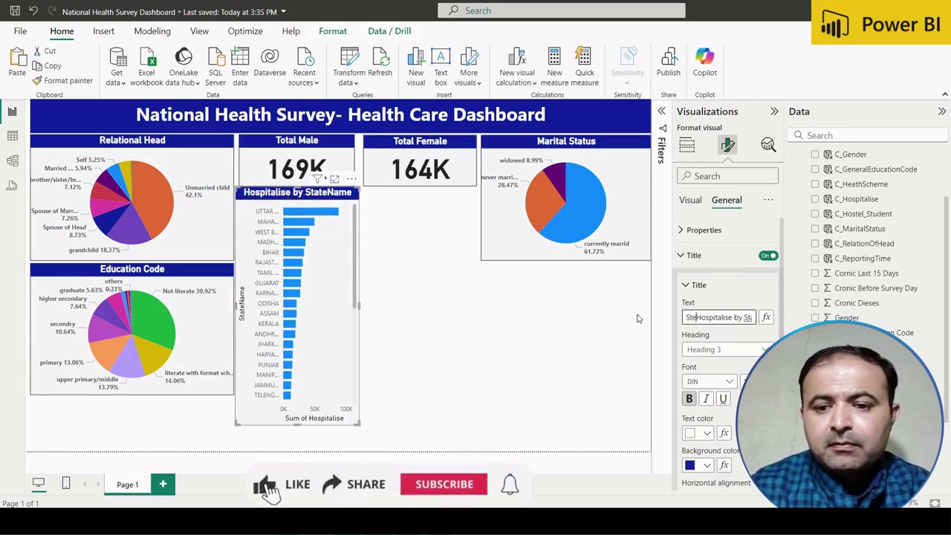
pyautogui.write('te W')
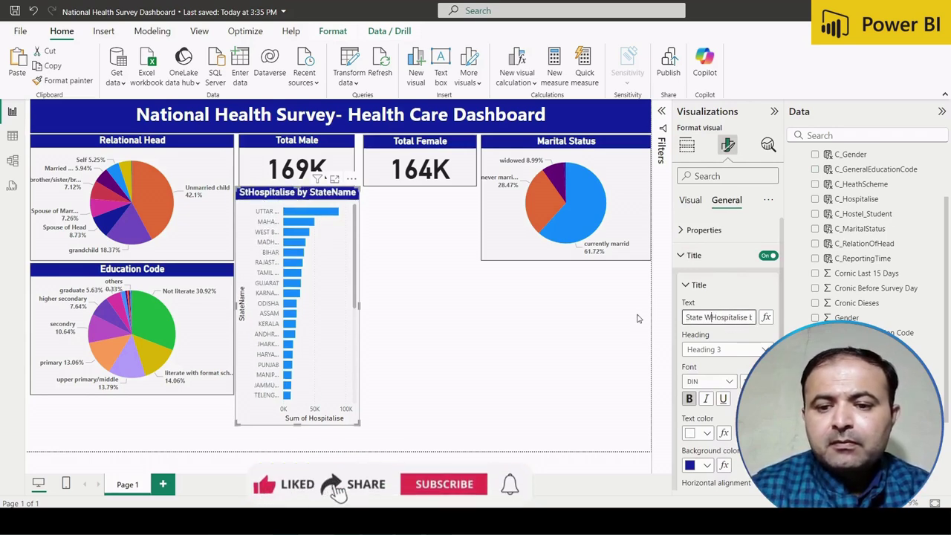
pyautogui.write('ise')
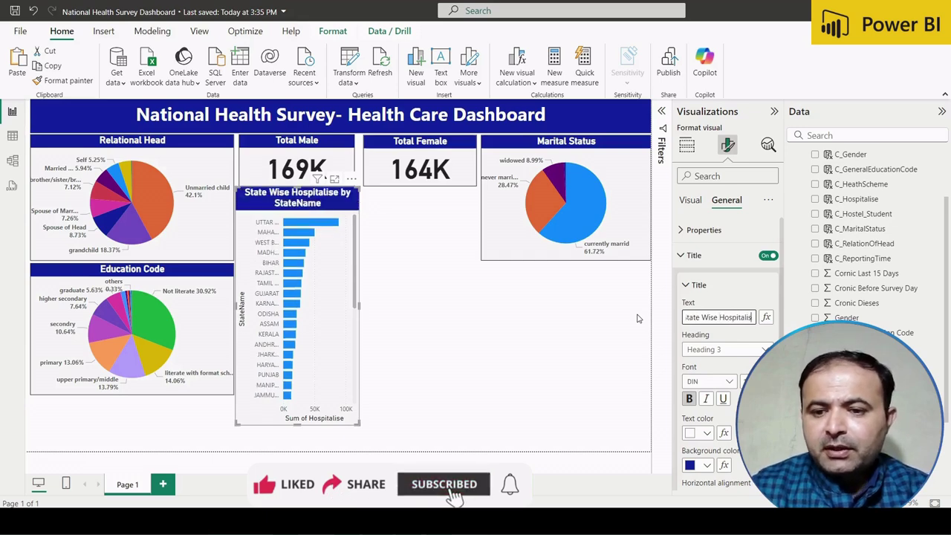
pyautogui.press('Right')
pyautogui.press('Right')
pyautogui.press('Right')
pyautogui.press('BackSpace')
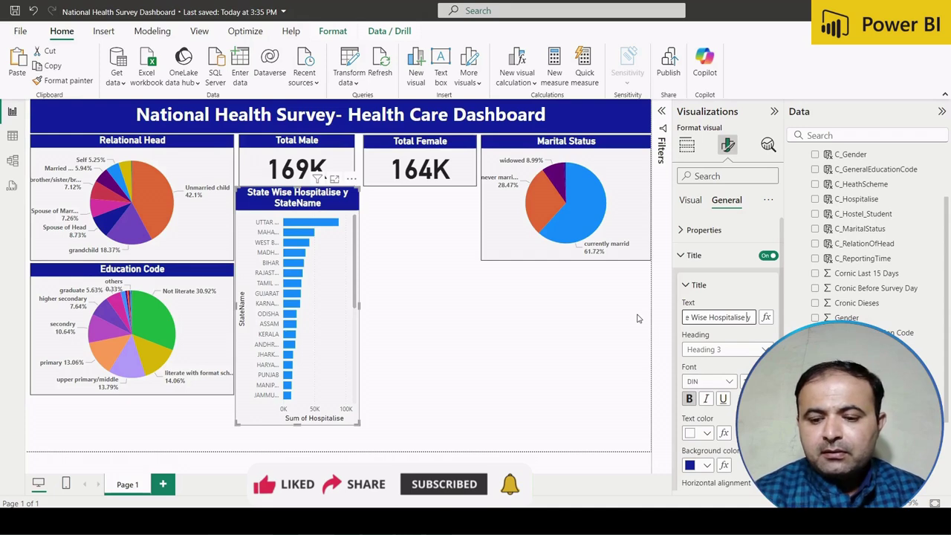
pyautogui.press('Delete')
pyautogui.press('Delete')
pyautogui.press('Delete')
pyautogui.press('Delete')
pyautogui.press('Delete')
pyautogui.press('Delete')
pyautogui.press('Delete')
pyautogui.press('Delete')
pyautogui.press('Delete')
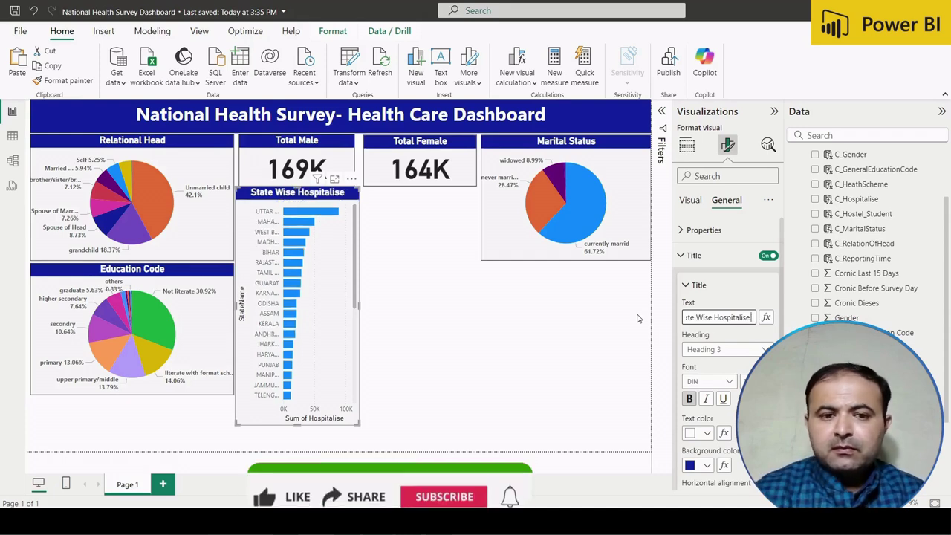
pyautogui.click(457, 333)
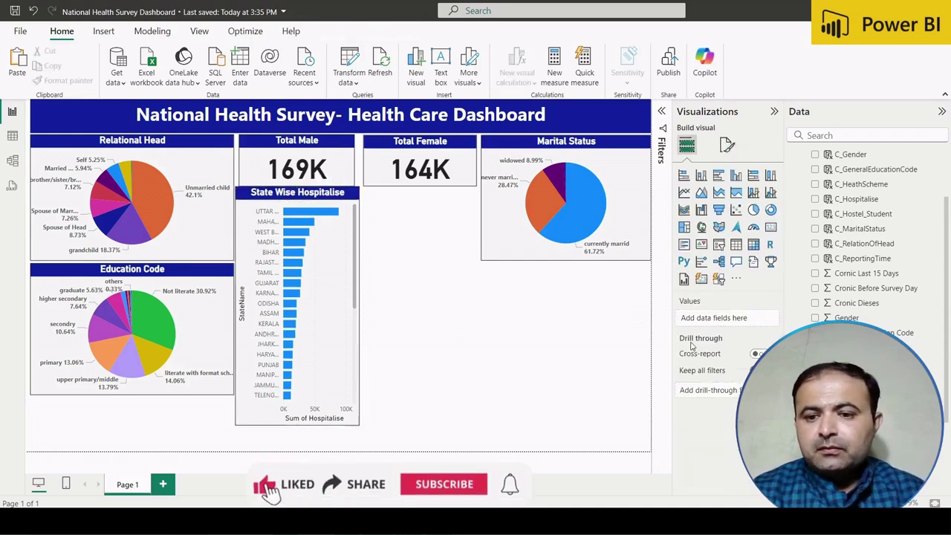
# Correct the bar chart's title to "State Wise Hospitalised".
pyautogui.click(348, 253)
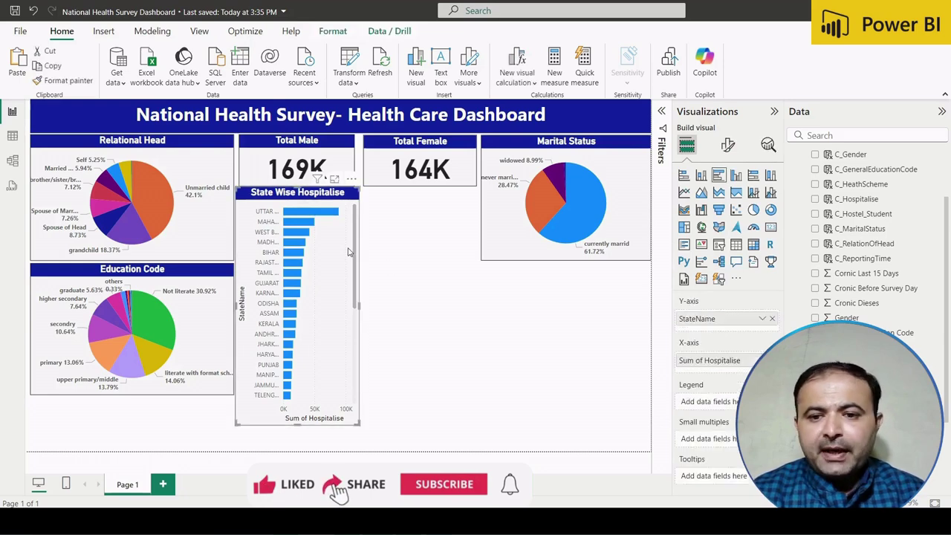
pyautogui.click(727, 145)
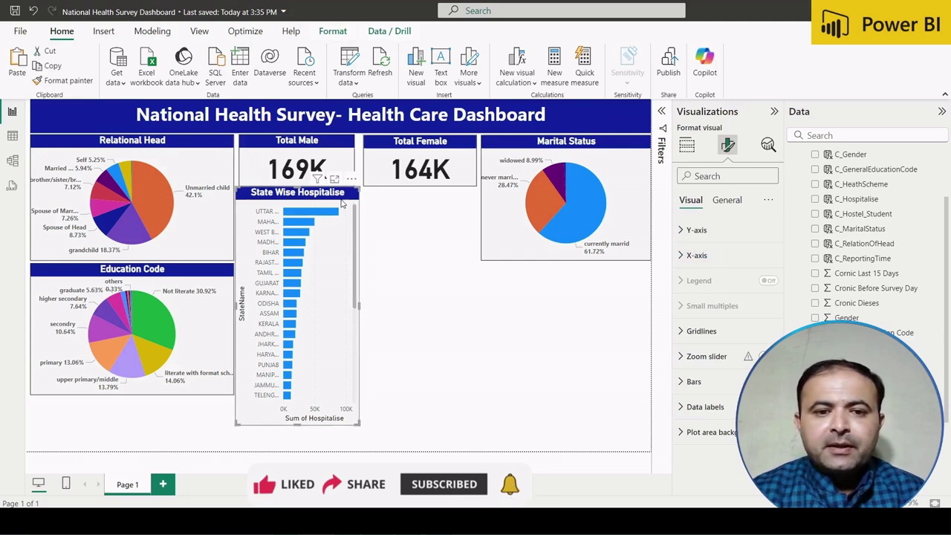
pyautogui.click(727, 200)
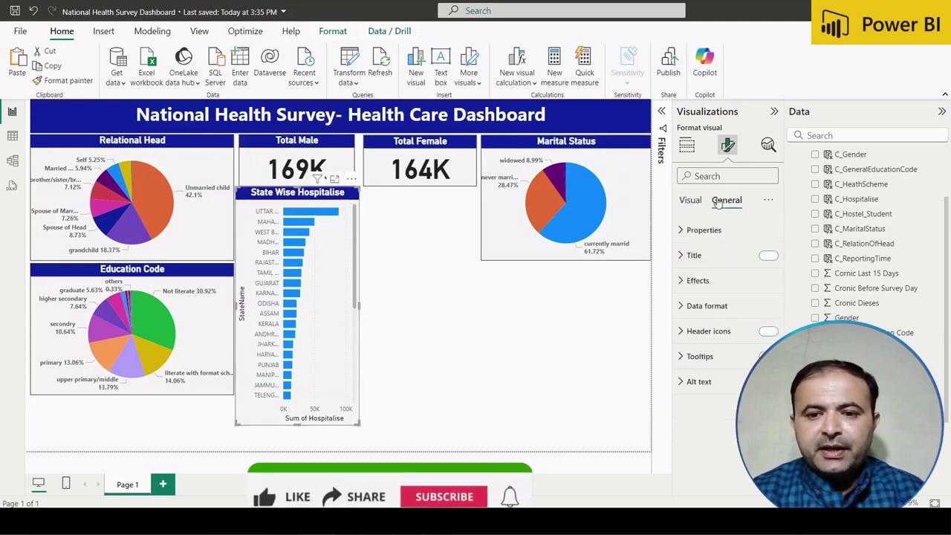
pyautogui.click(712, 255)
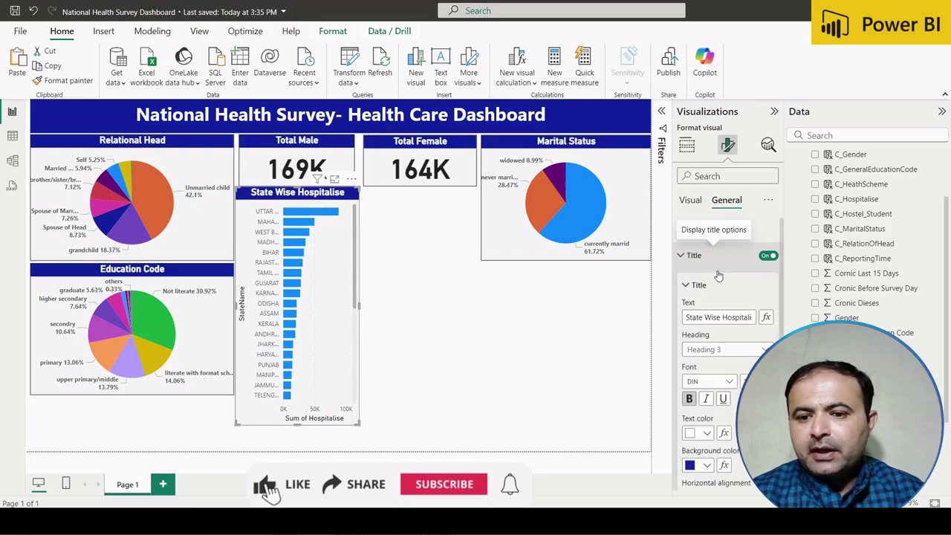
pyautogui.click(738, 316)
pyautogui.press('End')
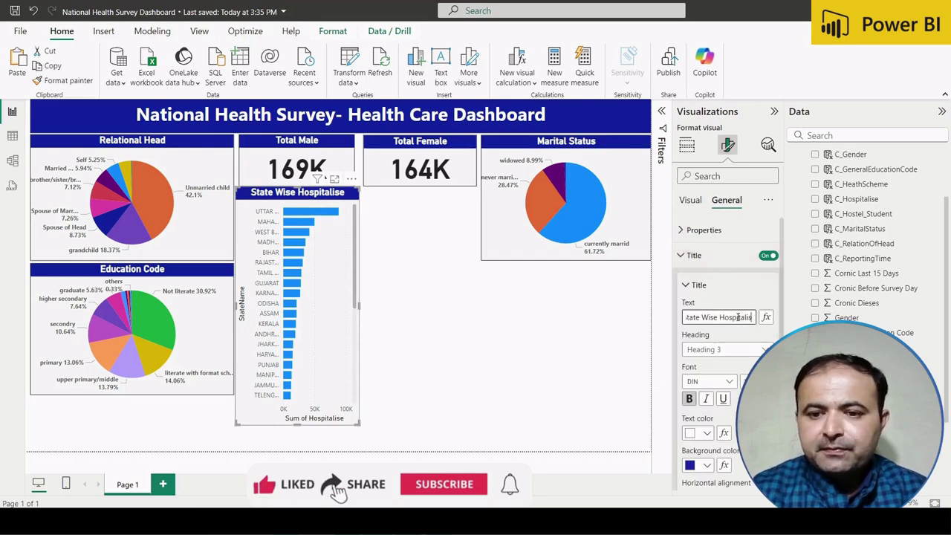
pyautogui.write('d')
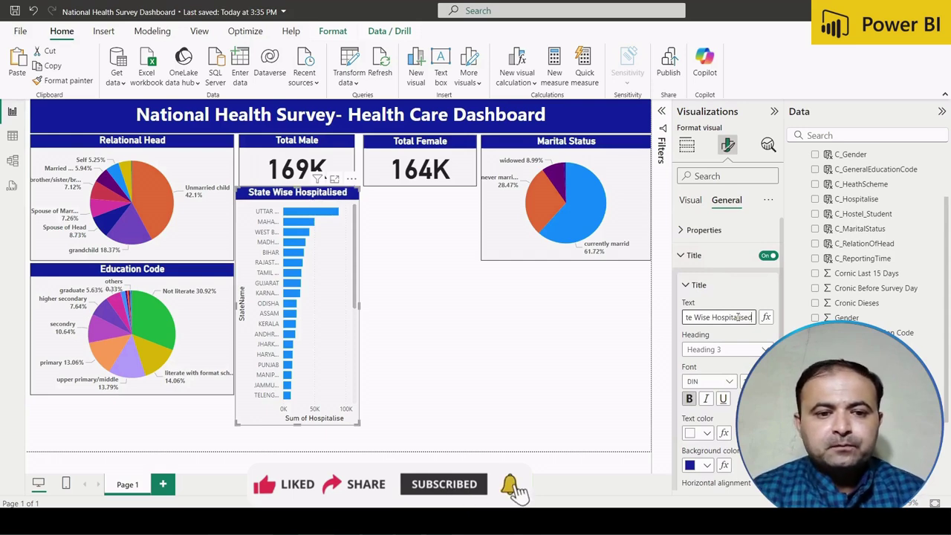
pyautogui.click(322, 321)
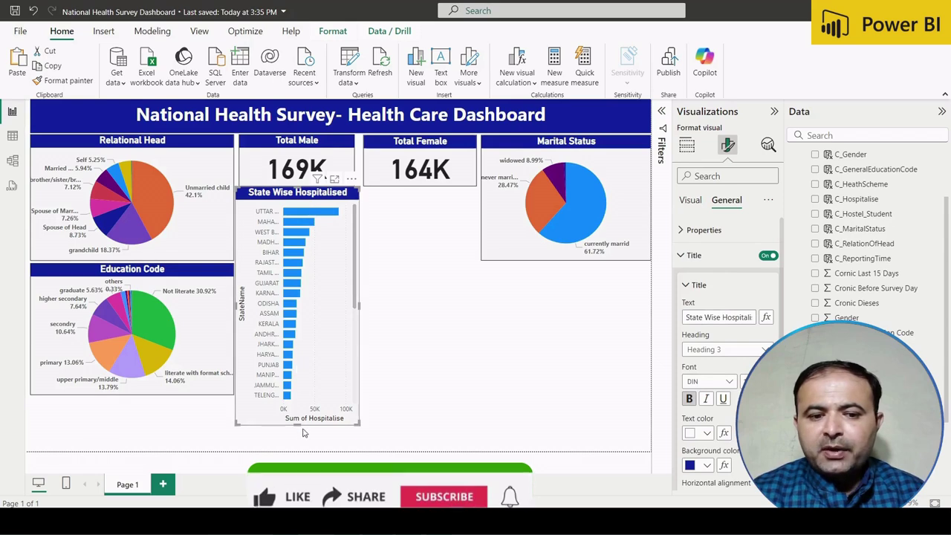
pyautogui.click(505, 364)
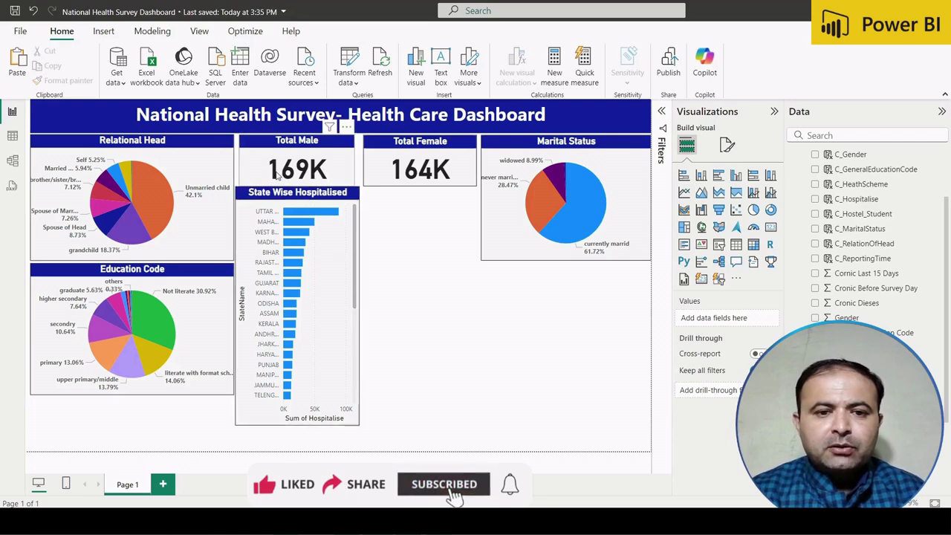
# Shorten the Total Male and Total Female cards slightly by raising their lower edges to the same level.
pyautogui.click(297, 183)
pyautogui.moveTo(297, 182); pyautogui.dragTo(298, 177)
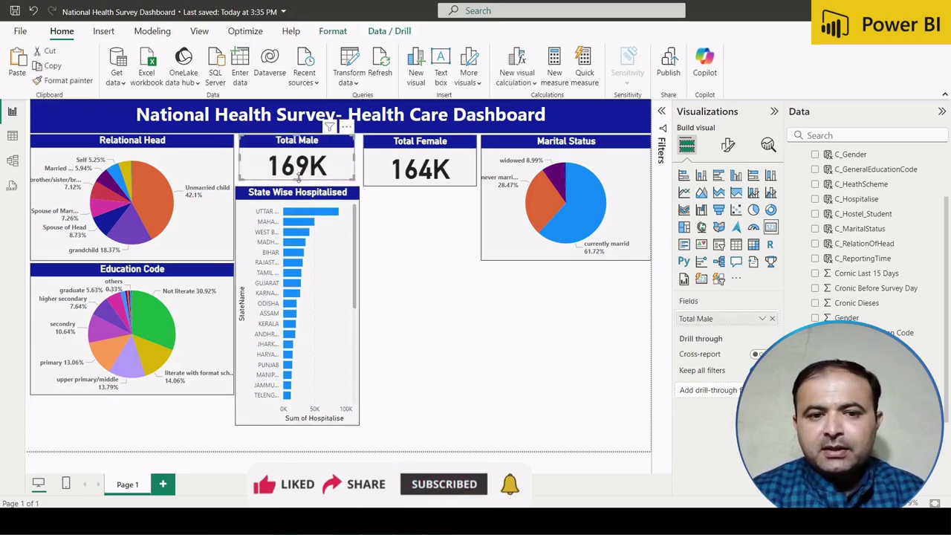
pyautogui.click(391, 183)
pyautogui.moveTo(423, 185); pyautogui.dragTo(424, 179)
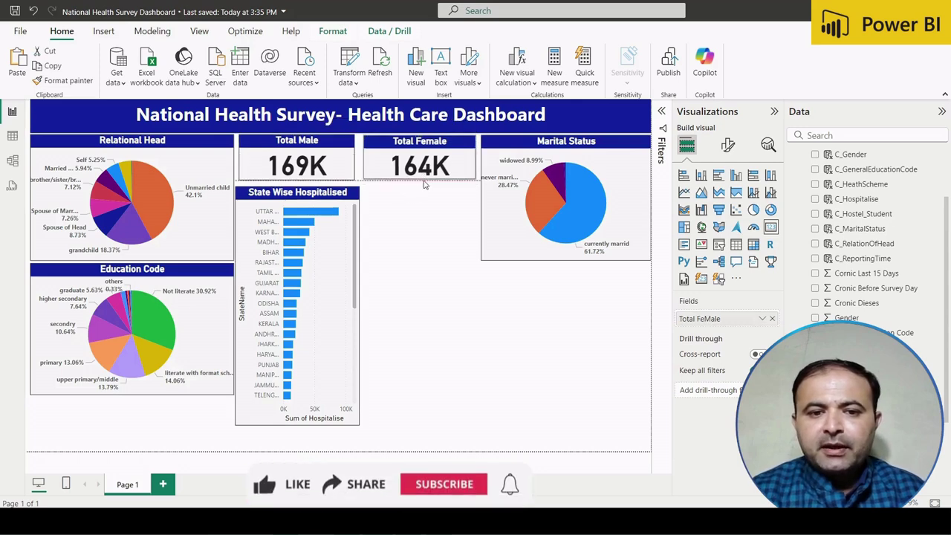
# Raise the State Wise Hospitalised chart's upper edge, align its left edge with the Total Male card, and shift the chart down slightly to leave a gap.
pyautogui.click(308, 192)
pyautogui.moveTo(300, 188); pyautogui.dragTo(301, 182)
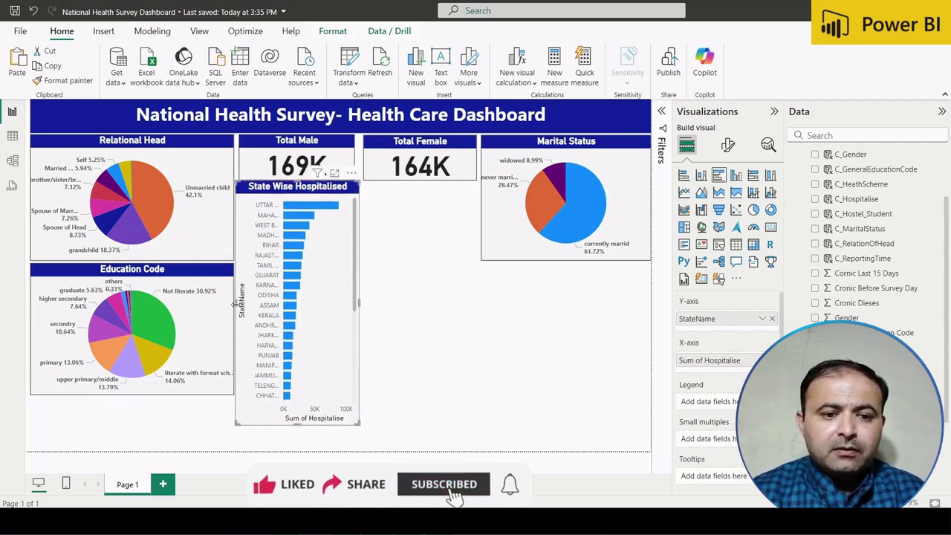
pyautogui.moveTo(236, 303); pyautogui.dragTo(239, 303)
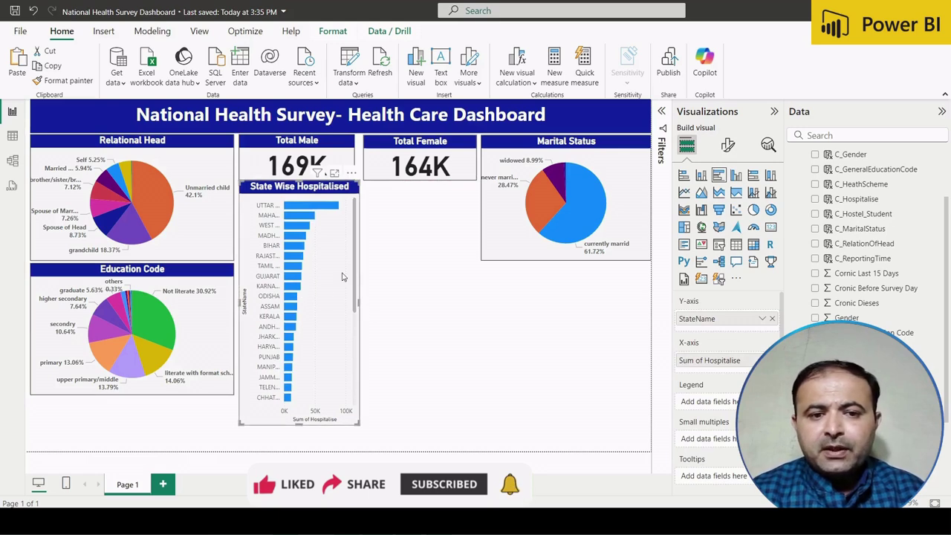
pyautogui.moveTo(342, 278); pyautogui.dragTo(343, 283)
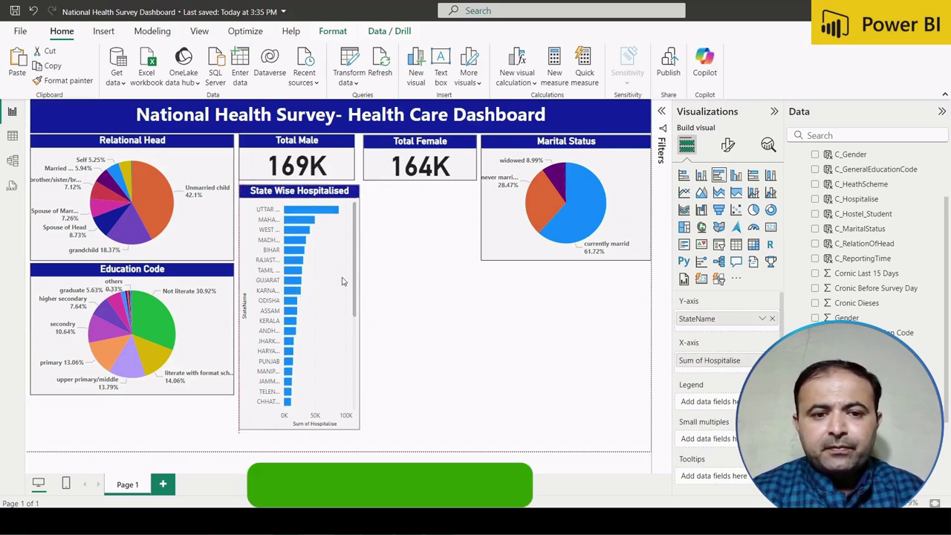
# Widen the Total Male card so its right edge lines up with the State Wise Hospitalised chart.
pyautogui.click(354, 164)
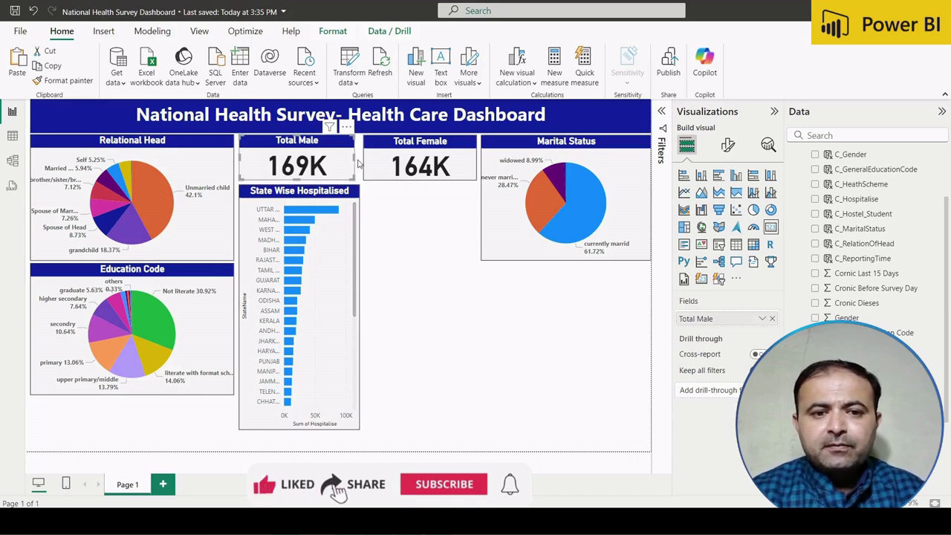
pyautogui.moveTo(358, 163); pyautogui.dragTo(363, 164)
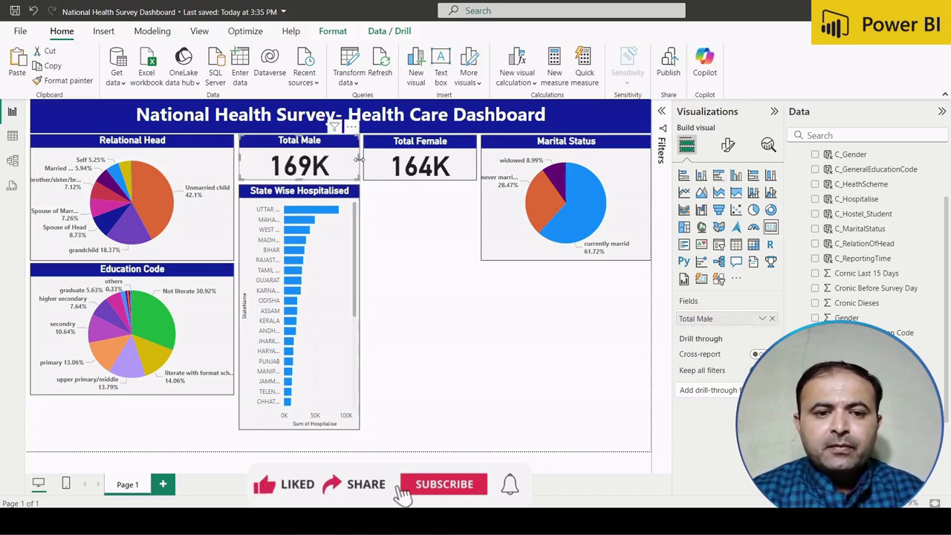
pyautogui.click(372, 257)
# Try widening the State Wise Hospitalised chart across both gender cards and cutting it to about half its height, and undo the height change.
pyautogui.click(332, 268)
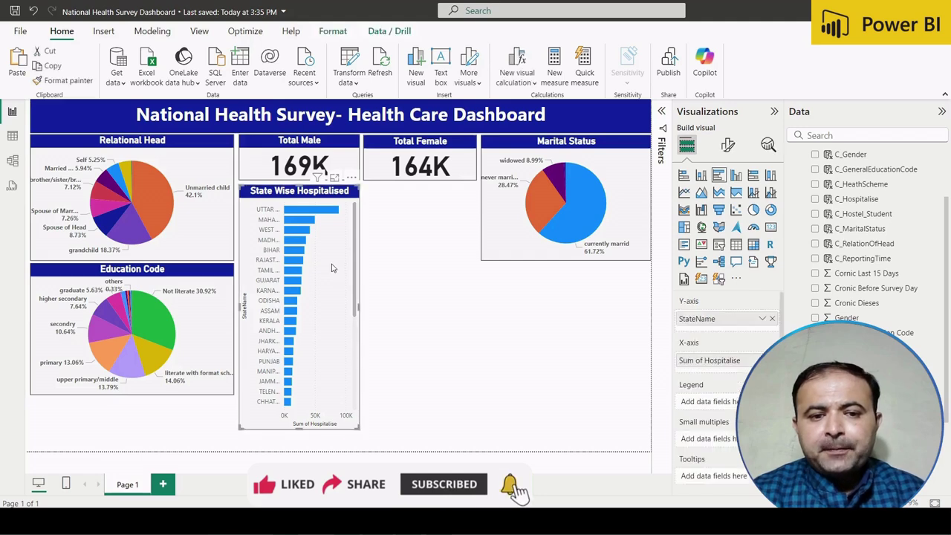
pyautogui.moveTo(358, 306); pyautogui.dragTo(477, 314)
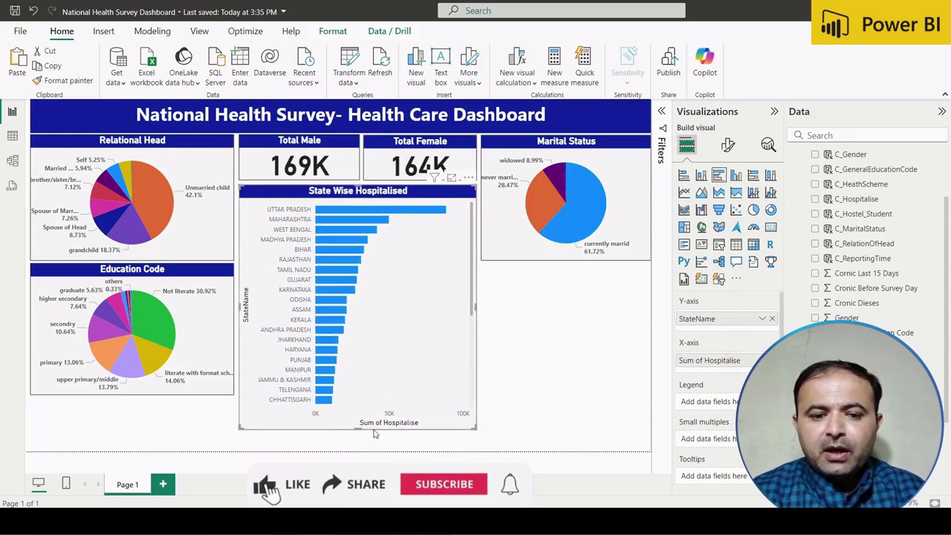
pyautogui.moveTo(375, 431); pyautogui.dragTo(353, 313)
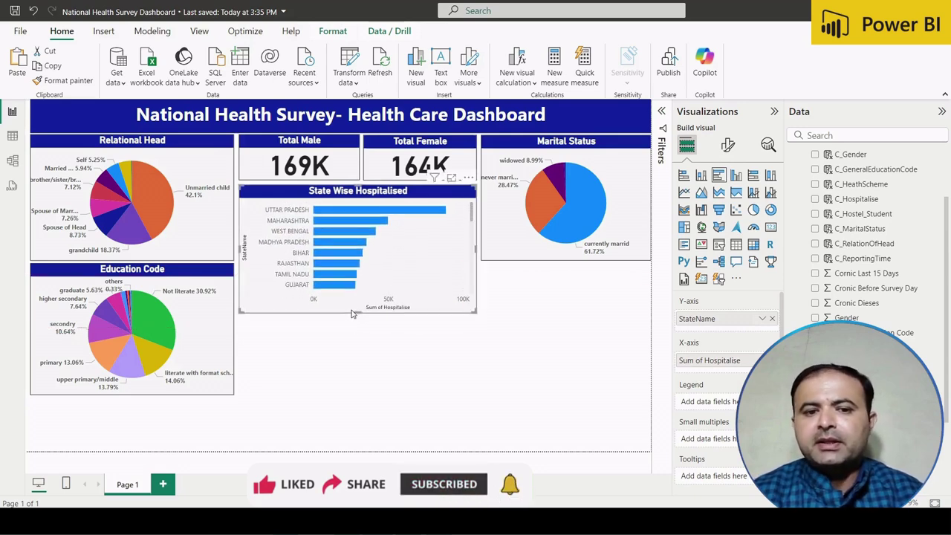
pyautogui.click(380, 357)
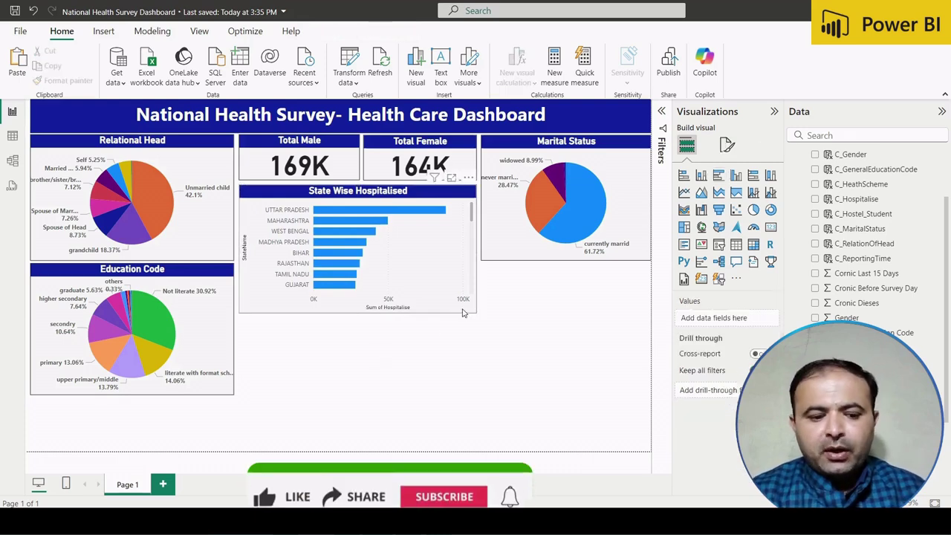
pyautogui.hotkey('ctrl', 'z')
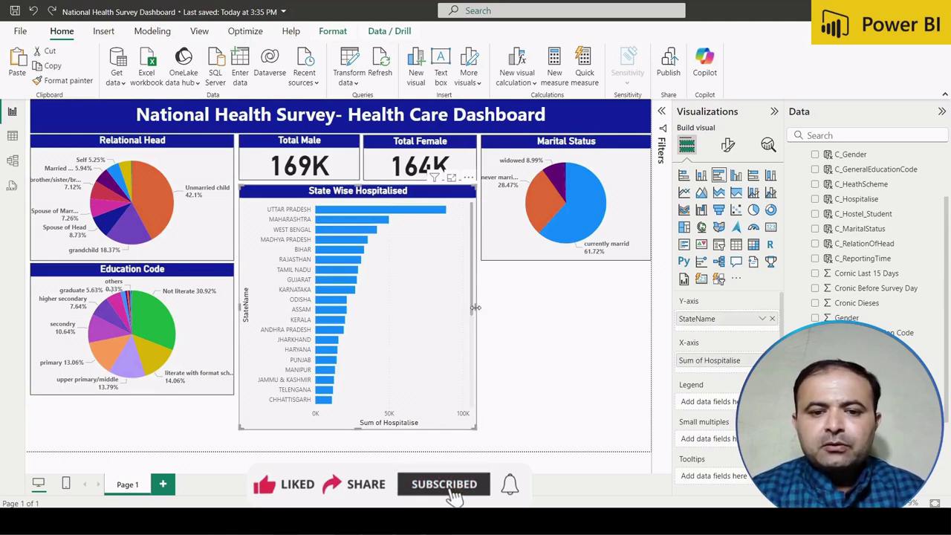
# Narrow the State Wise Hospitalised chart to end a little past the Total Female card's left edge and turn off its header icons.
pyautogui.moveTo(475, 307); pyautogui.dragTo(385, 308)
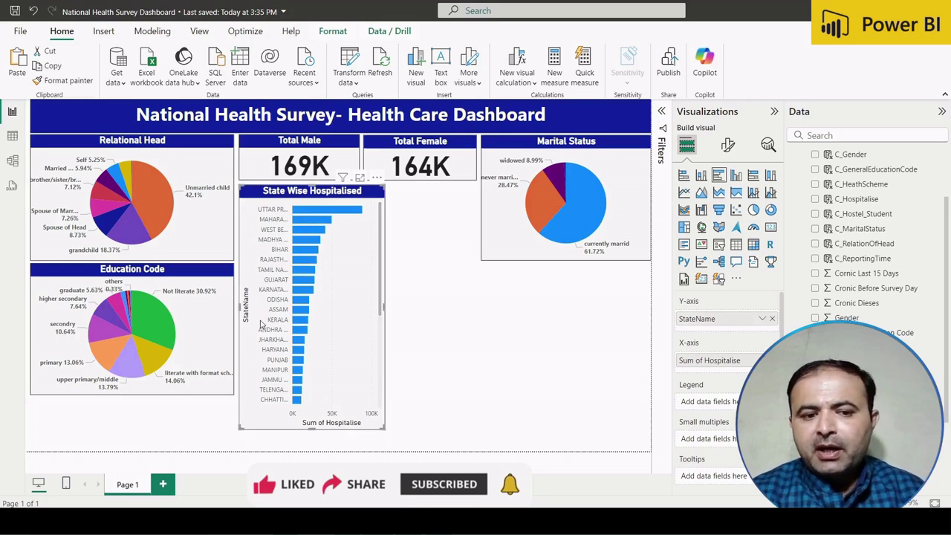
pyautogui.click(729, 145)
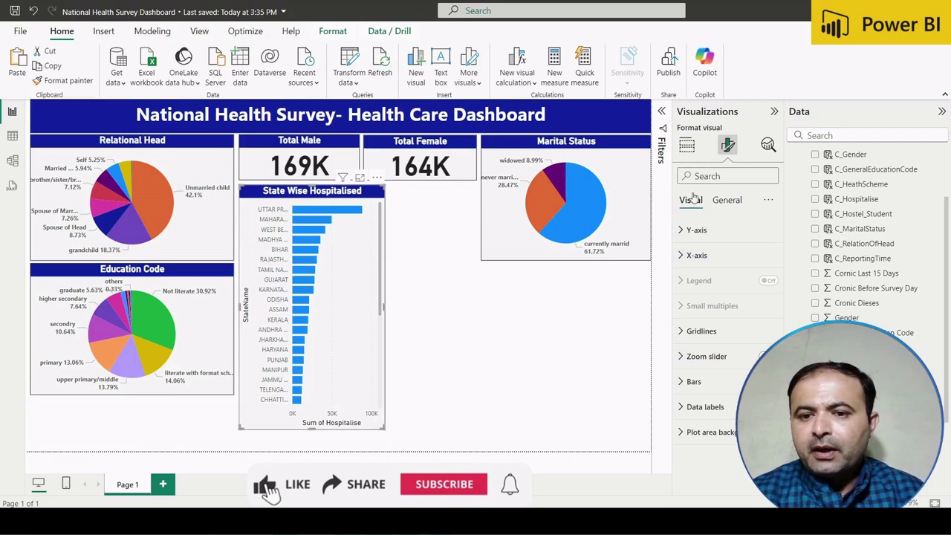
pyautogui.click(725, 200)
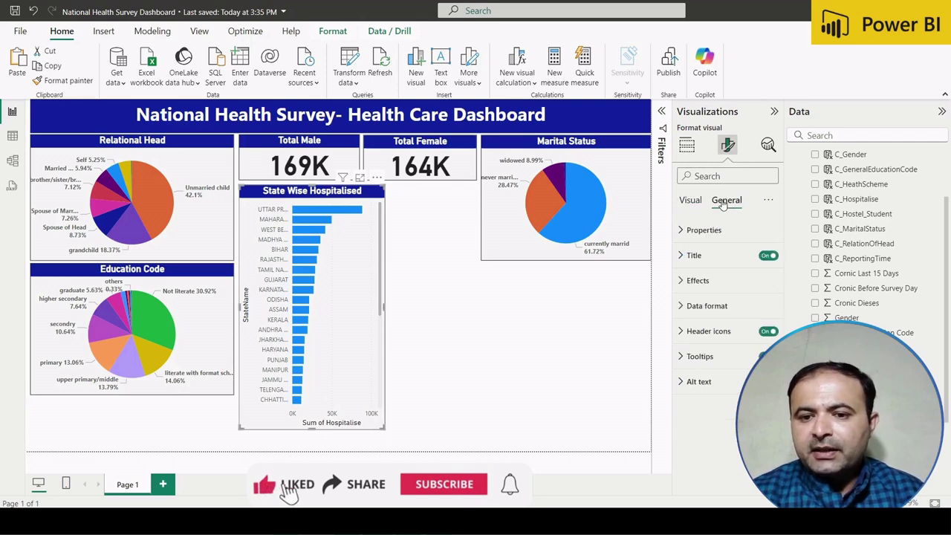
pyautogui.click(769, 333)
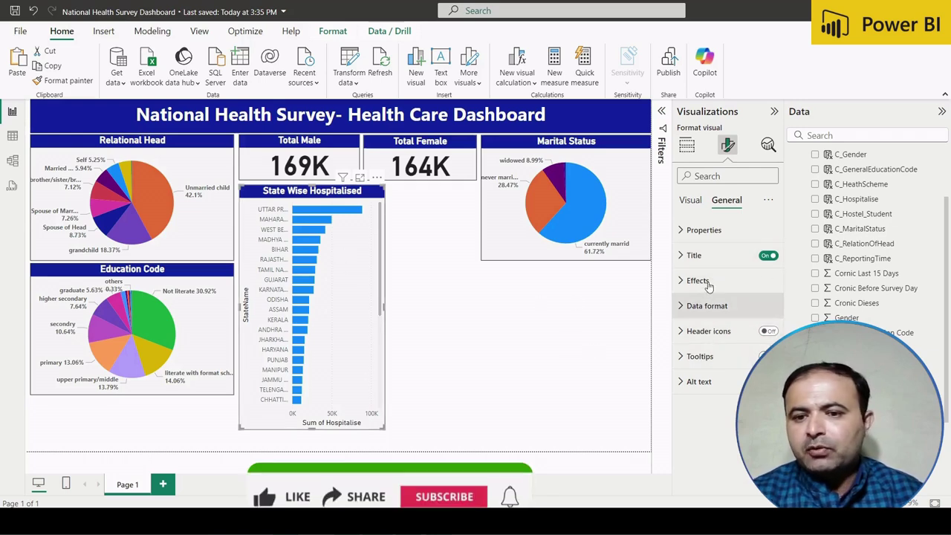
# Turn off the Y-axis title of the State Wise Hospitalised chart, keeping the axis values on.
pyautogui.click(690, 200)
pyautogui.click(679, 231)
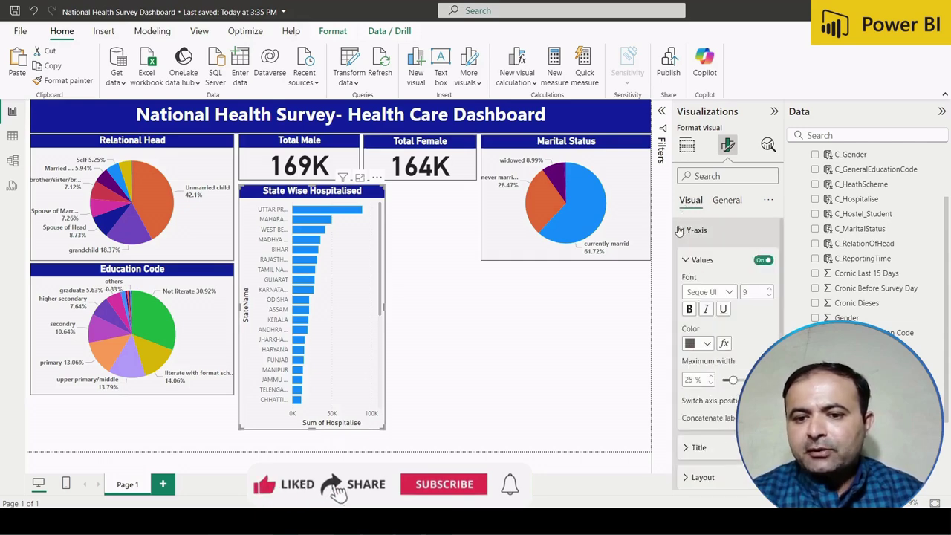
pyautogui.click(762, 260)
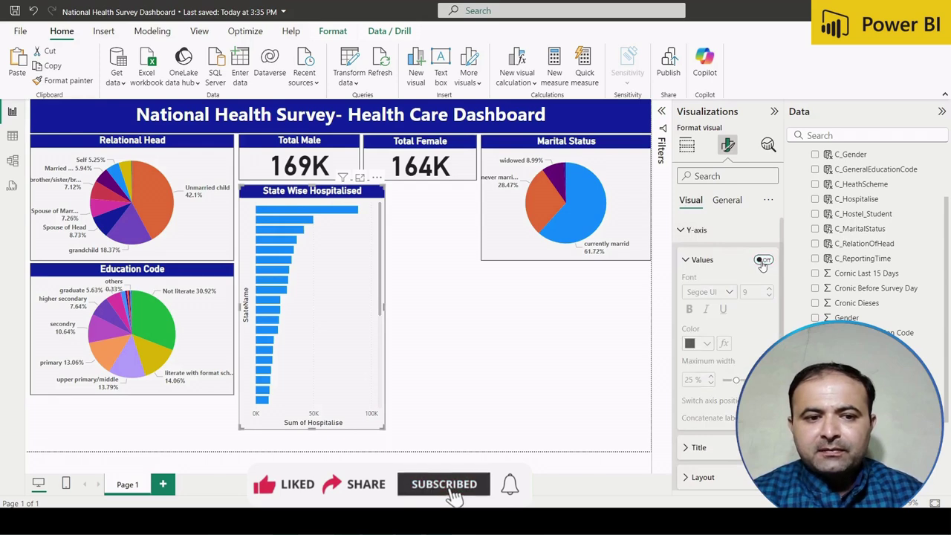
pyautogui.click(762, 260)
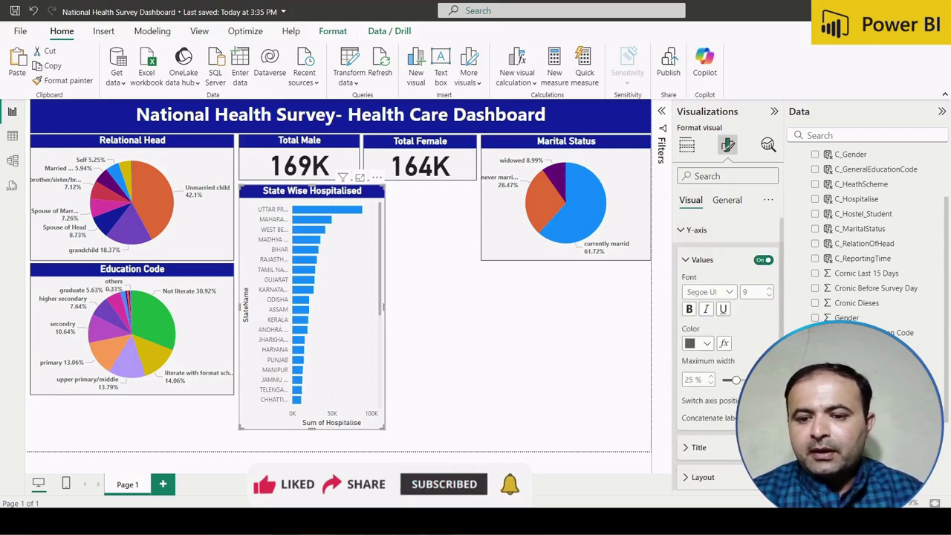
pyautogui.click(764, 447)
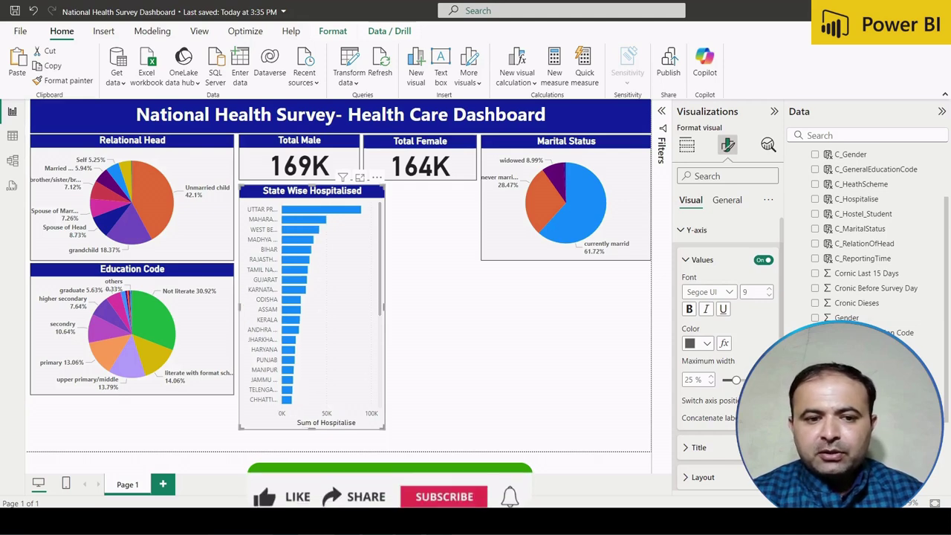
# Turn off the X-axis title of the State Wise Hospitalised chart.
pyautogui.click(690, 261)
pyautogui.click(685, 231)
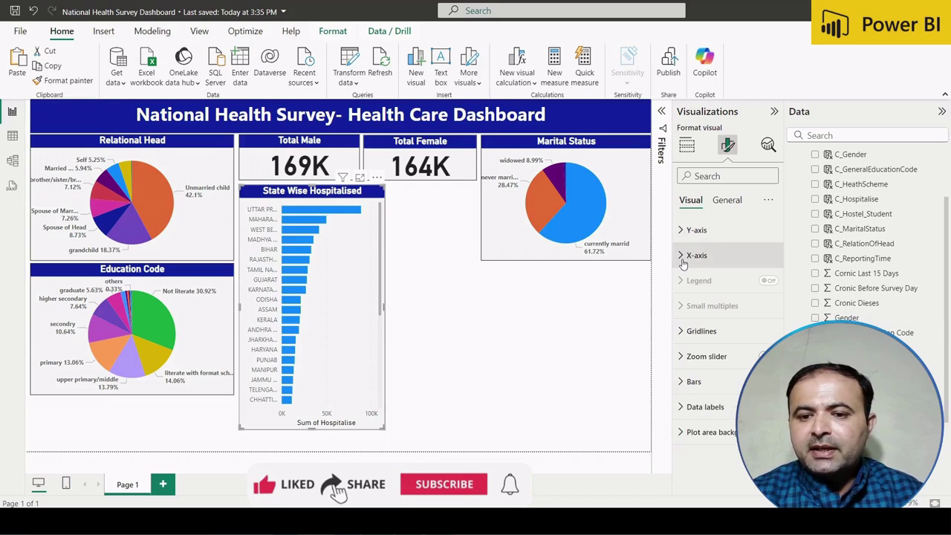
pyautogui.click(682, 255)
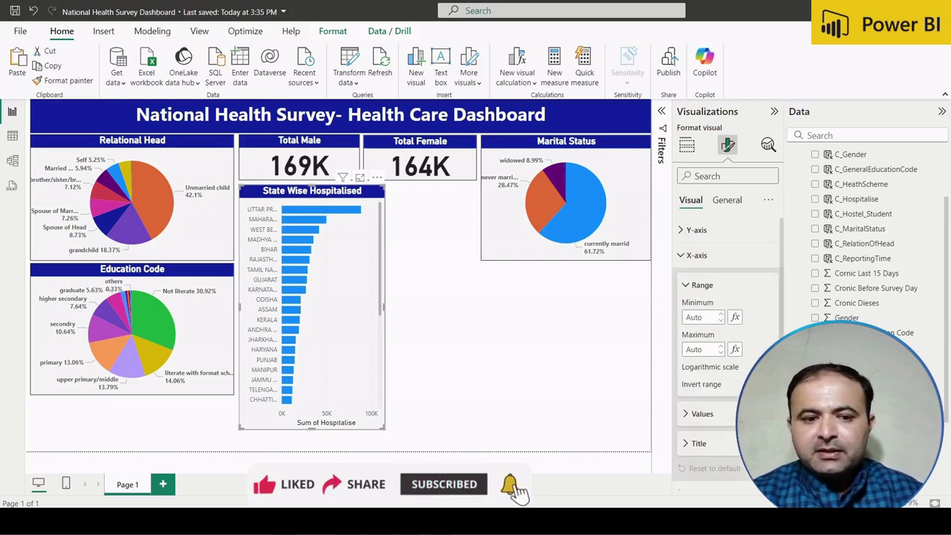
pyautogui.click(763, 444)
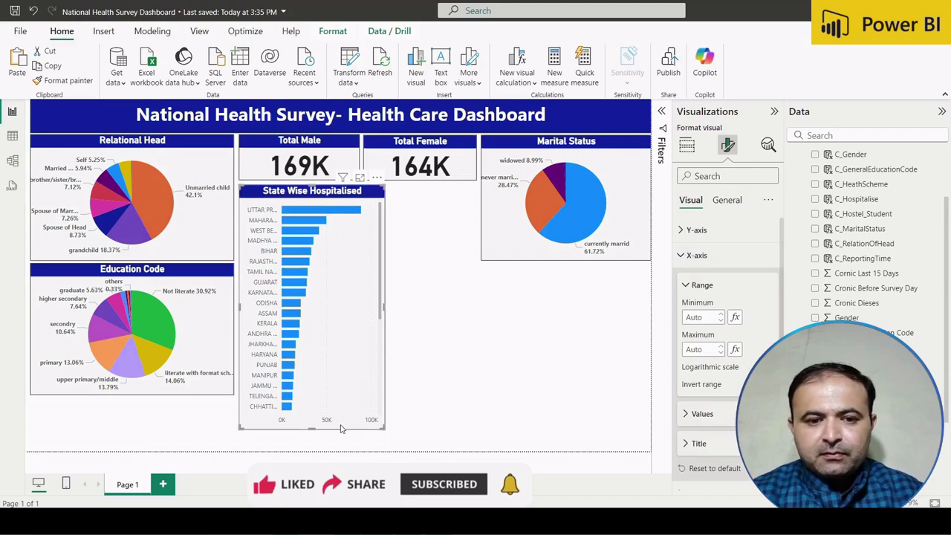
# Shorten the State Wise Hospitalised chart slightly at its lower edge and narrow it to end just past the Total Male card.
pyautogui.moveTo(312, 427); pyautogui.dragTo(312, 423)
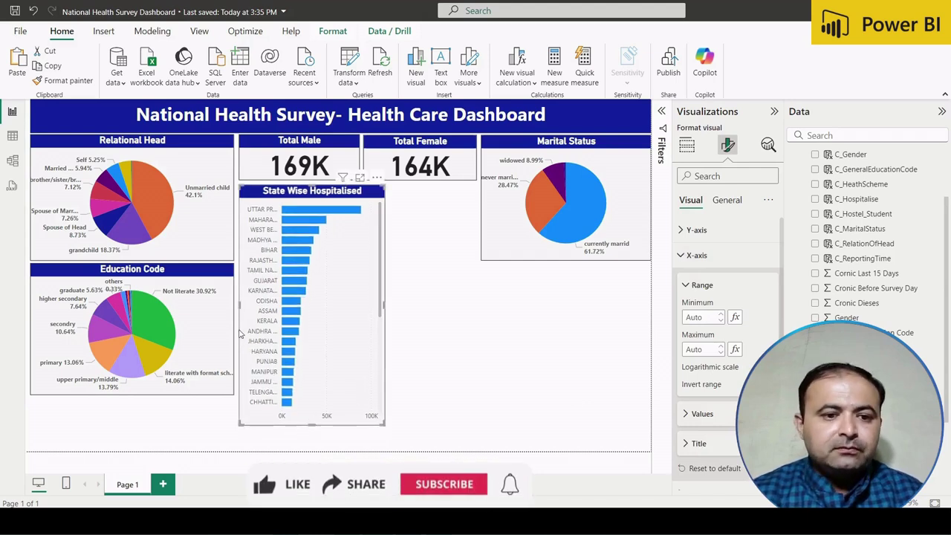
pyautogui.click(464, 348)
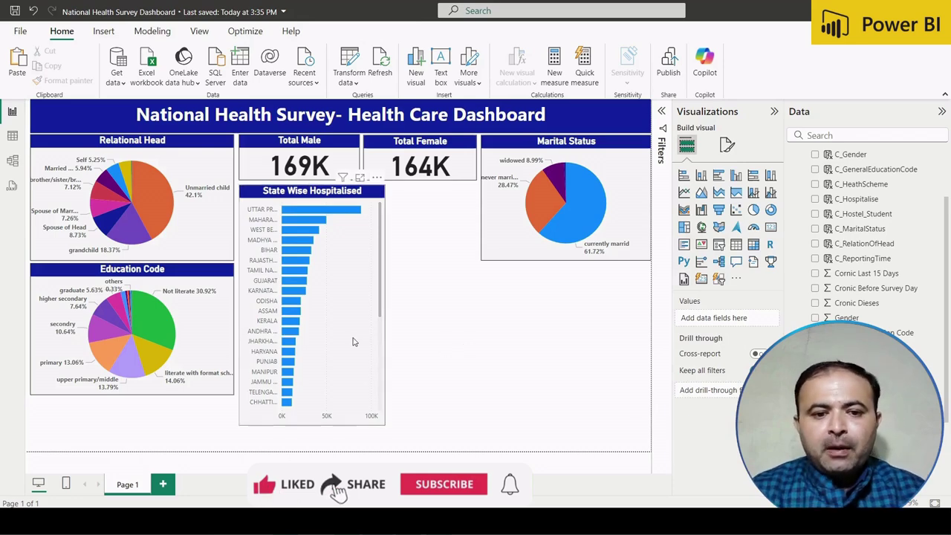
pyautogui.click(380, 342)
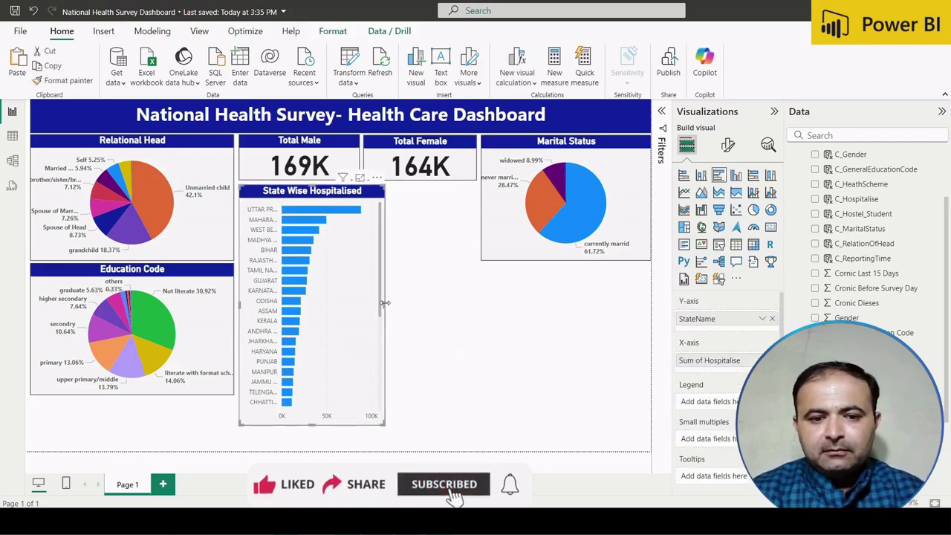
pyautogui.moveTo(382, 306); pyautogui.dragTo(367, 303)
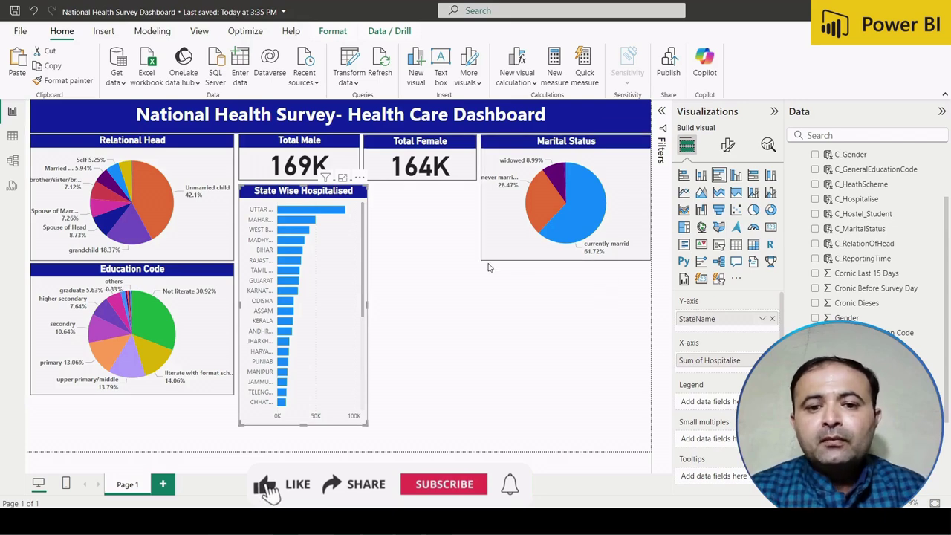
pyautogui.click(467, 272)
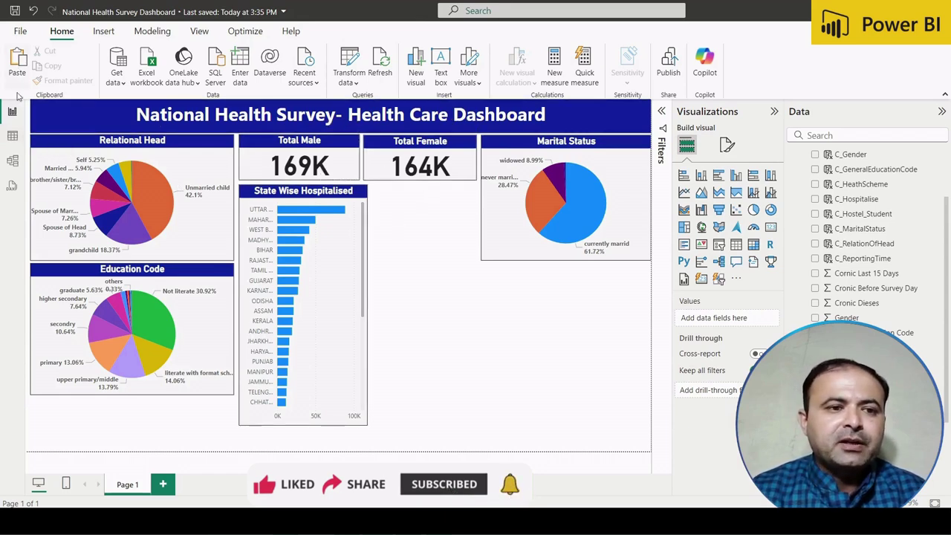
# Examine the distinct values of the Cronic Dieses and Cornic Last 15 Days columns in the data table, and return to the report.
pyautogui.click(13, 136)
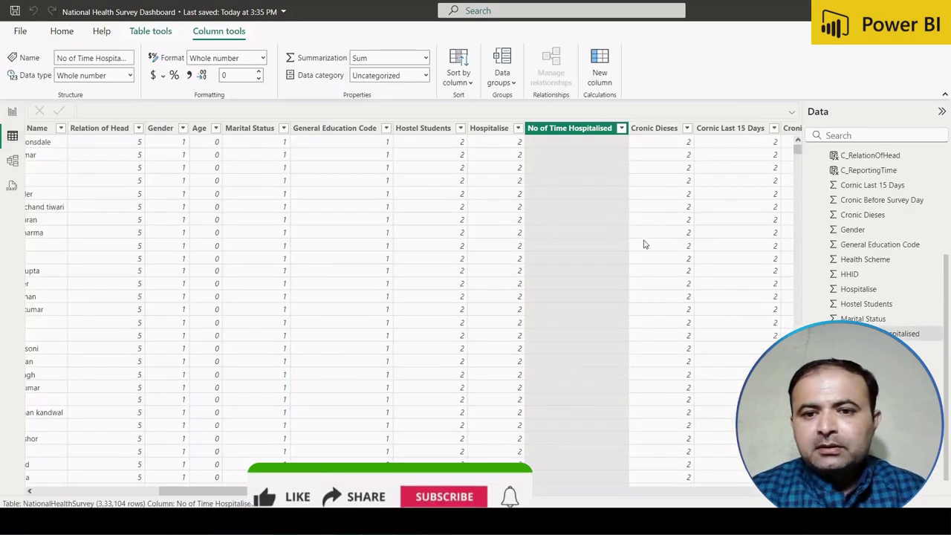
pyautogui.hscroll(5, 646, 247)
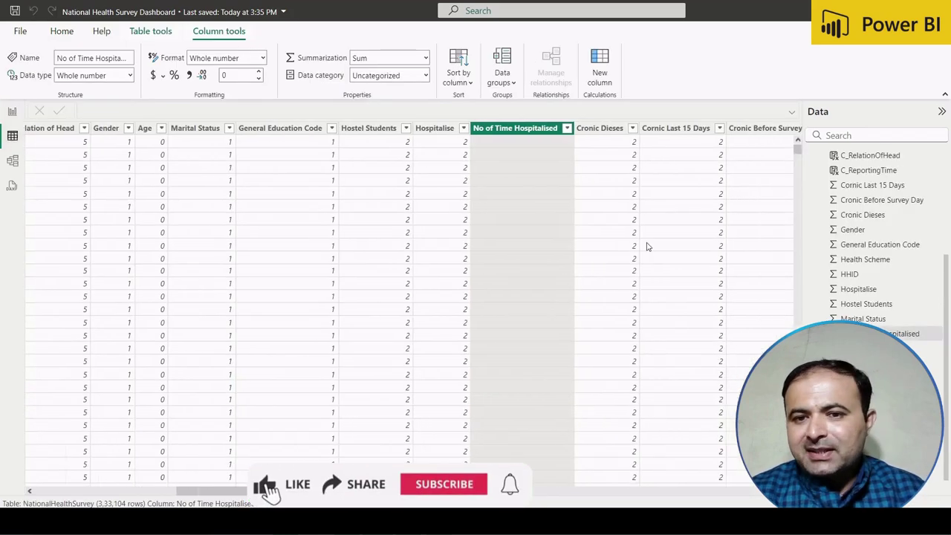
pyautogui.hscroll(3, 647, 246)
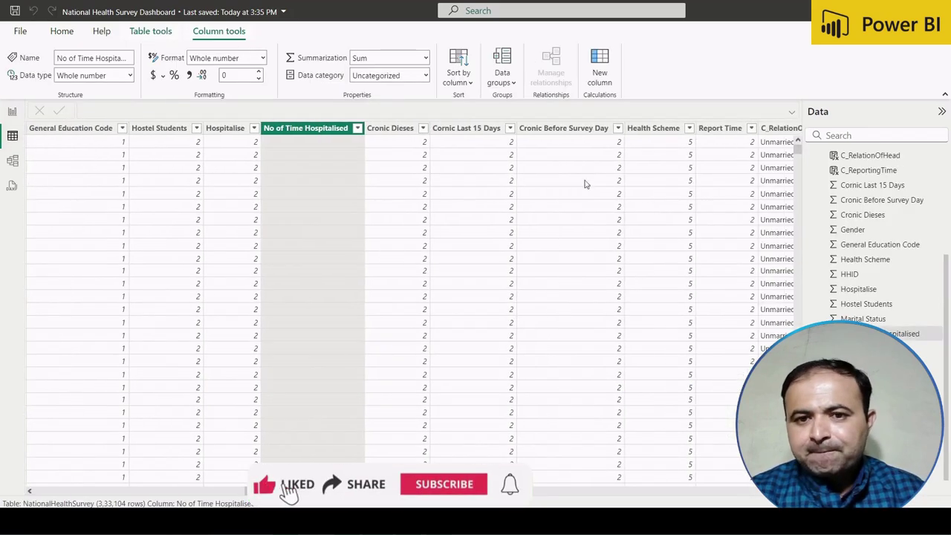
pyautogui.click(421, 132)
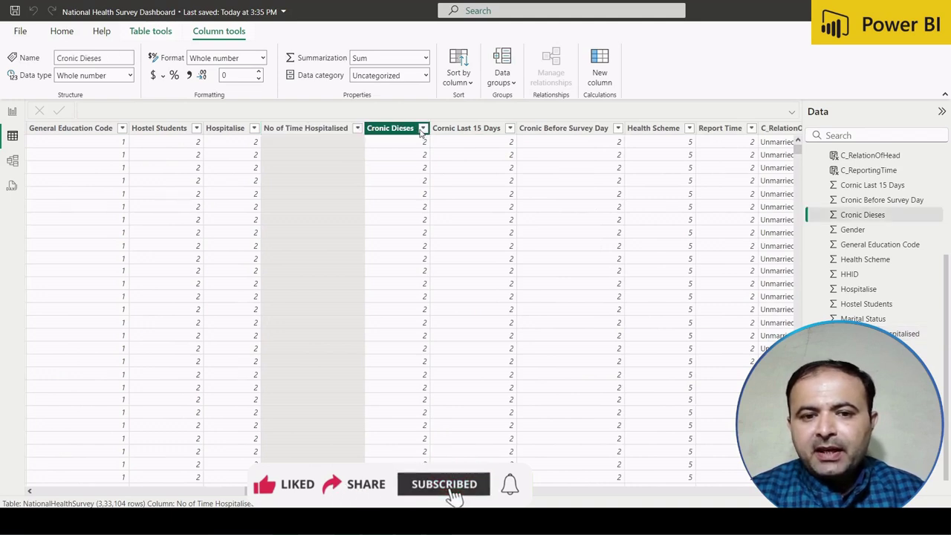
pyautogui.click(423, 128)
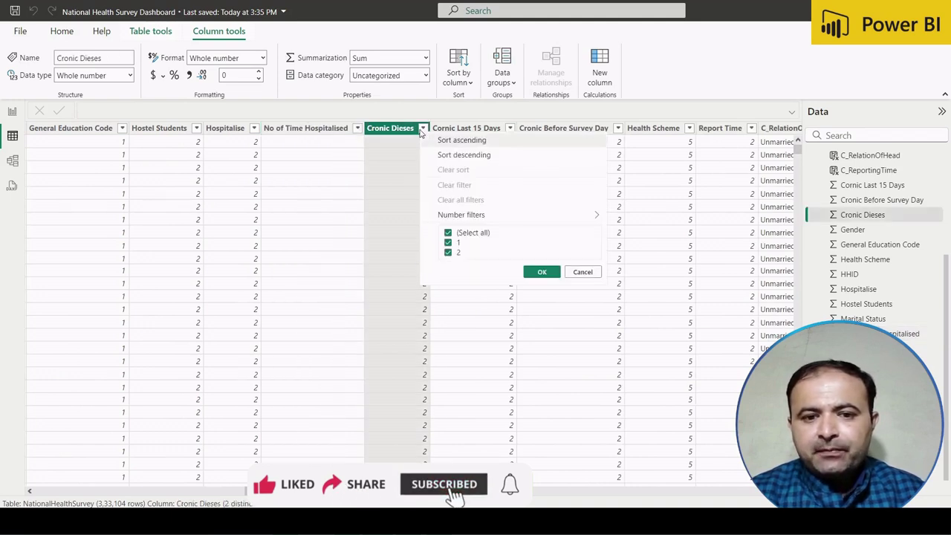
pyautogui.click(584, 272)
pyautogui.click(506, 133)
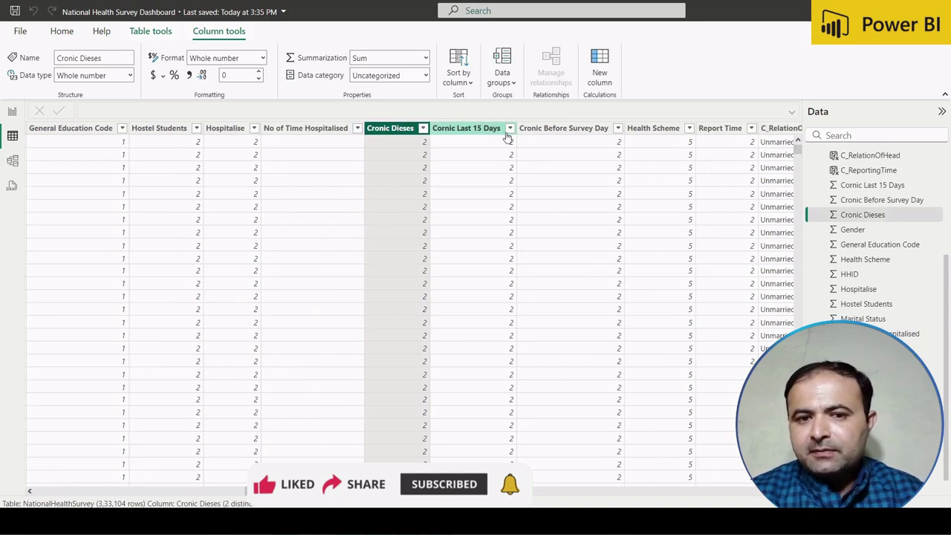
pyautogui.click(510, 128)
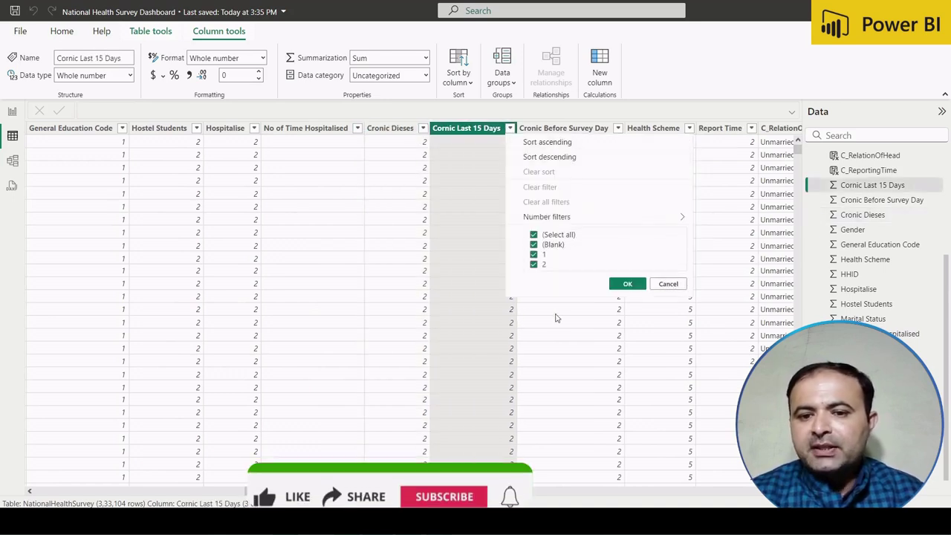
pyautogui.click(668, 284)
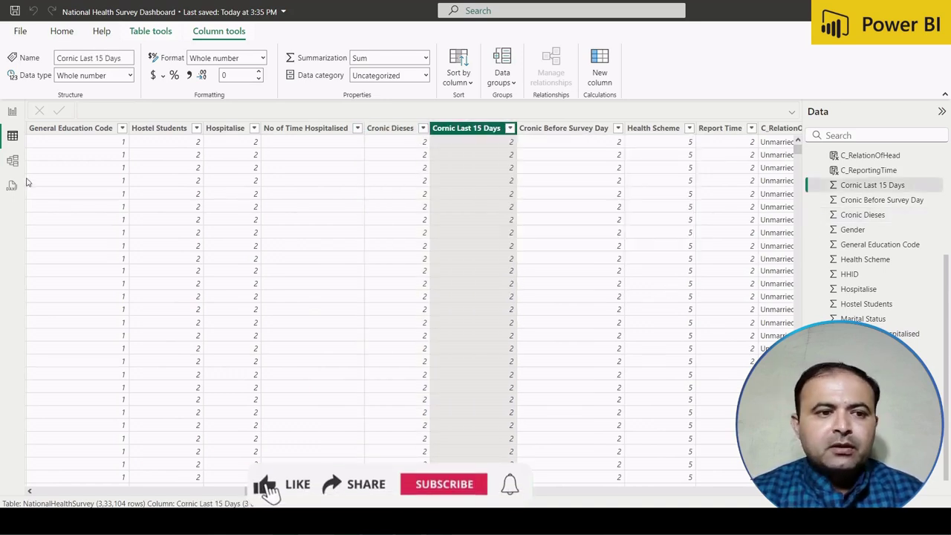
pyautogui.click(13, 113)
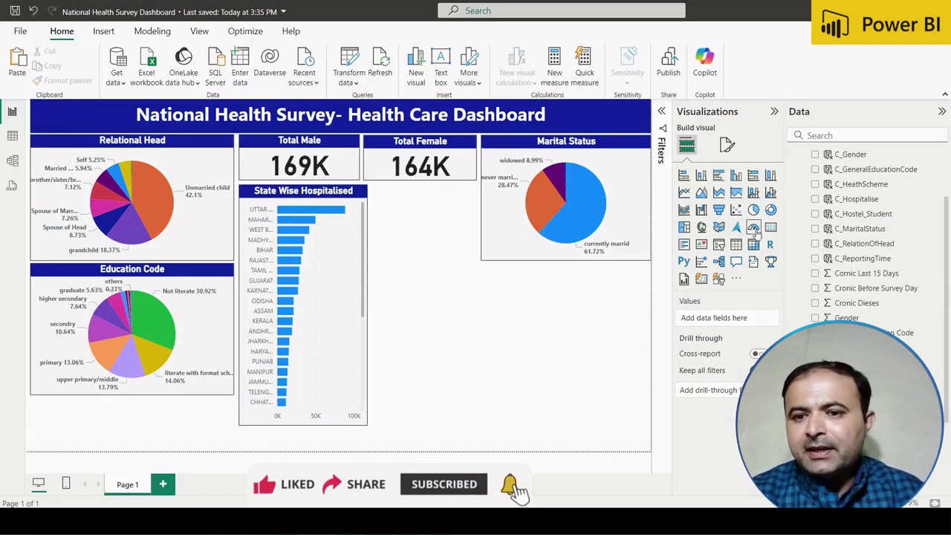
# Add a stacked column chart of Cronic Dieses by C_Cronic Dieses ailment below the Total Female card, cut to about a third of its height.
pyautogui.click(701, 176)
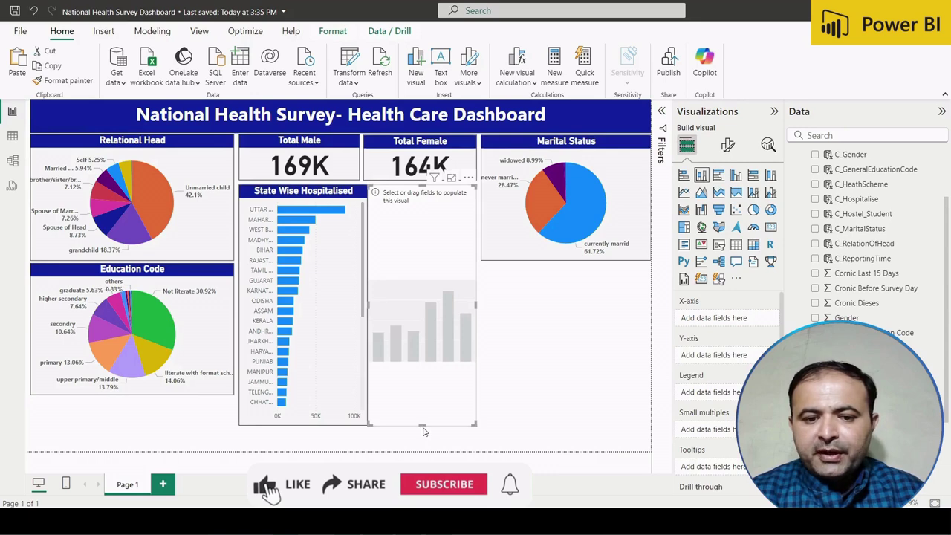
pyautogui.moveTo(423, 430); pyautogui.dragTo(428, 263)
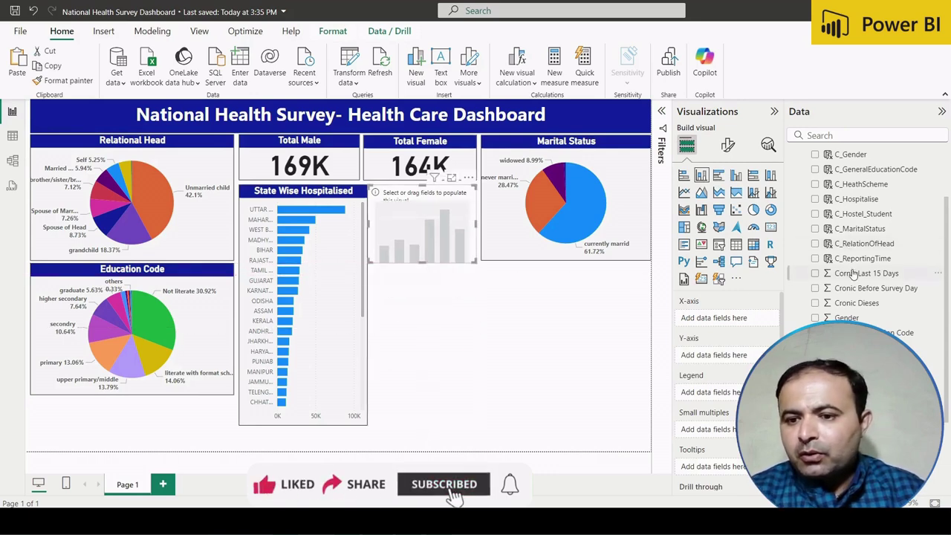
pyautogui.click(815, 304)
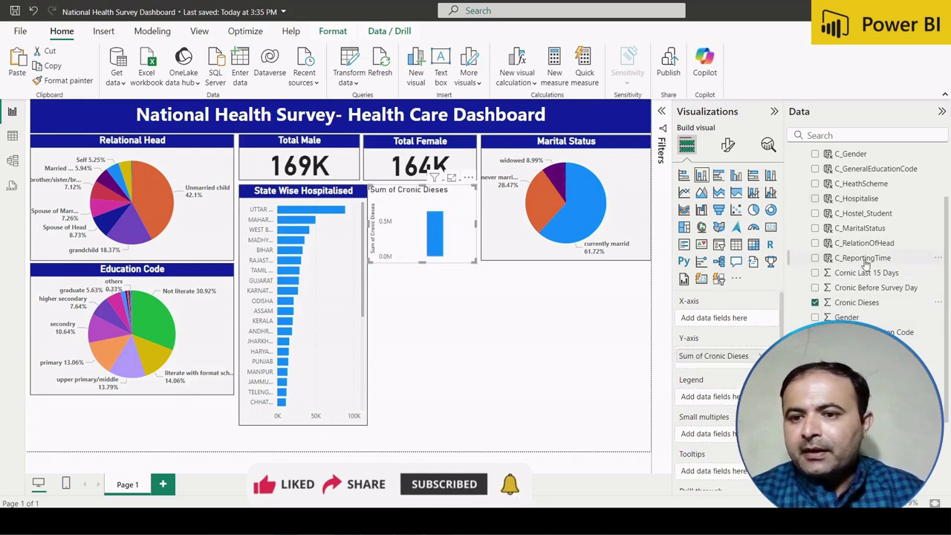
pyautogui.scroll(3, 866, 265)
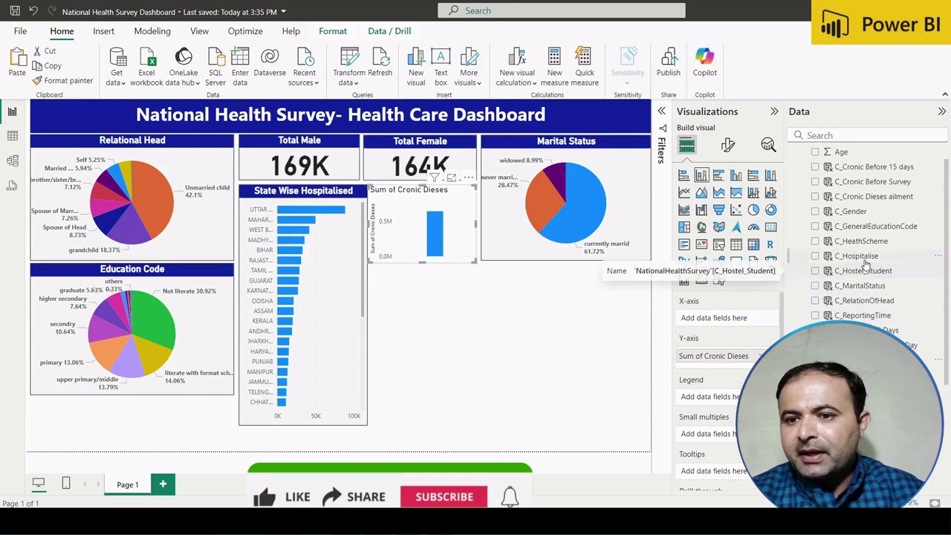
pyautogui.scroll(1, 866, 265)
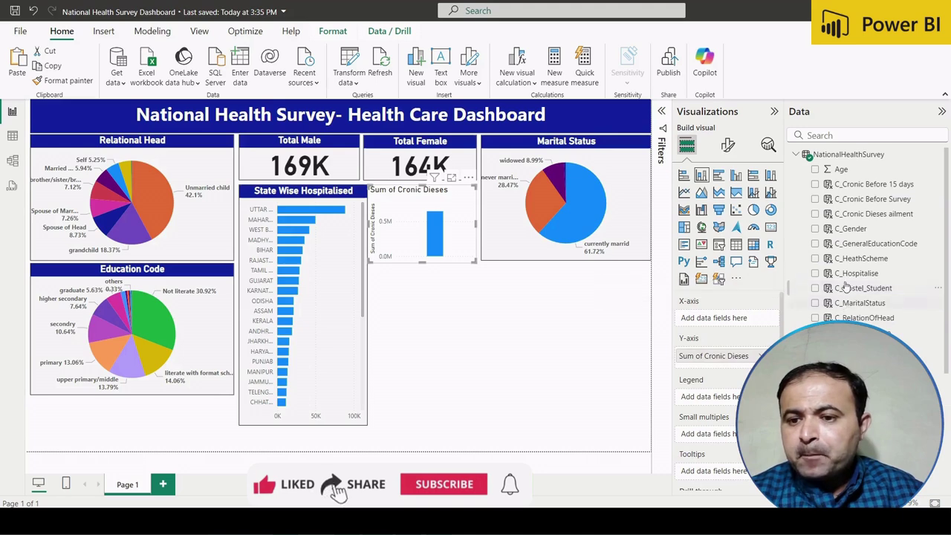
pyautogui.click(816, 214)
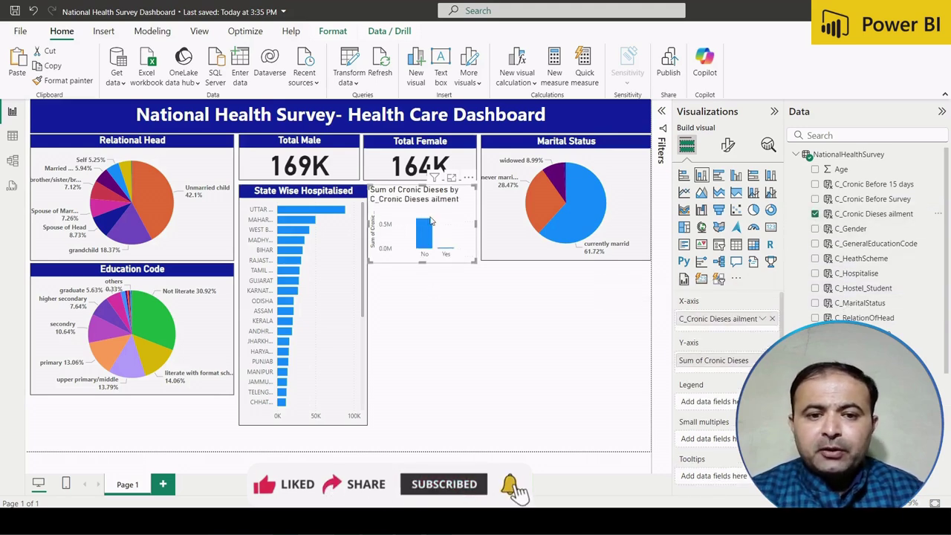
# Copy the State Wise Hospitalised chart's formatting onto the new column chart with Format painter.
pyautogui.click(290, 195)
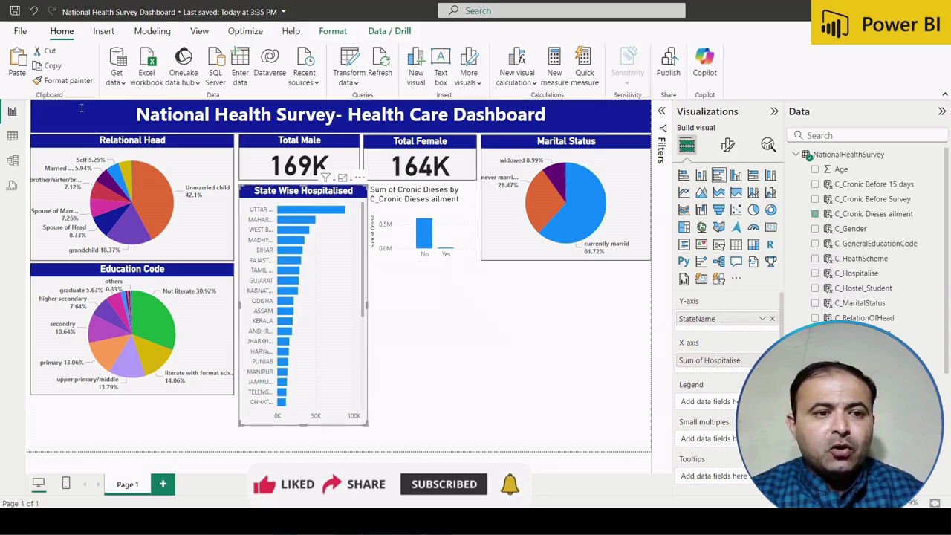
pyautogui.click(435, 200)
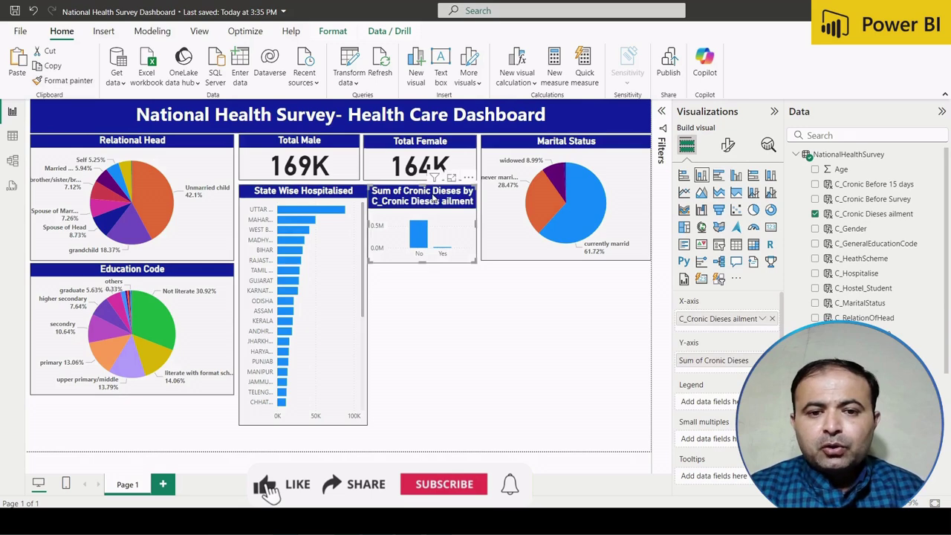
# Shorten the column chart's title to "Cronic Dieses".
pyautogui.click(728, 144)
pyautogui.click(730, 201)
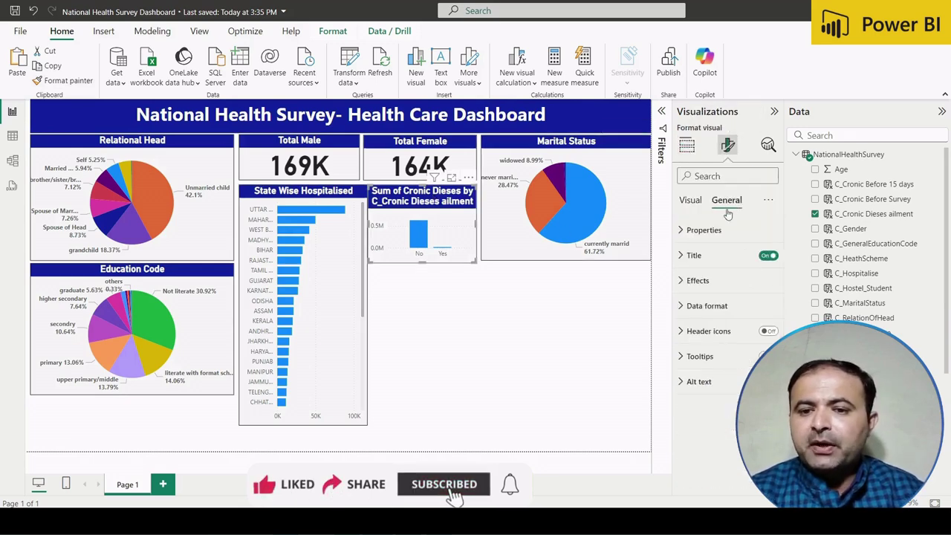
pyautogui.click(714, 255)
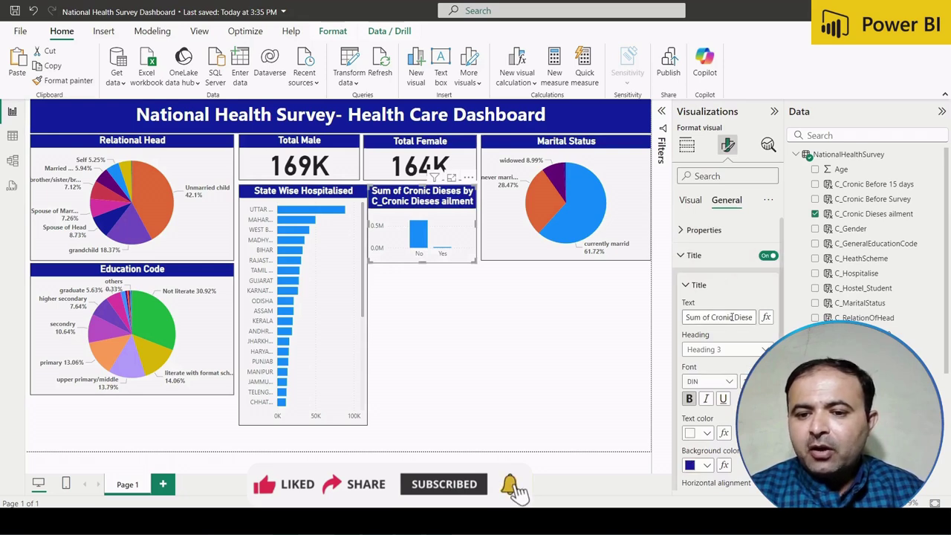
pyautogui.moveTo(714, 317); pyautogui.dragTo(634, 321)
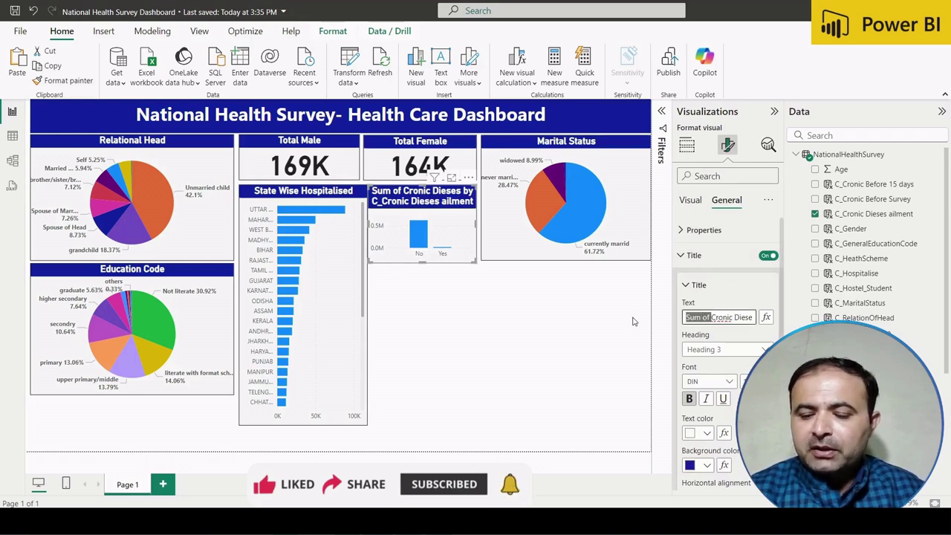
pyautogui.press('BackSpace')
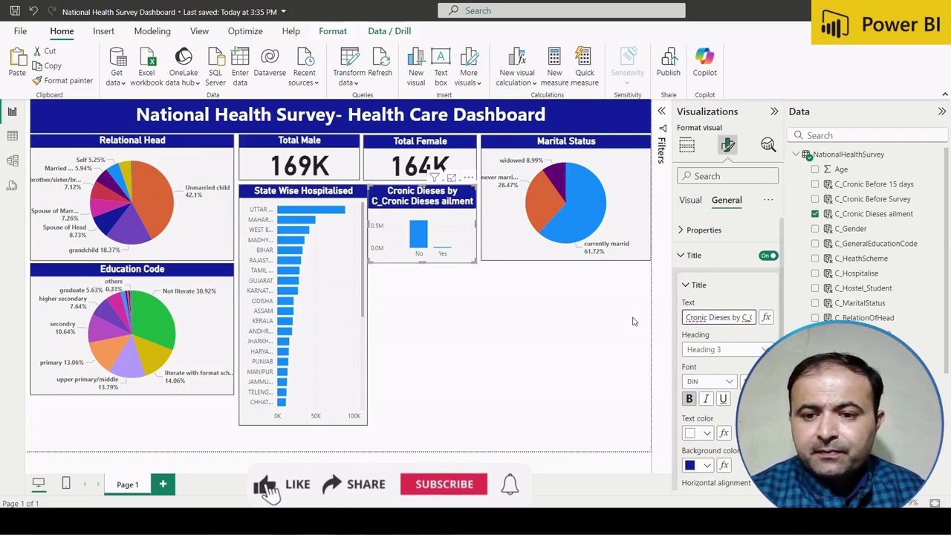
pyautogui.press('BackSpace')
pyautogui.press('BackSpace')
pyautogui.press('BackSpace')
pyautogui.press('BackSpace')
pyautogui.press('BackSpace')
pyautogui.press('BackSpace')
pyautogui.press('BackSpace')
pyautogui.press('BackSpace')
pyautogui.press('BackSpace')
pyautogui.press('BackSpace')
pyautogui.press('BackSpace')
pyautogui.press('BackSpace')
pyautogui.press('BackSpace')
pyautogui.press('BackSpace')
pyautogui.press('BackSpace')
pyautogui.press('BackSpace')
pyautogui.press('BackSpace')
pyautogui.press('BackSpace')
pyautogui.press('BackSpace')
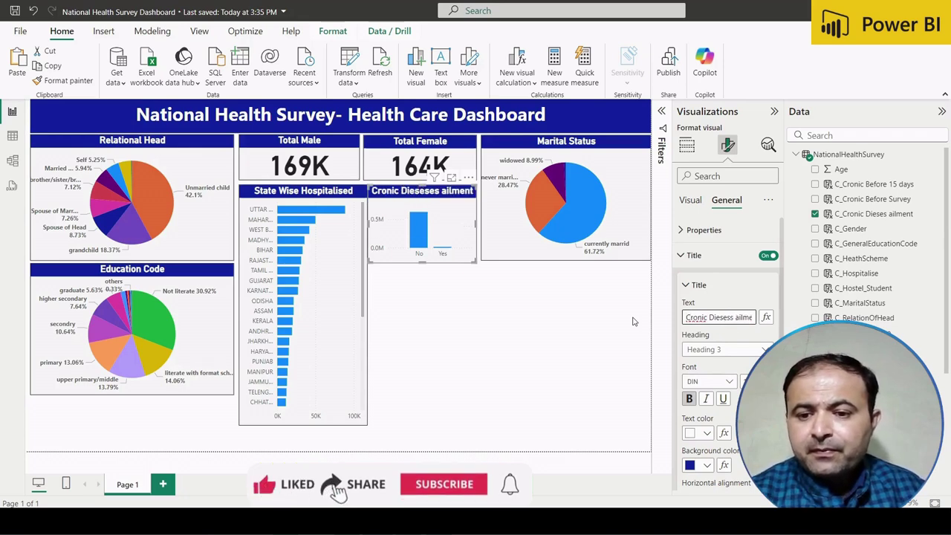
pyautogui.press('BackSpace')
pyautogui.press('BackSpace')
pyautogui.press('BackSpace')
pyautogui.press('BackSpace')
pyautogui.press('BackSpace')
pyautogui.press('BackSpace')
pyautogui.press('BackSpace')
pyautogui.press('BackSpace')
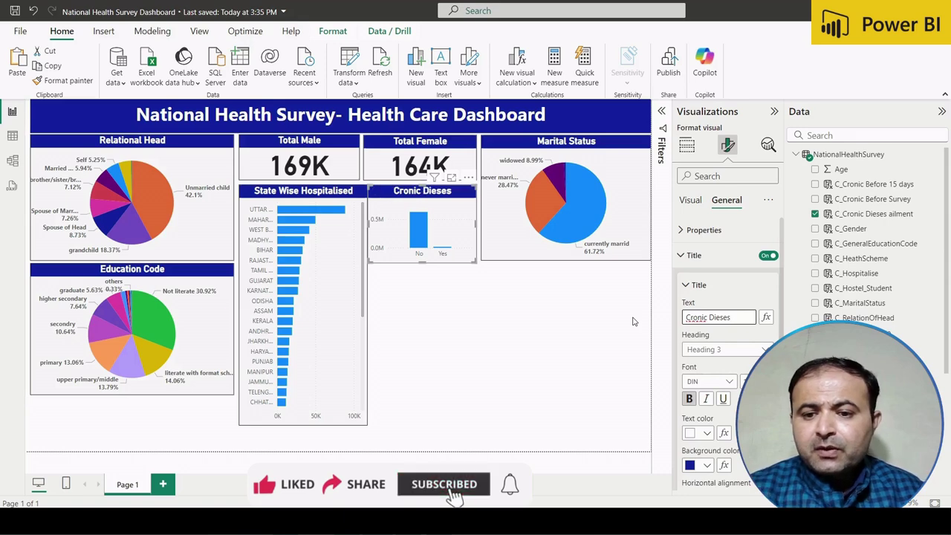
pyautogui.rightClick(698, 317)
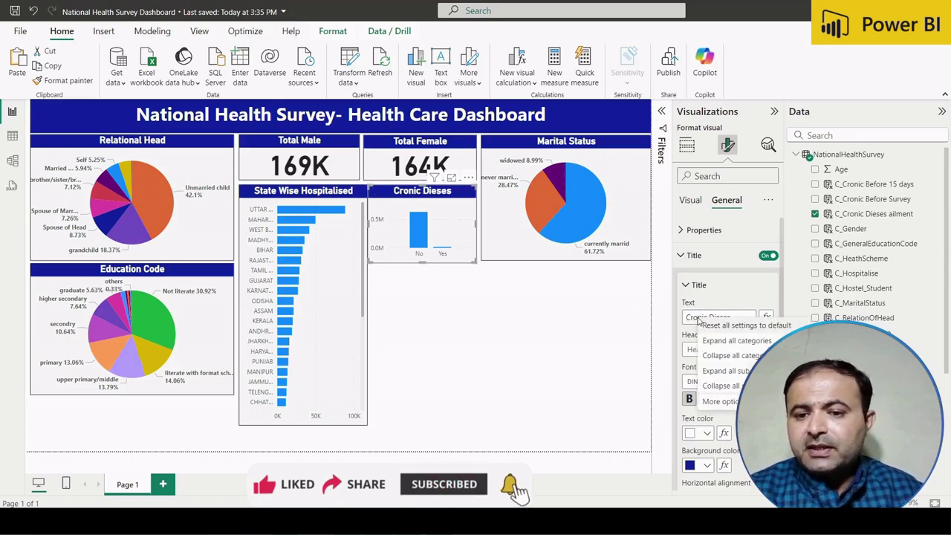
pyautogui.click(688, 318)
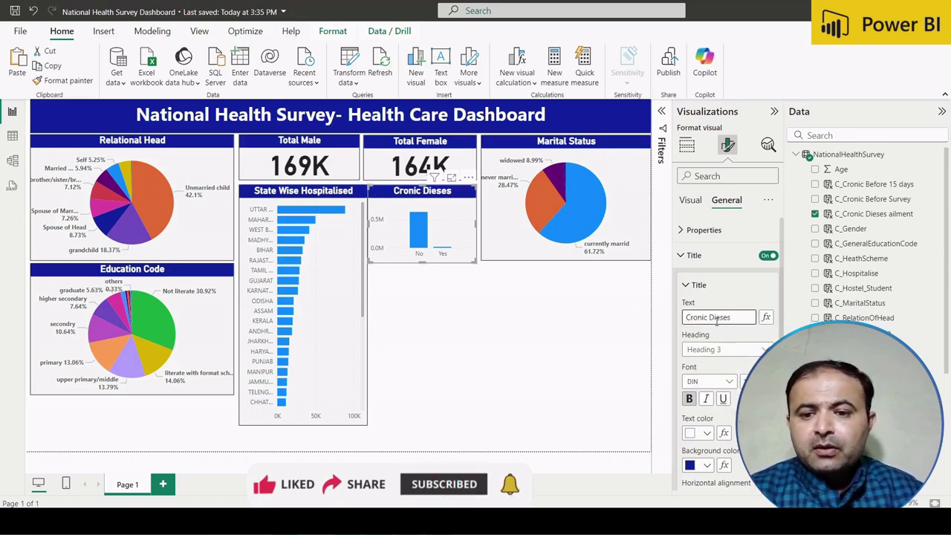
# Open the visual formatting options of the Cronic Dieses chart.
pyautogui.click(454, 233)
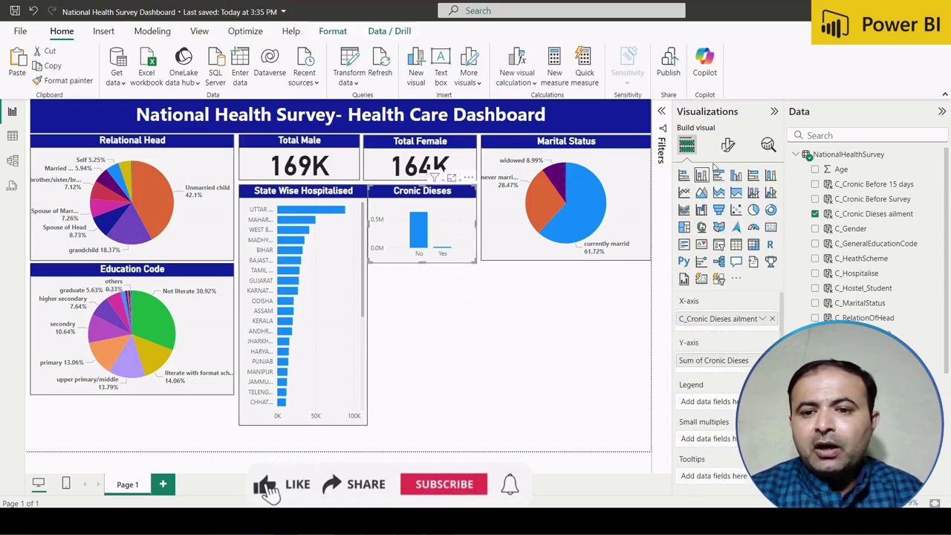
pyautogui.click(728, 145)
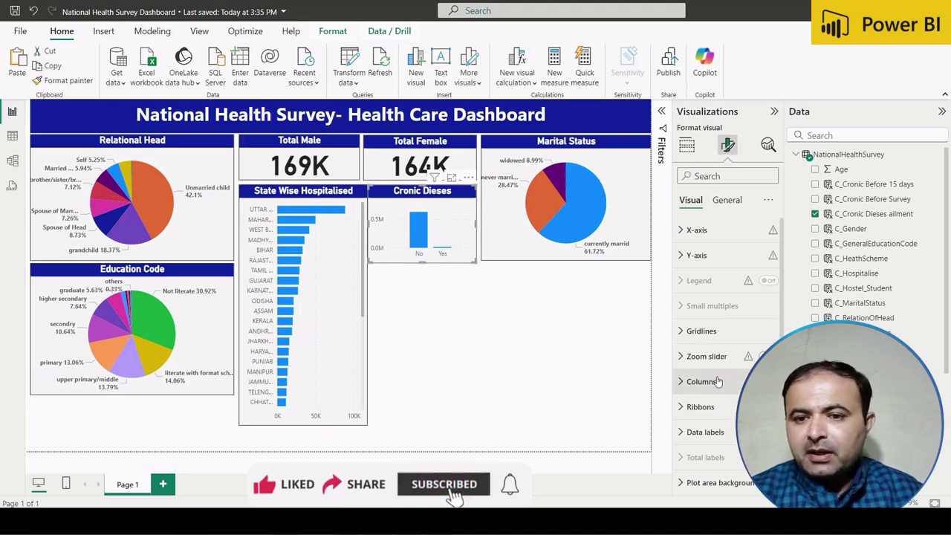
# Turn on data labels for the Cronic Dieses column chart.
pyautogui.click(726, 202)
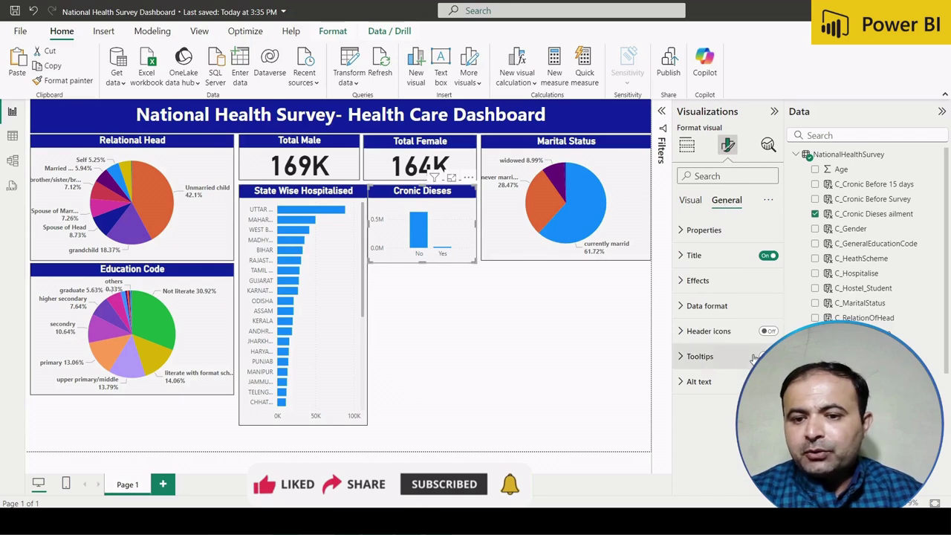
pyautogui.click(692, 201)
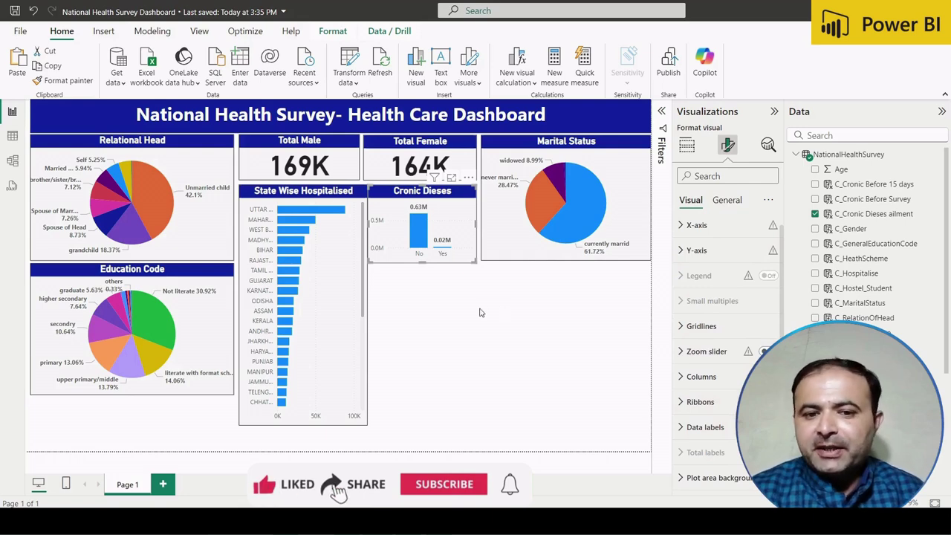
pyautogui.click(480, 313)
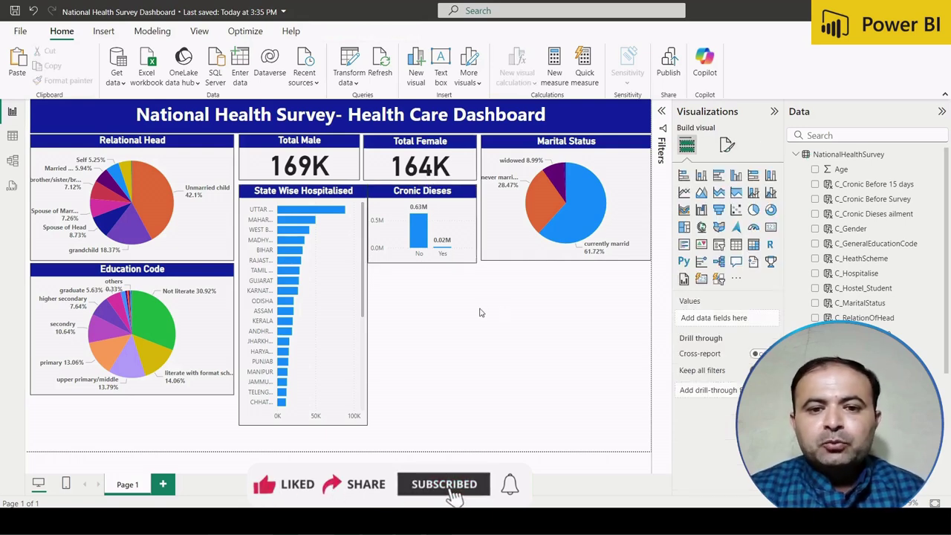
# Examine the columns around Cronic Dieses in the NationalHealthSurvey table data and return to the report page.
pyautogui.click(12, 135)
pyautogui.hscroll(3, 568, 270)
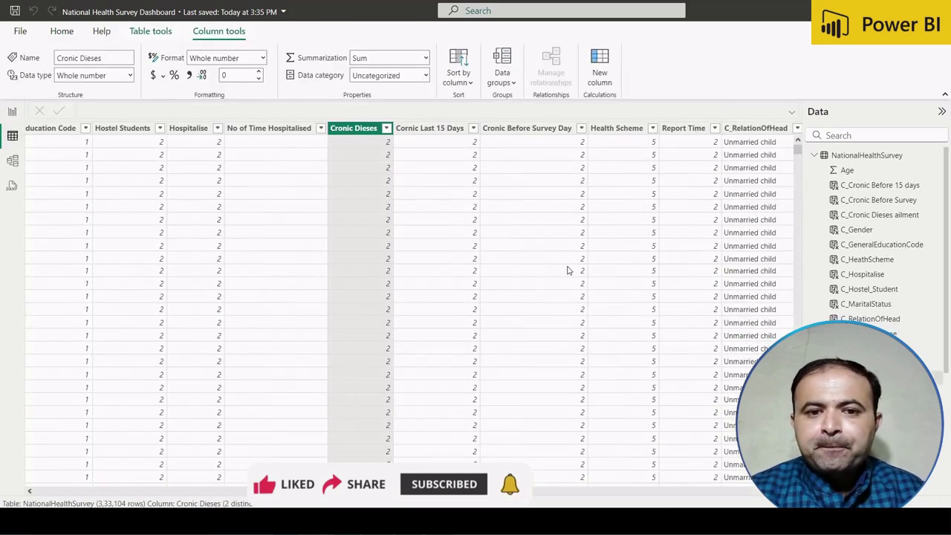
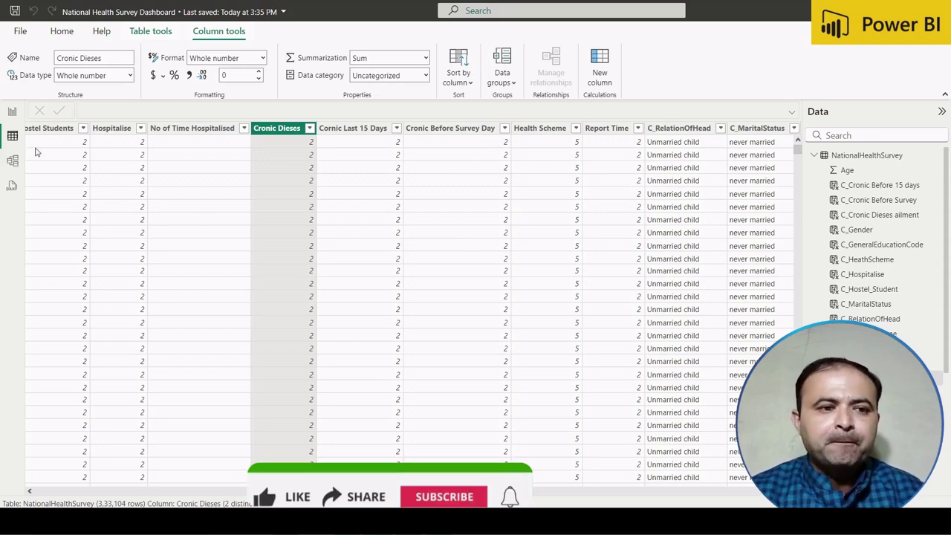
pyautogui.click(12, 111)
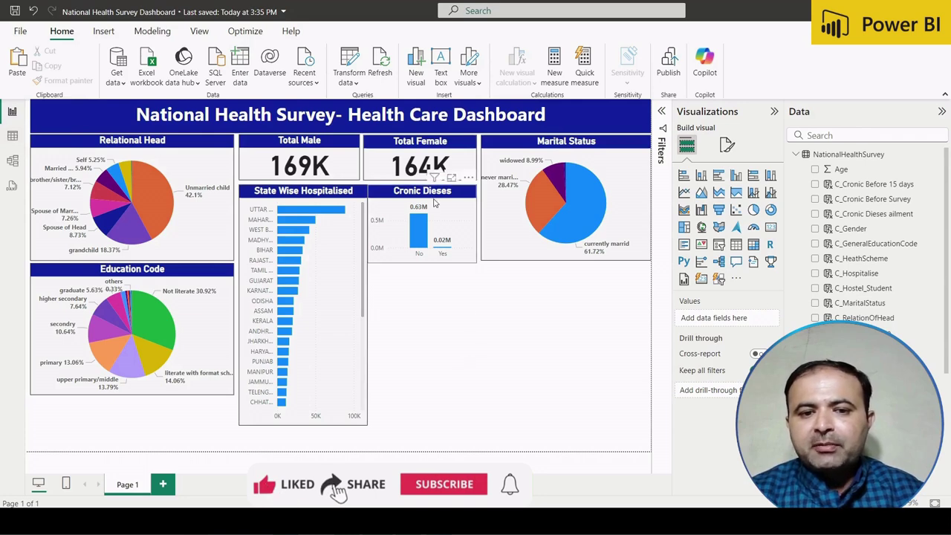
# Duplicate the Cronic Dieses chart and place the copy below the Marital Status pie chart, flush with its outer edge.
pyautogui.click(435, 202)
pyautogui.moveTo(435, 202); pyautogui.dragTo(603, 273)
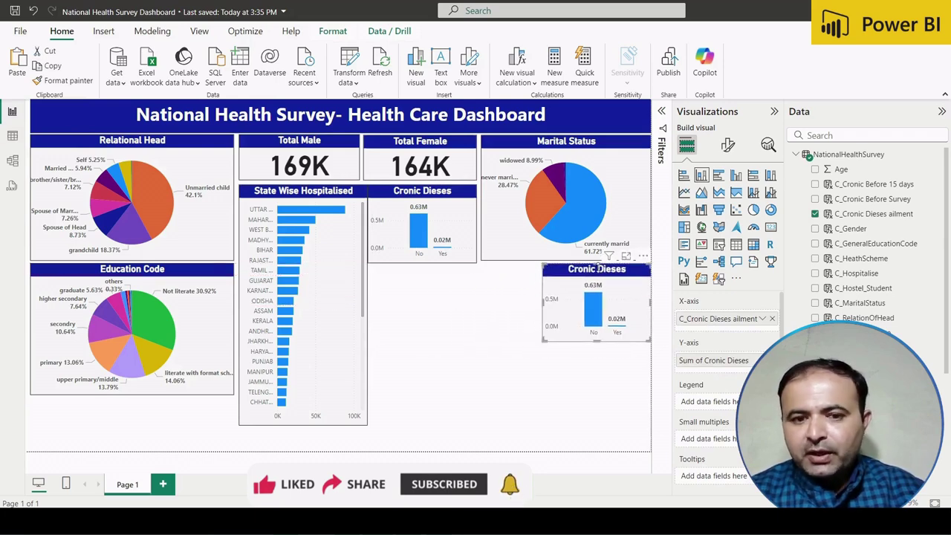
# Nudge the original Cronic Dieses chart and the State Wise Hospitalised chart slightly upward toward the total cards.
pyautogui.click(469, 259)
pyautogui.press('Up')
pyautogui.press('Up')
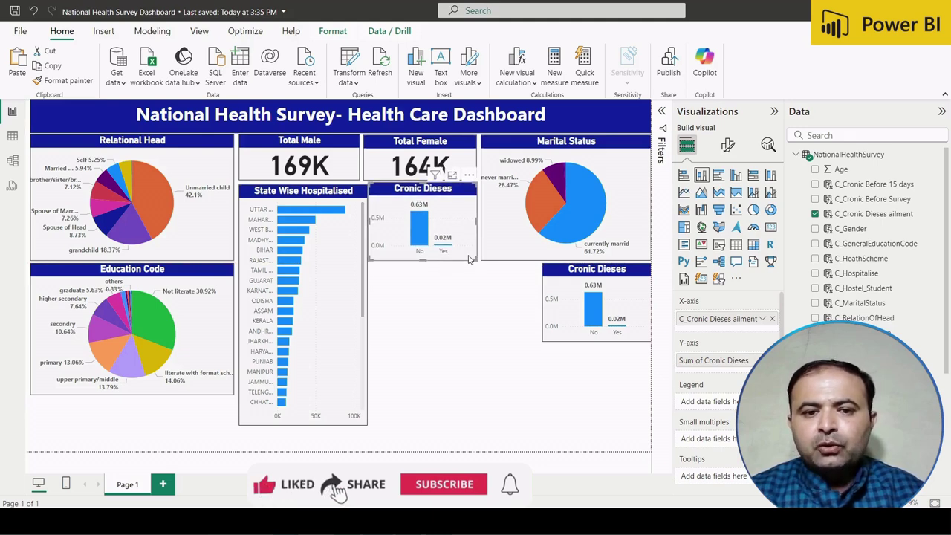
pyautogui.click(356, 195)
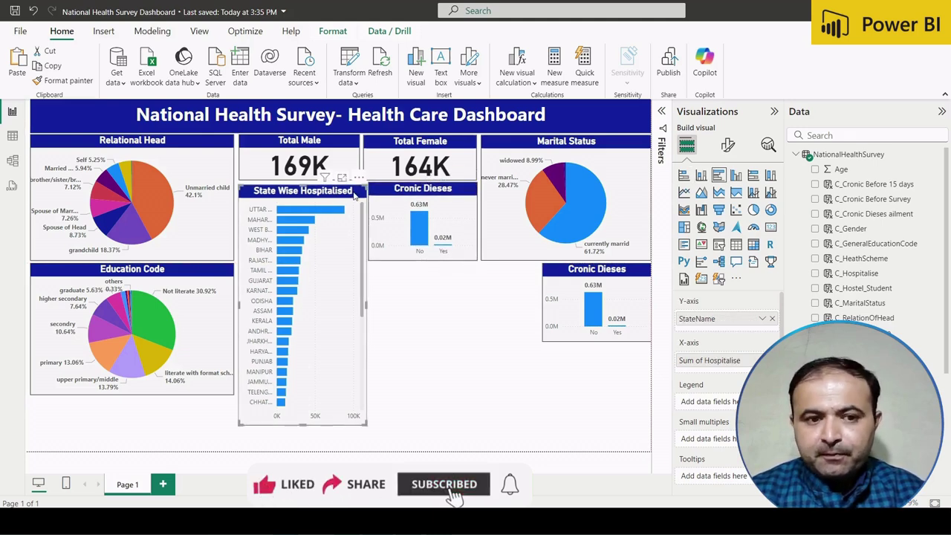
pyautogui.press('Up')
pyautogui.press('Up')
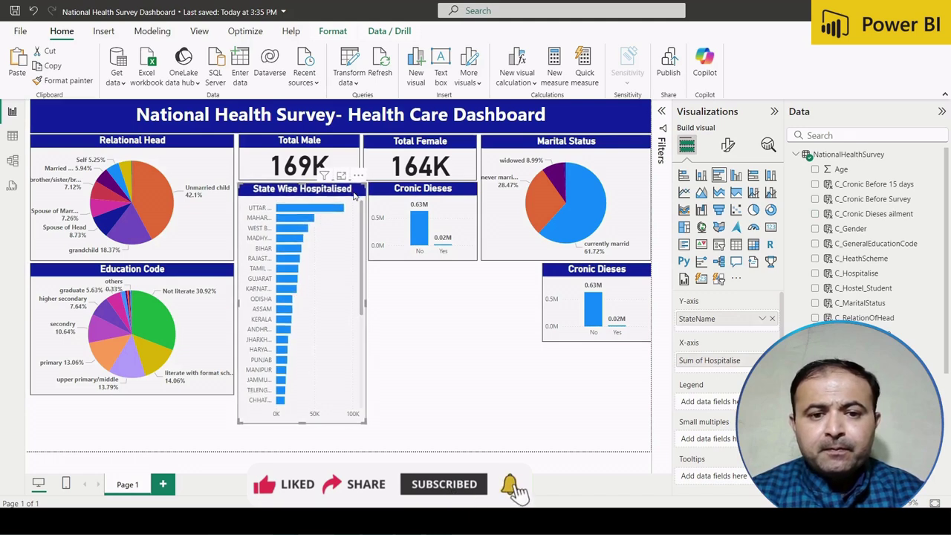
# Remove the Sum of Cronic Dieses and C_Cronic Dieses ailment fields from the duplicated chart.
pyautogui.click(628, 286)
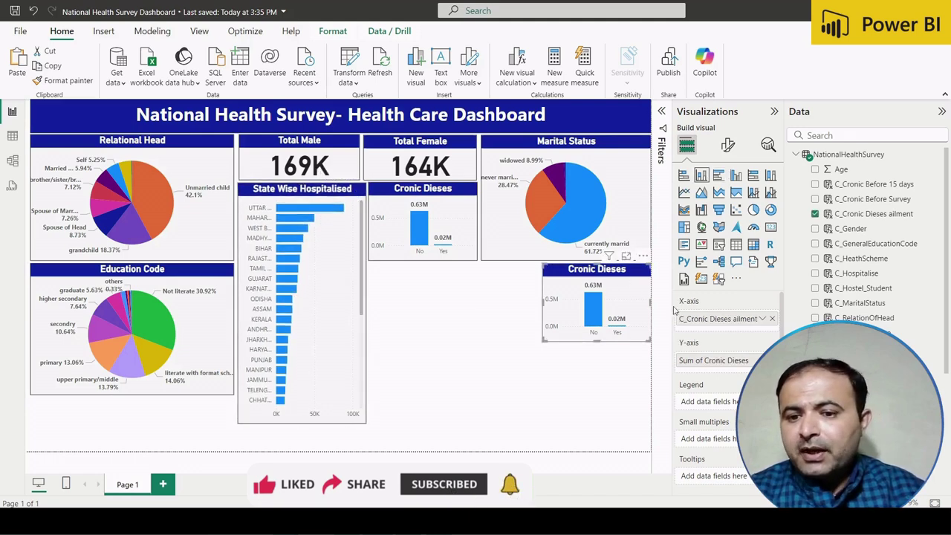
pyautogui.click(772, 360)
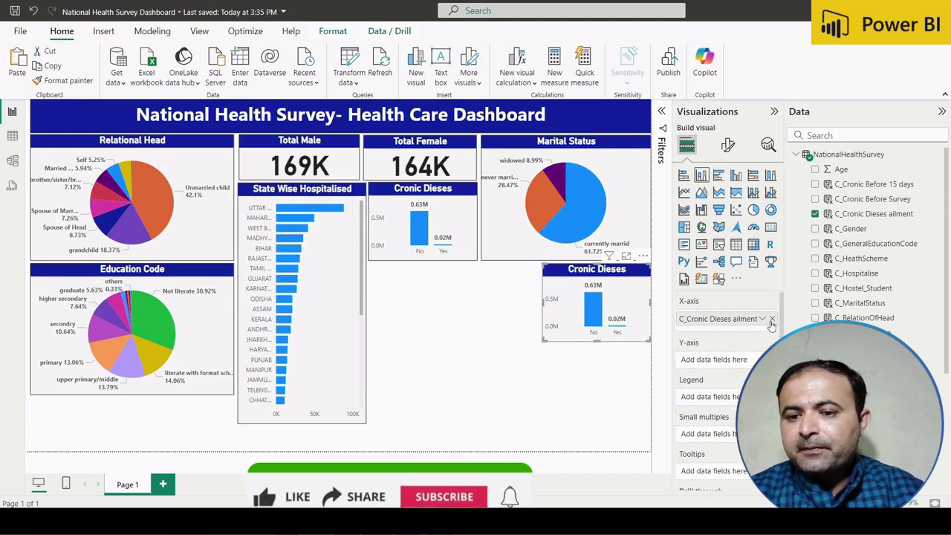
pyautogui.click(772, 320)
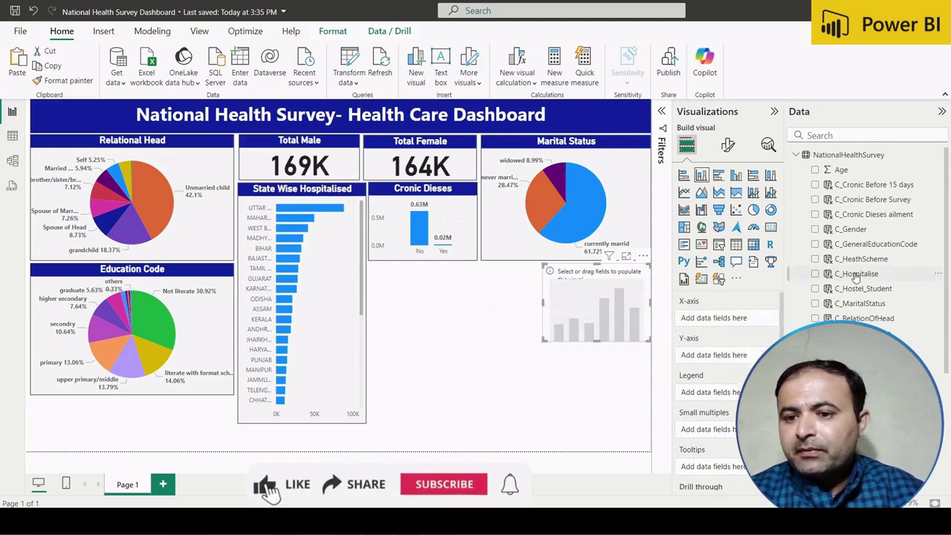
# Plot Cronic Before Survey Day on the duplicated chart's Y-axis, with C_Cronic Before Survey as its X-axis category.
pyautogui.scroll(-3, 856, 277)
pyautogui.scroll(-4, 856, 275)
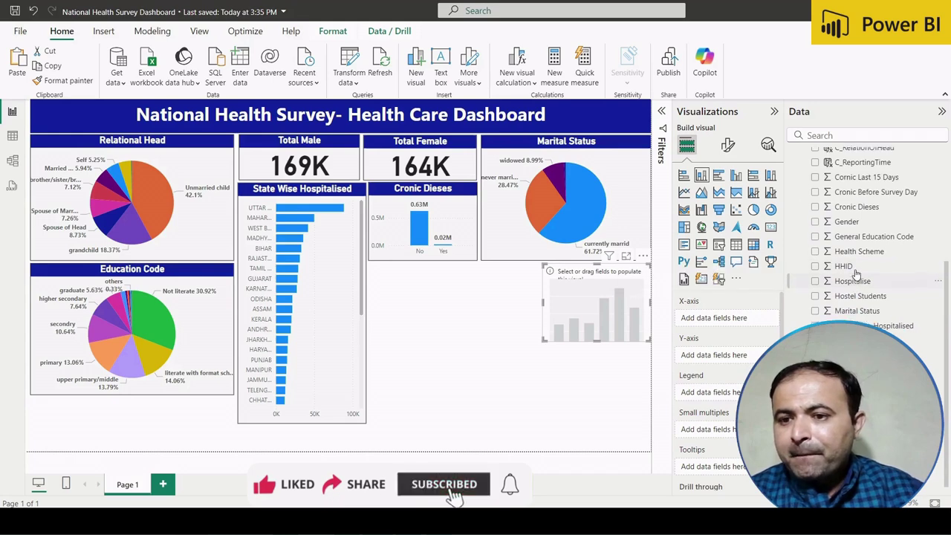
pyautogui.scroll(1, 856, 275)
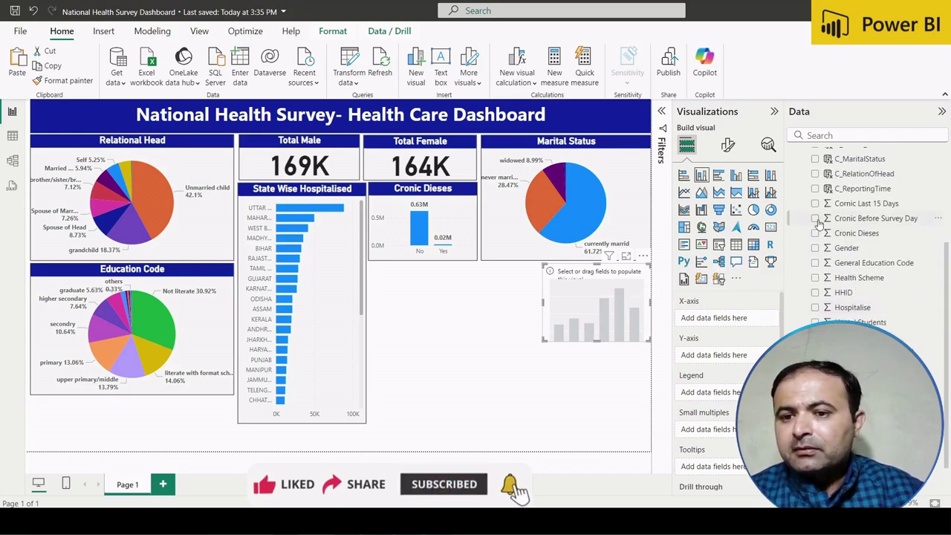
pyautogui.click(816, 219)
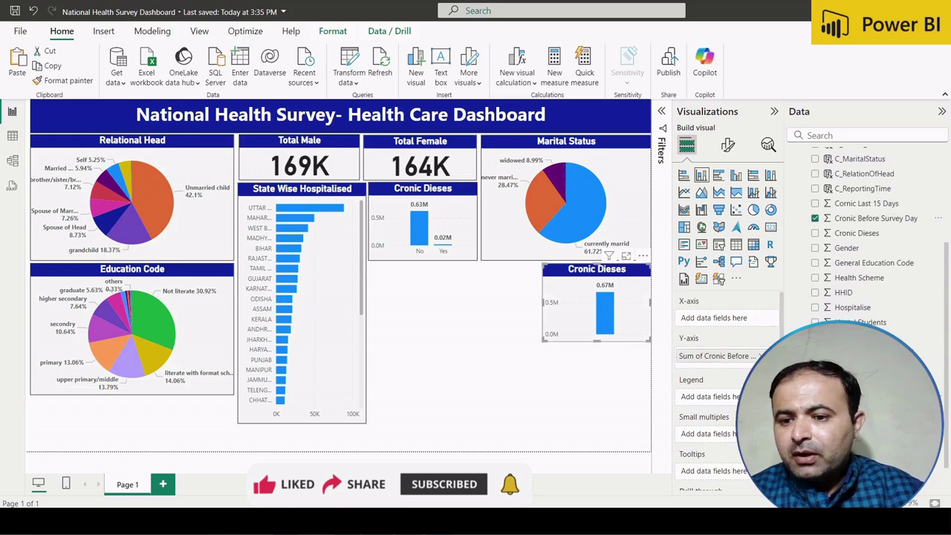
pyautogui.scroll(-1, 880, 238)
pyautogui.scroll(5, 881, 236)
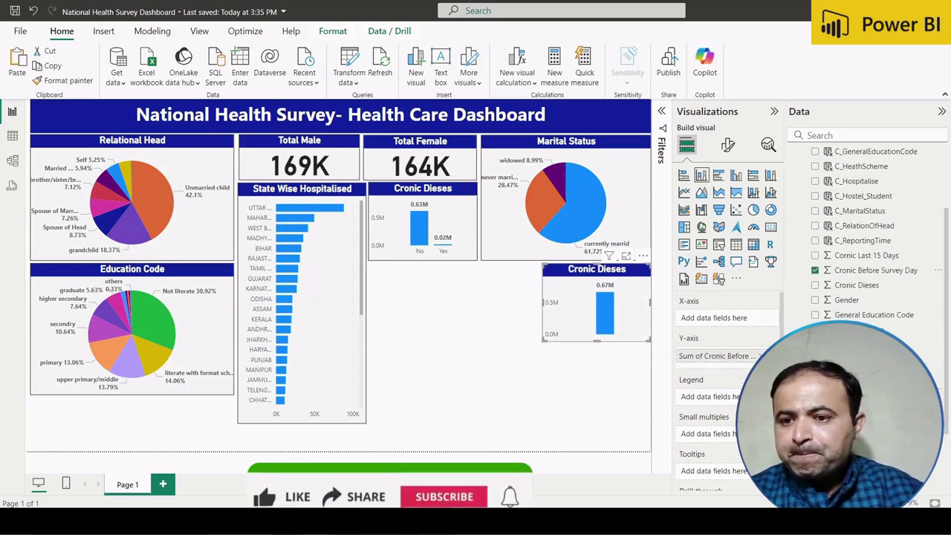
pyautogui.scroll(1, 880, 235)
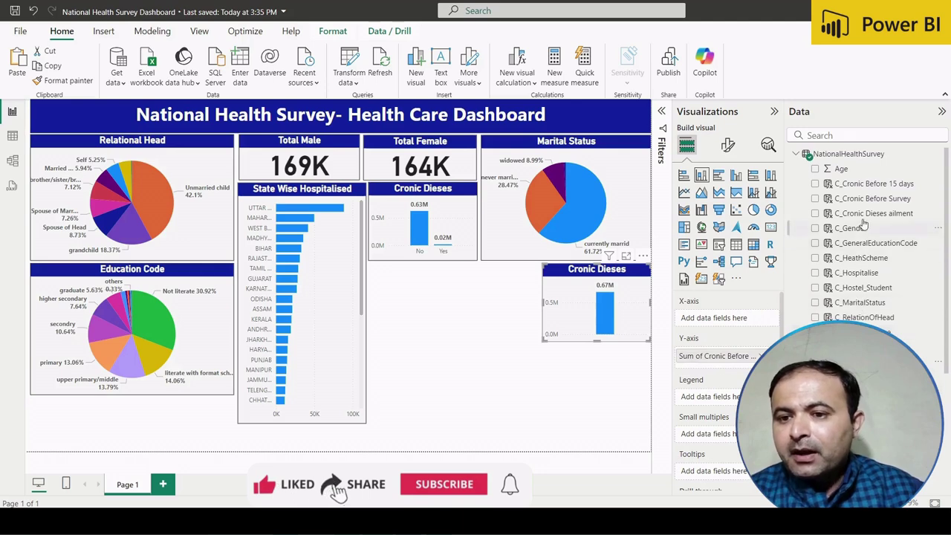
pyautogui.scroll(1, 864, 224)
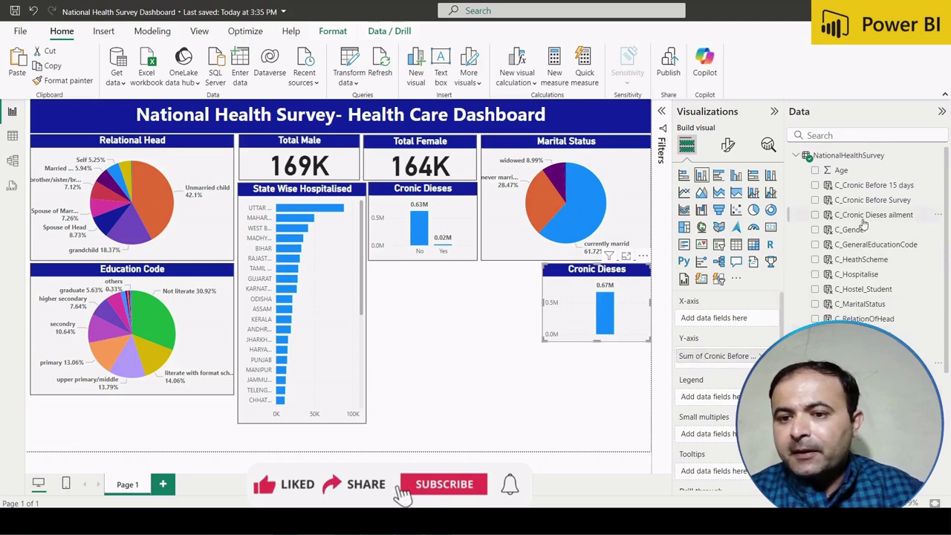
pyautogui.click(815, 200)
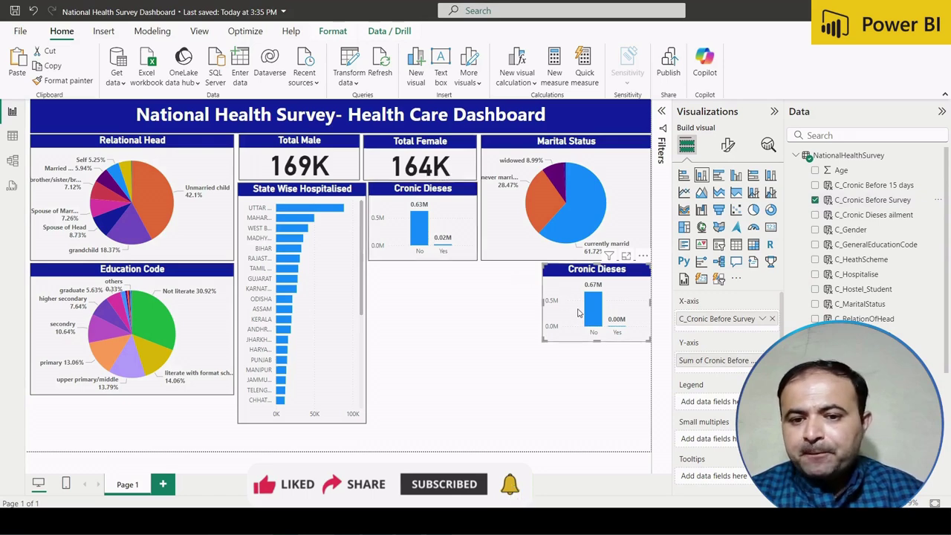
# Change the duplicated chart's title to "Cronic Before Survey".
pyautogui.click(727, 145)
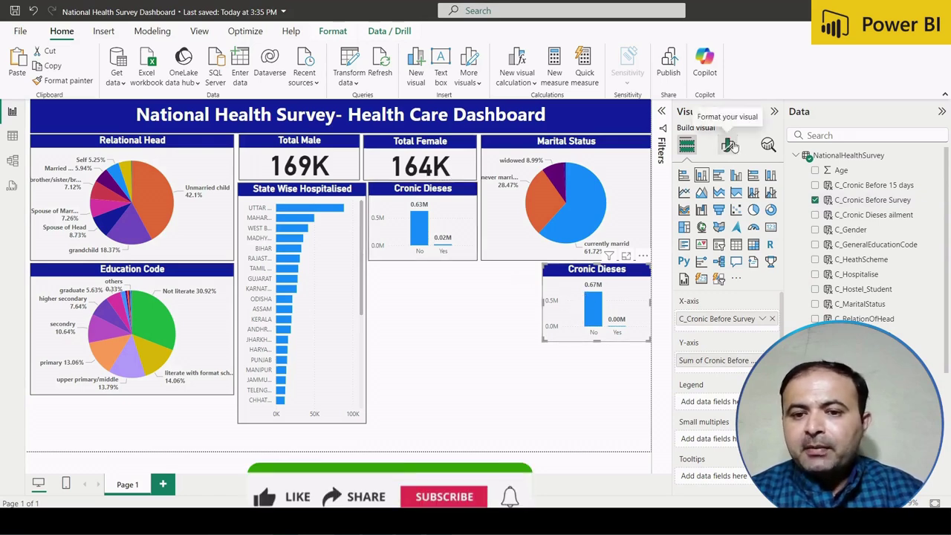
pyautogui.click(727, 200)
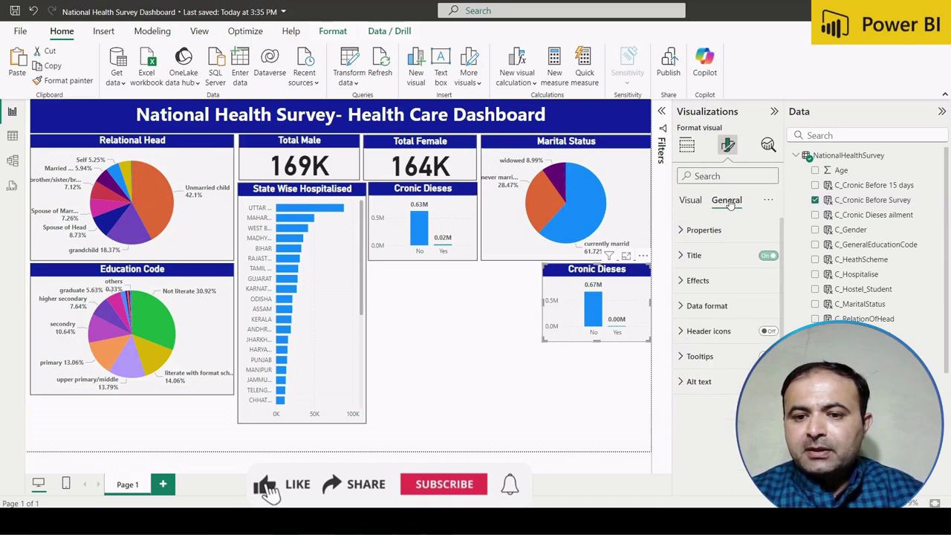
pyautogui.click(706, 255)
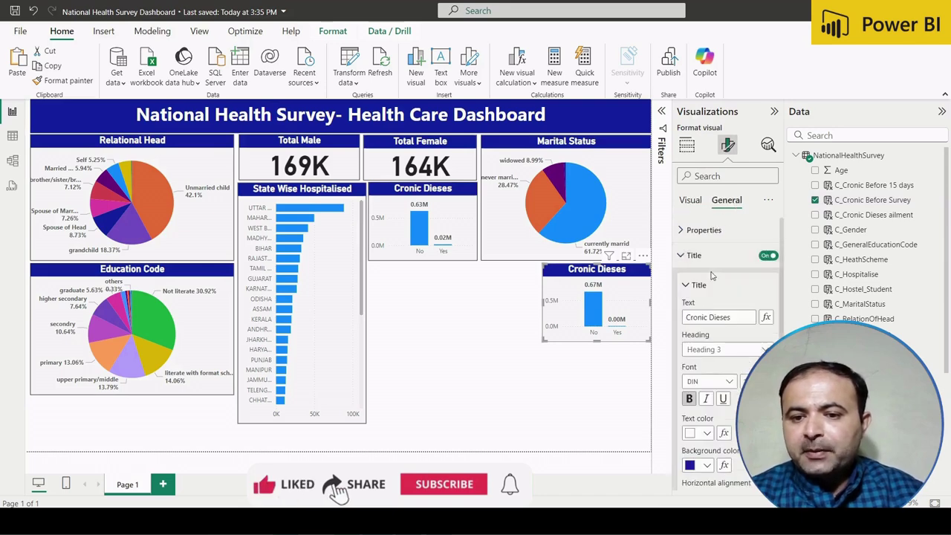
pyautogui.click(708, 318)
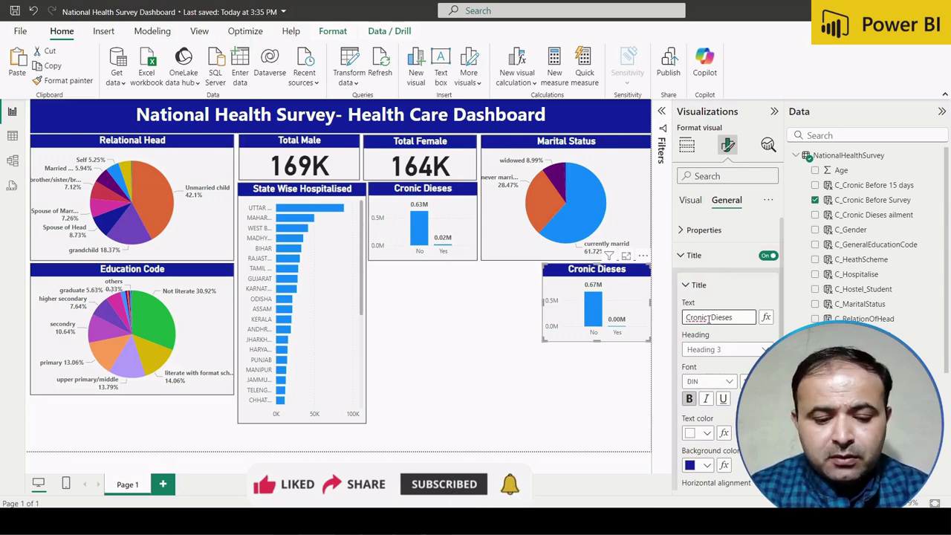
pyautogui.write('Before')
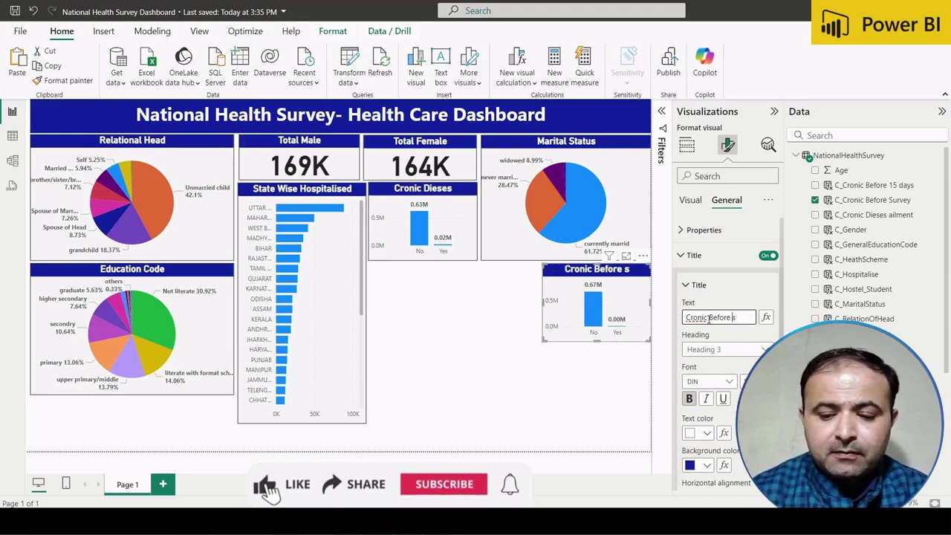
pyautogui.press('BackSpace')
pyautogui.write('Surv')
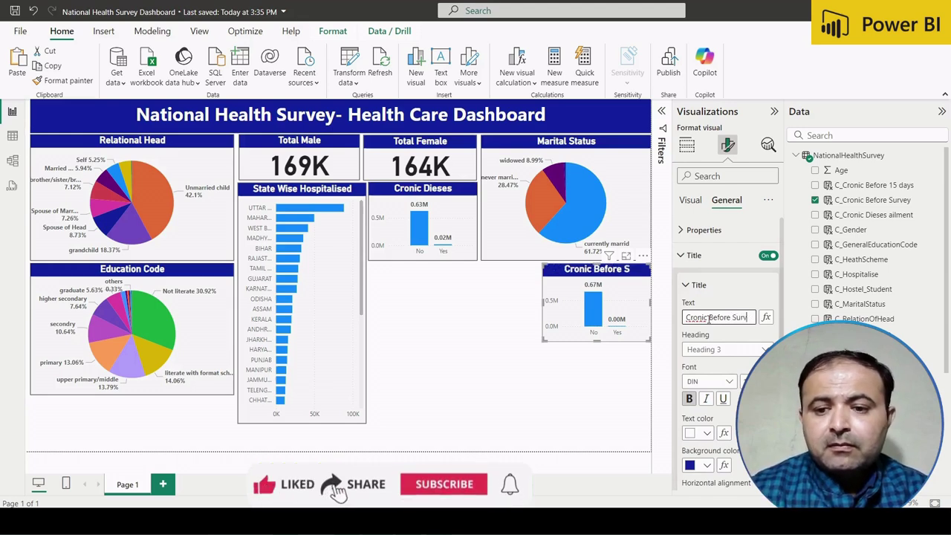
pyautogui.write('ey')
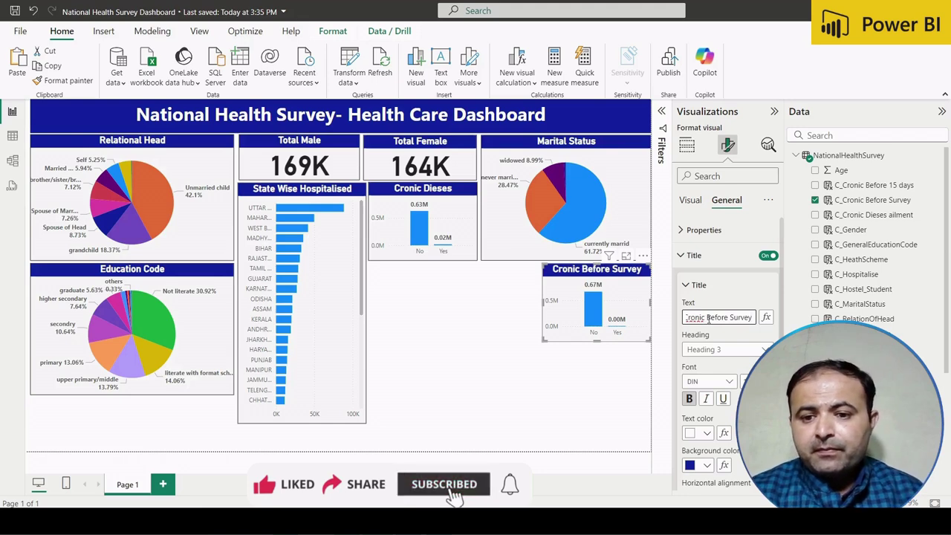
pyautogui.click(498, 281)
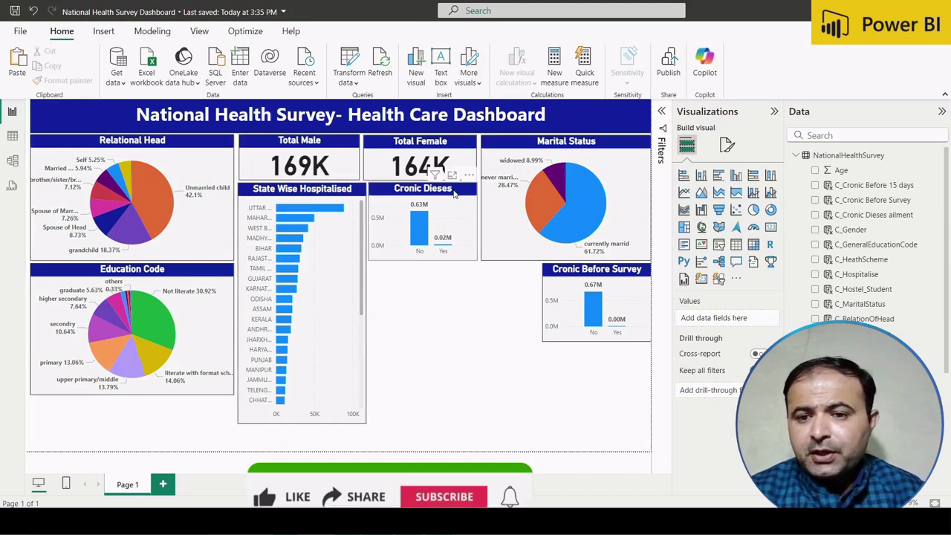
# Correct the original Cronic Dieses chart's title to "Chronic Dieses".
pyautogui.click(456, 192)
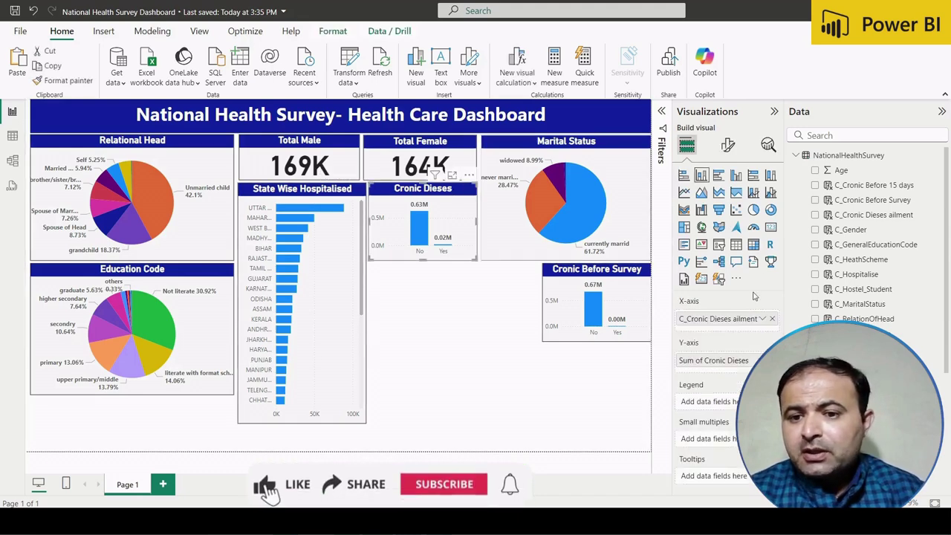
pyautogui.click(727, 146)
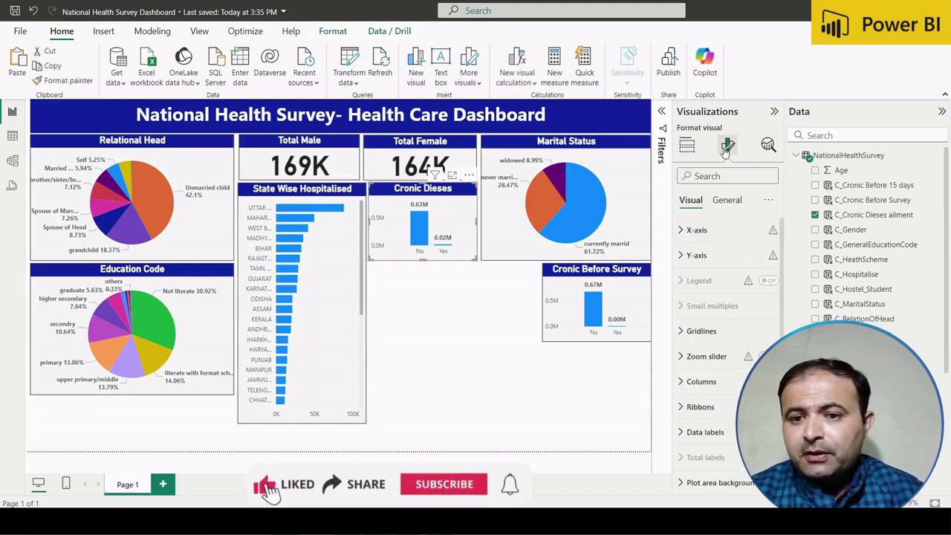
pyautogui.click(728, 201)
pyautogui.click(708, 260)
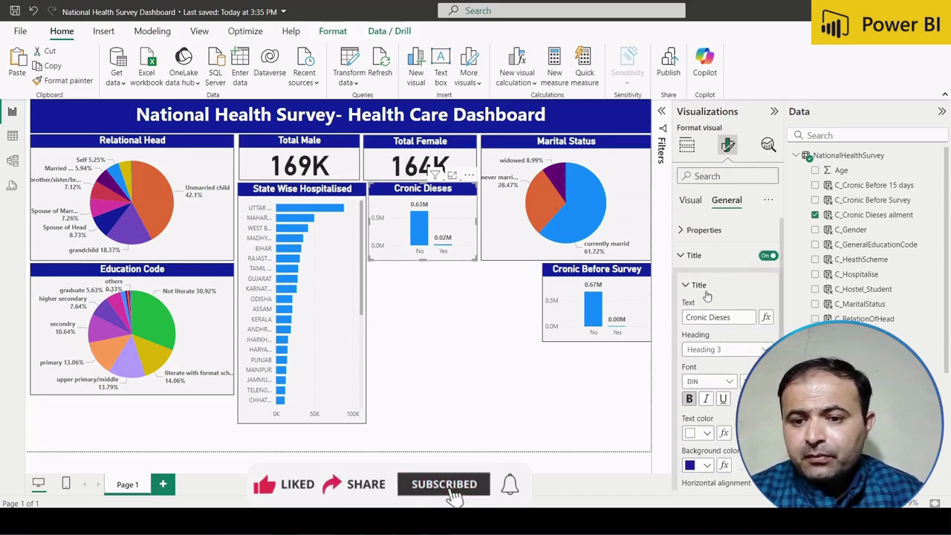
pyautogui.click(692, 320)
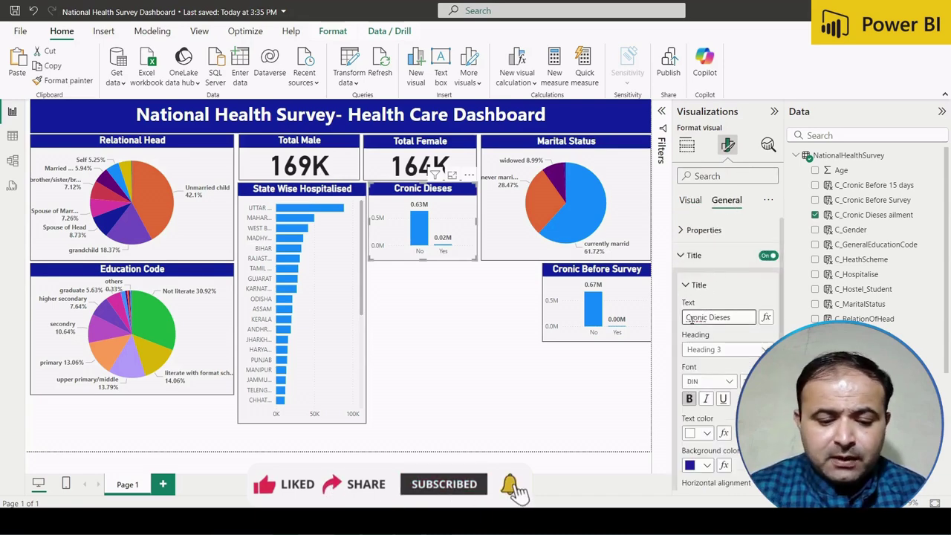
pyautogui.write('h')
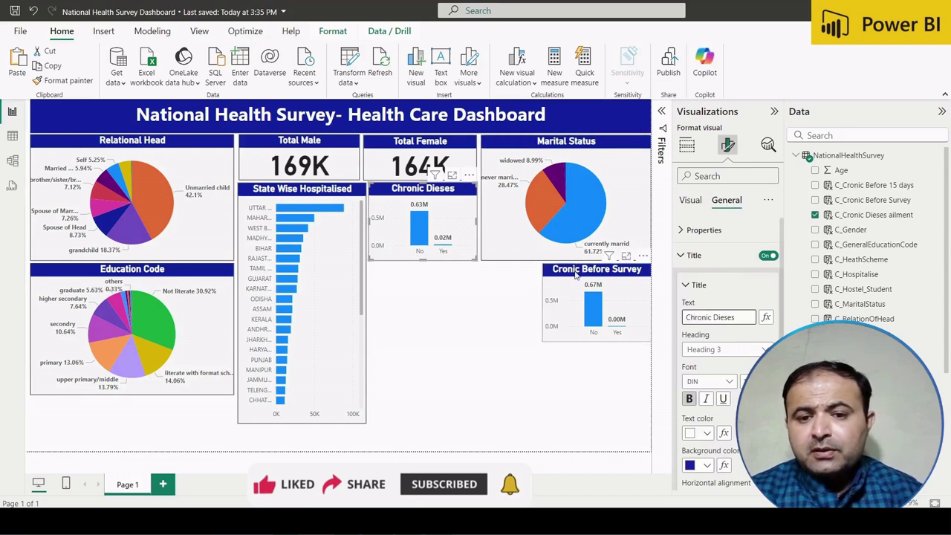
# Correct the Cronic Before Survey chart's title to "Chronic Before Survey".
pyautogui.click(576, 274)
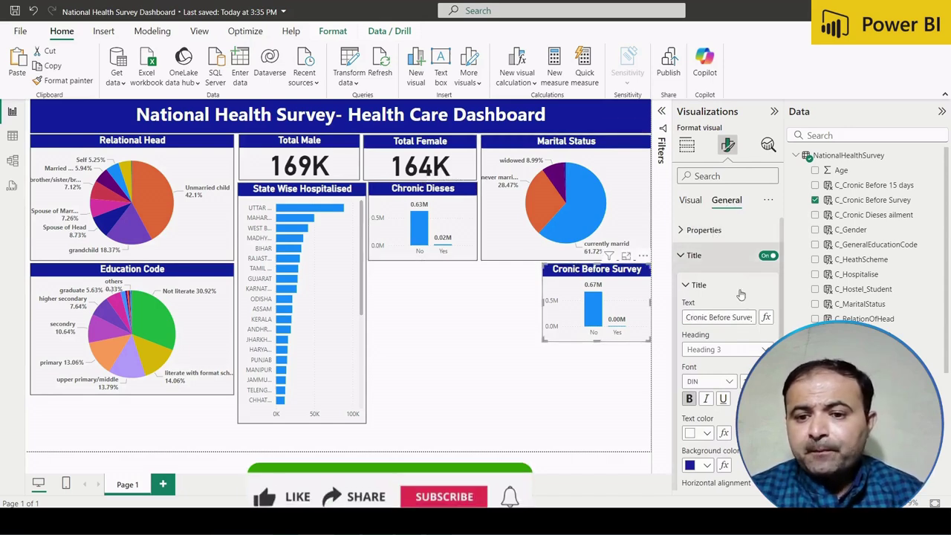
pyautogui.click(692, 317)
pyautogui.write('h')
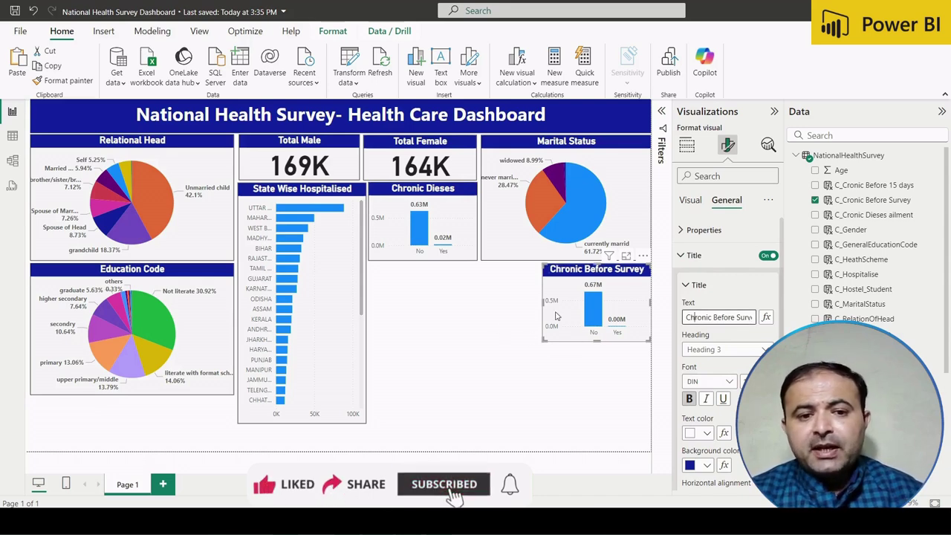
# Try the Chronic Before Survey chart as a funnel, filled map, gauge and clustered bar chart, and return it to a stacked column chart.
pyautogui.click(526, 319)
pyautogui.click(608, 292)
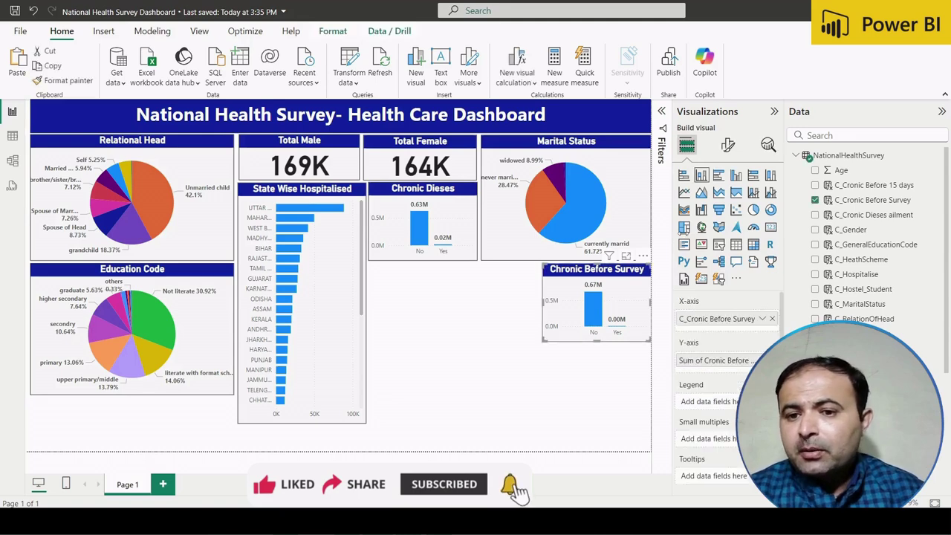
pyautogui.click(720, 211)
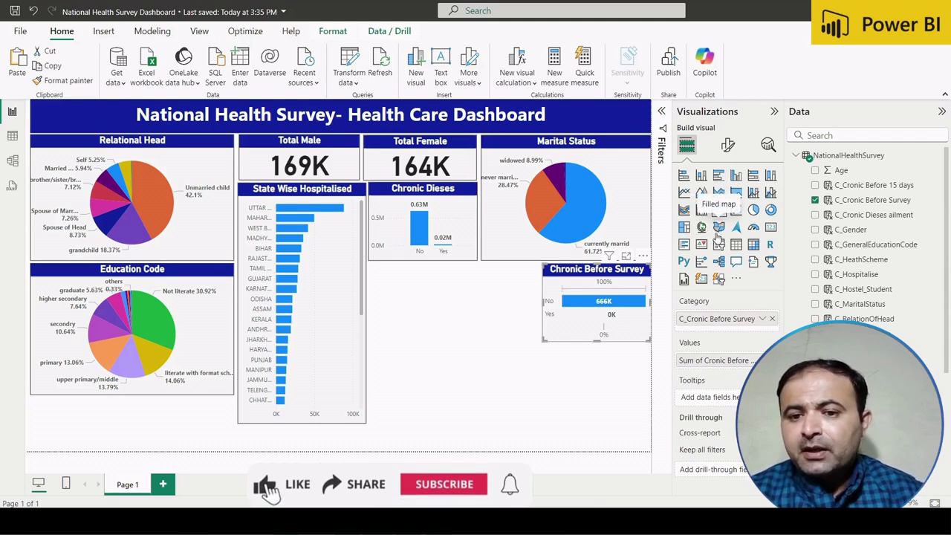
pyautogui.click(717, 234)
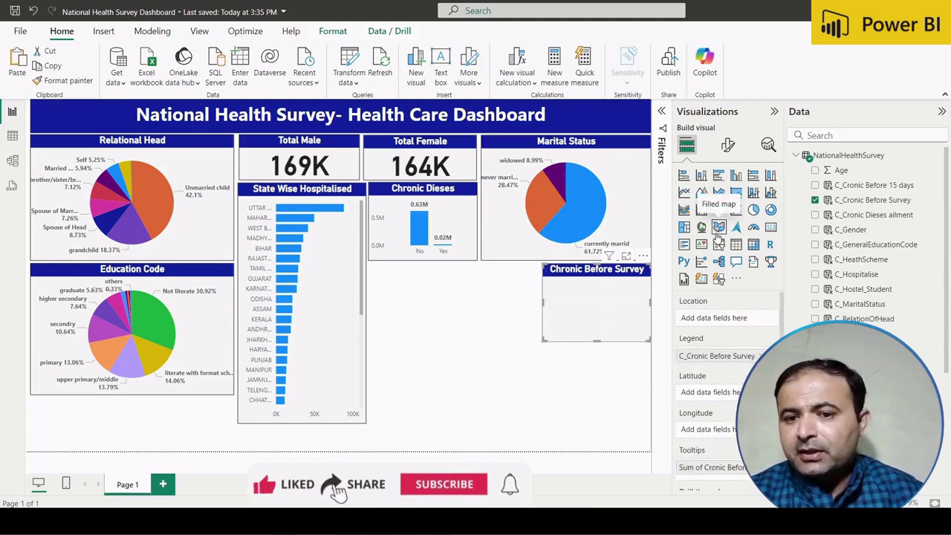
pyautogui.click(752, 227)
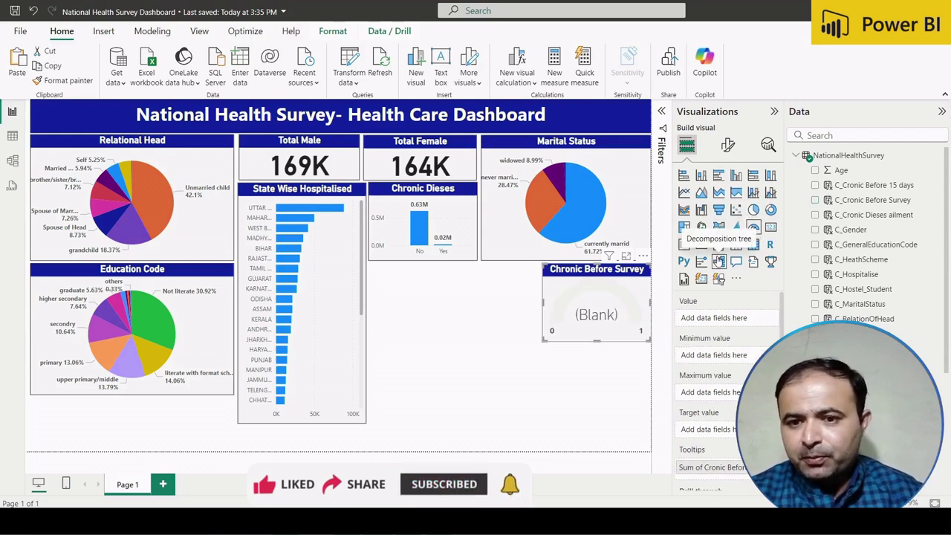
pyautogui.click(725, 181)
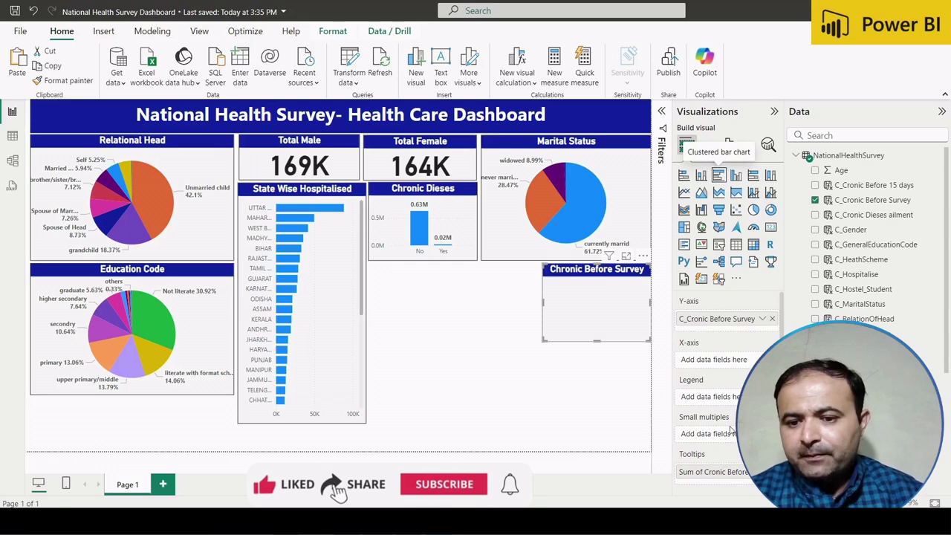
pyautogui.moveTo(714, 479); pyautogui.dragTo(723, 364)
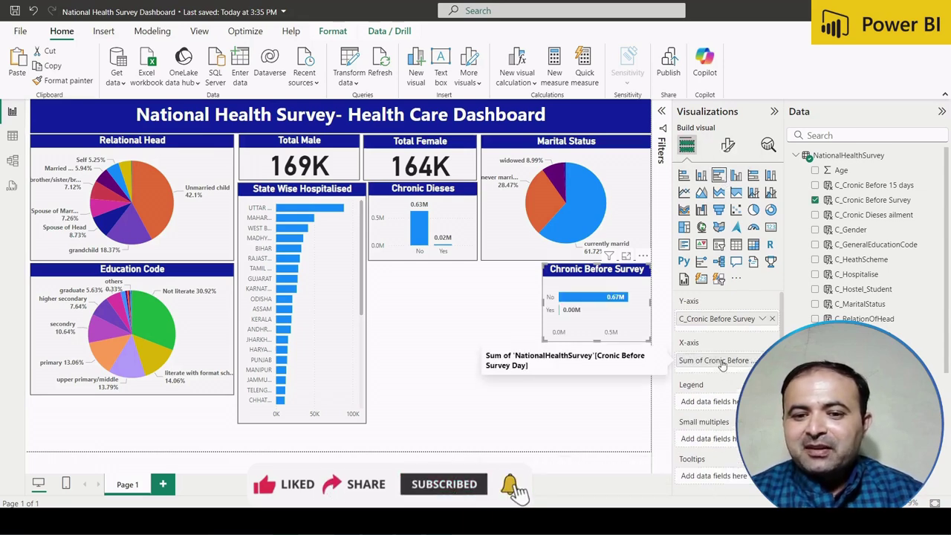
pyautogui.click(700, 175)
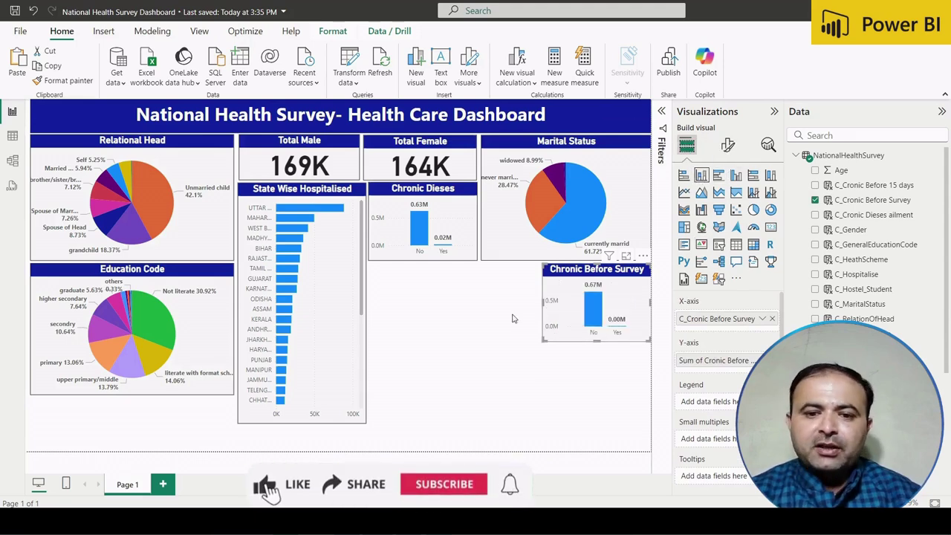
# Try the Chronic Before Survey chart as a pie chart and undo that change.
pyautogui.click(755, 209)
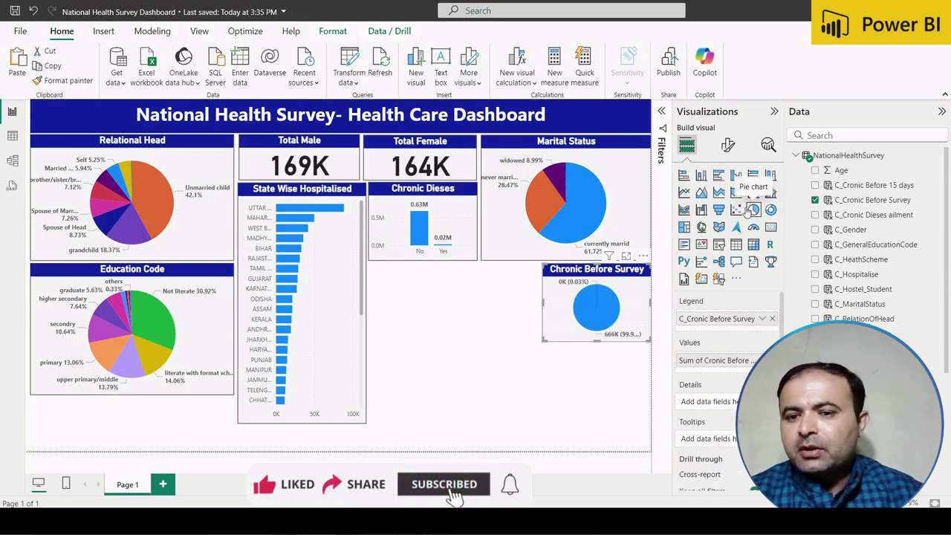
pyautogui.click(519, 391)
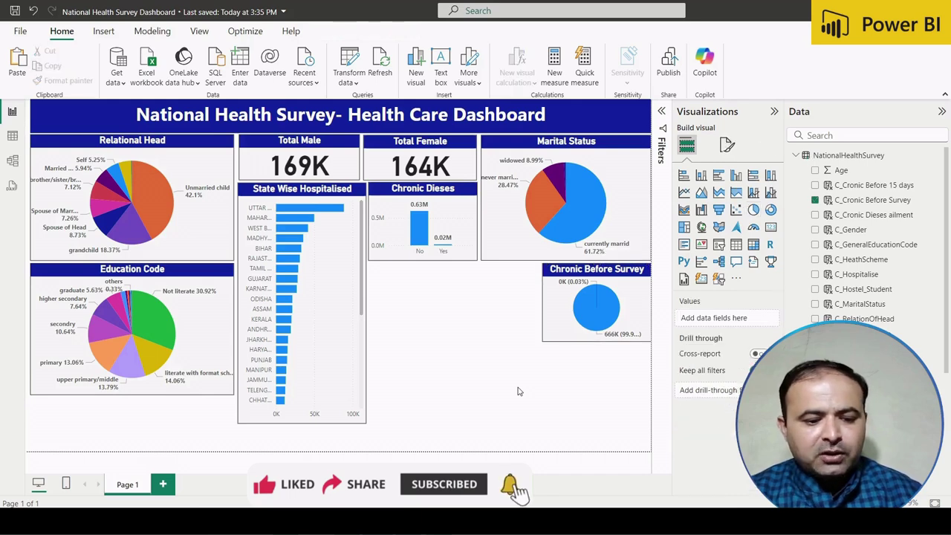
pyautogui.hotkey('ctrl', 'z')
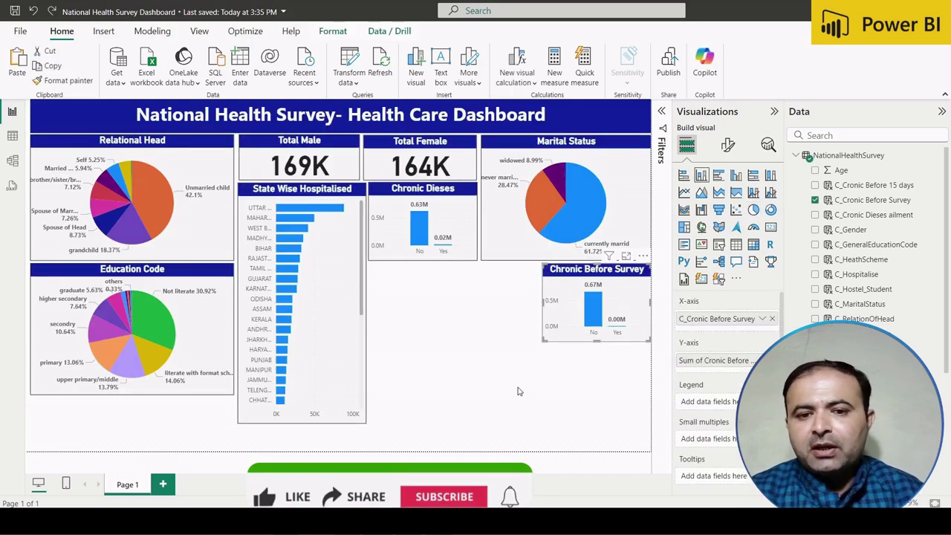
pyautogui.click(482, 341)
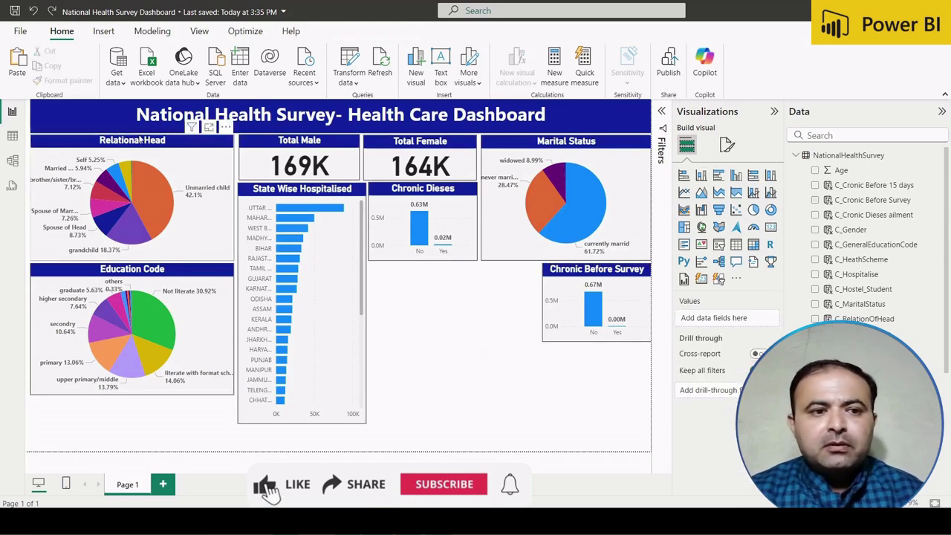
# Check which distinct codes the Health Scheme column of the NationalHealthSurvey table contains, leaving all of them selected.
pyautogui.click(11, 138)
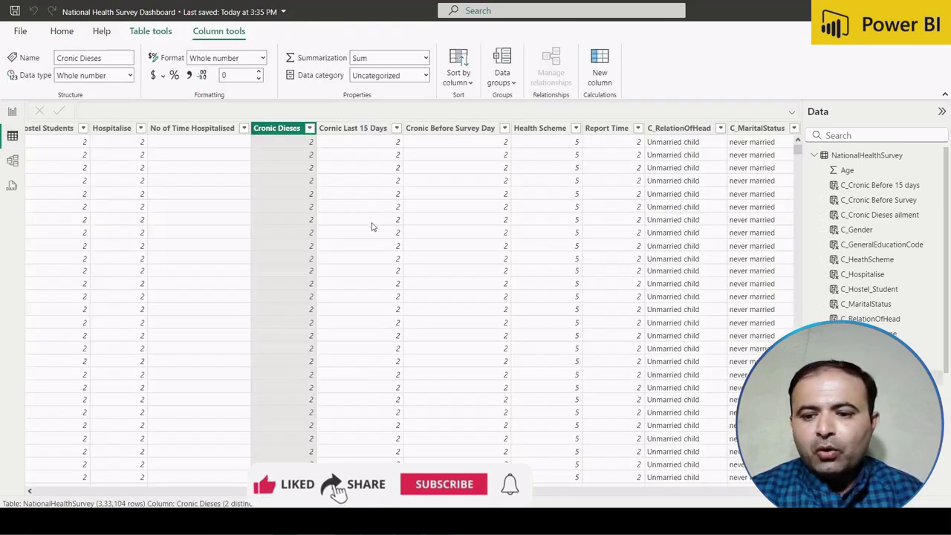
pyautogui.hscroll(3, 522, 313)
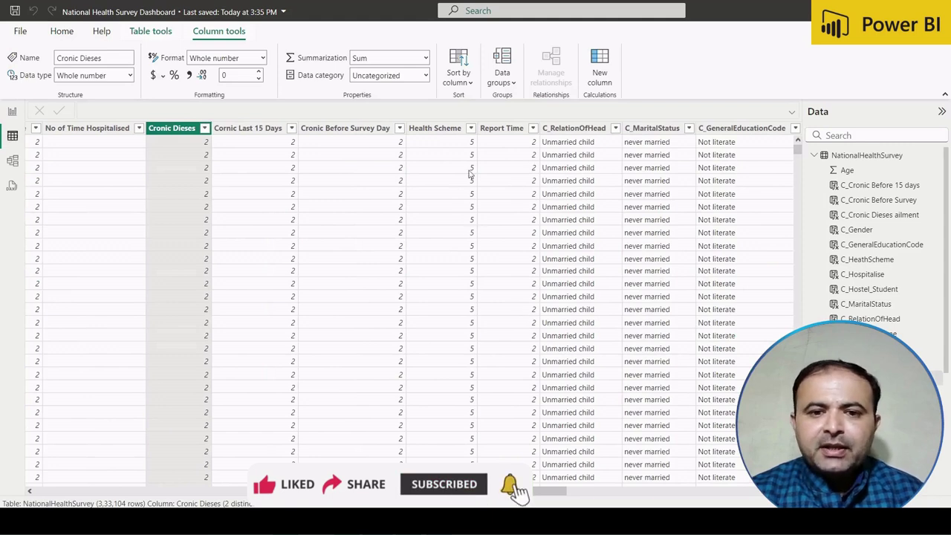
pyautogui.click(470, 133)
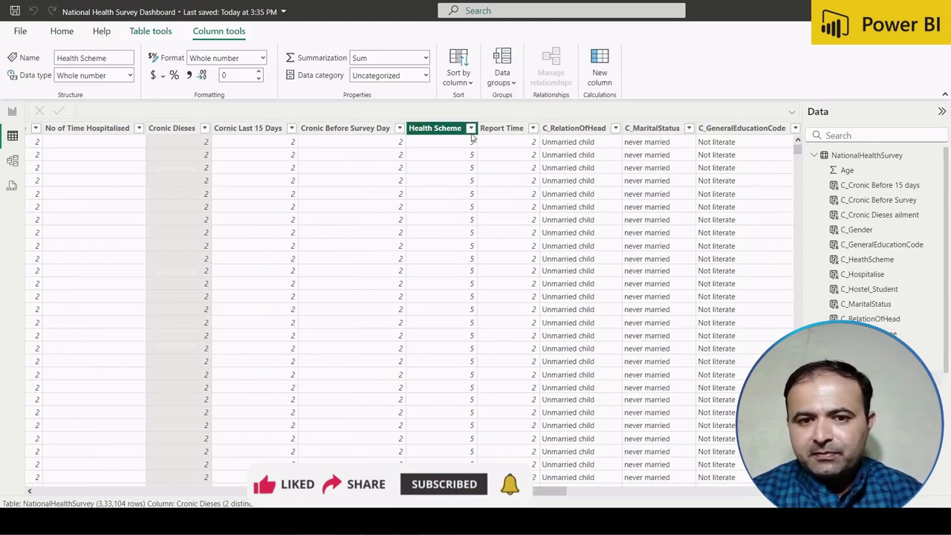
pyautogui.click(471, 129)
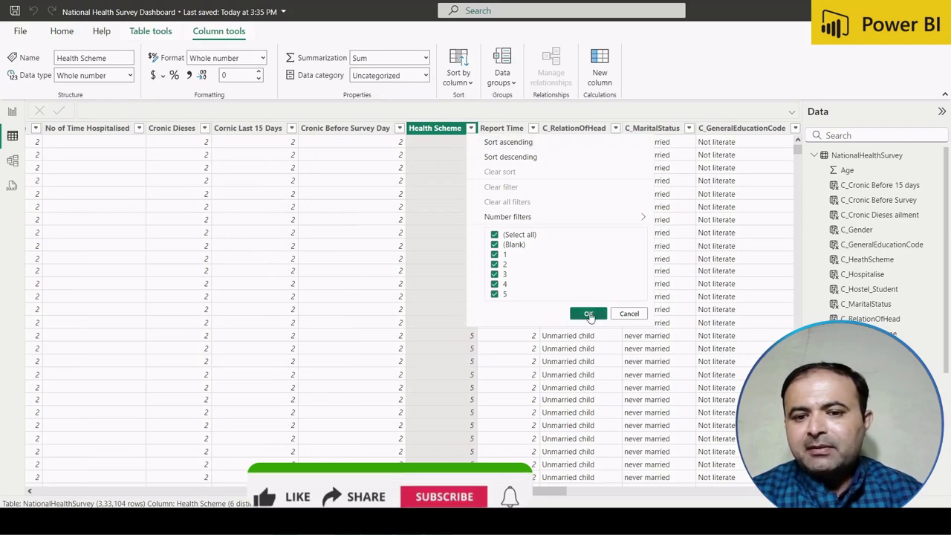
pyautogui.click(588, 313)
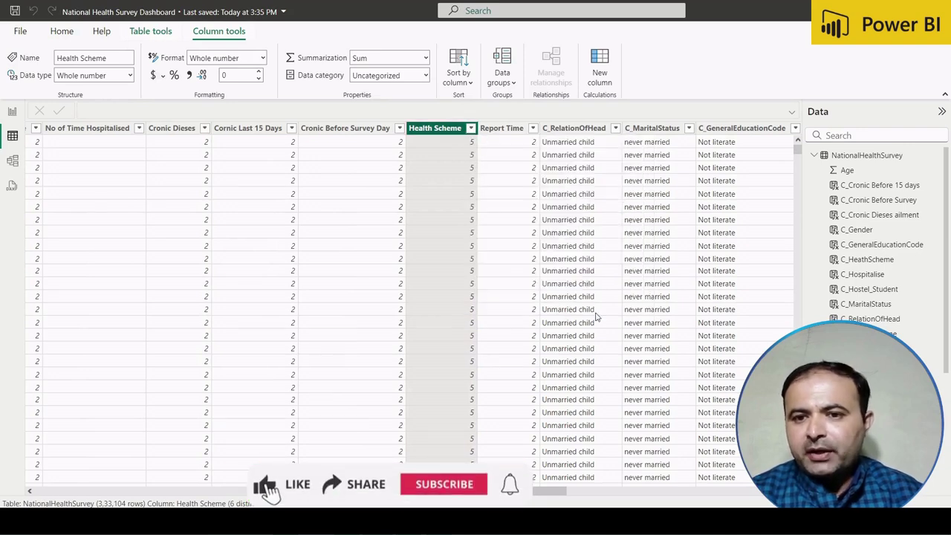
# Check the distinct categories in the C_HeathScheme column without filtering, and return to the report page.
pyautogui.hscroll(5, 666, 349)
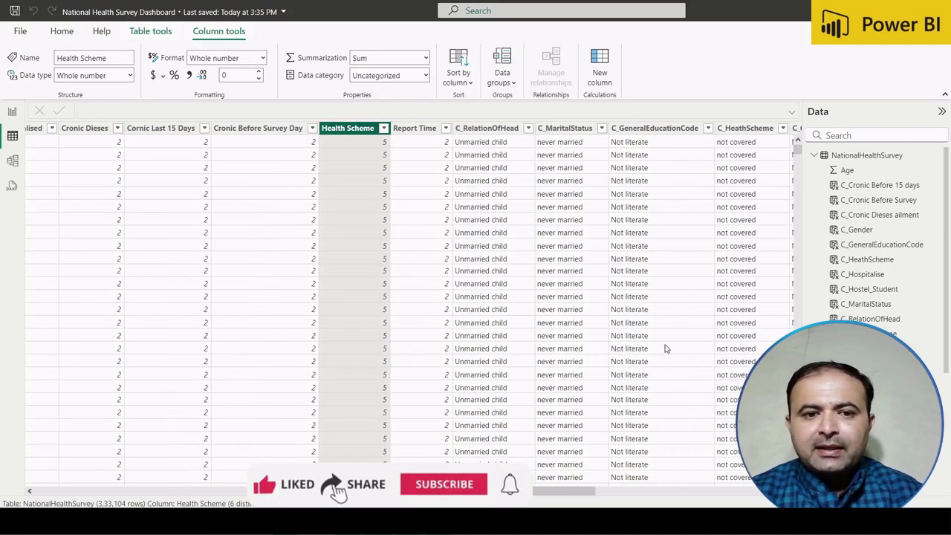
pyautogui.hscroll(6, 664, 349)
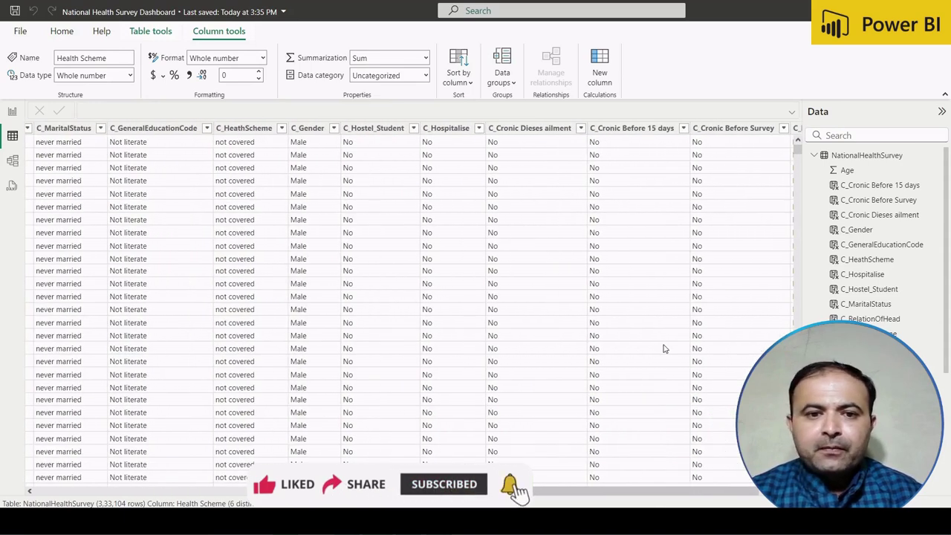
pyautogui.hscroll(2, 663, 347)
pyautogui.hscroll(-4, 664, 347)
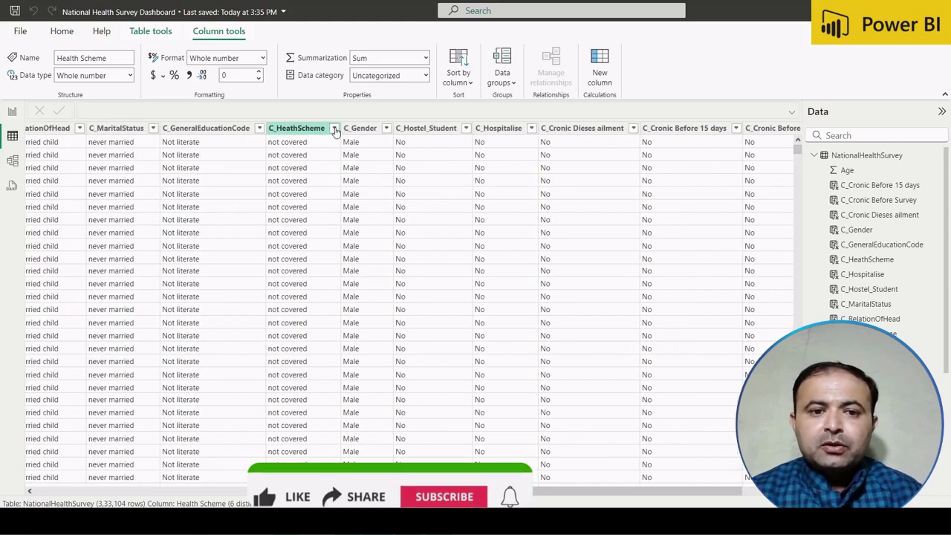
pyautogui.click(335, 130)
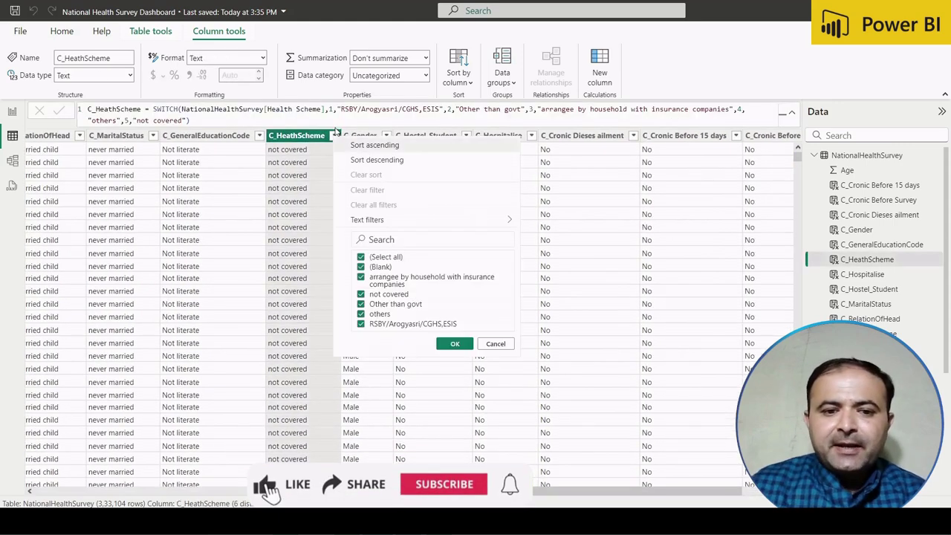
pyautogui.click(499, 347)
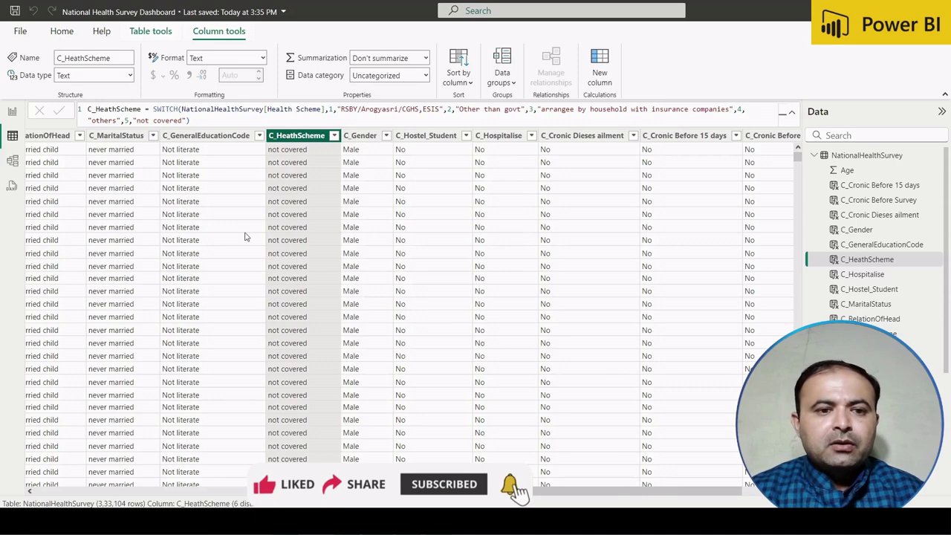
pyautogui.hscroll(-15, 246, 236)
pyautogui.hscroll(-5, 245, 237)
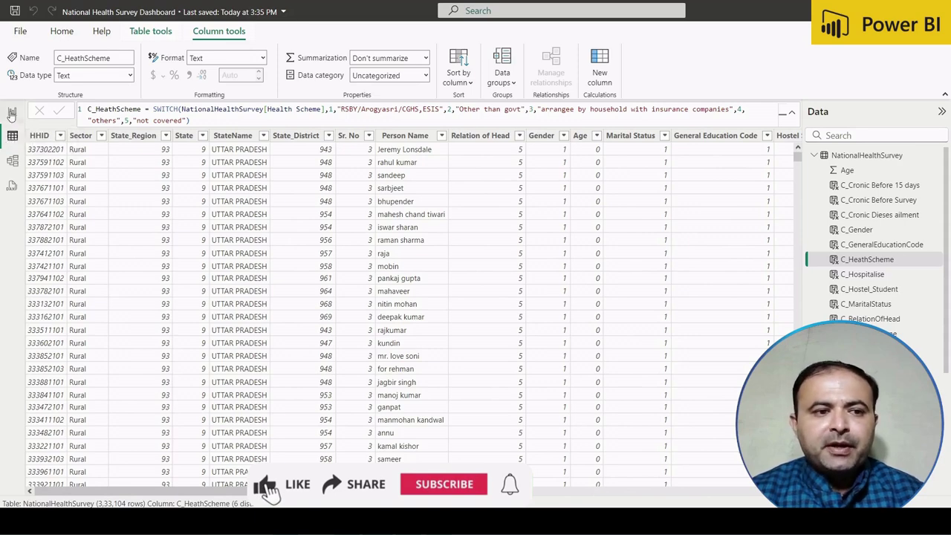
pyautogui.click(12, 111)
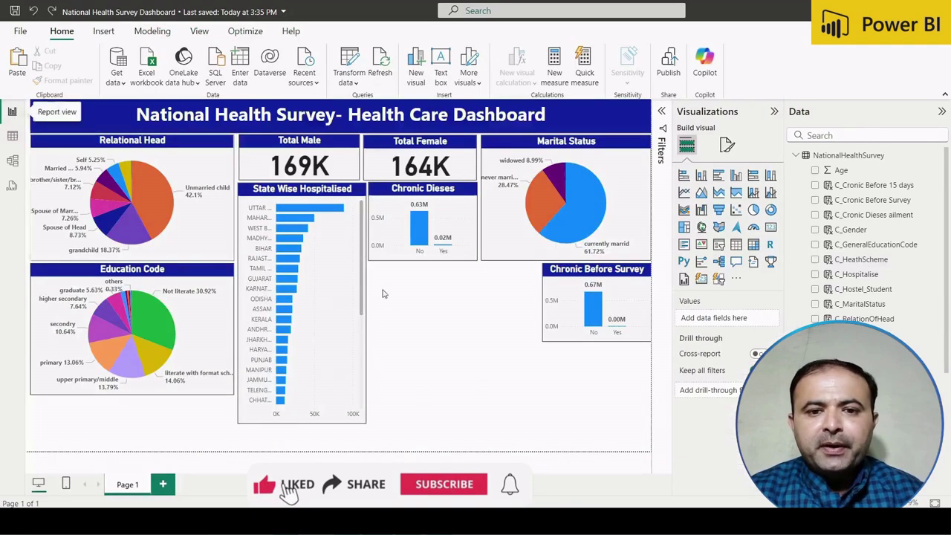
# Duplicate the Chronic Before Survey chart, place the copy below Chronic Dieses beside the original, and enlarge it to fill the gap.
pyautogui.click(576, 269)
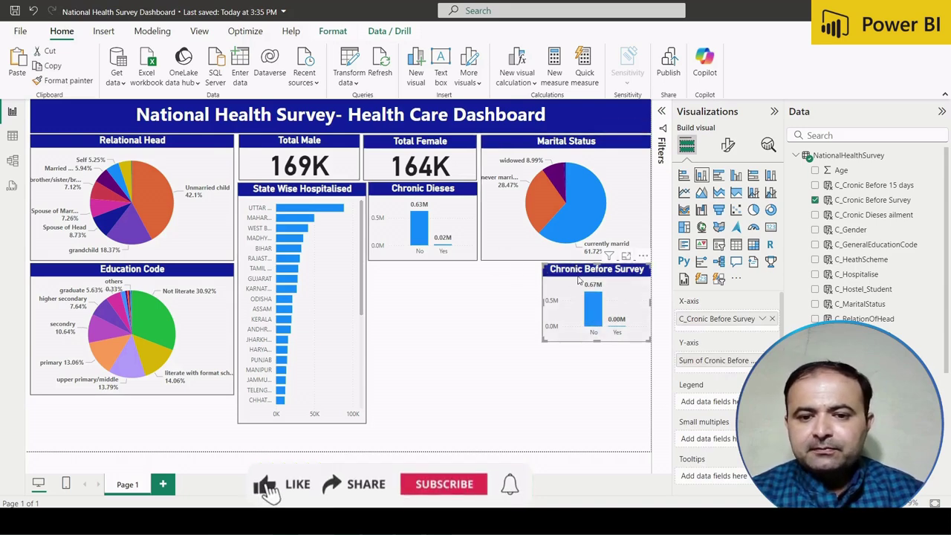
pyautogui.moveTo(579, 279); pyautogui.dragTo(411, 278)
pyautogui.moveTo(481, 342); pyautogui.dragTo(535, 378)
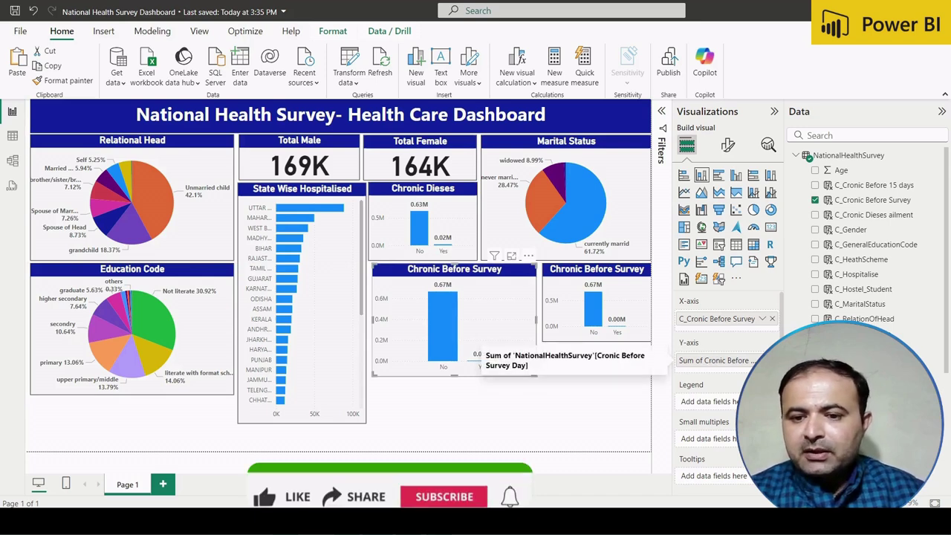
# Replace the enlarged copy's fields with Health Scheme on the Y-axis and C_HeathScheme on the X-axis.
pyautogui.click(772, 360)
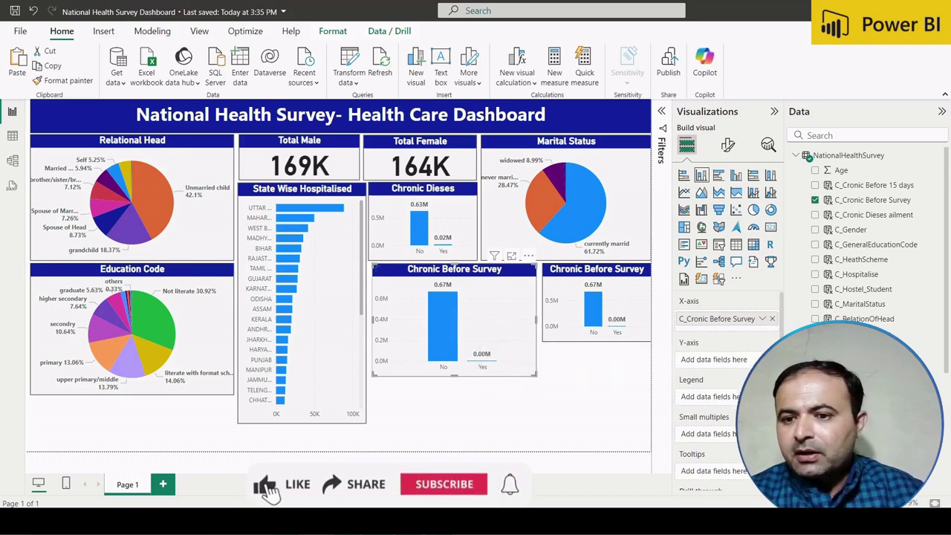
pyautogui.click(772, 318)
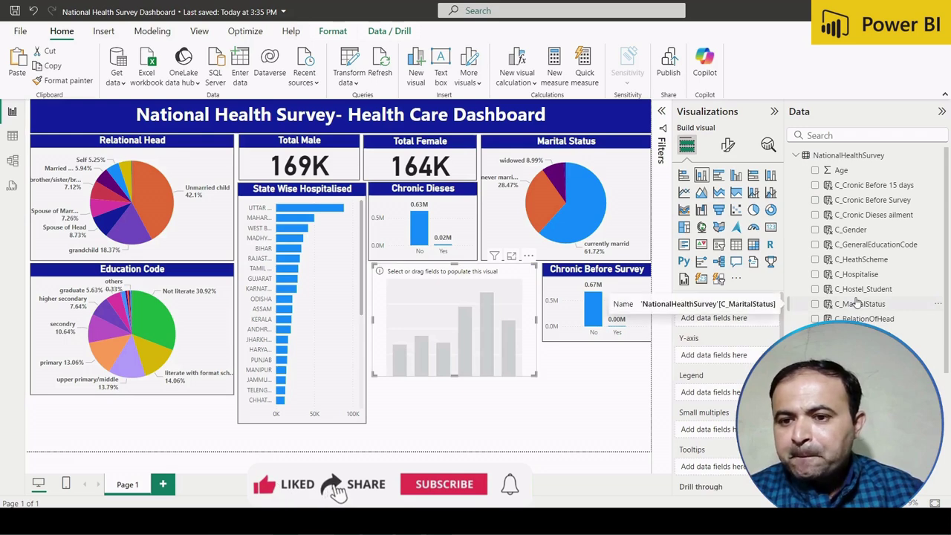
pyautogui.scroll(-5, 858, 297)
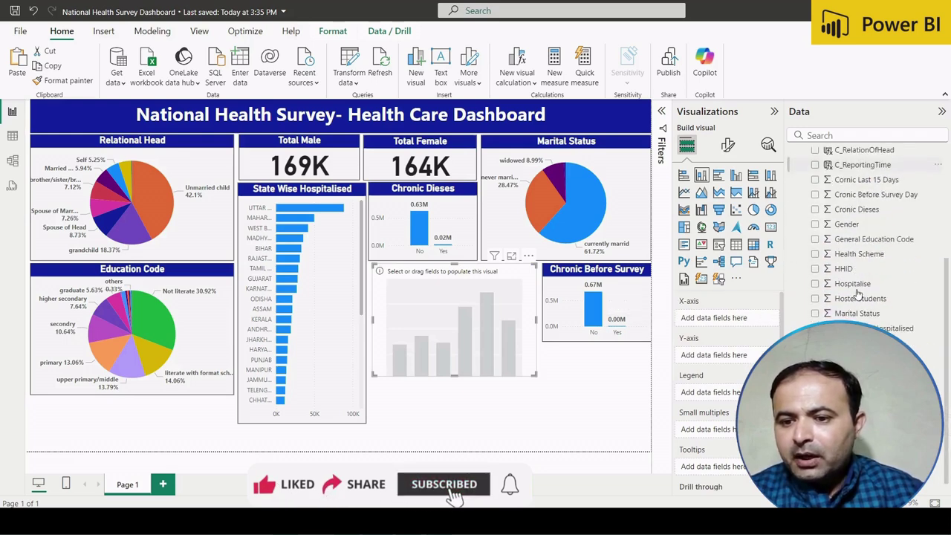
pyautogui.scroll(1, 818, 290)
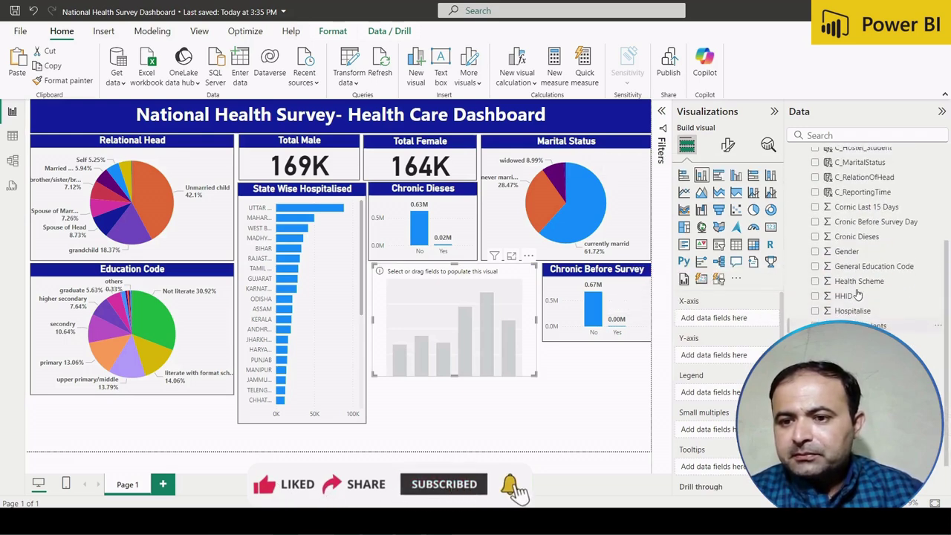
pyautogui.click(815, 282)
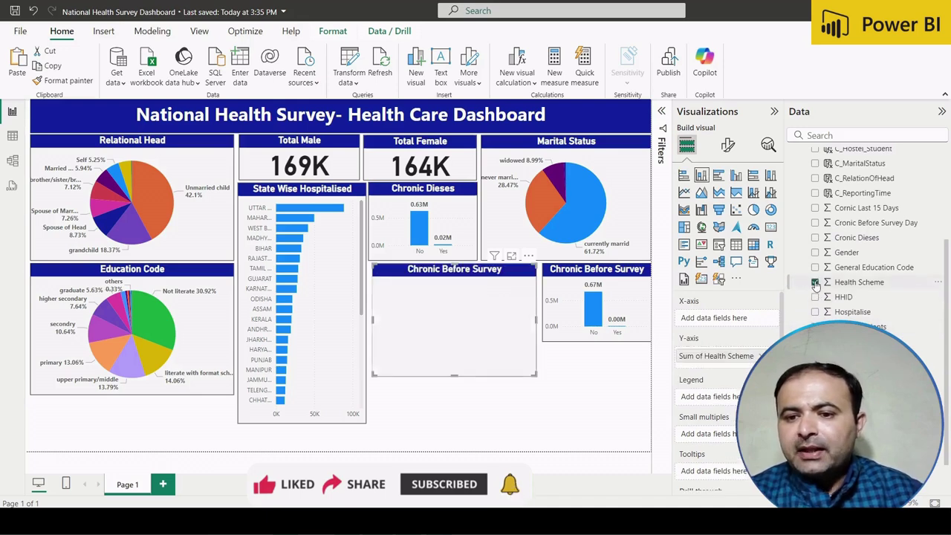
pyautogui.scroll(1, 833, 287)
pyautogui.scroll(3, 847, 277)
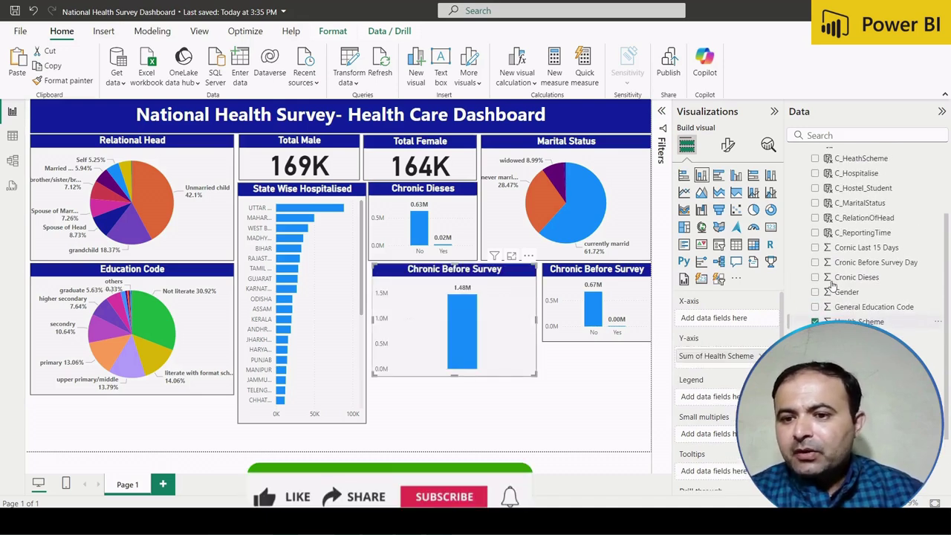
pyautogui.scroll(1, 866, 268)
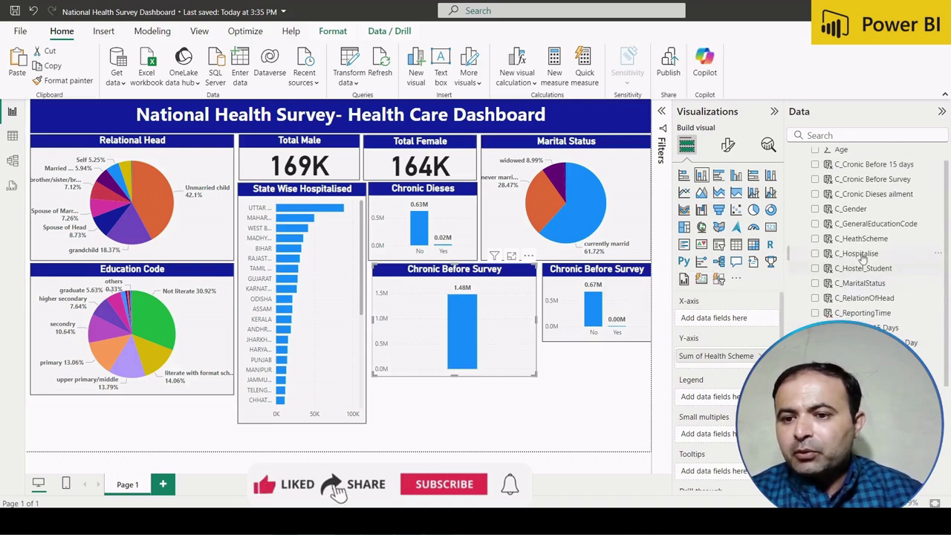
pyautogui.click(816, 238)
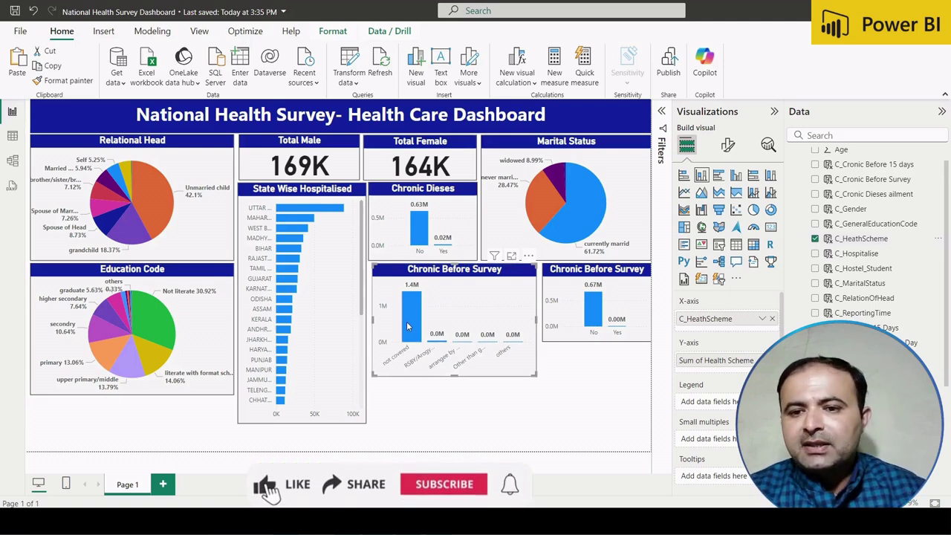
# Convert the enlarged Chronic Before Survey copy to a pie chart and set its detail label display units to Thousands.
pyautogui.click(753, 210)
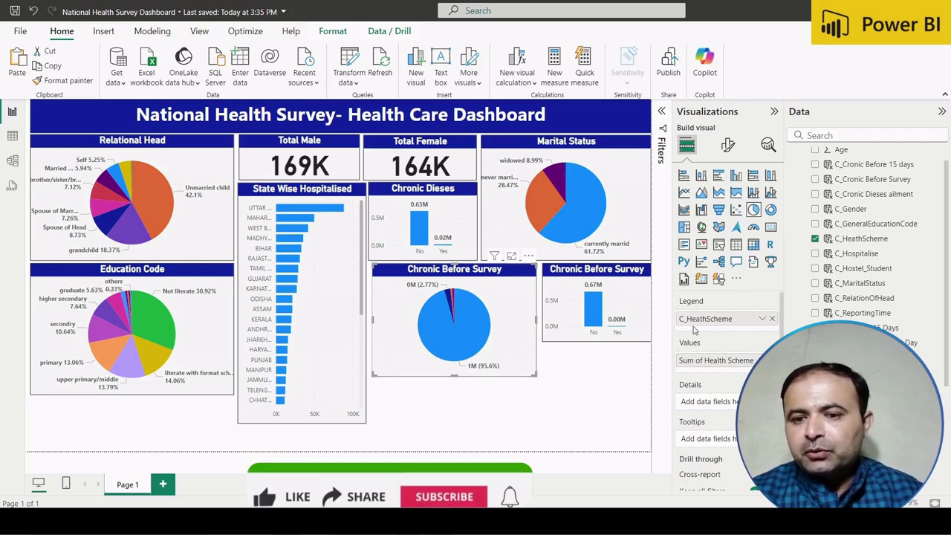
pyautogui.click(729, 146)
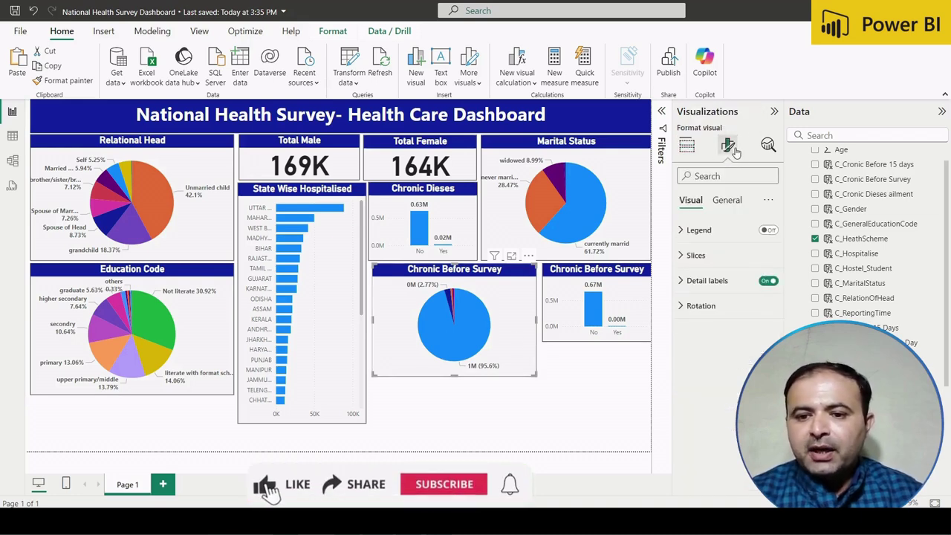
pyautogui.click(682, 256)
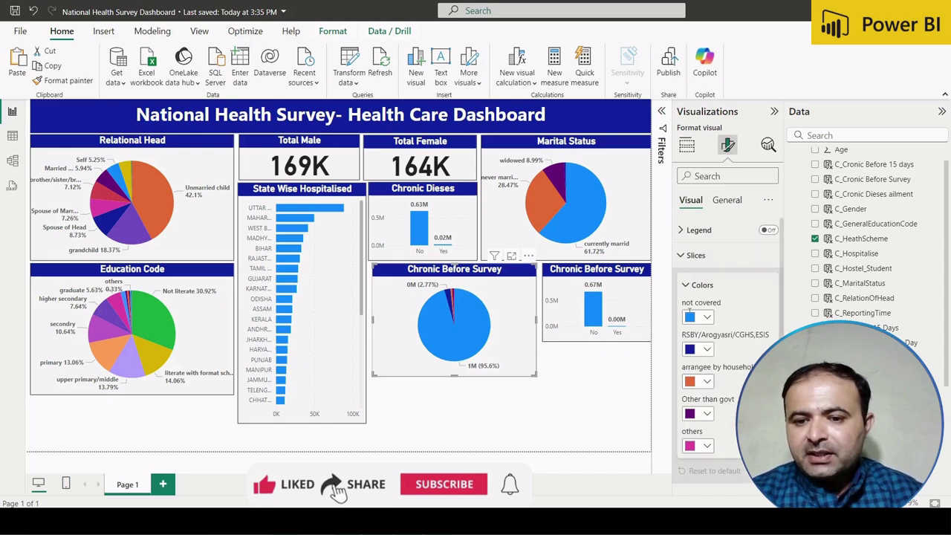
pyautogui.scroll(-2, 712, 379)
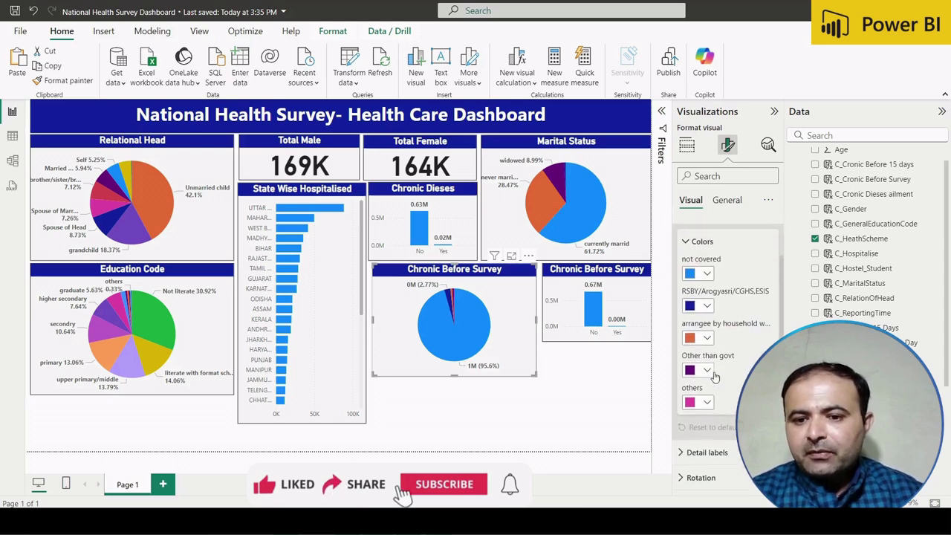
pyautogui.click(692, 454)
pyautogui.scroll(-2, 697, 449)
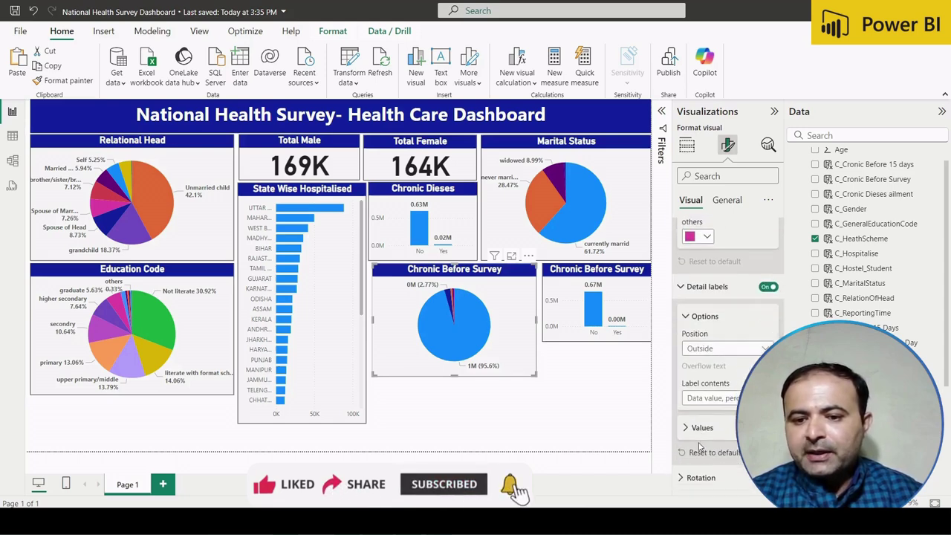
pyautogui.click(692, 428)
pyautogui.scroll(-3, 694, 425)
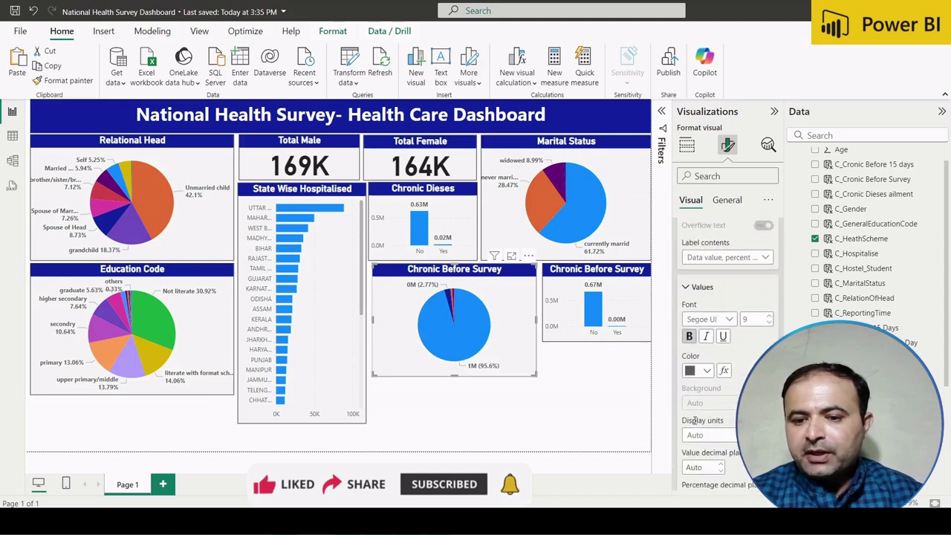
pyautogui.click(747, 362)
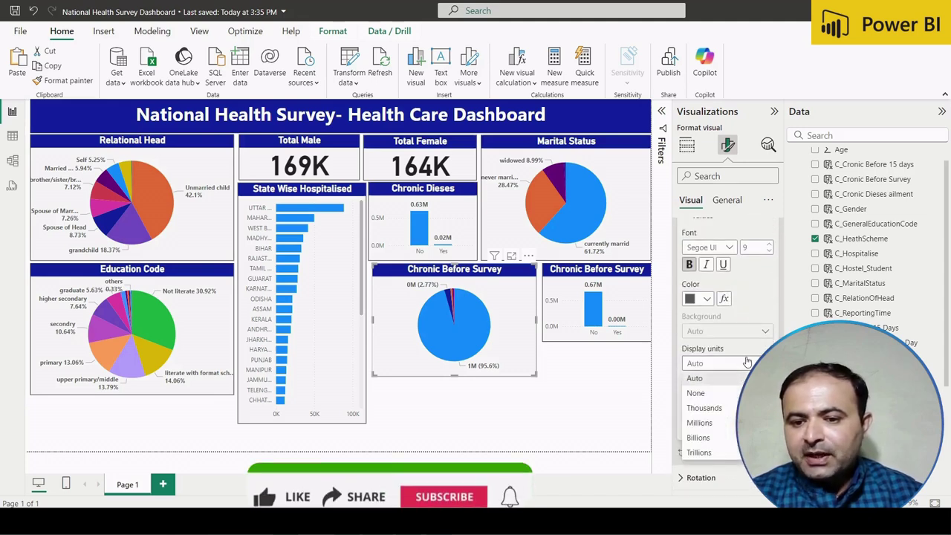
pyautogui.click(705, 409)
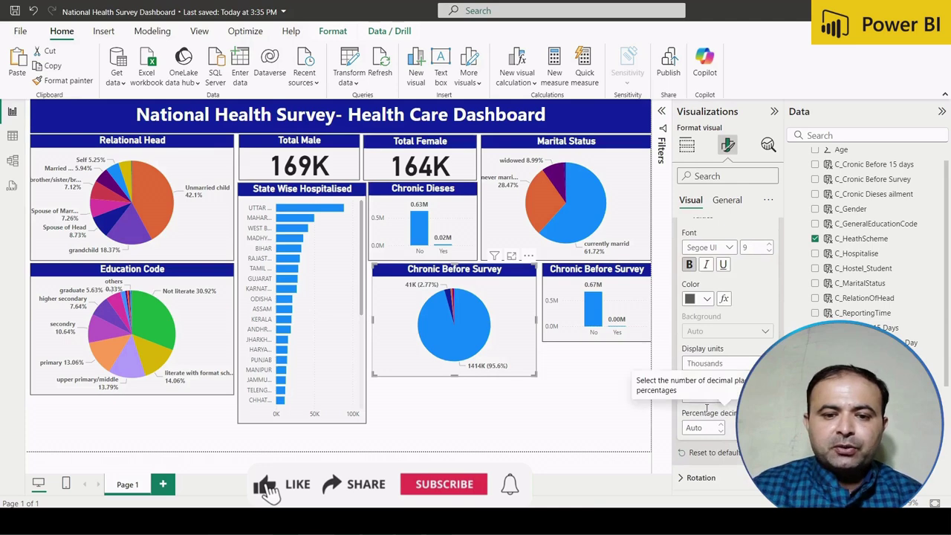
pyautogui.click(570, 423)
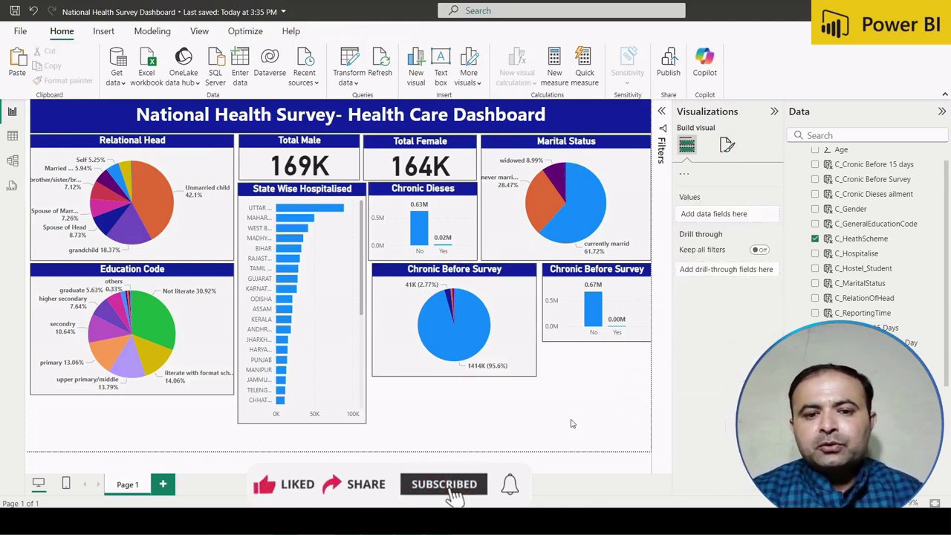
# Shrink the new pie chart and align it directly below the Chronic Dieses chart, against the State Wise Hospitalised chart.
pyautogui.click(531, 375)
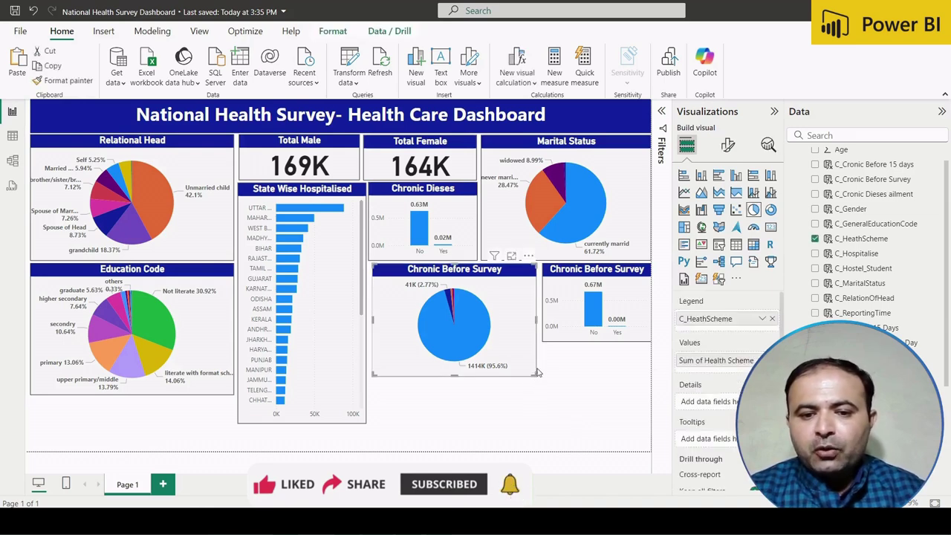
pyautogui.moveTo(538, 373); pyautogui.dragTo(530, 349)
pyautogui.moveTo(417, 312); pyautogui.dragTo(414, 311)
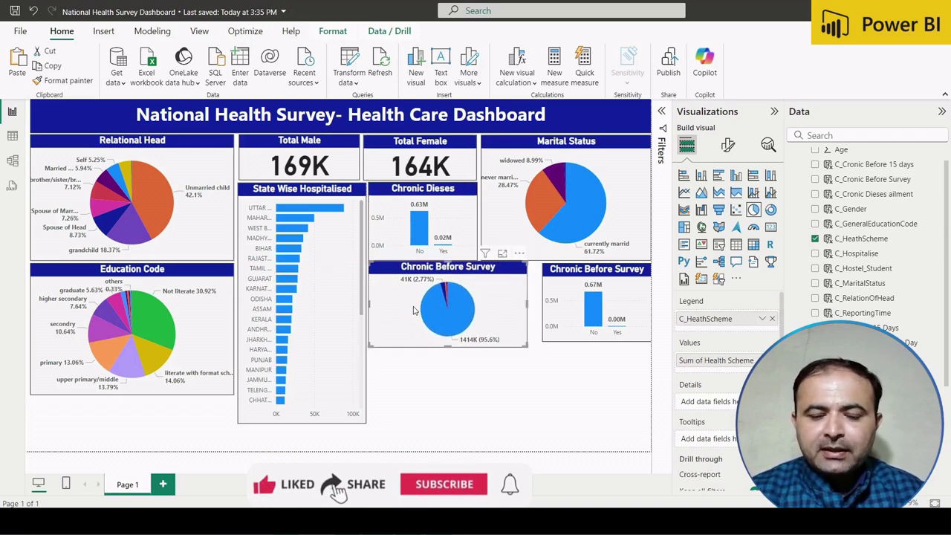
pyautogui.press('Down')
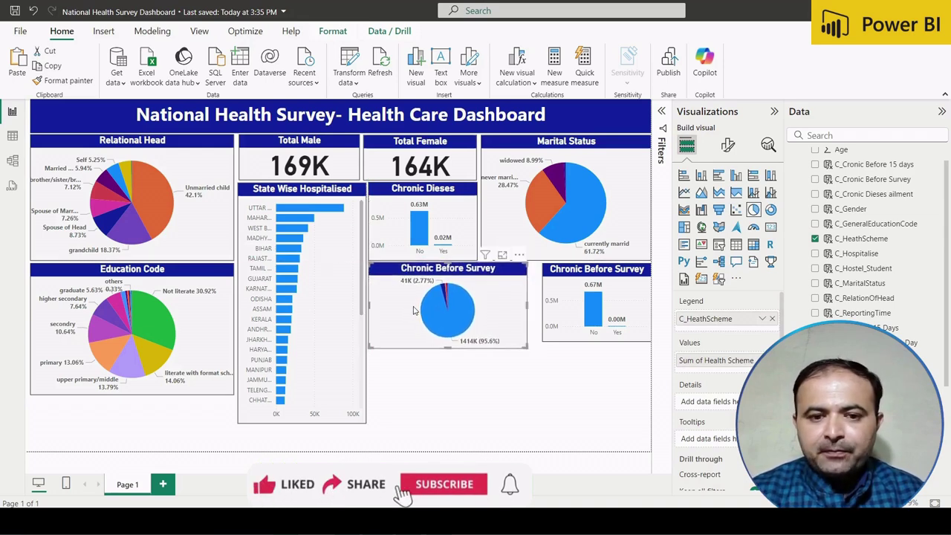
# Enlarge the Chronic Before Survey bar chart to close the gap beside the pie chart and match its lower edge.
pyautogui.click(550, 338)
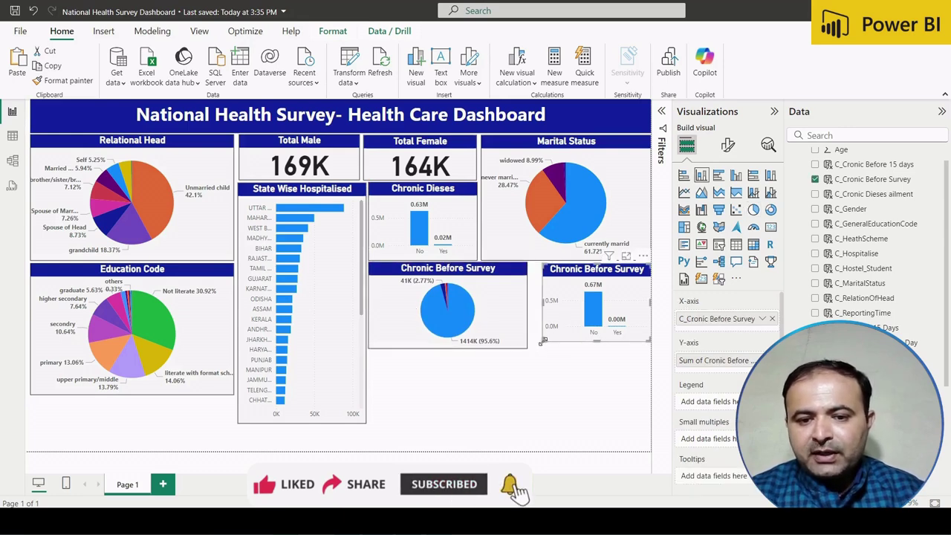
pyautogui.moveTo(541, 344); pyautogui.dragTo(532, 343)
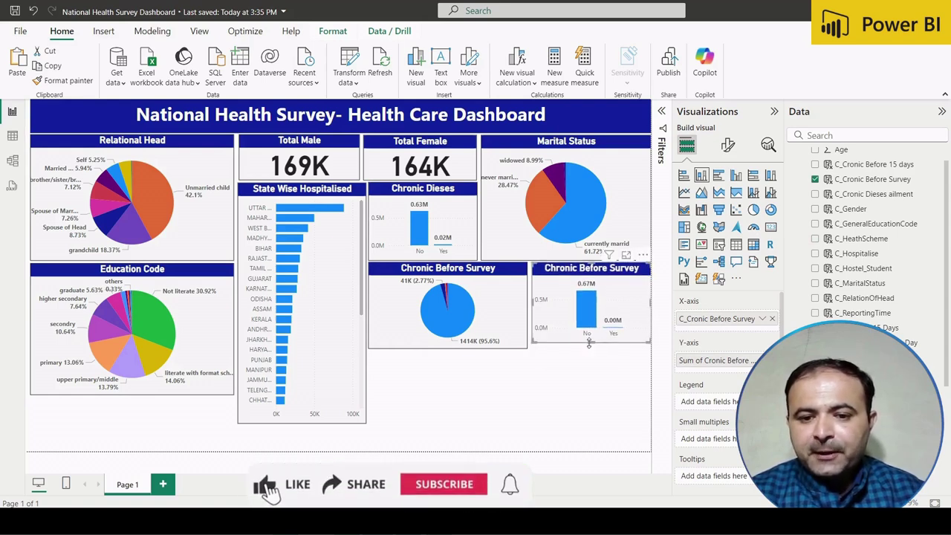
pyautogui.moveTo(589, 343); pyautogui.dragTo(589, 348)
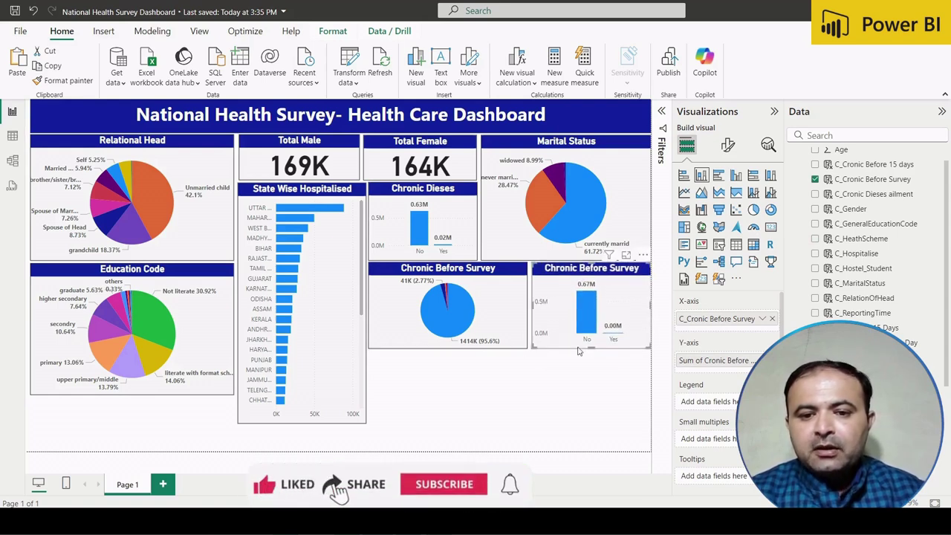
# Change the pie chart's title to Health Scheme.
pyautogui.click(509, 325)
pyautogui.click(728, 145)
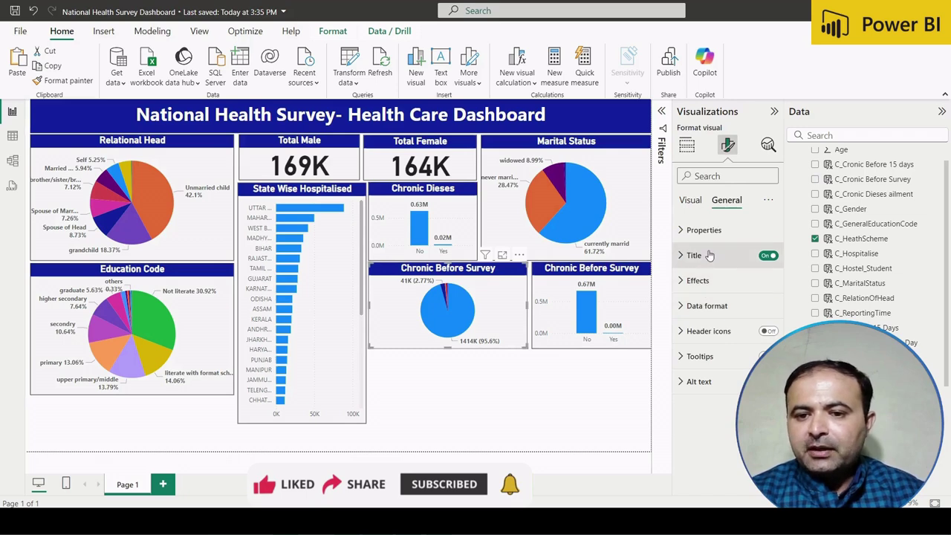
pyautogui.click(710, 255)
pyautogui.moveTo(735, 318); pyautogui.dragTo(628, 324)
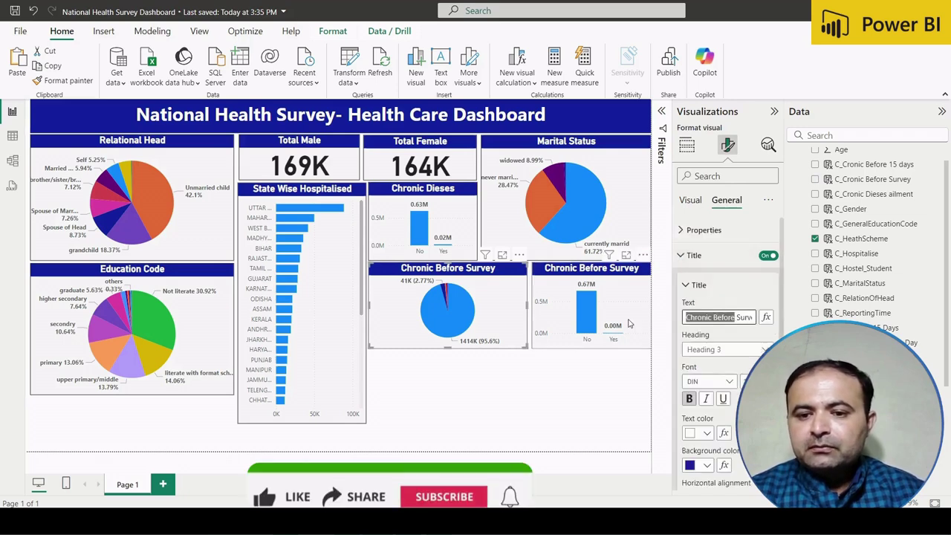
pyautogui.press('BackSpace')
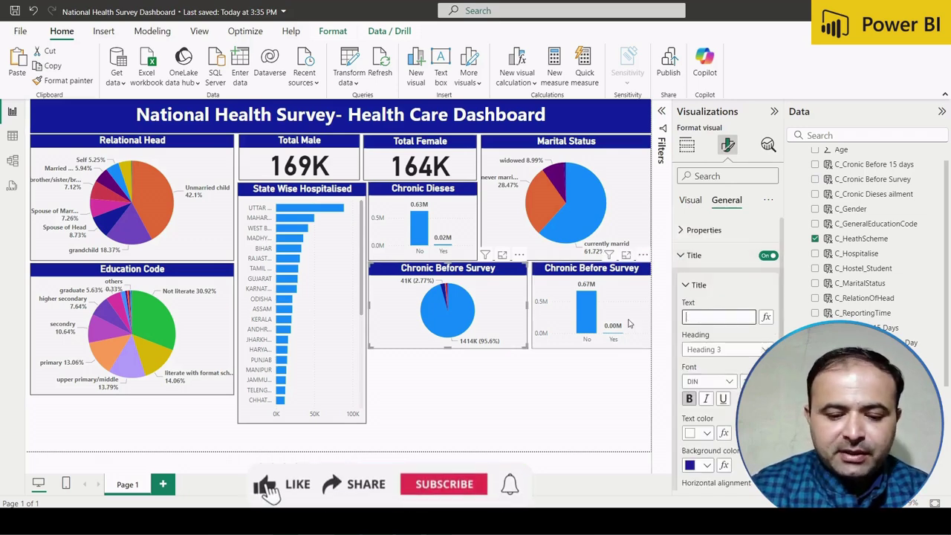
pyautogui.write('Health')
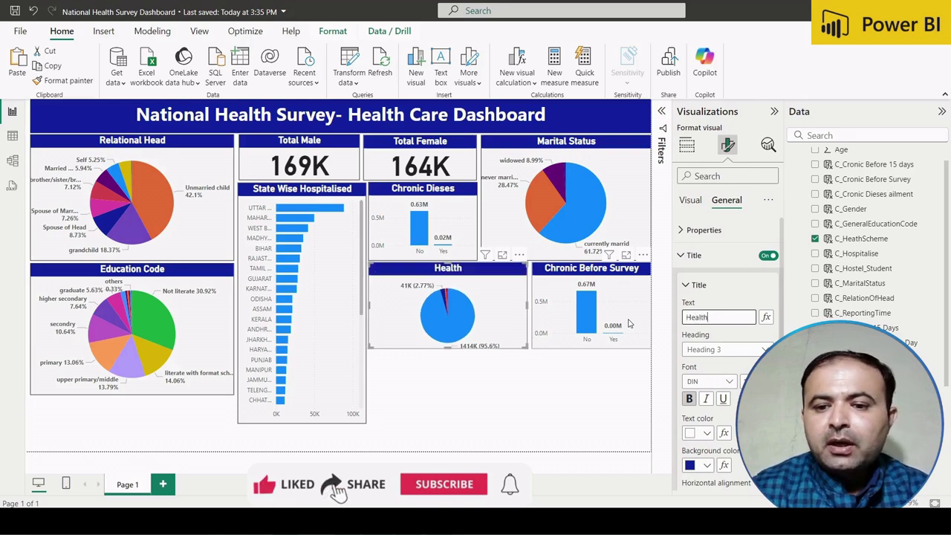
pyautogui.write(' Scheme')
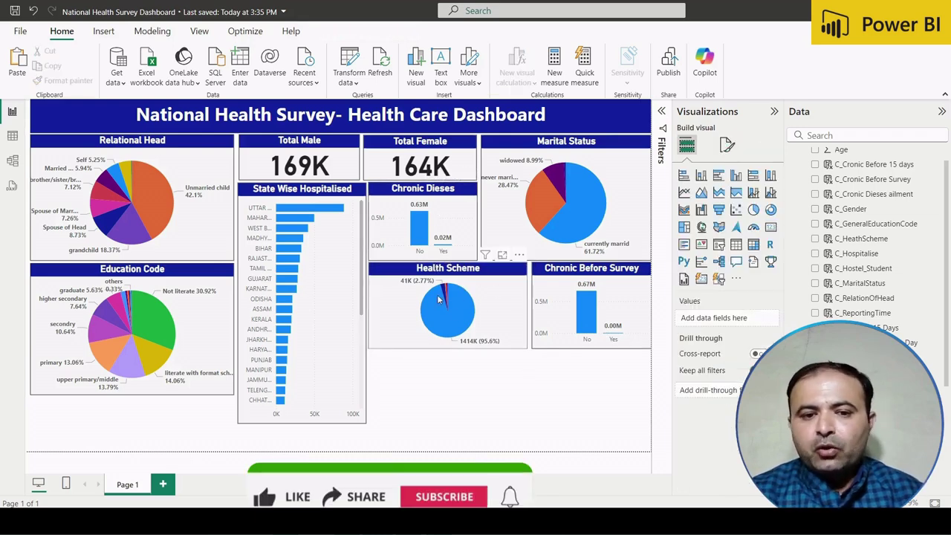
# Set the Health Scheme pie chart's detail label contents to category and percent of total.
pyautogui.click(485, 314)
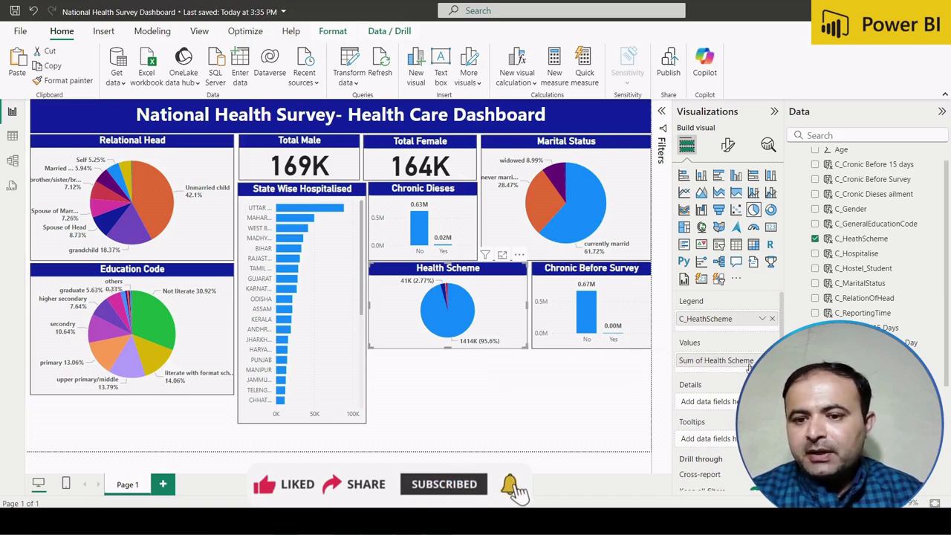
pyautogui.click(727, 146)
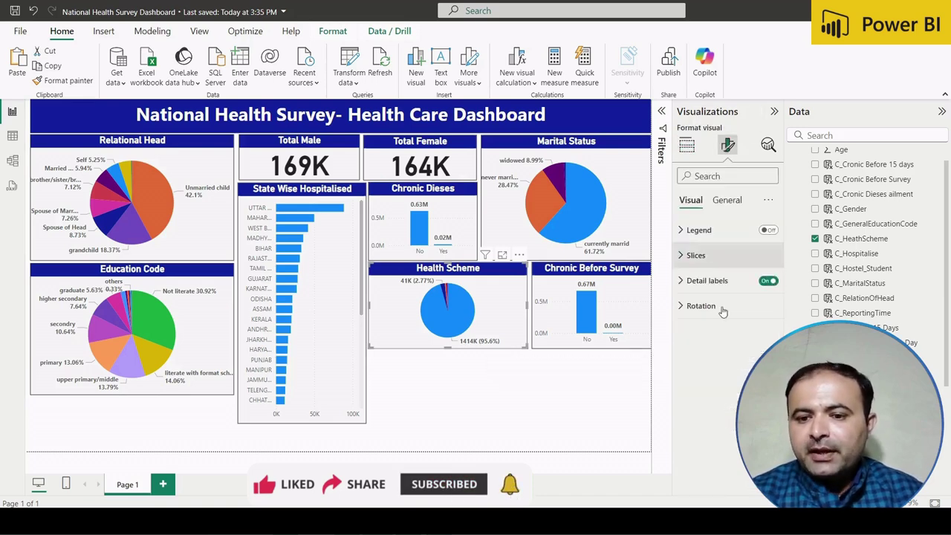
pyautogui.click(703, 282)
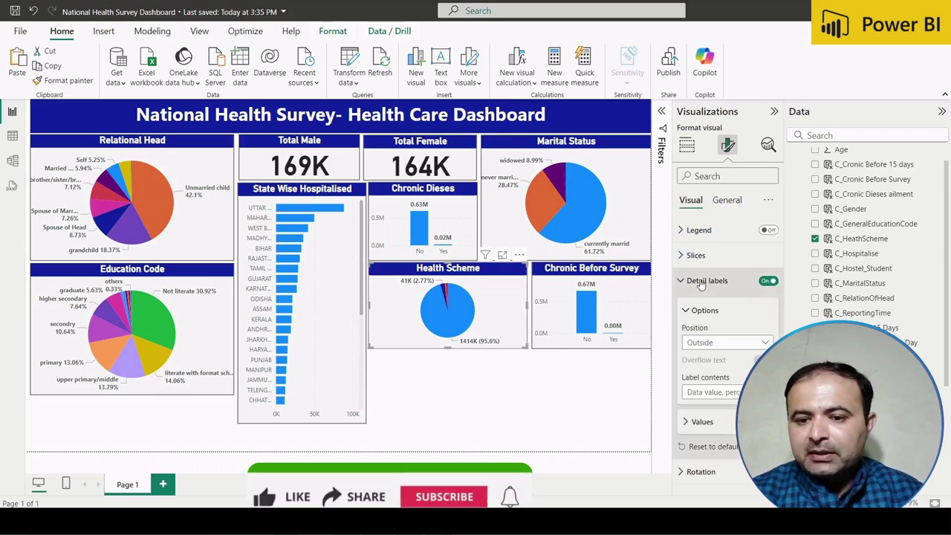
pyautogui.click(712, 392)
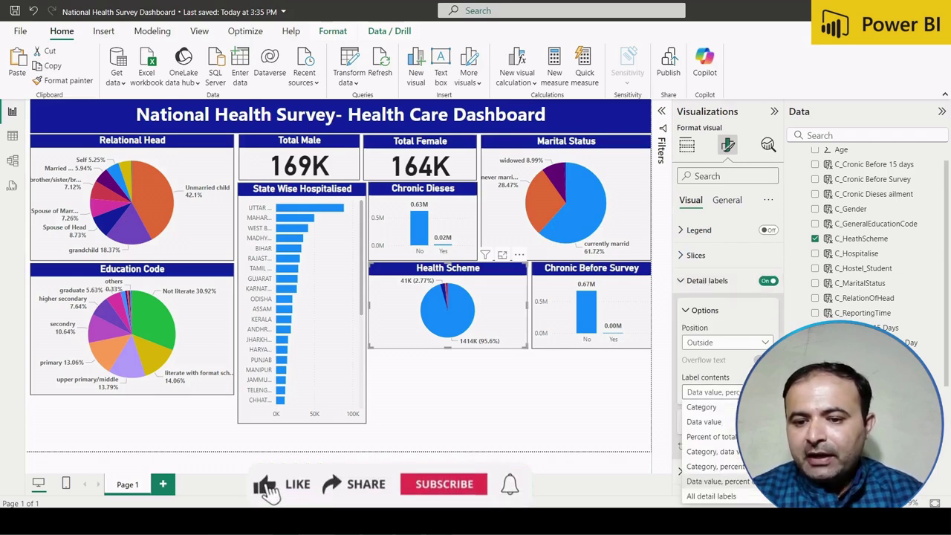
pyautogui.click(743, 475)
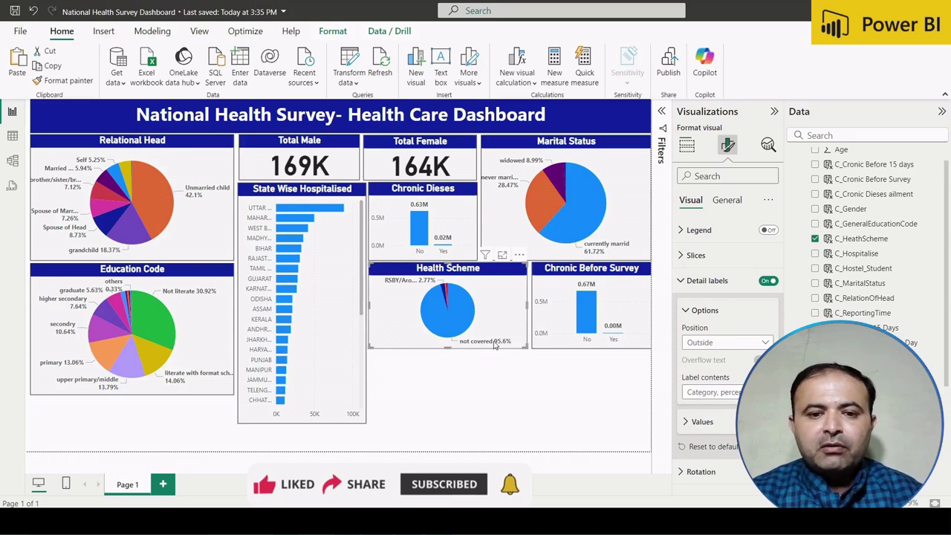
pyautogui.click(455, 448)
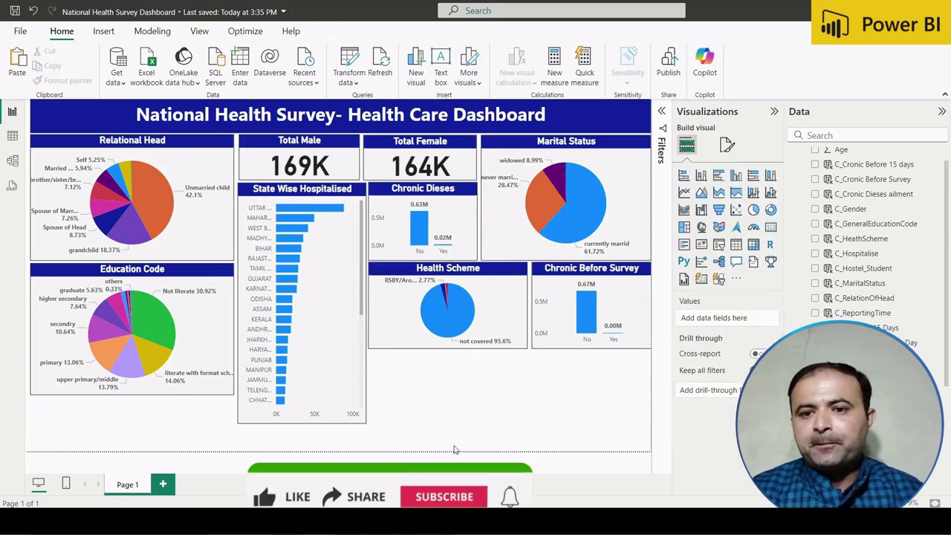
pyautogui.click(776, 111)
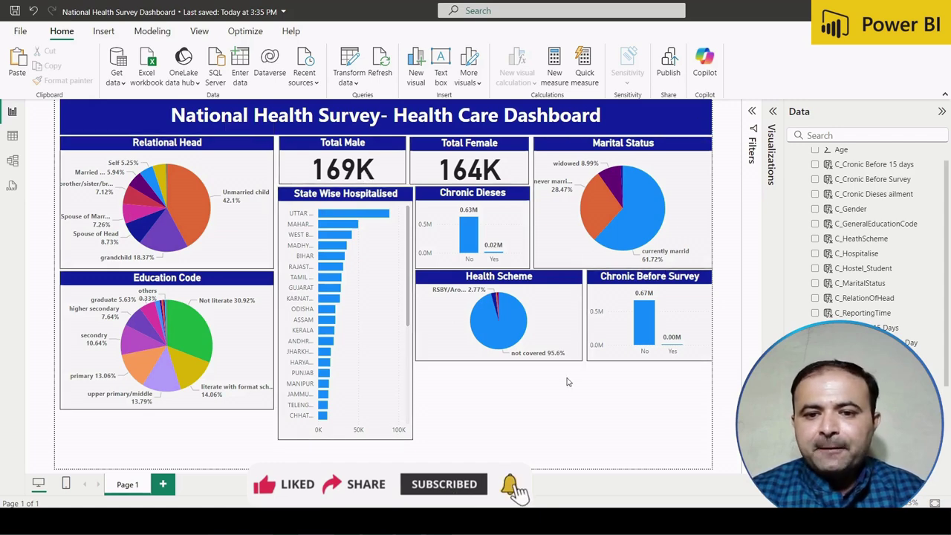
pyautogui.click(772, 111)
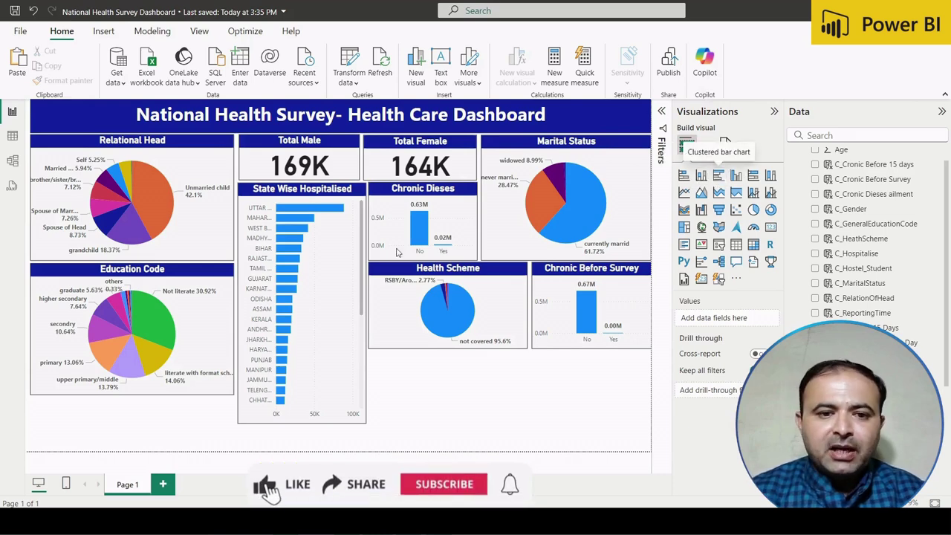
# Add a clustered bar chart below the Health Scheme pie and widen it to the page's right edge.
pyautogui.click(687, 146)
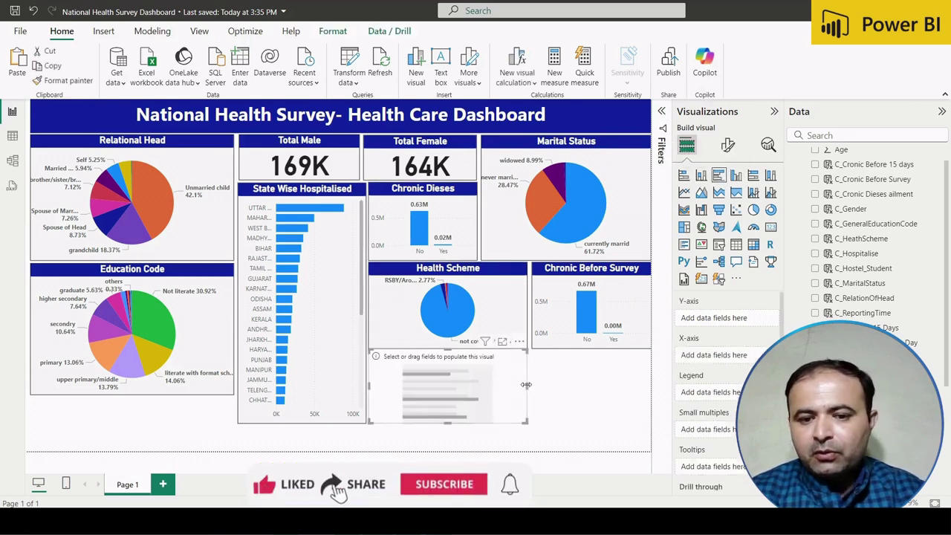
pyautogui.moveTo(526, 384); pyautogui.dragTo(646, 422)
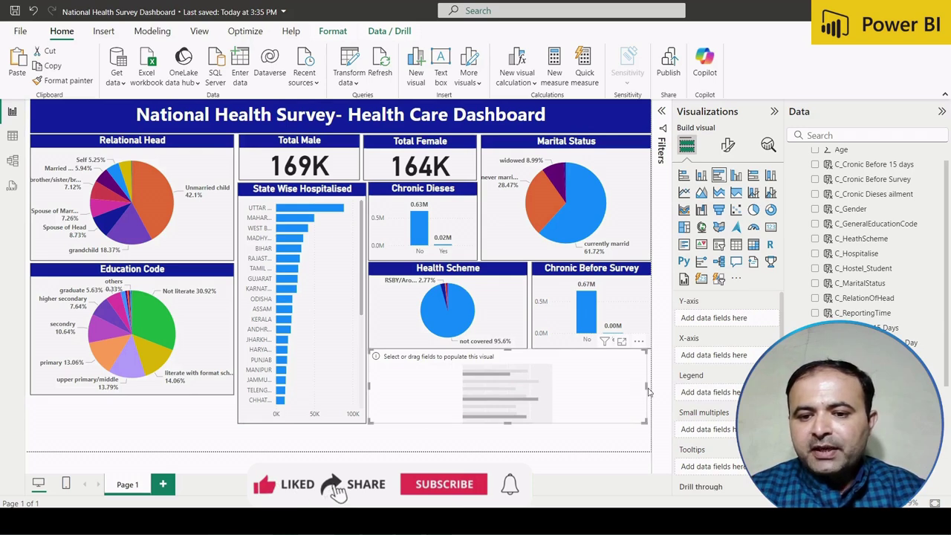
pyautogui.moveTo(648, 392); pyautogui.dragTo(651, 391)
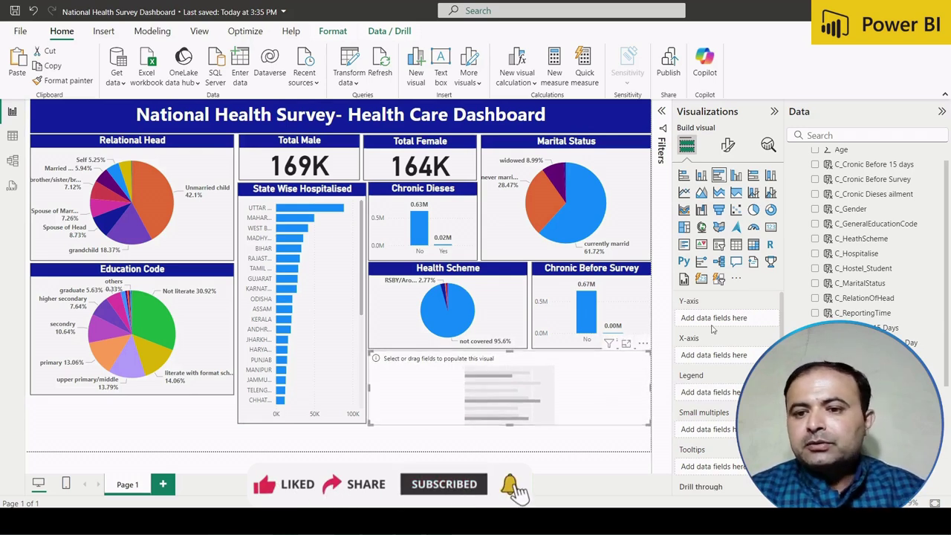
# Populate the new bar chart with C_Gender on the Y-axis and Health Scheme on the X-axis.
pyautogui.scroll(1, 836, 272)
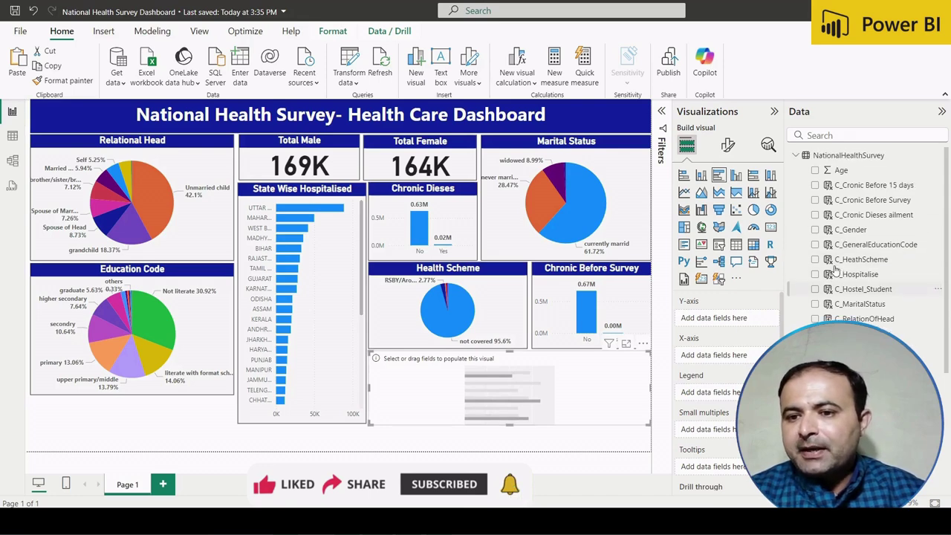
pyautogui.click(816, 230)
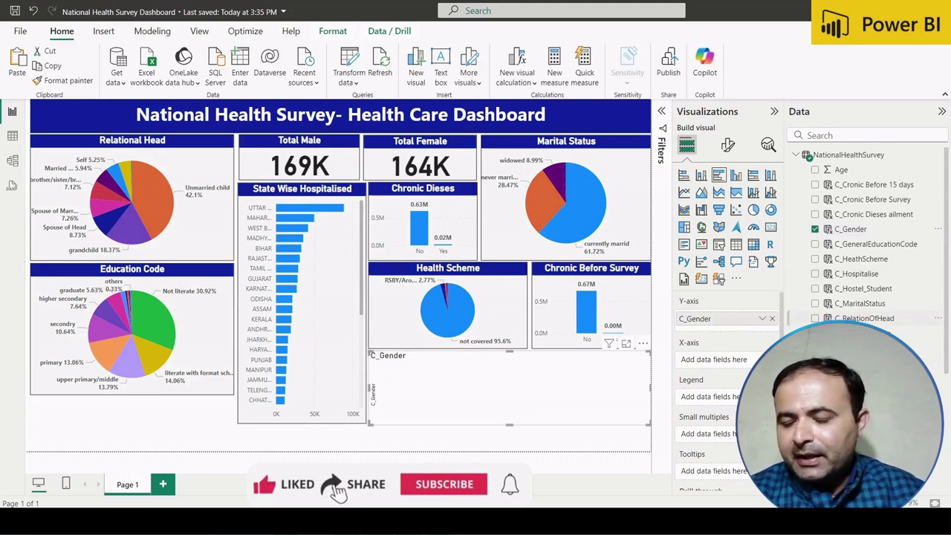
pyautogui.scroll(-5, 831, 312)
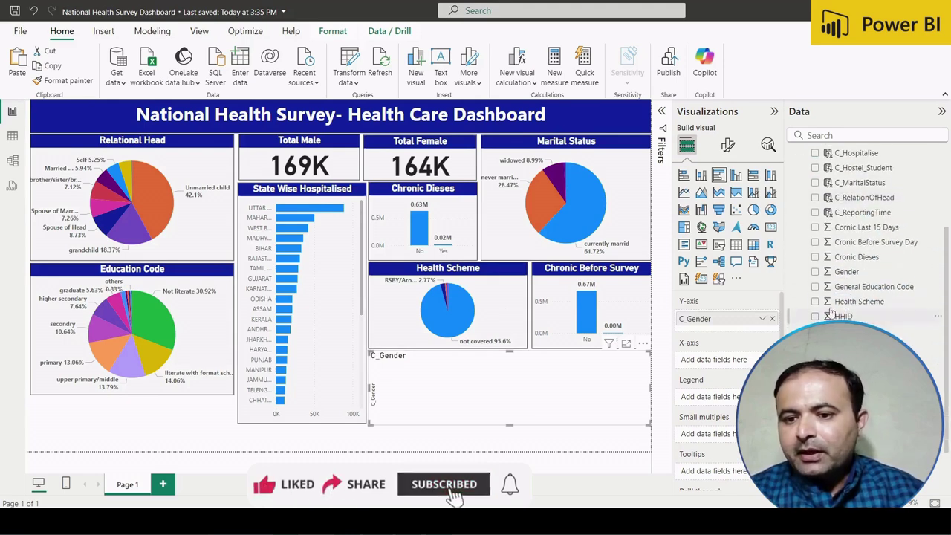
pyautogui.click(815, 302)
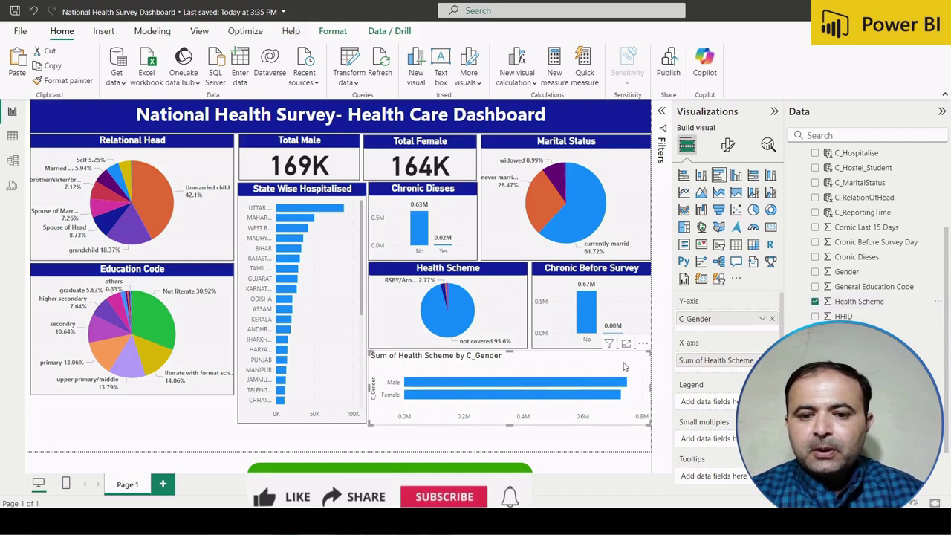
# Convert the gender health scheme bar chart to a pie chart and narrow it to about the Health Scheme chart's width.
pyautogui.click(753, 211)
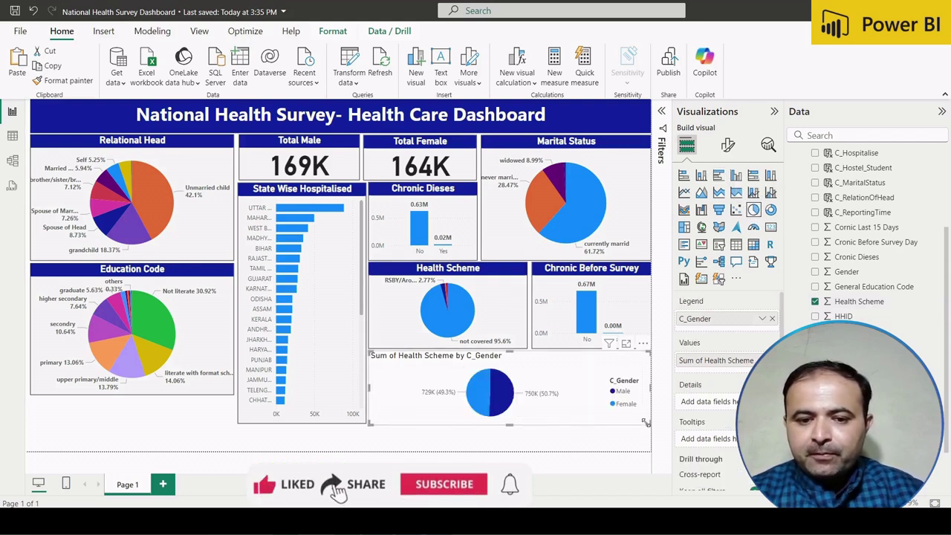
pyautogui.moveTo(647, 422); pyautogui.dragTo(514, 421)
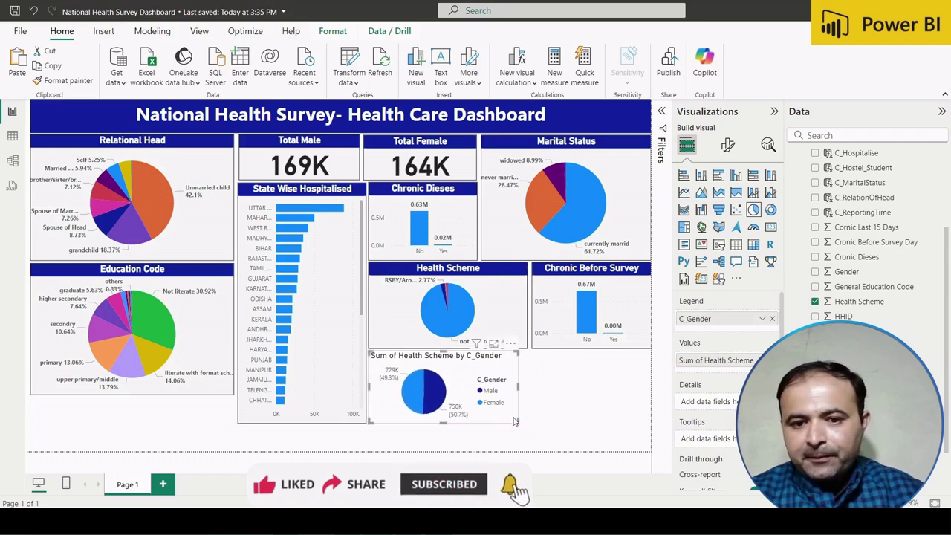
# Narrow the Health Scheme pie slightly and widen the Chronic Before Survey chart toward it to close the gap.
pyautogui.click(521, 321)
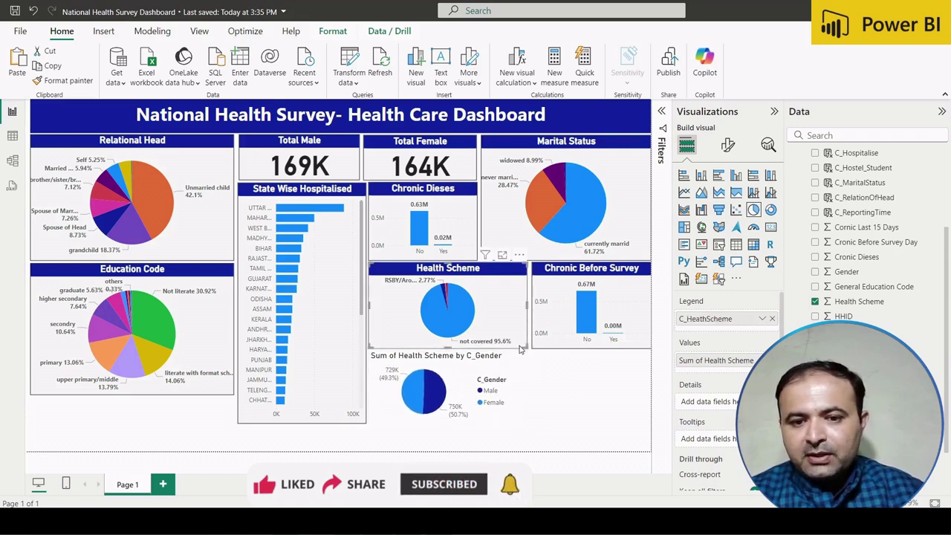
pyautogui.moveTo(520, 350); pyautogui.dragTo(507, 349)
pyautogui.click(534, 343)
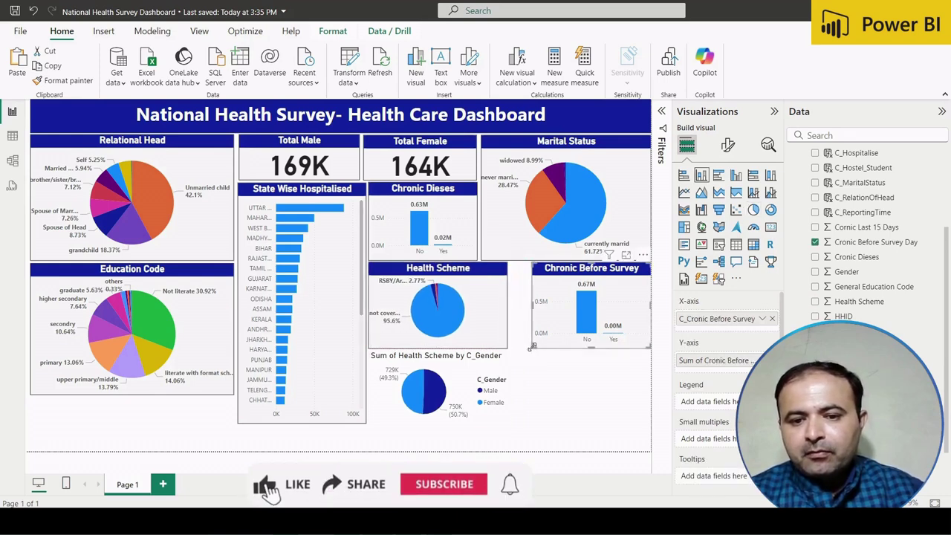
pyautogui.moveTo(532, 347); pyautogui.dragTo(515, 349)
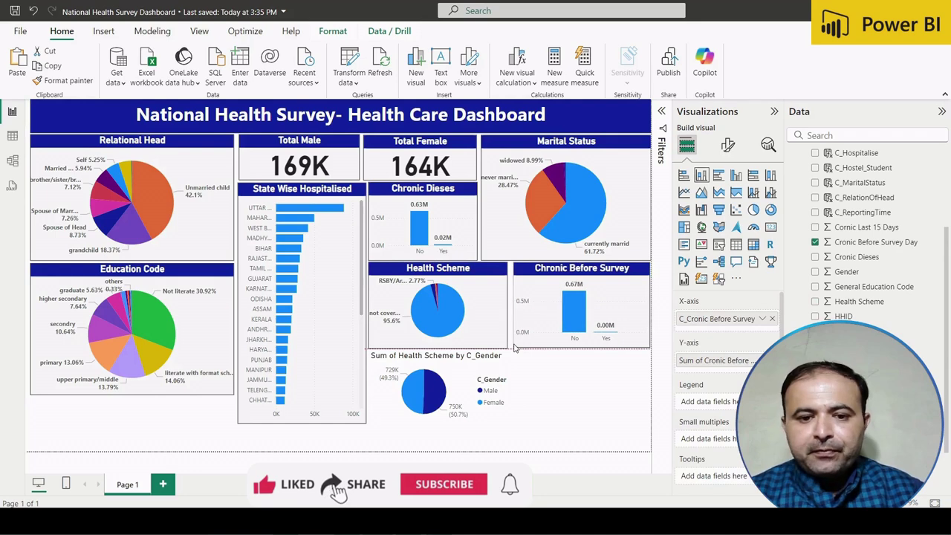
# Copy the Health Scheme pie's formatting onto the gender pie chart below it with the Format painter.
pyautogui.click(476, 336)
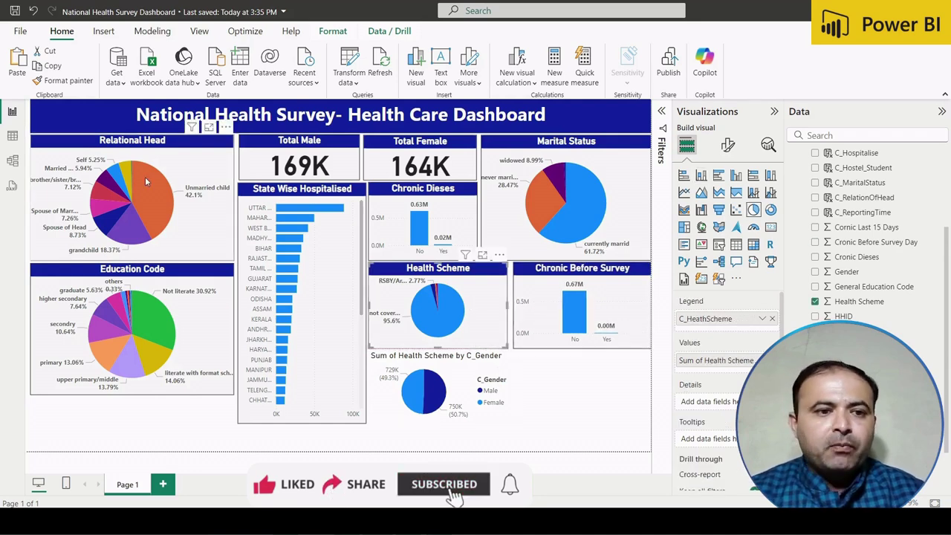
pyautogui.click(63, 80)
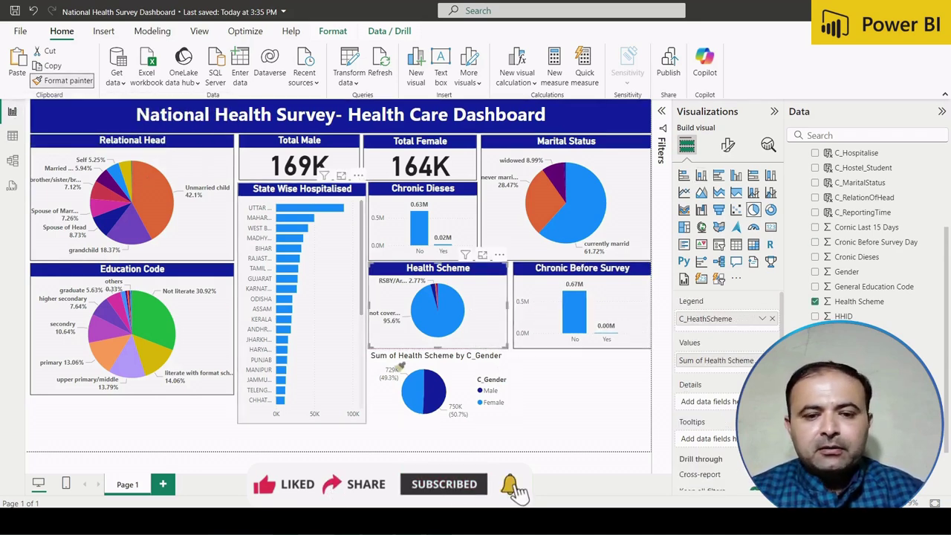
pyautogui.click(463, 380)
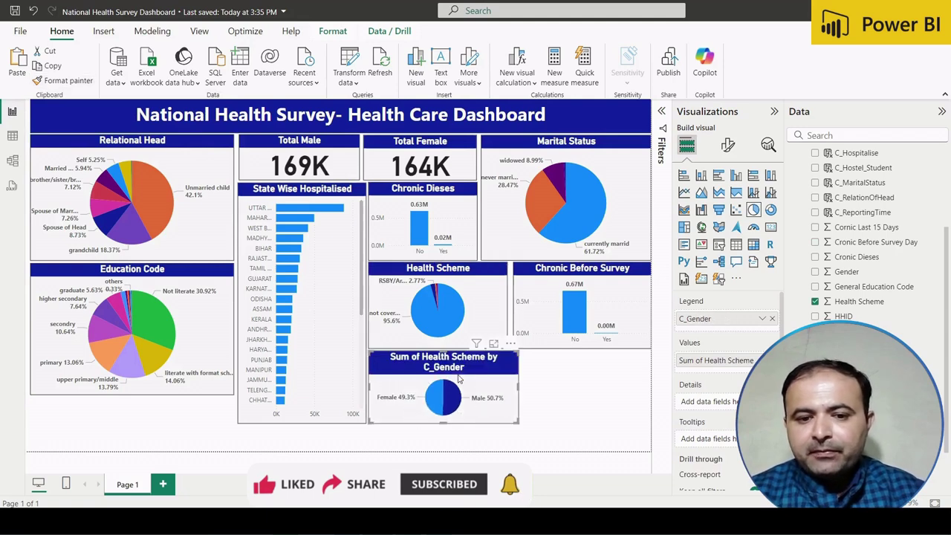
# Change the gender pie chart's title to Gender Wise Health Scheme.
pyautogui.click(727, 146)
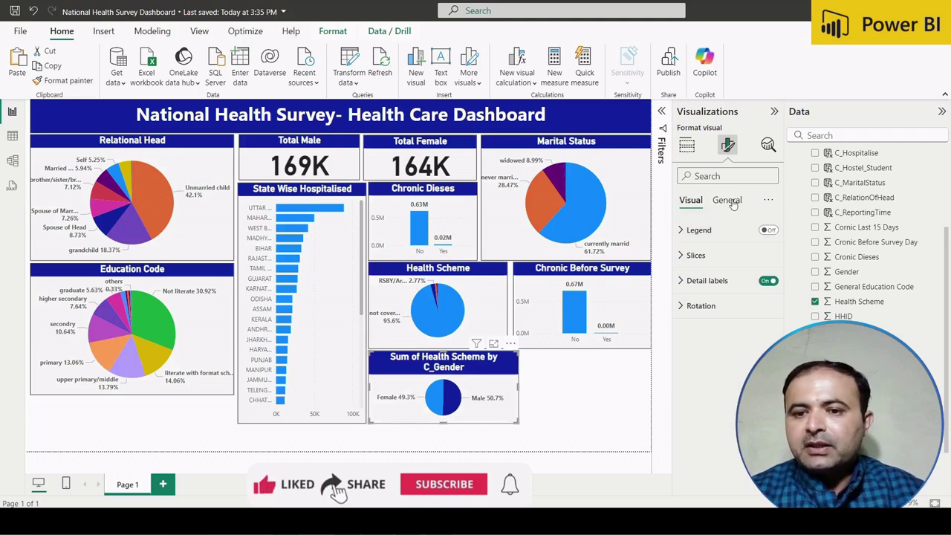
pyautogui.click(728, 200)
pyautogui.click(711, 262)
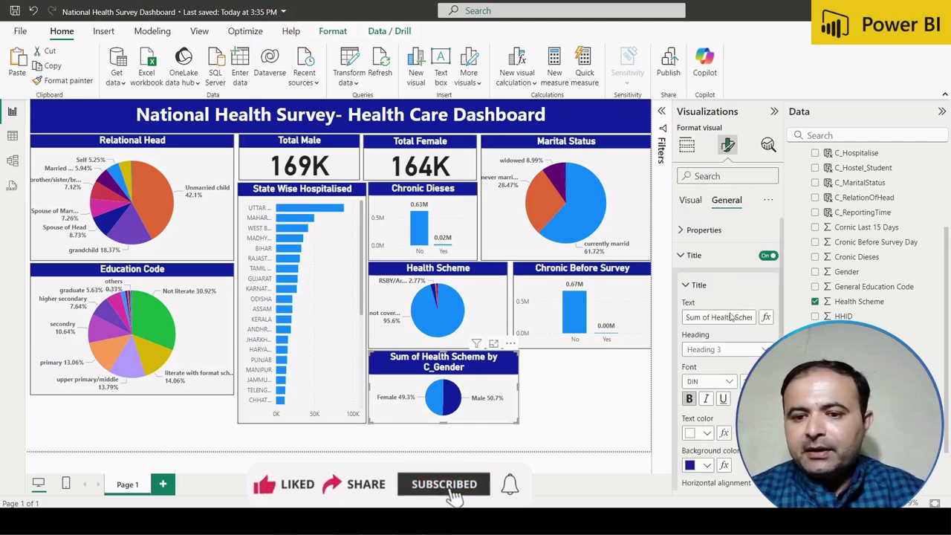
pyautogui.tripleClick(736, 318)
pyautogui.press('End')
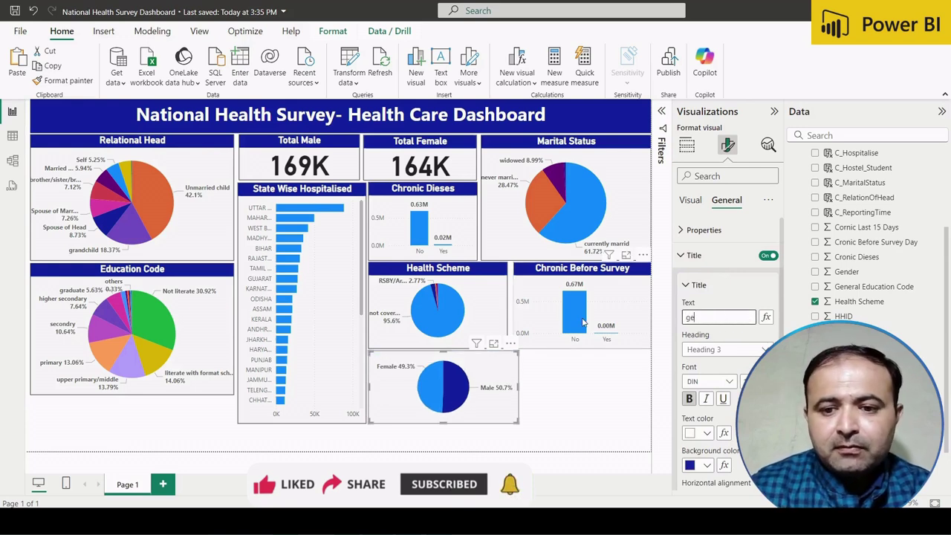
pyautogui.write('gender Wi')
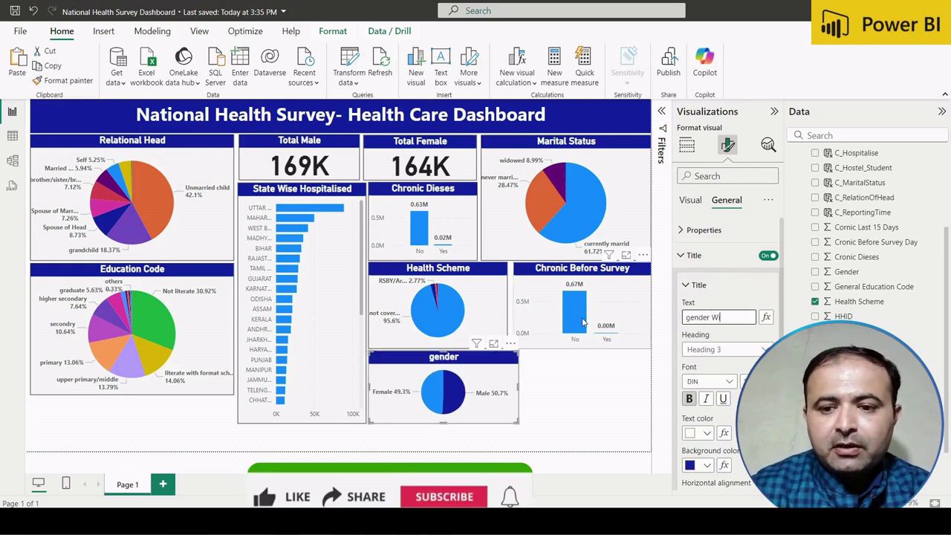
pyautogui.write('se Hela')
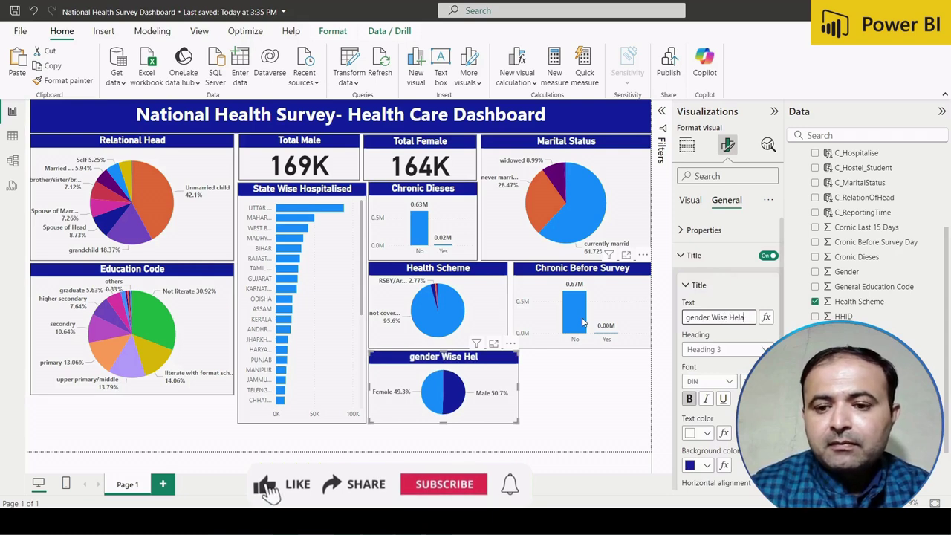
pyautogui.press('BackSpace')
pyautogui.press('BackSpace')
pyautogui.write('al')
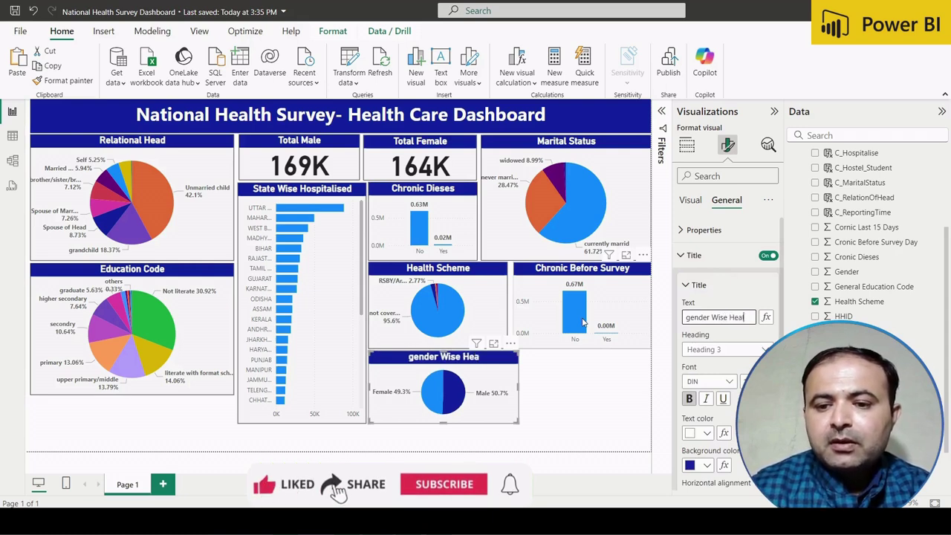
pyautogui.write('th Scheme')
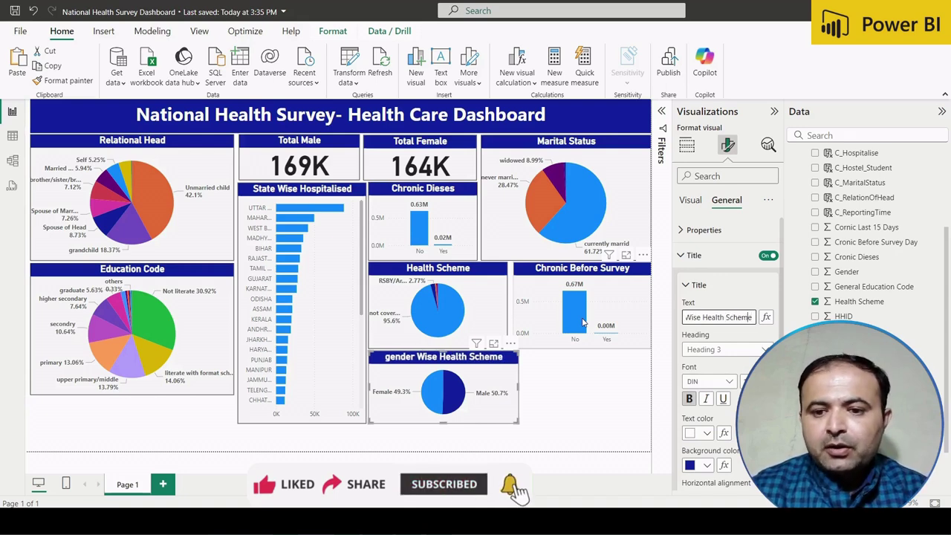
pyautogui.press('Left')
pyautogui.press('Left')
pyautogui.press('Left')
pyautogui.press('Left')
pyautogui.press('Left')
pyautogui.press('Left')
pyautogui.press('Left')
pyautogui.press('Left')
pyautogui.press('Left')
pyautogui.press('Left')
pyautogui.press('Left')
pyautogui.press('Left')
pyautogui.press('Left')
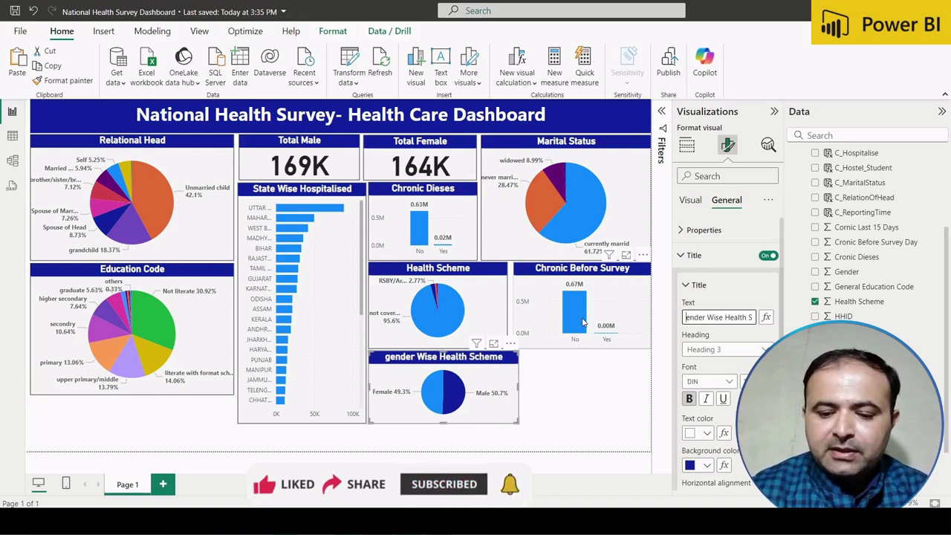
pyautogui.press('Delete')
pyautogui.write('G')
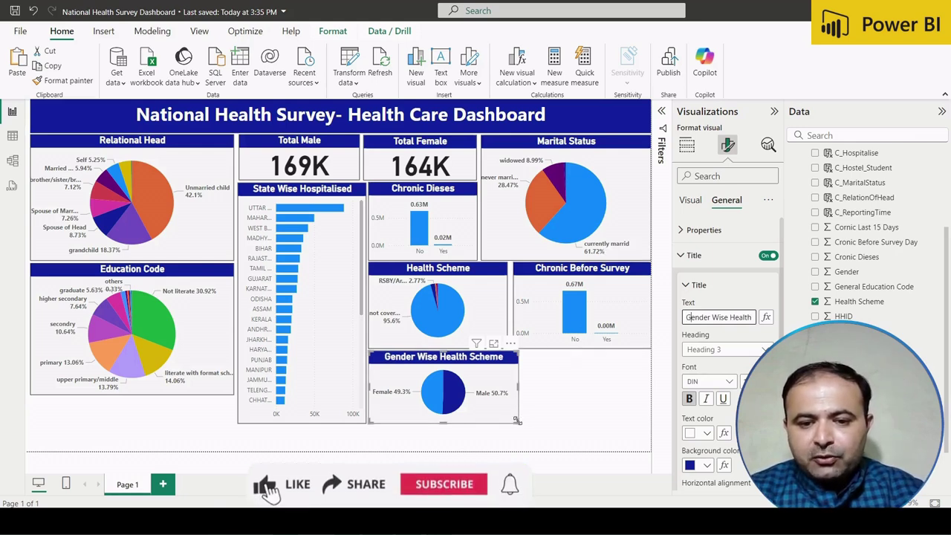
# Align the Gender Wise Health Scheme chart's width with the Health Scheme pie and convert it to a clustered bar chart.
pyautogui.moveTo(518, 421); pyautogui.dragTo(508, 424)
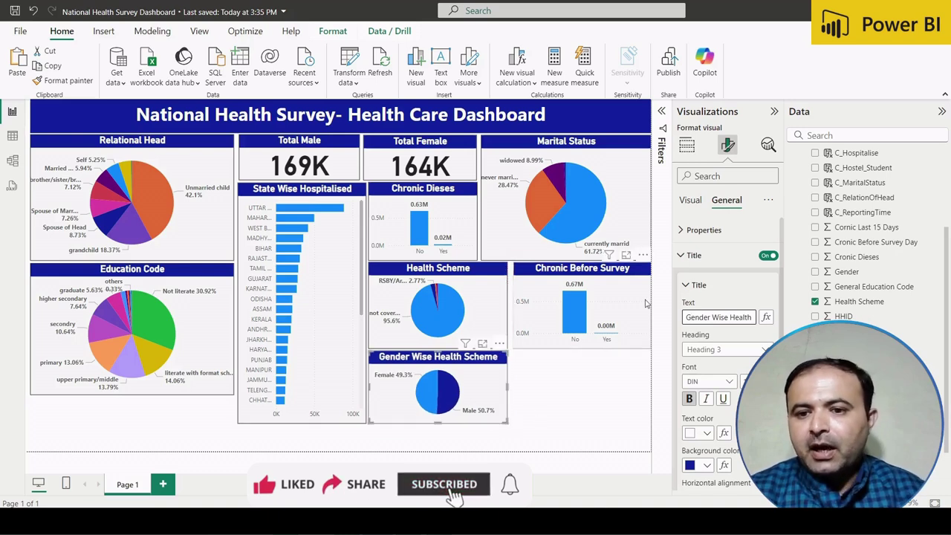
pyautogui.click(689, 145)
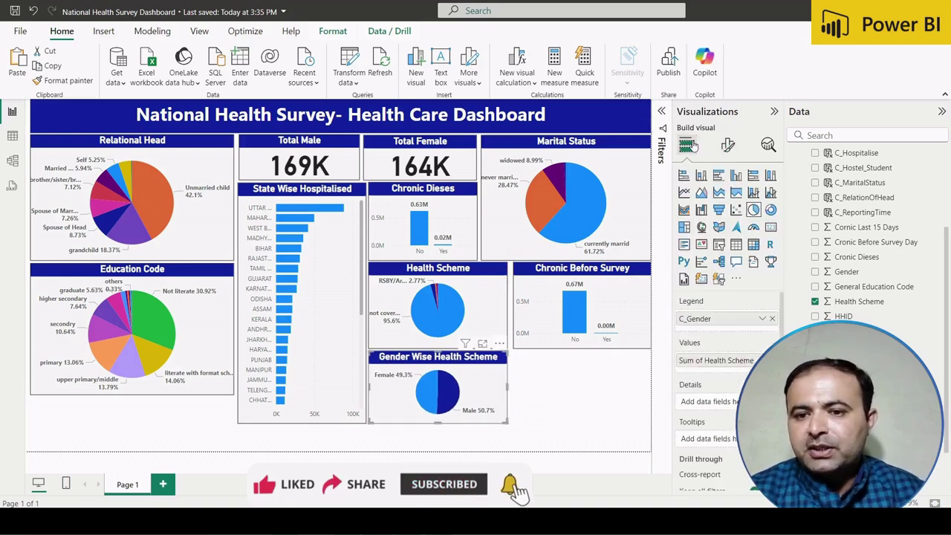
pyautogui.click(719, 176)
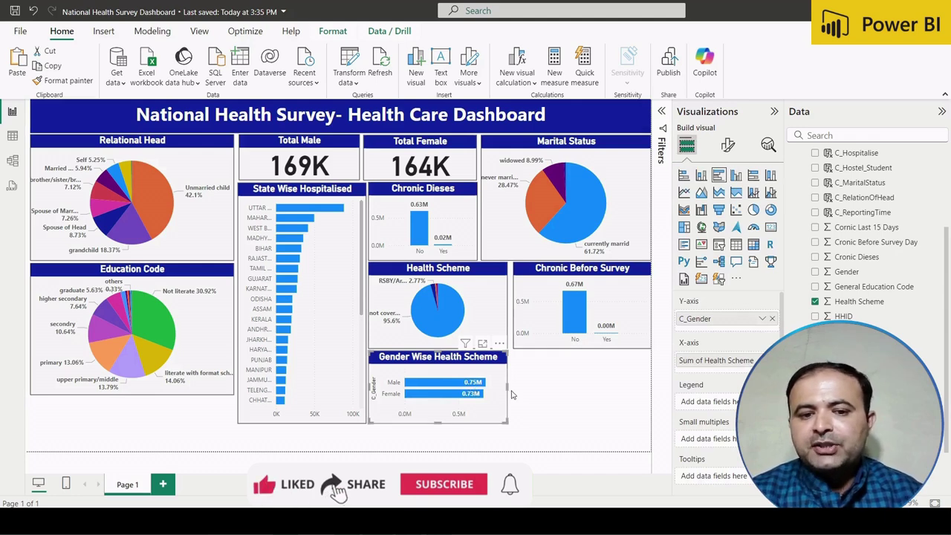
# Examine the Gender Wise Health Scheme chart's background effects and title formatting settings.
pyautogui.click(727, 145)
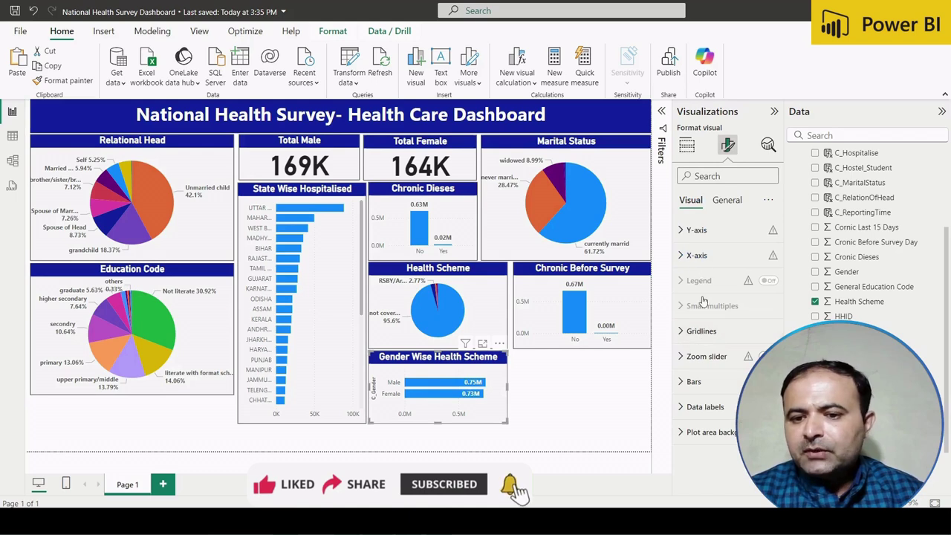
pyautogui.click(719, 204)
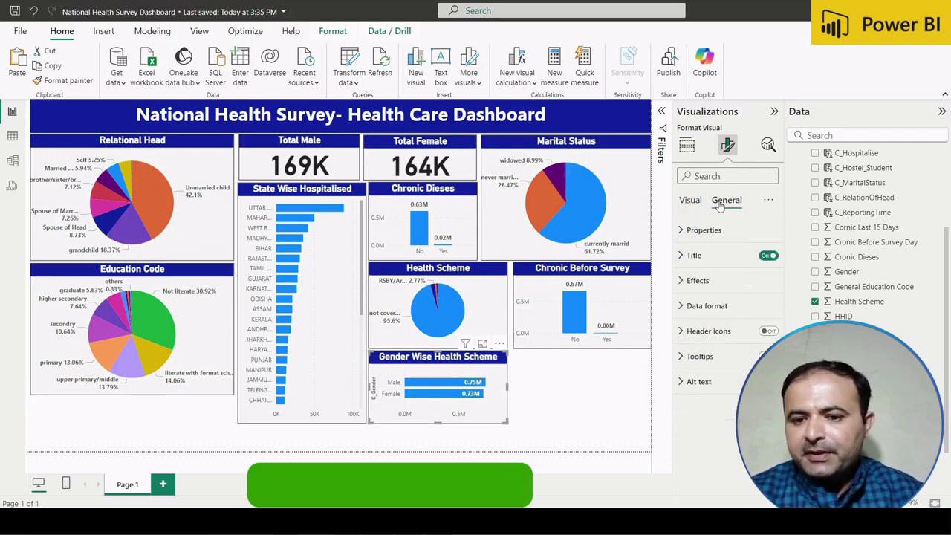
pyautogui.click(698, 280)
pyautogui.scroll(-2, 713, 372)
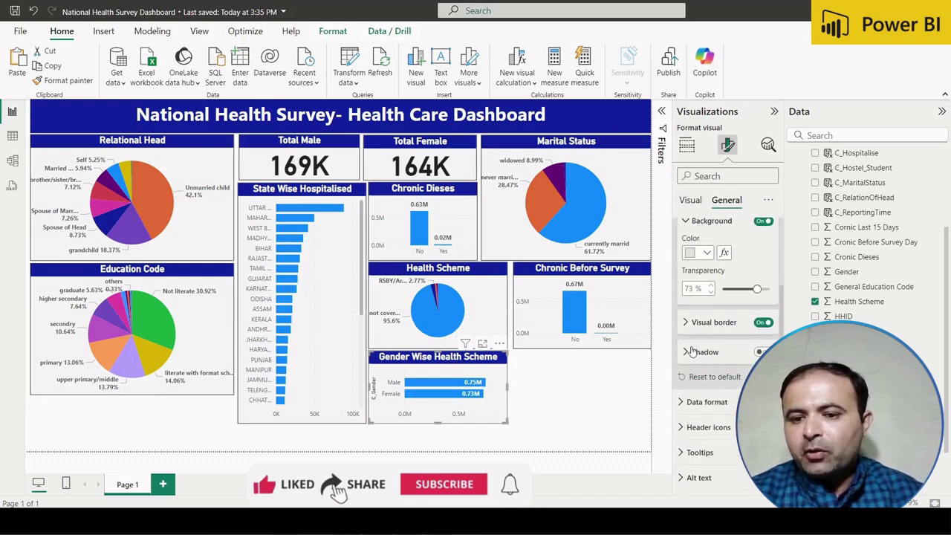
pyautogui.scroll(1, 706, 371)
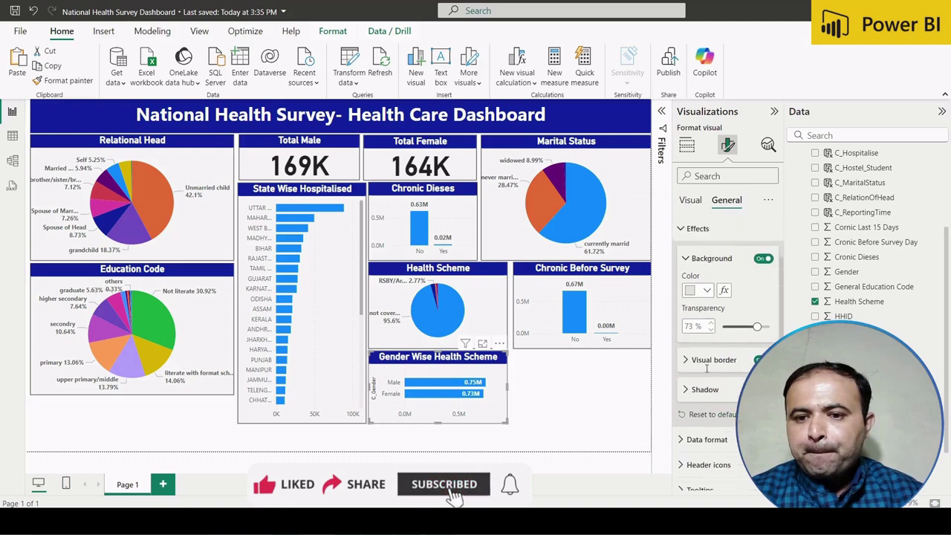
pyautogui.scroll(1, 707, 367)
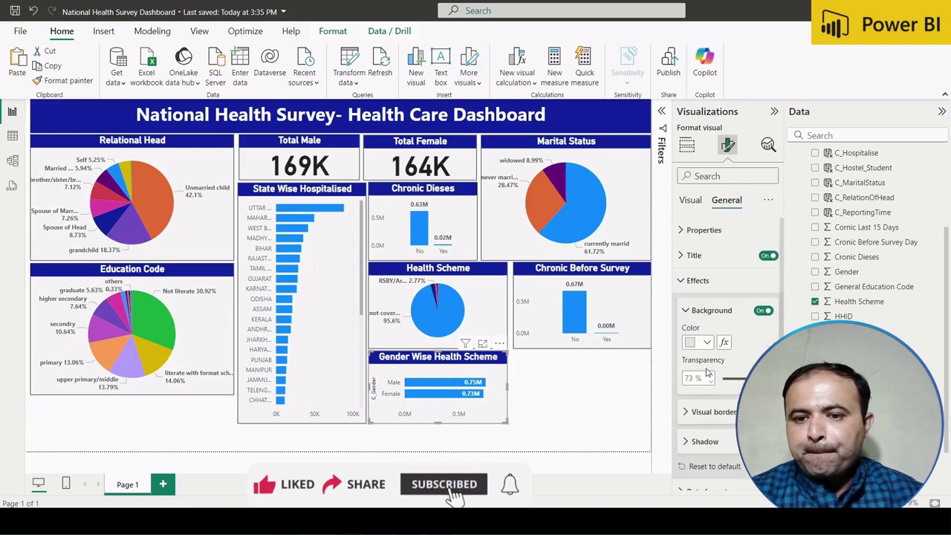
pyautogui.click(684, 256)
pyautogui.scroll(-2, 713, 312)
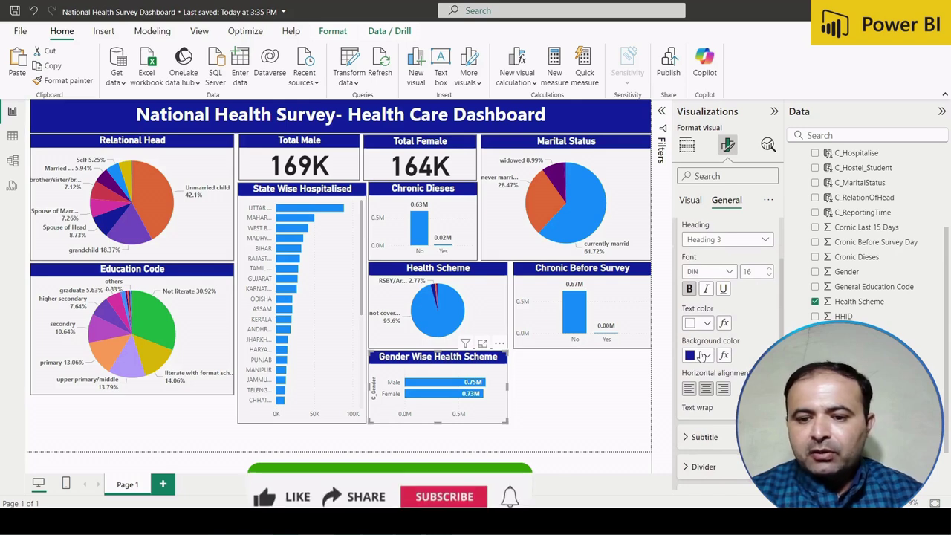
pyautogui.click(726, 208)
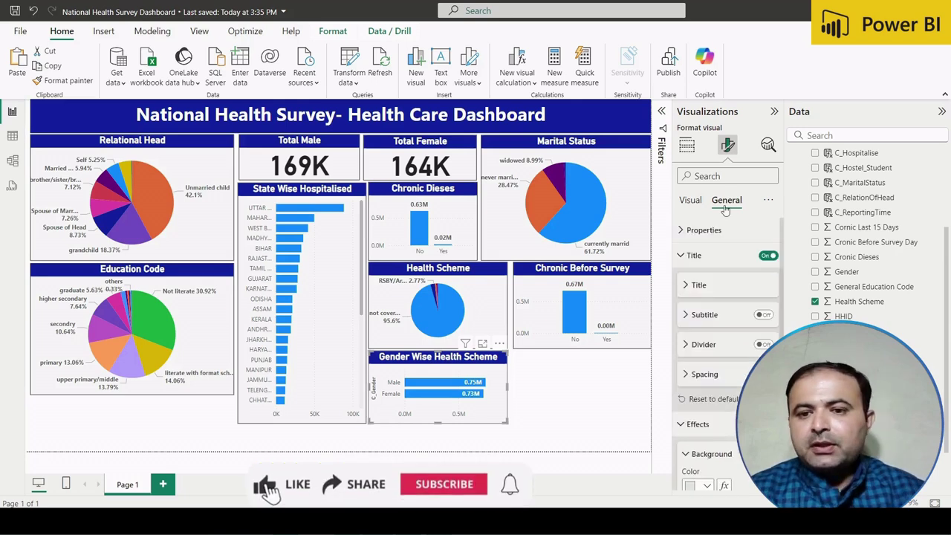
# Set the bar color of the Gender Wise Health Scheme chart to dark red for all categories.
pyautogui.click(690, 200)
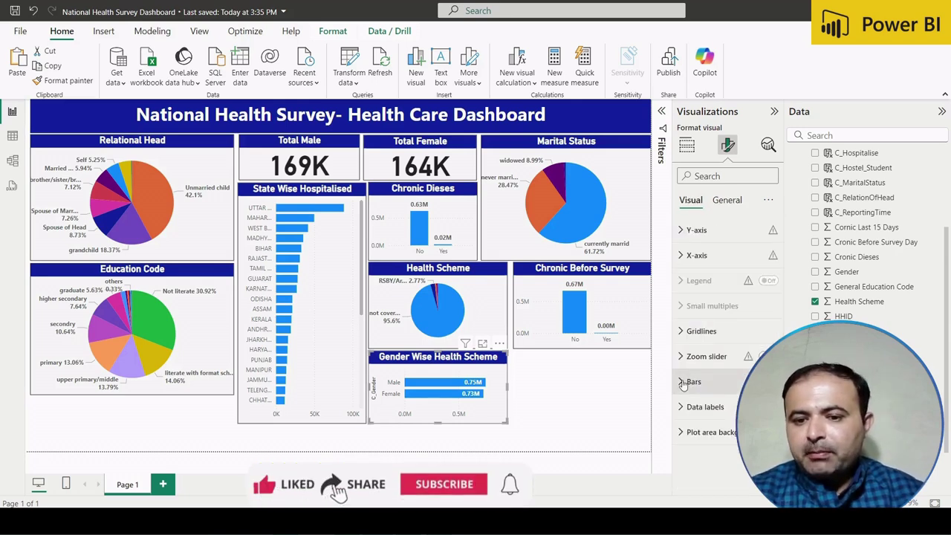
pyautogui.click(684, 382)
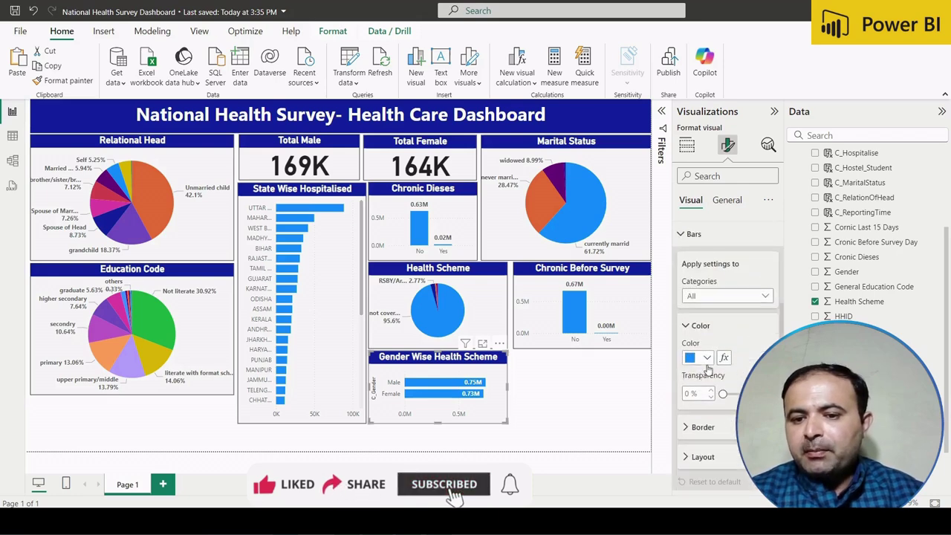
pyautogui.click(707, 362)
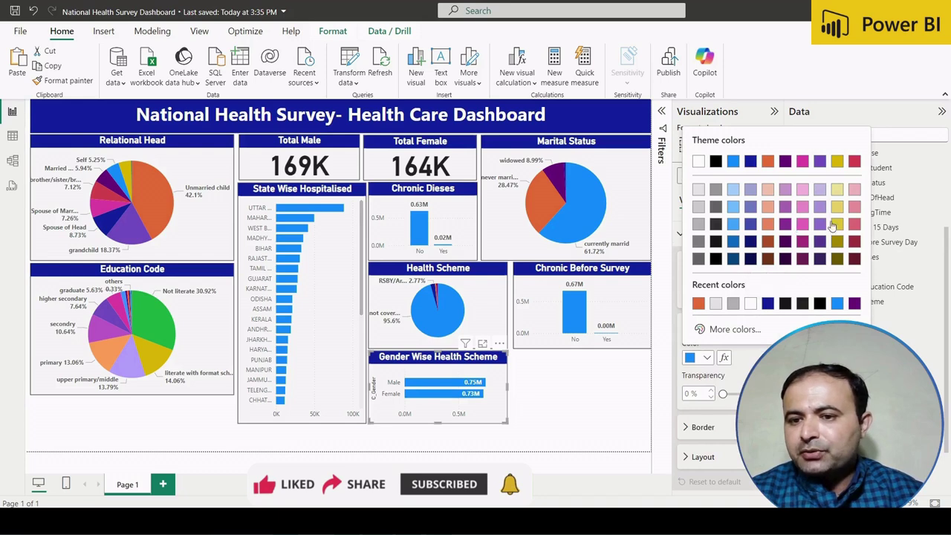
pyautogui.click(855, 243)
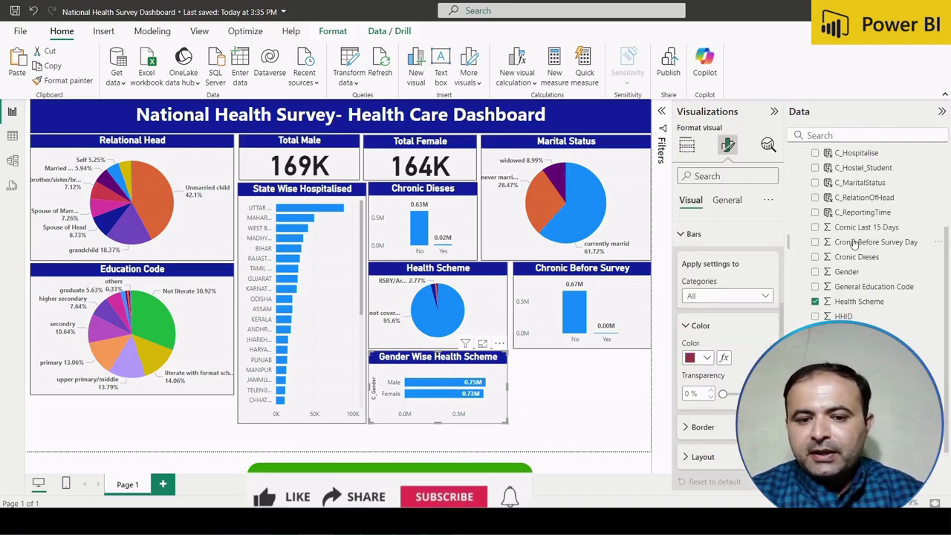
pyautogui.scroll(-1, 728, 312)
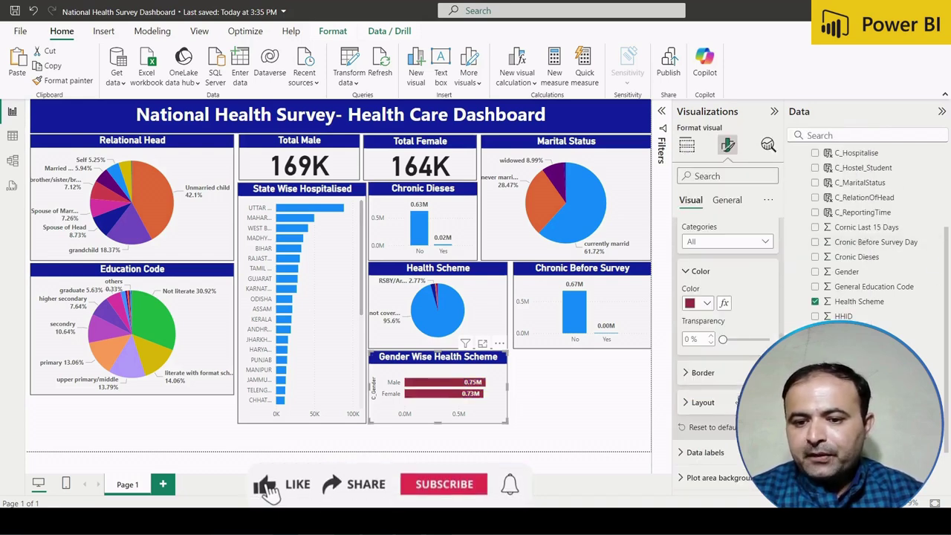
pyautogui.click(543, 394)
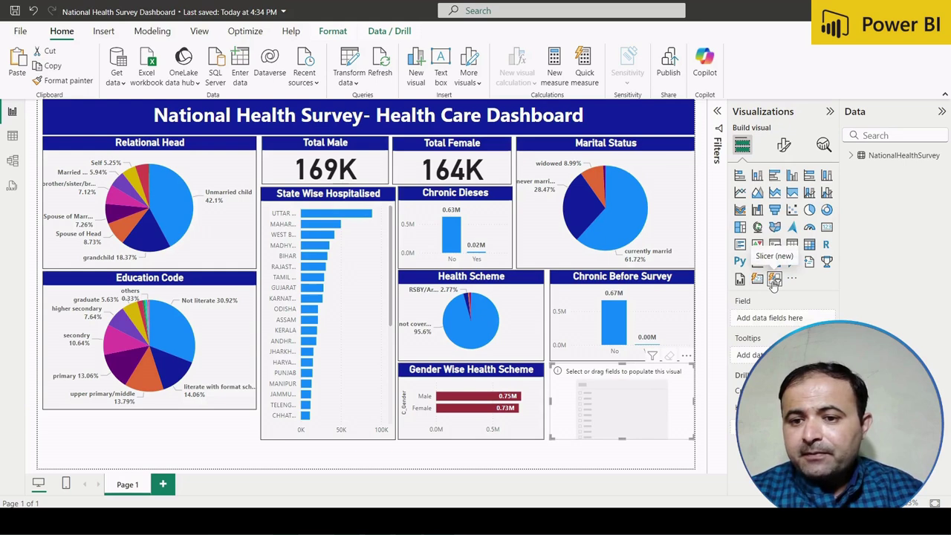
# Move the empty slicer visual below the Gender Wise Health Scheme chart at reduced height and dismiss the import message.
pyautogui.moveTo(622, 365)
pyautogui.mouseDown()
pyautogui.moveTo(626, 405)
pyautogui.moveTo(449, 453)
pyautogui.mouseUp()
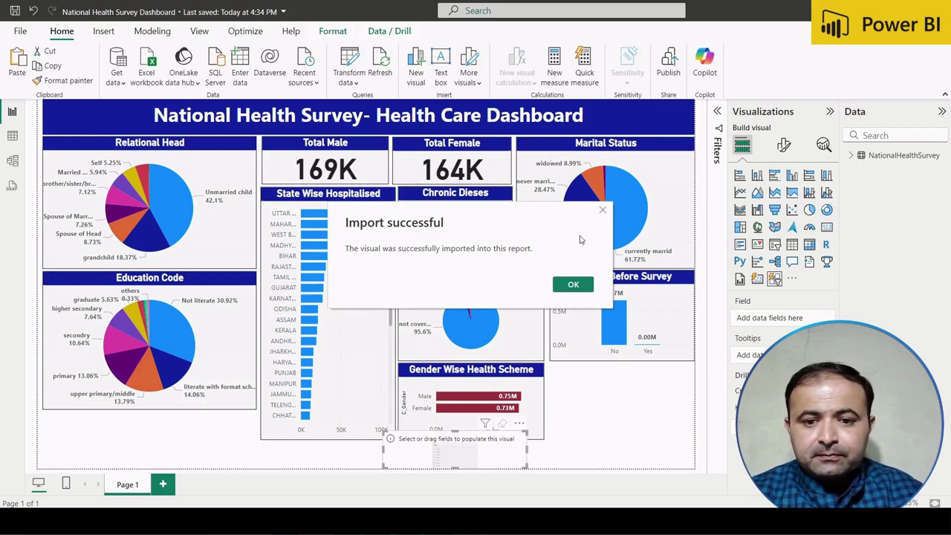
pyautogui.click(579, 284)
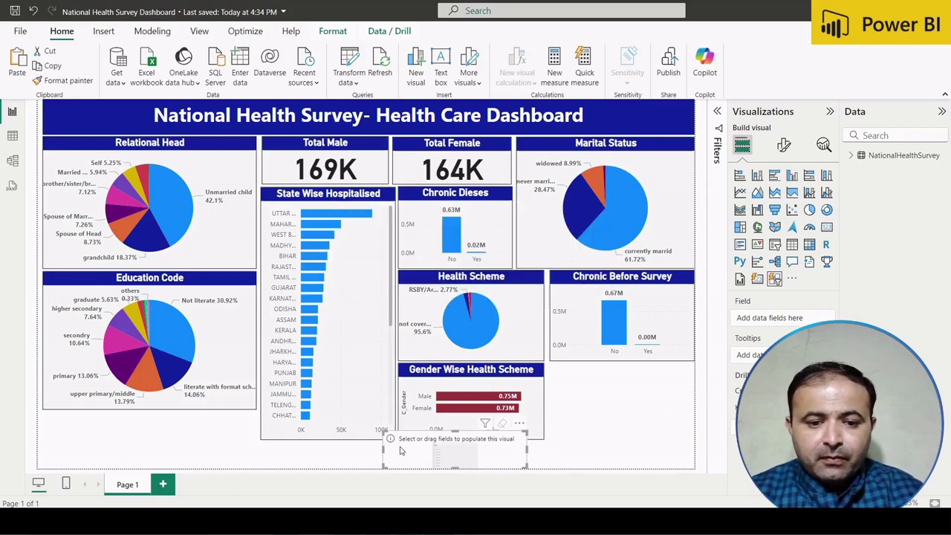
# Stretch the empty slicer across the full page width below the charts and reduce its height to clear them.
pyautogui.moveTo(383, 449); pyautogui.dragTo(42, 444)
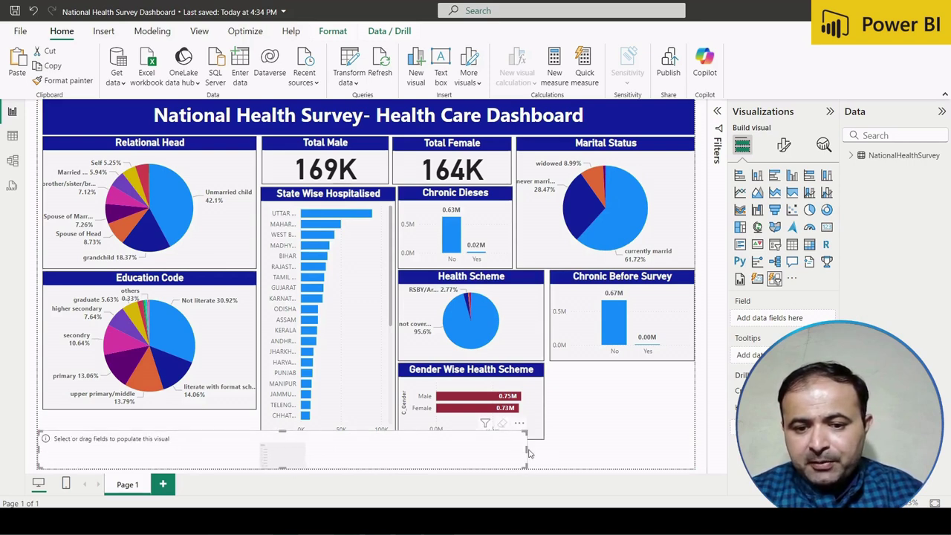
pyautogui.moveTo(526, 450); pyautogui.dragTo(689, 449)
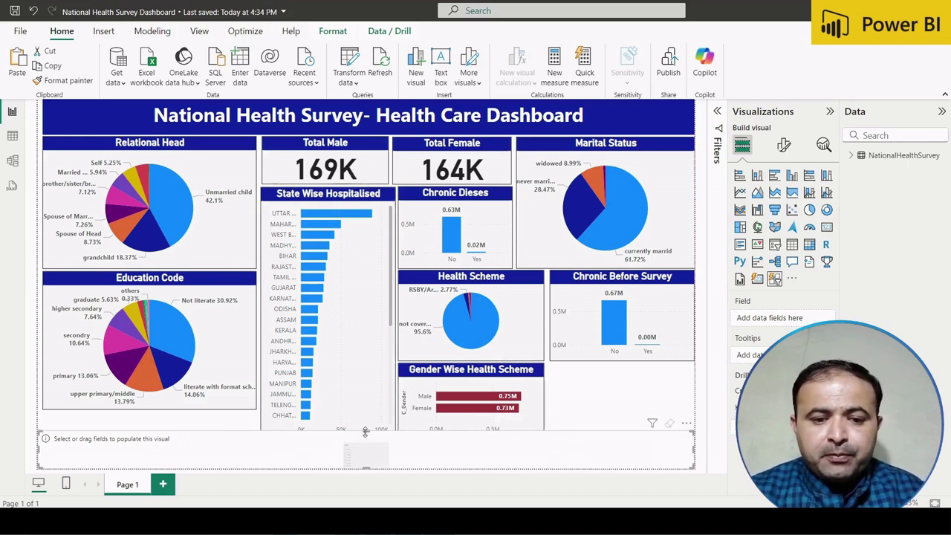
pyautogui.moveTo(366, 433); pyautogui.dragTo(366, 443)
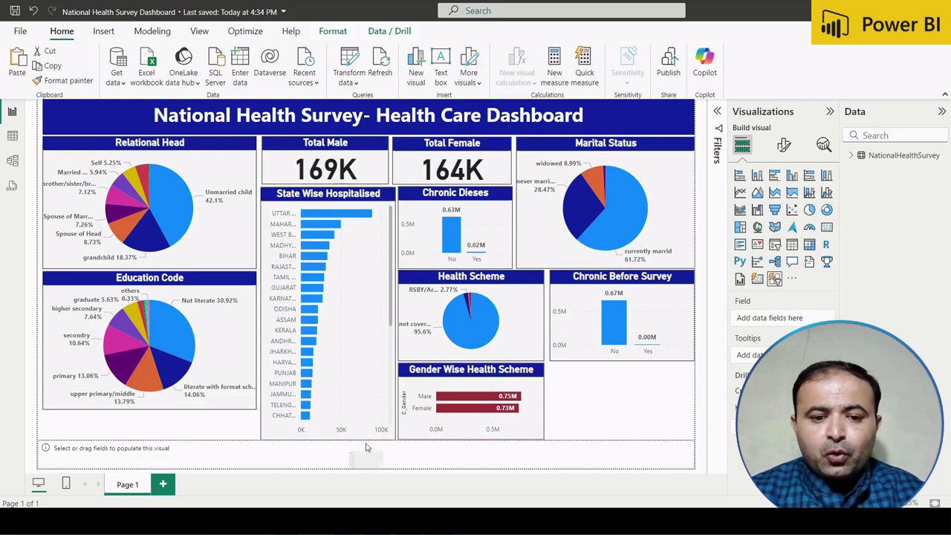
# Examine the distinct values of the State_Region and State columns in the data table, and return to the report.
pyautogui.click(12, 136)
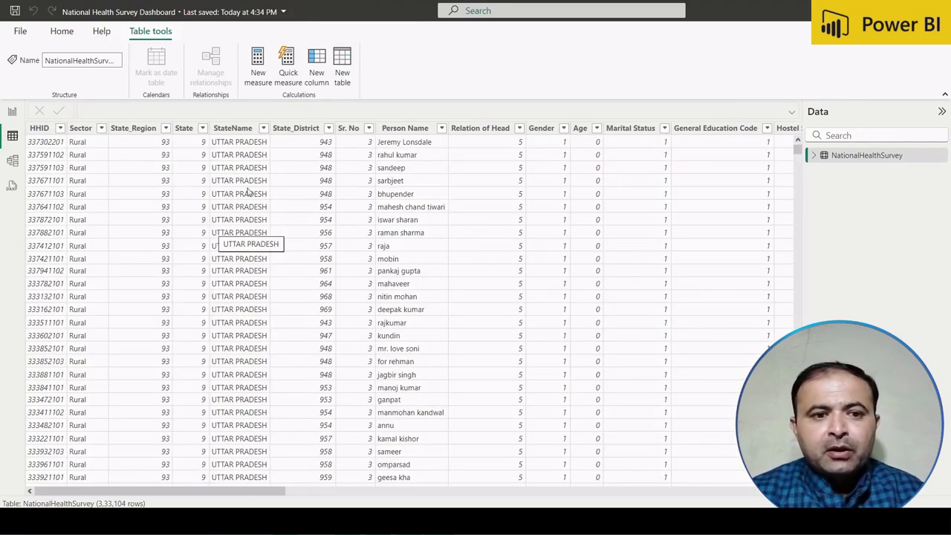
pyautogui.click(166, 129)
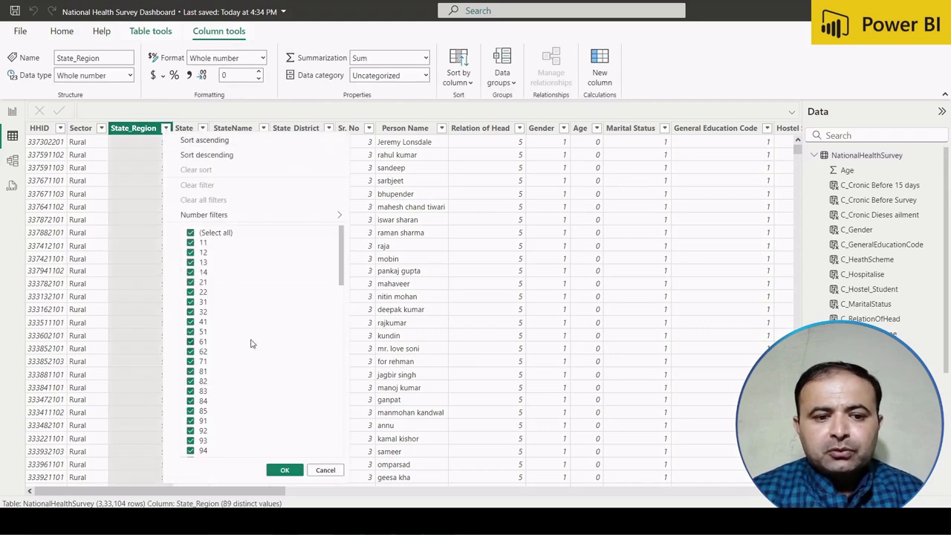
pyautogui.scroll(-5, 272, 411)
pyautogui.scroll(-3, 271, 409)
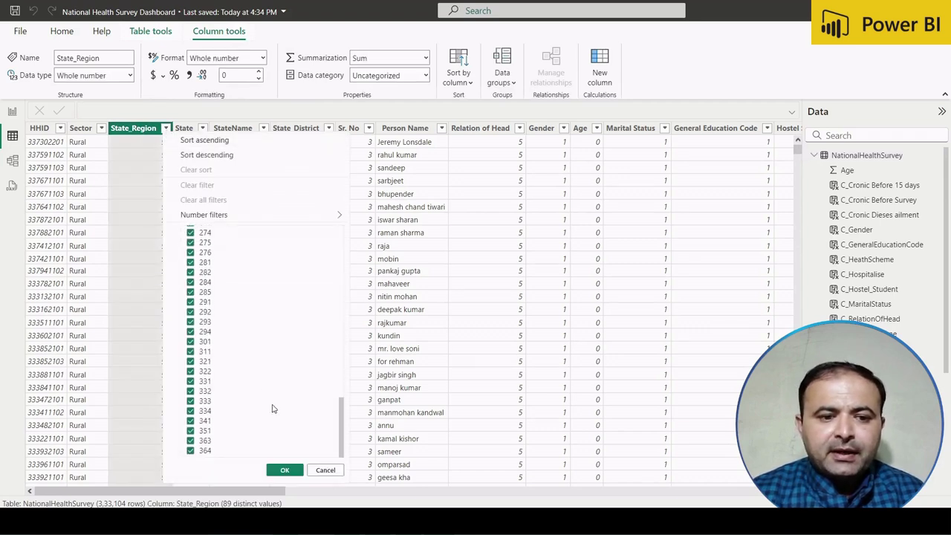
pyautogui.click(340, 473)
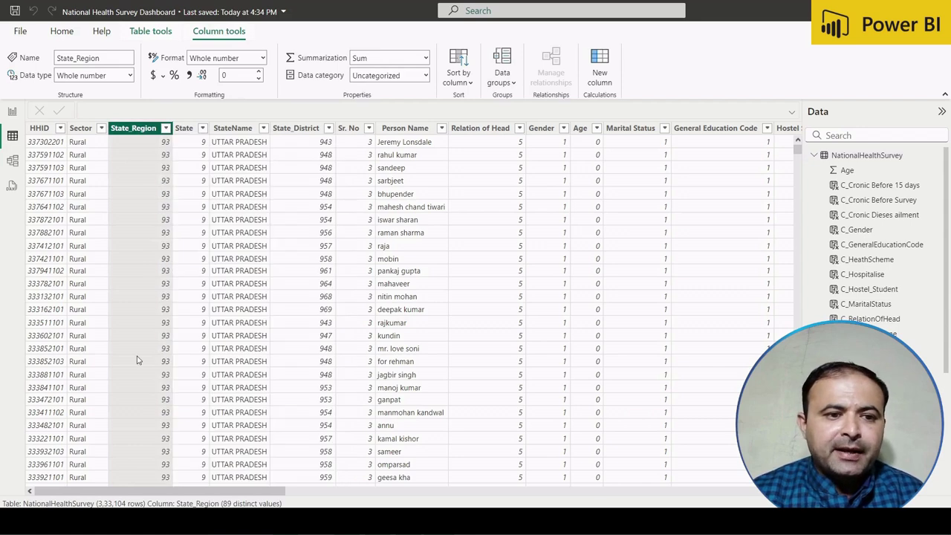
pyautogui.click(195, 129)
pyautogui.click(203, 129)
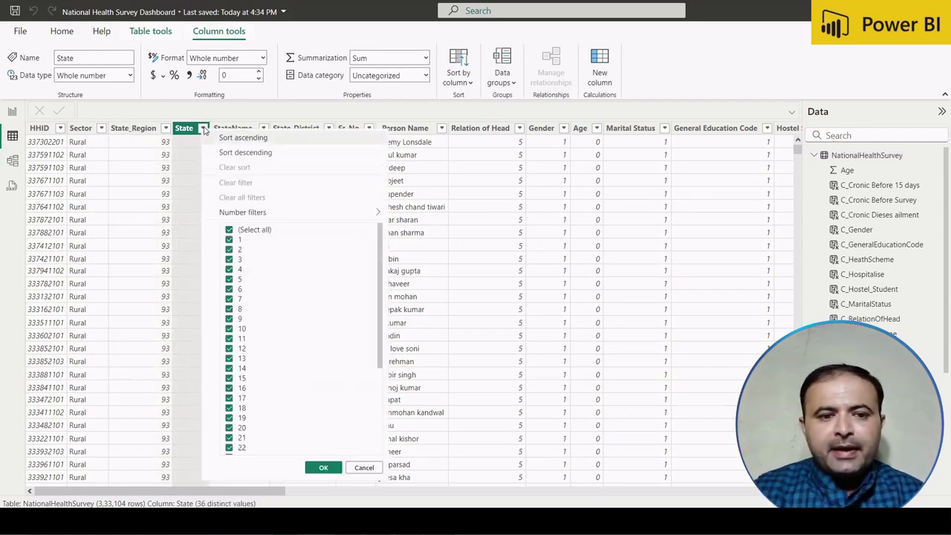
pyautogui.click(367, 467)
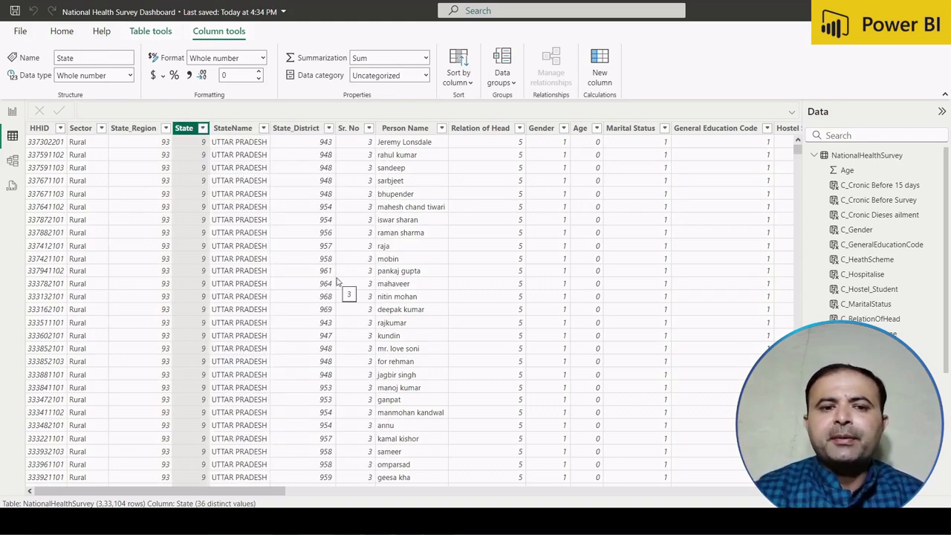
pyautogui.click(13, 112)
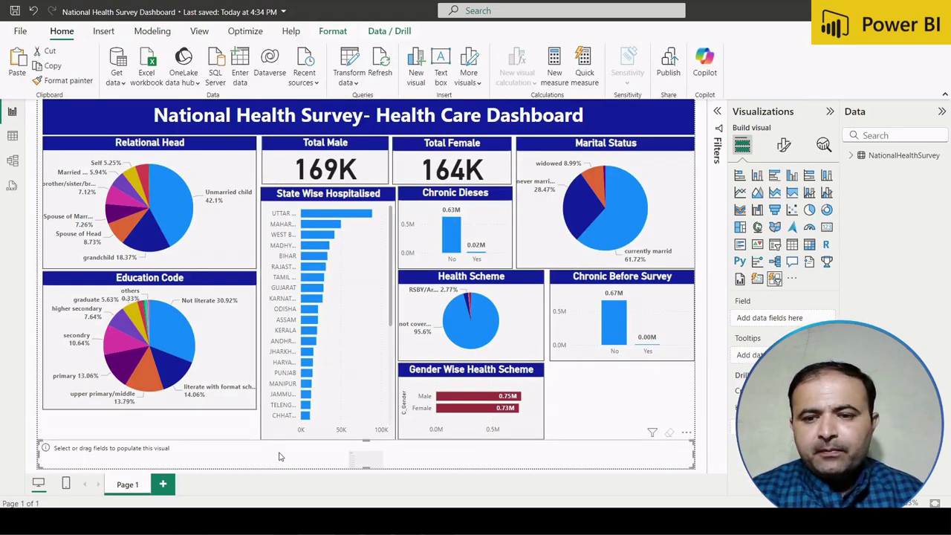
# Add the State column from NationalHealthSurvey as the slicer's field, moving it out of the tooltips.
pyautogui.click(853, 156)
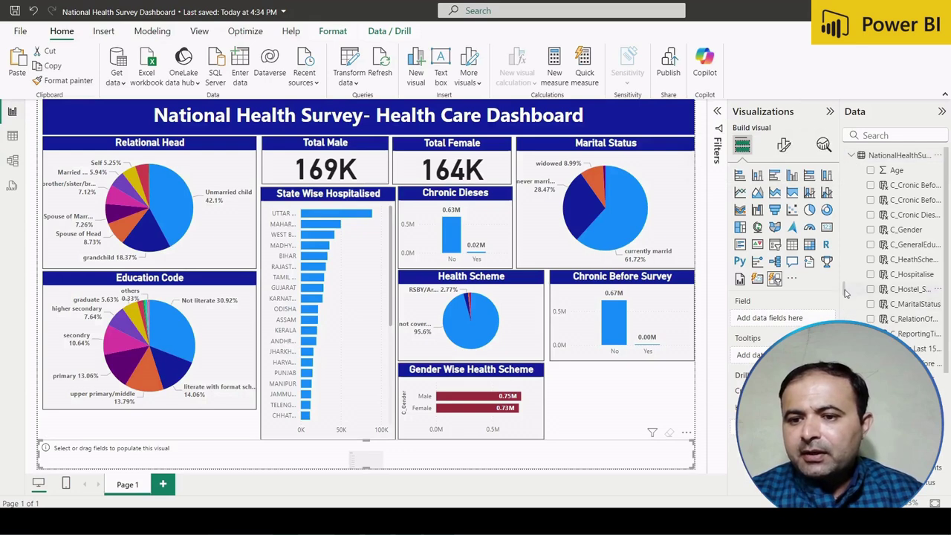
pyautogui.moveTo(839, 285); pyautogui.dragTo(818, 286)
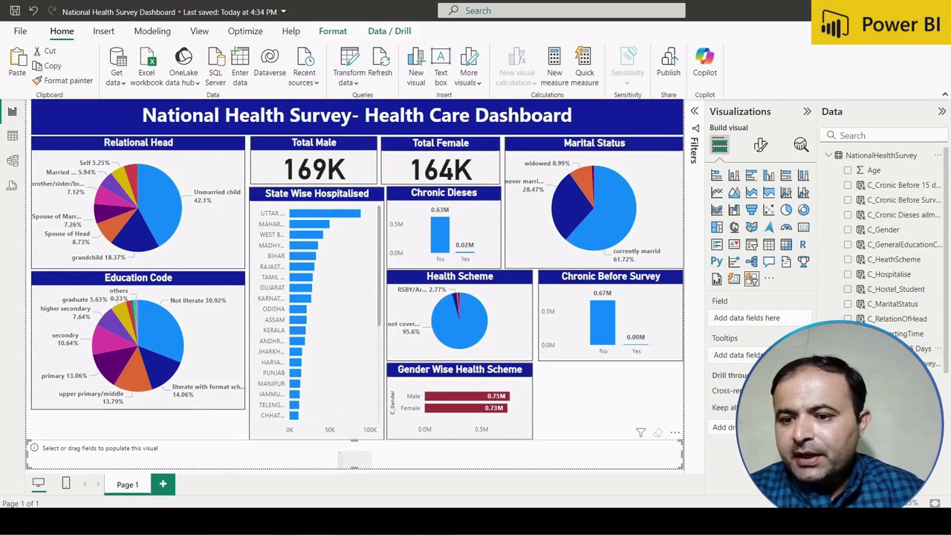
pyautogui.scroll(-5, 821, 297)
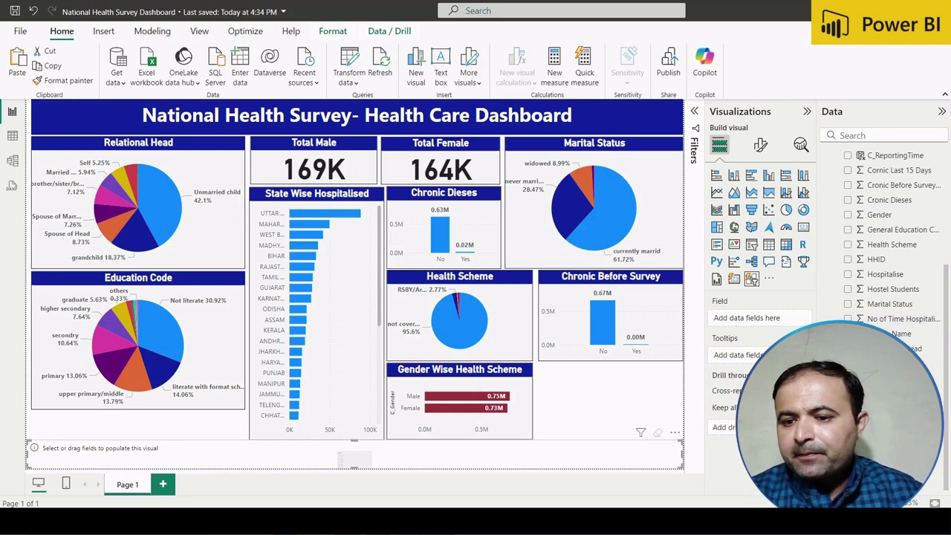
pyautogui.moveTo(691, 408); pyautogui.dragTo(740, 355)
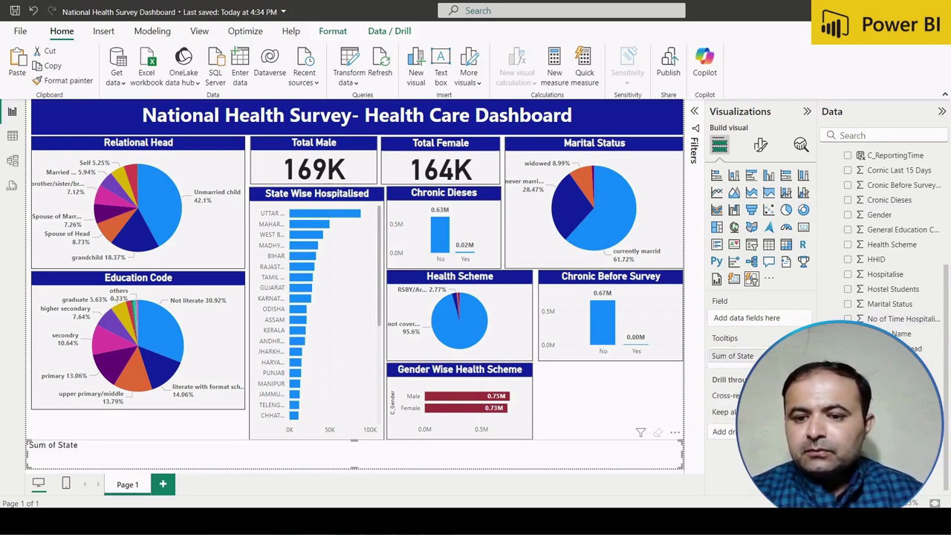
pyautogui.moveTo(733, 356); pyautogui.dragTo(762, 331)
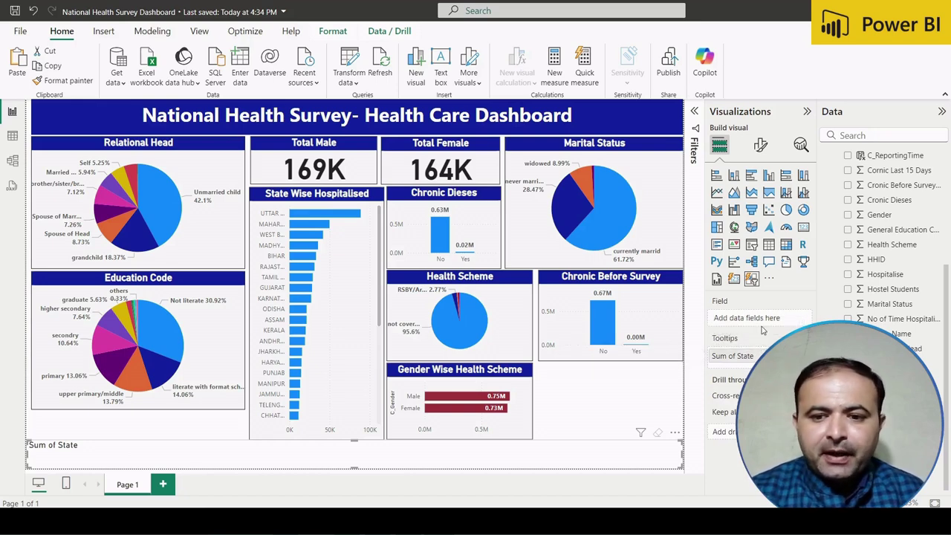
pyautogui.moveTo(751, 356); pyautogui.dragTo(749, 325)
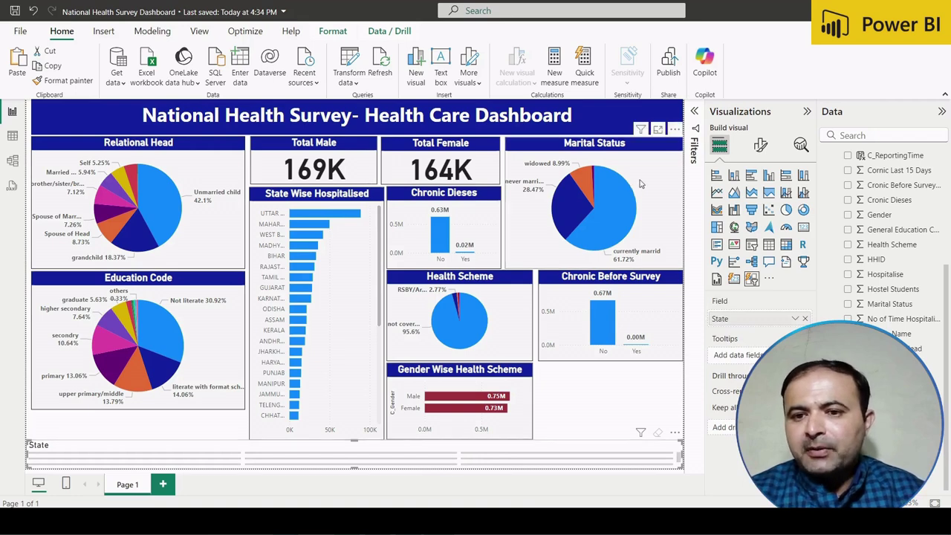
# Set the State slicer's layout arrangement to Single row.
pyautogui.click(762, 146)
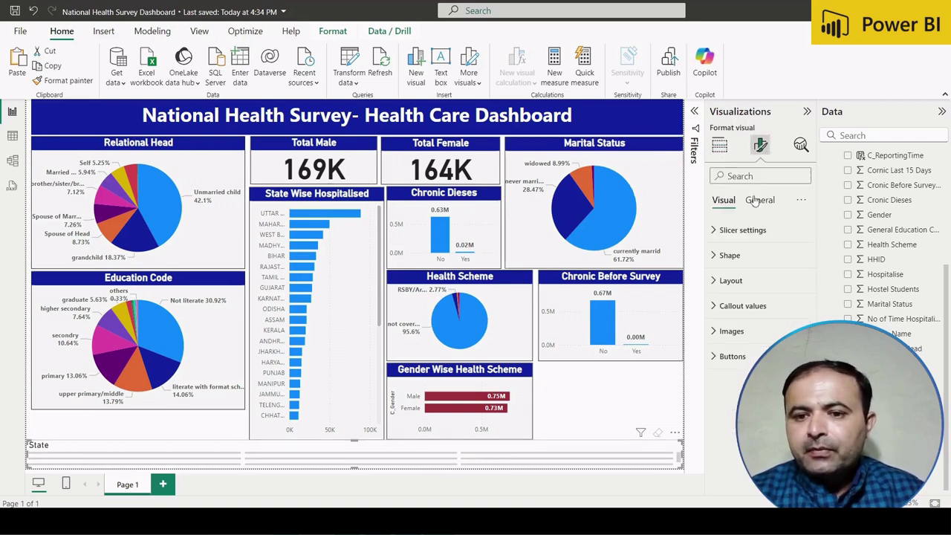
pyautogui.click(715, 231)
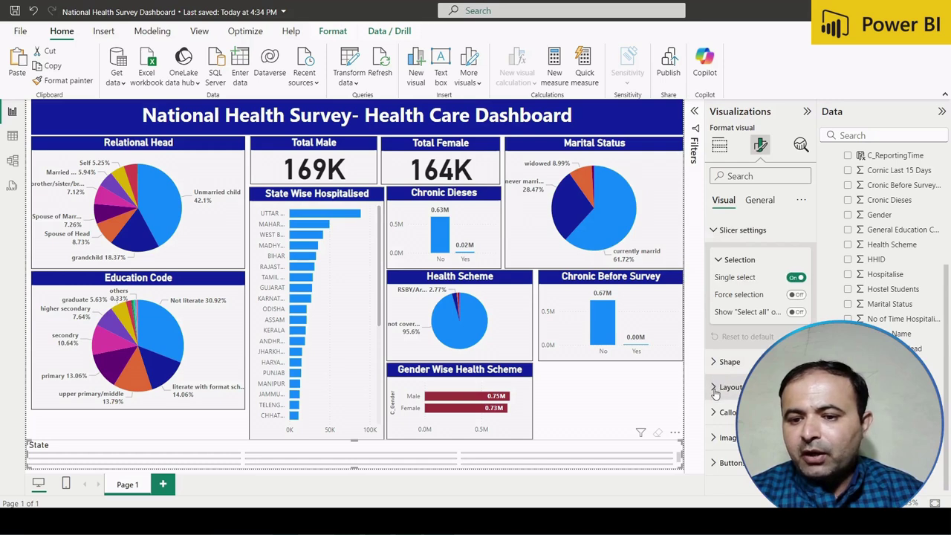
pyautogui.click(716, 414)
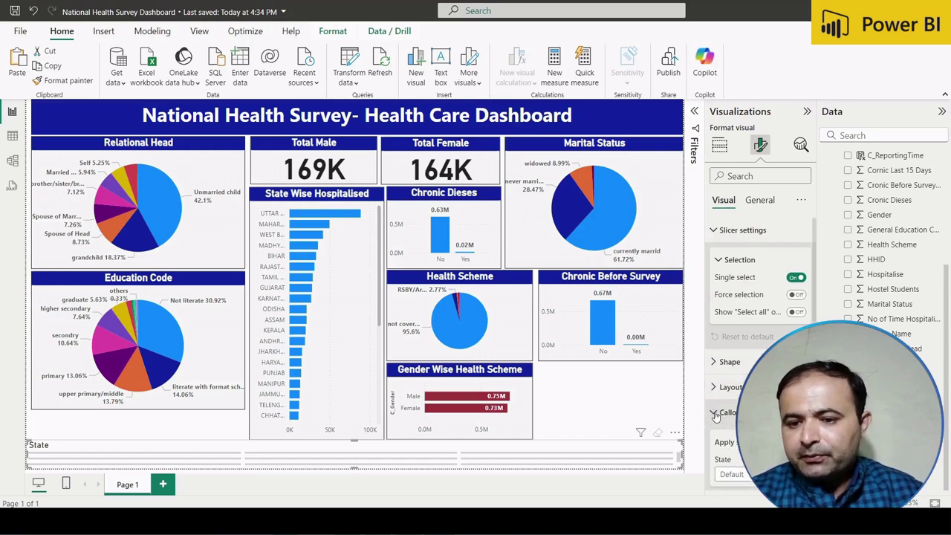
pyautogui.scroll(-3, 716, 417)
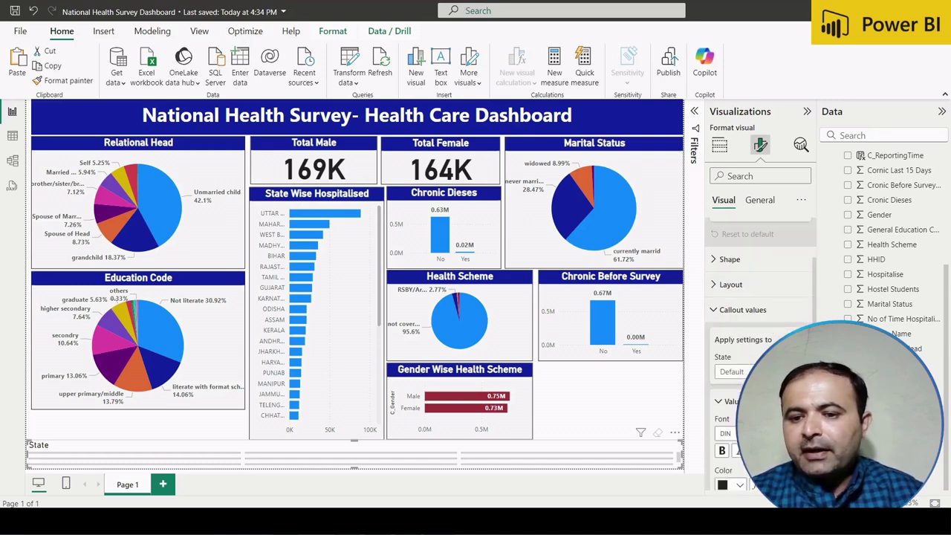
pyautogui.click(736, 372)
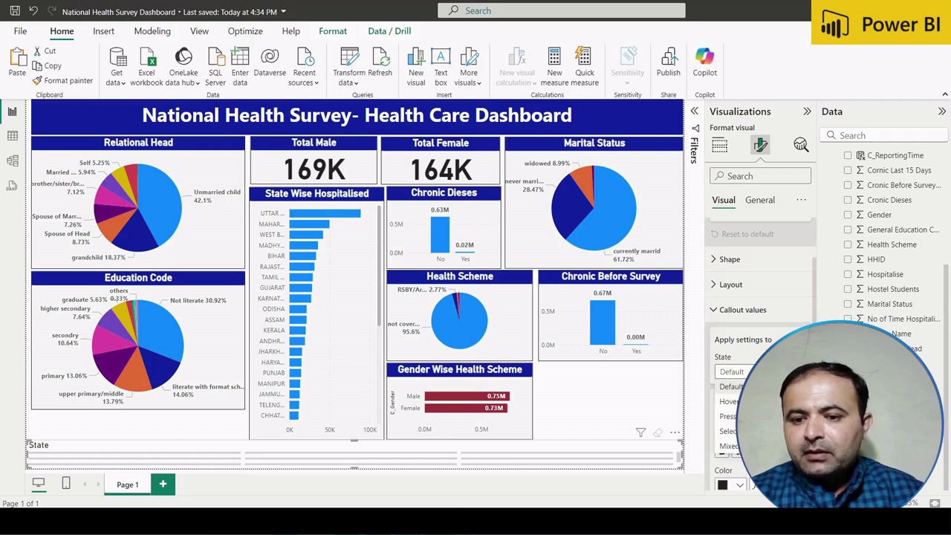
pyautogui.click(766, 371)
pyautogui.click(725, 201)
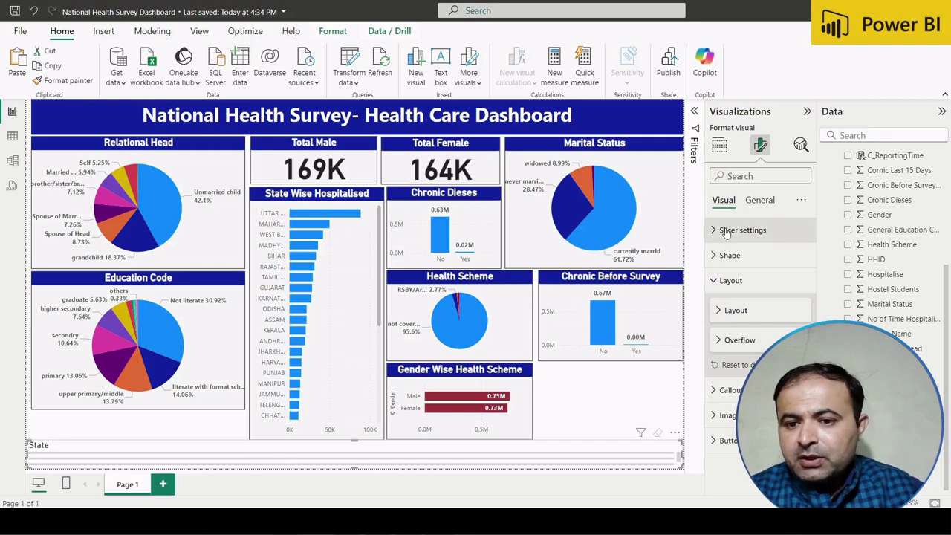
pyautogui.click(720, 313)
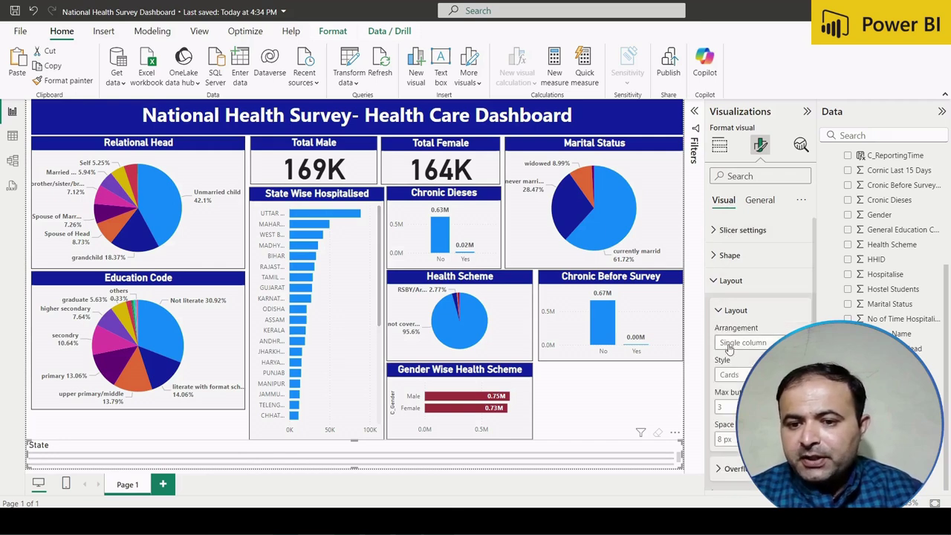
pyautogui.scroll(-1, 736, 371)
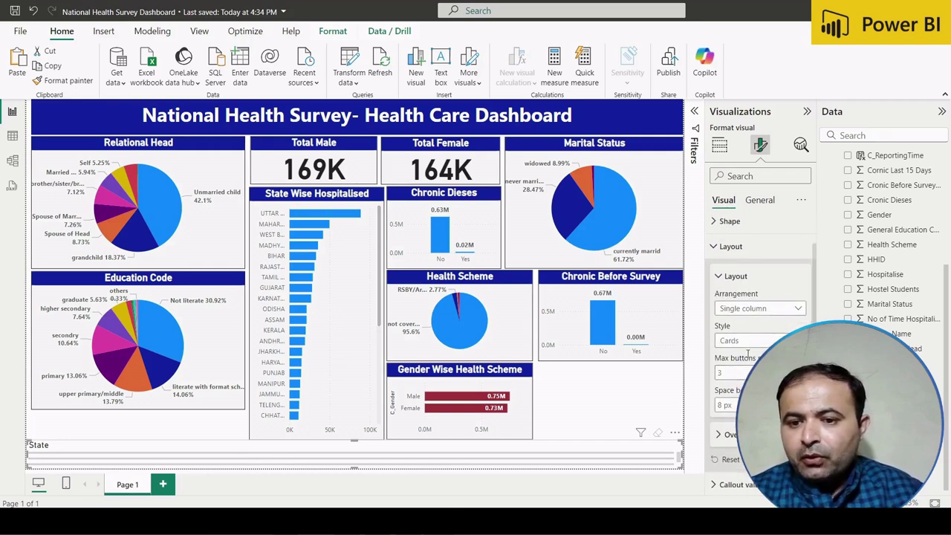
pyautogui.click(737, 312)
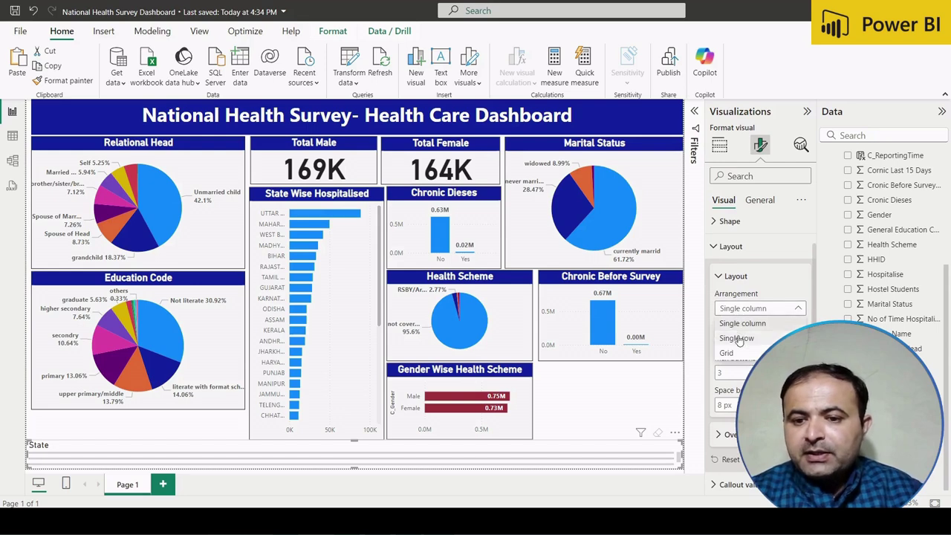
pyautogui.click(739, 338)
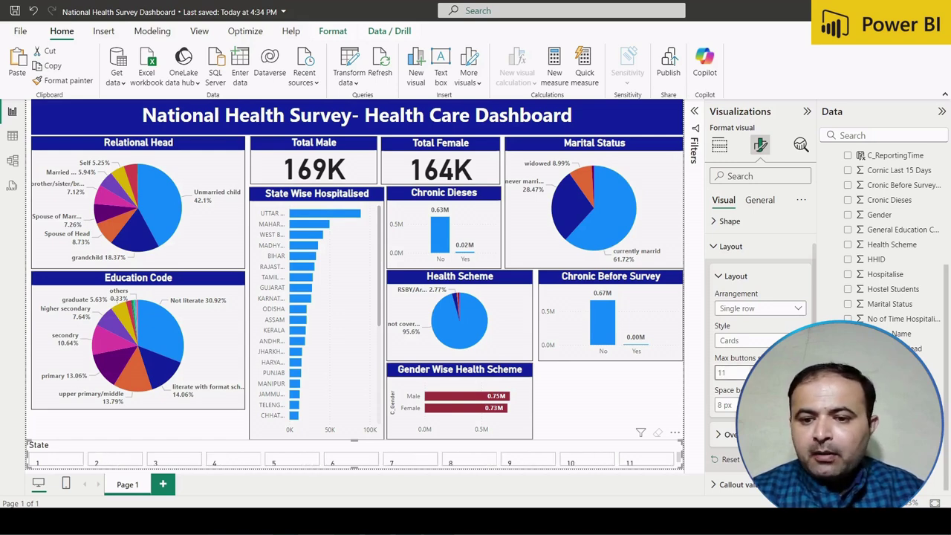
# Turn off the State slicer's title and set its background color to dark blue.
pyautogui.click(760, 200)
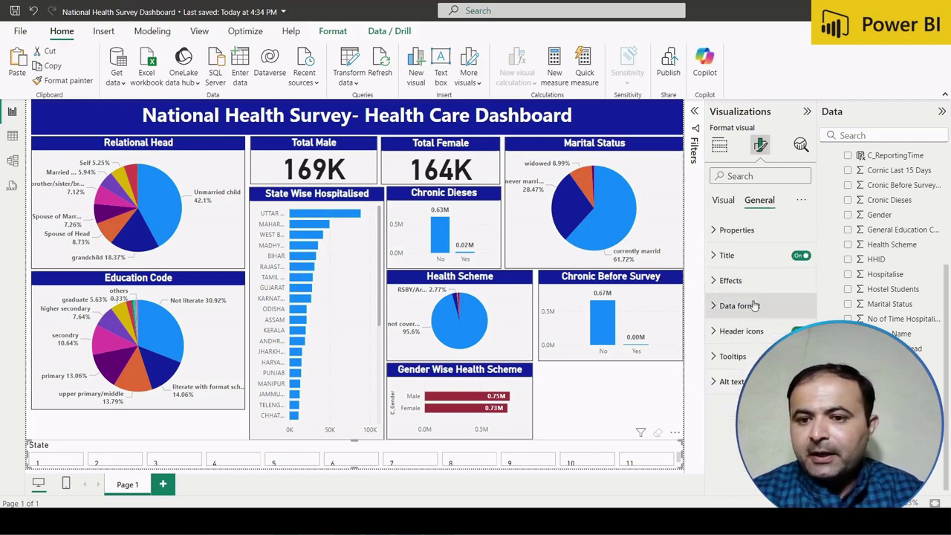
pyautogui.click(800, 257)
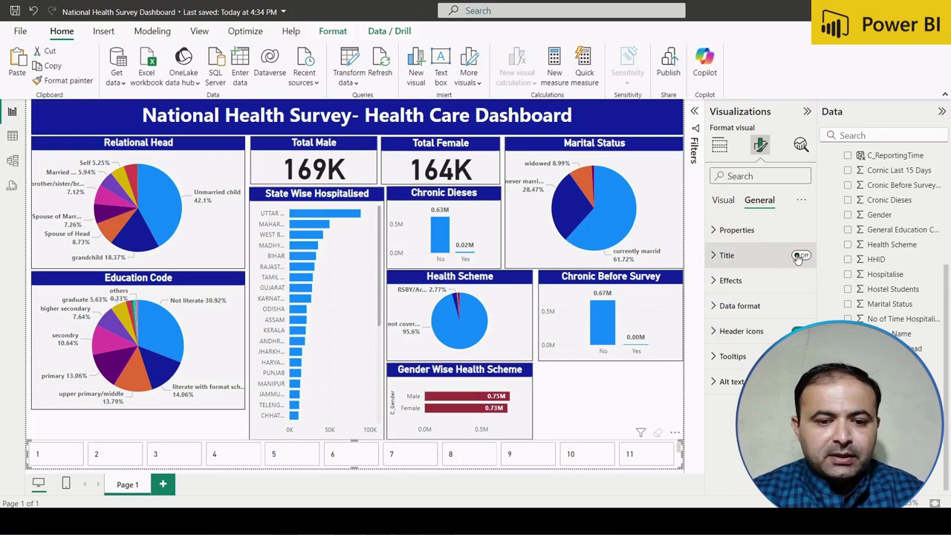
pyautogui.click(719, 281)
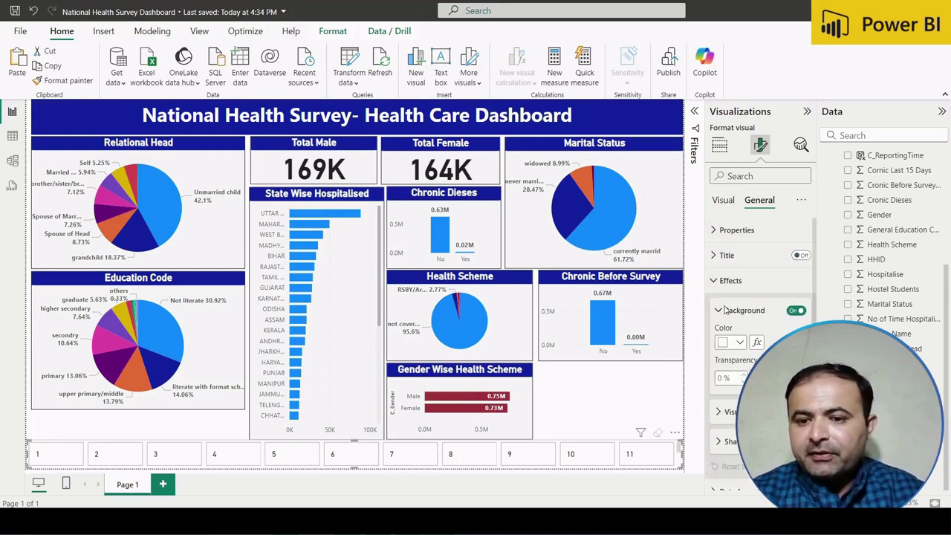
pyautogui.click(741, 343)
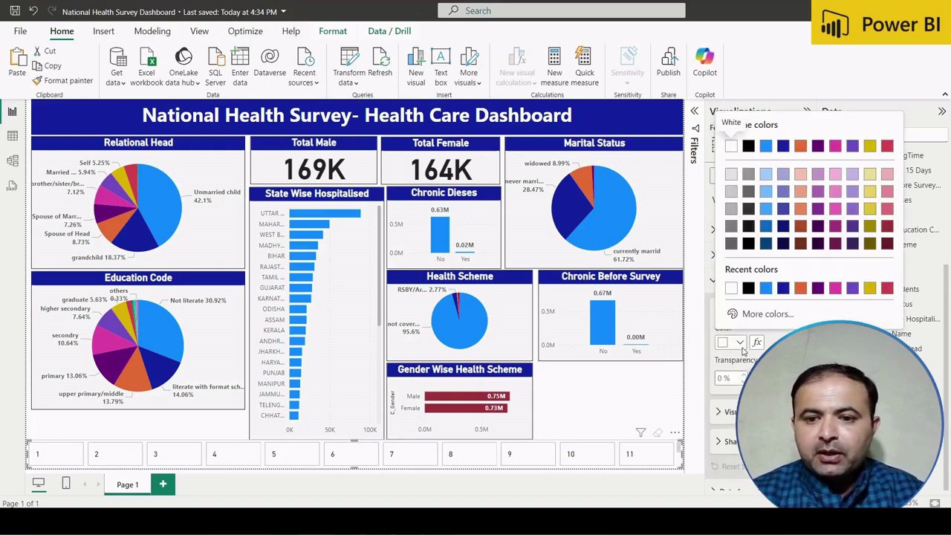
pyautogui.click(766, 289)
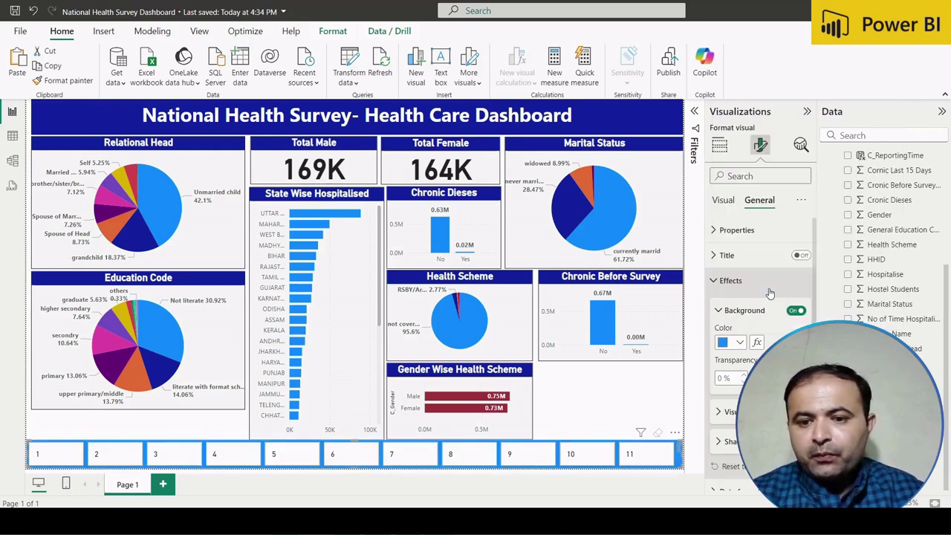
pyautogui.click(740, 342)
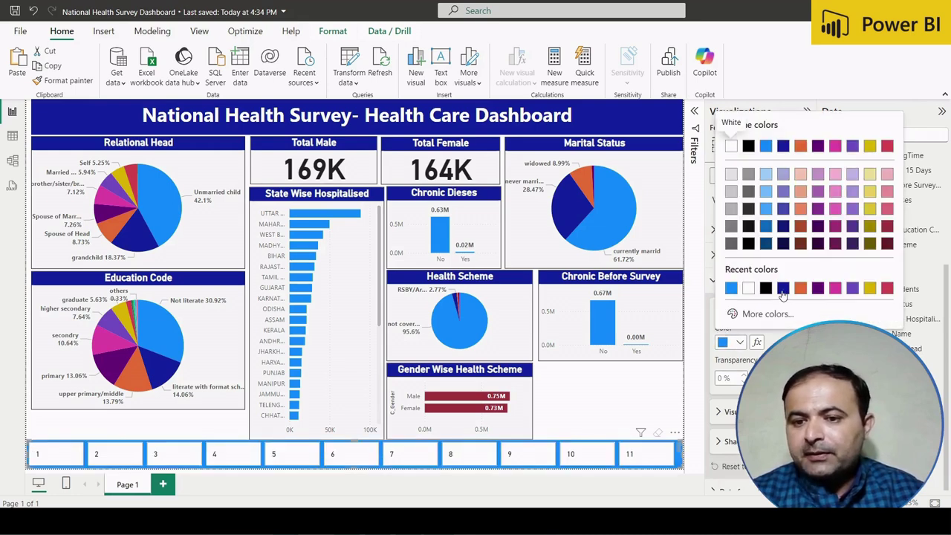
pyautogui.click(781, 291)
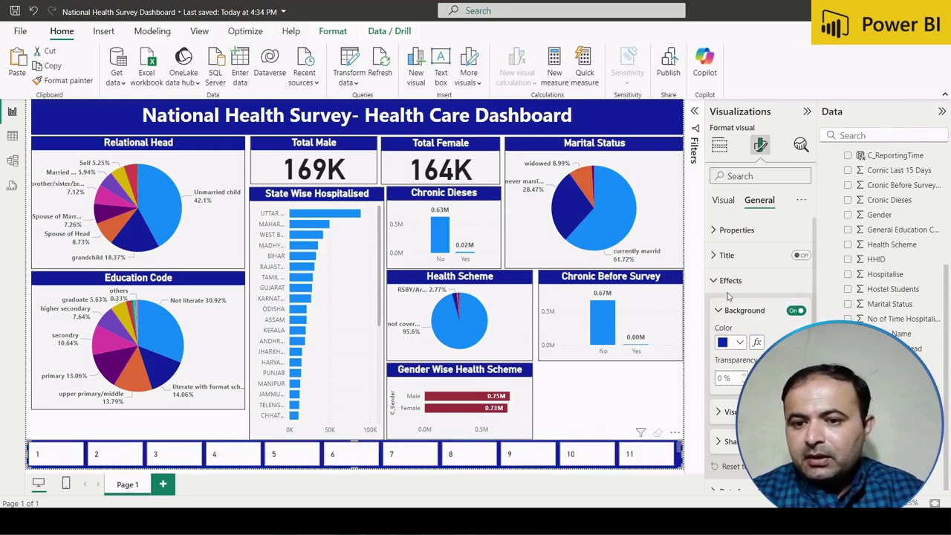
# Set the maximum number of buttons shown in the State slicer to 15 and reopen its background effects settings.
pyautogui.click(725, 204)
pyautogui.scroll(-2, 745, 351)
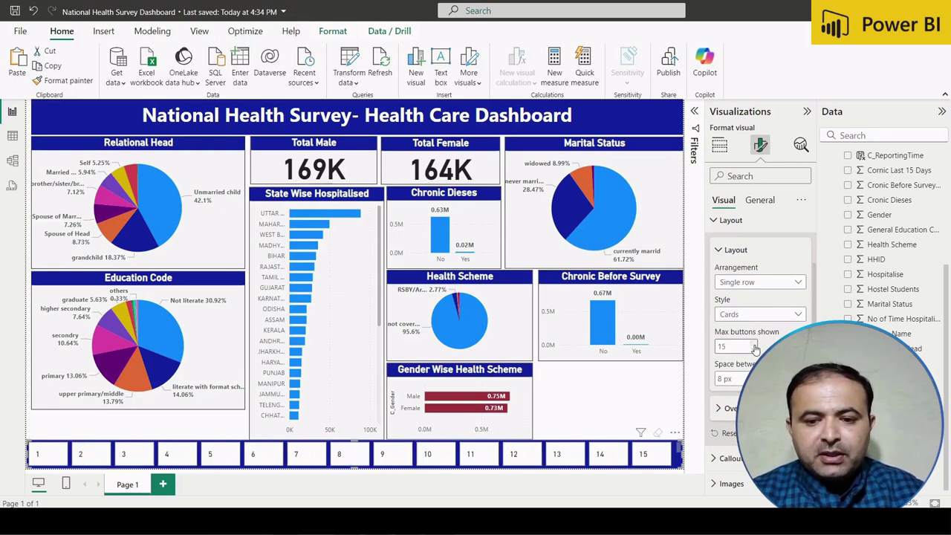
pyautogui.click(758, 202)
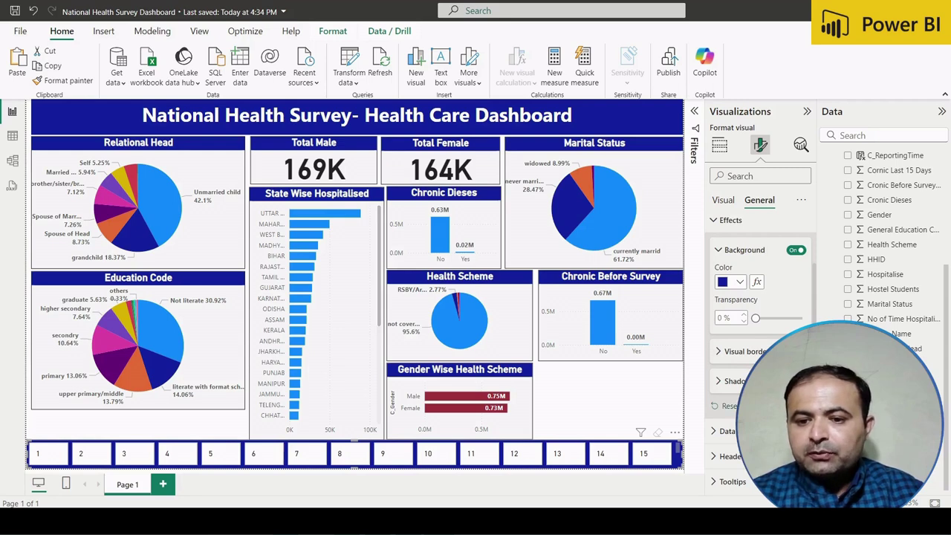
# Set the State slicer's visual border color to orange and close its effects settings.
pyautogui.scroll(-1, 716, 329)
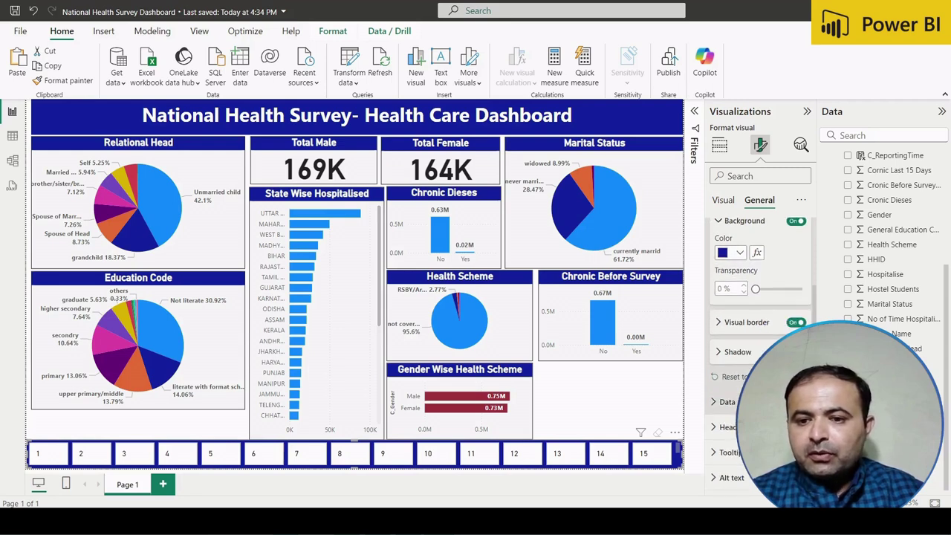
pyautogui.click(718, 324)
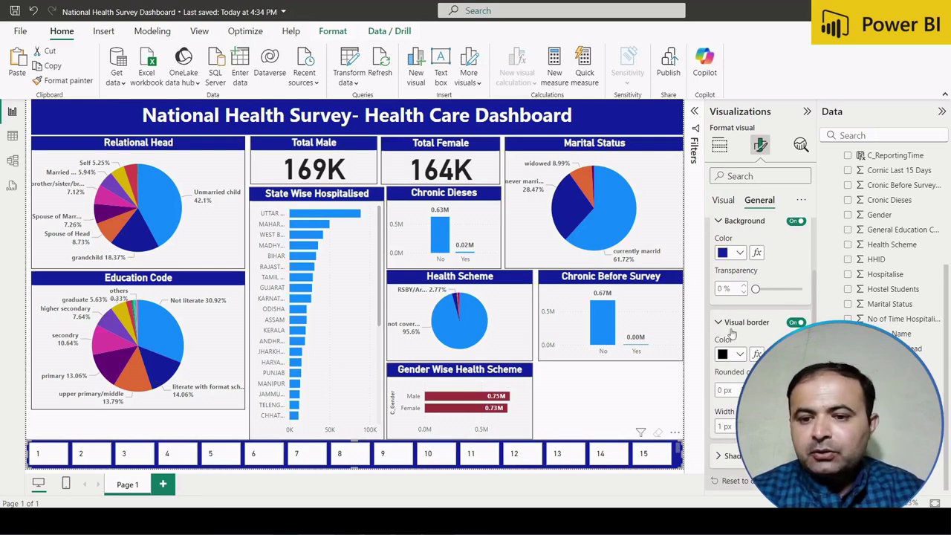
pyautogui.click(741, 354)
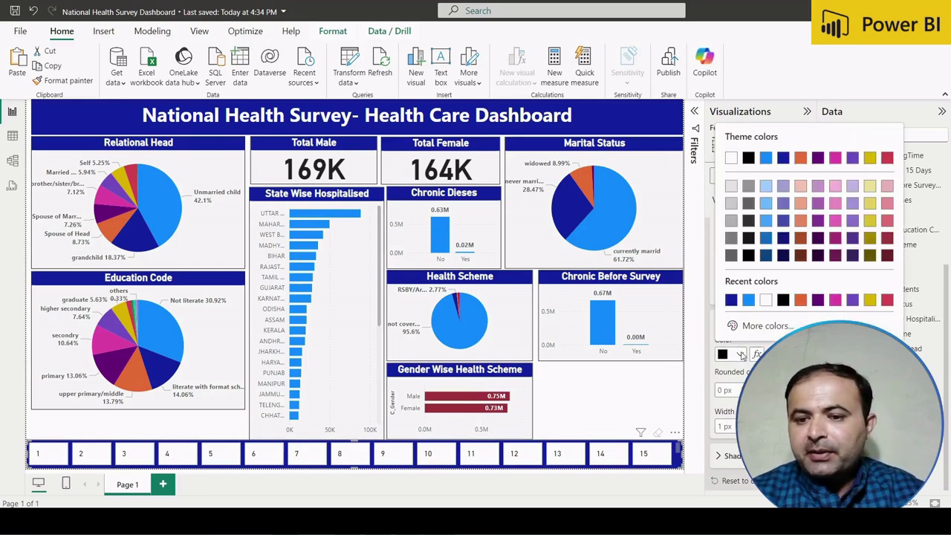
pyautogui.click(801, 300)
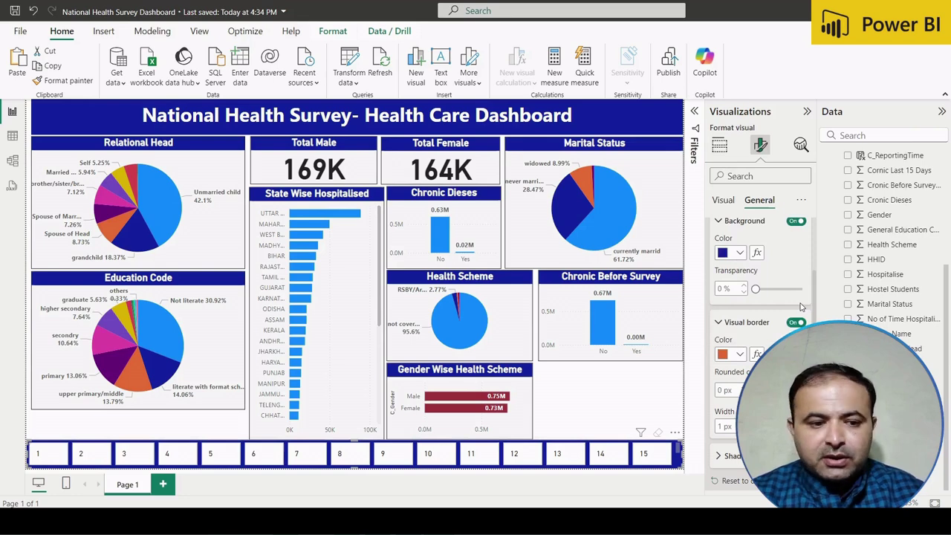
pyautogui.scroll(2, 746, 309)
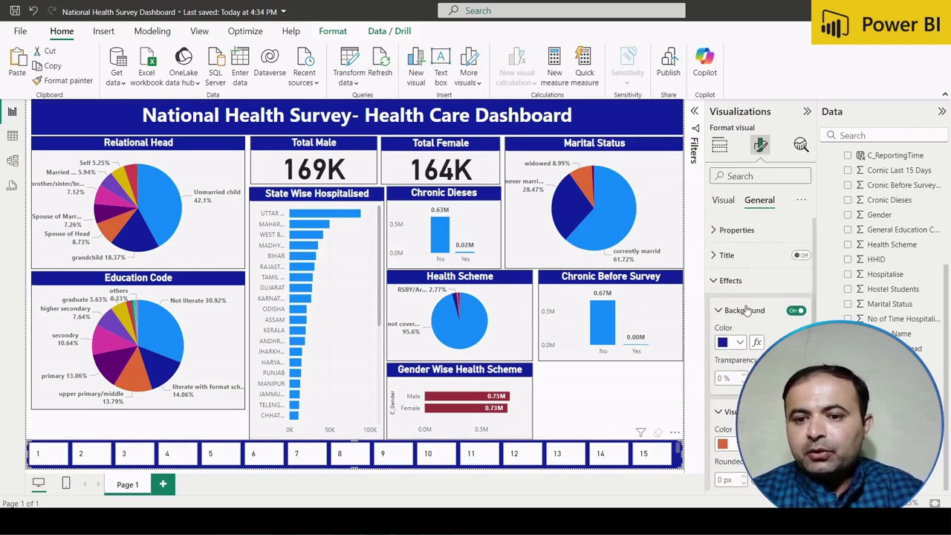
pyautogui.click(715, 281)
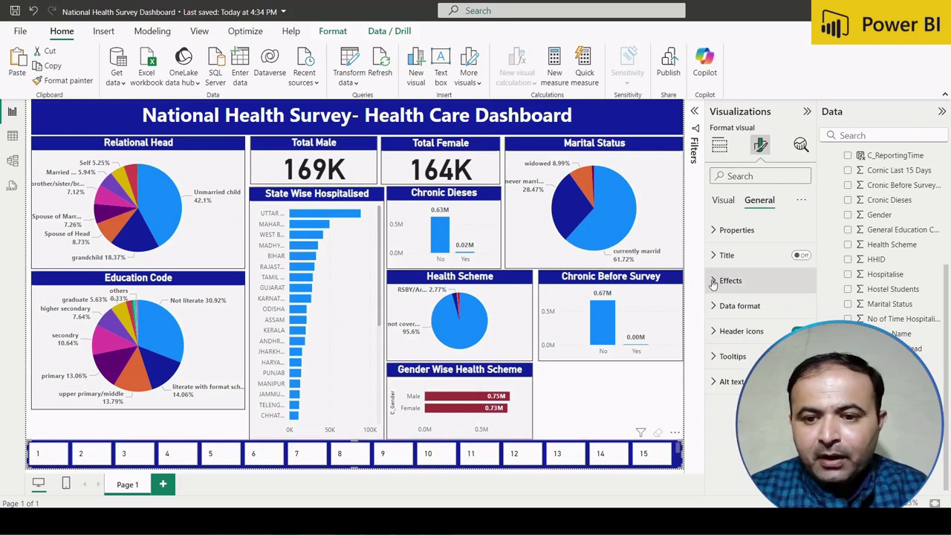
# Examine the State slicer's selection, shape, layout and overflow settings.
pyautogui.click(723, 202)
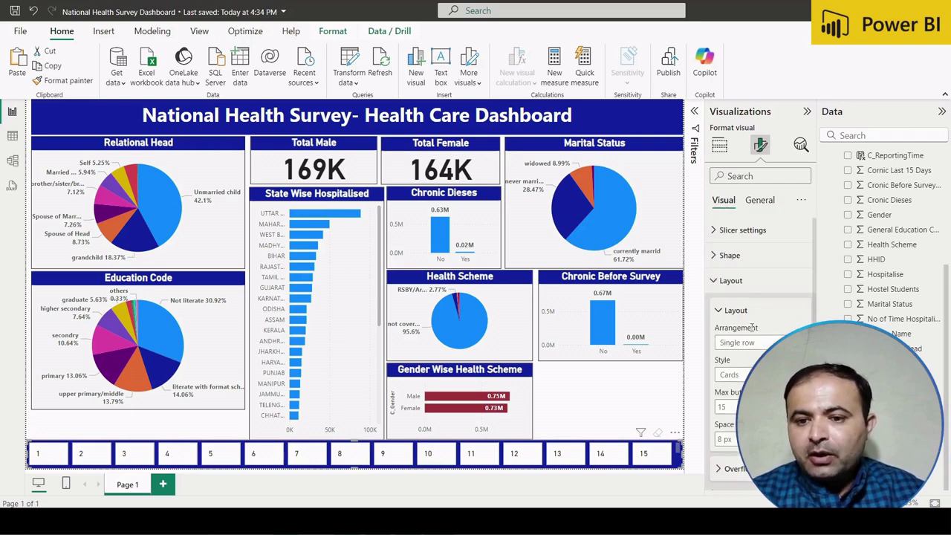
pyautogui.click(715, 280)
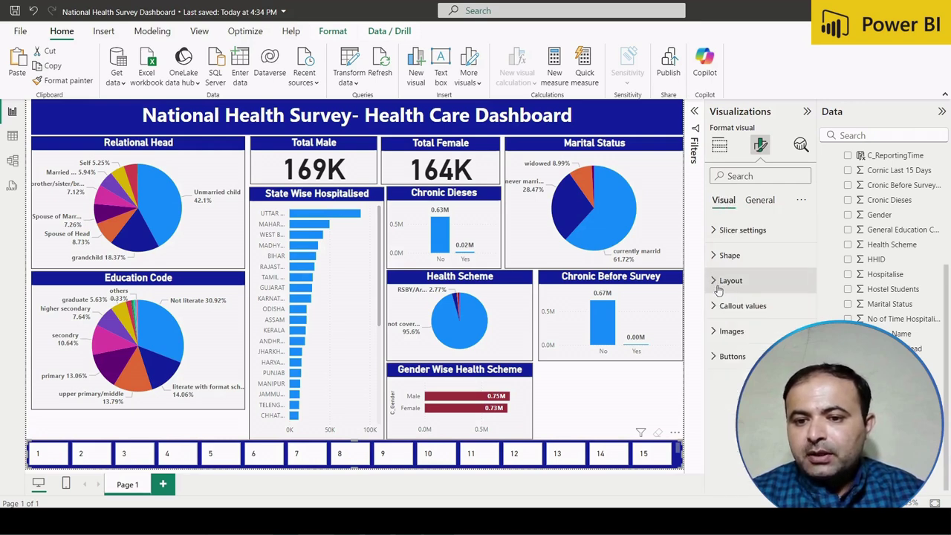
pyautogui.click(716, 231)
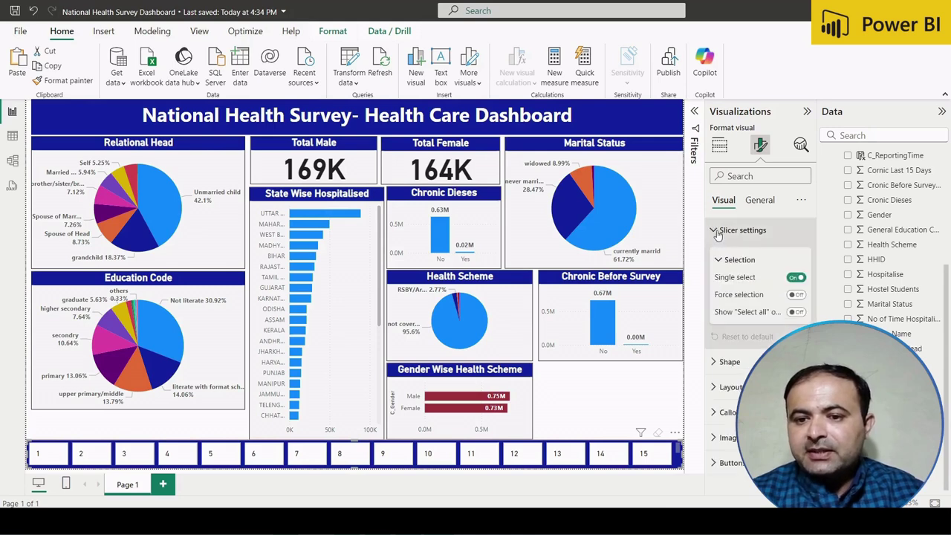
pyautogui.click(715, 363)
pyautogui.scroll(-2, 716, 370)
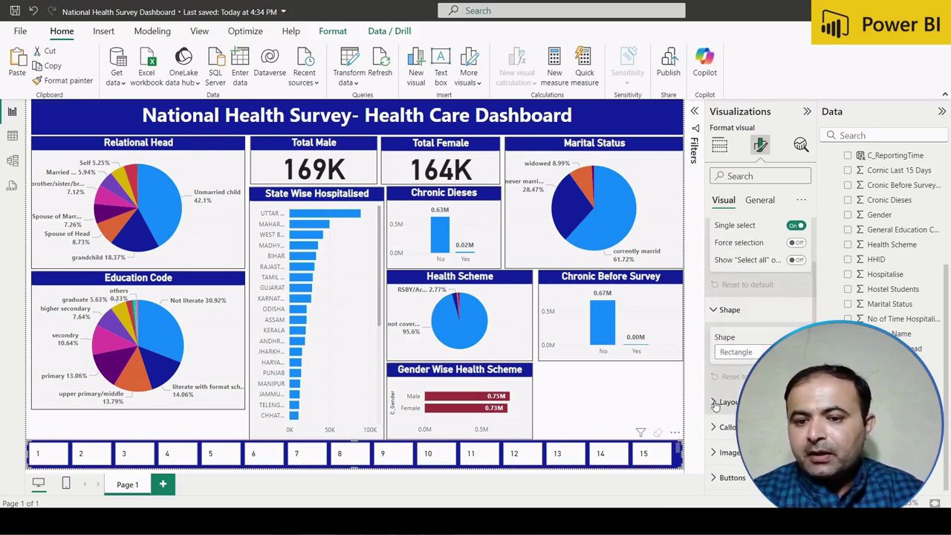
pyautogui.click(714, 402)
pyautogui.scroll(-5, 716, 405)
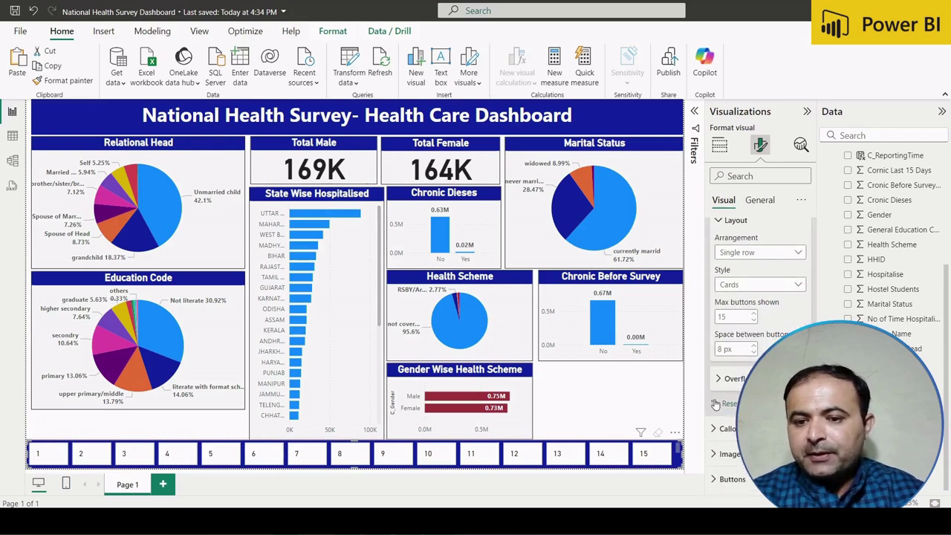
pyautogui.scroll(-1, 718, 380)
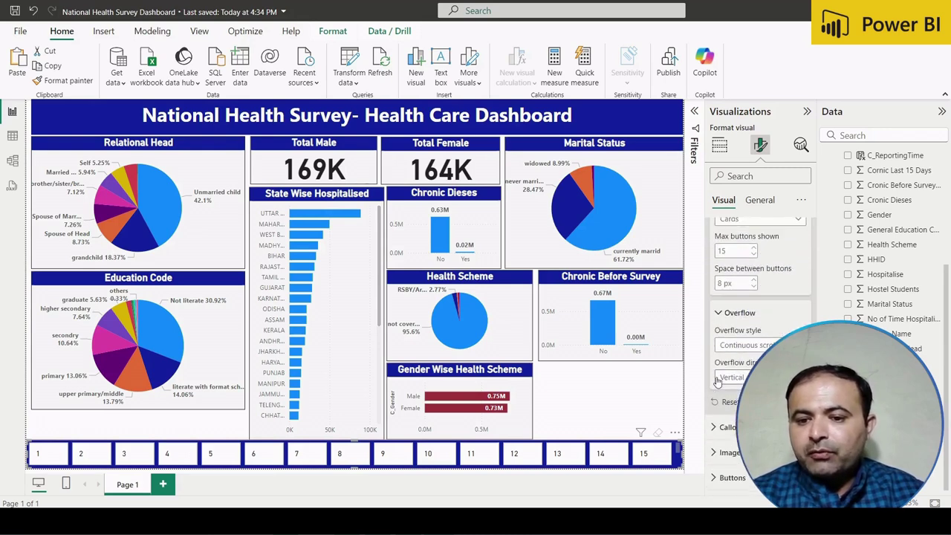
# Set the State slicer's callout values to orange and make them bold for the default state.
pyautogui.click(716, 428)
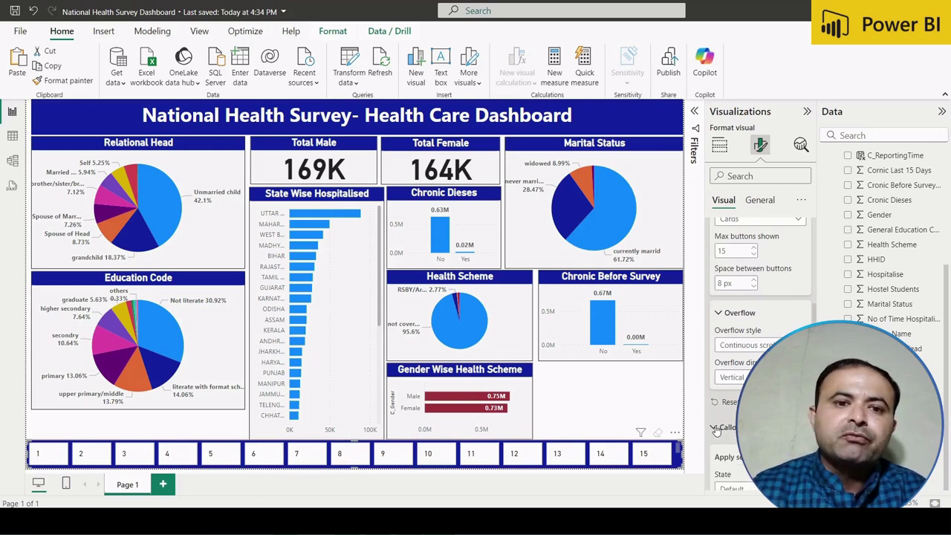
pyautogui.scroll(-3, 716, 427)
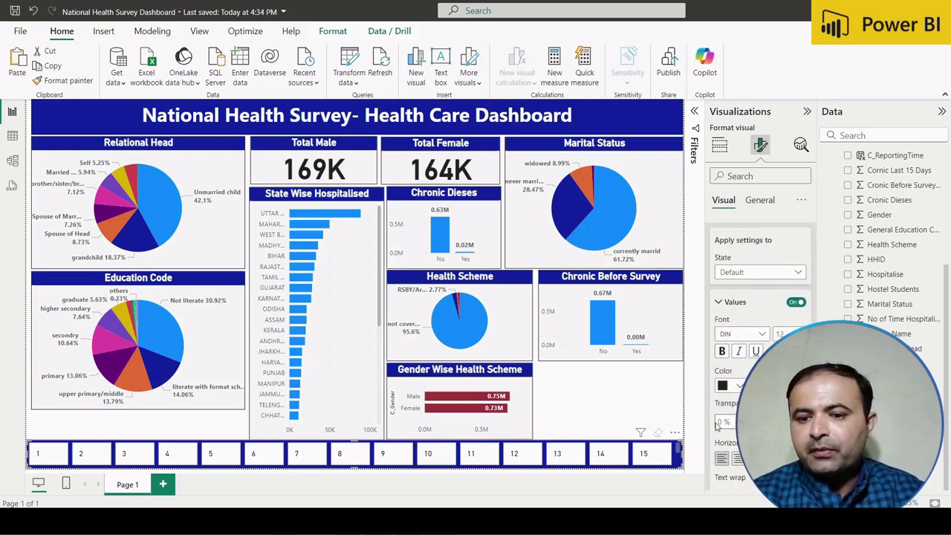
pyautogui.click(737, 387)
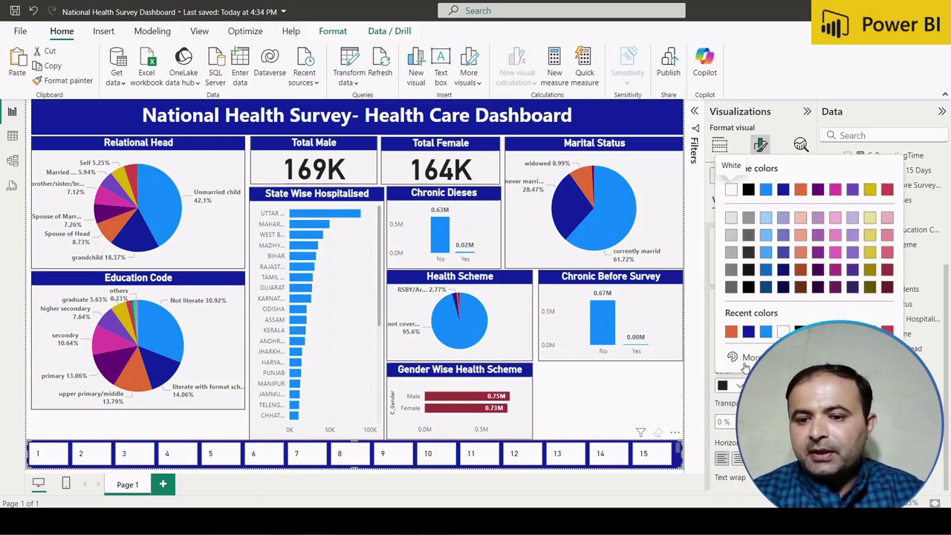
pyautogui.click(732, 333)
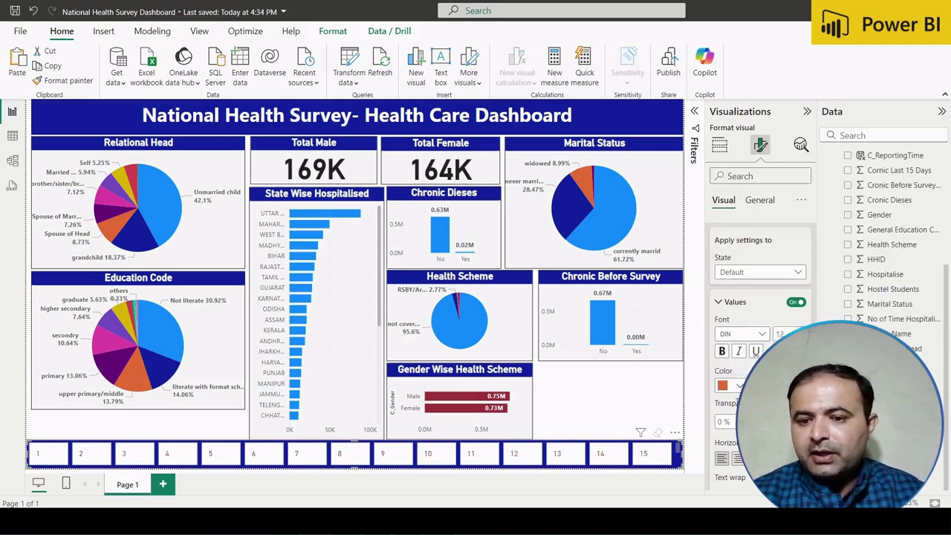
pyautogui.click(722, 350)
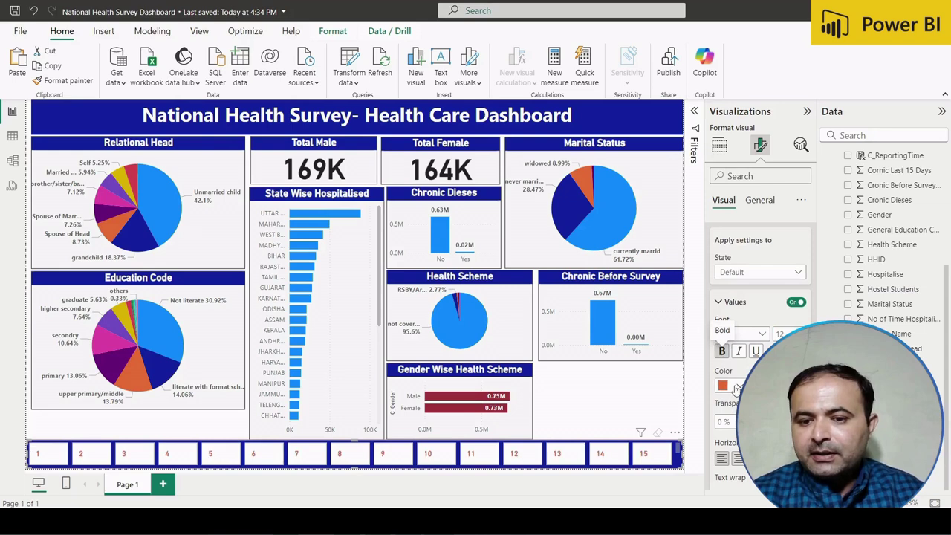
# Center the State slicer's callout values horizontally within their buttons.
pyautogui.scroll(-2, 731, 372)
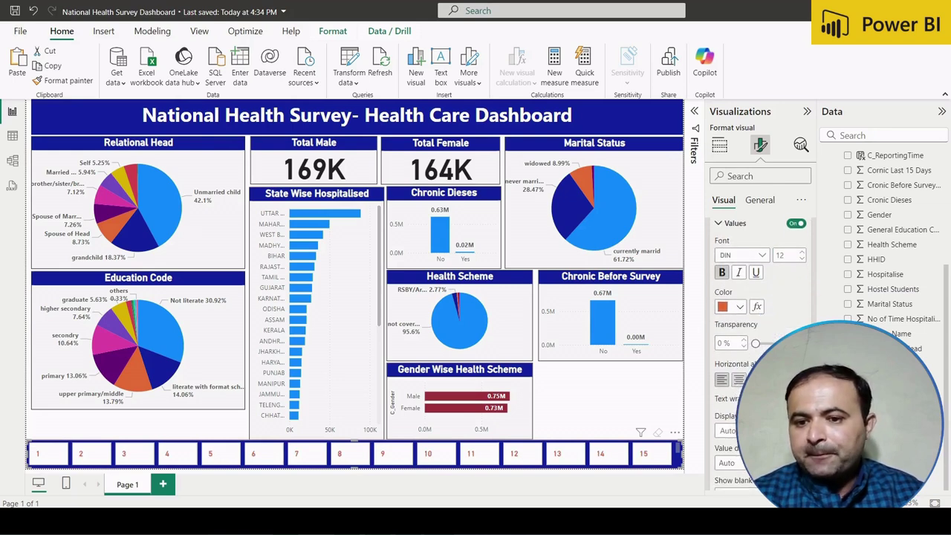
pyautogui.scroll(-3, 758, 349)
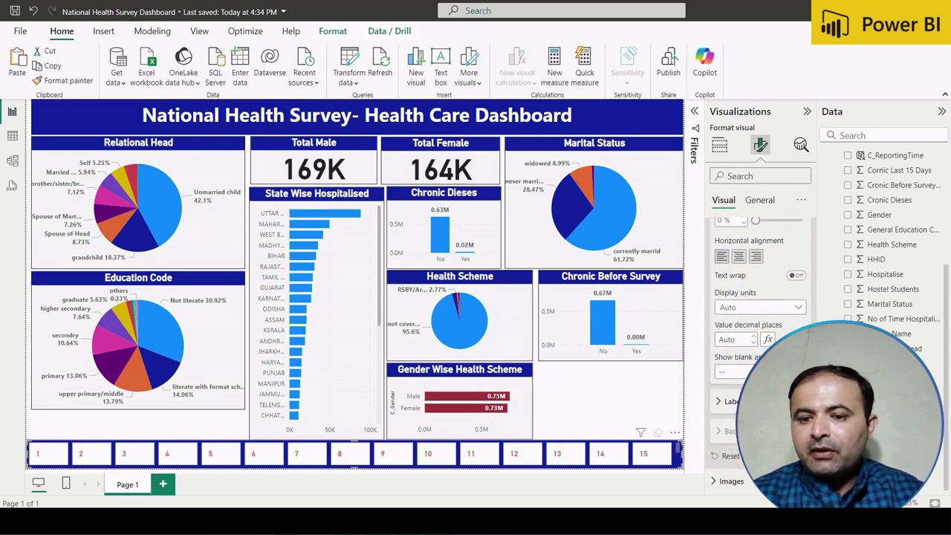
pyautogui.scroll(-1, 732, 375)
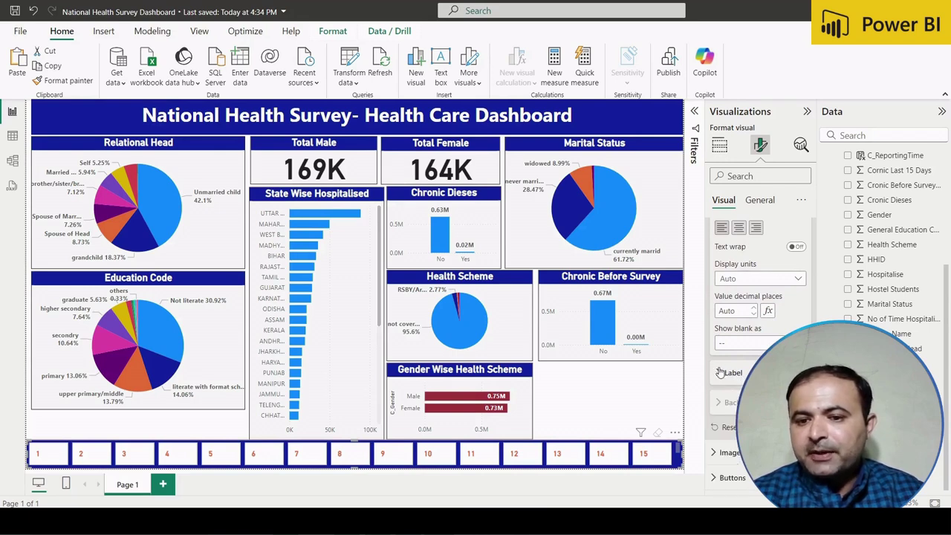
pyautogui.scroll(5, 755, 357)
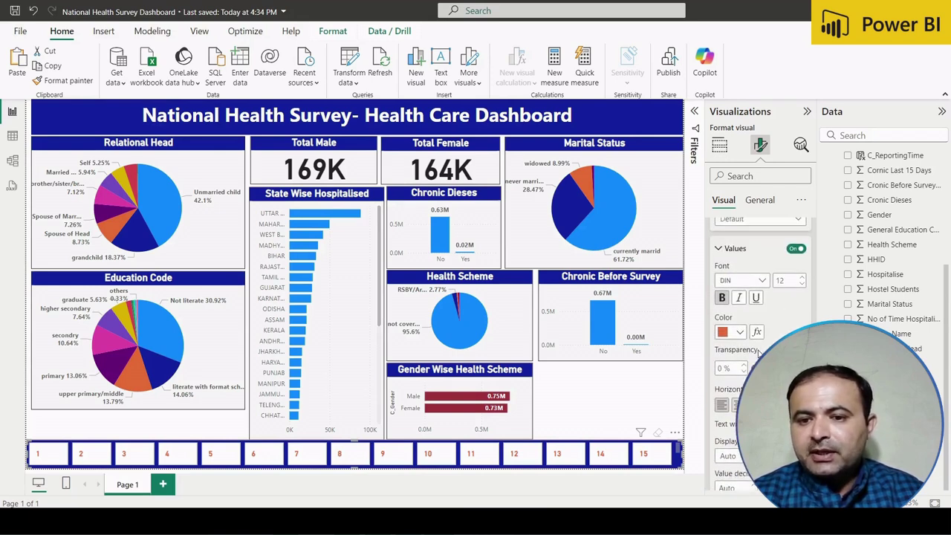
pyautogui.scroll(2, 758, 355)
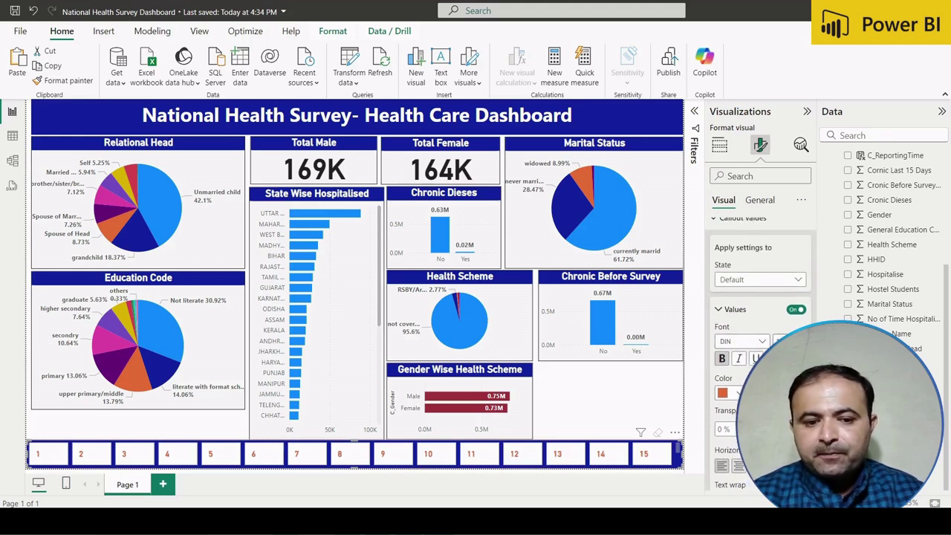
pyautogui.click(740, 471)
# Look back through the State slicer's callout, layout and shape settings, collapsing the expanded sections.
pyautogui.scroll(1, 762, 386)
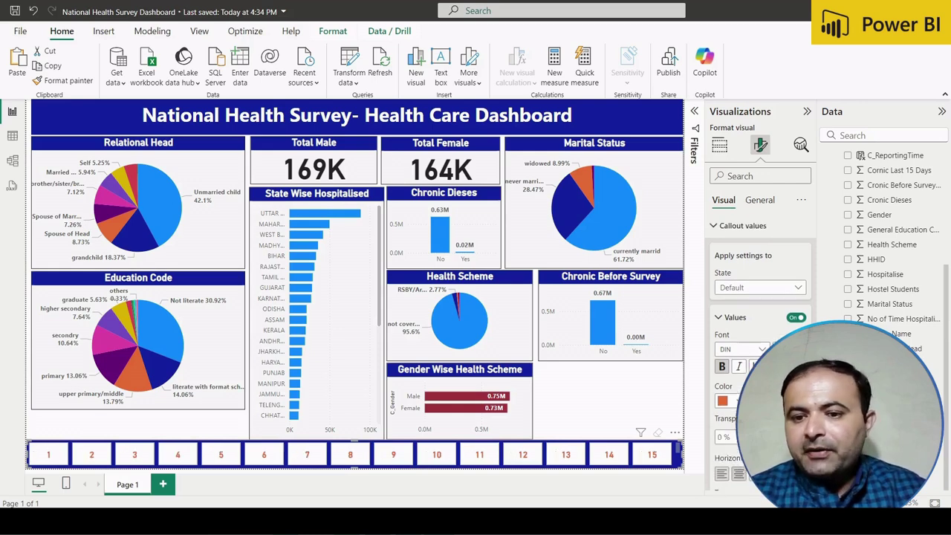
pyautogui.scroll(2, 762, 356)
pyautogui.scroll(2, 735, 406)
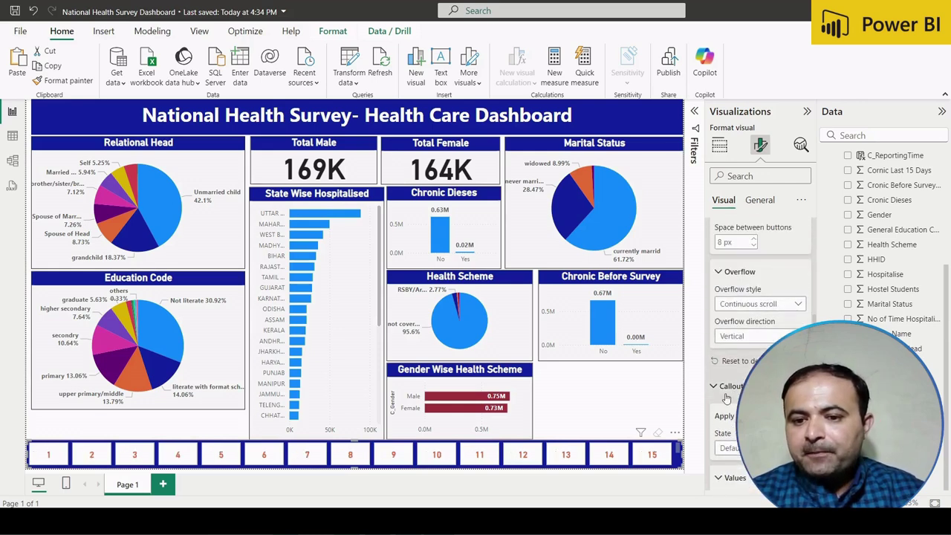
pyautogui.scroll(1, 719, 376)
pyautogui.scroll(5, 719, 372)
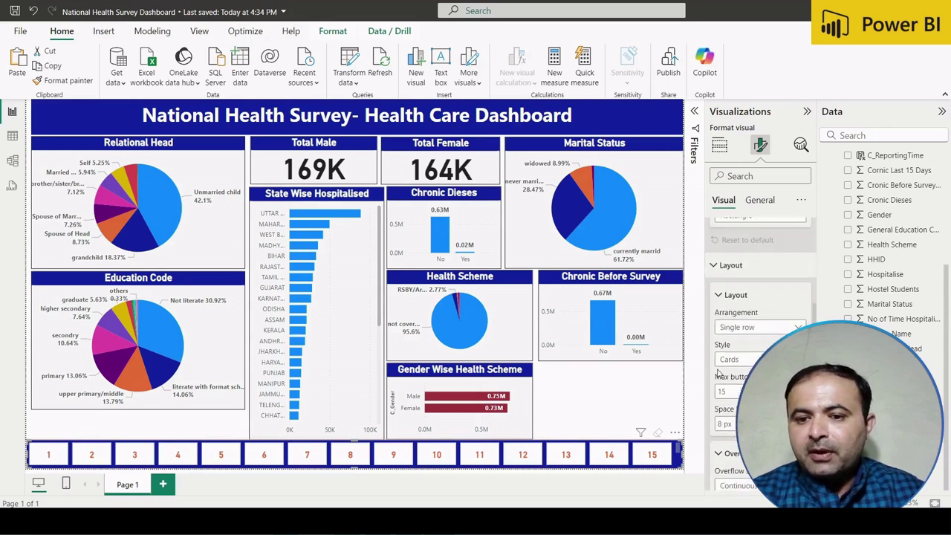
pyautogui.click(716, 370)
pyautogui.scroll(1, 725, 312)
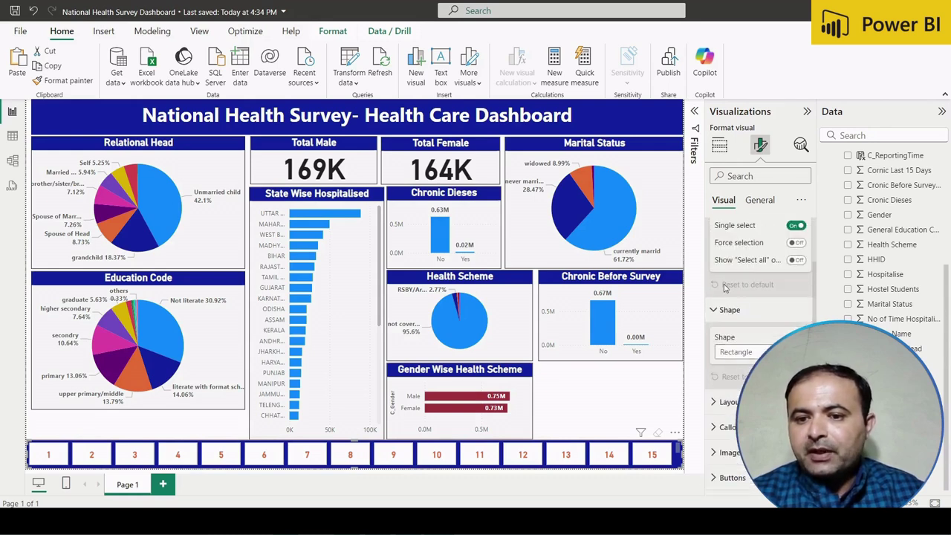
pyautogui.scroll(1, 718, 304)
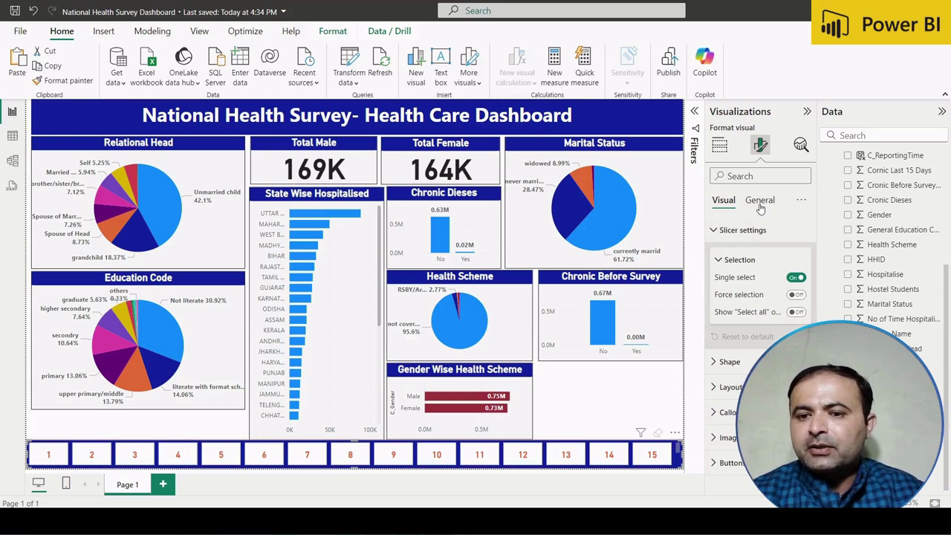
# Review the State slicer's general properties, effects and data format settings, and deselect the slicer.
pyautogui.click(759, 201)
pyautogui.click(717, 230)
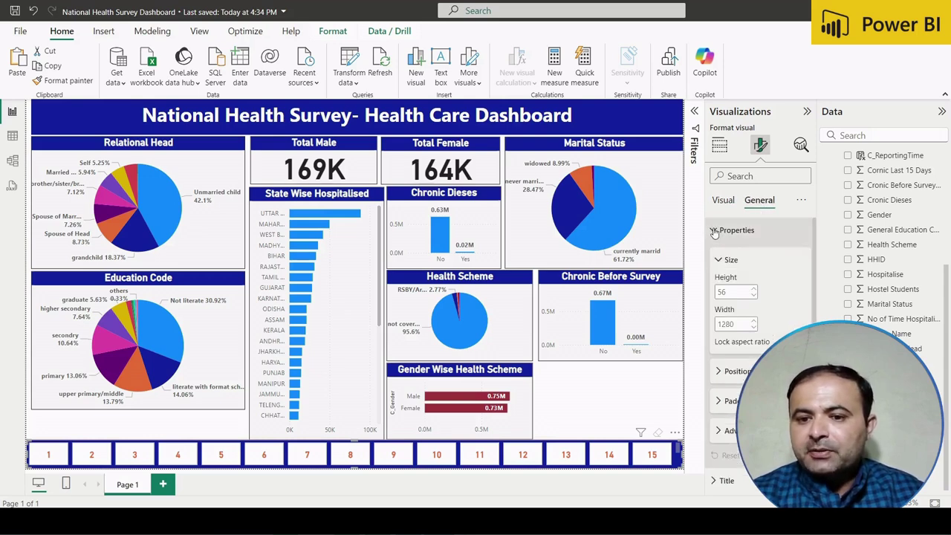
pyautogui.scroll(-3, 739, 379)
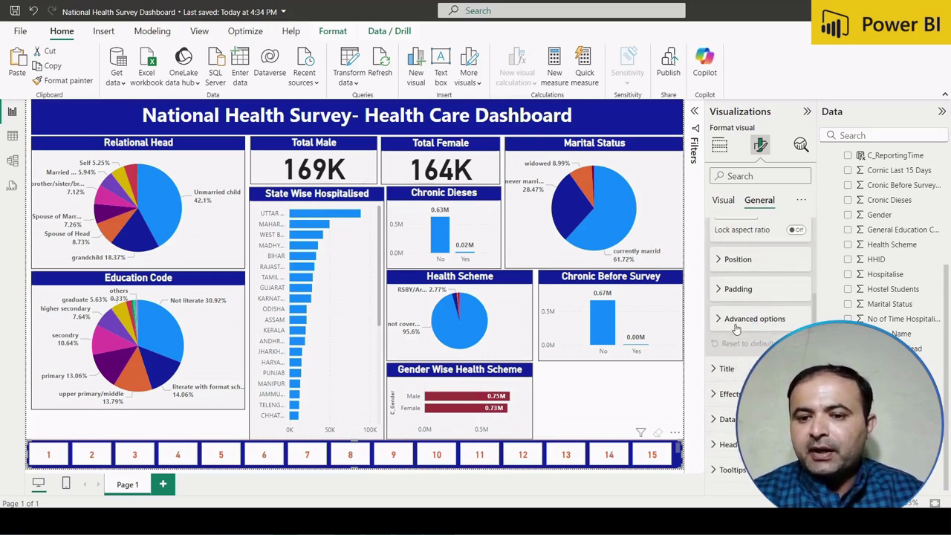
pyautogui.click(714, 399)
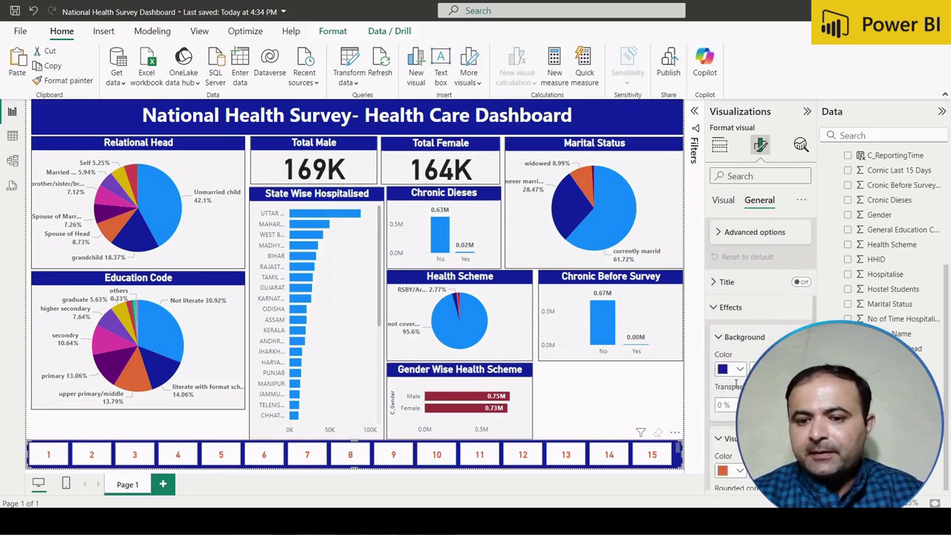
pyautogui.scroll(-1, 735, 383)
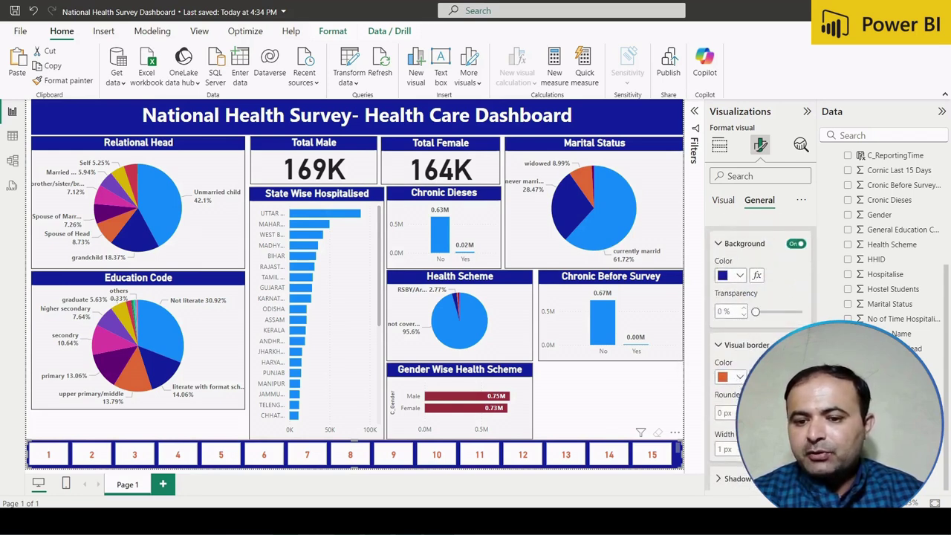
pyautogui.scroll(-1, 744, 380)
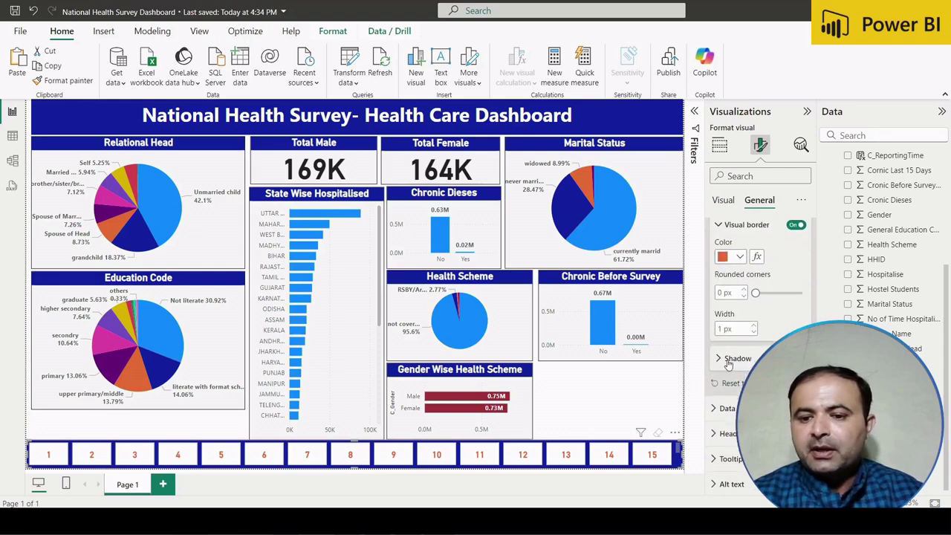
pyautogui.click(726, 411)
pyautogui.scroll(-1, 726, 413)
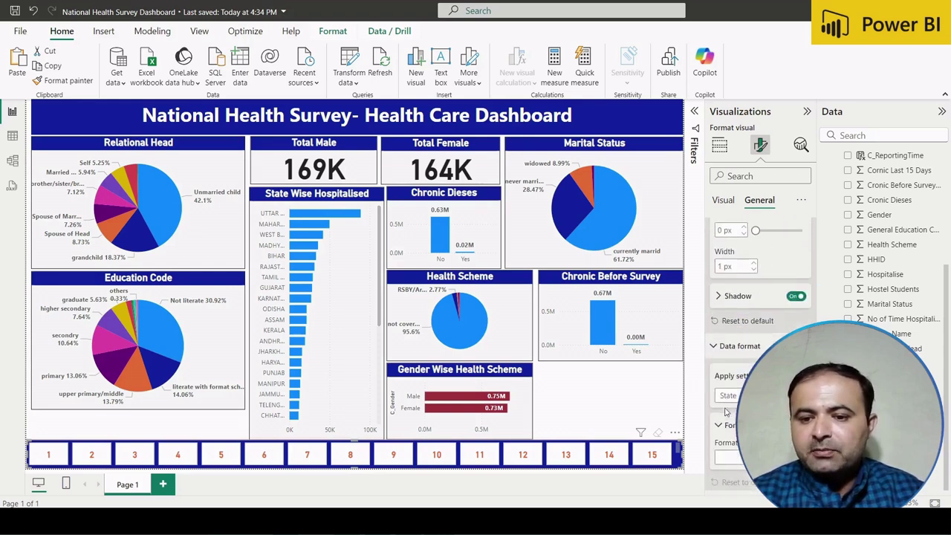
pyautogui.scroll(-1, 726, 412)
pyautogui.scroll(3, 726, 409)
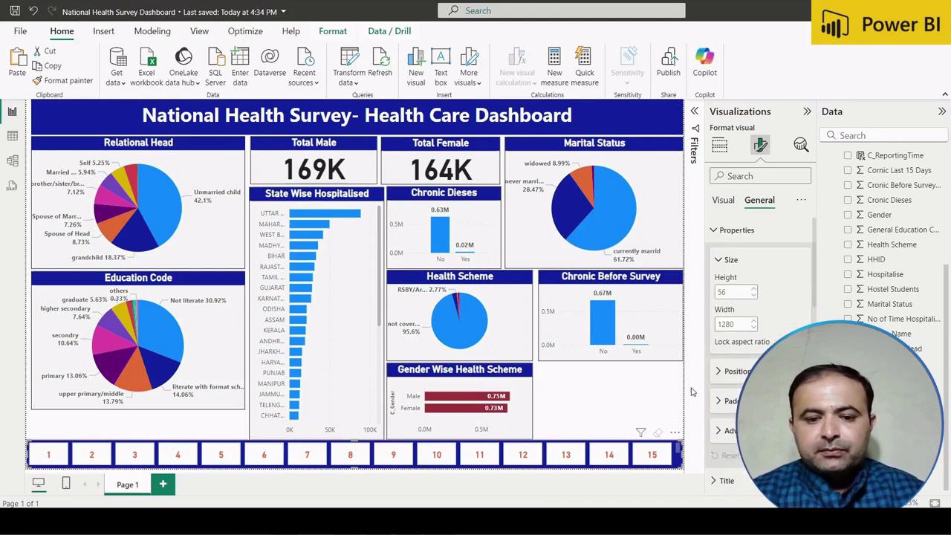
pyautogui.click(645, 404)
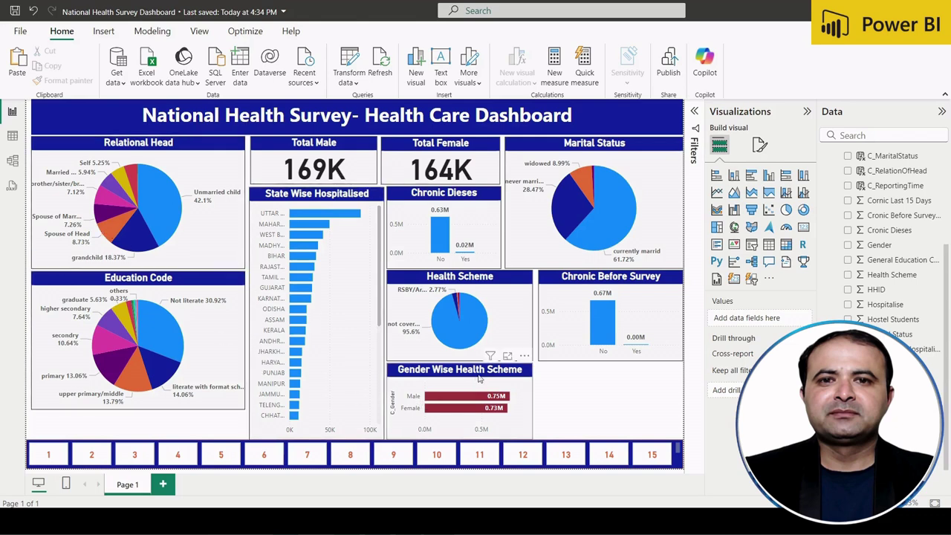
# Examine the distinct values in the Hostel Students column of the data table, leaving it unfiltered, and return to the report.
pyautogui.click(11, 136)
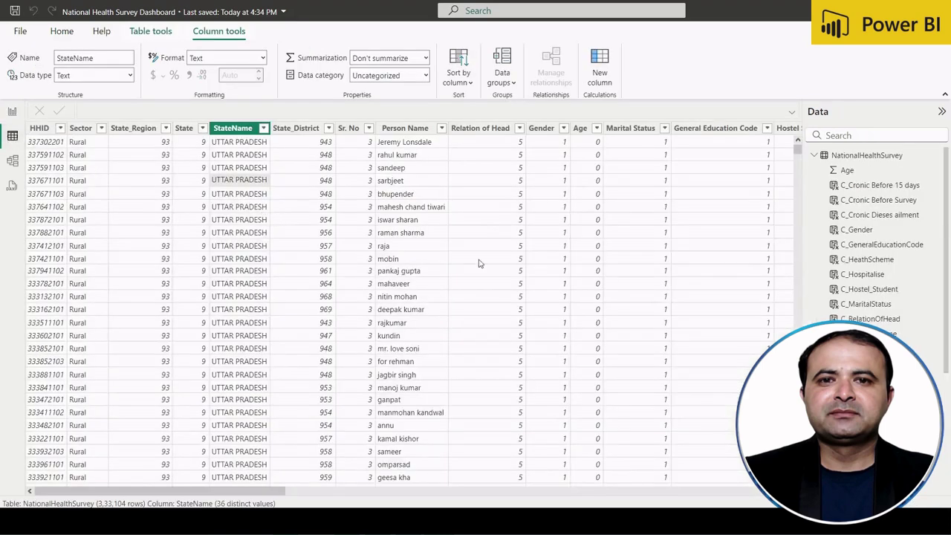
pyautogui.hscroll(3, 519, 272)
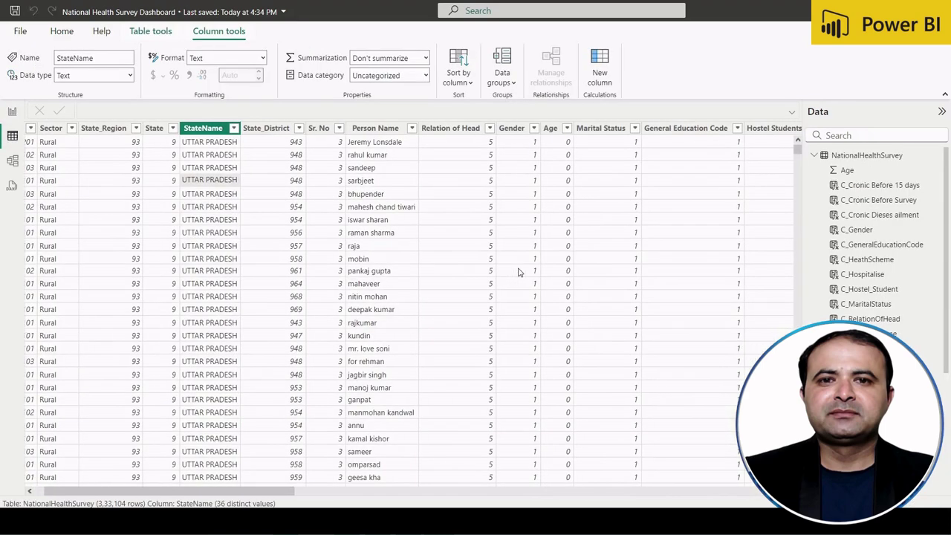
pyautogui.hscroll(4, 519, 272)
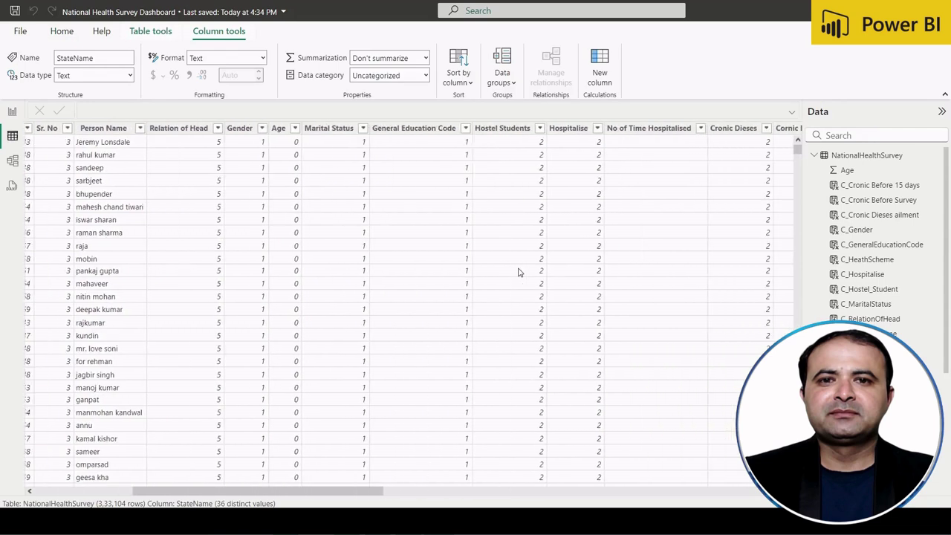
pyautogui.hscroll(2, 519, 272)
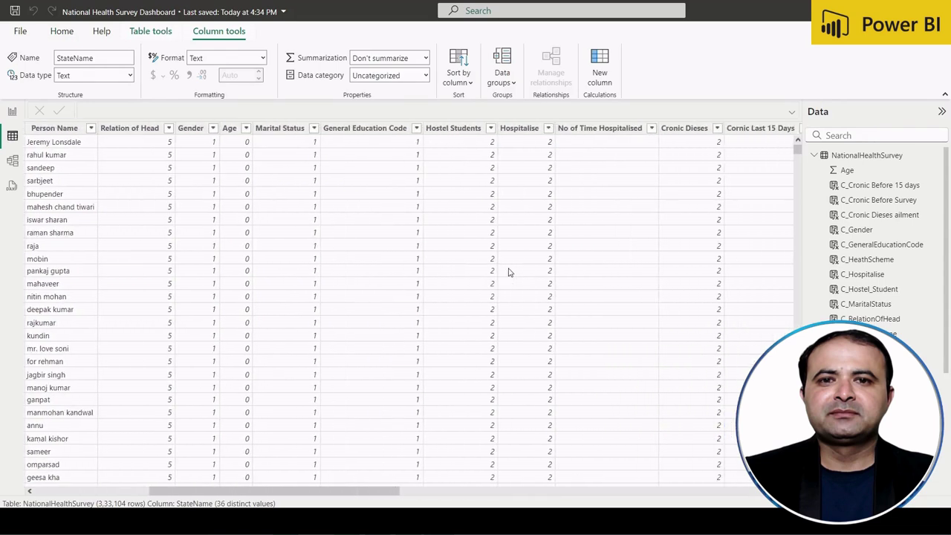
pyautogui.click(491, 134)
pyautogui.click(490, 129)
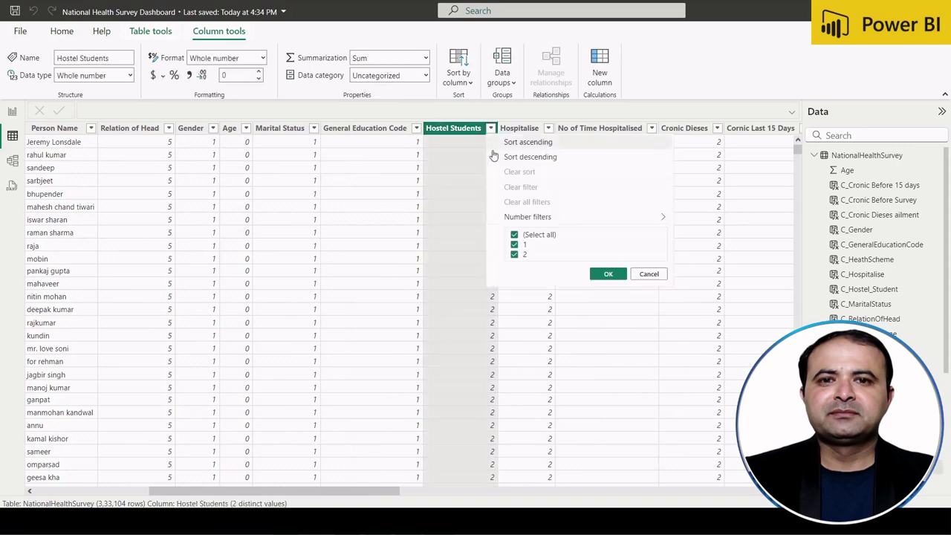
pyautogui.click(650, 273)
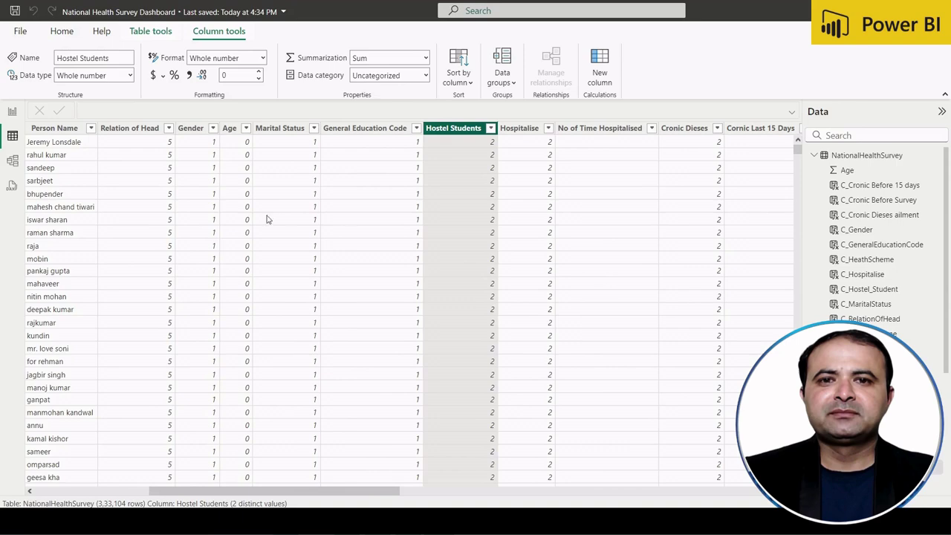
pyautogui.click(12, 113)
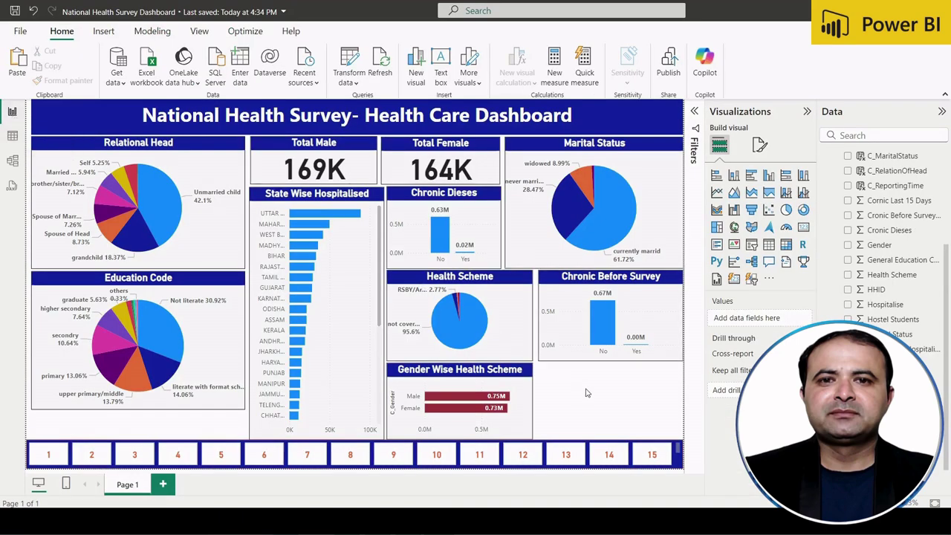
# Add a pie chart below Chronic Before Survey with C_Hostel_Student as legend and its count as values.
pyautogui.click(785, 210)
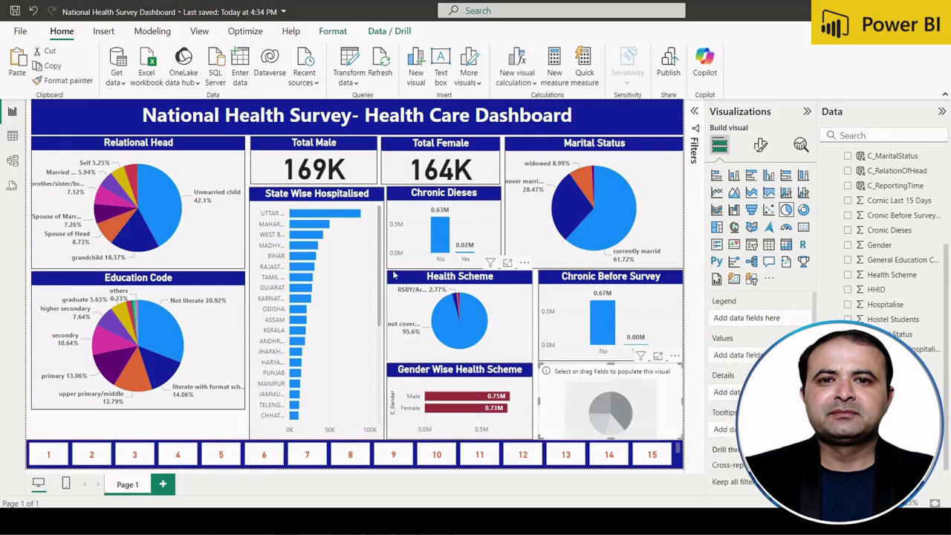
pyautogui.scroll(5, 885, 237)
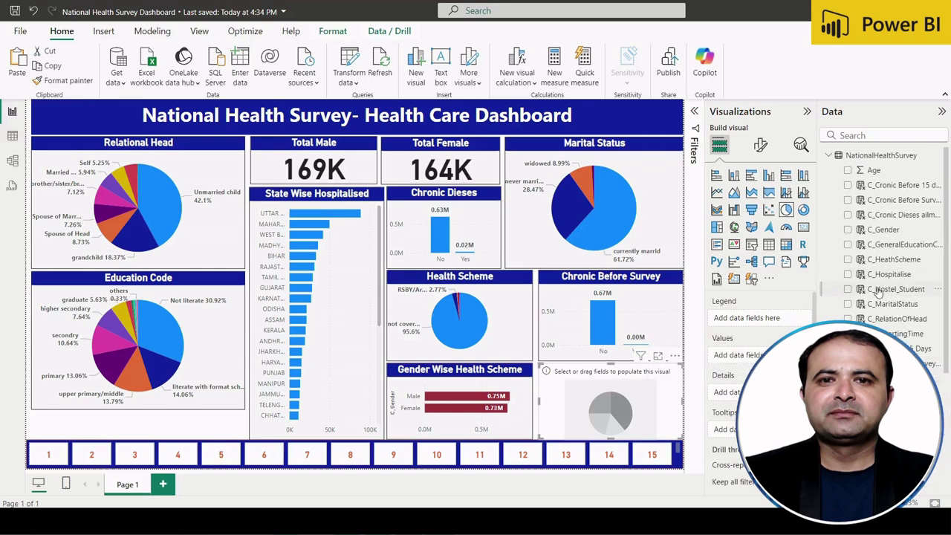
pyautogui.moveTo(850, 291); pyautogui.dragTo(656, 431)
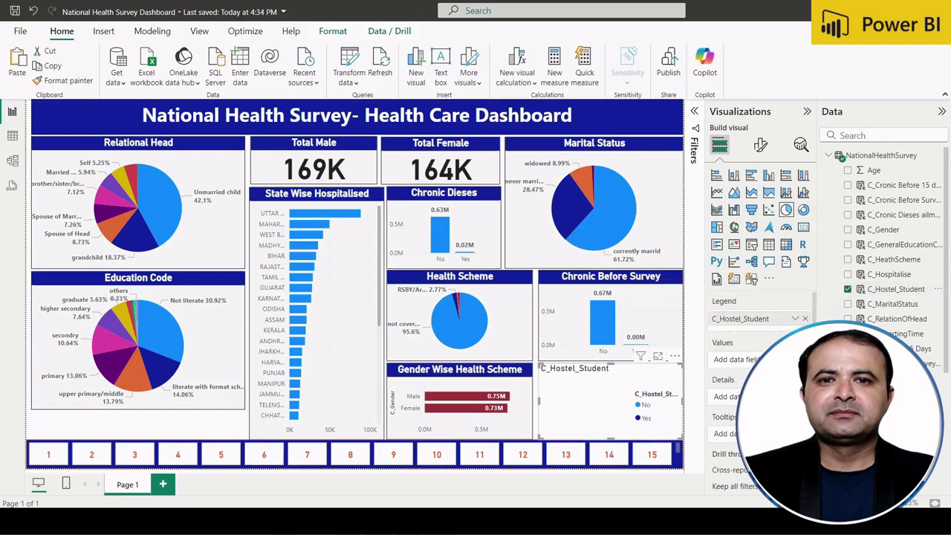
pyautogui.moveTo(892, 291)
pyautogui.mouseDown()
pyautogui.moveTo(856, 298)
pyautogui.moveTo(735, 361)
pyautogui.mouseUp()
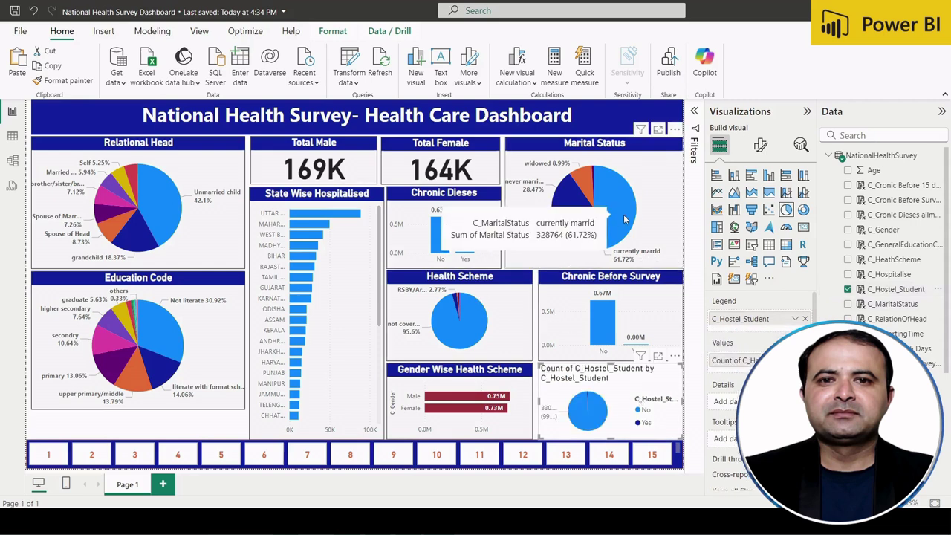
# Copy the Marital Status chart's formatting onto the new hostel student pie chart.
pyautogui.click(642, 217)
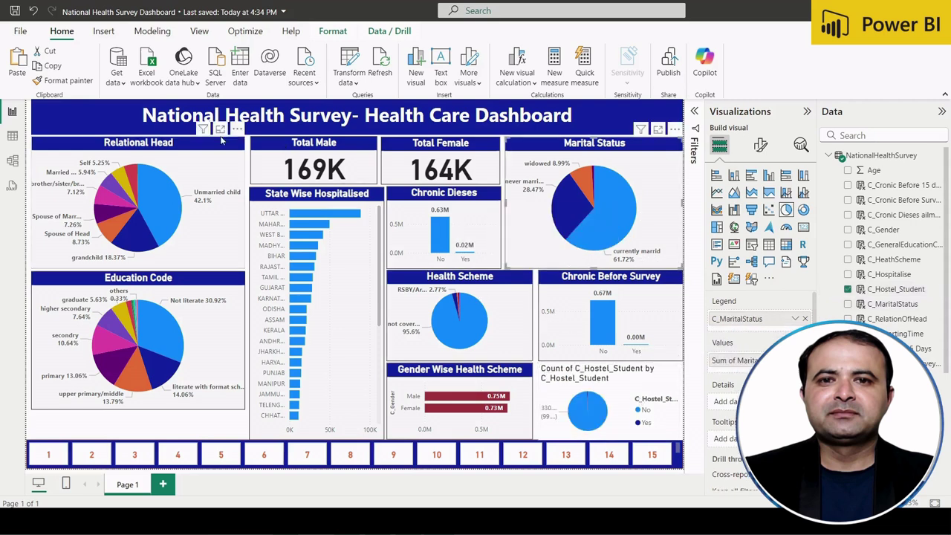
pyautogui.click(69, 80)
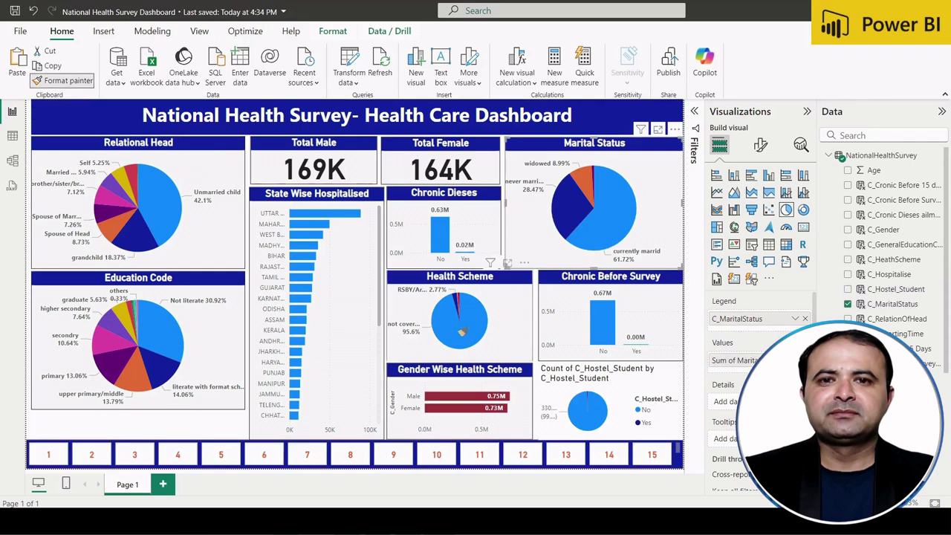
pyautogui.click(575, 369)
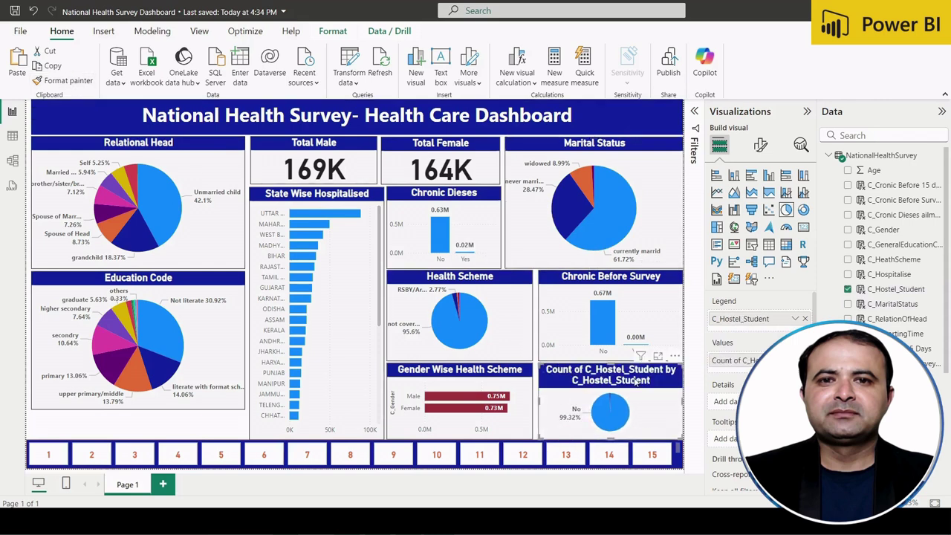
# Change the hostel student pie chart's title text to "Hostel Students" and deselect the chart.
pyautogui.click(758, 153)
pyautogui.click(770, 201)
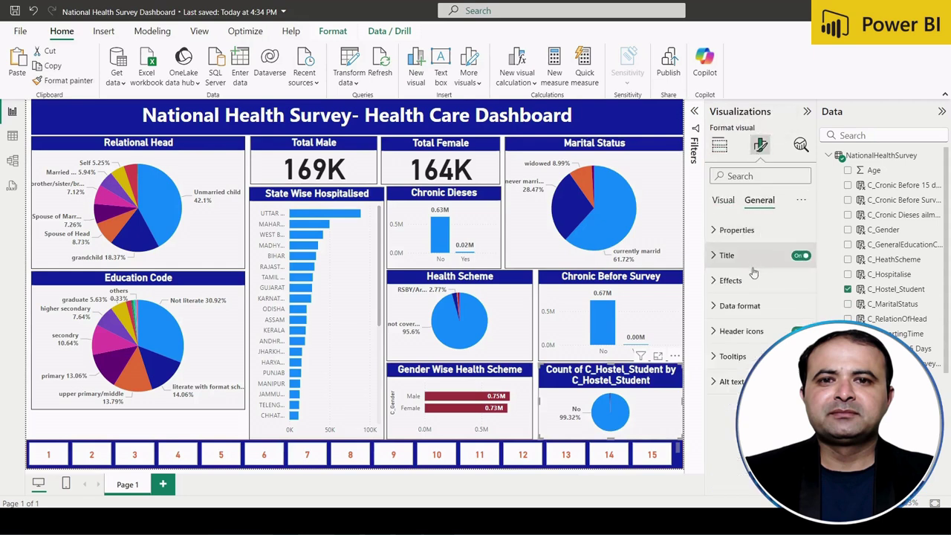
pyautogui.click(732, 255)
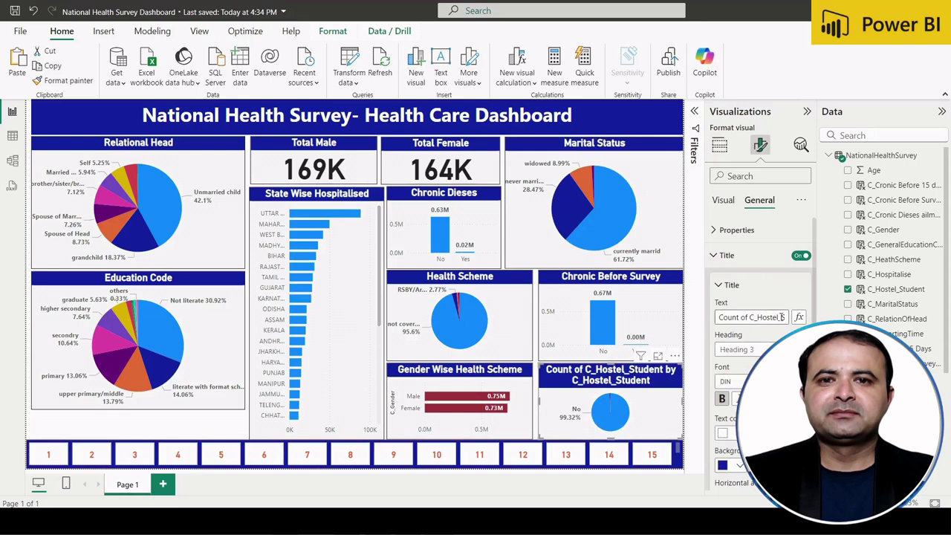
pyautogui.moveTo(782, 318); pyautogui.dragTo(682, 323)
pyautogui.press('BackSpace')
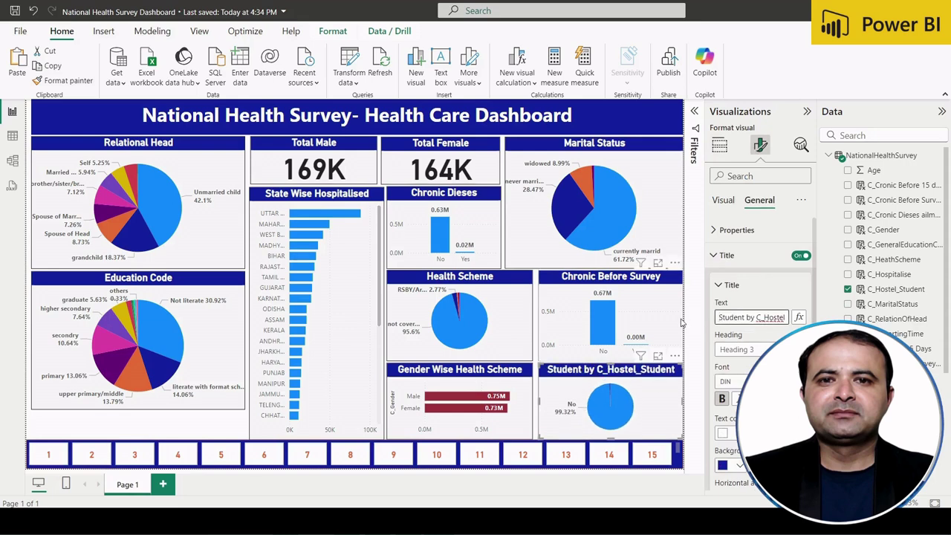
pyautogui.press('Delete')
pyautogui.press('Delete')
pyautogui.press('Delete')
pyautogui.press('Delete')
pyautogui.press('Delete')
pyautogui.press('Delete')
pyautogui.press('Delete')
pyautogui.press('Delete')
pyautogui.press('Delete')
pyautogui.press('Delete')
pyautogui.press('Delete')
pyautogui.press('Delete')
pyautogui.press('Delete')
pyautogui.press('Delete')
pyautogui.press('Delete')
pyautogui.press('Delete')
pyautogui.press('Delete')
pyautogui.press('Delete')
pyautogui.press('Delete')
pyautogui.press('Delete')
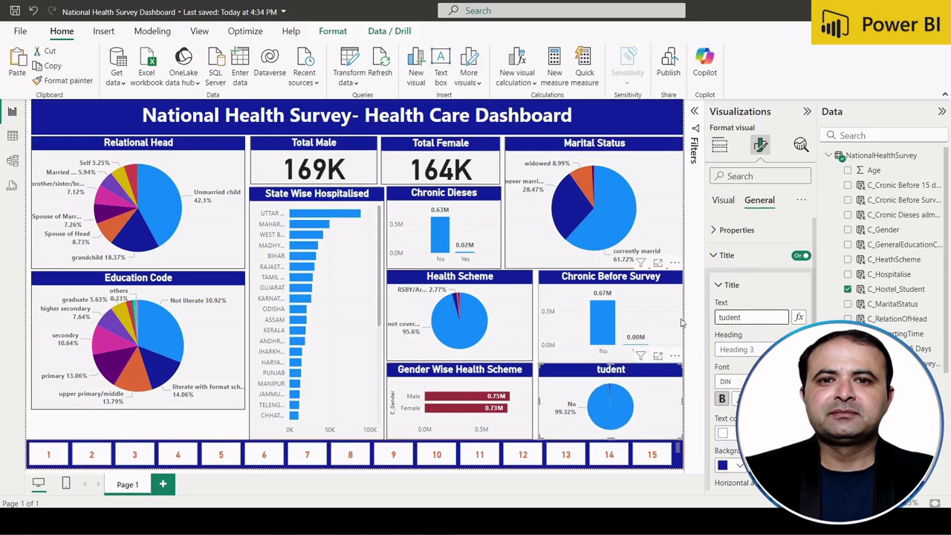
pyautogui.write('Hostel ')
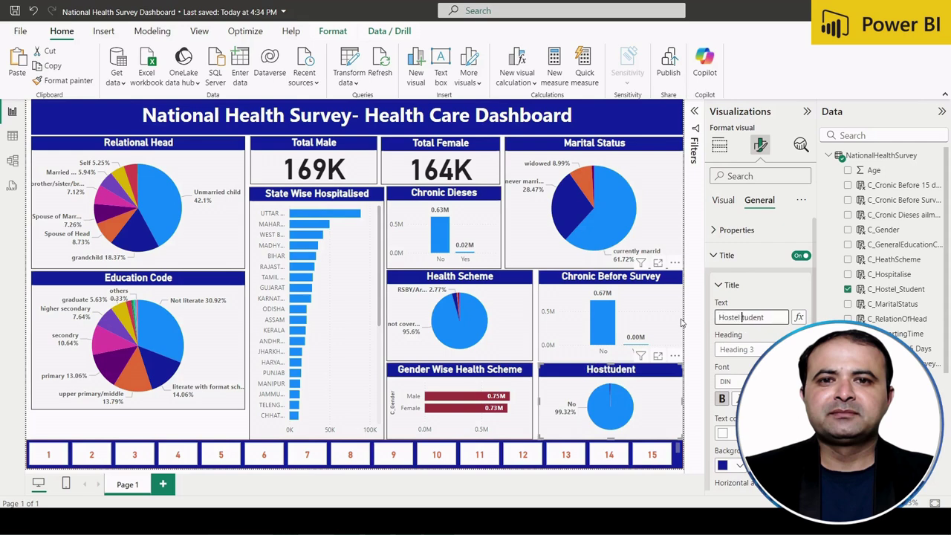
pyautogui.write('S')
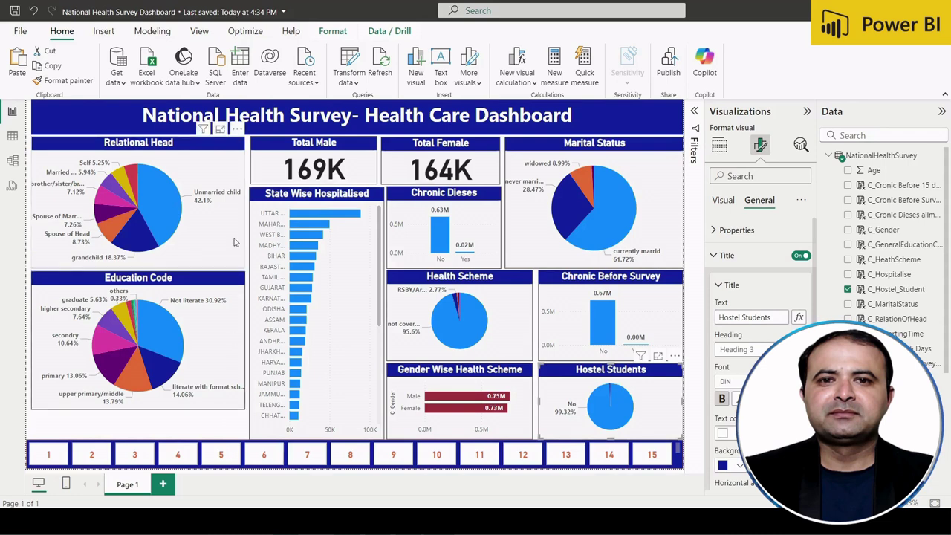
pyautogui.click(207, 422)
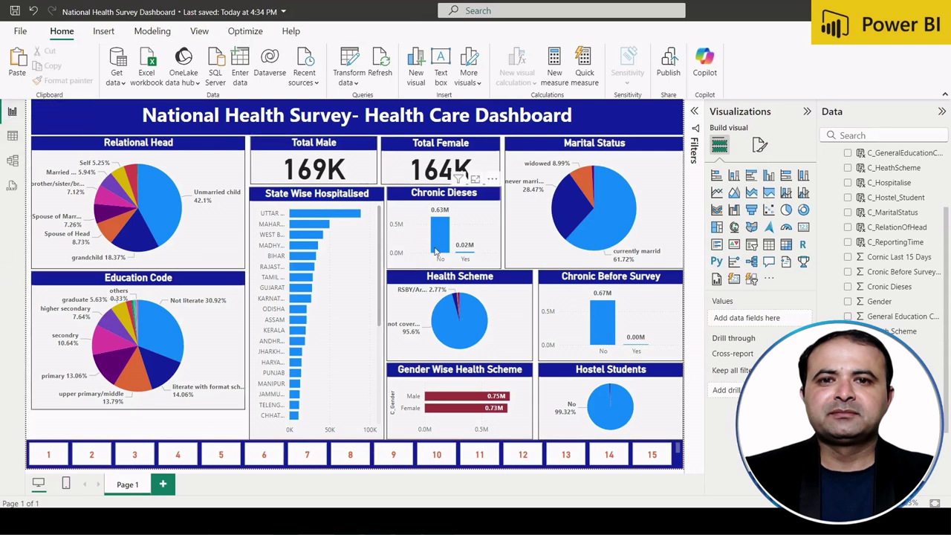
# Examine the distinct values in the C_ReportingTime column of the data table, leaving it unfiltered, and return to the report.
pyautogui.click(13, 136)
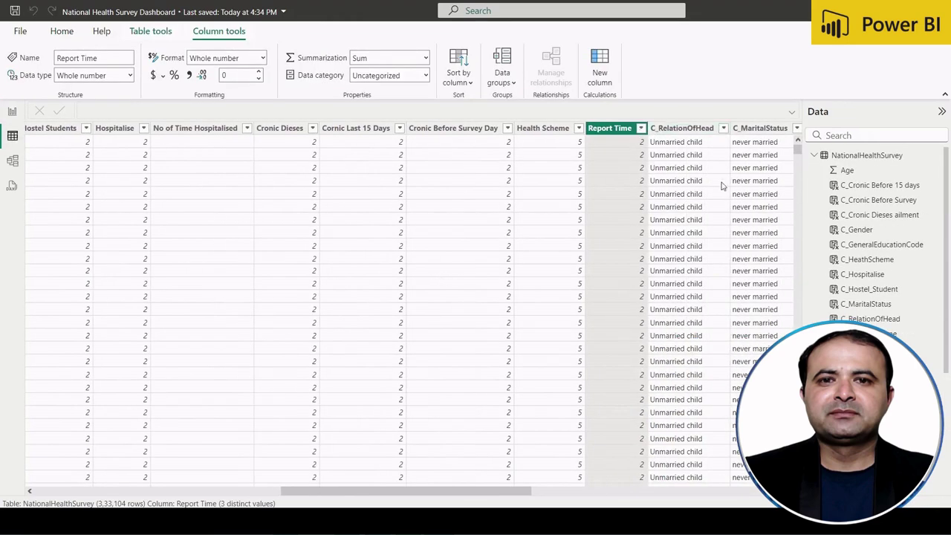
pyautogui.hscroll(10, 733, 196)
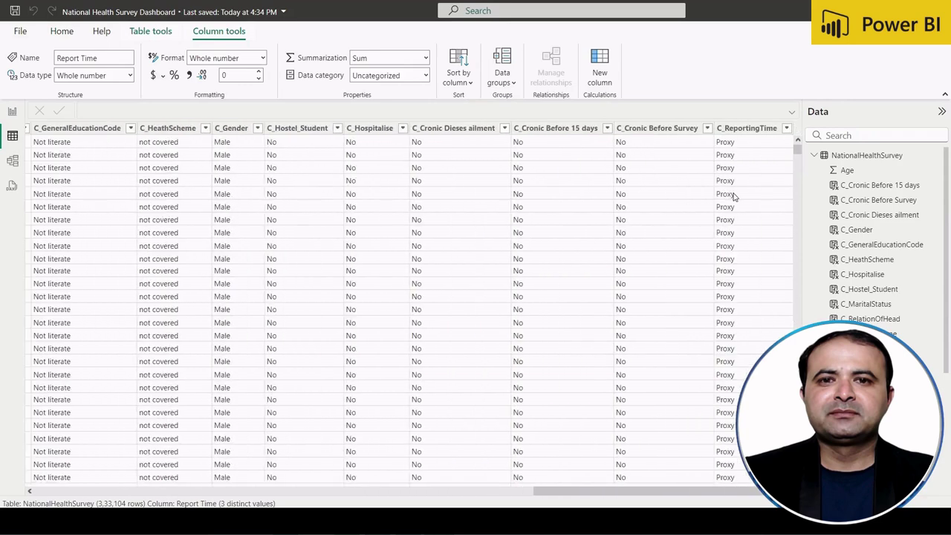
pyautogui.click(787, 130)
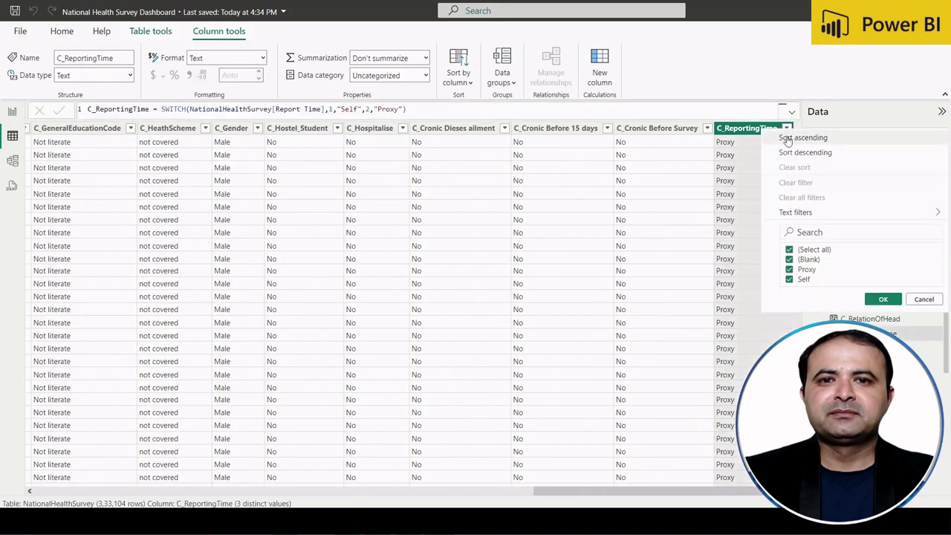
pyautogui.click(924, 299)
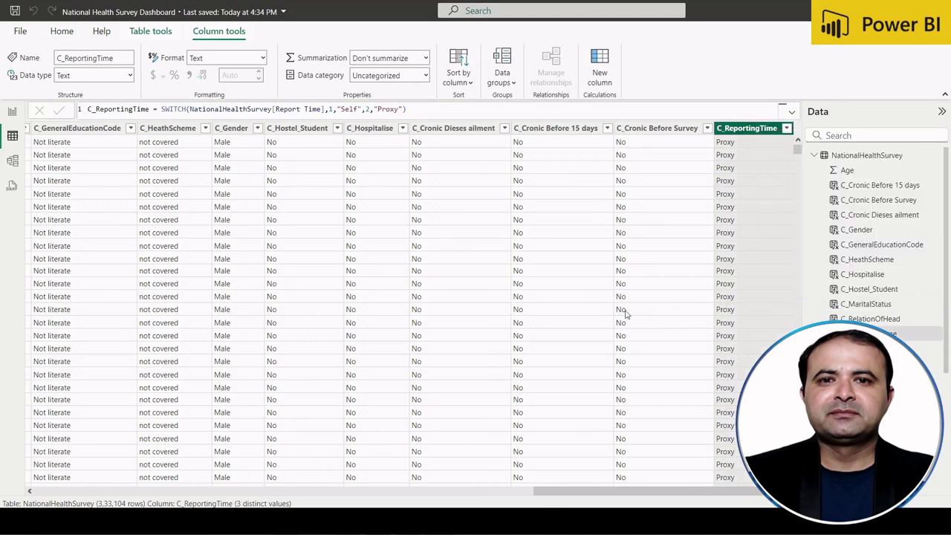
pyautogui.hscroll(-10, 257, 232)
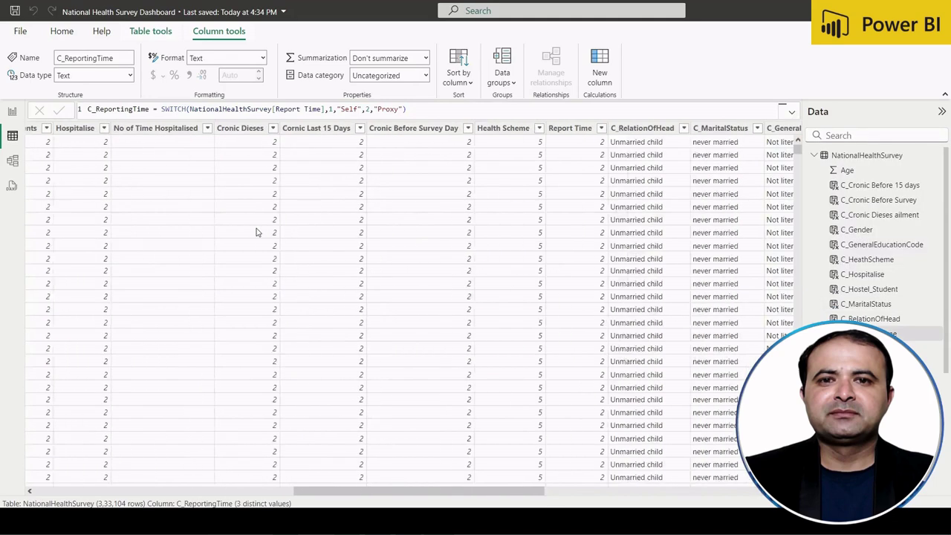
pyautogui.hscroll(-10, 257, 233)
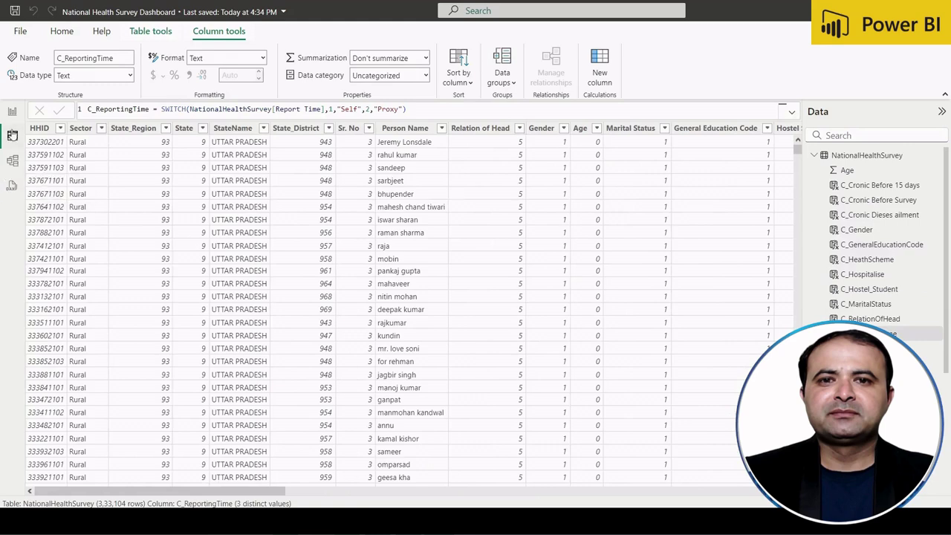
pyautogui.click(12, 112)
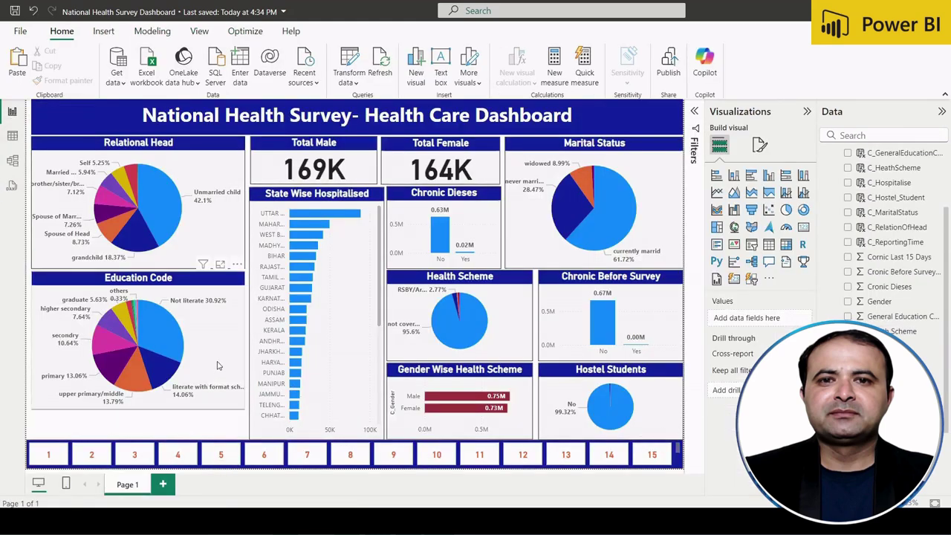
# Shorten the Relational Head pie chart slightly and move the Education Code chart up to sit just beneath it.
pyautogui.click(233, 264)
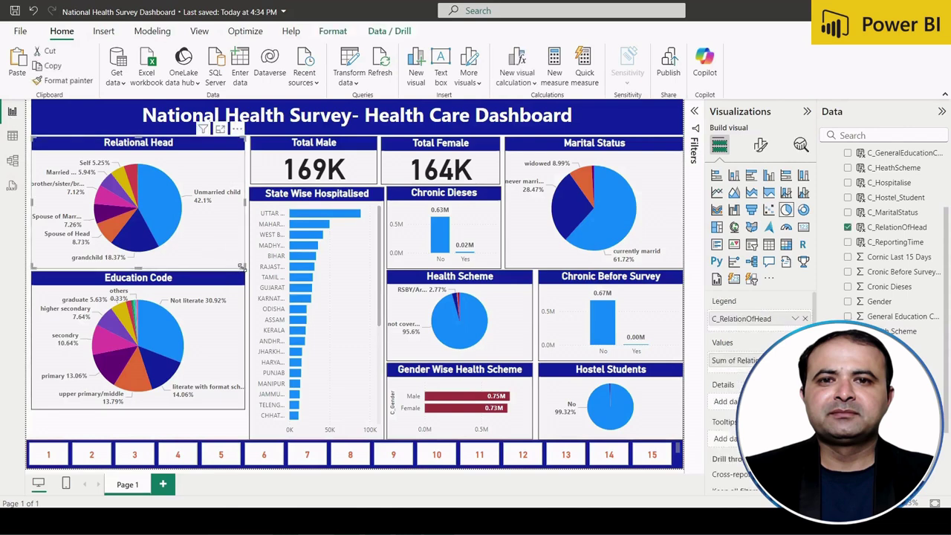
pyautogui.moveTo(242, 265); pyautogui.dragTo(241, 256)
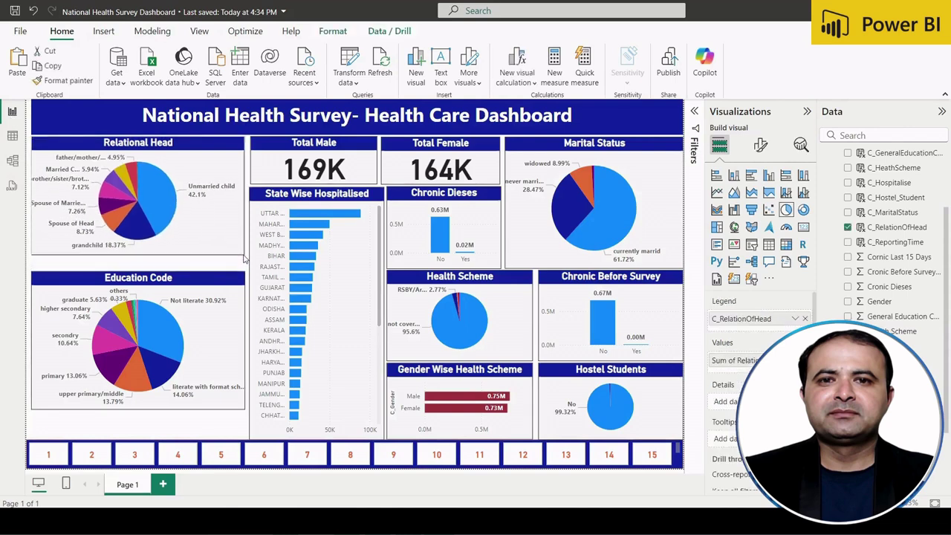
pyautogui.moveTo(236, 272); pyautogui.dragTo(235, 269)
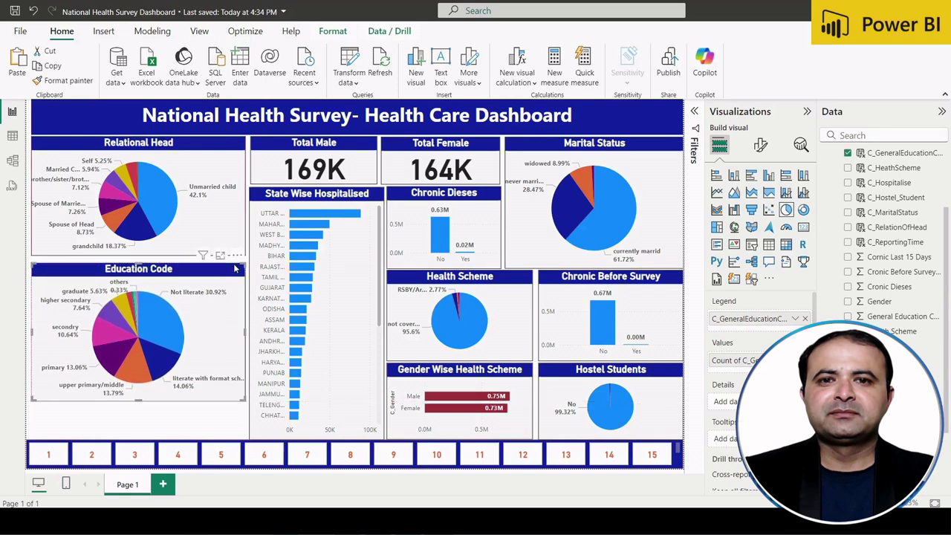
pyautogui.press('Up')
pyautogui.press('Up')
pyautogui.press('Up')
pyautogui.press('Up')
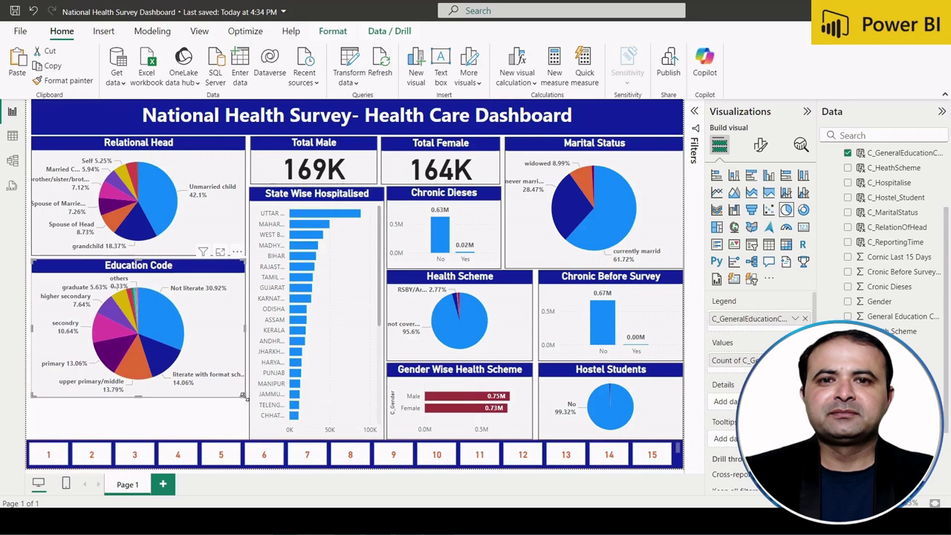
# Shorten the Education Code chart from its lower edge to free space above the State slicer.
pyautogui.moveTo(245, 396); pyautogui.dragTo(245, 378)
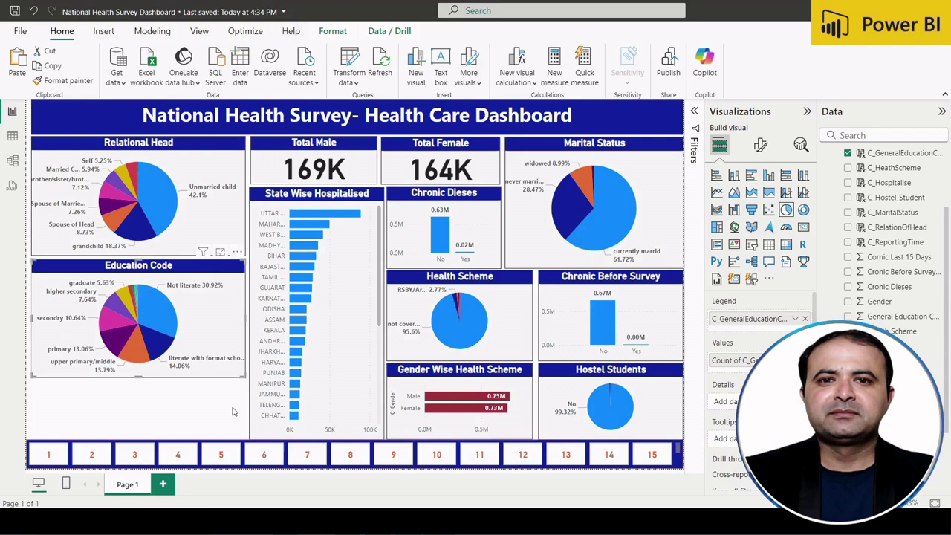
pyautogui.click(232, 411)
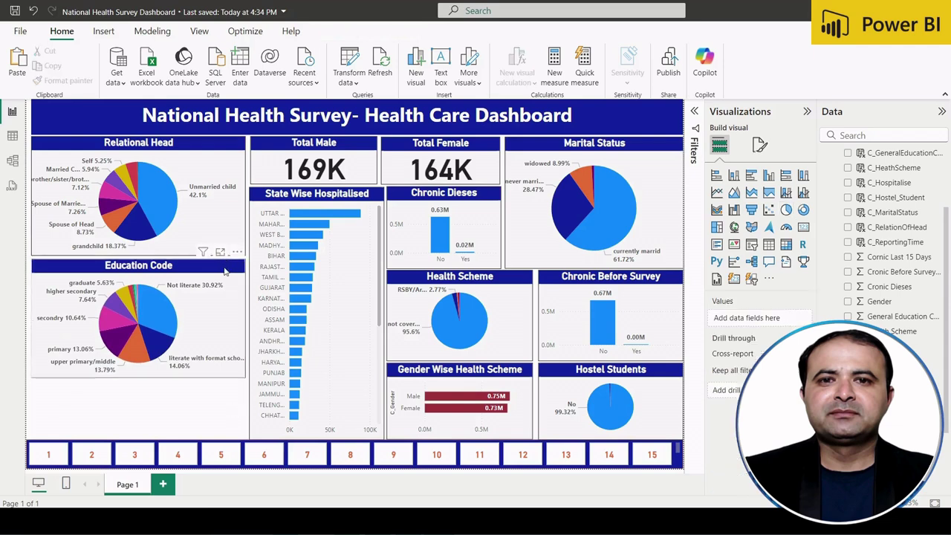
pyautogui.click(225, 272)
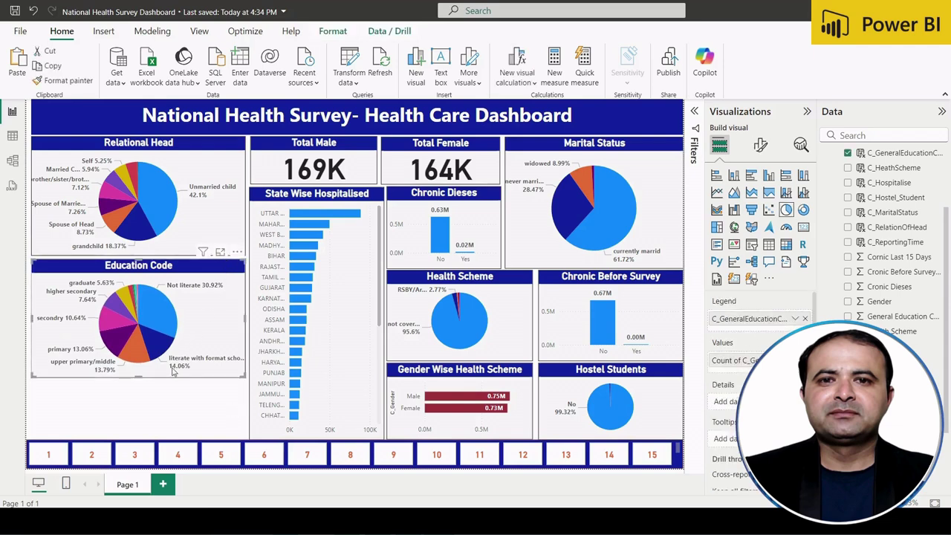
# Duplicate the Gender Wise Health Scheme bar chart into the space beneath Education Code and resize it to fill that area above the State slicer.
pyautogui.click(175, 399)
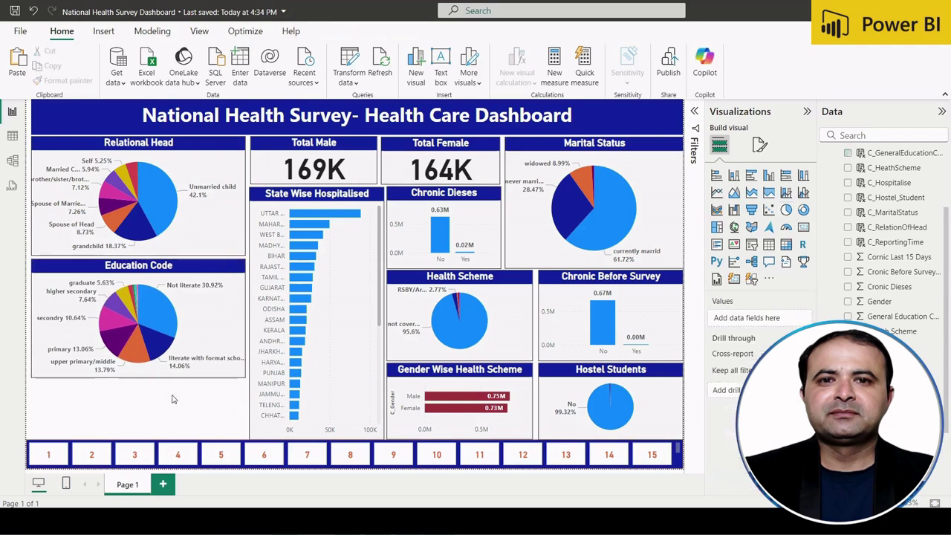
pyautogui.click(502, 380)
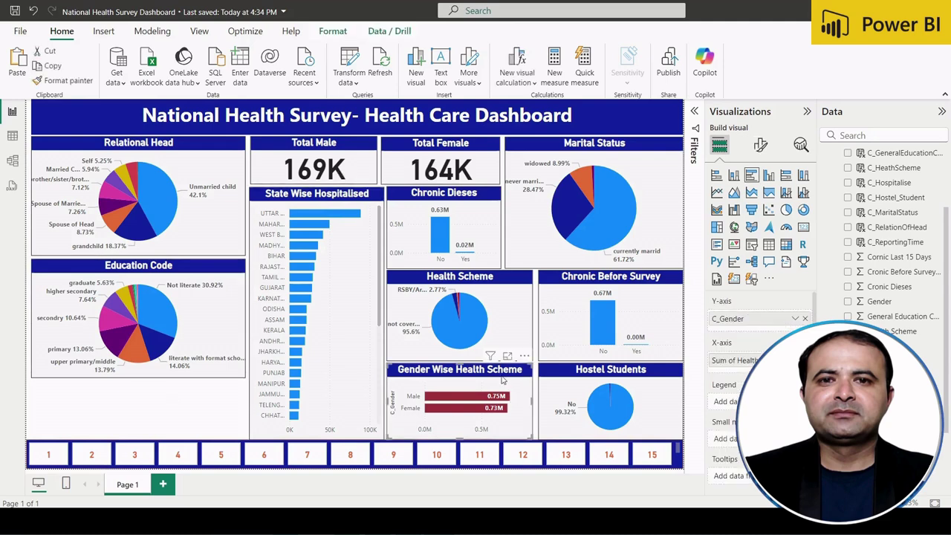
pyautogui.moveTo(503, 379)
pyautogui.mouseDown()
pyautogui.moveTo(273, 418)
pyautogui.moveTo(186, 417)
pyautogui.moveTo(157, 386)
pyautogui.mouseUp()
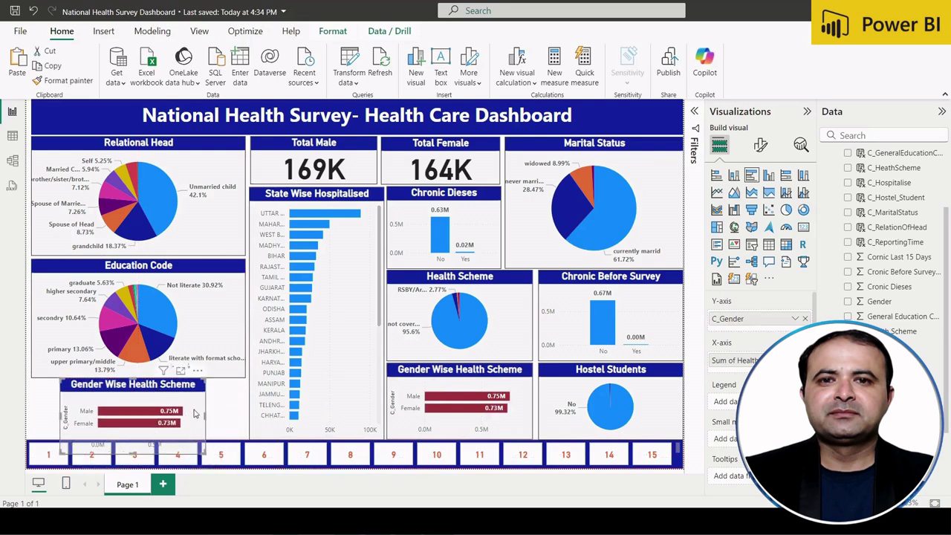
pyautogui.moveTo(205, 413); pyautogui.dragTo(243, 417)
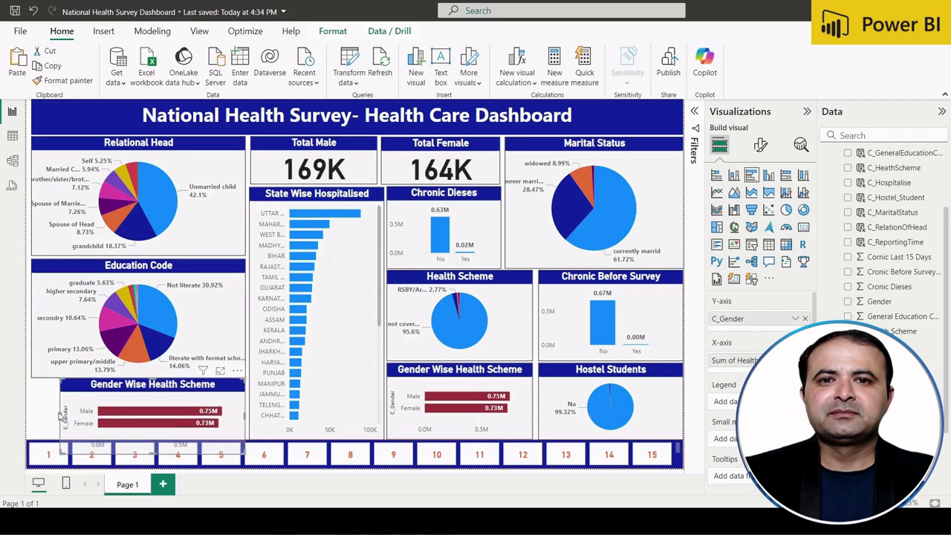
pyautogui.moveTo(60, 416); pyautogui.dragTo(32, 413)
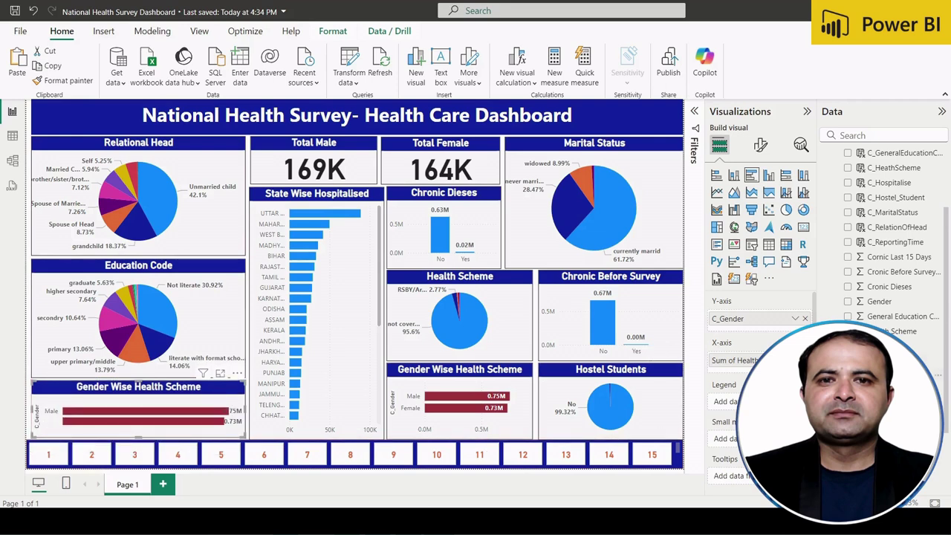
# Clear both axis fields from the duplicated bar chart and assign C_ReportingTime to its Y-axis.
pyautogui.scroll(-1, 888, 238)
pyautogui.scroll(2, 888, 237)
pyautogui.click(880, 367)
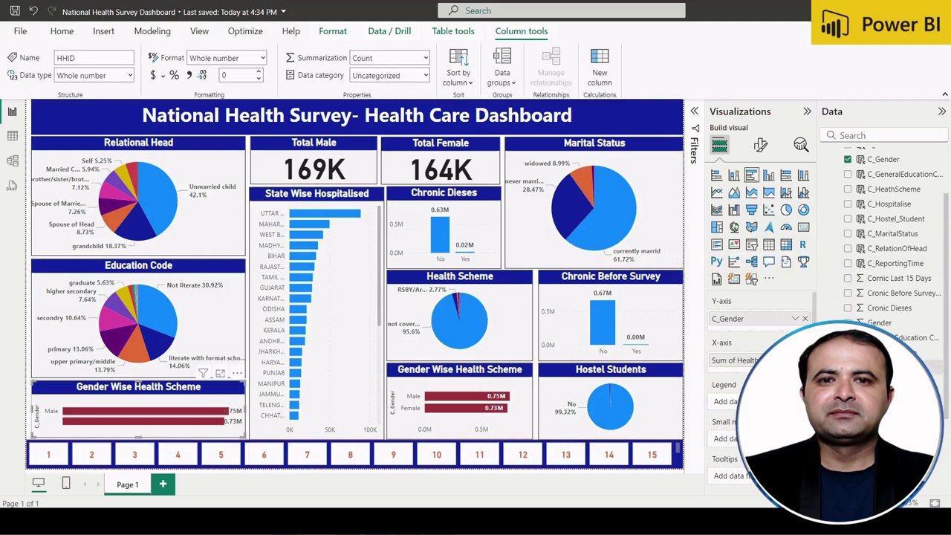
pyautogui.click(805, 360)
pyautogui.click(805, 318)
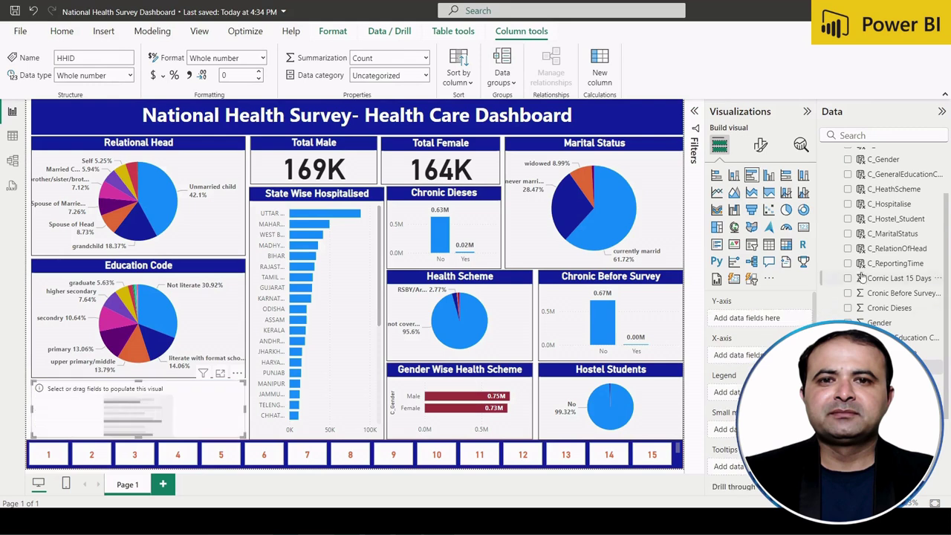
pyautogui.click(848, 265)
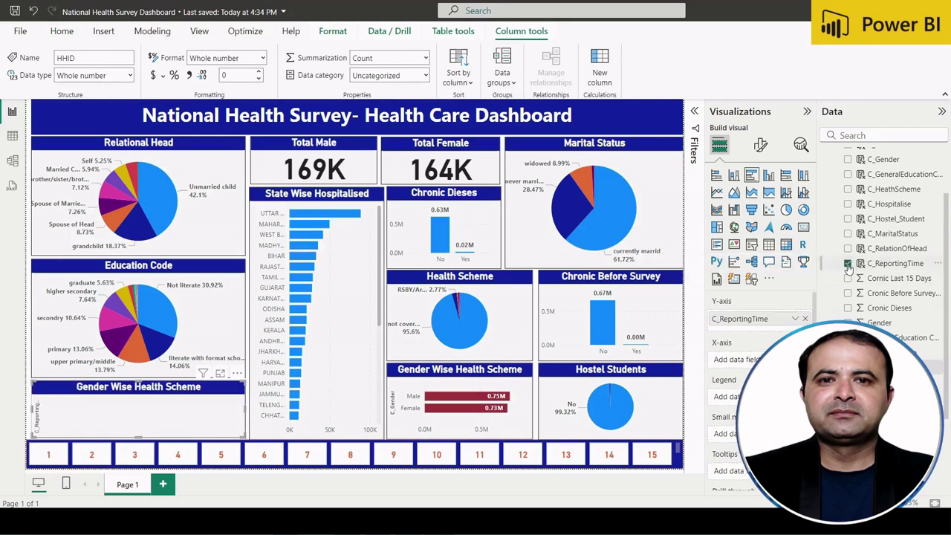
# Try the count of C_ReportingTime on the duplicated chart's X-axis, and replace it with the sum of the numeric reporting field.
pyautogui.moveTo(894, 267); pyautogui.dragTo(736, 361)
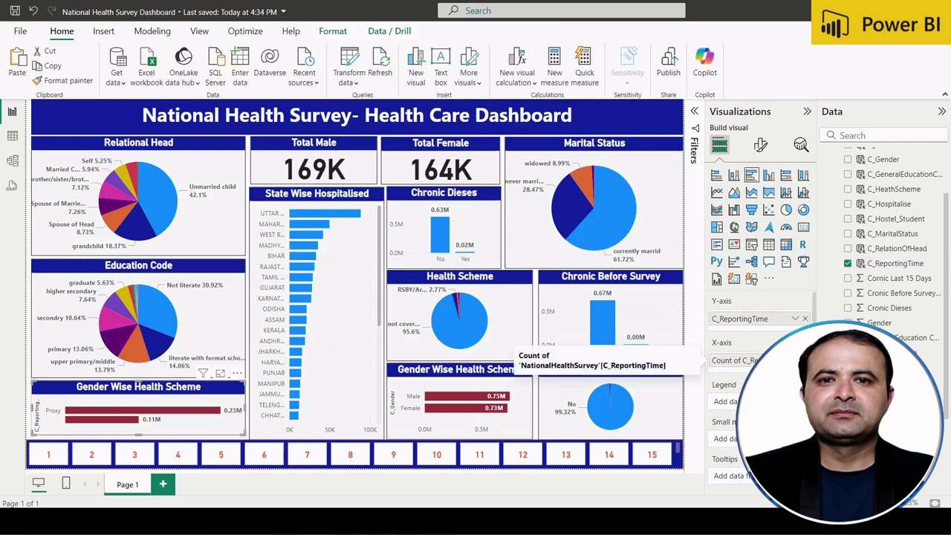
pyautogui.click(805, 361)
pyautogui.scroll(-3, 891, 238)
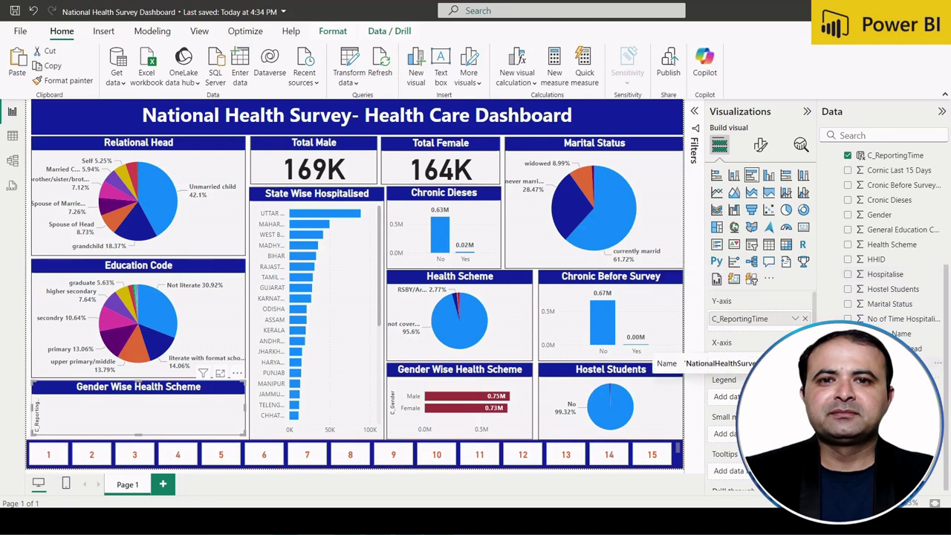
pyautogui.click(848, 364)
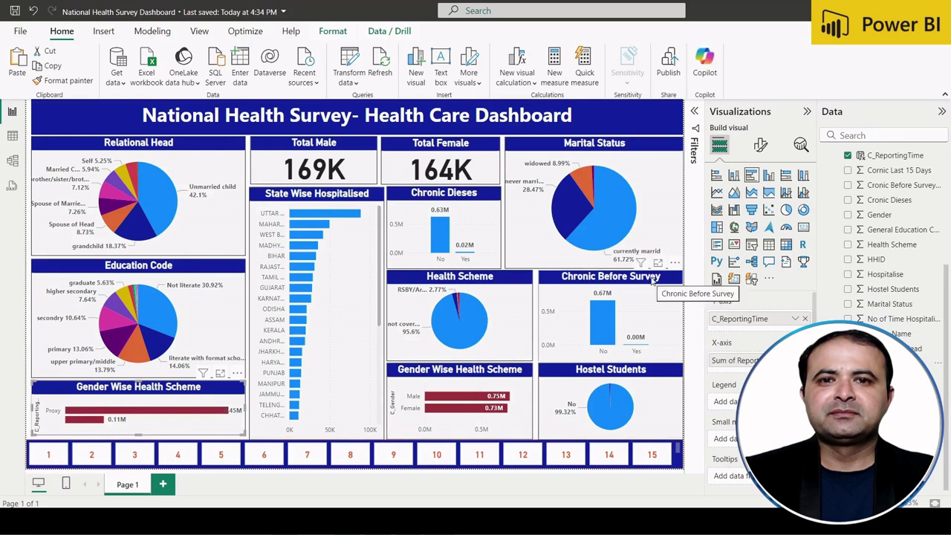
# Collapse the Visualizations pane and try the Default theme, the blue-green accessible theme and the pink-purple accessible theme on the report.
pyautogui.click(806, 113)
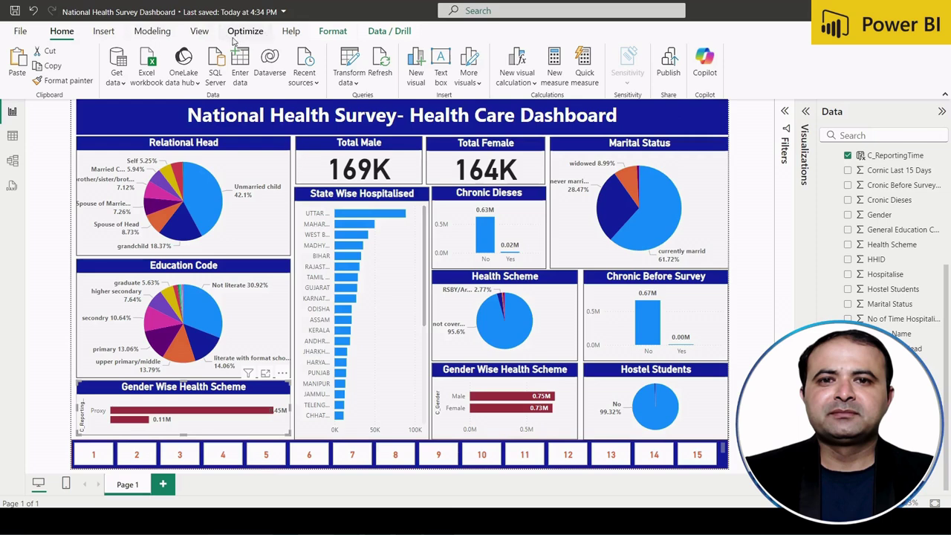
pyautogui.click(199, 31)
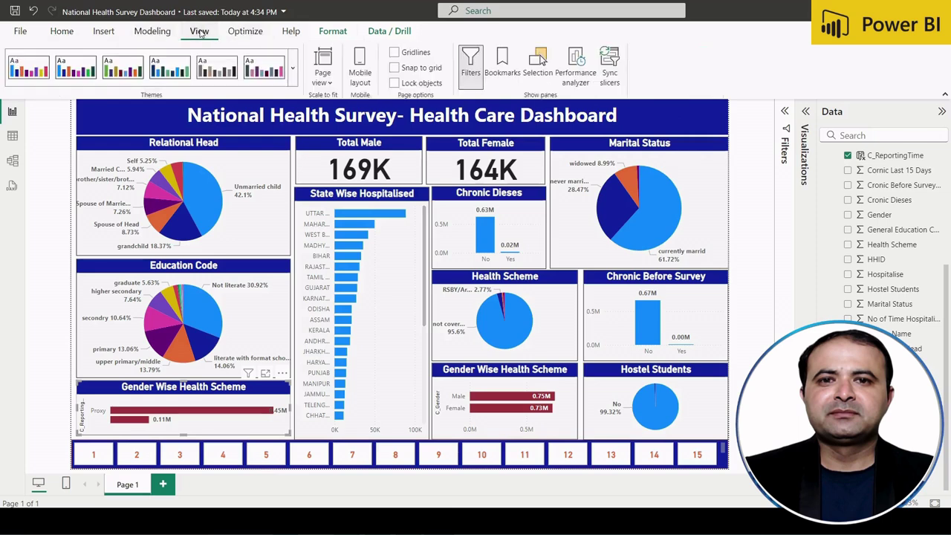
pyautogui.click(293, 69)
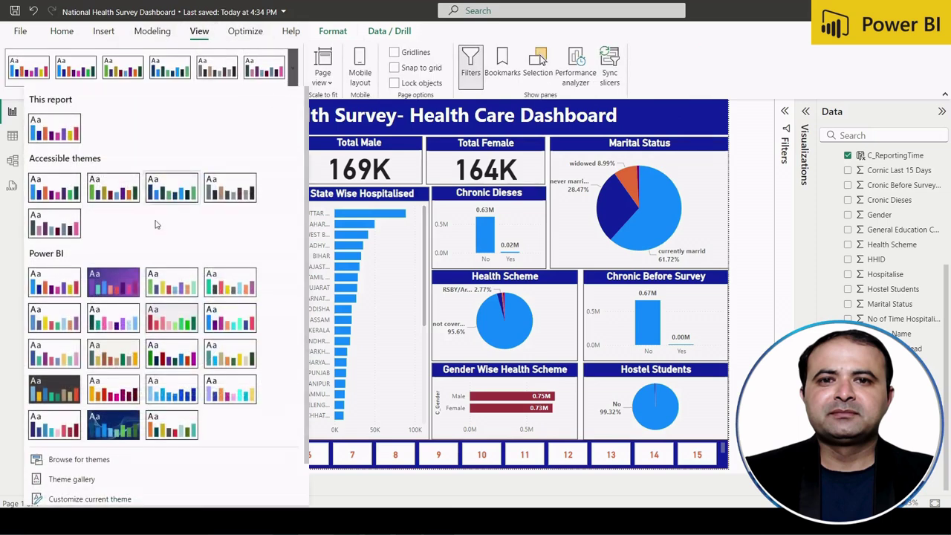
pyautogui.click(65, 286)
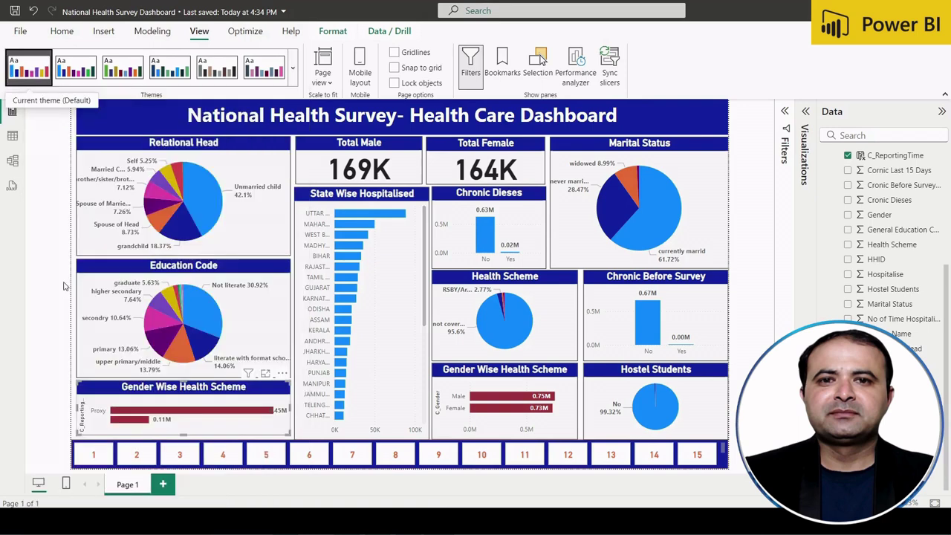
pyautogui.click(172, 77)
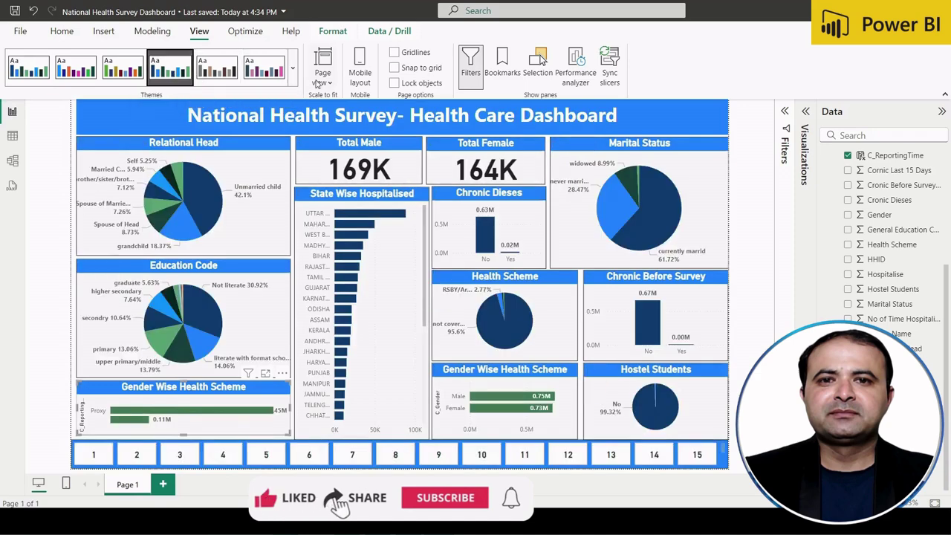
pyautogui.click(275, 71)
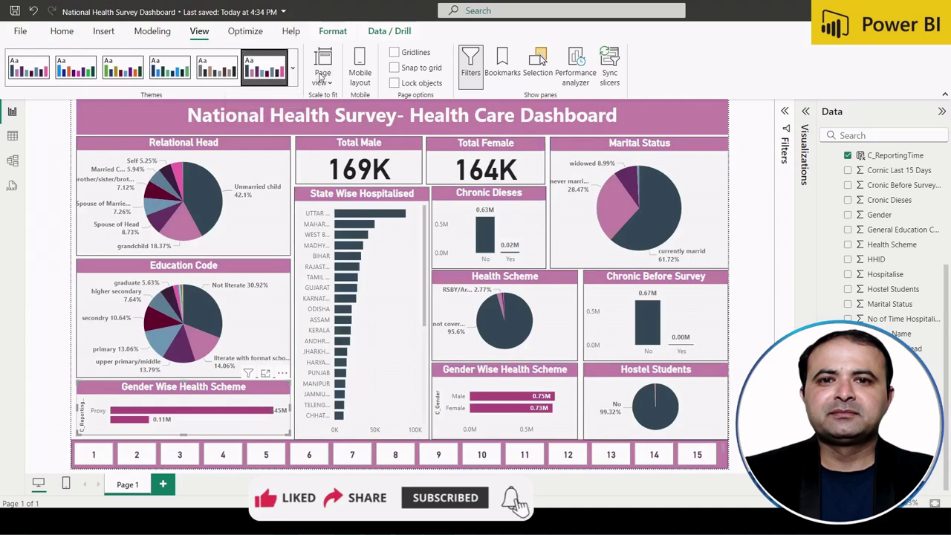
# Try the High contrast, Storm and Twilight themes on the dashboard.
pyautogui.click(292, 71)
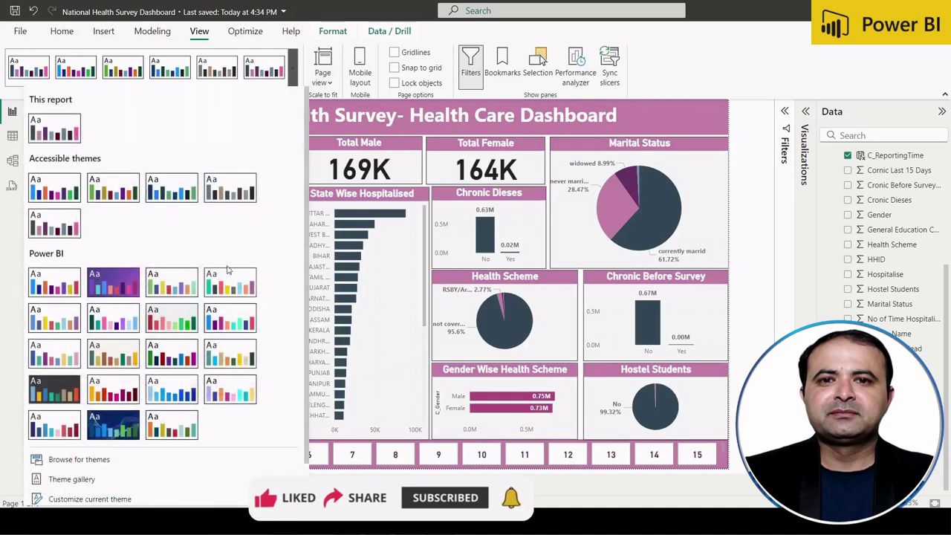
pyautogui.click(186, 358)
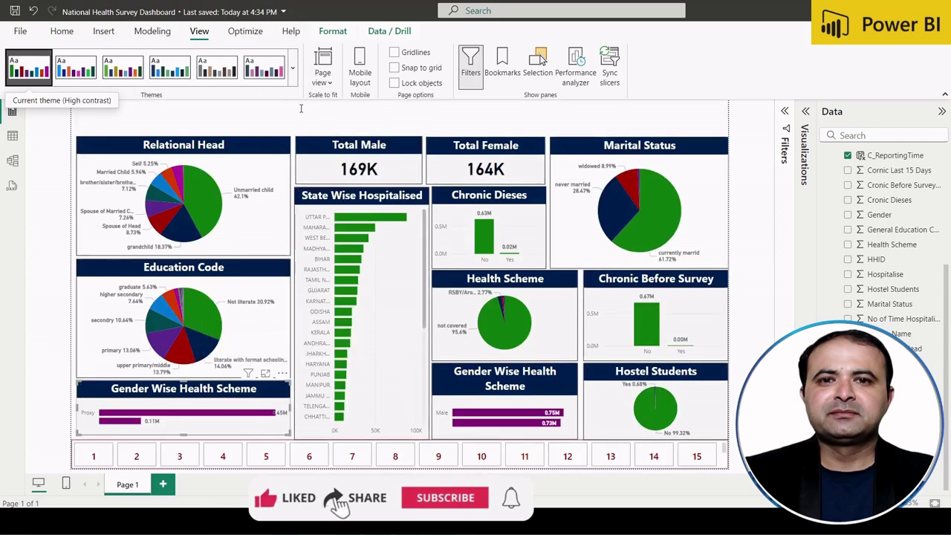
pyautogui.click(293, 77)
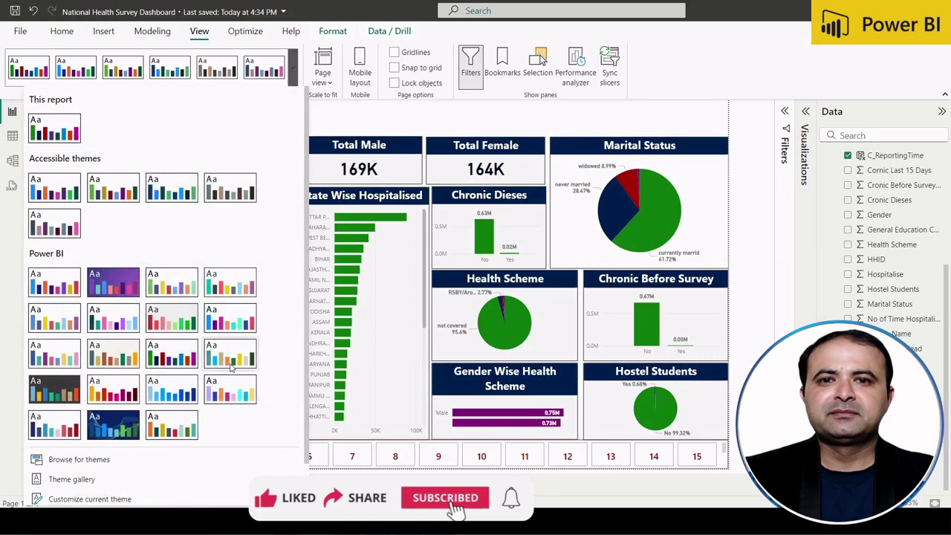
pyautogui.click(183, 399)
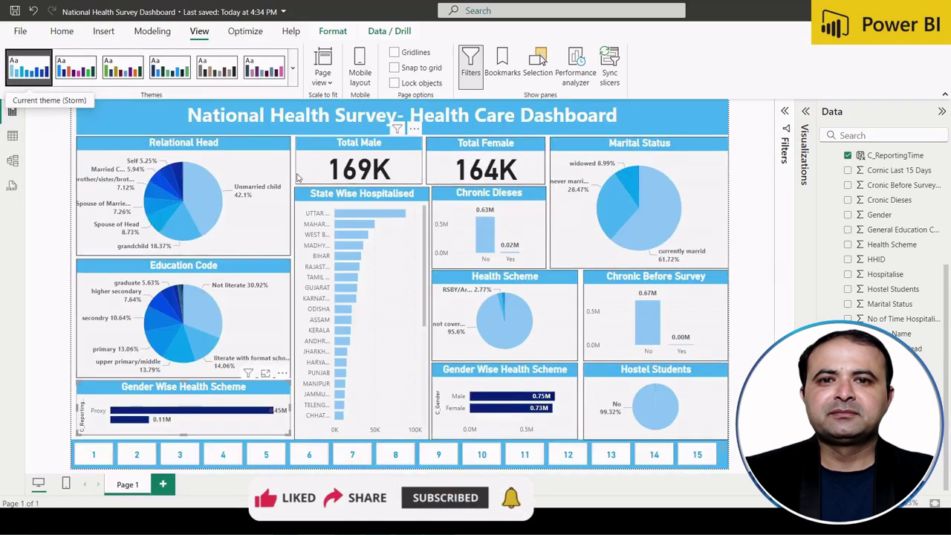
pyautogui.click(293, 82)
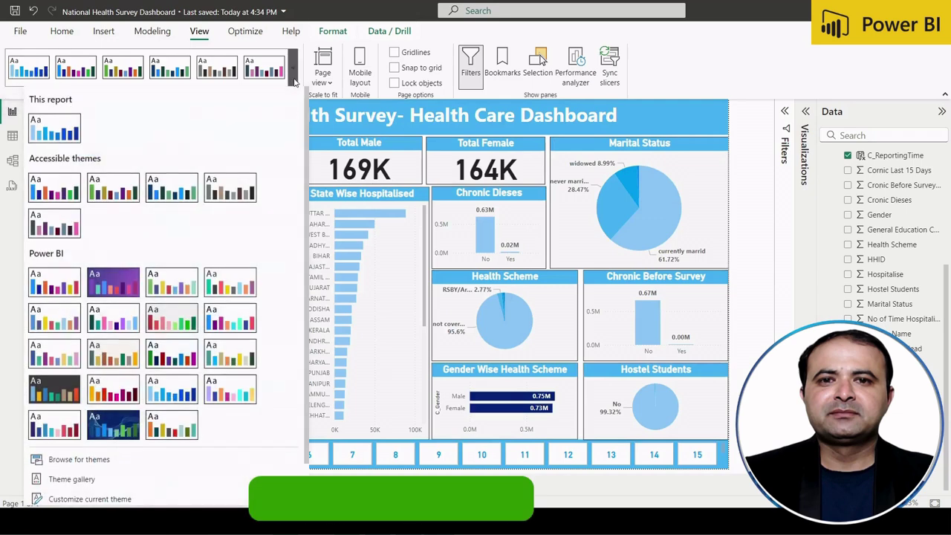
pyautogui.click(187, 423)
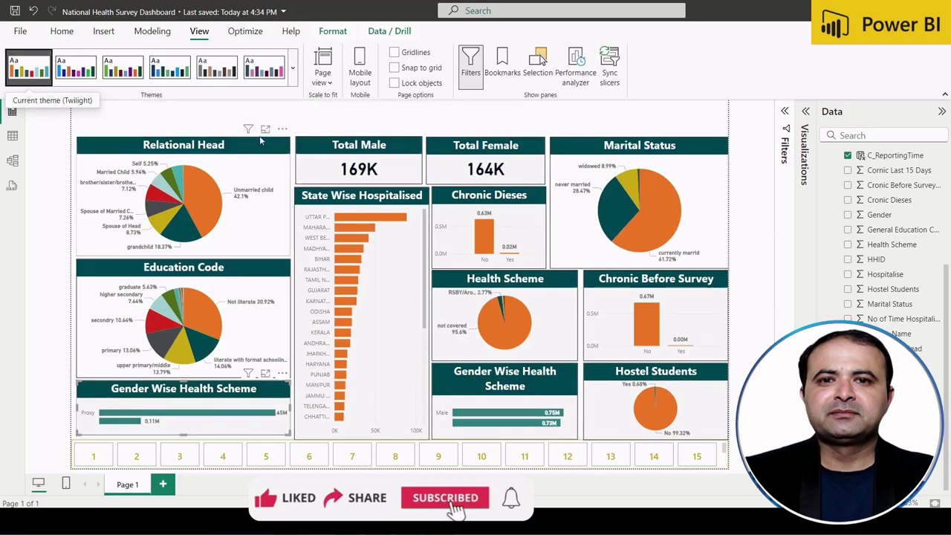
# Apply the Temperature theme to the report and deselect the duplicated chart.
pyautogui.click(292, 67)
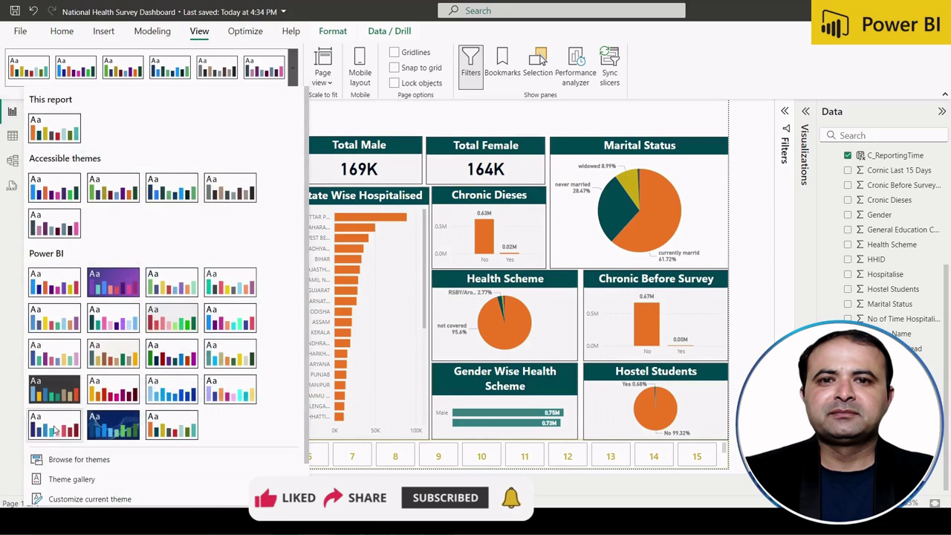
pyautogui.click(54, 434)
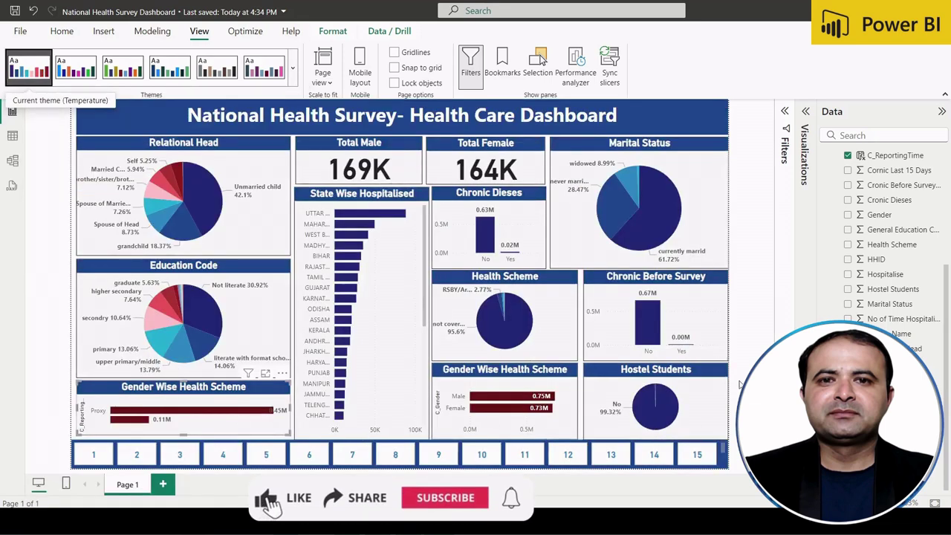
pyautogui.click(755, 405)
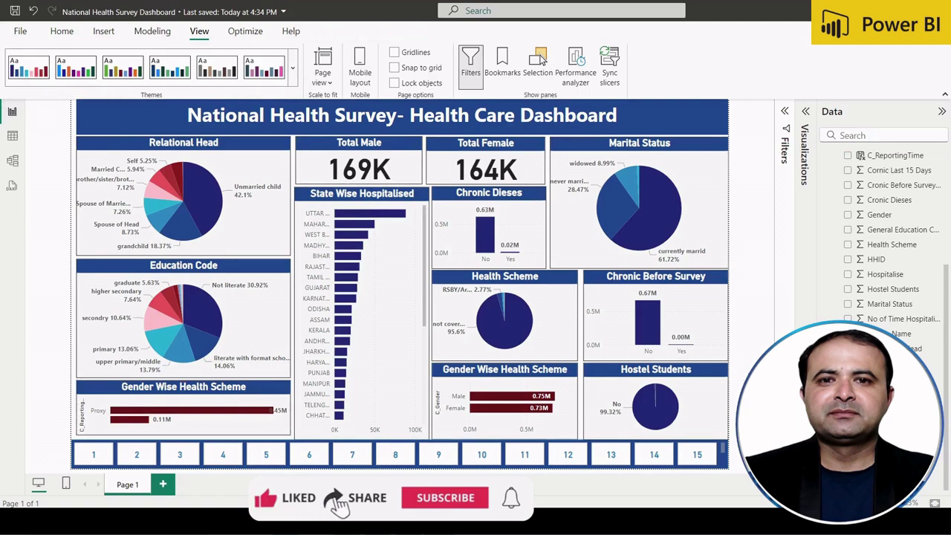